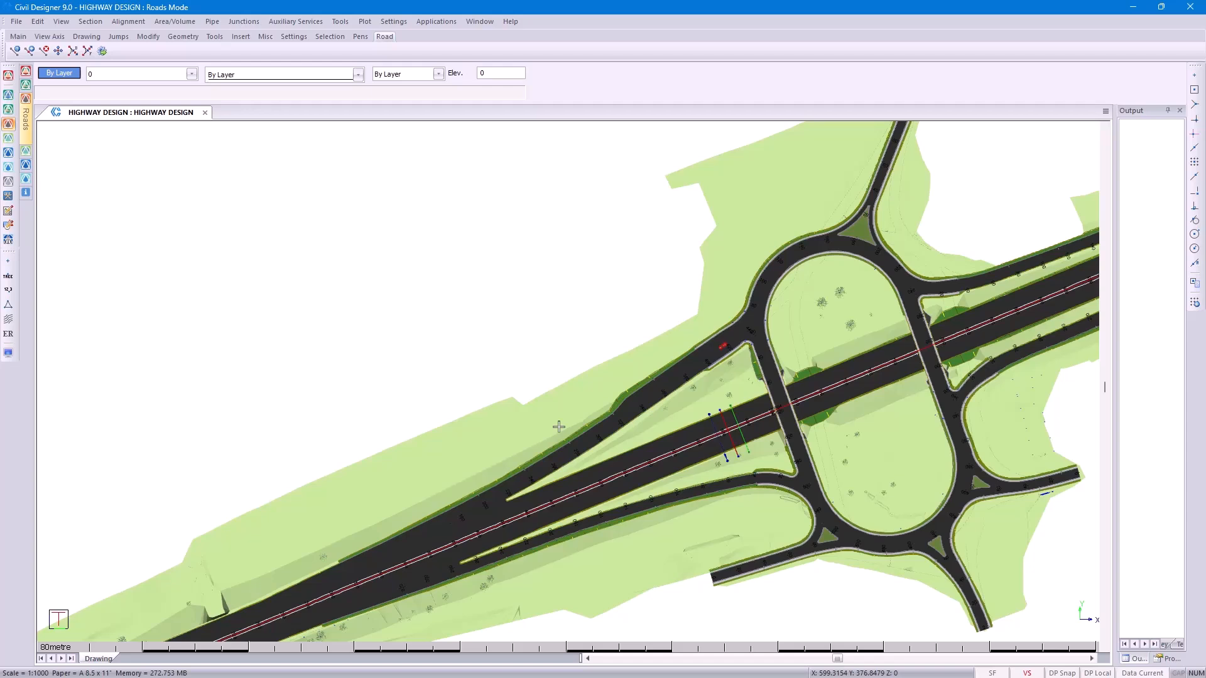
Hide all roads in the plan display, restore visibility for road 20 HIGHWAY DESIGN only, and apply the display settings
middle_click(559, 427)
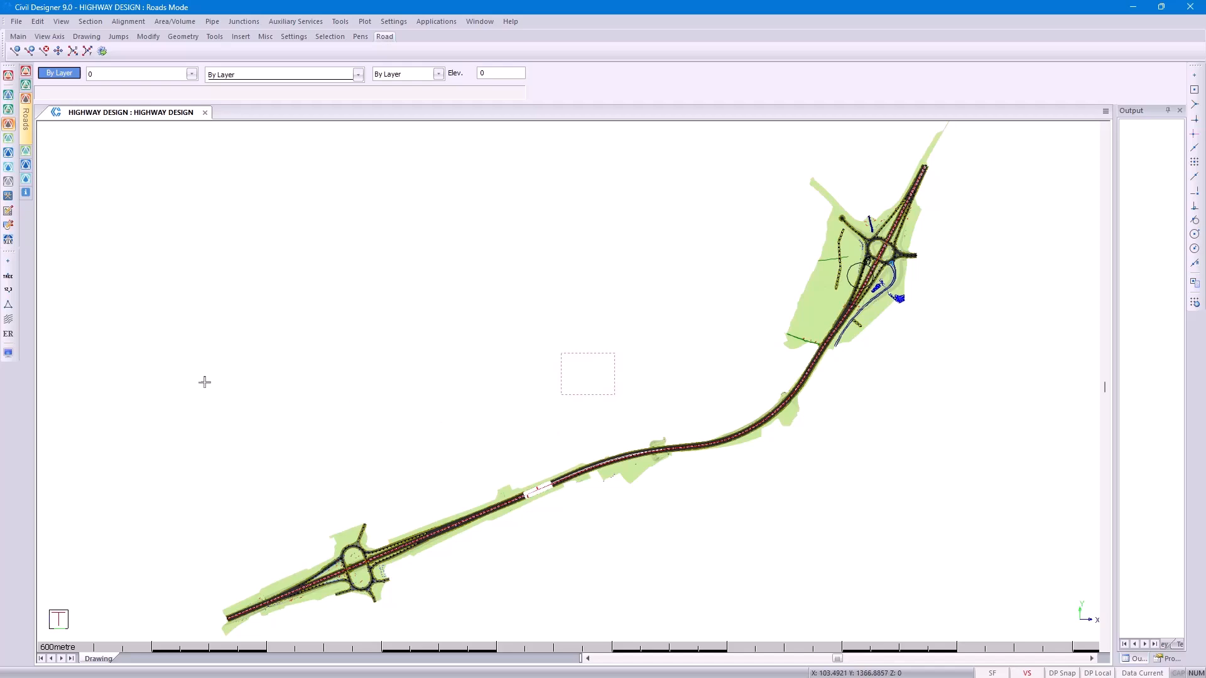
click(9, 354)
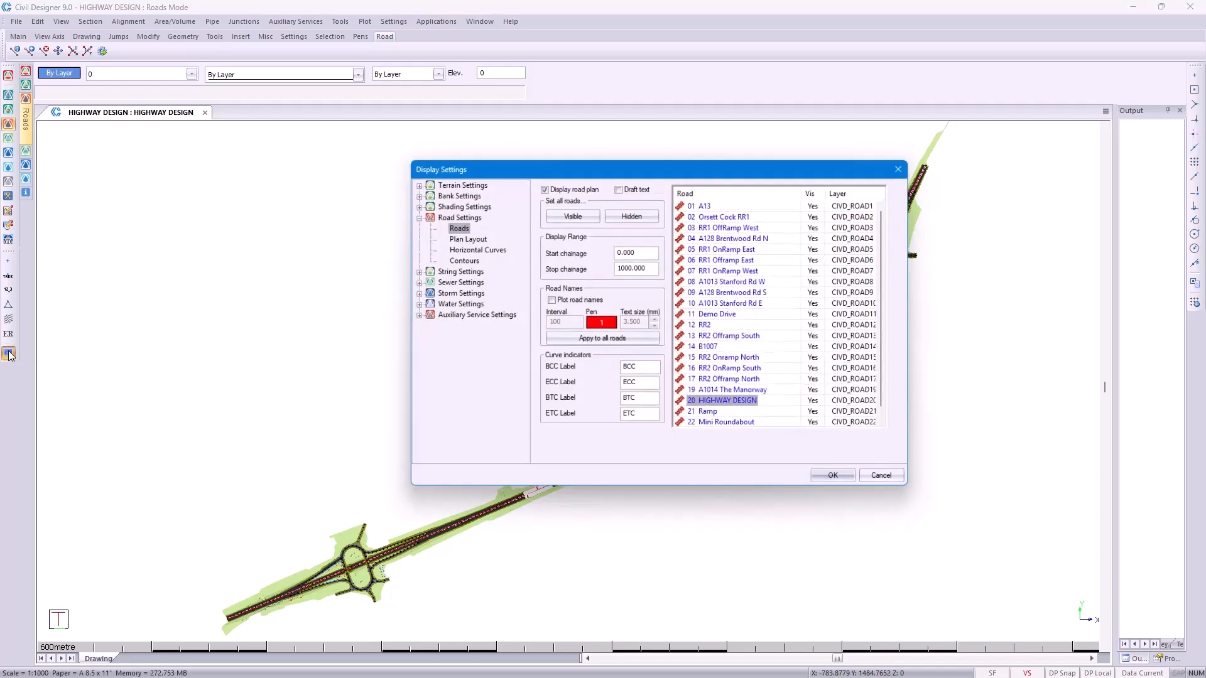
click(613, 213)
click(820, 405)
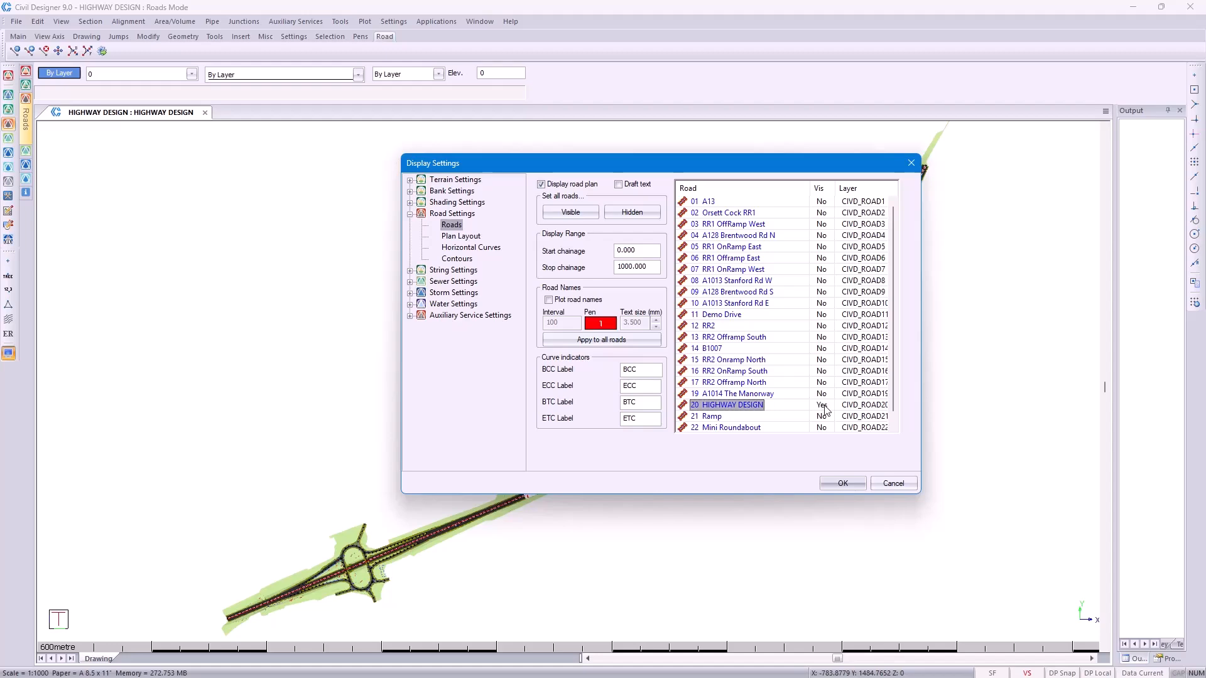
click(837, 485)
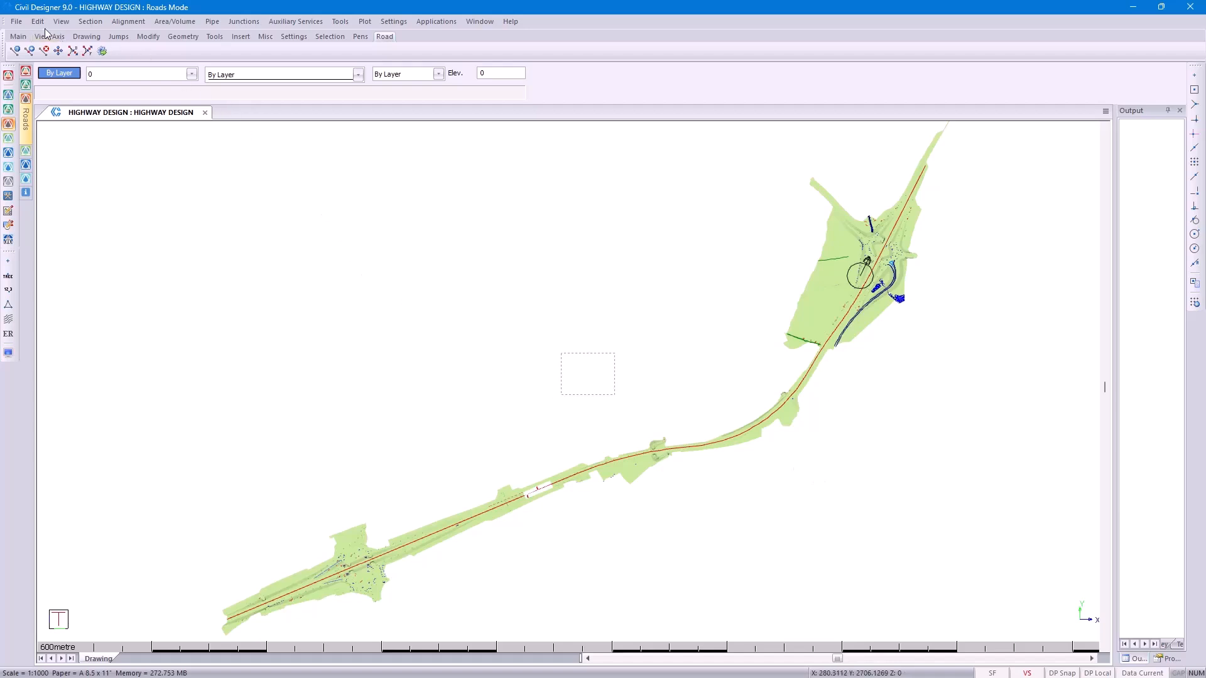
Review the Roads options in the program's option settings, including the Interactive Road Expert and vertical alignment display choices
click(16, 21)
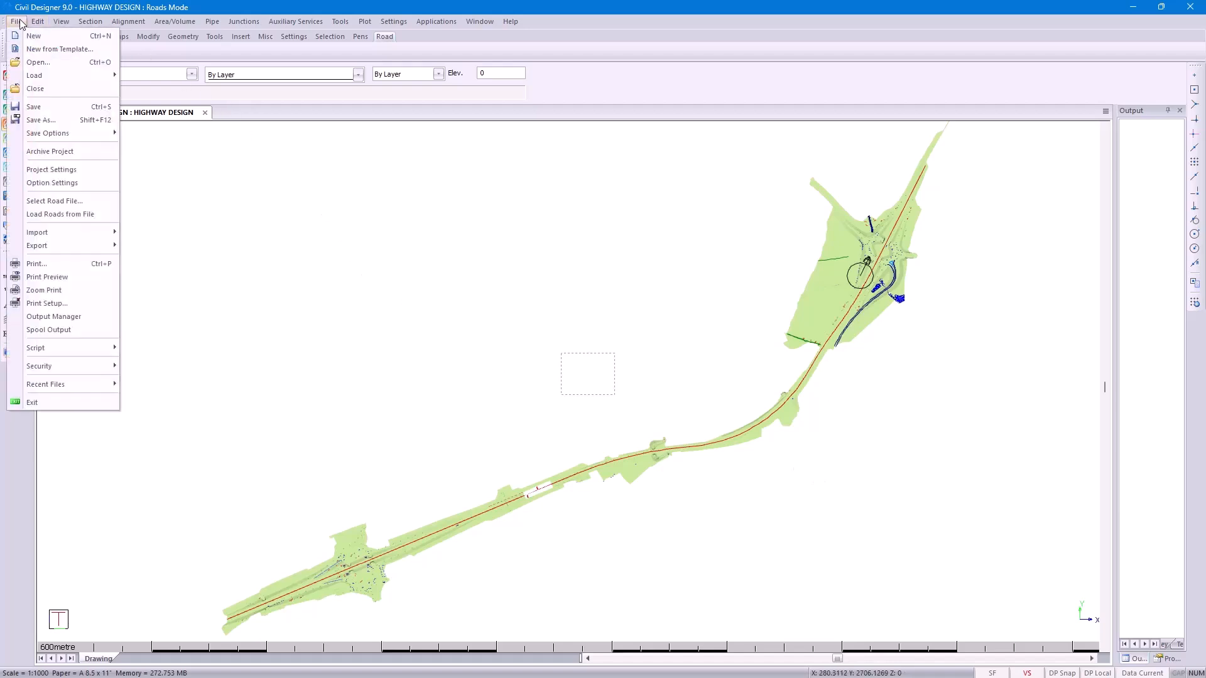
click(51, 183)
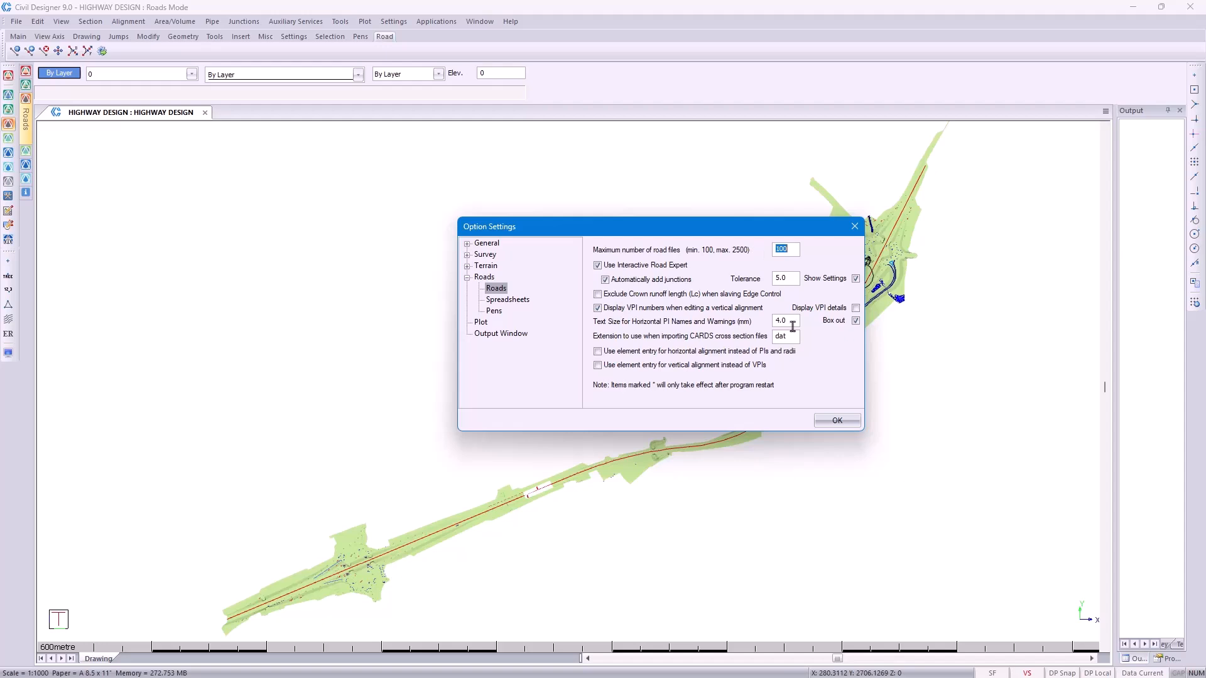
click(836, 419)
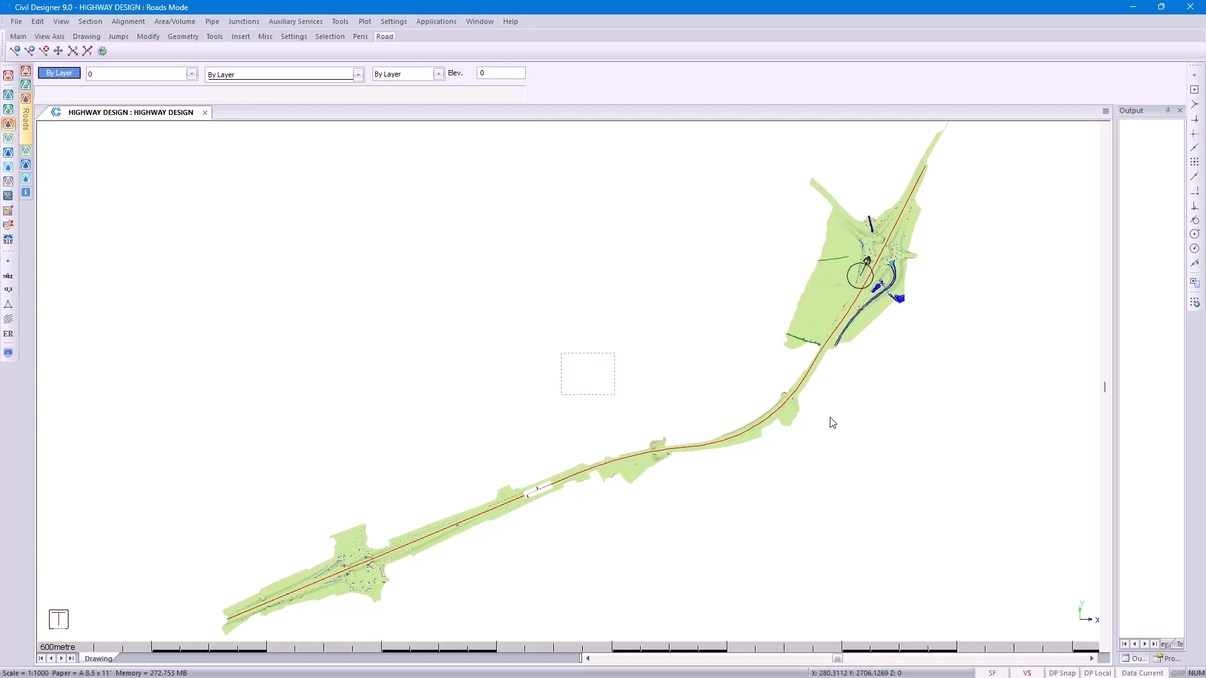
Inspect the red centreline polyline through the interchange by selecting it, and clear the selection
key(Page_Down)
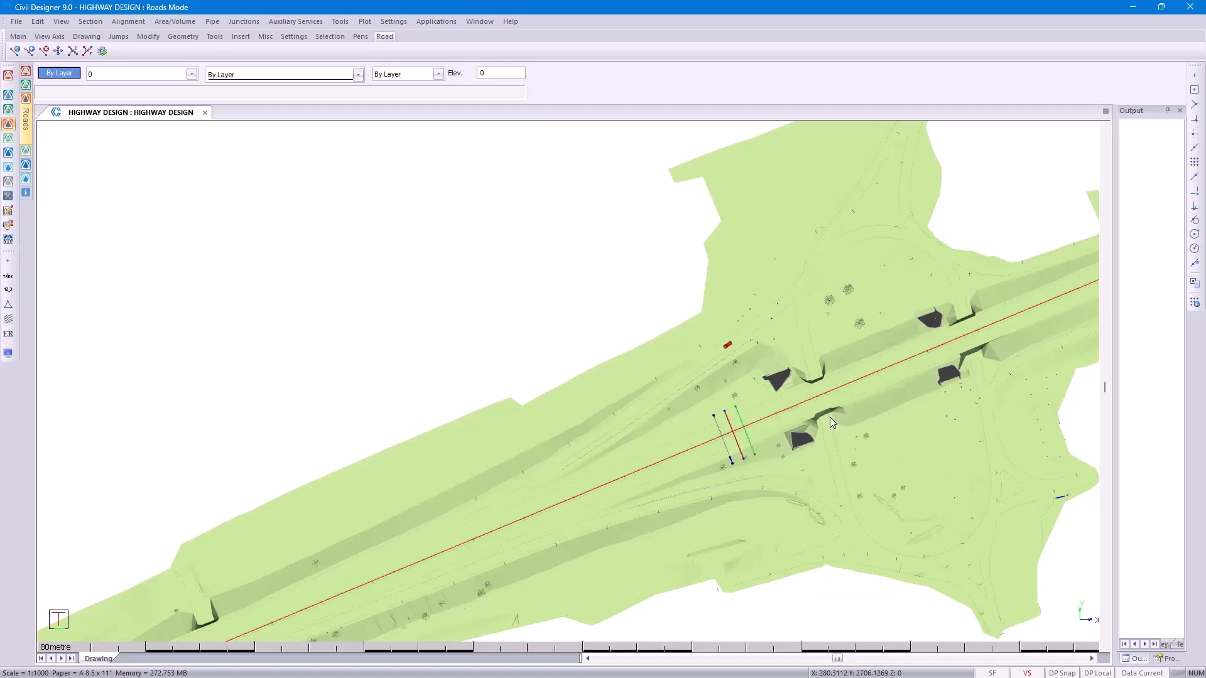
click(705, 444)
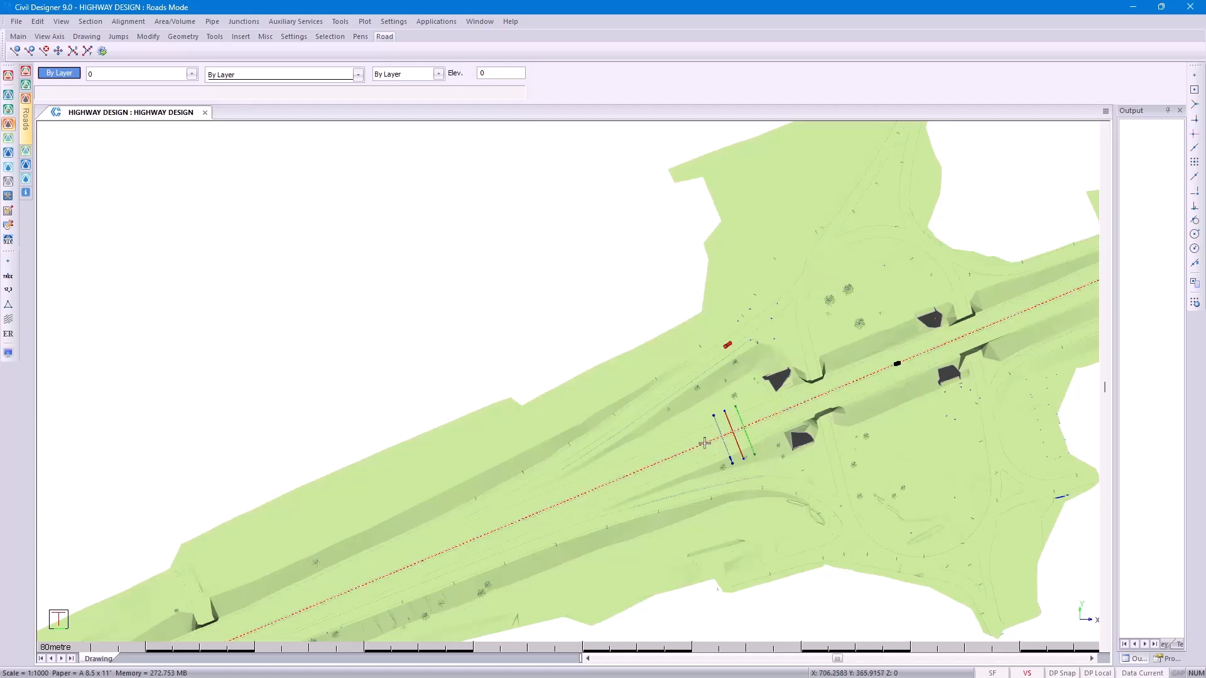
key(Escape)
Bring up the road control panel for road 20 HIGHWAY DESIGN and review its general template settings and layer list
click(17, 22)
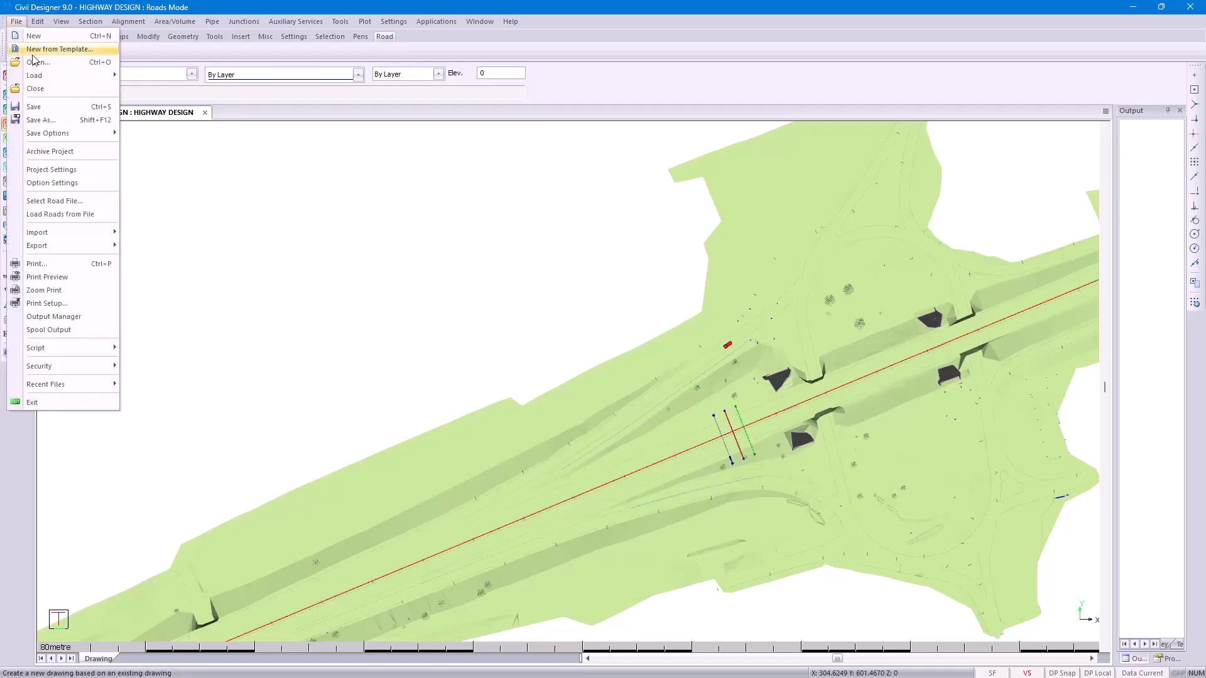
click(70, 206)
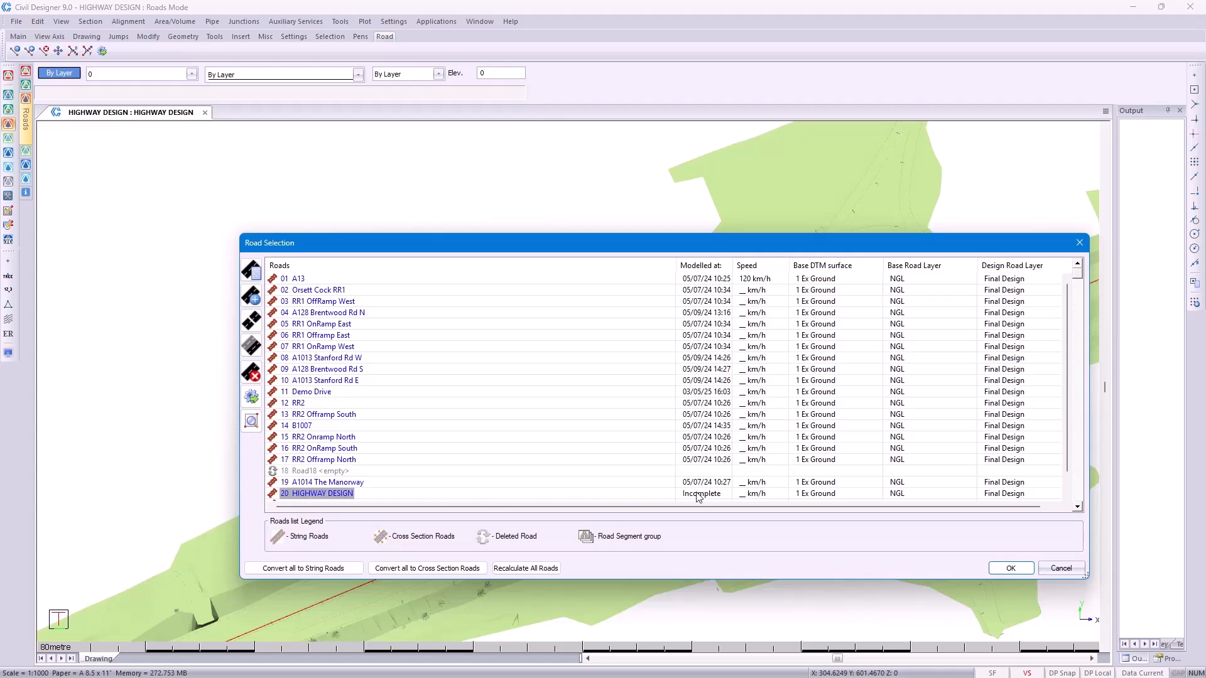
click(252, 270)
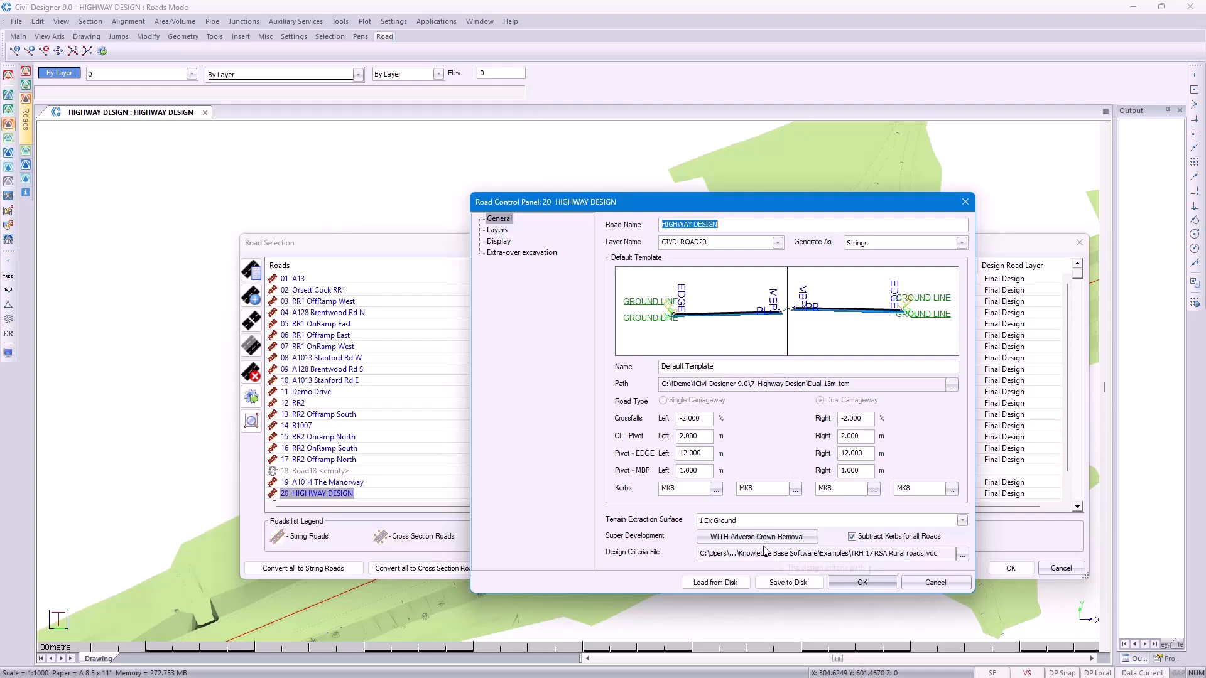
click(497, 230)
mouse_move(964, 276)
mouse_down()
mouse_move(978, 501)
mouse_move(970, 259)
mouse_up()
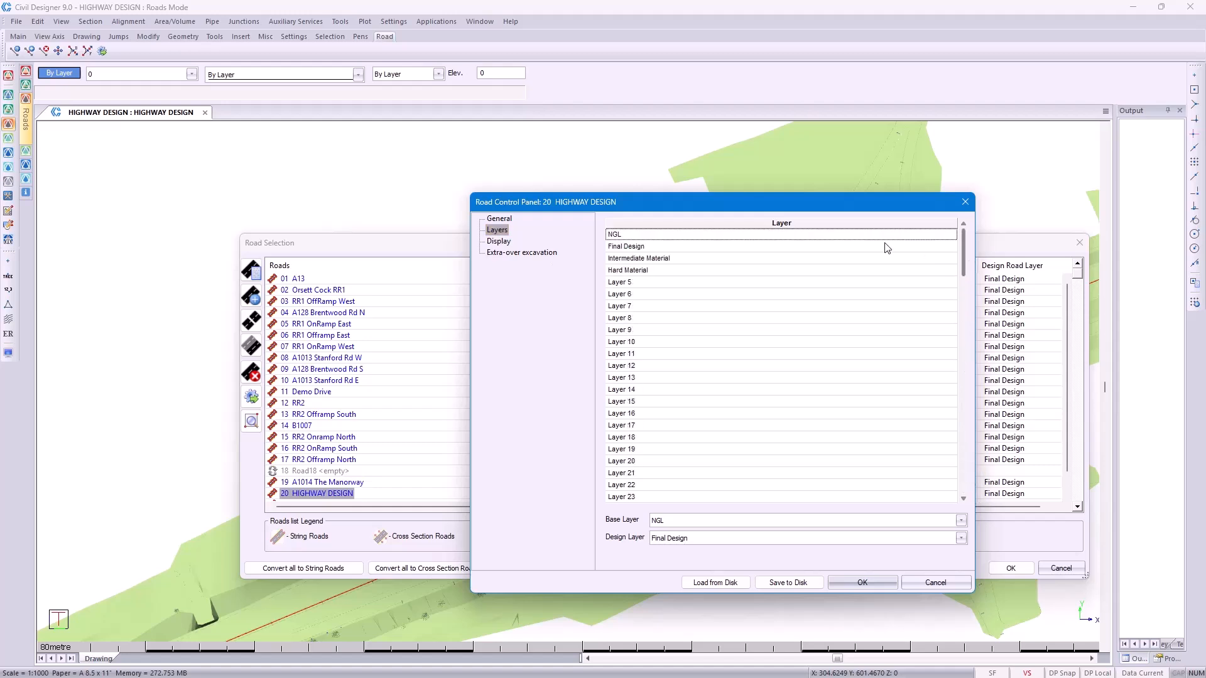
Review the HIGHWAY DESIGN road's chainage label, string display and extra-over excavation settings, and accept the control panel and road selection
click(500, 242)
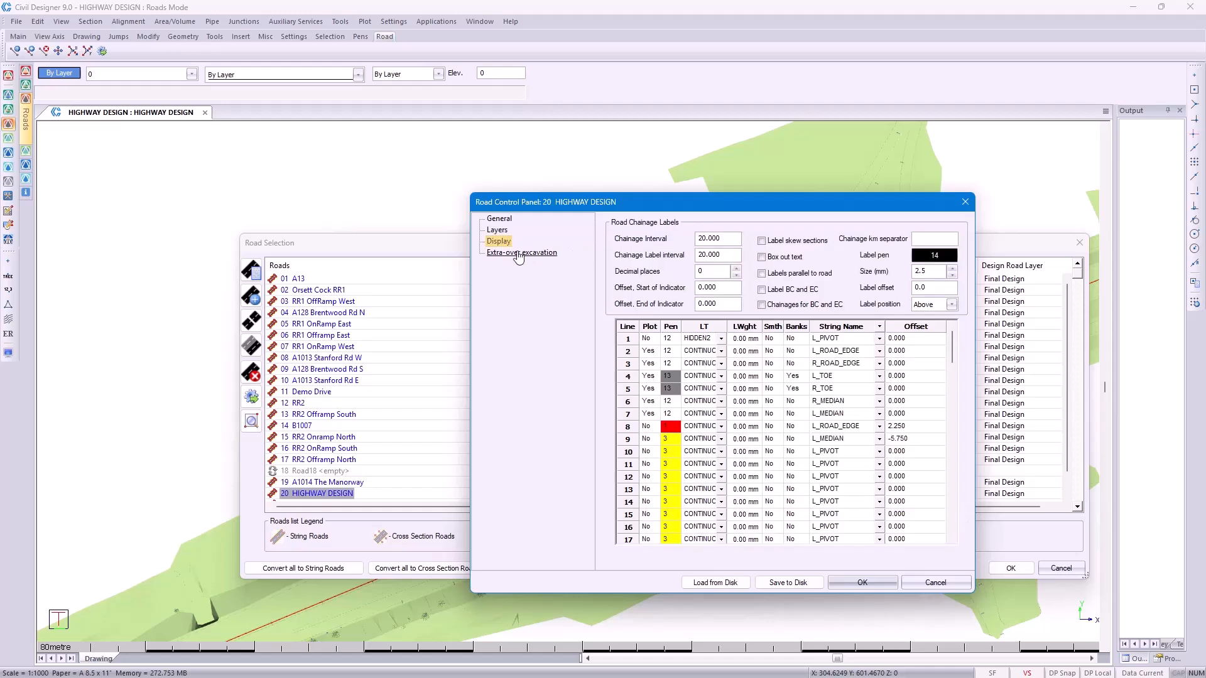
click(647, 339)
click(647, 339)
click(528, 255)
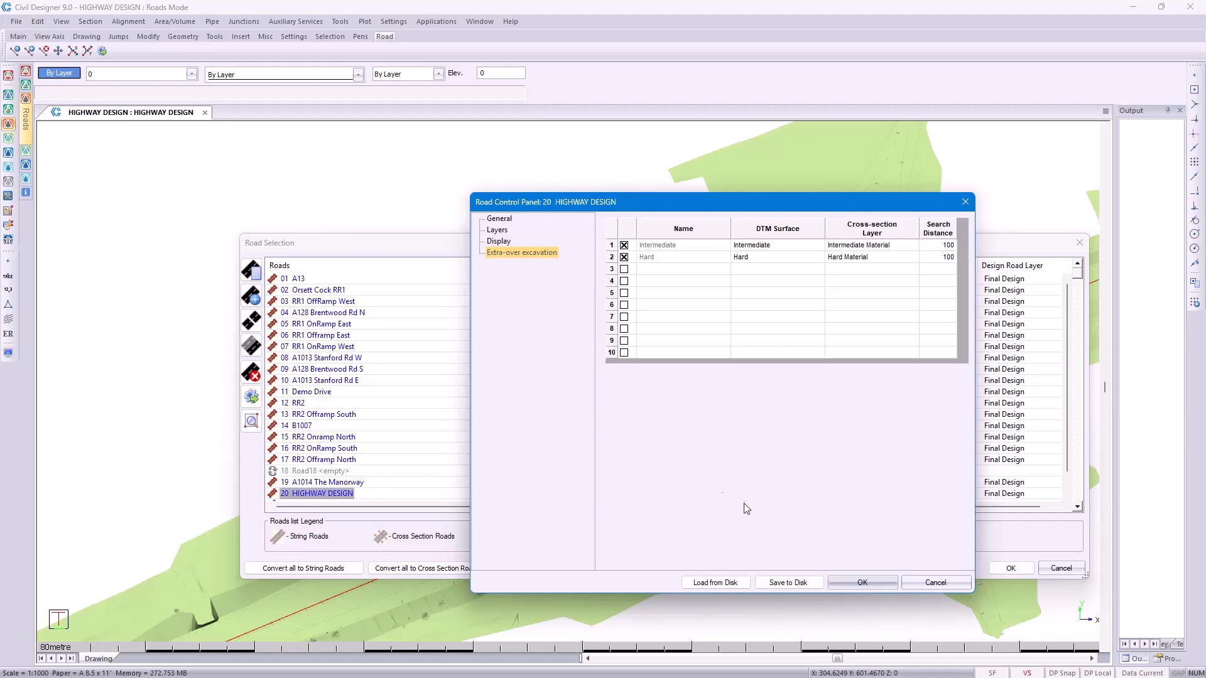
click(849, 581)
click(1011, 568)
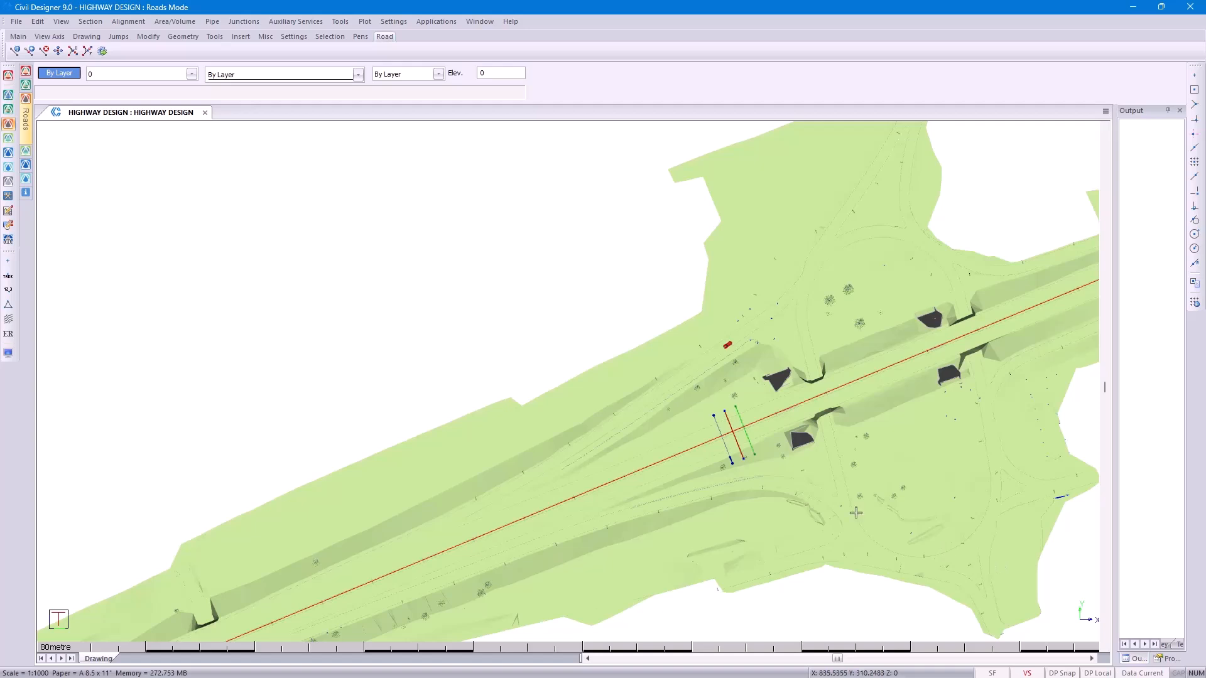
Check the horizontal alignment table of the HIGHWAY DESIGN road for existing entries and close it
click(128, 22)
mouse_move(134, 38)
click(259, 39)
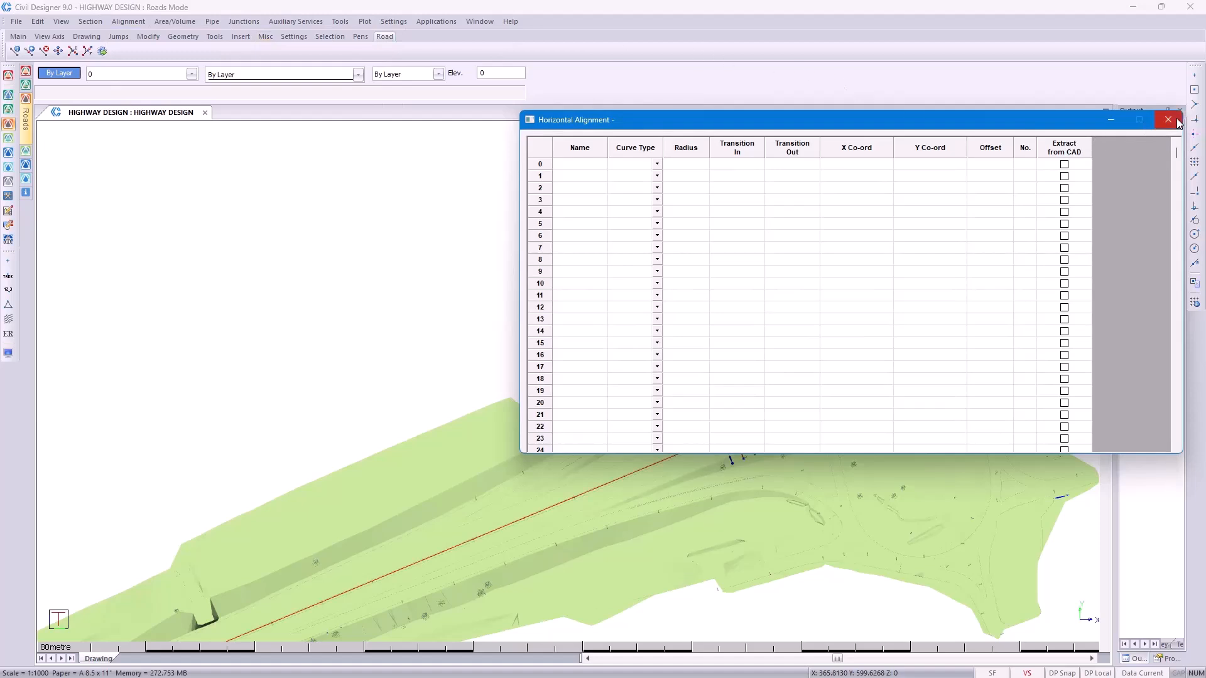
click(1178, 121)
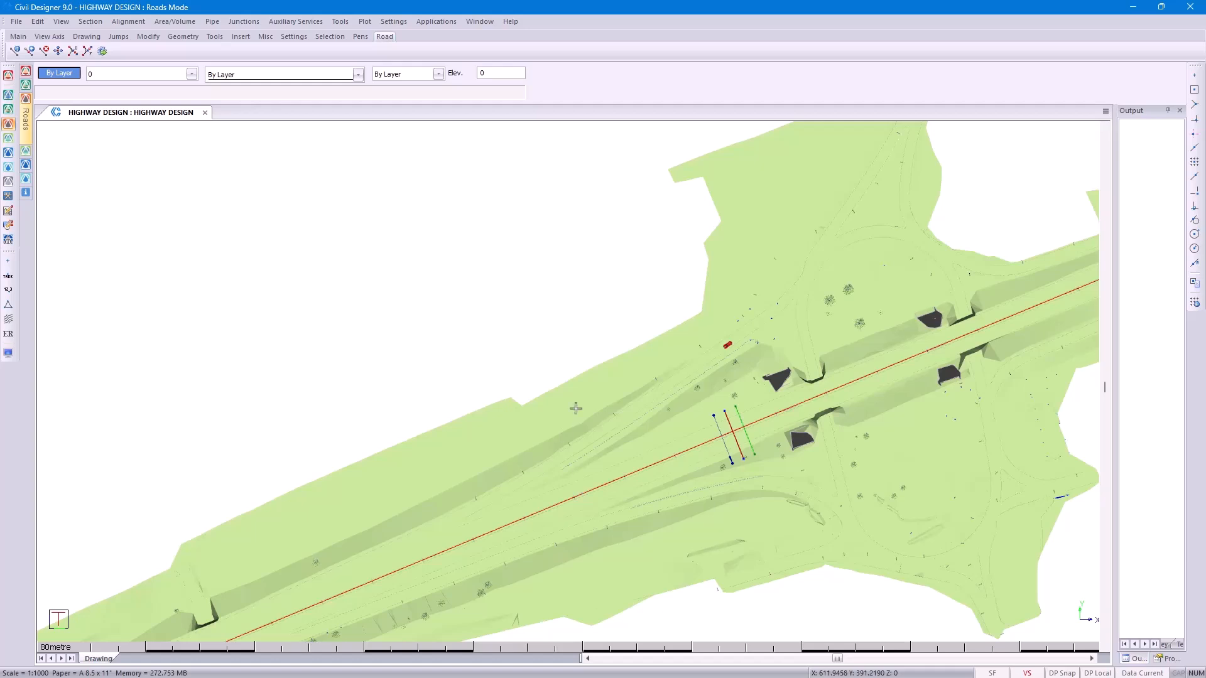
Configure the regression alignment extraction for a dual carriageway, including the horizontal alignment and a vertical alignment tolerance of 1 m
click(129, 26)
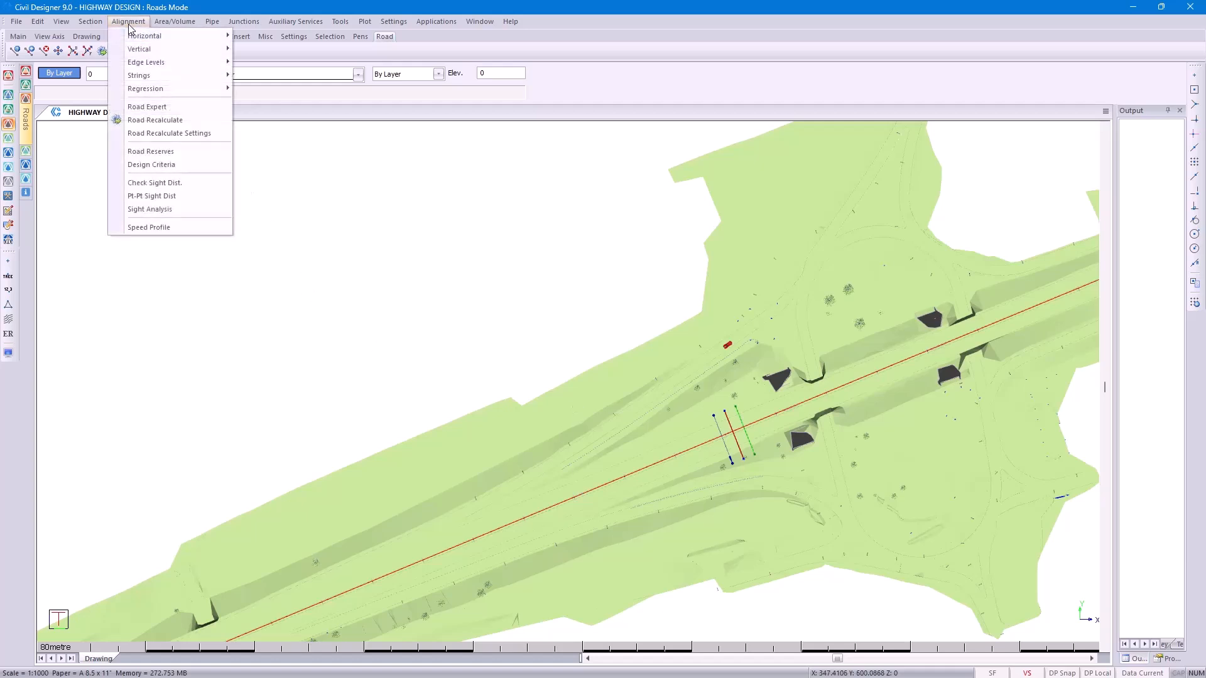
mouse_move(145, 92)
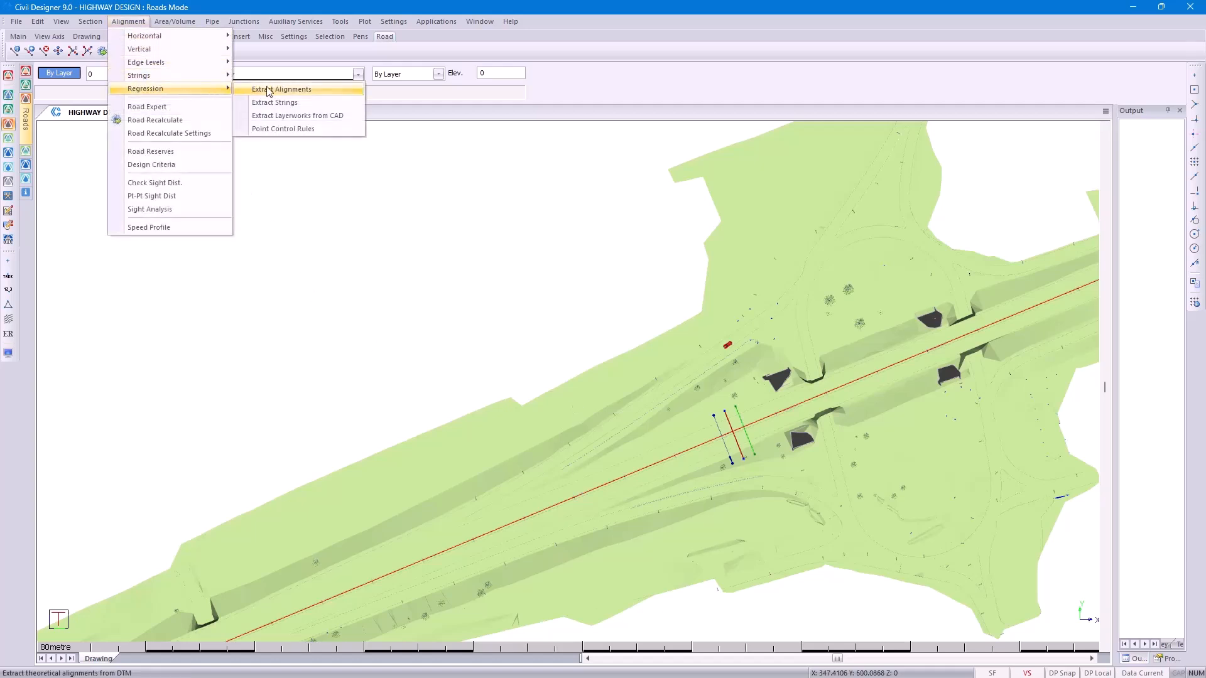
click(269, 90)
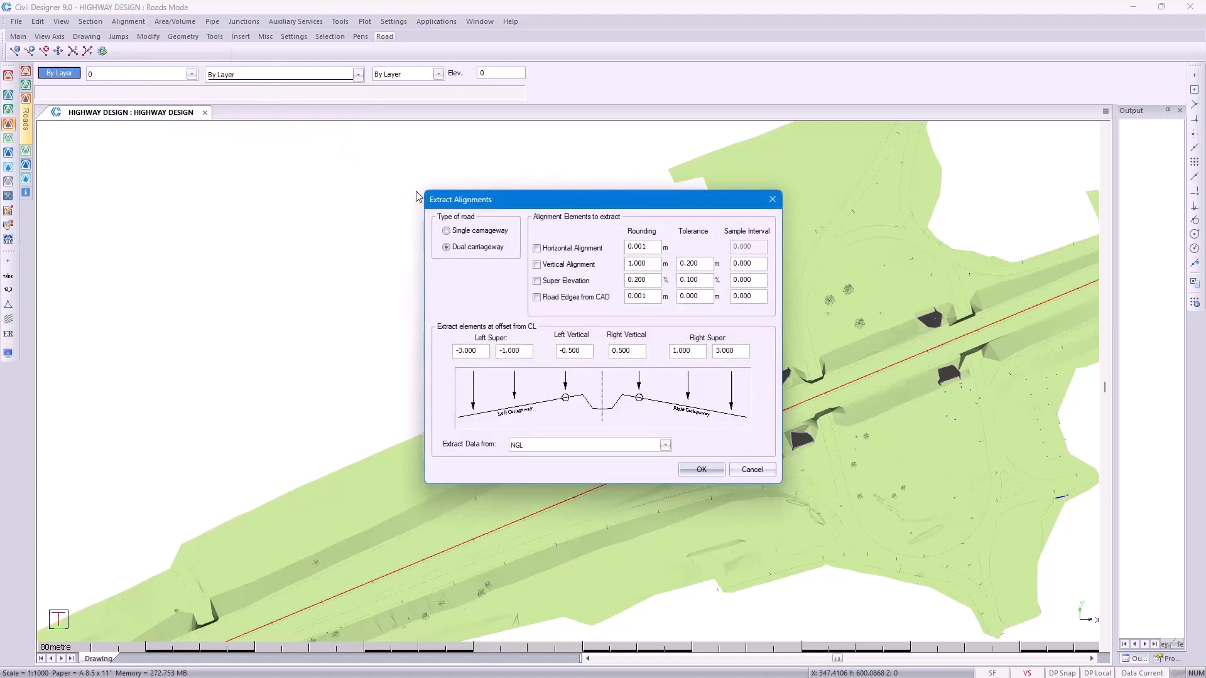
click(465, 234)
click(474, 250)
click(538, 249)
double_click(693, 265)
text(1)
click(692, 473)
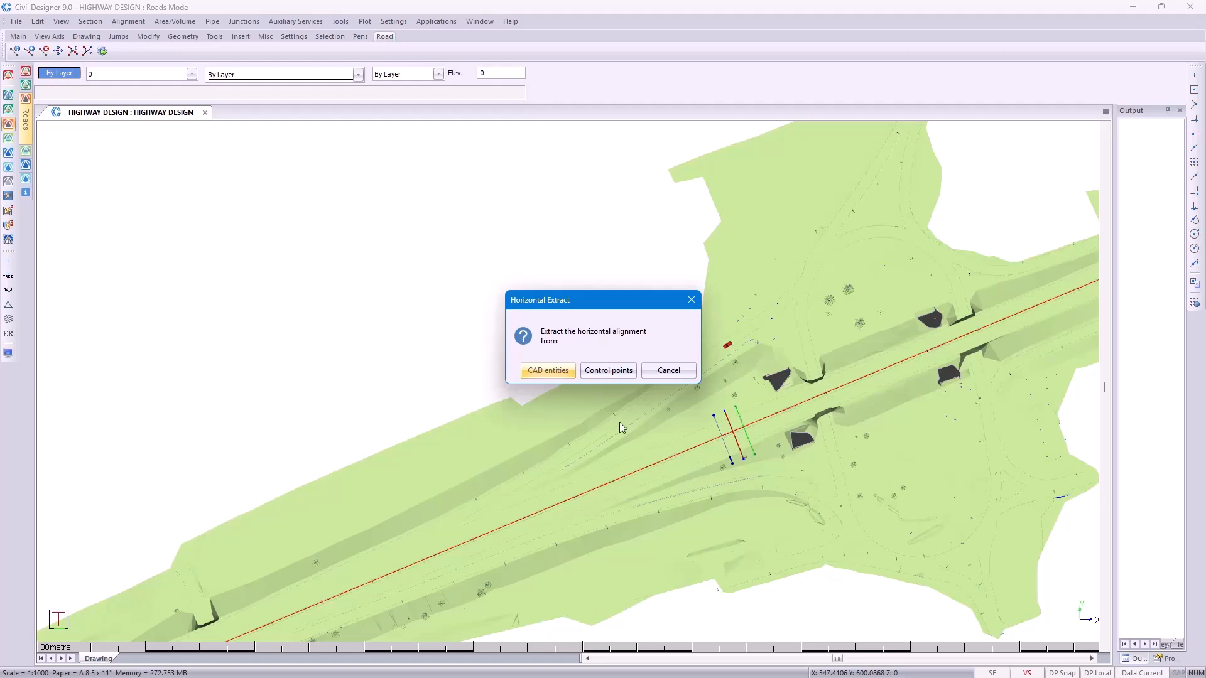
Extract the horizontal alignment from CAD entities using the red centreline polyline
click(565, 371)
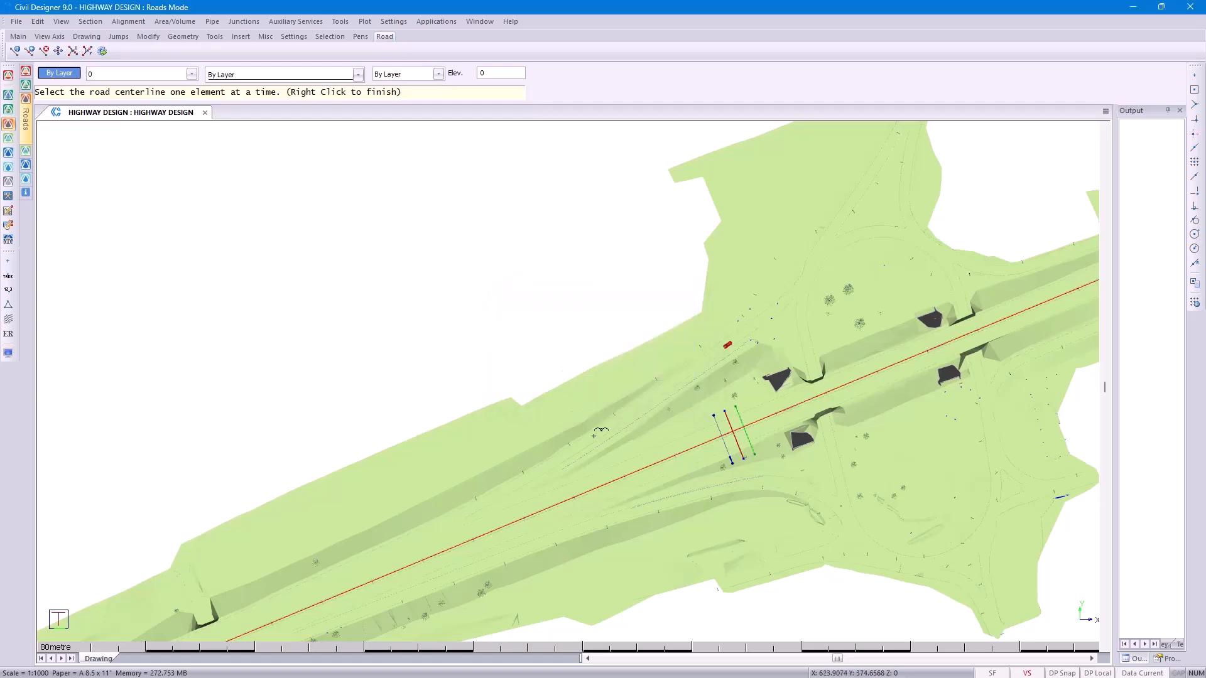
click(616, 480)
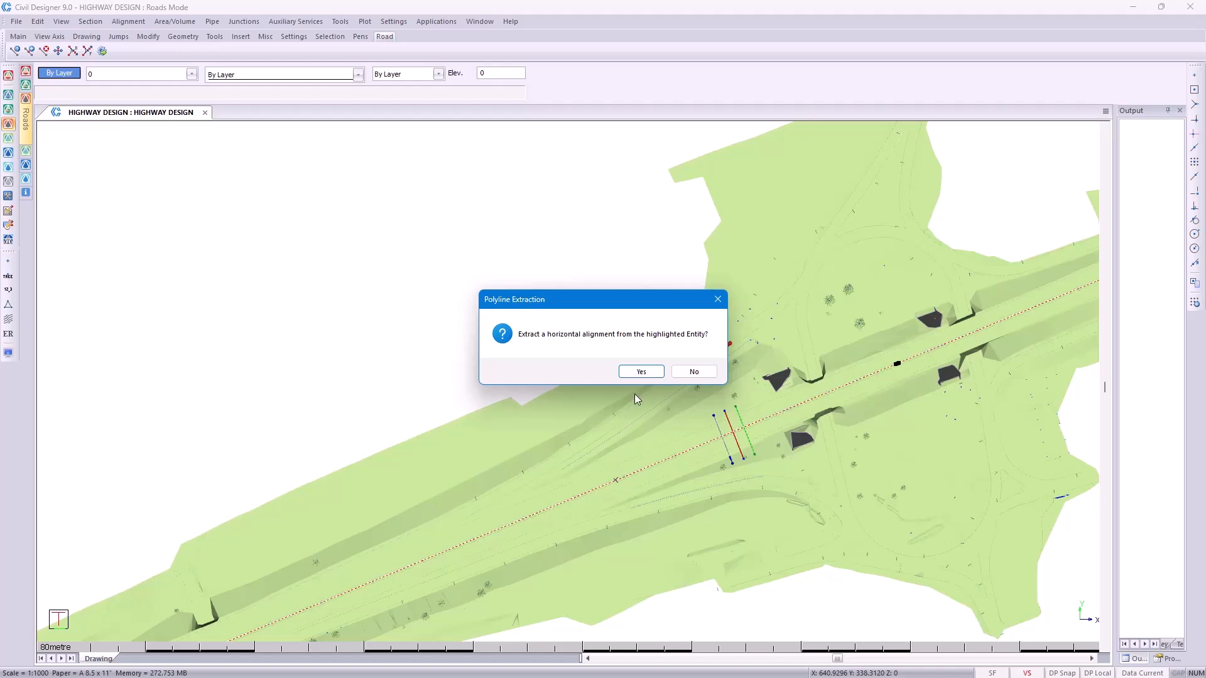
click(640, 374)
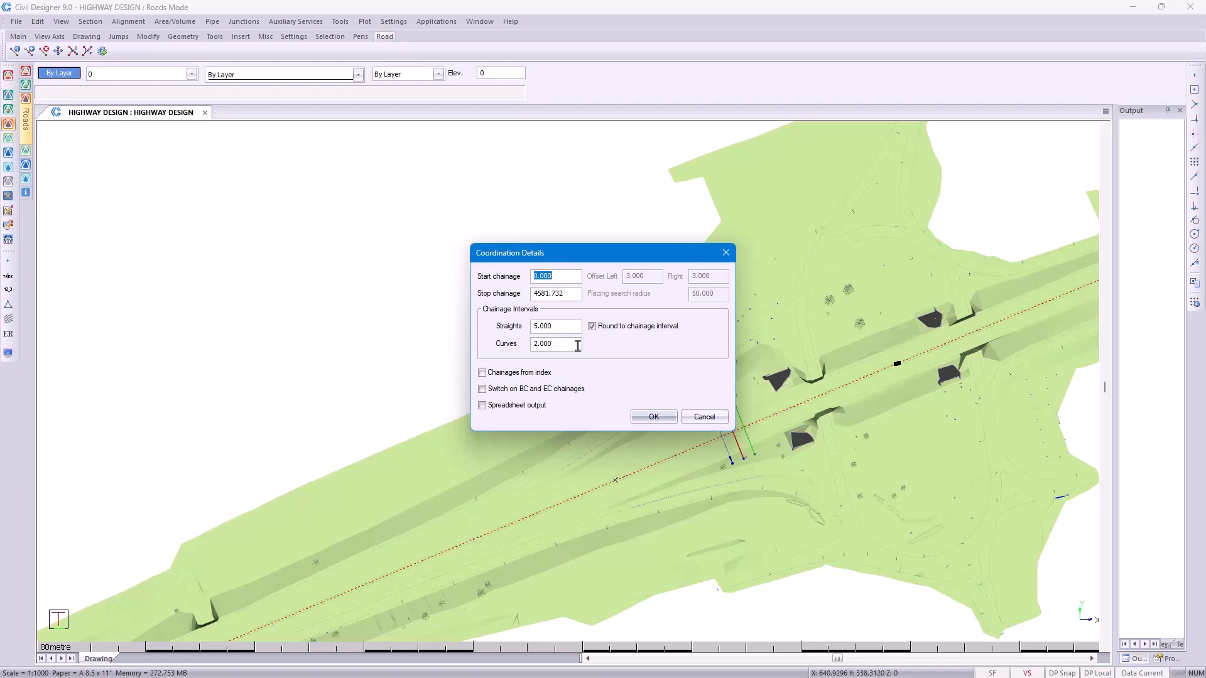
Coordinate the alignment at chainage intervals of 10 on straights and 5 on curves, with screen output, overwriting the current road layers
double_click(565, 332)
text(10)
double_click(564, 345)
text(5)
click(644, 417)
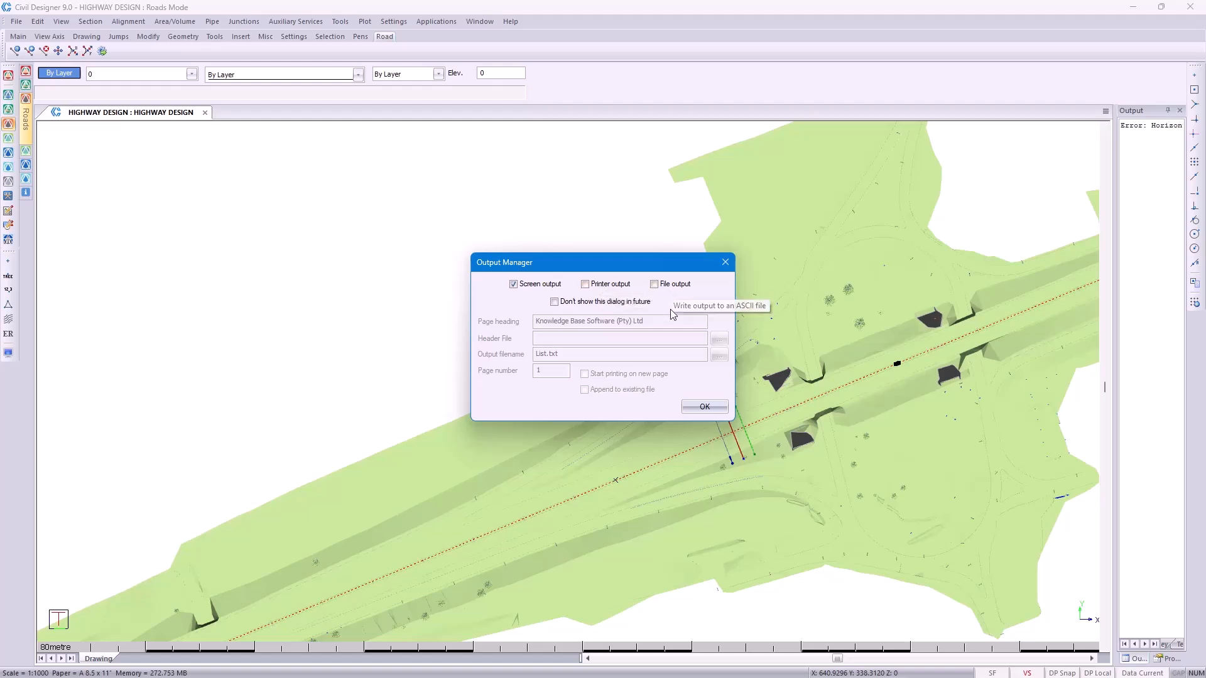
click(705, 406)
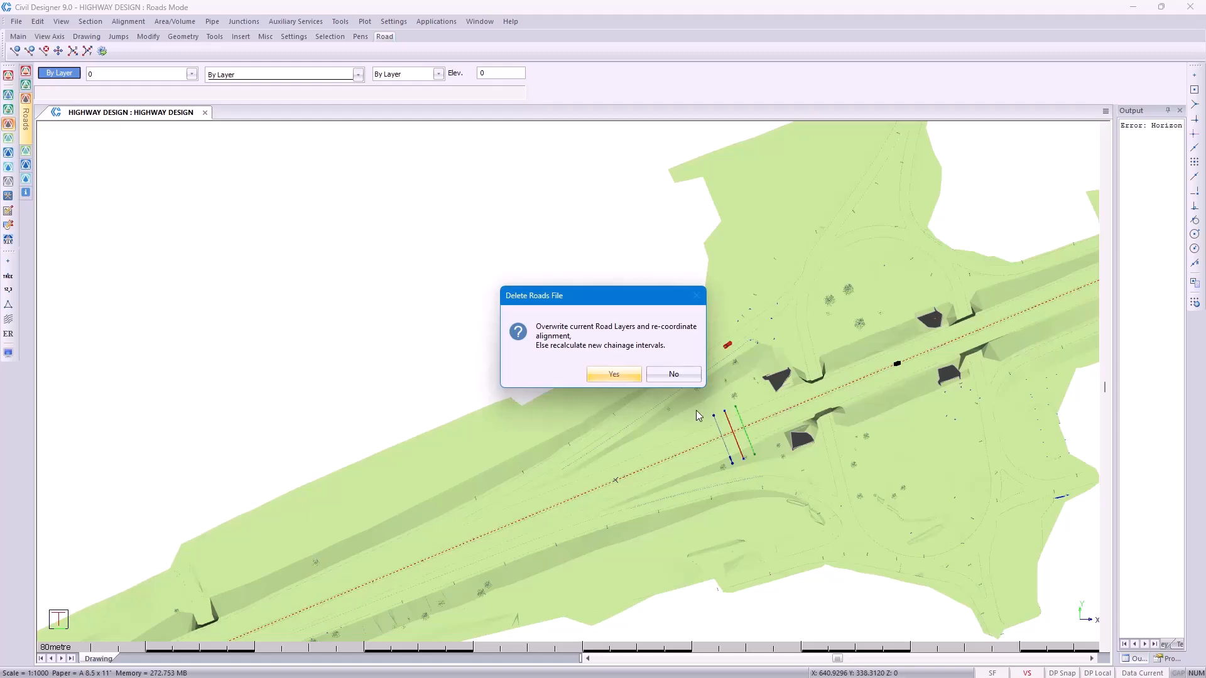
click(620, 375)
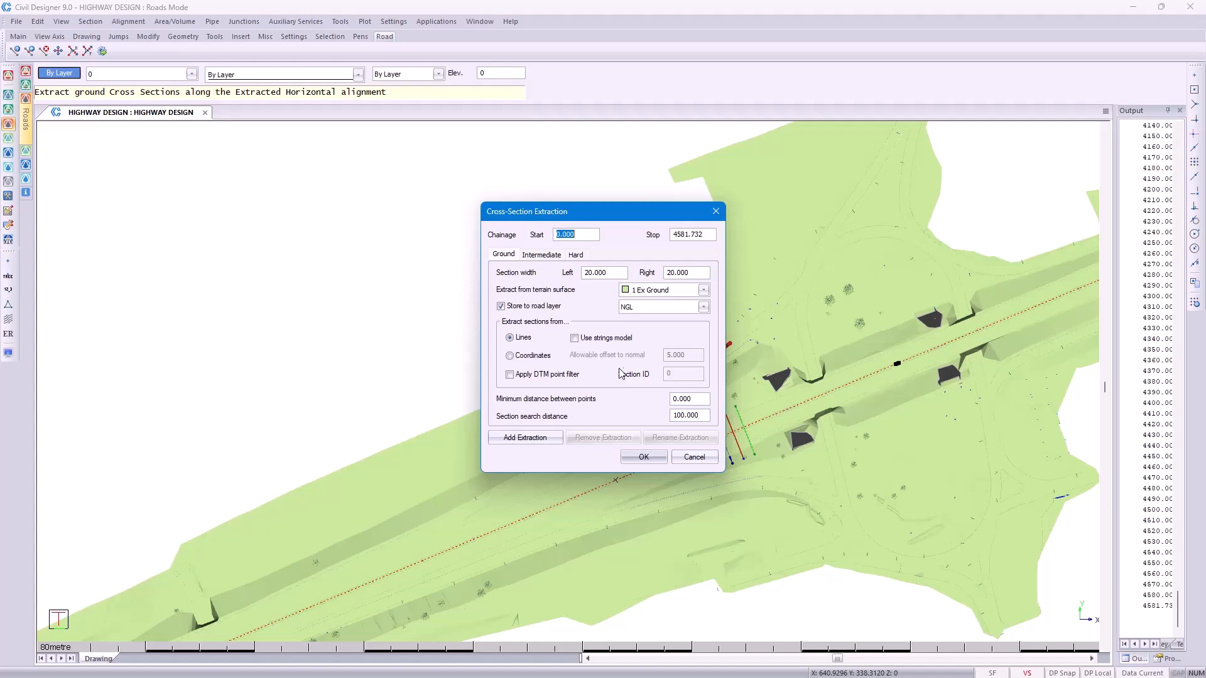
Extract ground cross sections 20 m wide on each side from the 1 Ex Ground surface into the NGL layer, with screen output
double_click(608, 276)
double_click(696, 275)
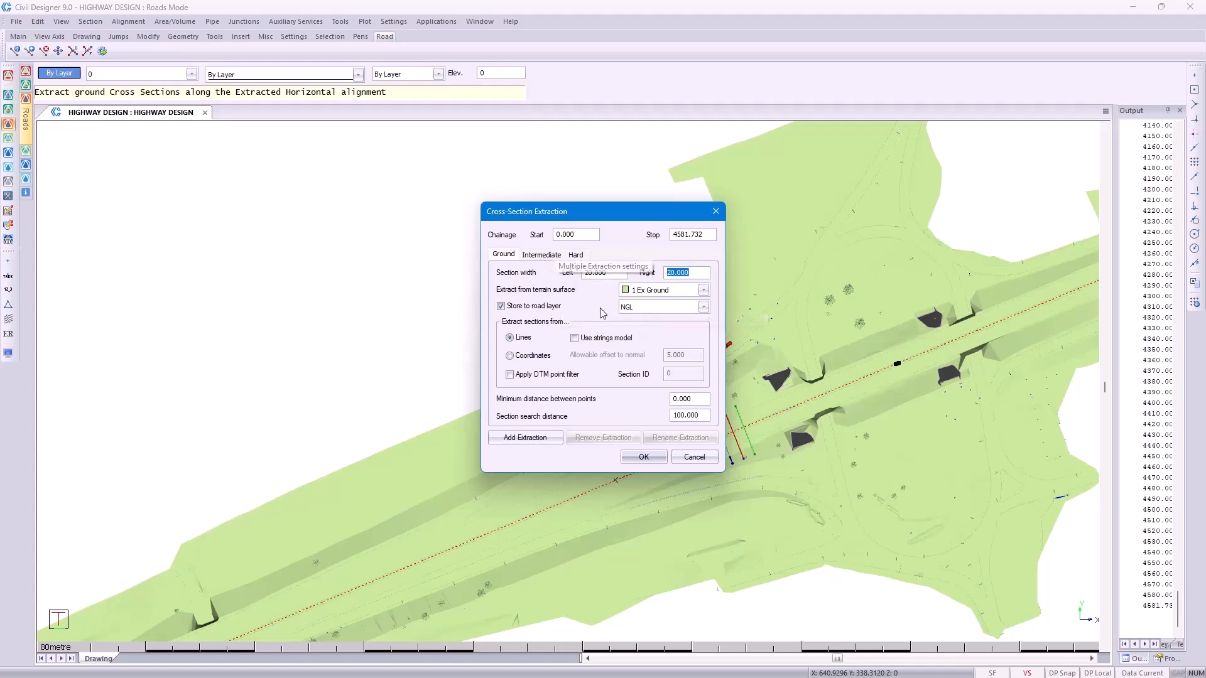
click(645, 459)
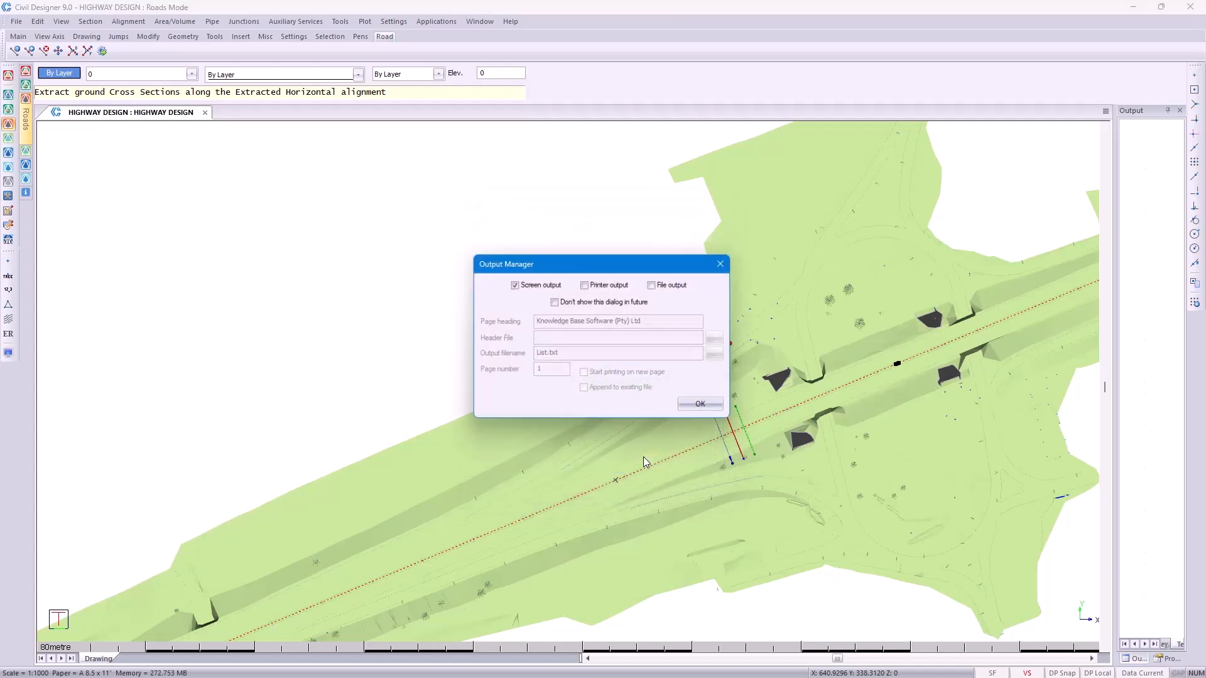
click(696, 407)
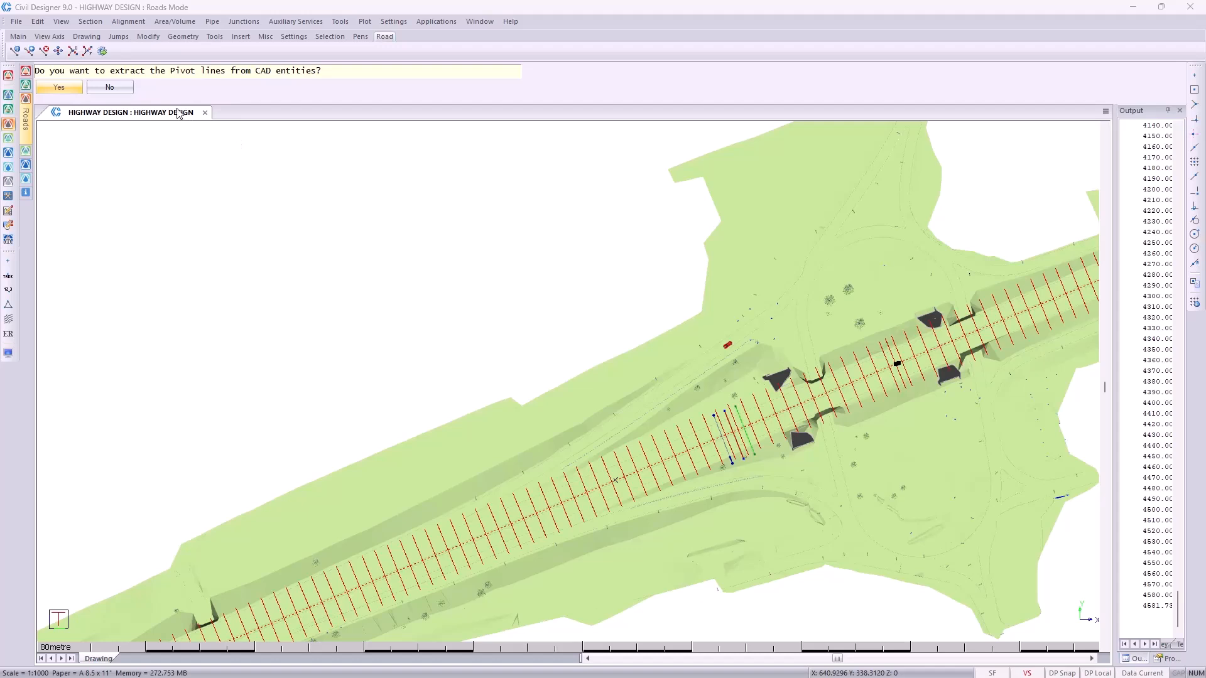
Extract the vertical alignment without taking pivot lines from CAD entities, sending the report to the screen
click(114, 90)
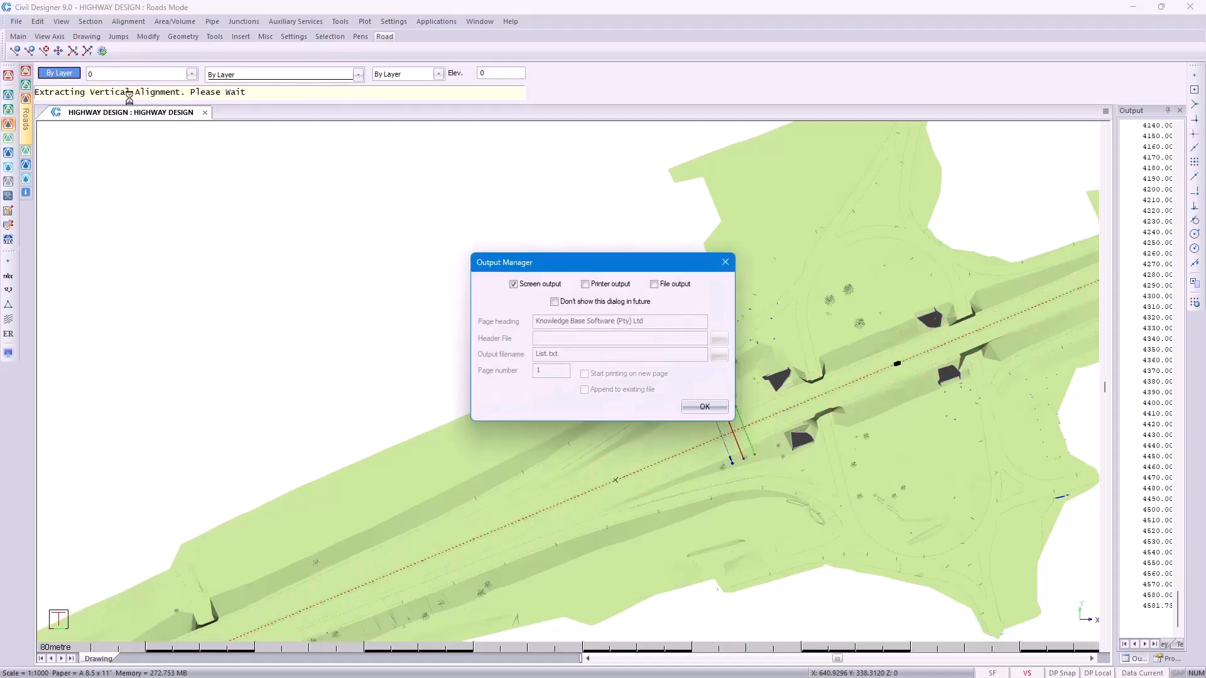
click(697, 407)
click(696, 407)
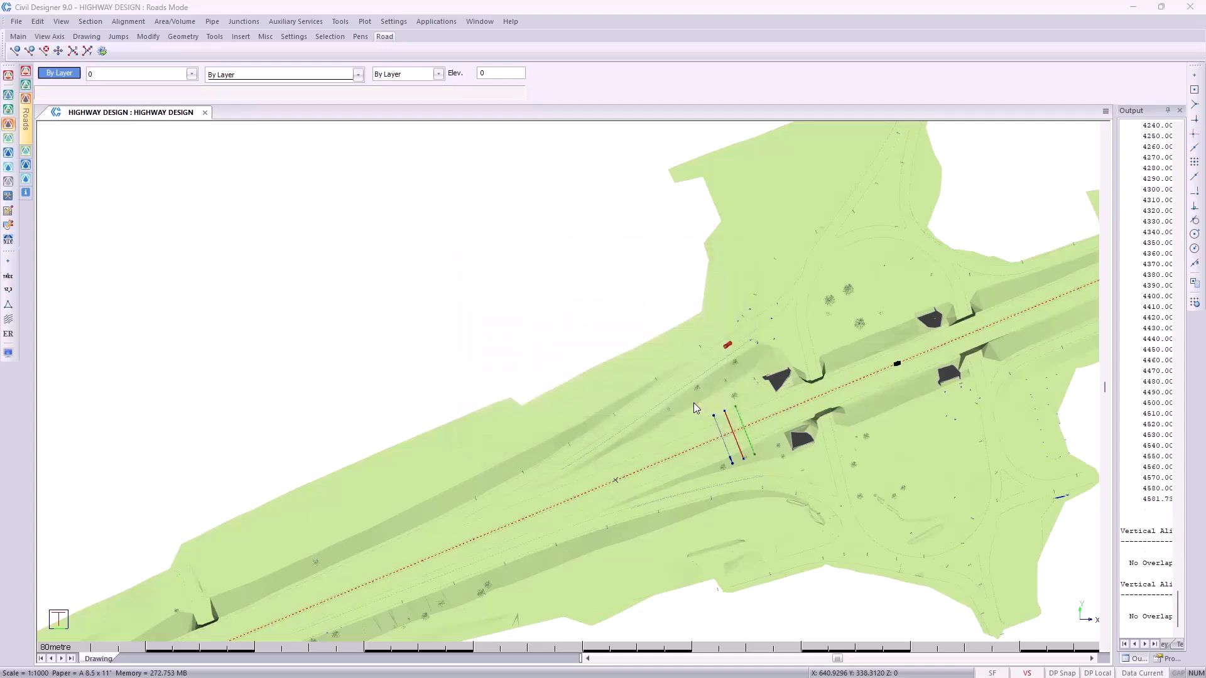
Generate edge levels from chainage 0 to 4581.732 in the Final Design layer, subtracting kerbs, with screen output
click(670, 380)
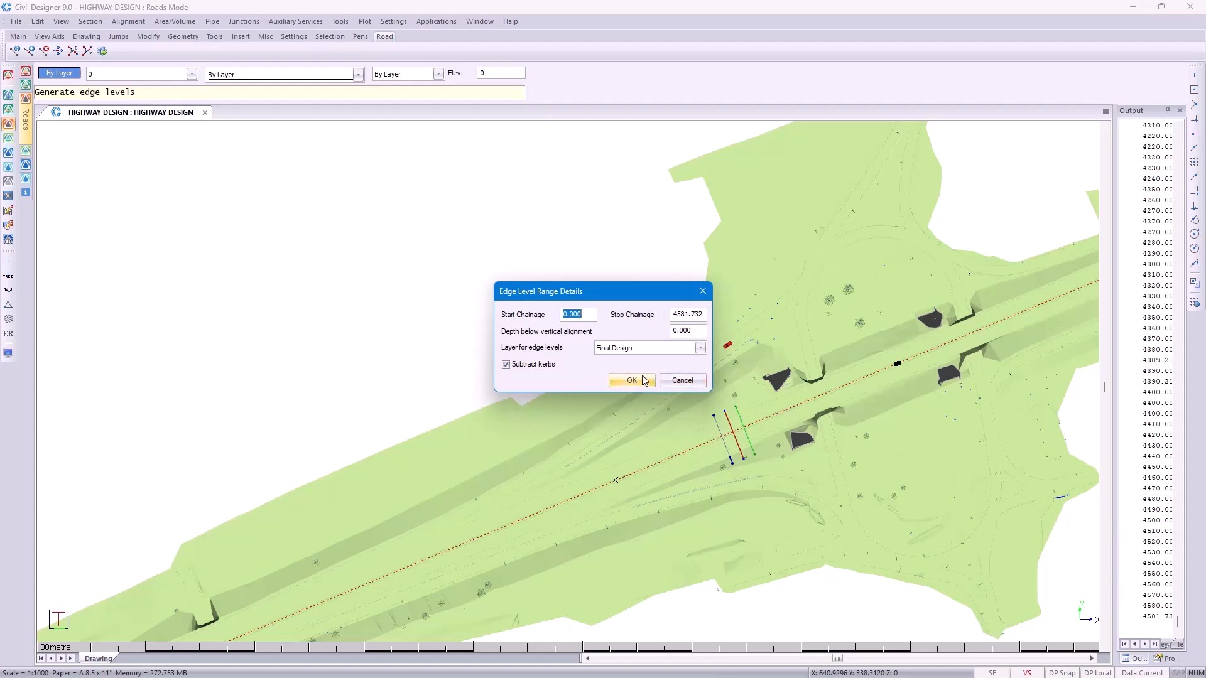
click(631, 380)
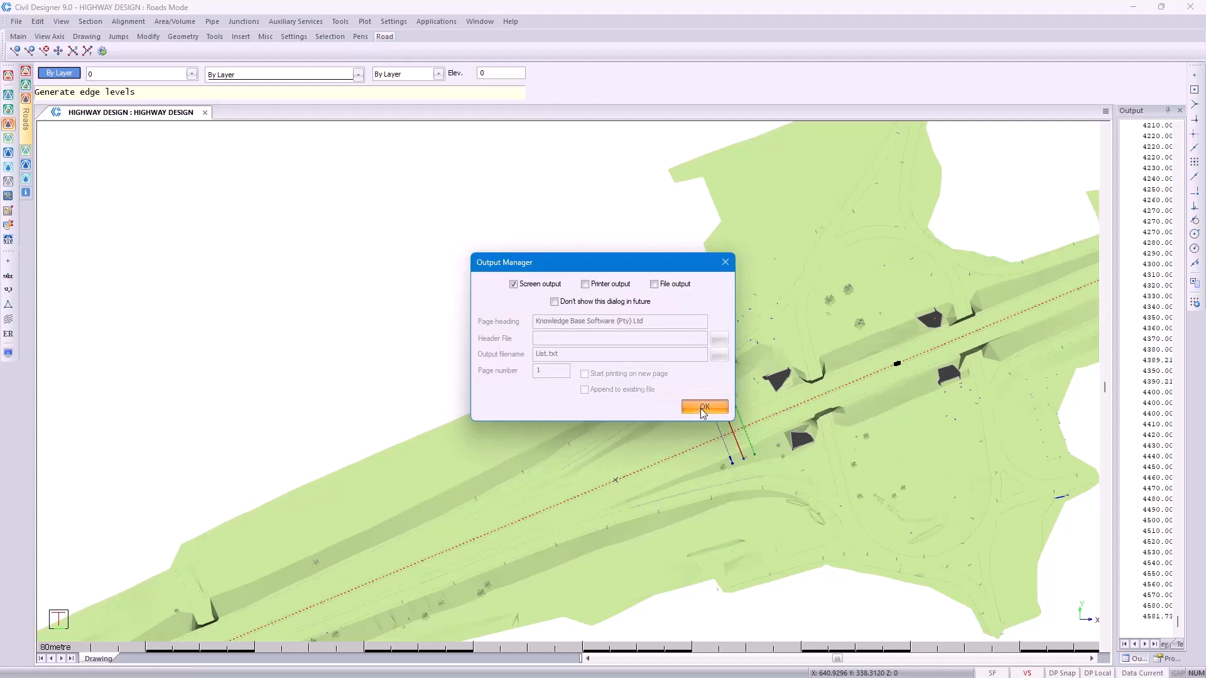
click(703, 408)
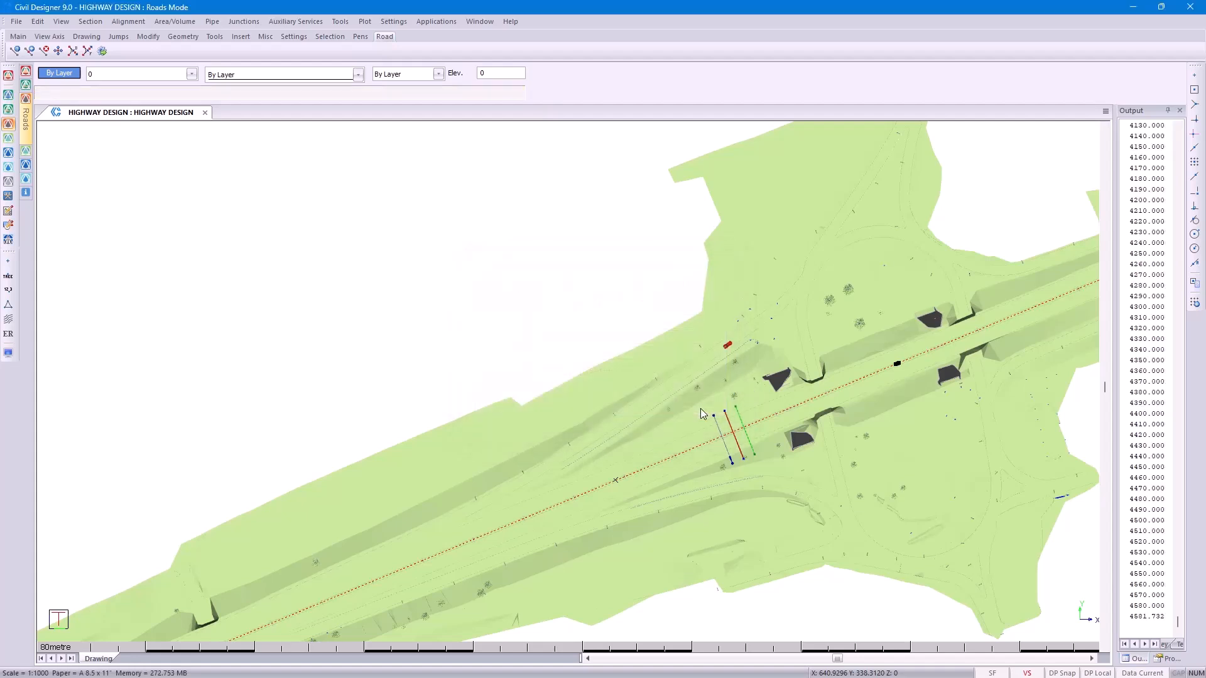
middle_click(702, 409)
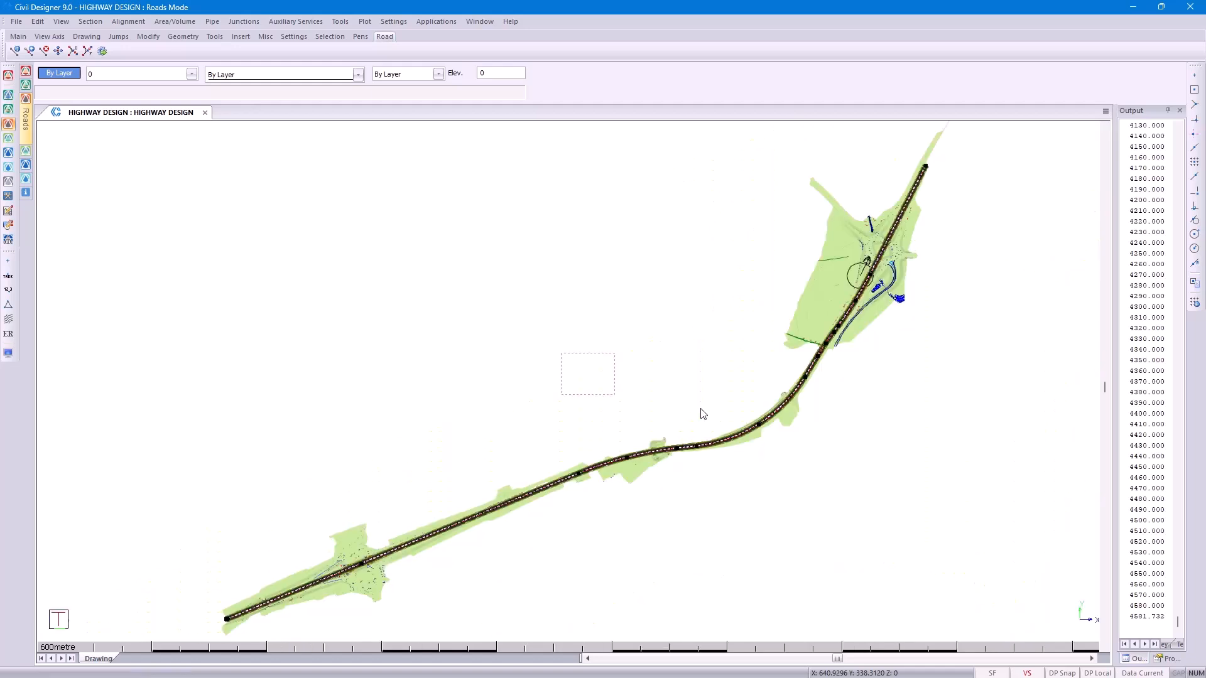
middle_click(702, 410)
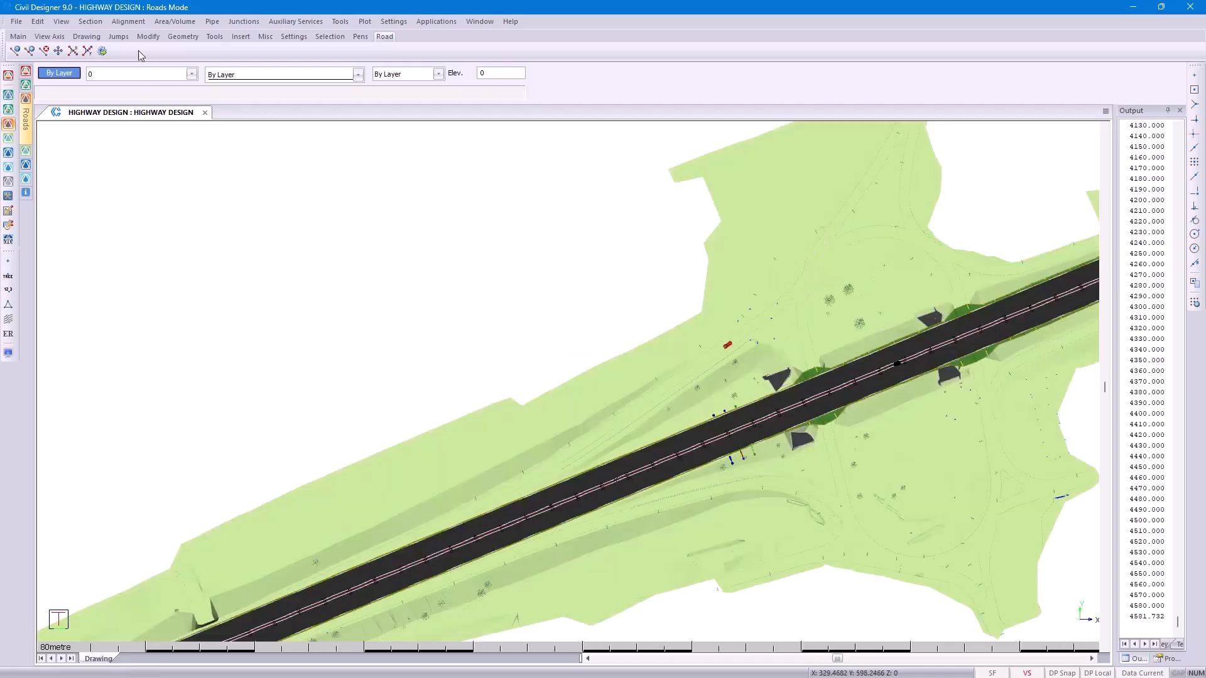
Open the cross section editor at chainage 490 on the plan and review the sections up to chainage 510
click(89, 21)
click(120, 36)
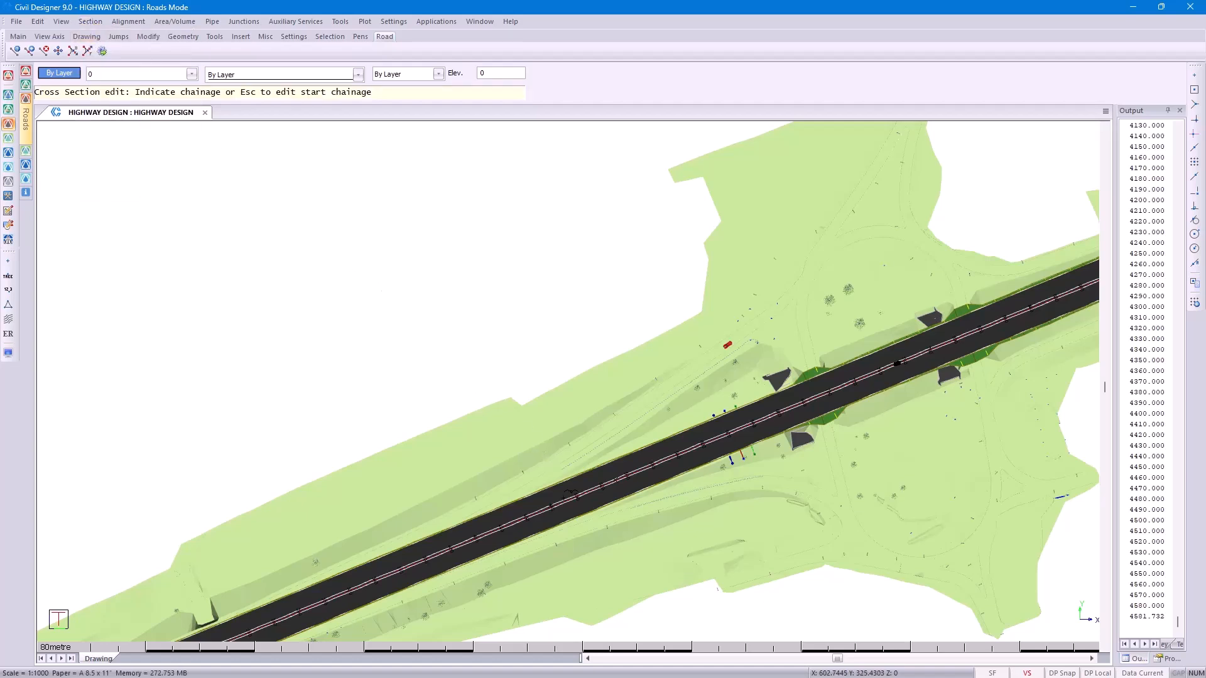
click(564, 499)
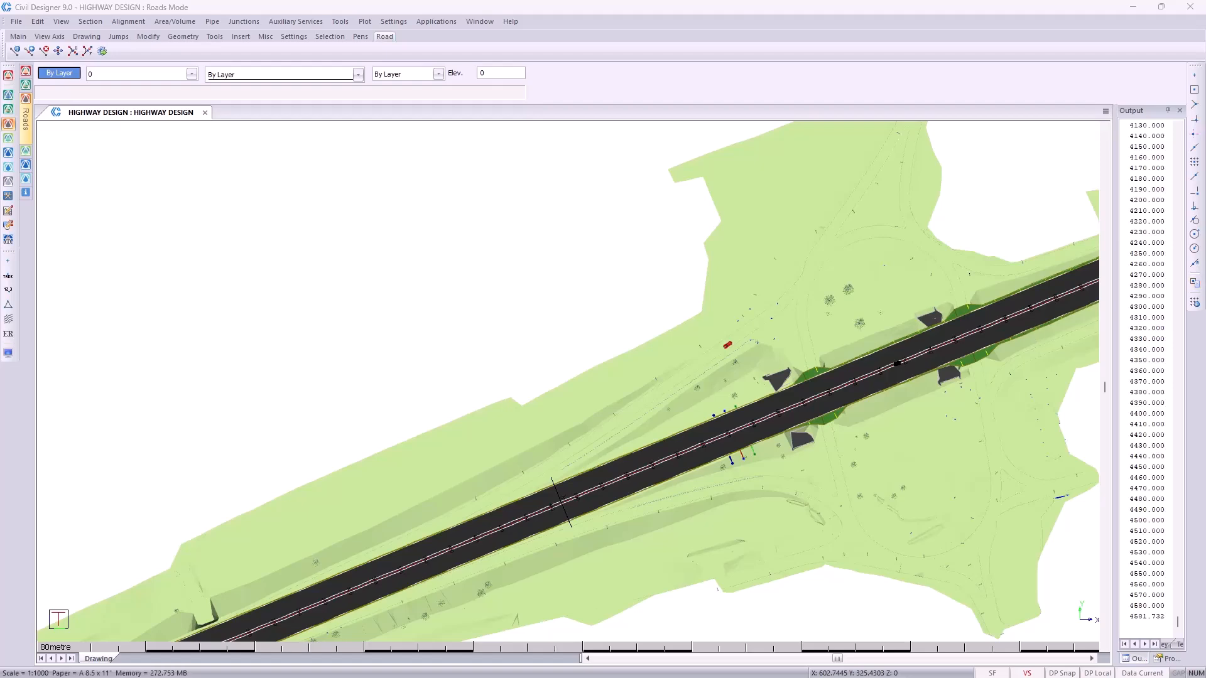
mouse_move(1205, 151)
mouse_down()
mouse_move(668, 177)
mouse_move(548, 149)
mouse_up()
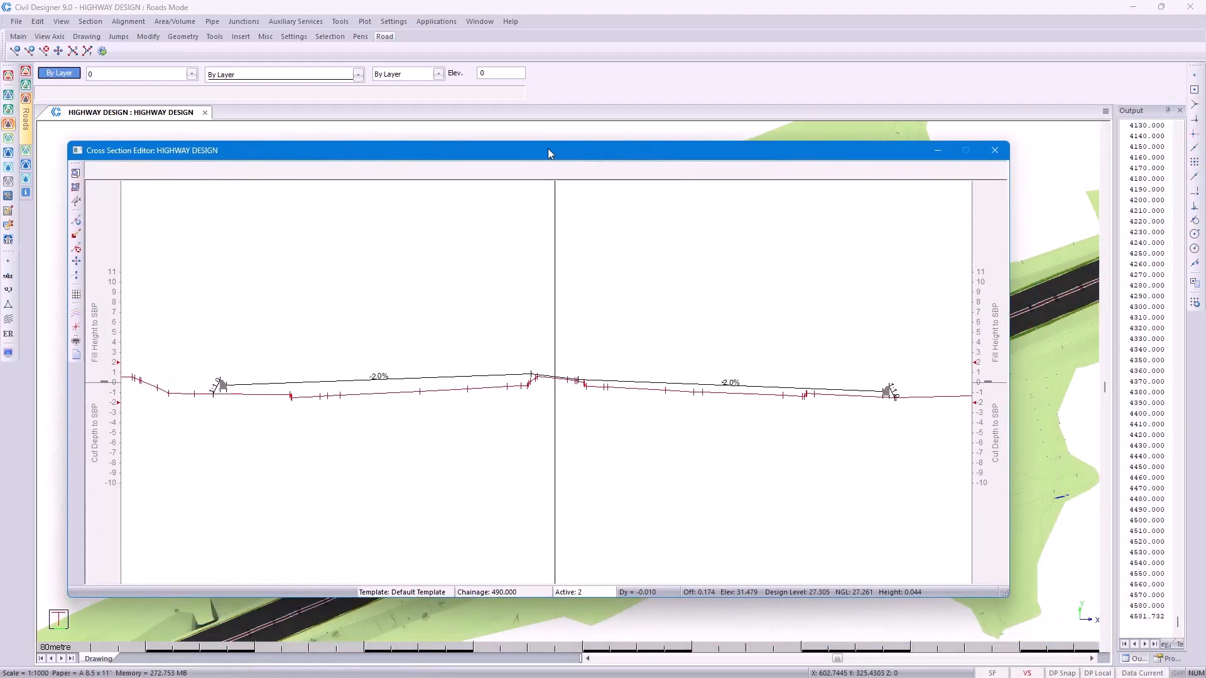
key(Page_Down)
key(Page_Down)
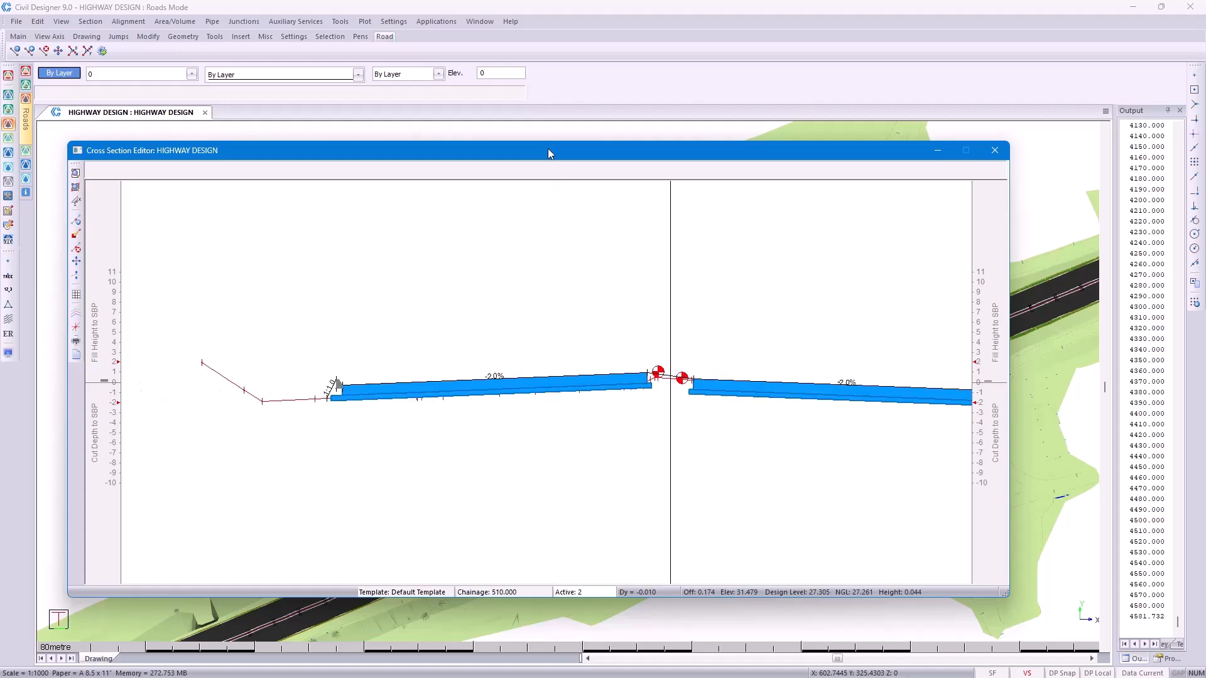
scroll(665, 319, down, 2)
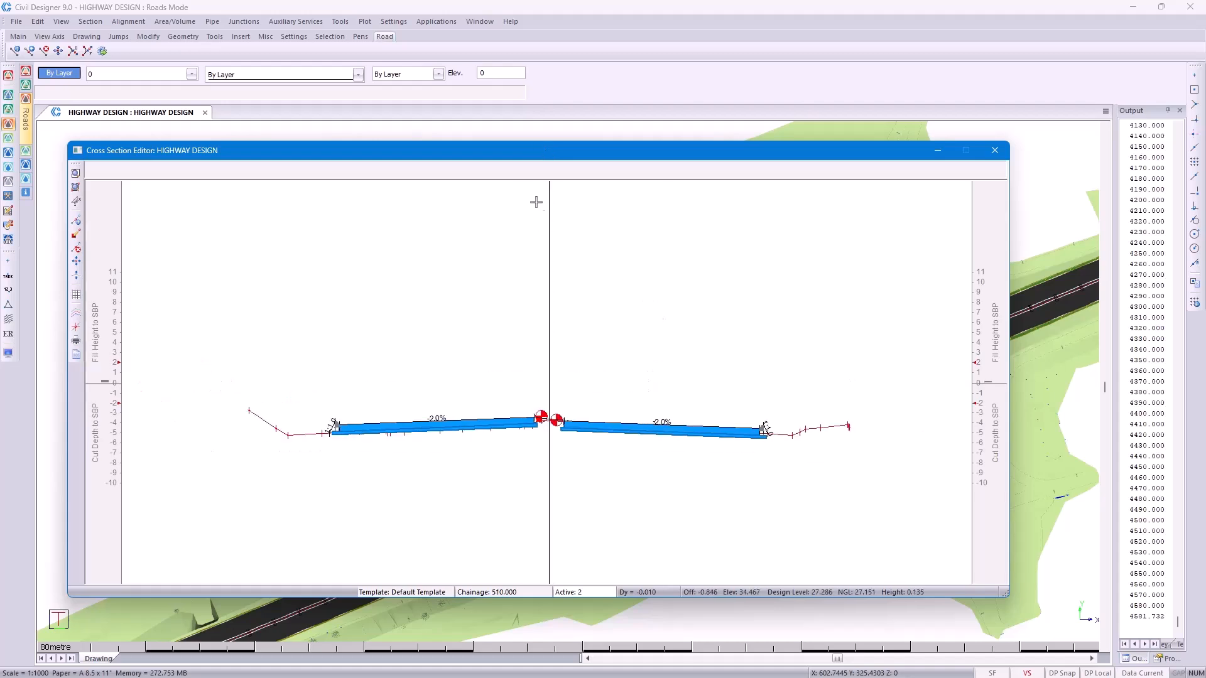
Step through the cross sections to chainage 630 while following their positions on the plan, and close the cross section editor
drag(513, 158, 515, 554)
key(Page_Down)
key(Page_Up)
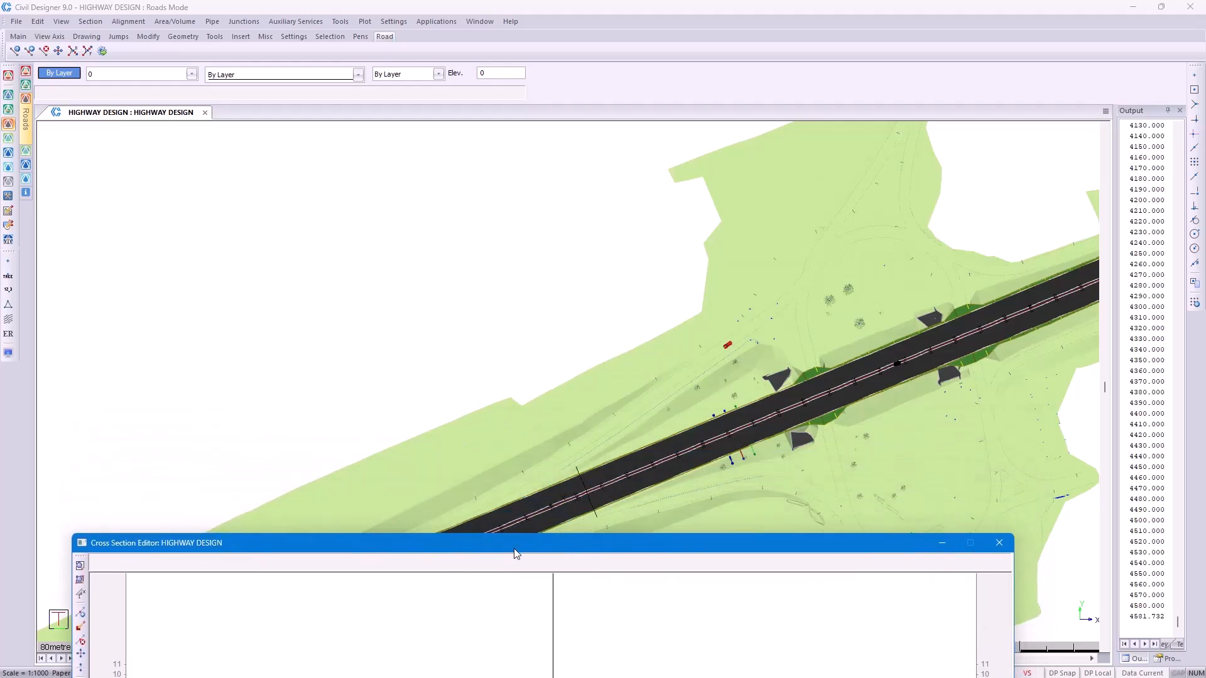
key(Page_Up)
key(Page_Up)
key(Page_Up)
key(Page_Up)
key(Page_Up)
key(Page_Up)
key(Page_Up)
key(Page_Up)
key(Page_Up)
key(Page_Up)
key(Page_Up)
drag(515, 549, 490, 118)
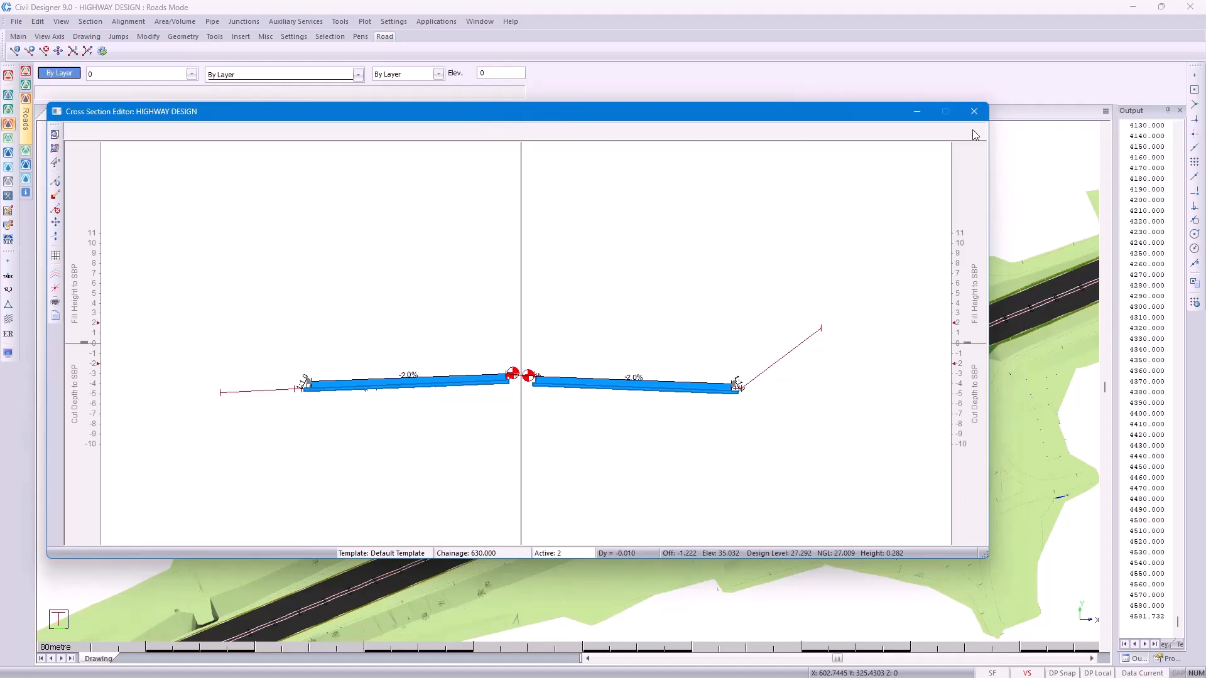
click(974, 111)
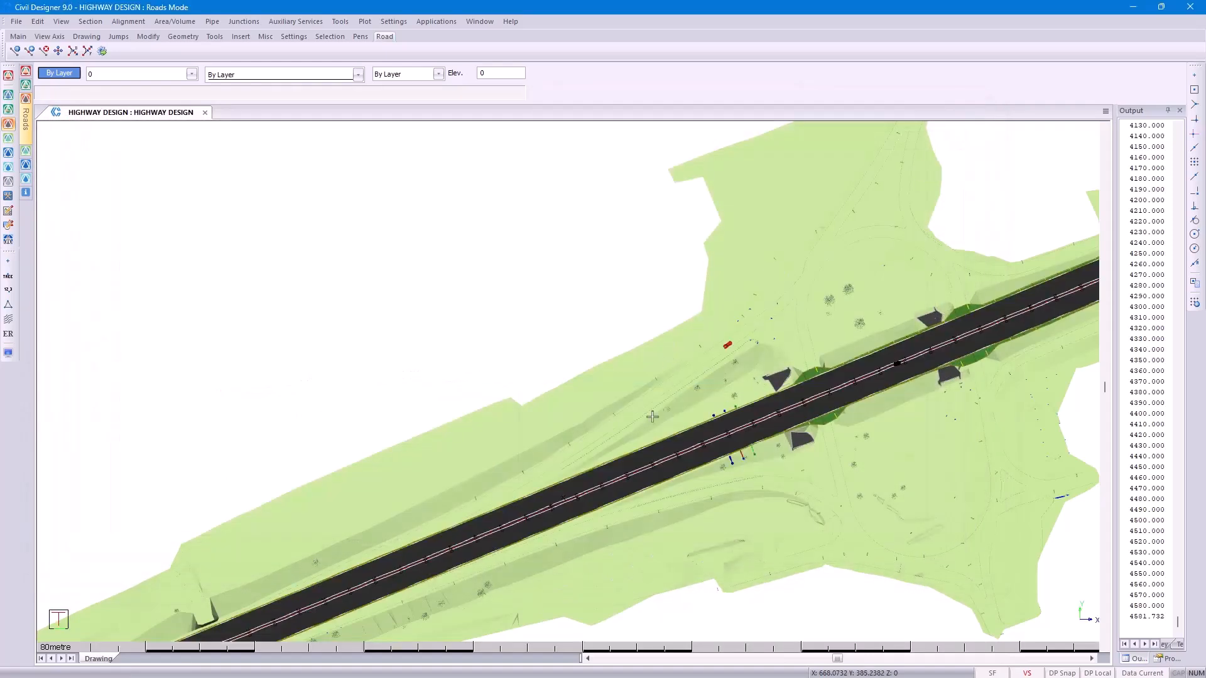
Open the horizontal alignment data for editing with PI1 in view on the plan
scroll(594, 450, up, 5)
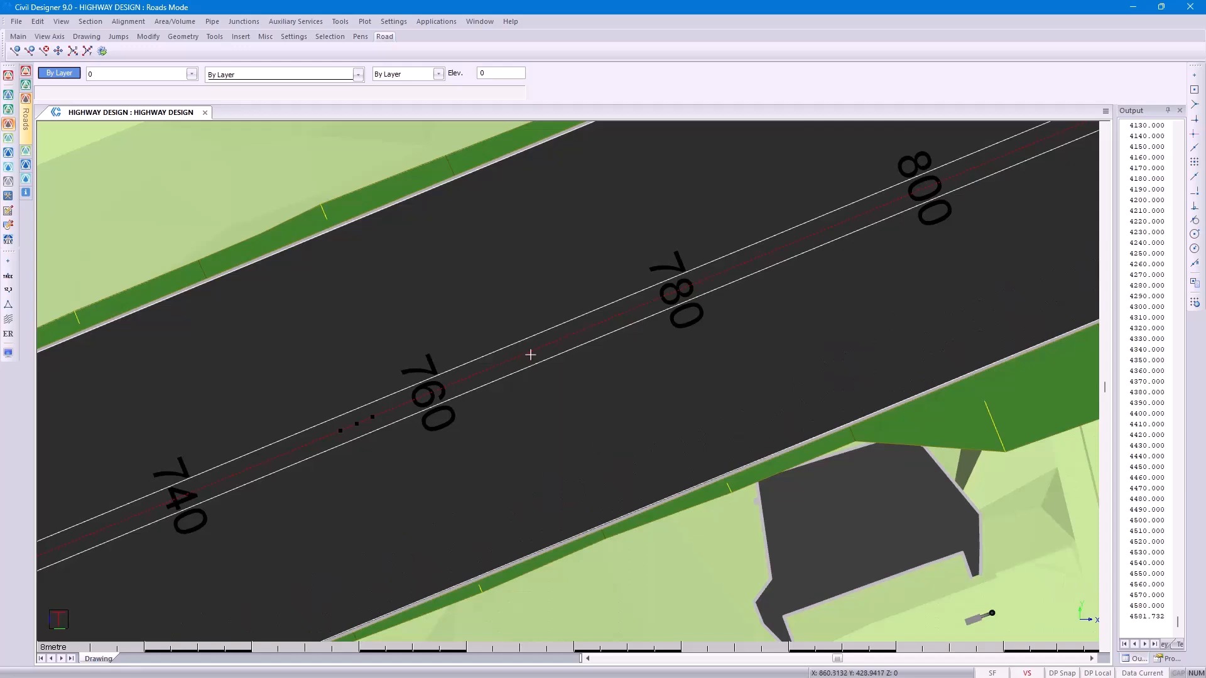
click(128, 20)
mouse_move(132, 36)
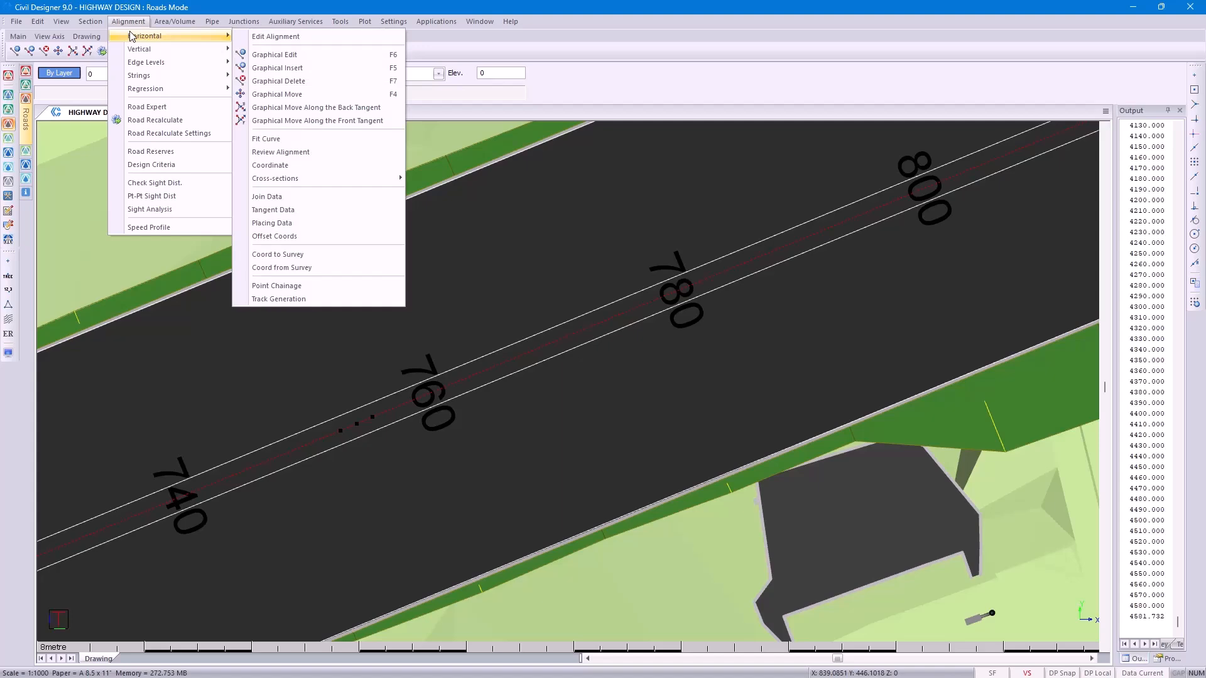
click(241, 37)
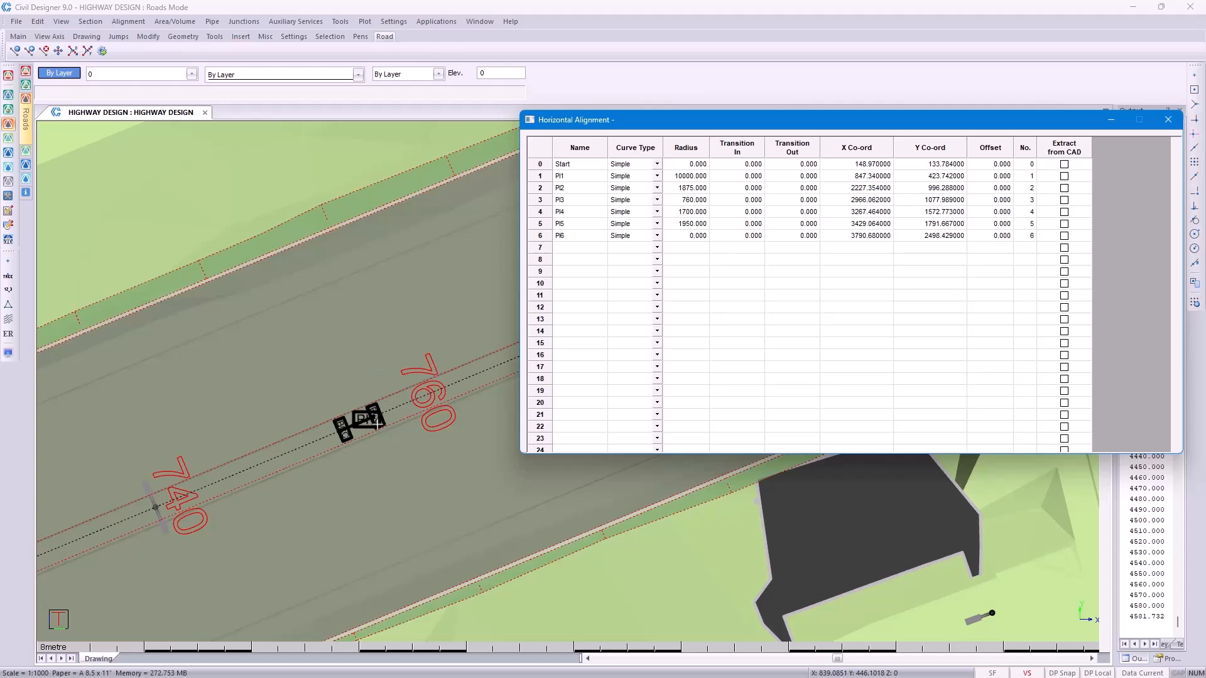
Set the Y coordinate of PI1 in the horizontal alignment to 425
drag(573, 179, 1002, 183)
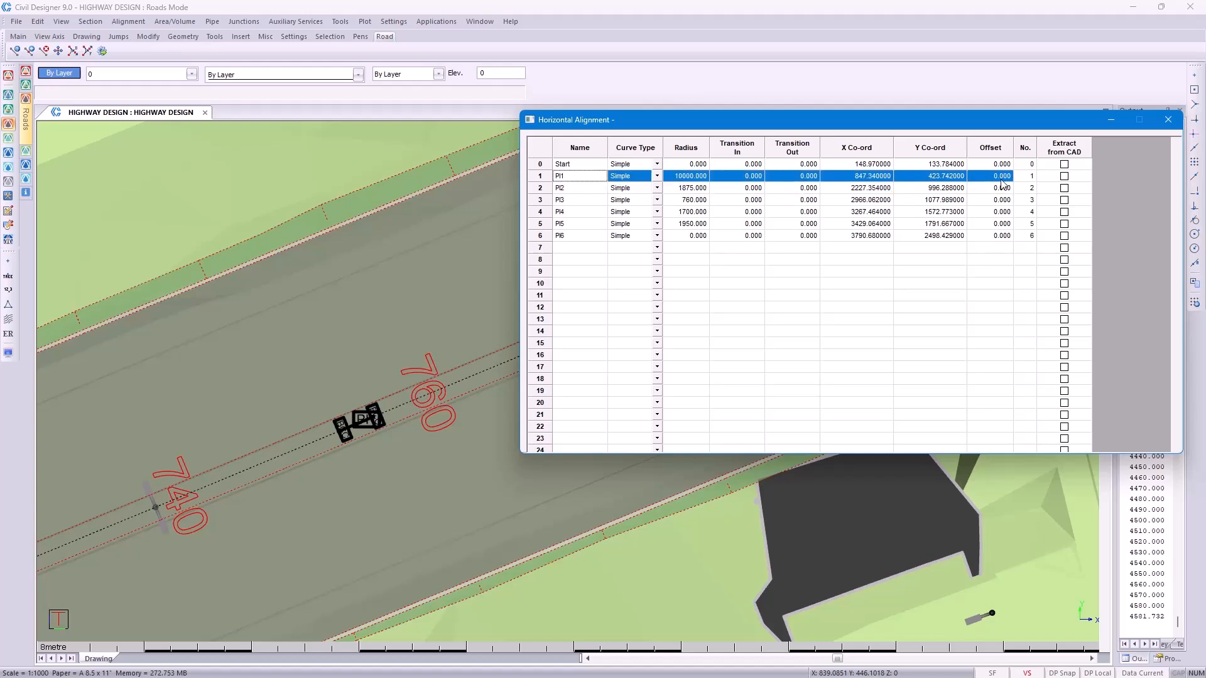
click(960, 177)
click(960, 178)
drag(956, 176, 903, 179)
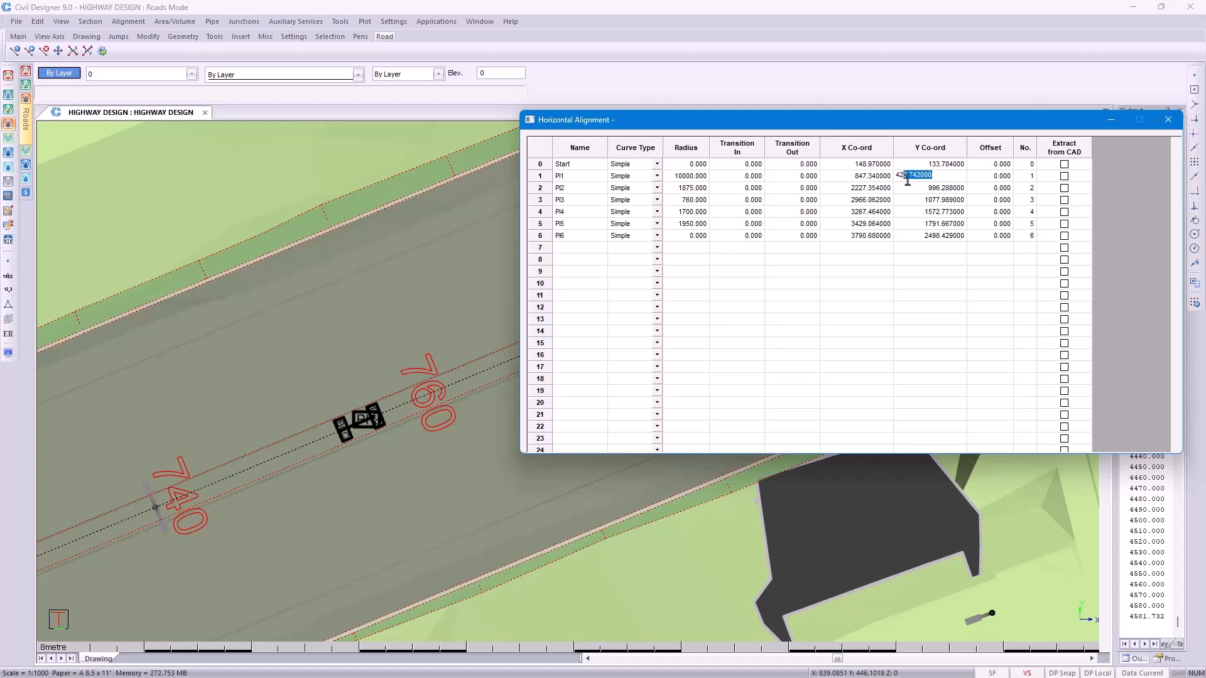
text(5)
click(911, 188)
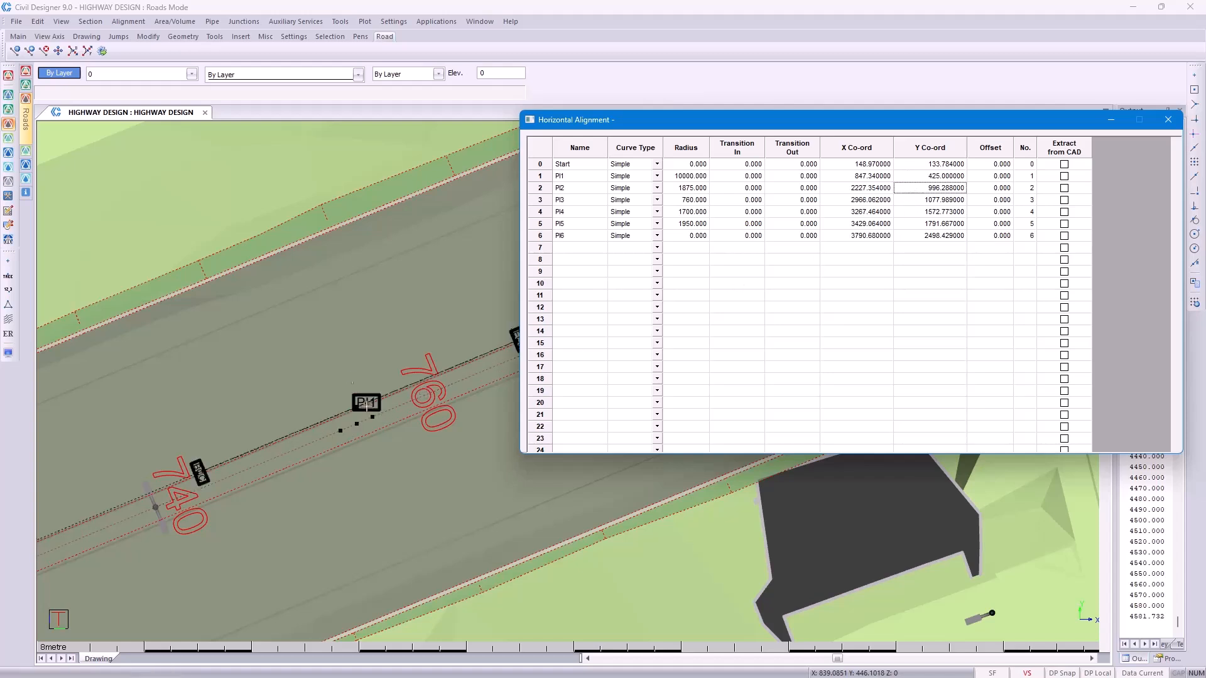
Graphically move PI1 to about X 846.99, Y 425.67, and shift its curve start node closer, for a radius of about 2808
click(128, 21)
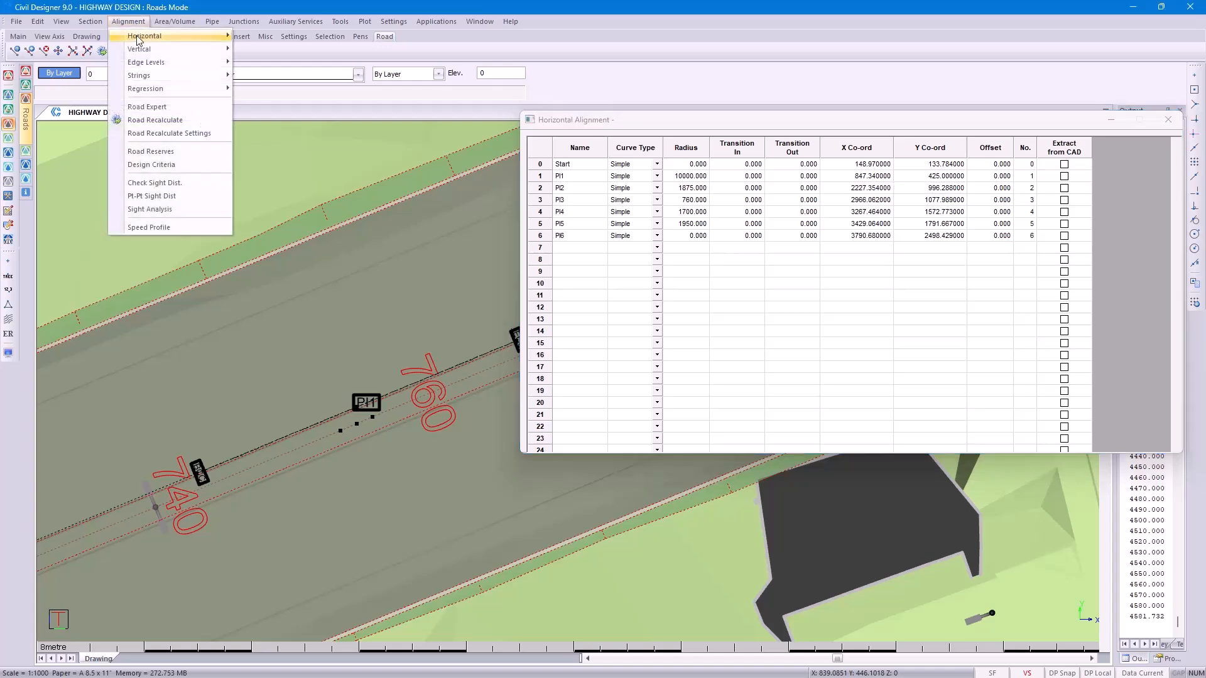
mouse_move(140, 41)
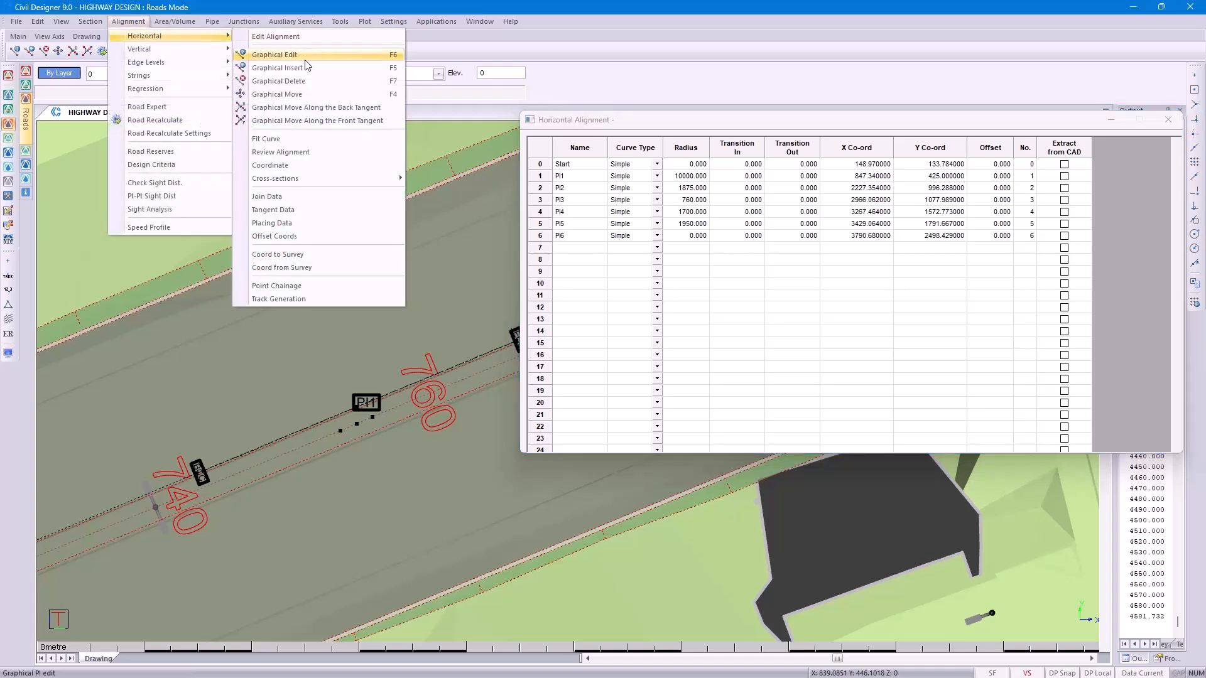
click(315, 95)
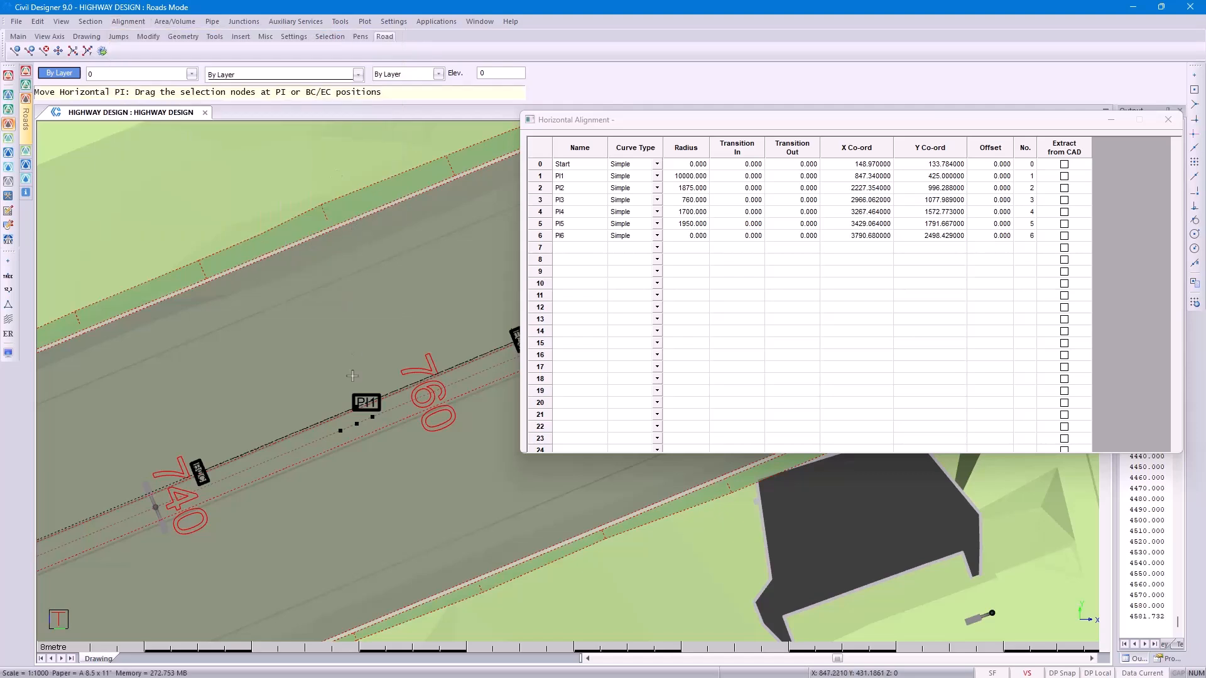
click(356, 407)
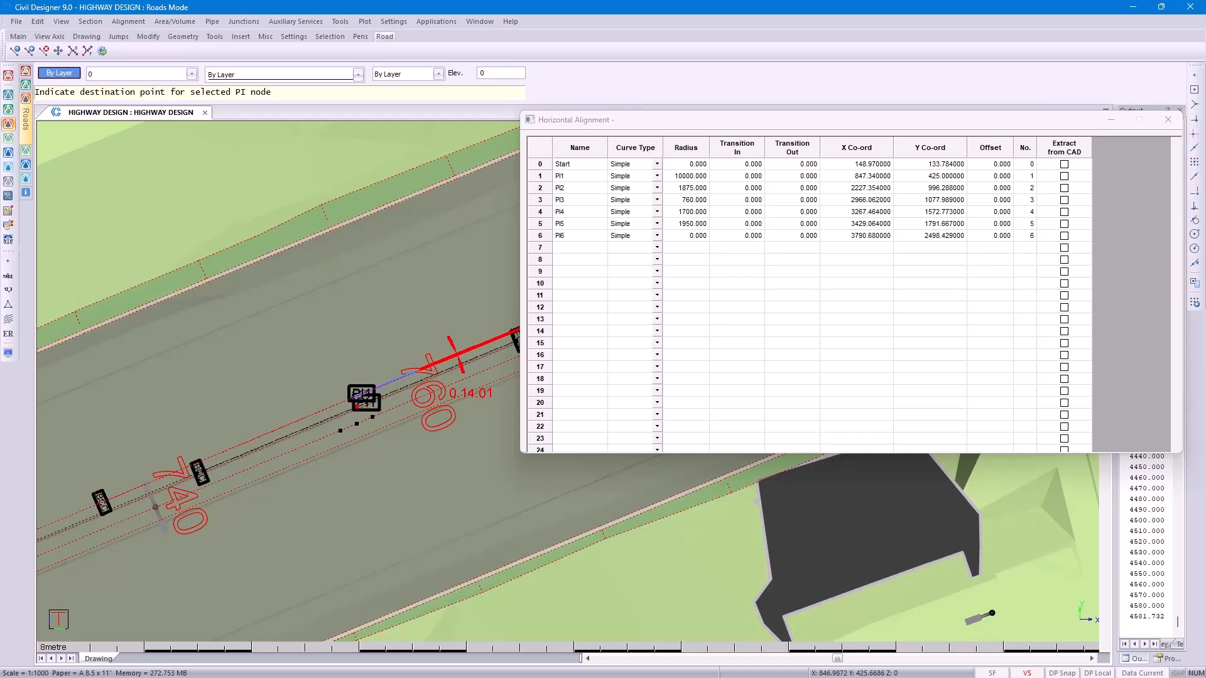
click(361, 397)
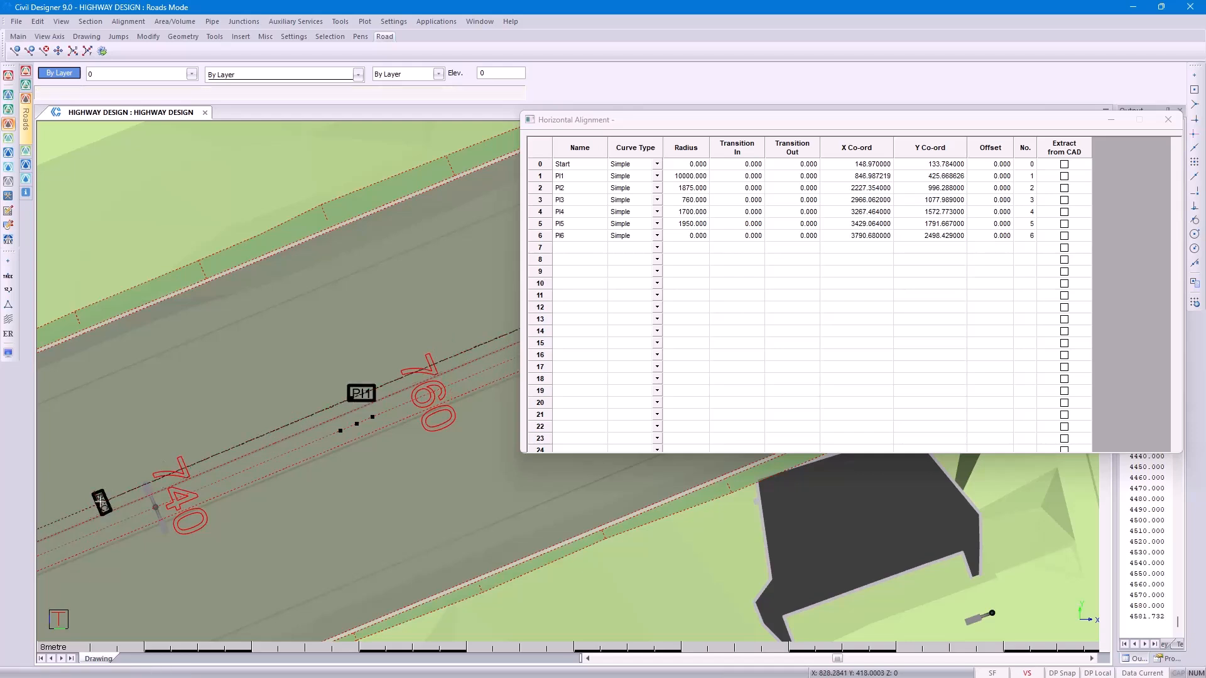
click(103, 500)
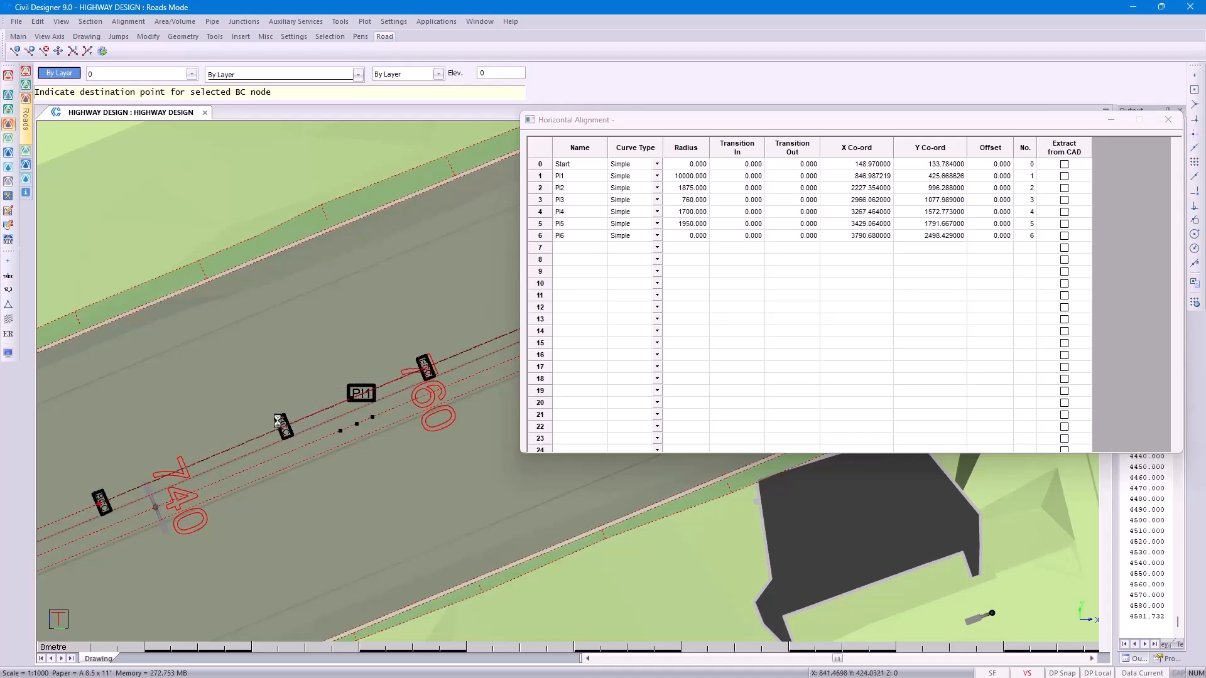
click(277, 419)
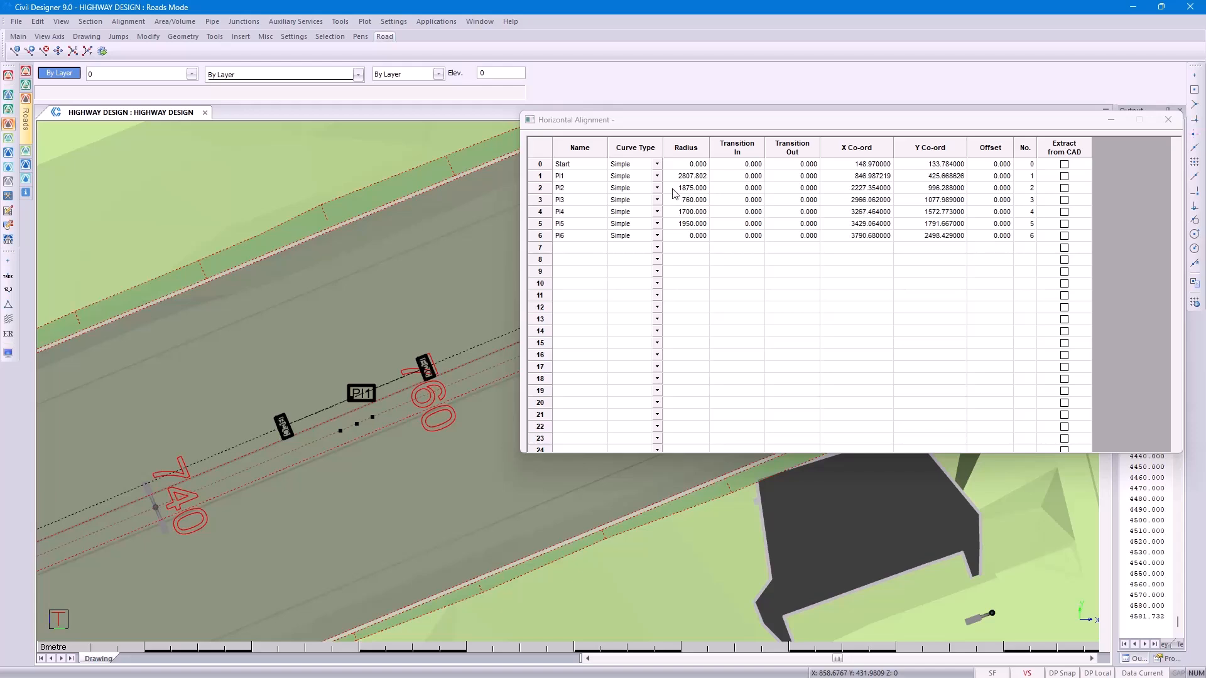
Replace the horizontal alignment data by reading the Highway HC CSV file
click(603, 166)
right_click(603, 165)
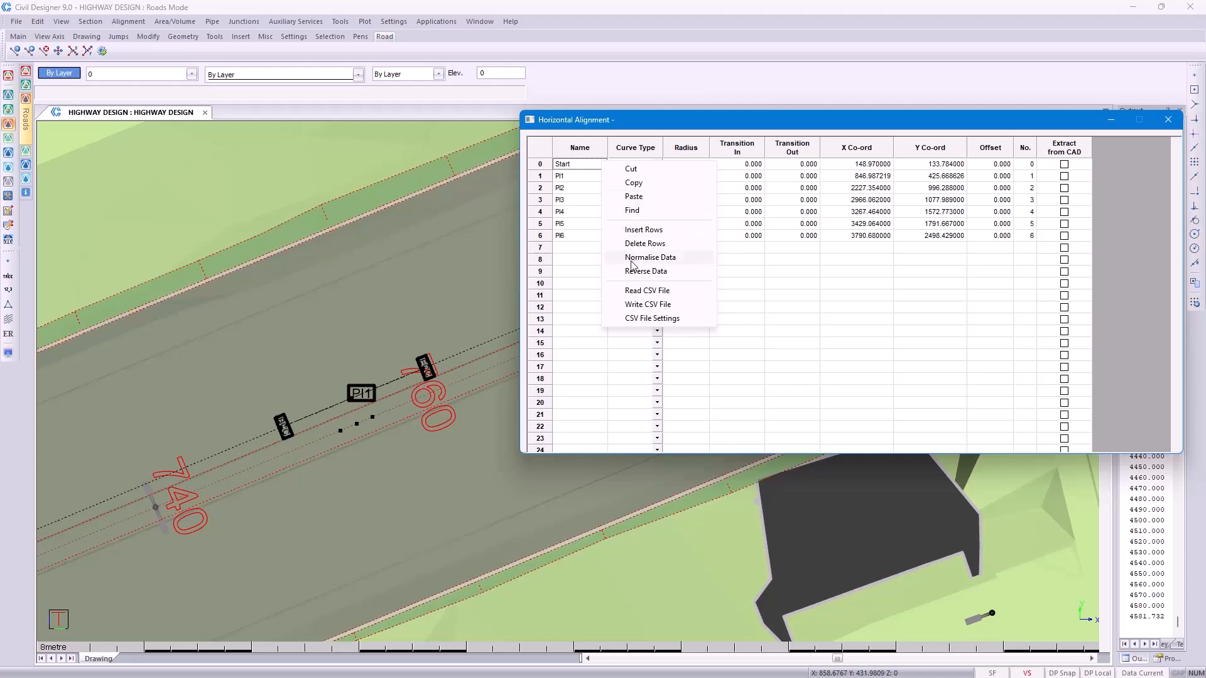
click(673, 294)
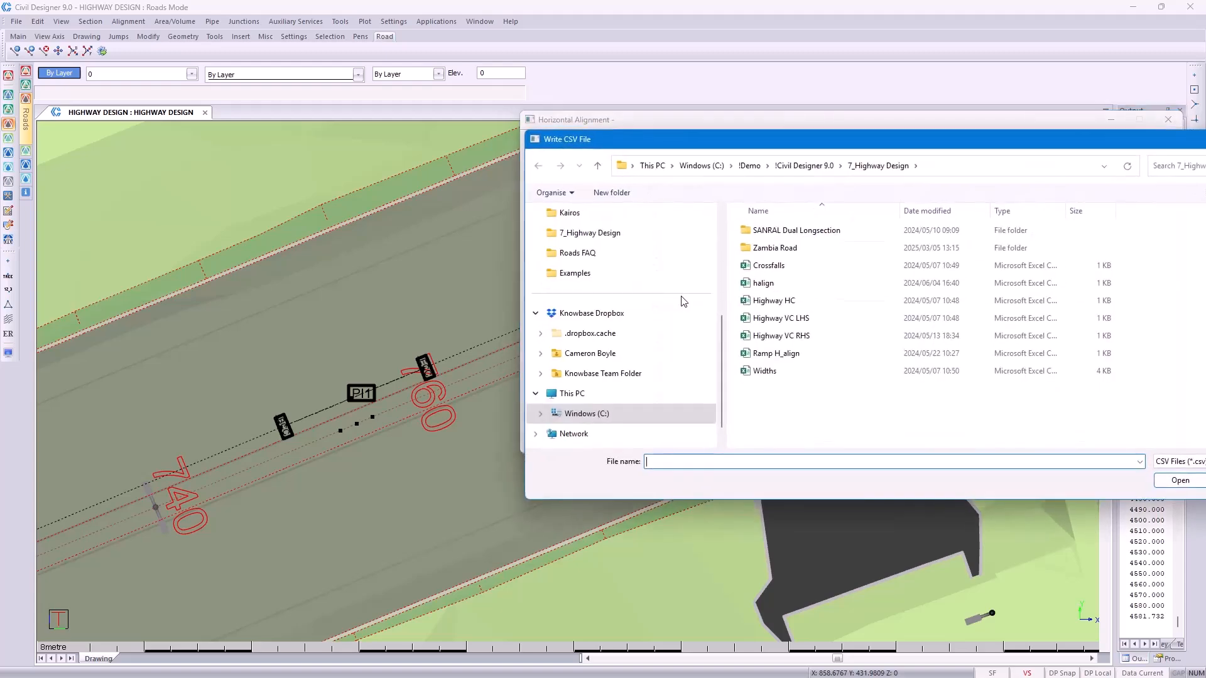
double_click(774, 301)
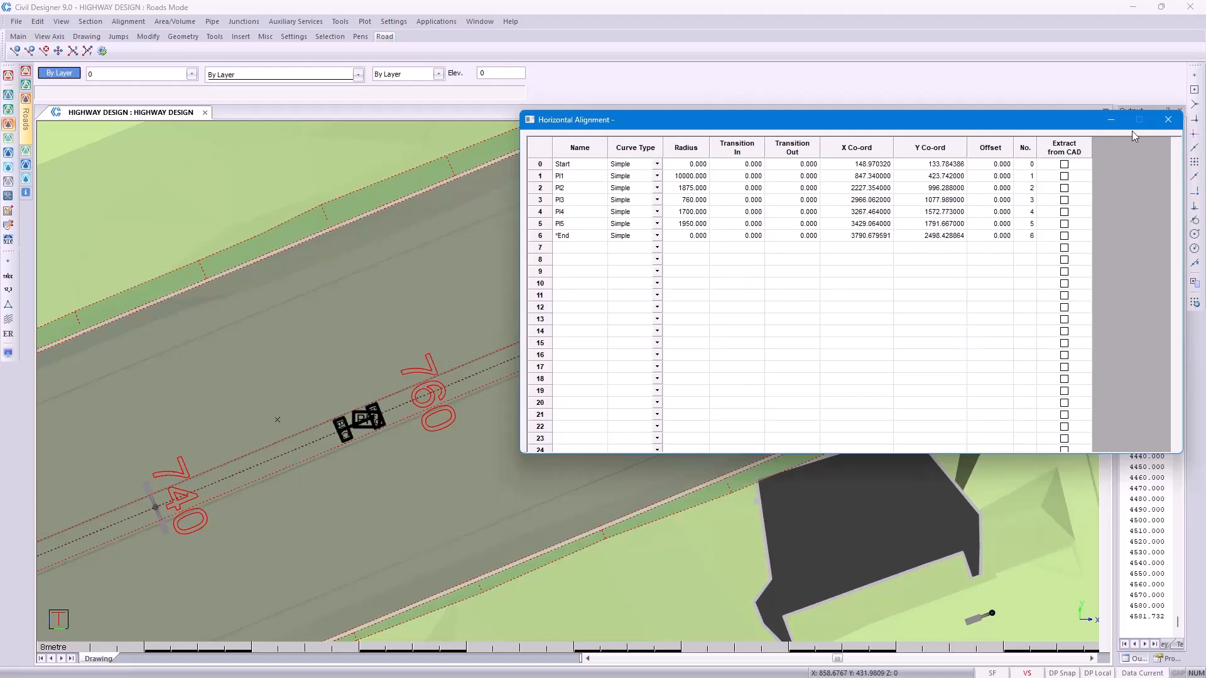
Close and save the horizontal alignment, regenerating edge levels for chainage 0 to 4581.732 in the Final Design layer with screen output
click(1159, 129)
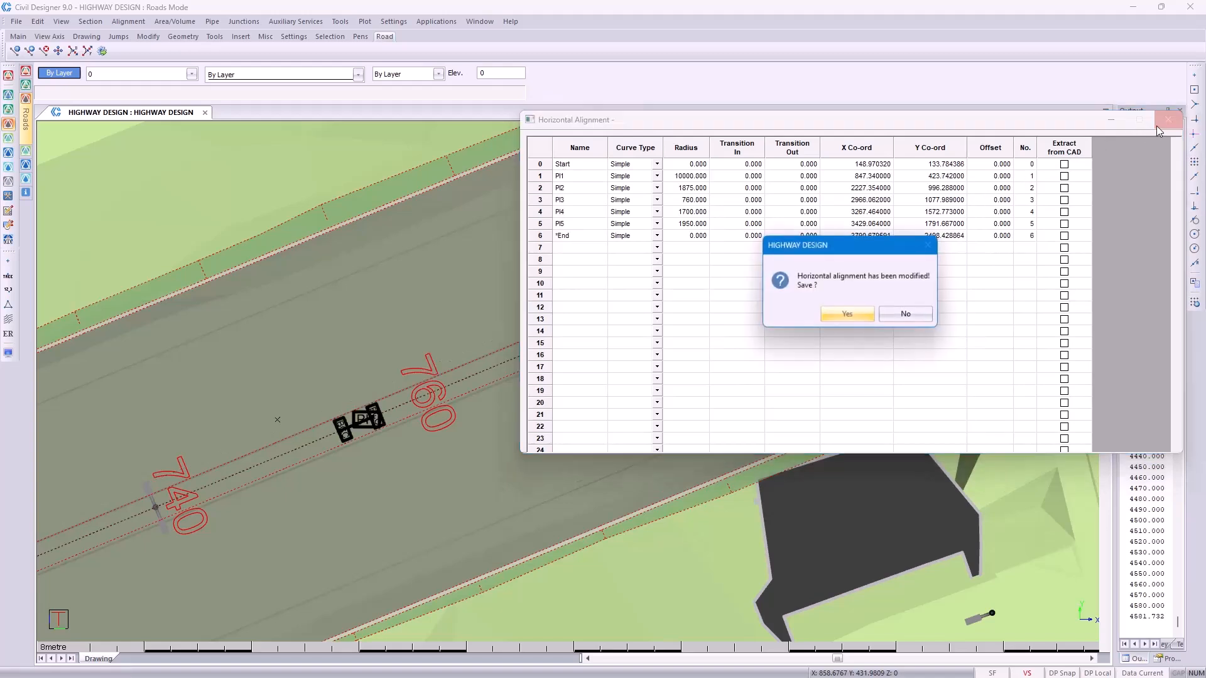
click(848, 316)
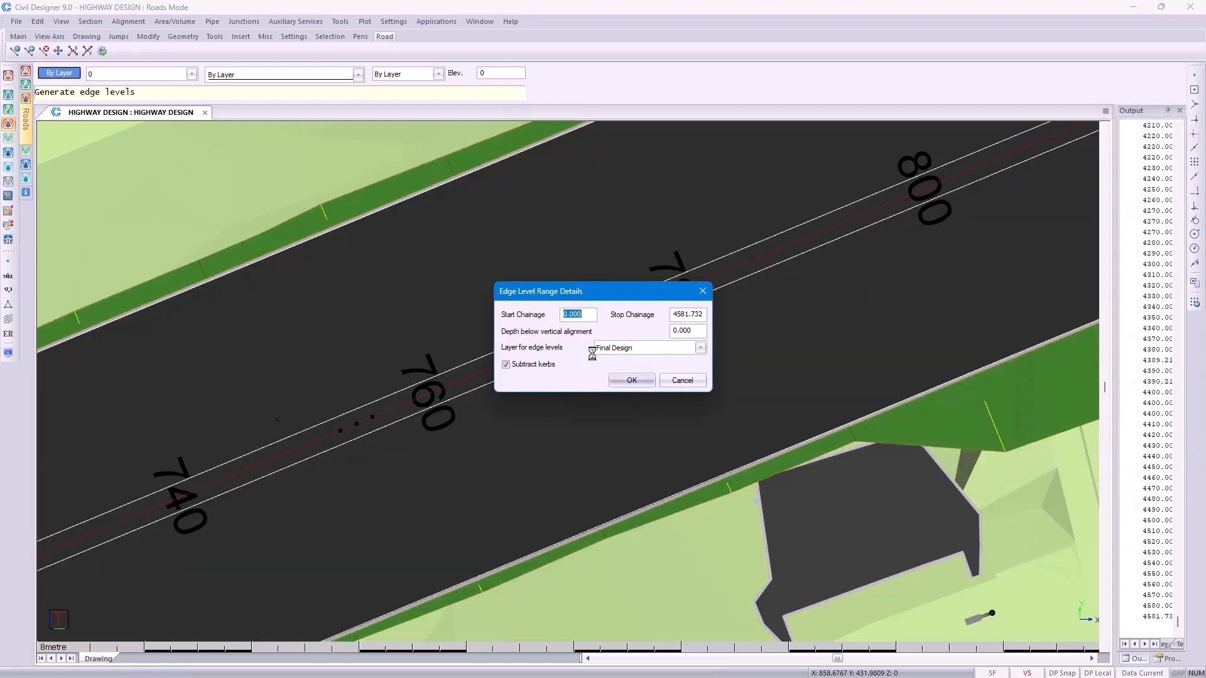
click(621, 379)
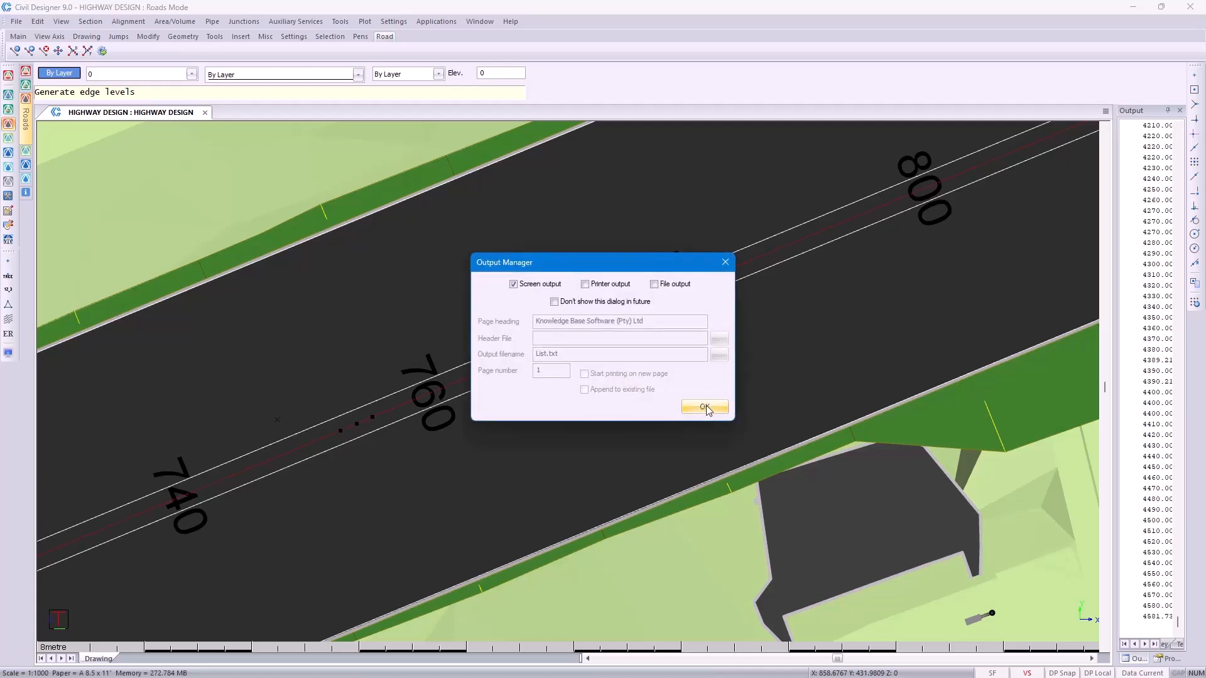
click(707, 406)
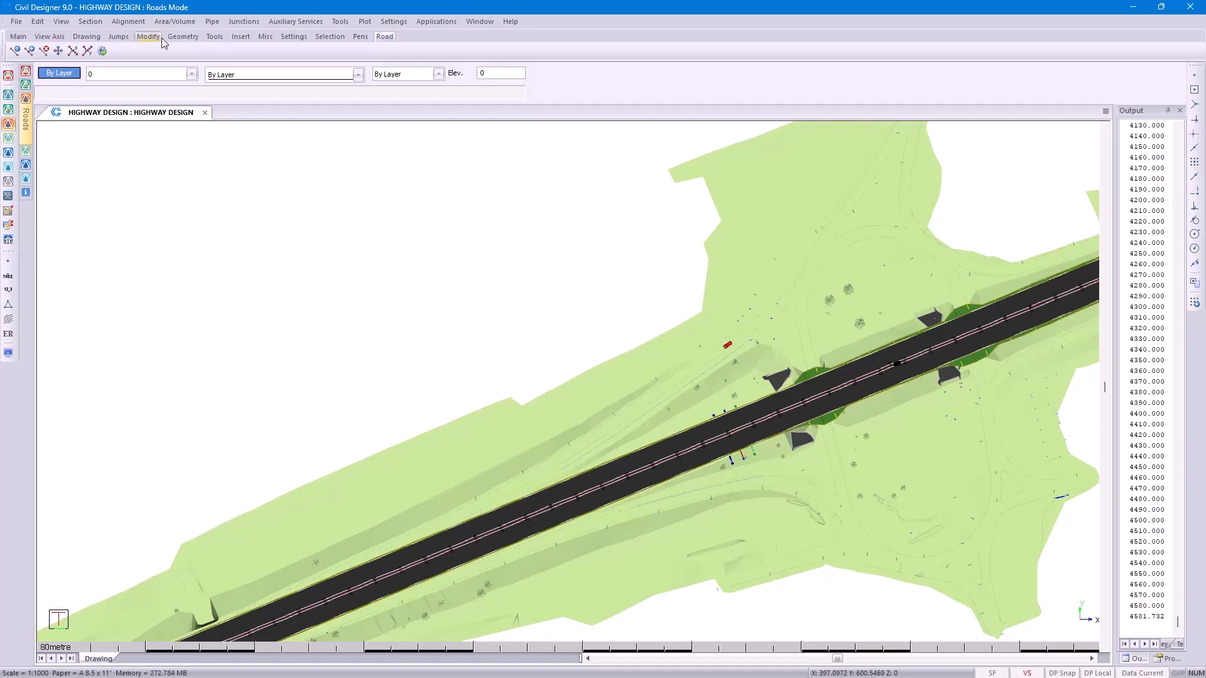
Enable the use of design criteria for the road and load the TRH 17 RSA Rural roads.vdc criteria file
click(145, 24)
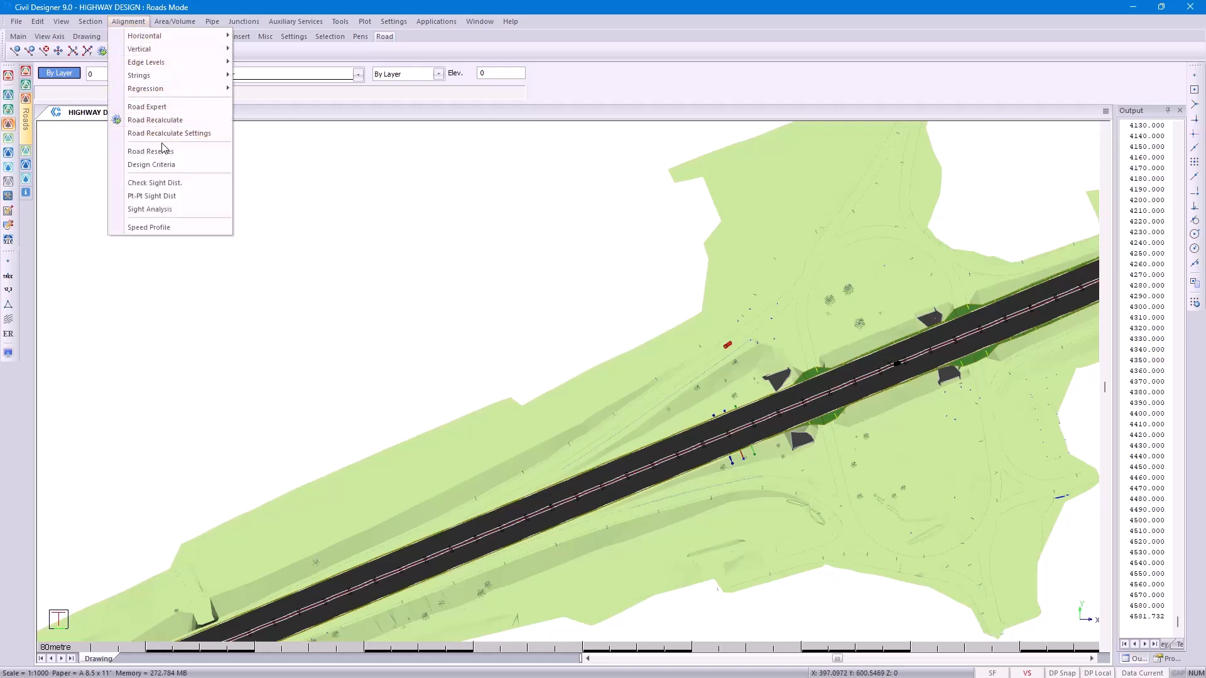
click(167, 166)
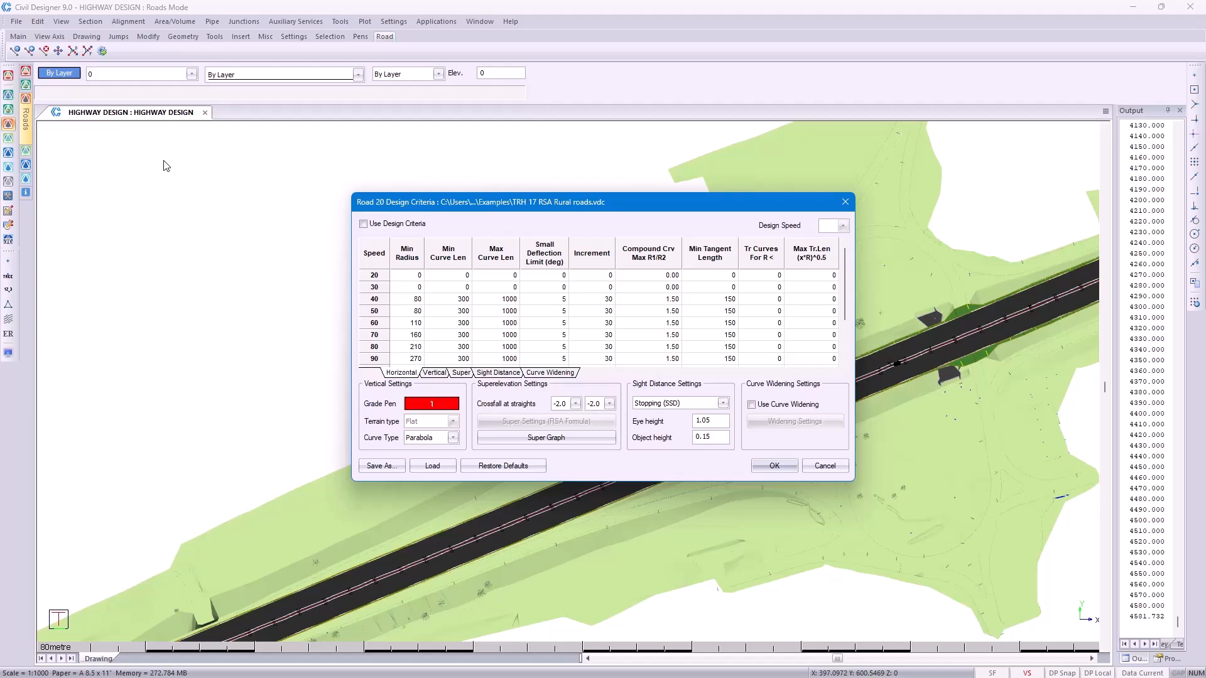
click(364, 225)
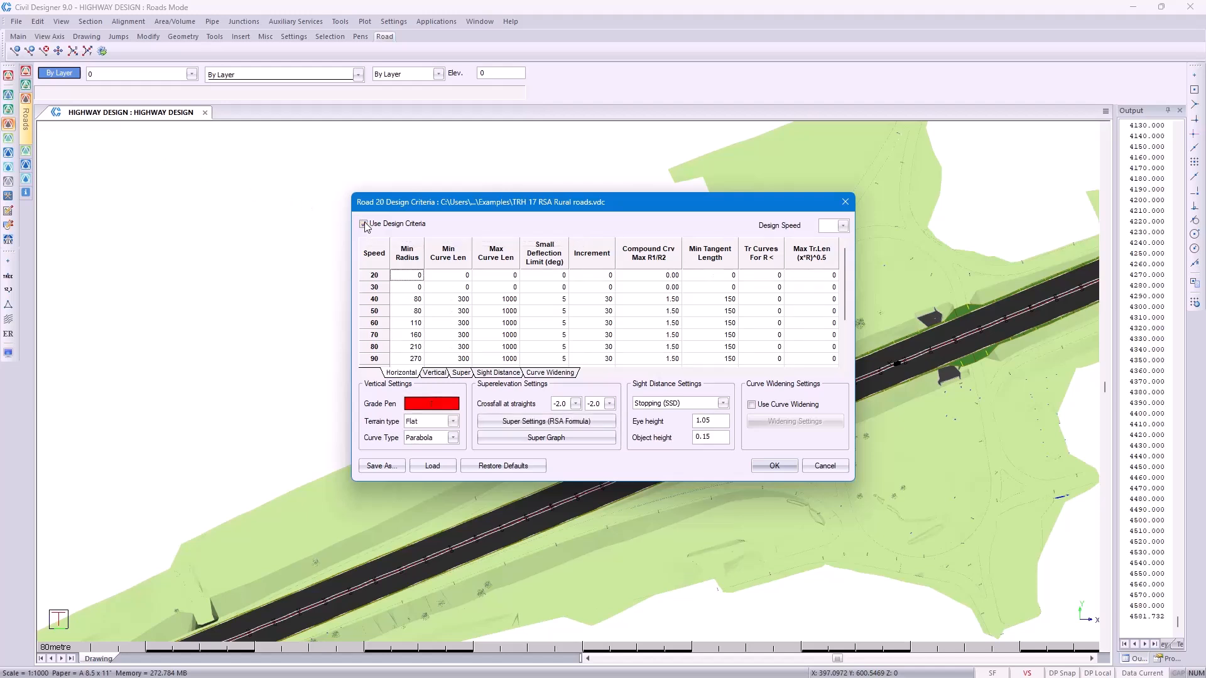
click(436, 468)
scroll(700, 350, down, 3)
scroll(702, 433, down, 1)
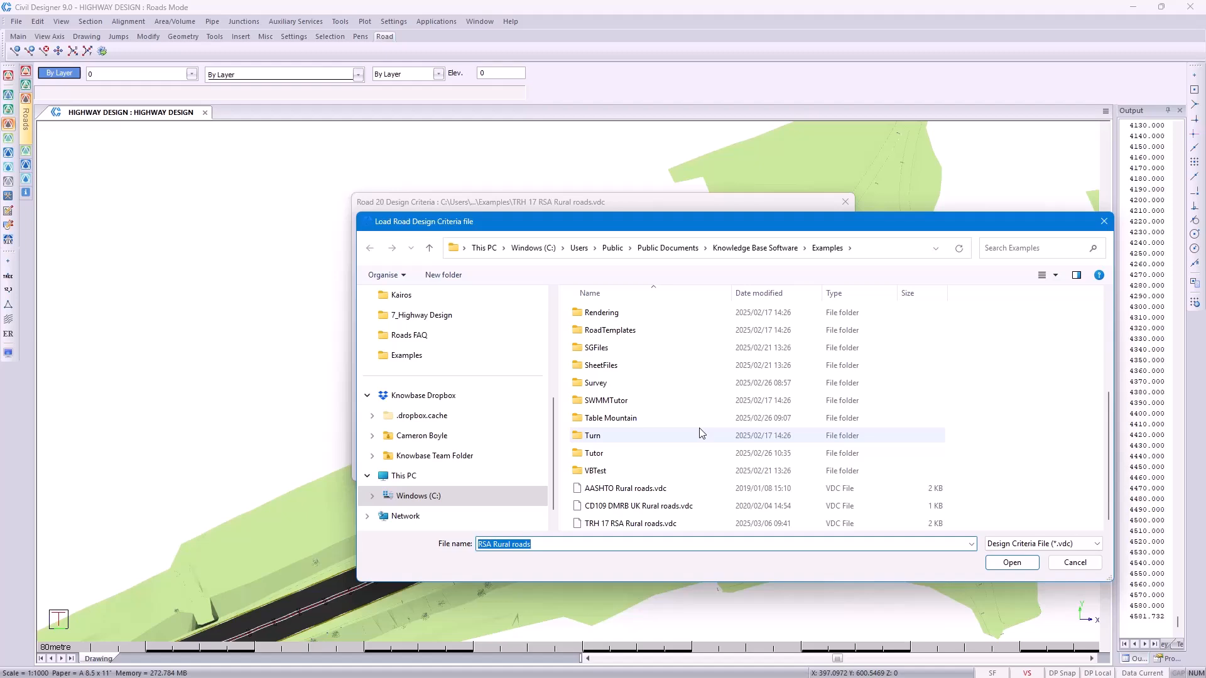
click(703, 523)
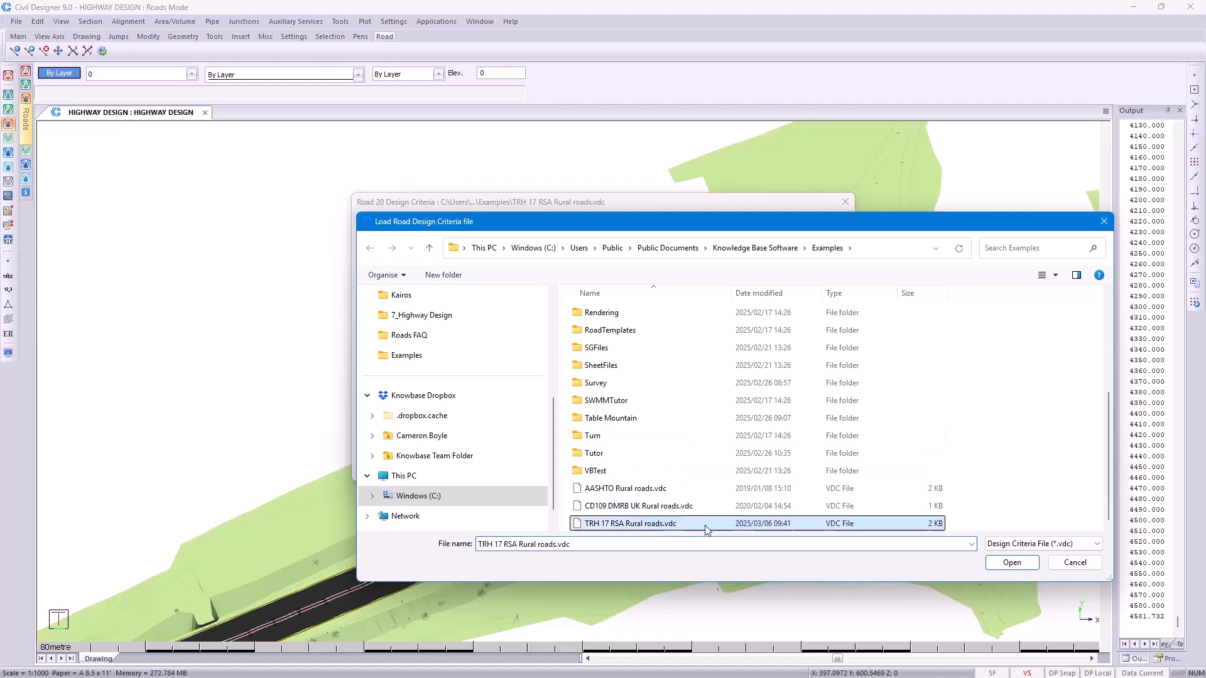
click(1003, 563)
Examine the minimum radius values for speeds 40, 50 and 60 and the option of saving the criteria to file, without saving
click(423, 302)
click(422, 311)
click(420, 323)
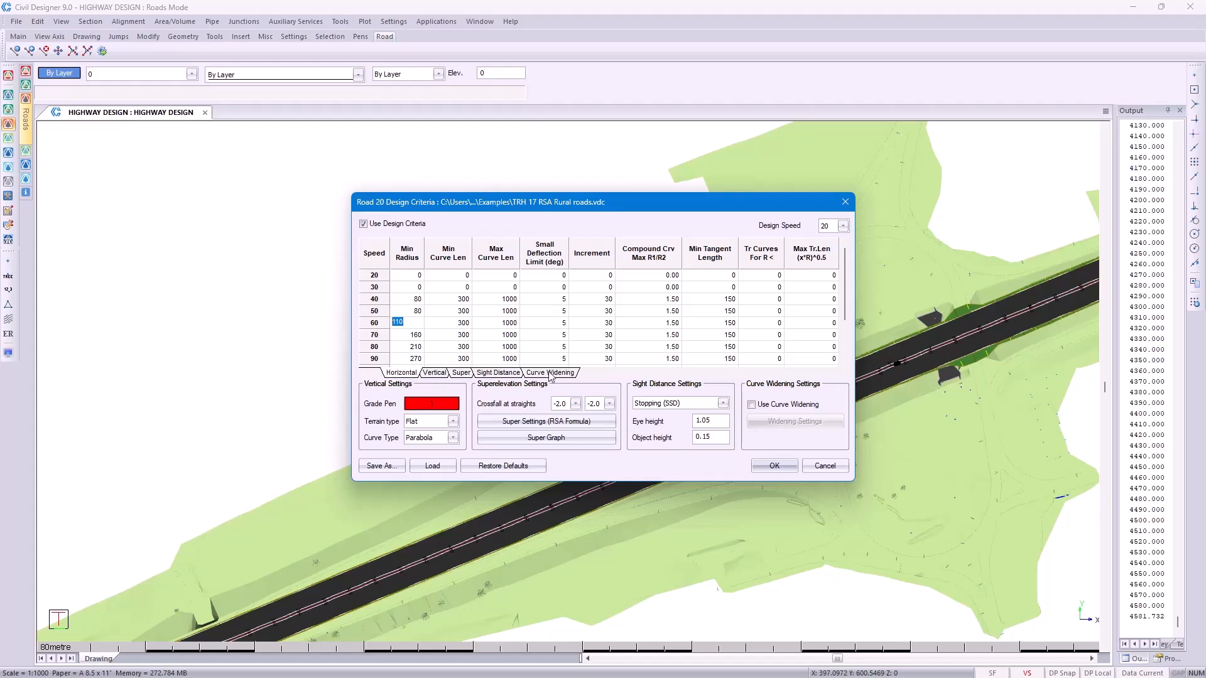
click(382, 465)
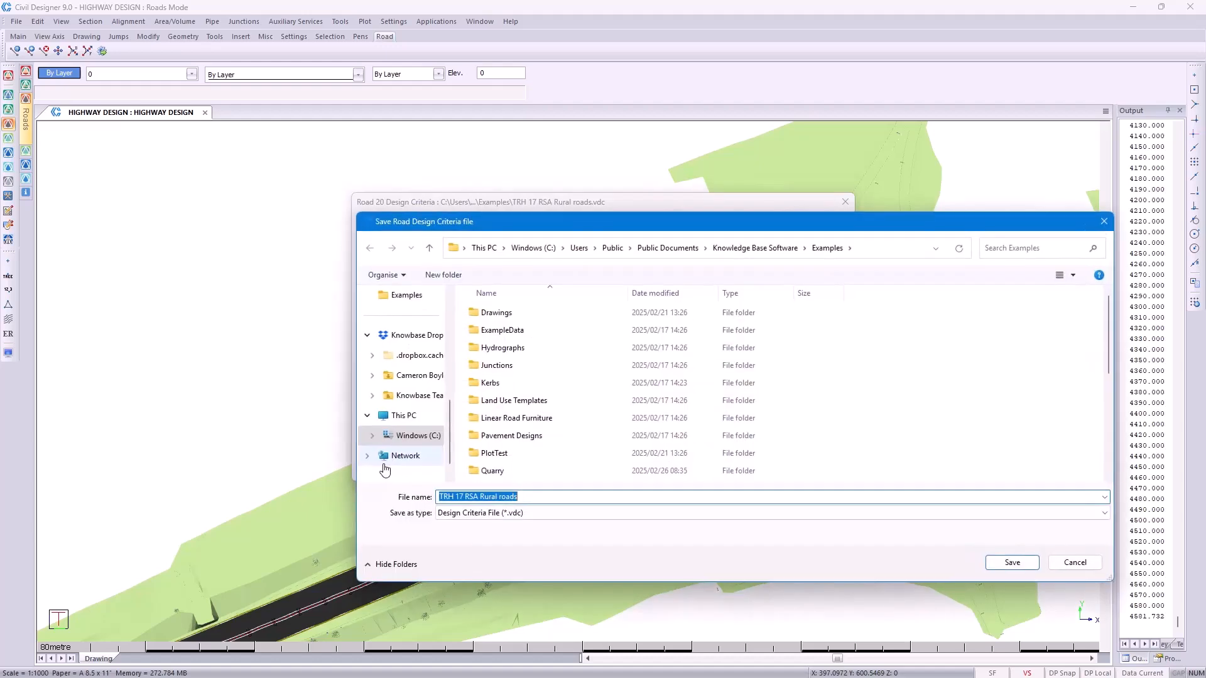
click(1075, 563)
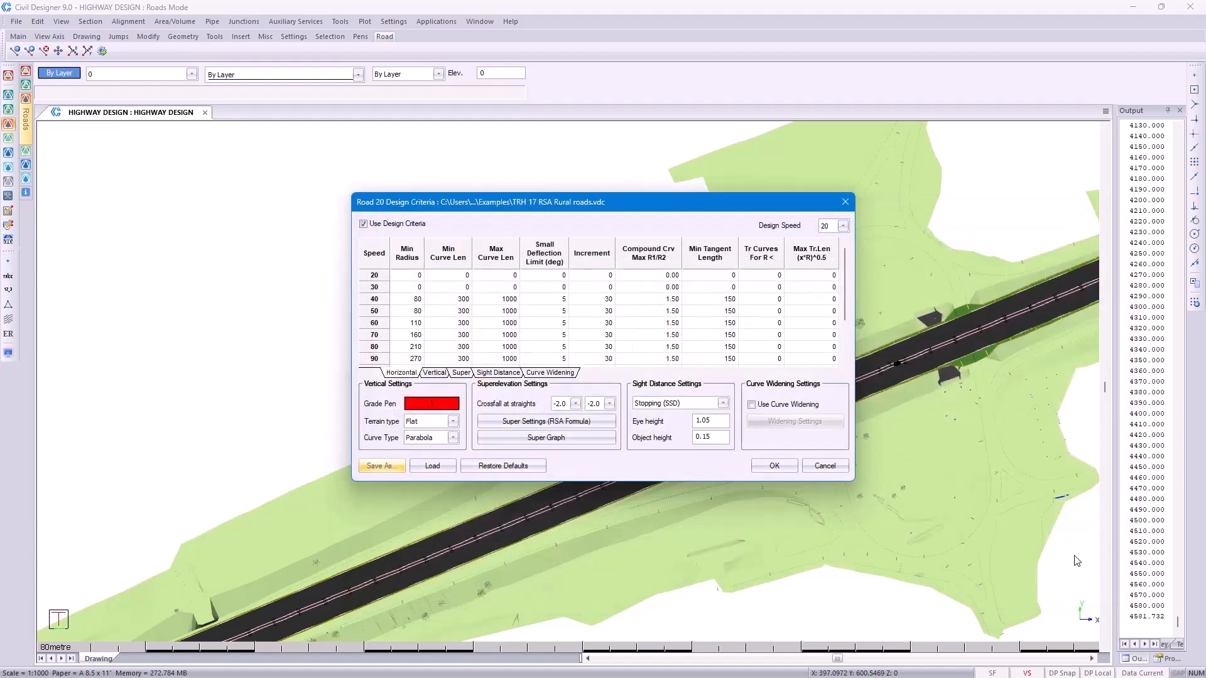
Set the design speed to 120 and accept the road's design criteria
click(843, 226)
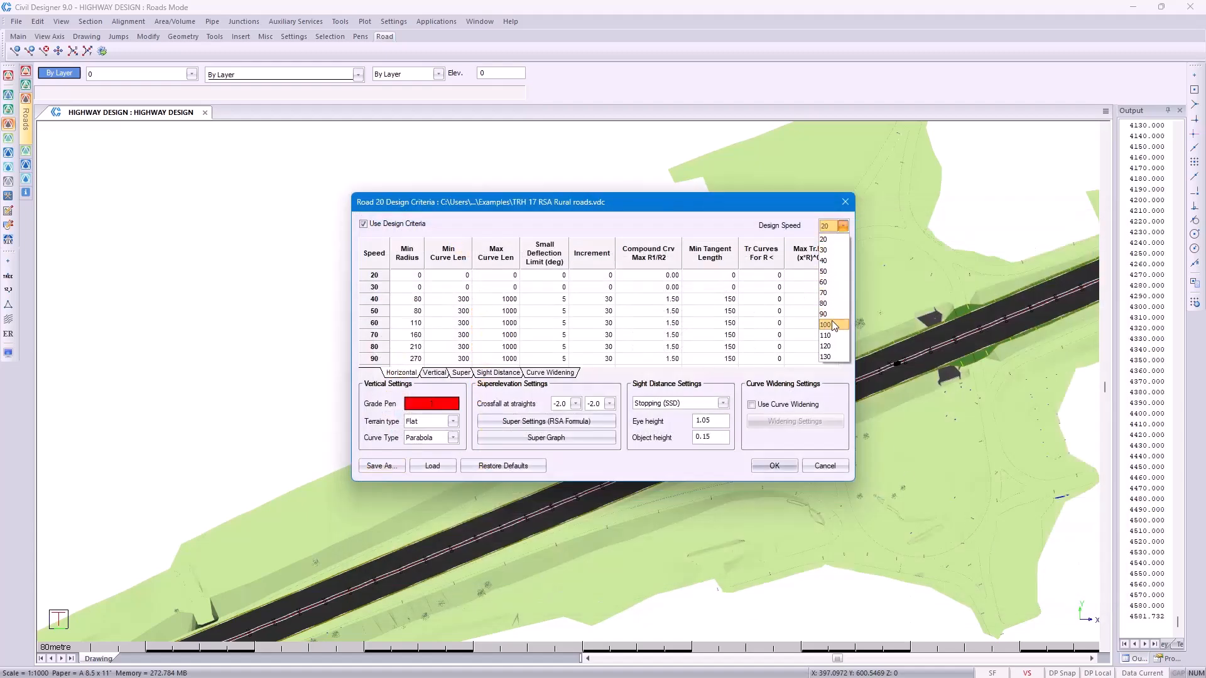
click(836, 346)
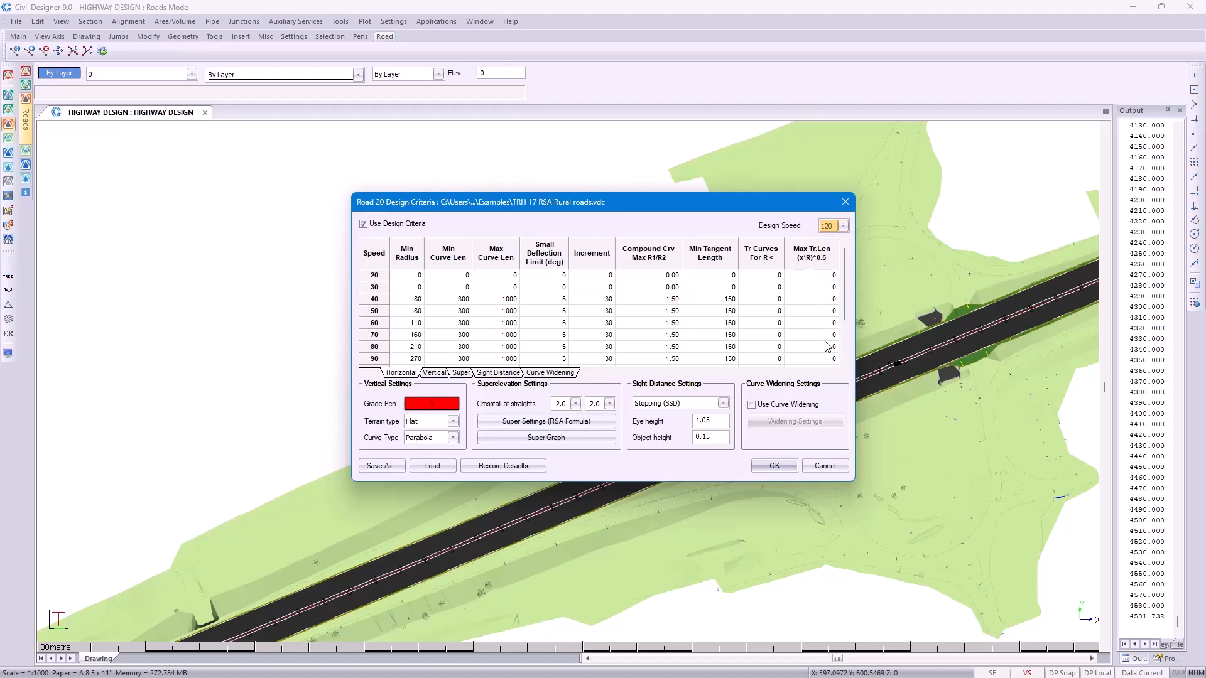
click(764, 467)
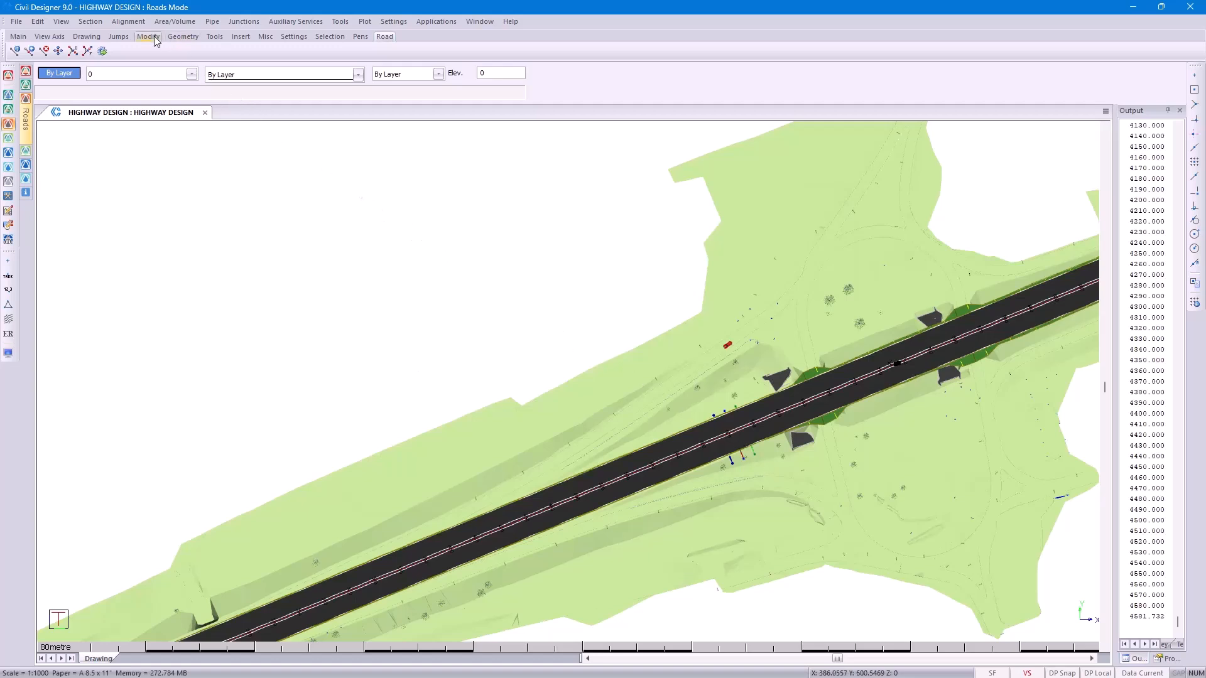
Open the vertical alignment for editing and compare the two carriageway profiles by swapping to RHS and back to Single/LHS
click(135, 22)
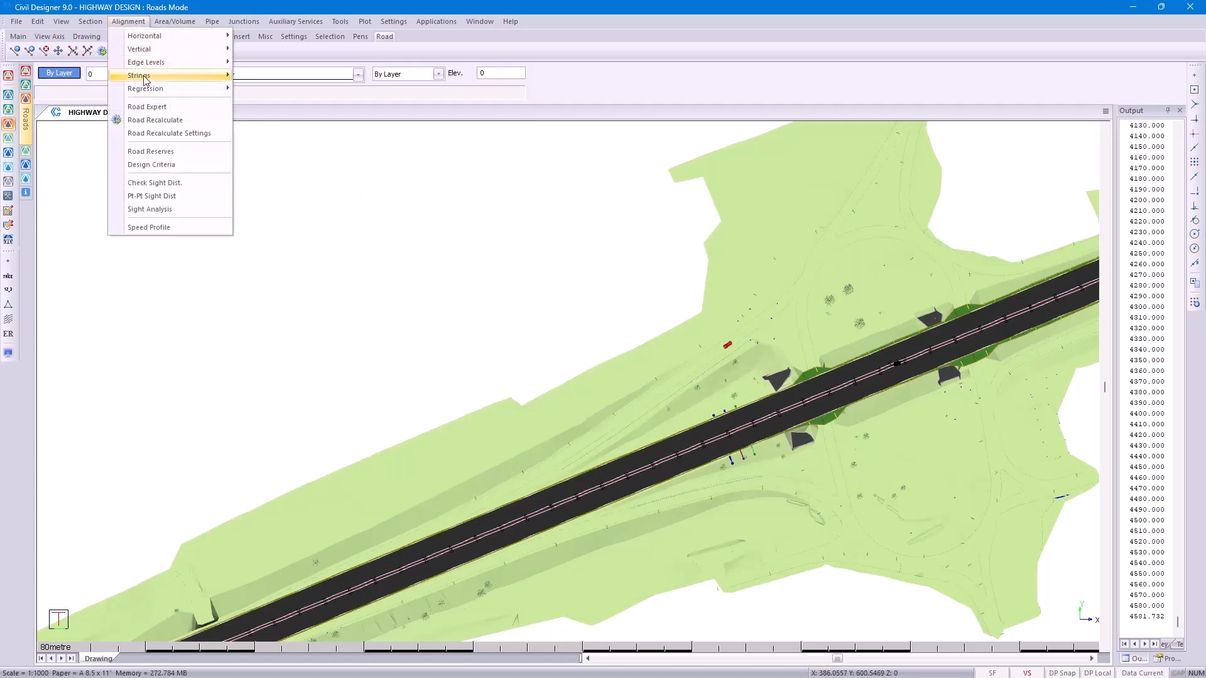
mouse_move(148, 89)
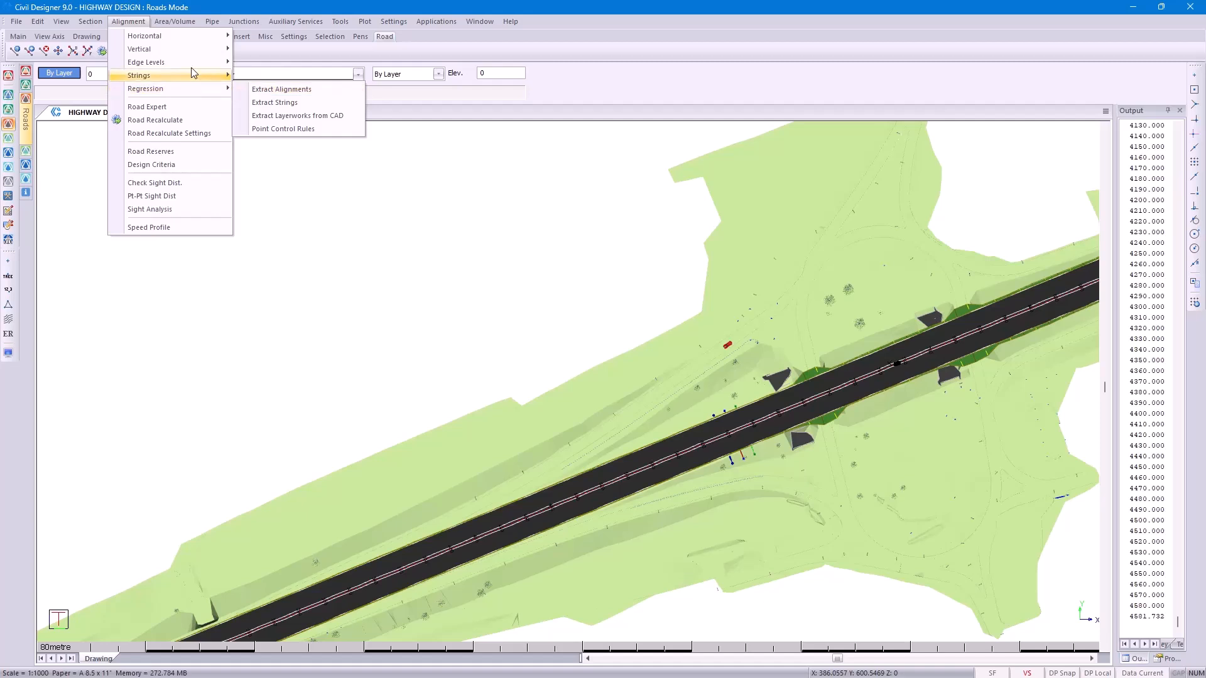
mouse_move(176, 49)
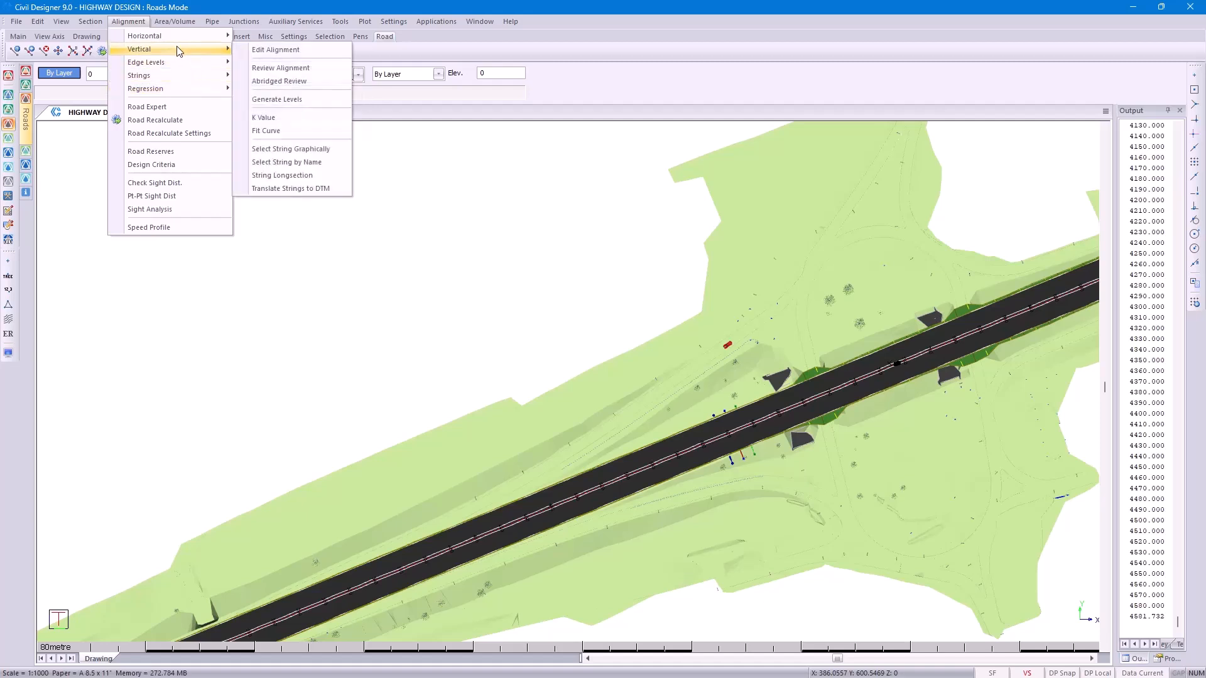
click(258, 51)
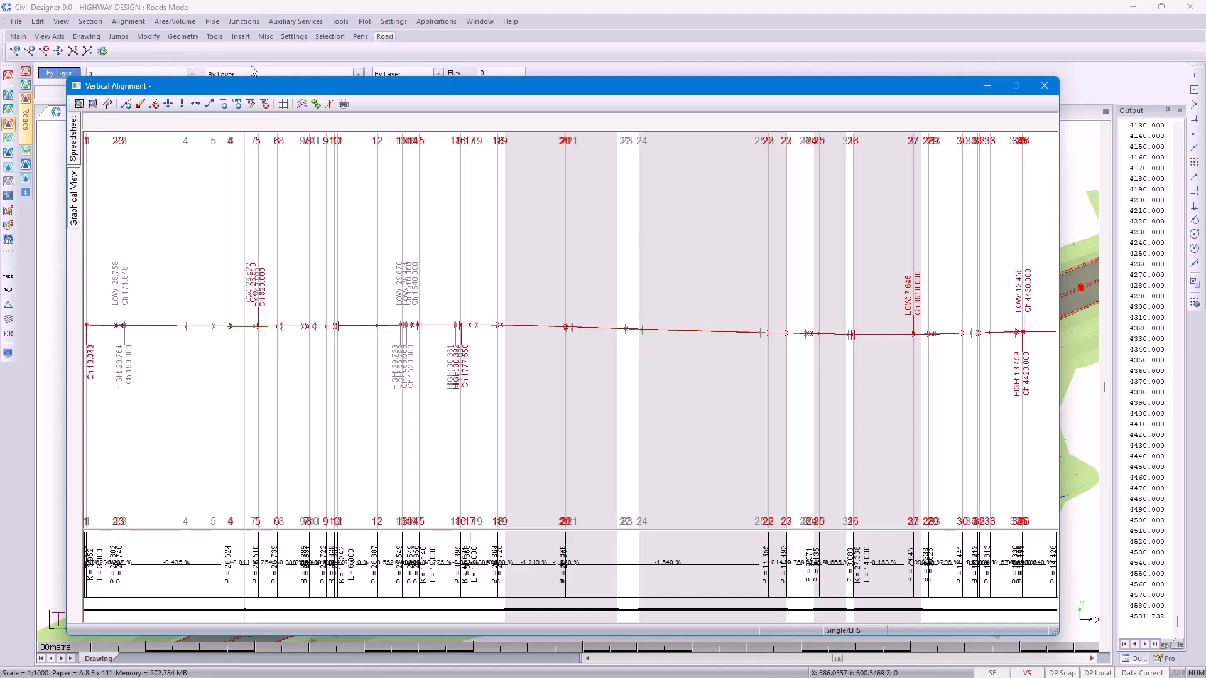
click(316, 104)
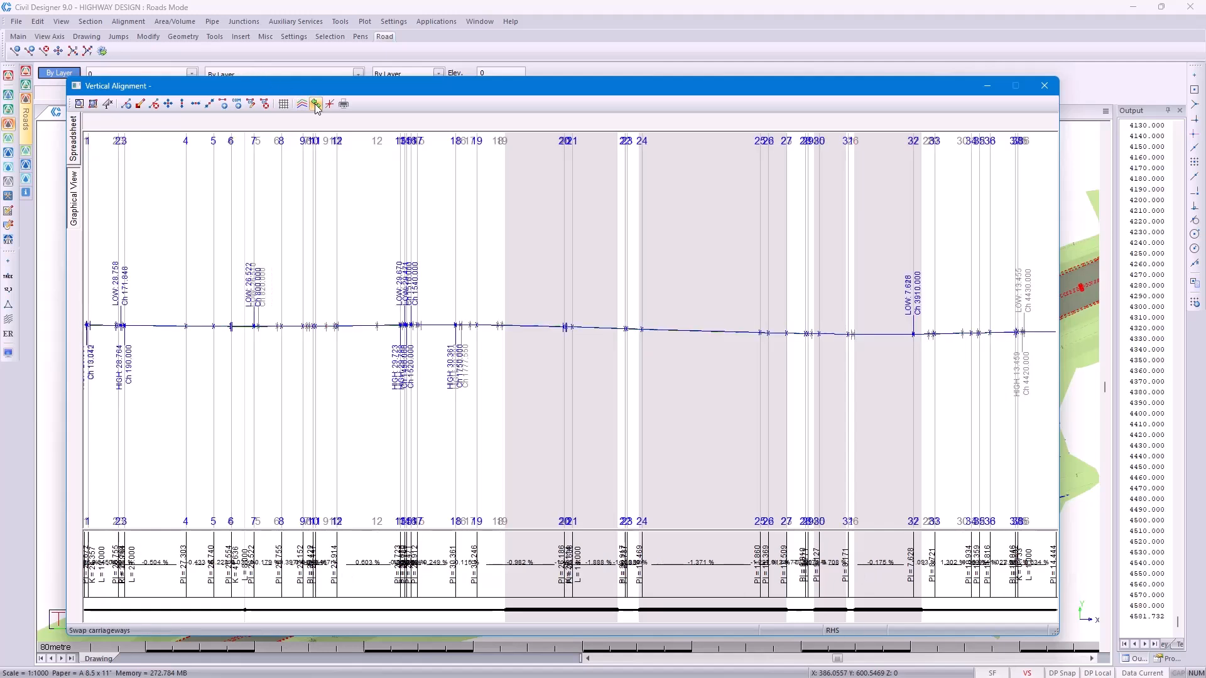
click(316, 104)
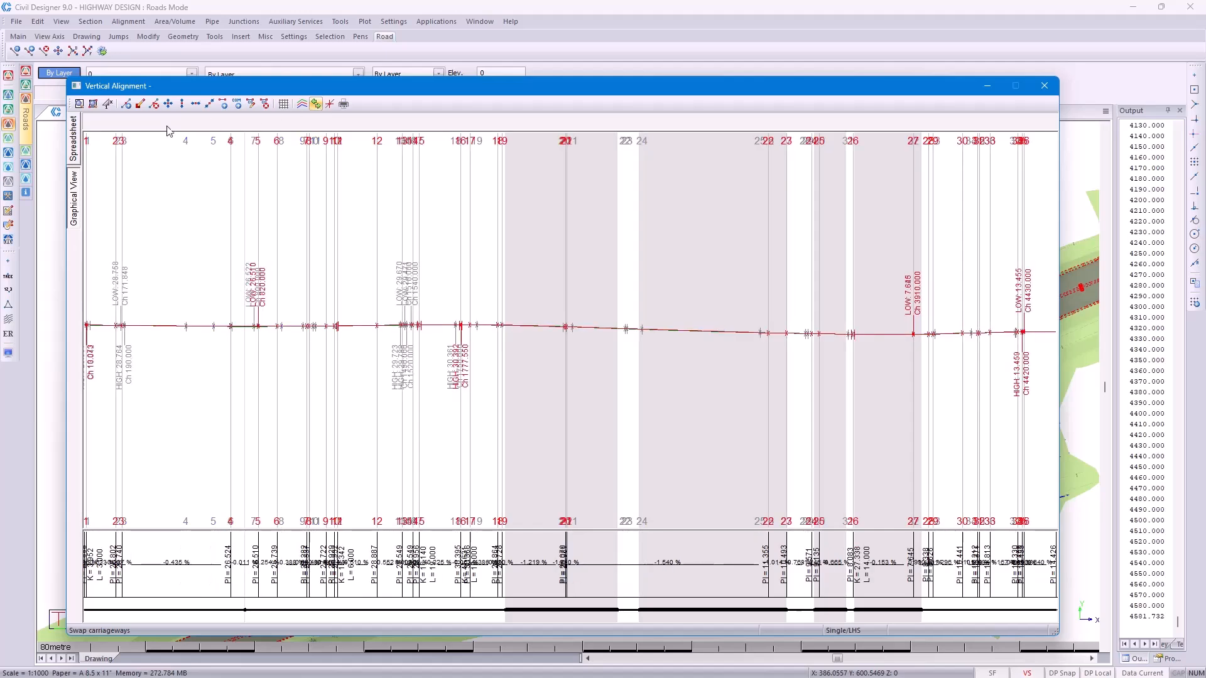
Review the vertical alignment's chainage, level and length tables for the Single/LHS and RHS carriageways
click(74, 140)
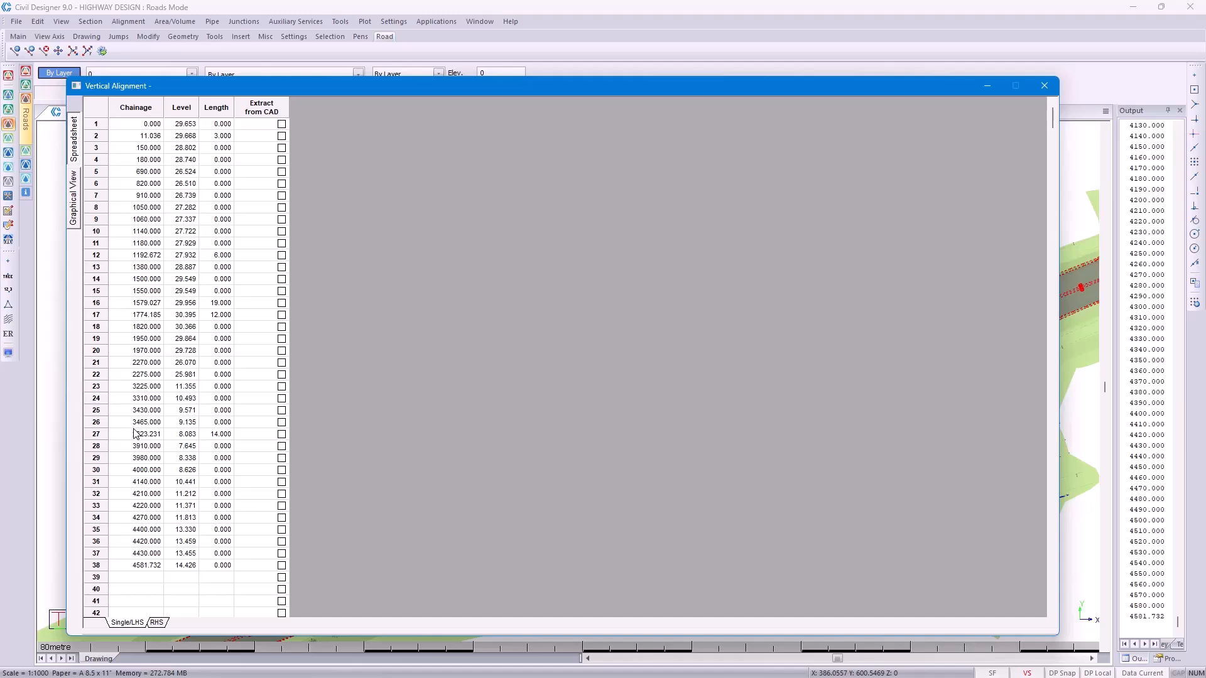
click(158, 623)
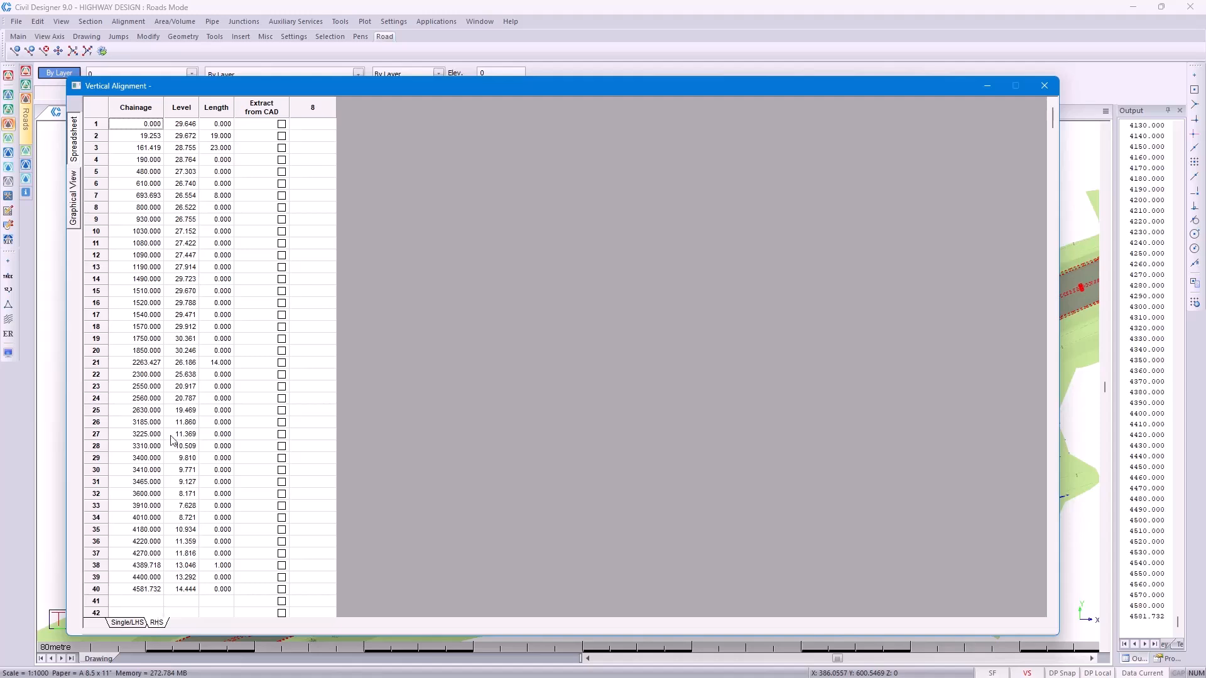
click(127, 153)
click(208, 150)
Inspect the details of VPI 2 on the RHS profile graphically, including its curve length and grades, and dismiss them without changes
click(74, 211)
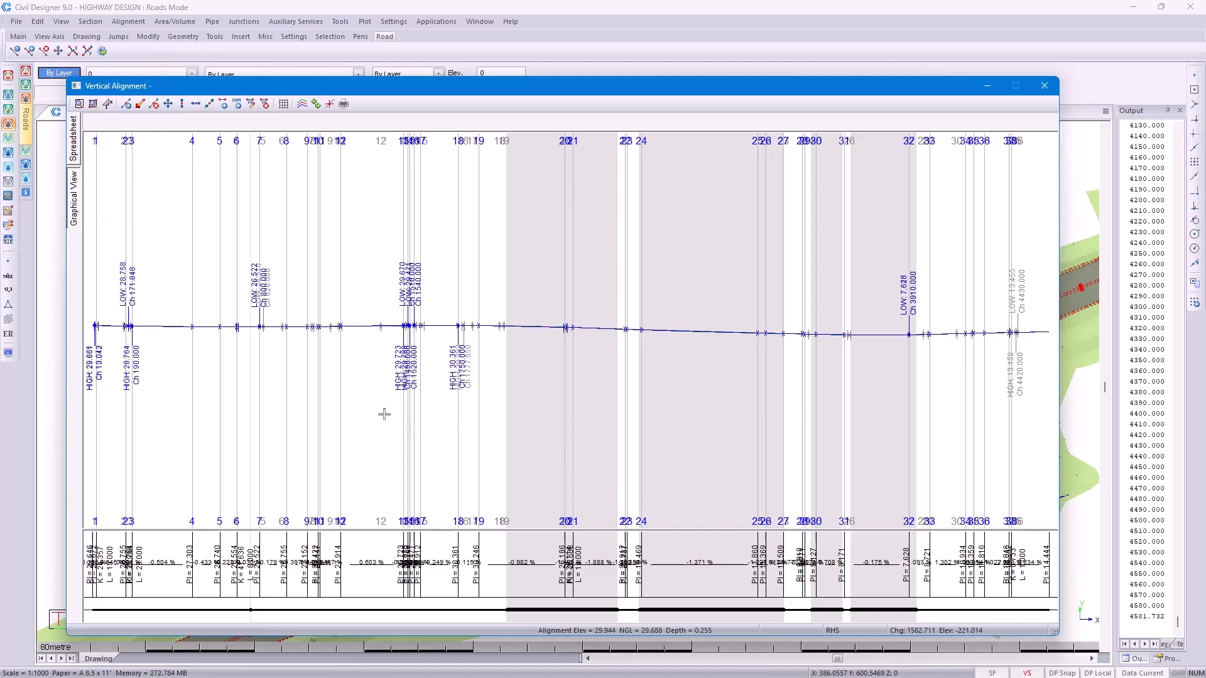
scroll(141, 323, up, 1)
scroll(576, 331, up, 5)
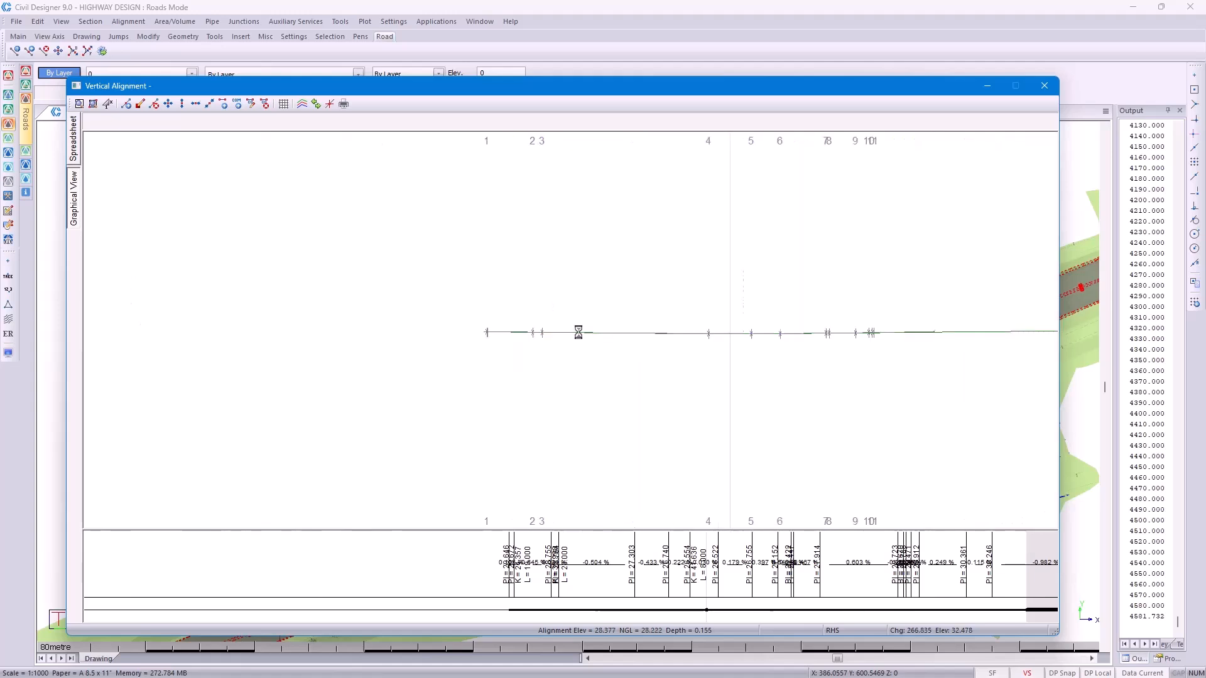
scroll(553, 335, up, 2)
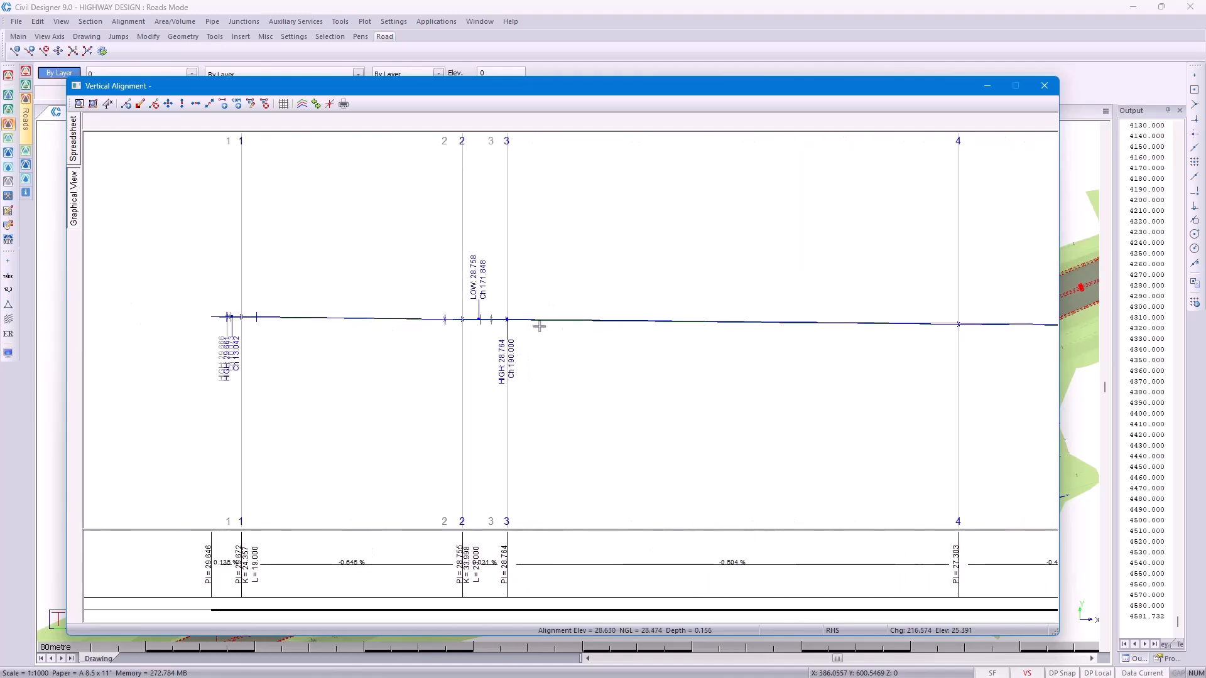
right_click(459, 310)
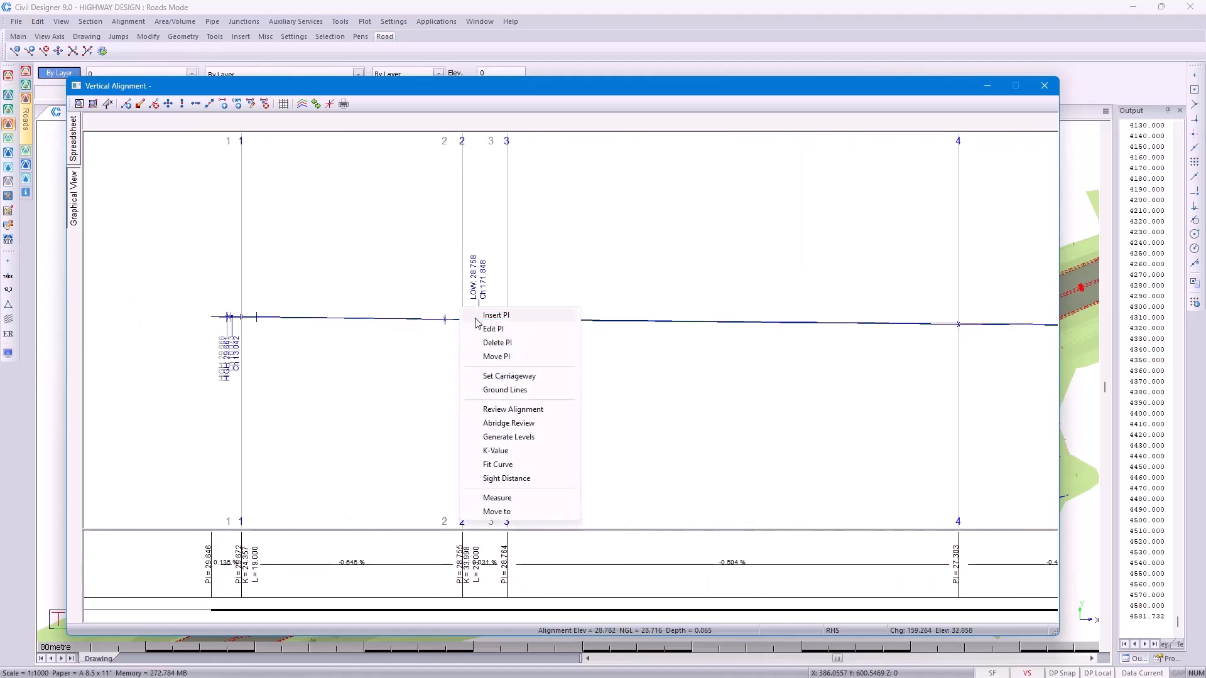
click(471, 328)
click(468, 320)
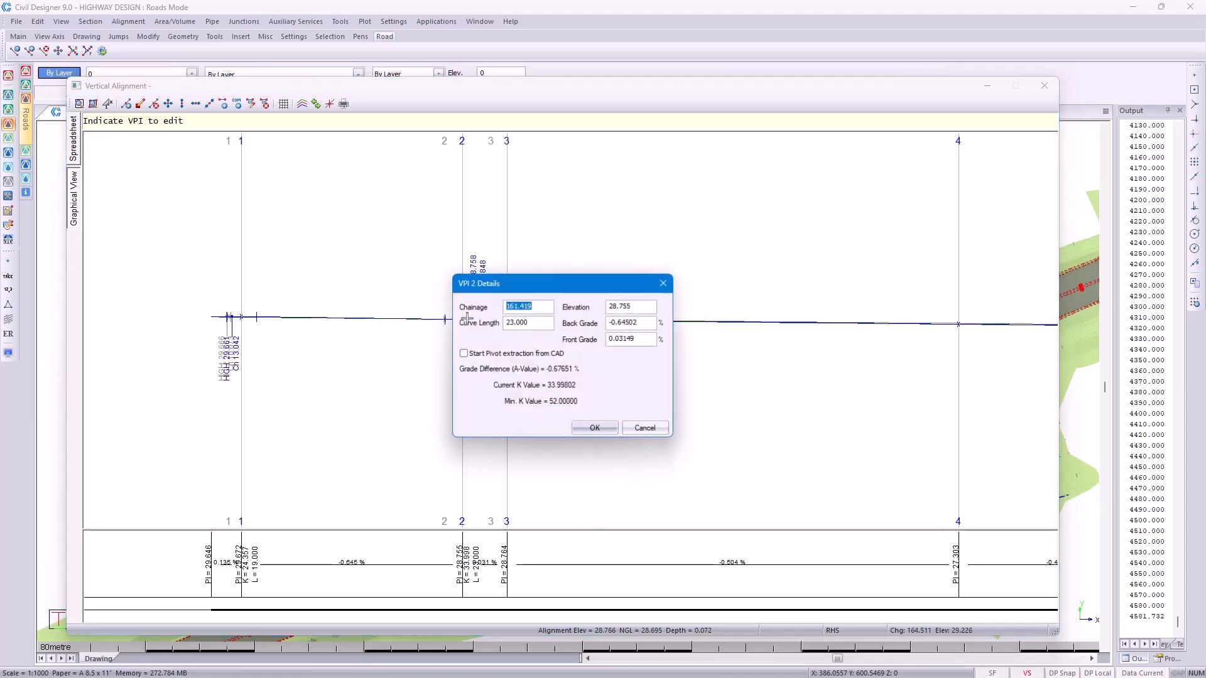
key(Tab)
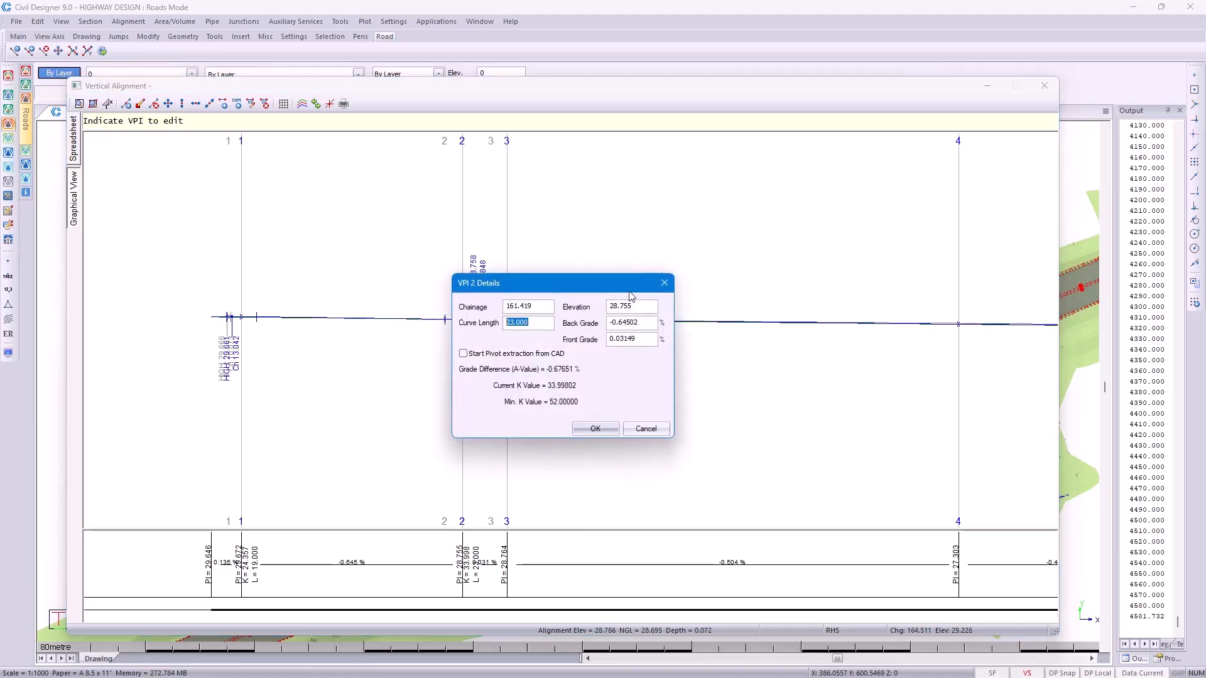
click(645, 430)
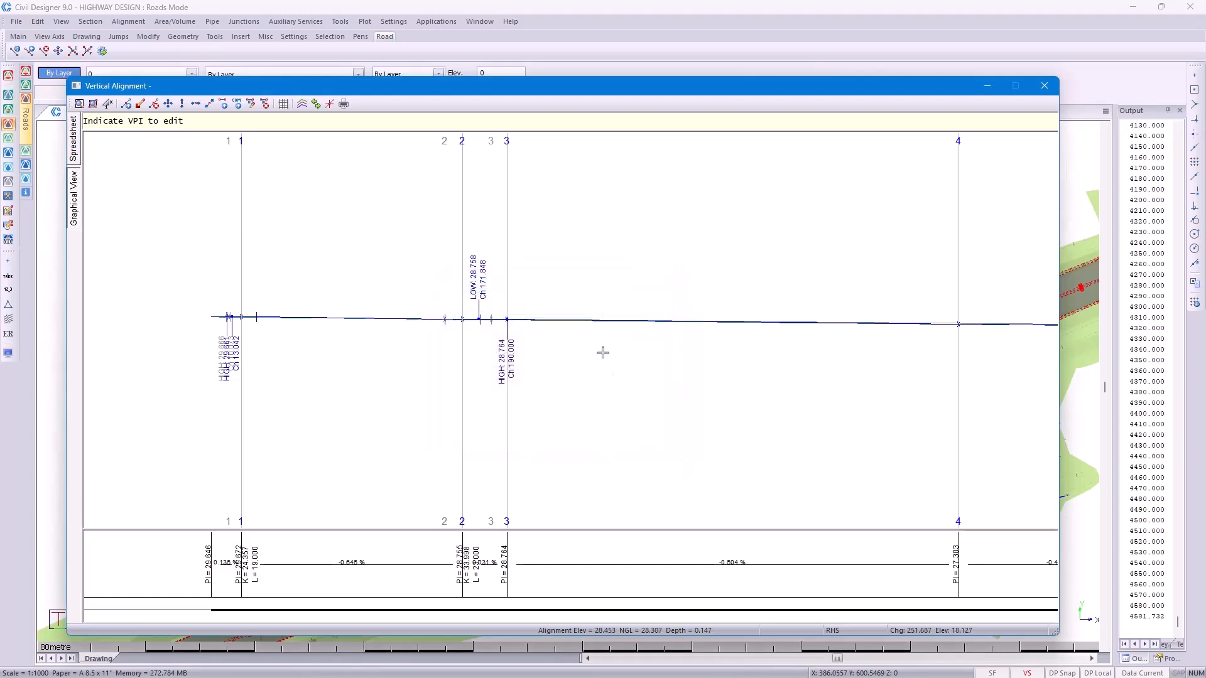
Graphically move VPI 2 of the RHS profile to about chainage 164, elevation 53.74, declining the minimum curve length
scroll(568, 328, down, 1)
right_click(569, 303)
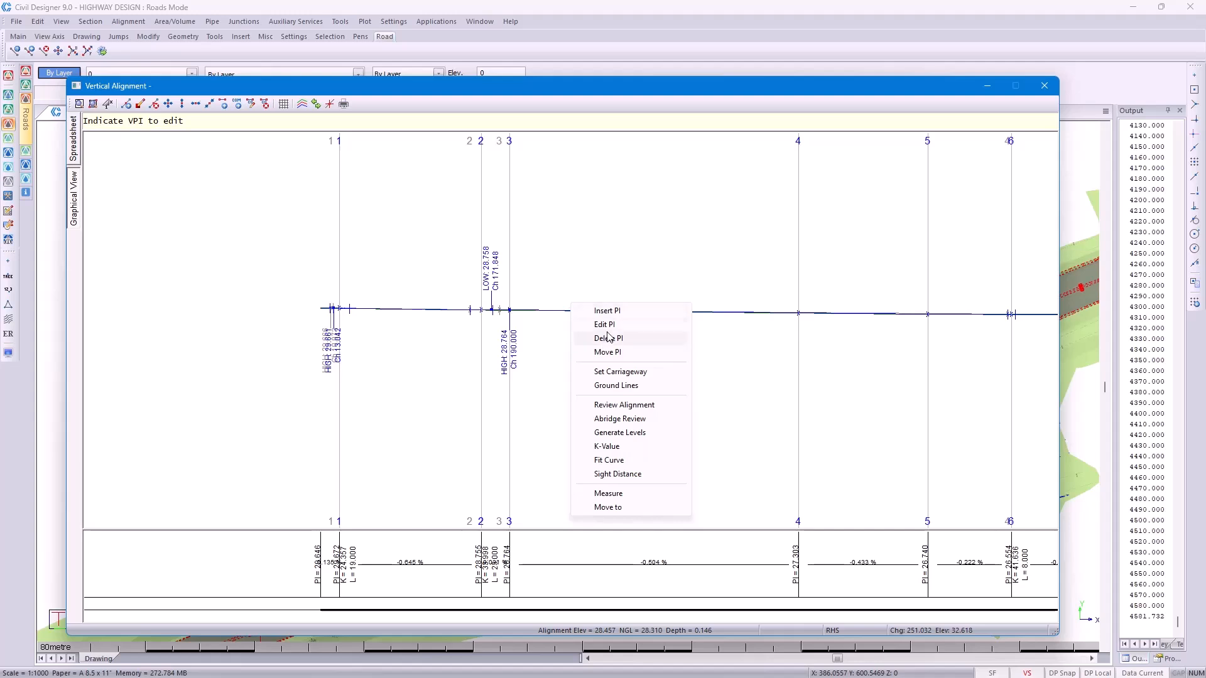
click(610, 353)
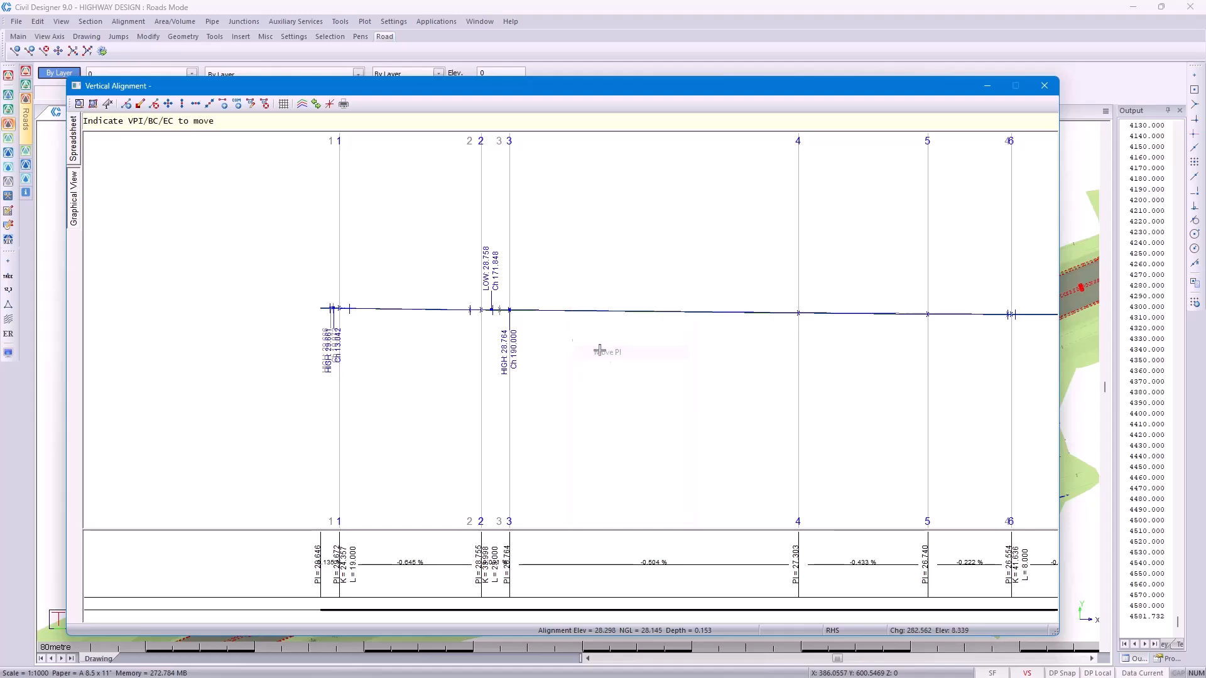
click(482, 310)
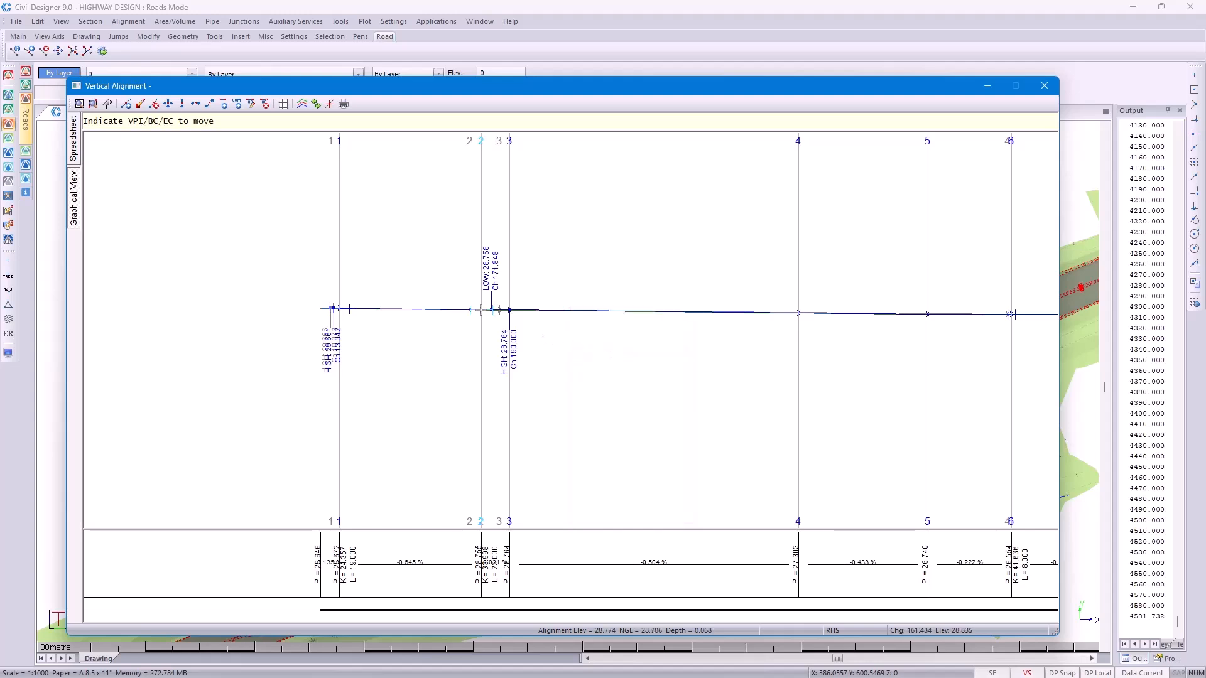
click(473, 265)
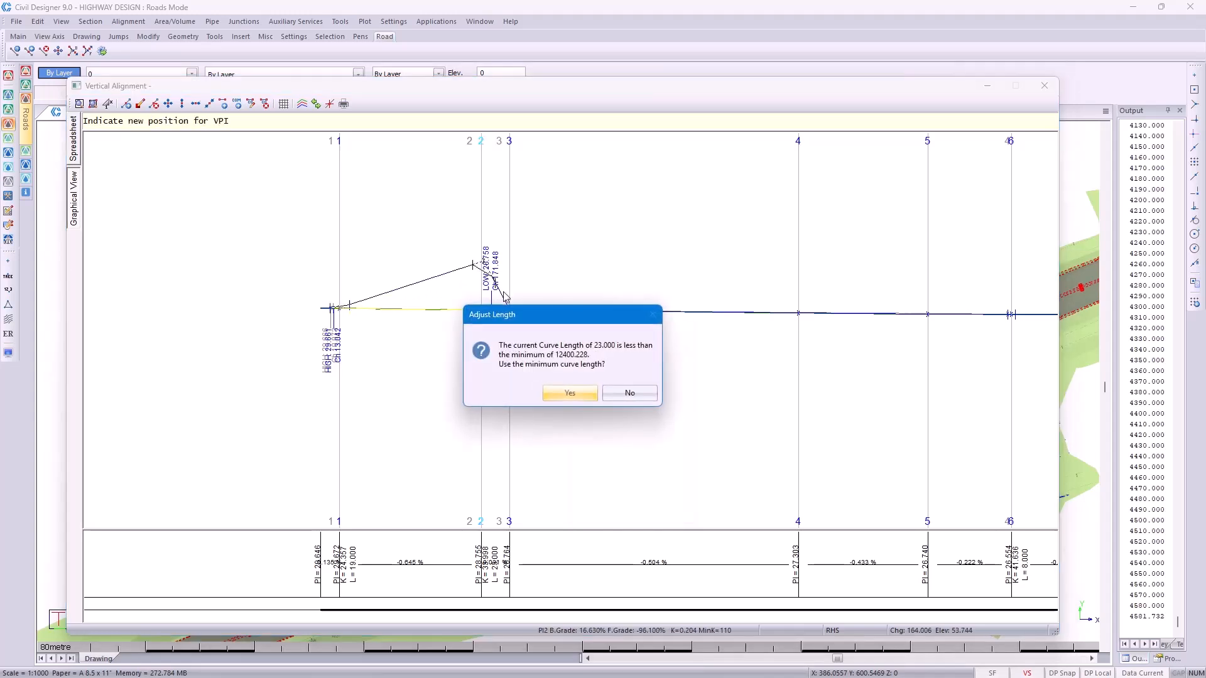
click(624, 394)
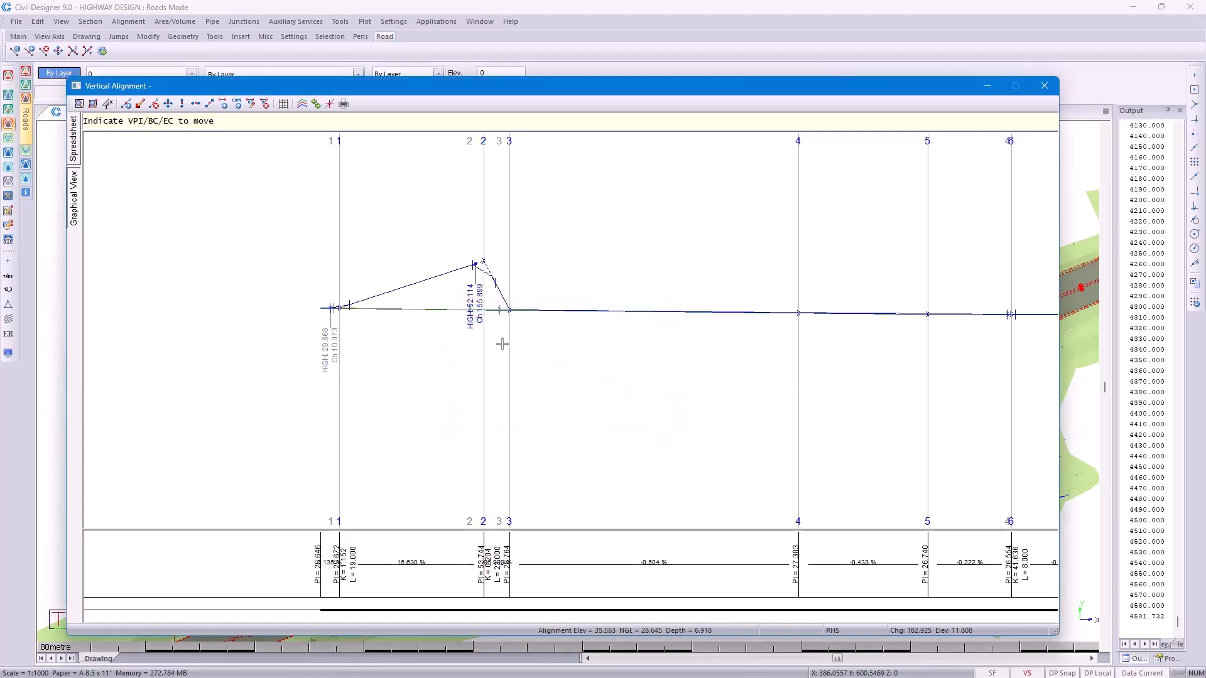
Import the Highway VC RHS CSV file from the 7_Highway Design folder into the RHS vertical alignment table
click(74, 148)
right_click(135, 133)
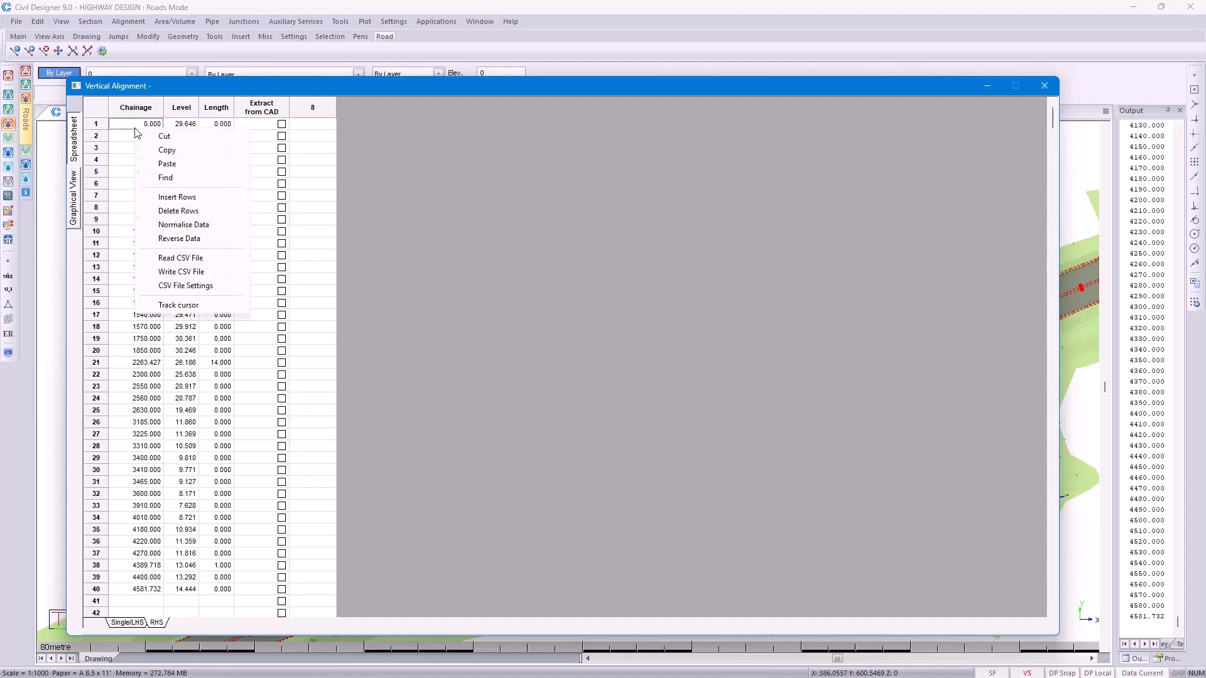
click(181, 260)
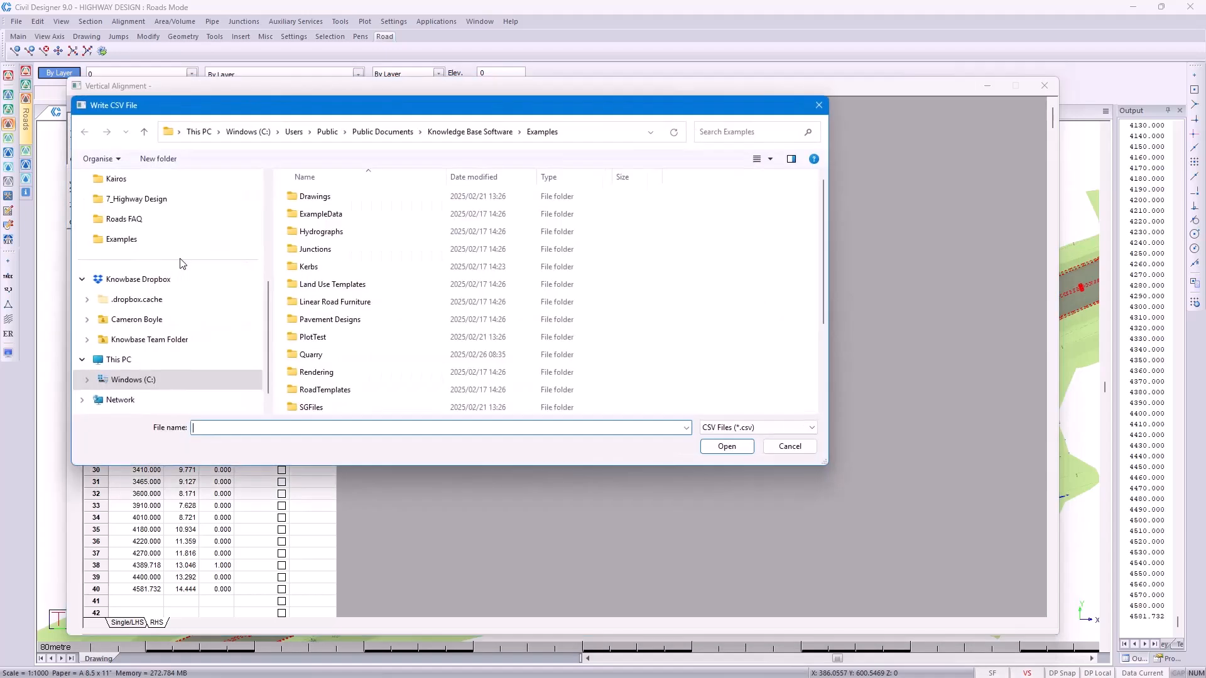
click(247, 132)
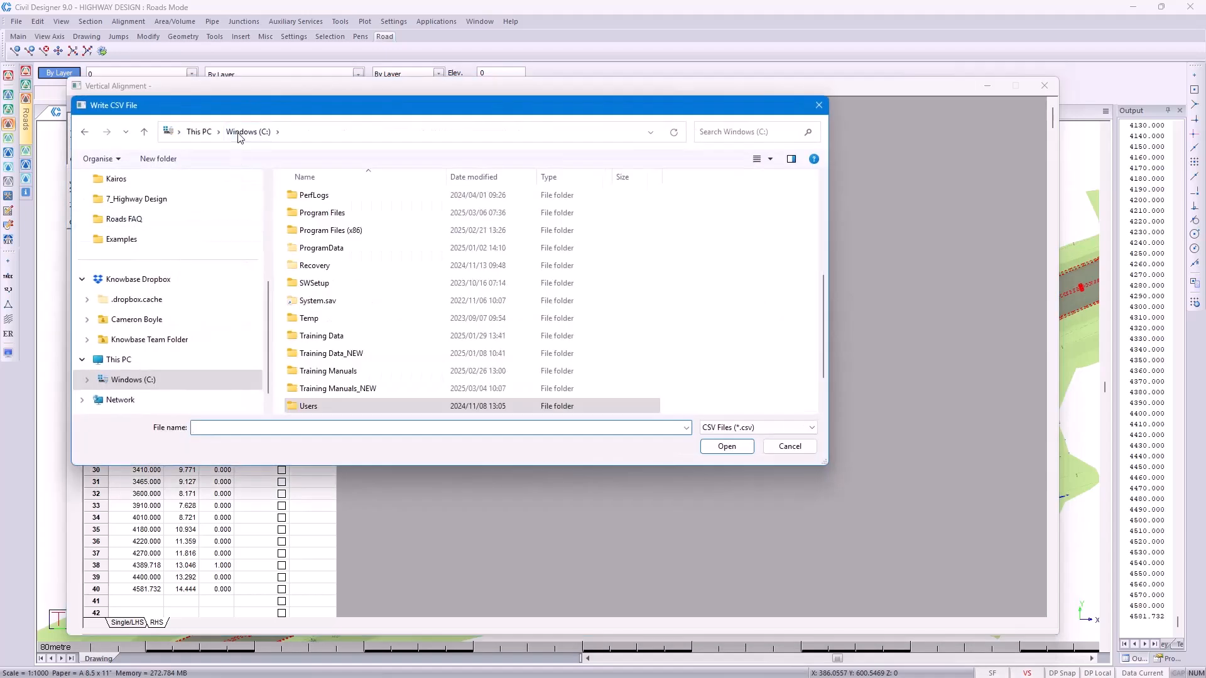
scroll(311, 243, up, 5)
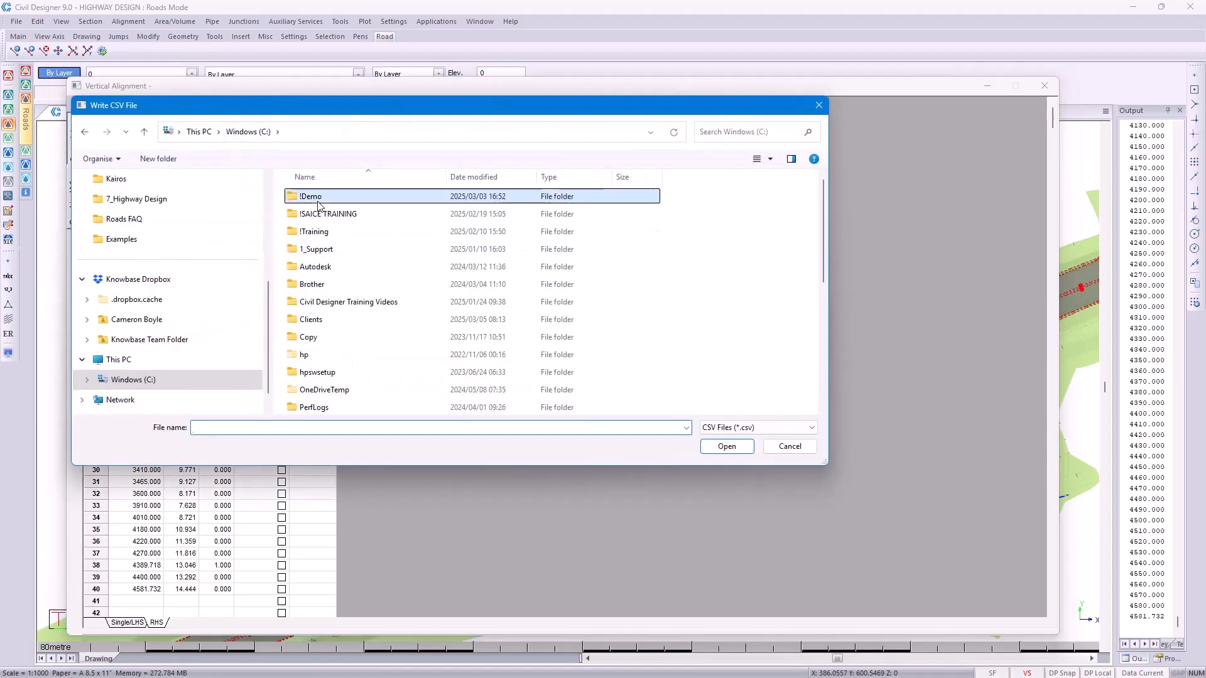
double_click(317, 198)
double_click(320, 267)
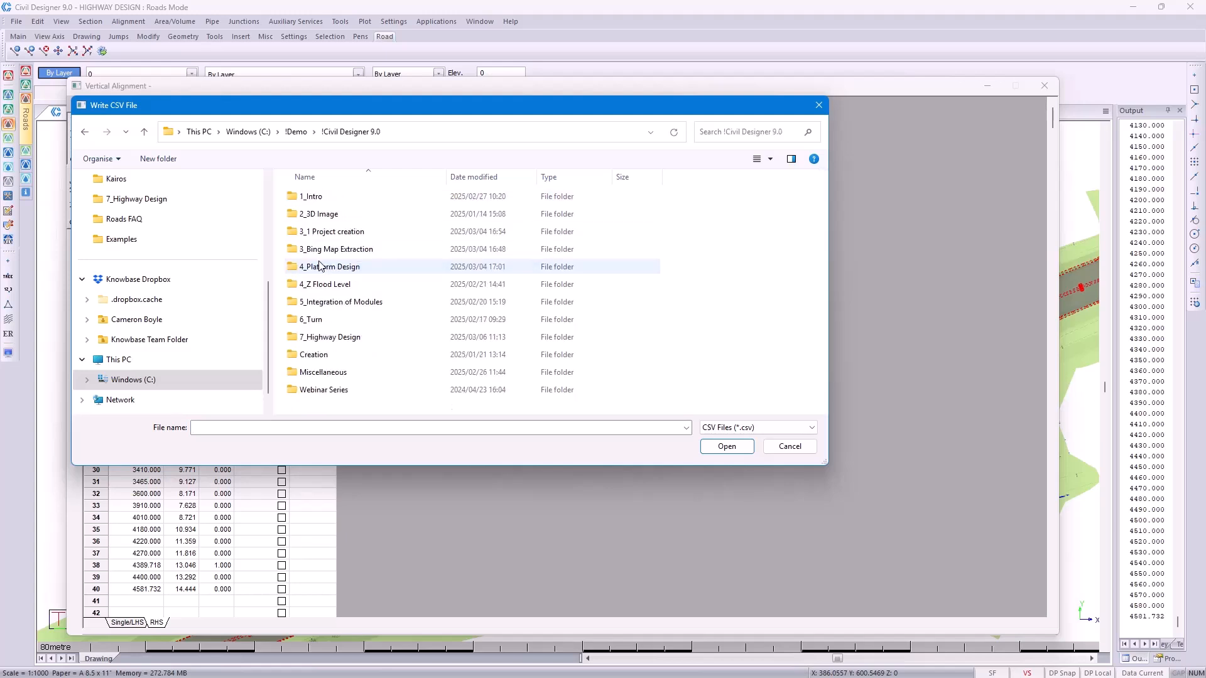
double_click(324, 337)
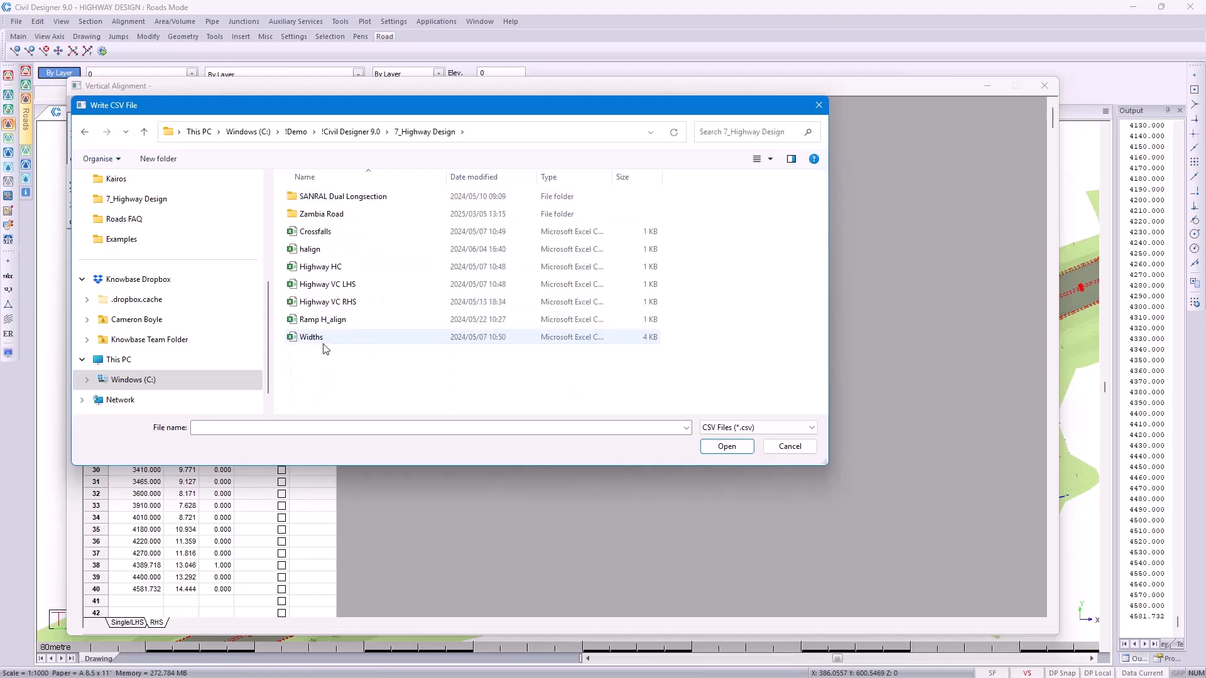
double_click(327, 302)
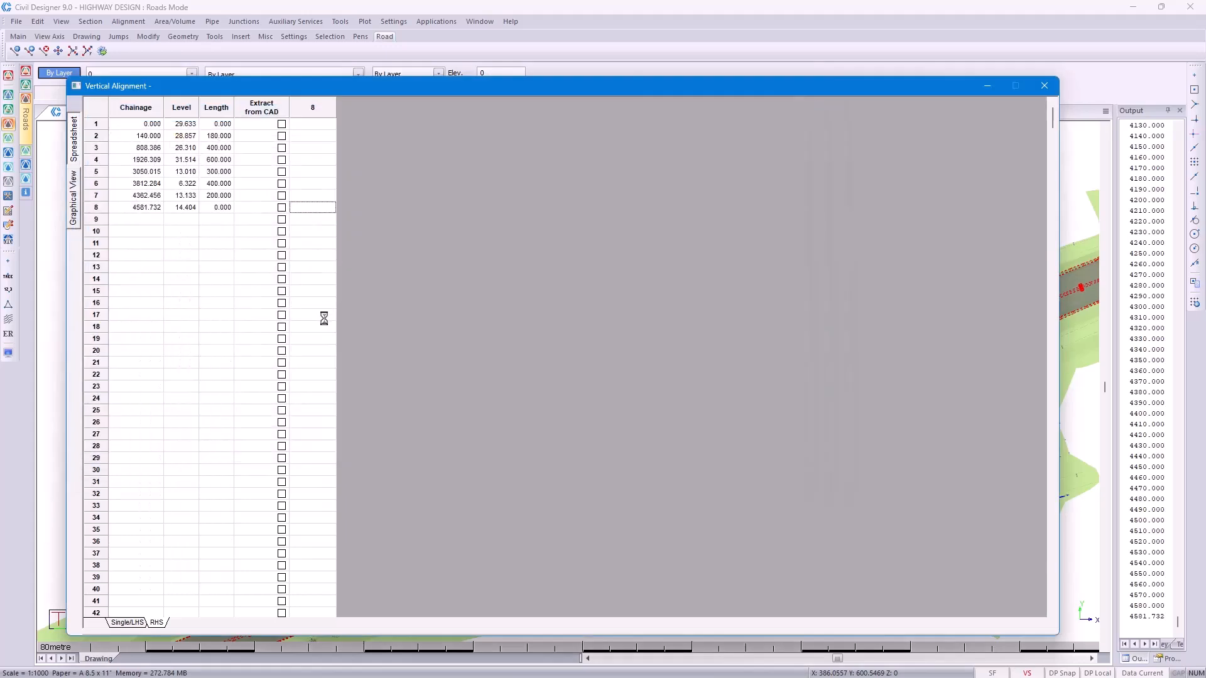
Import the Highway VC LHS CSV file into the Single/LHS vertical alignment table
click(131, 622)
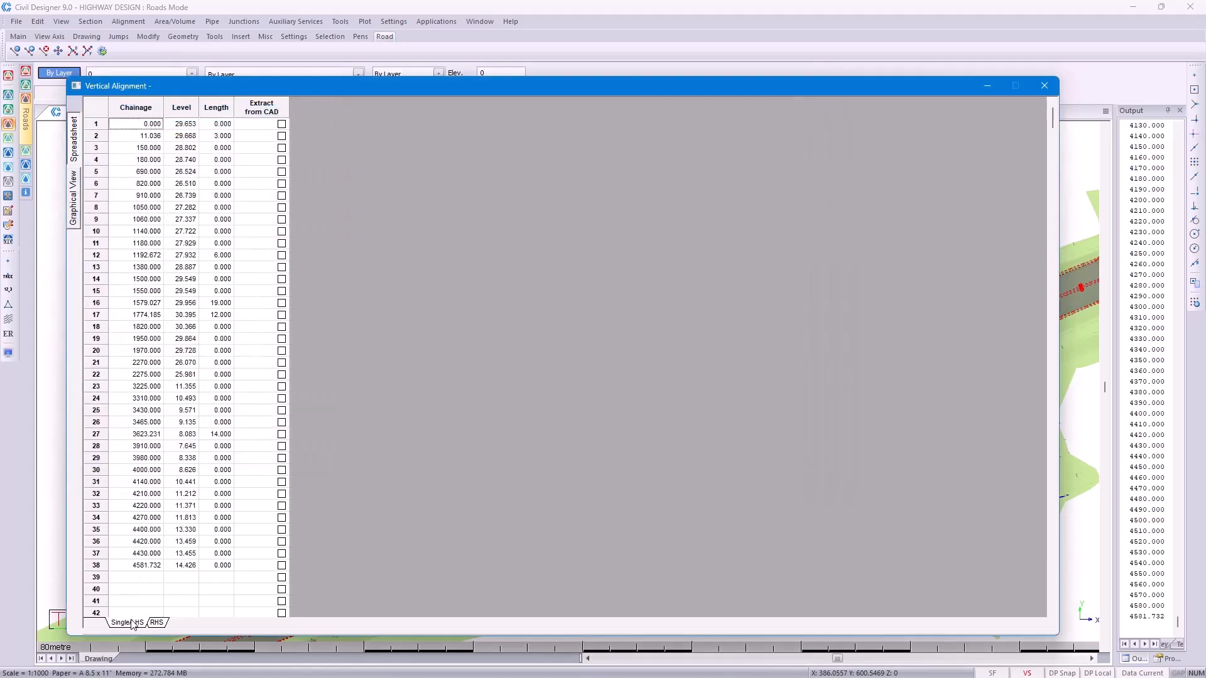
right_click(132, 128)
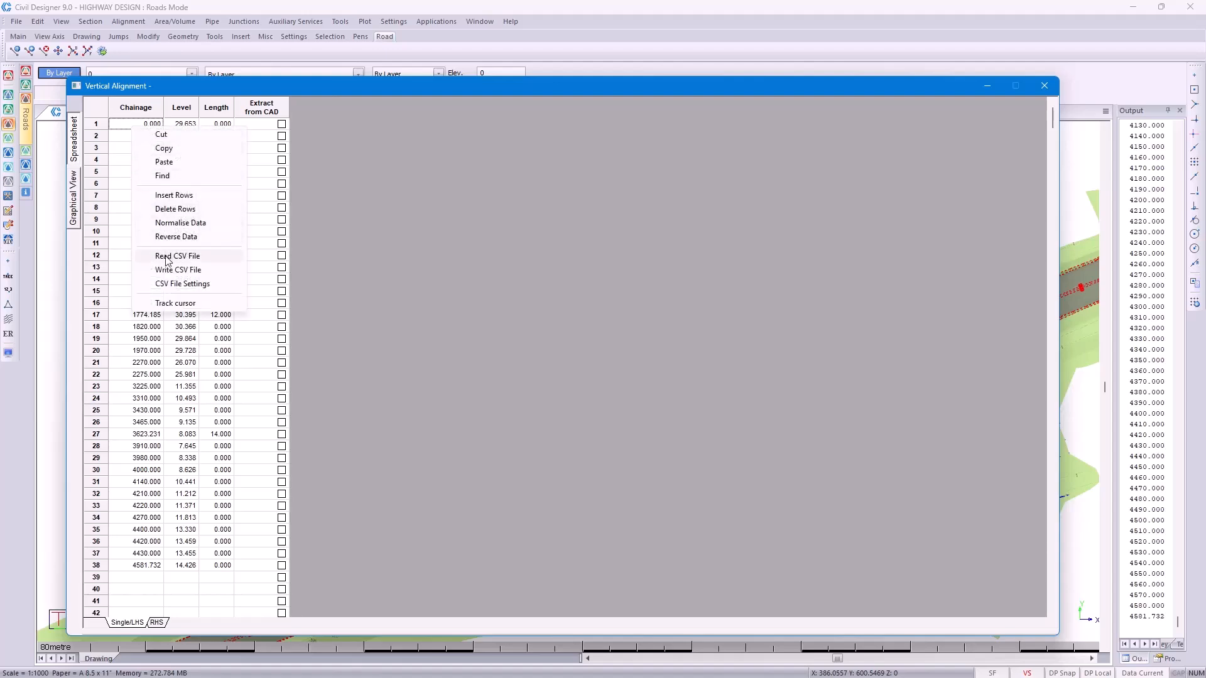
click(167, 257)
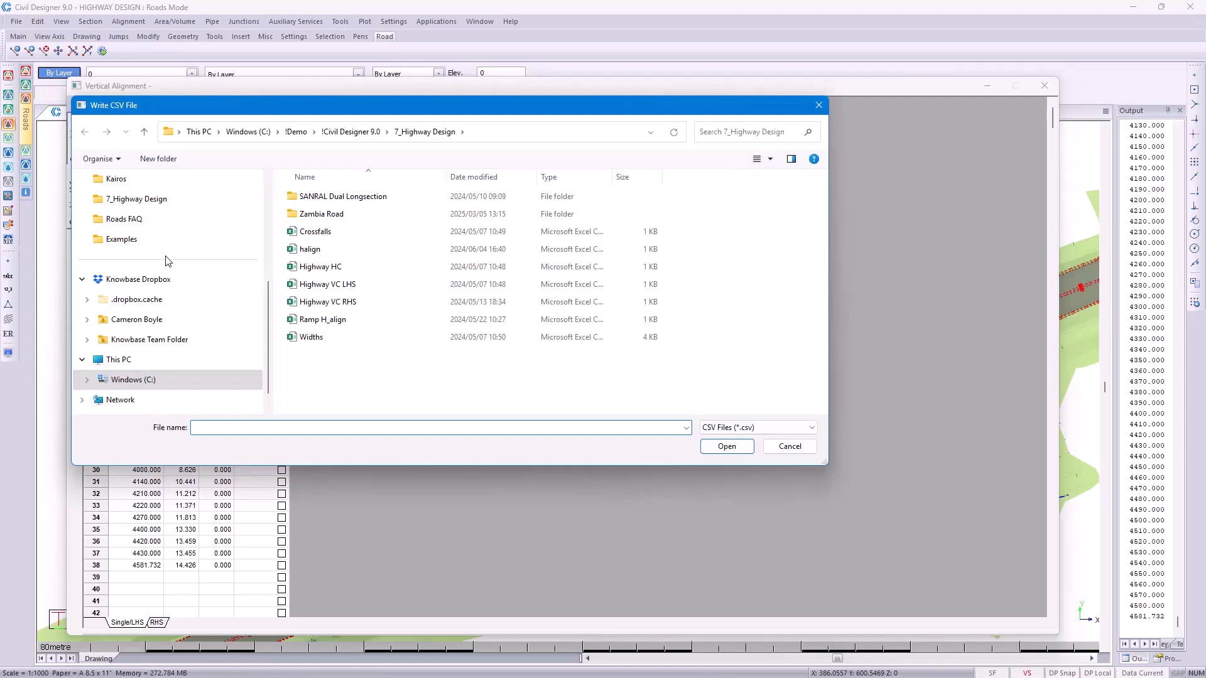
double_click(290, 284)
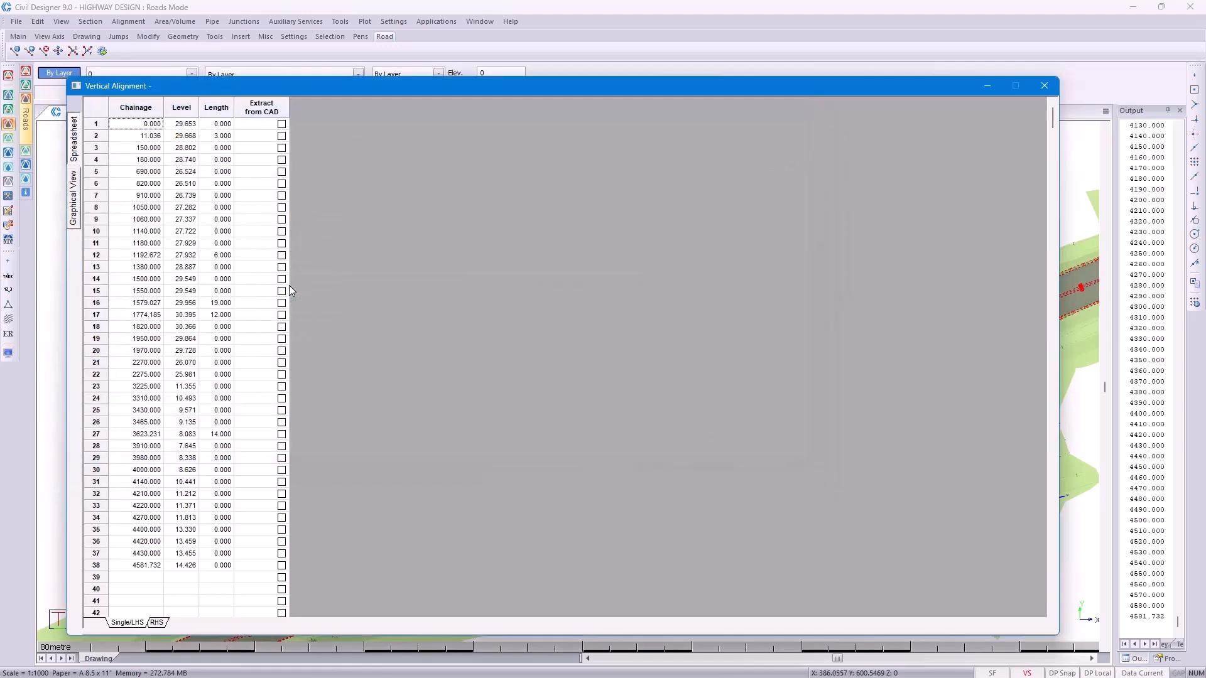
Close the vertical alignment editor and generate edge levels from chainage 0.000 to 4581.732 on the Final Design layer, subtracting kerbs, with screen output
click(1045, 85)
click(537, 391)
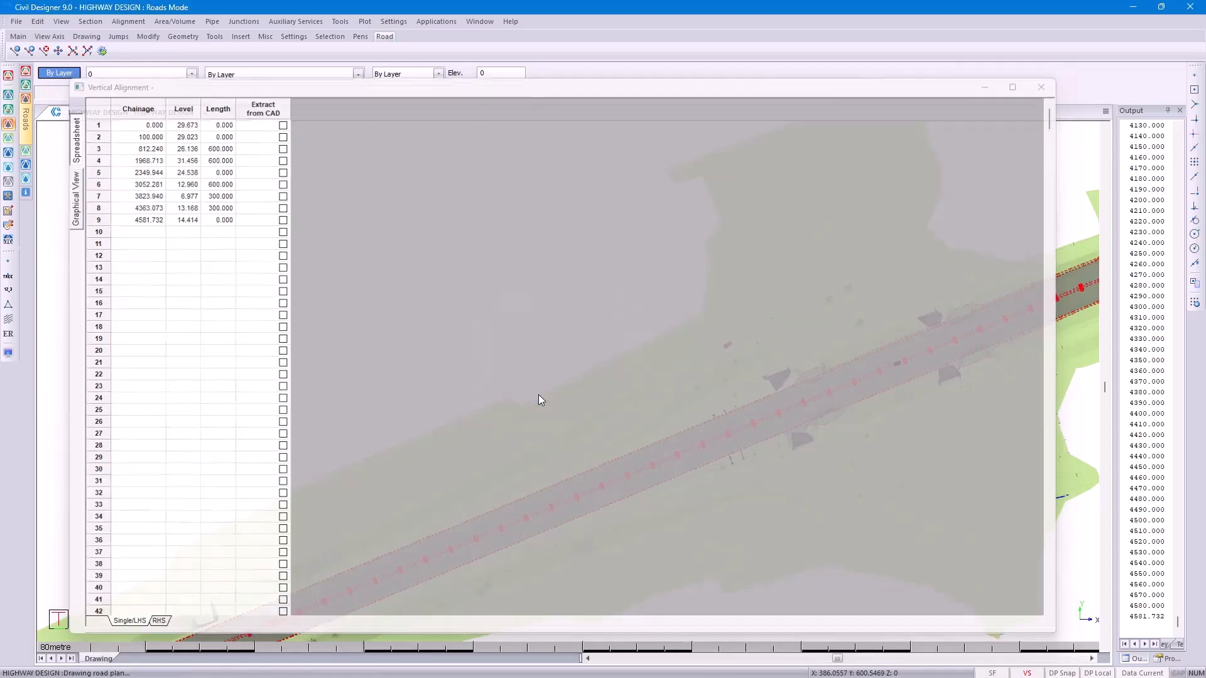
click(635, 379)
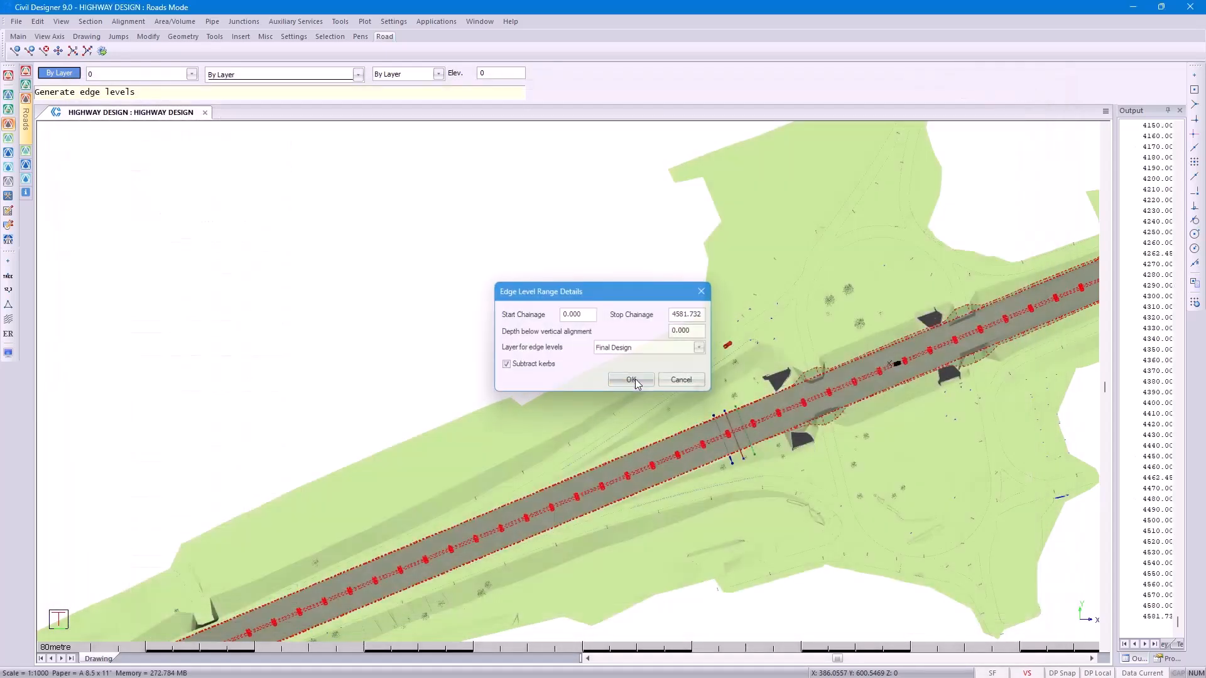
click(704, 407)
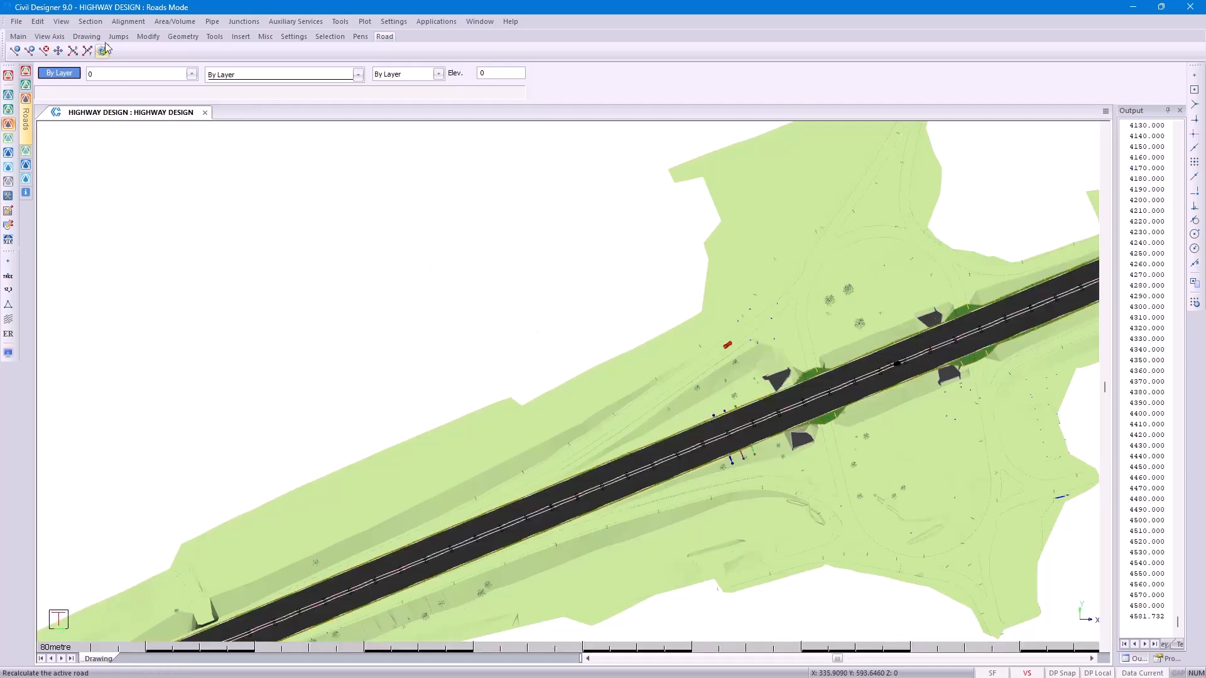
Open the superelevation for editing, show it graphically and check the edge level display settings without changing them
click(118, 24)
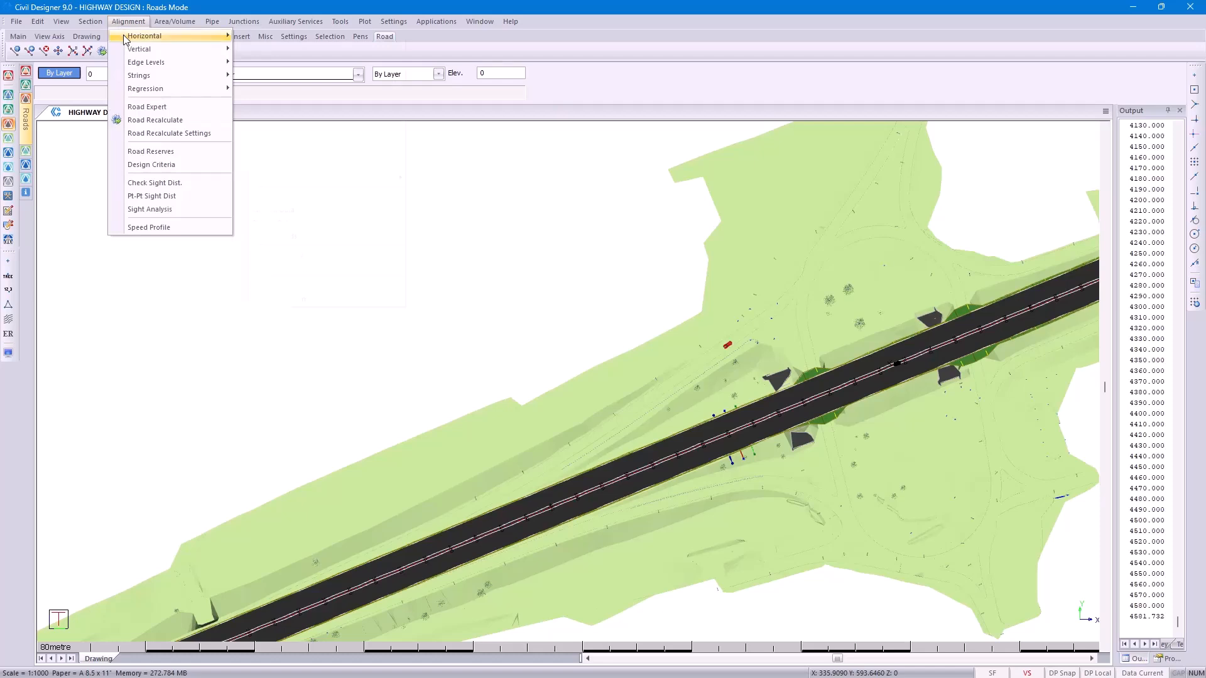
mouse_move(134, 62)
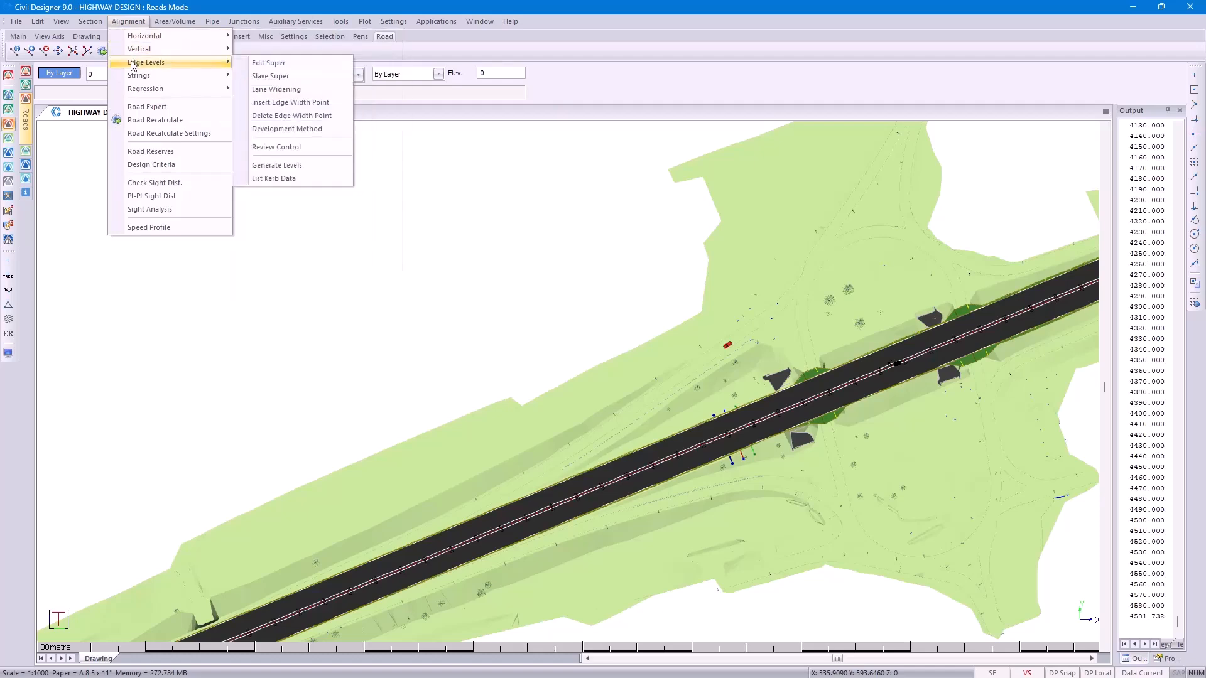
click(254, 65)
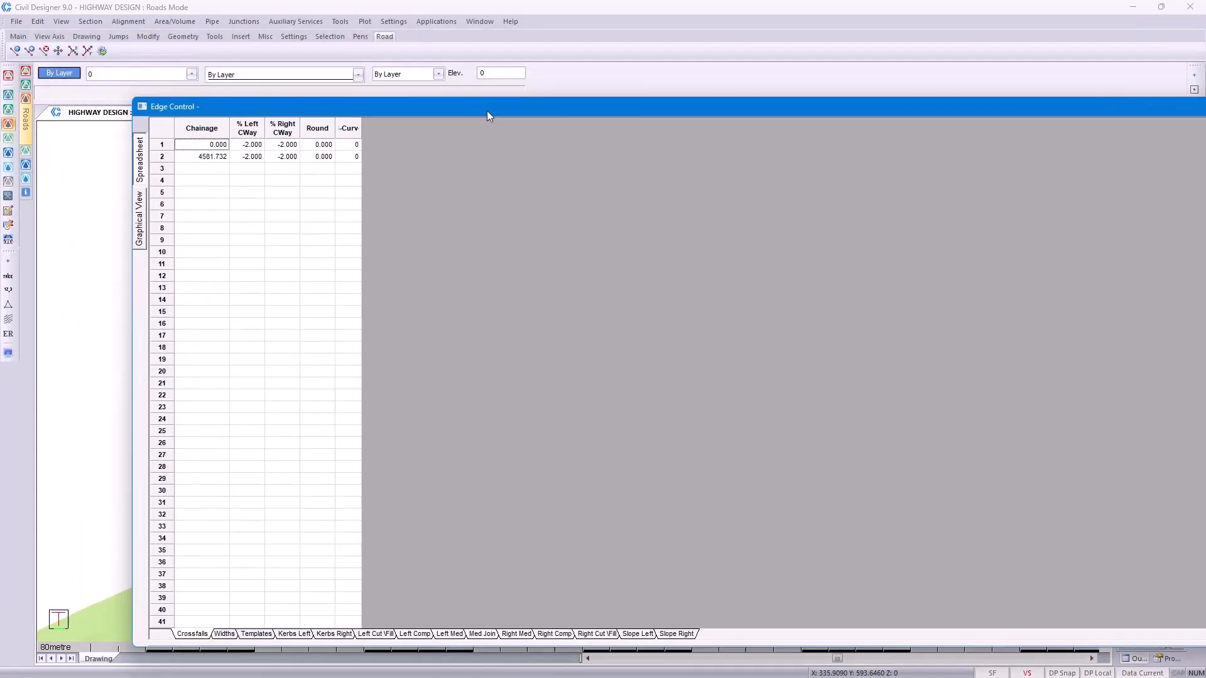
drag(489, 116, 799, 107)
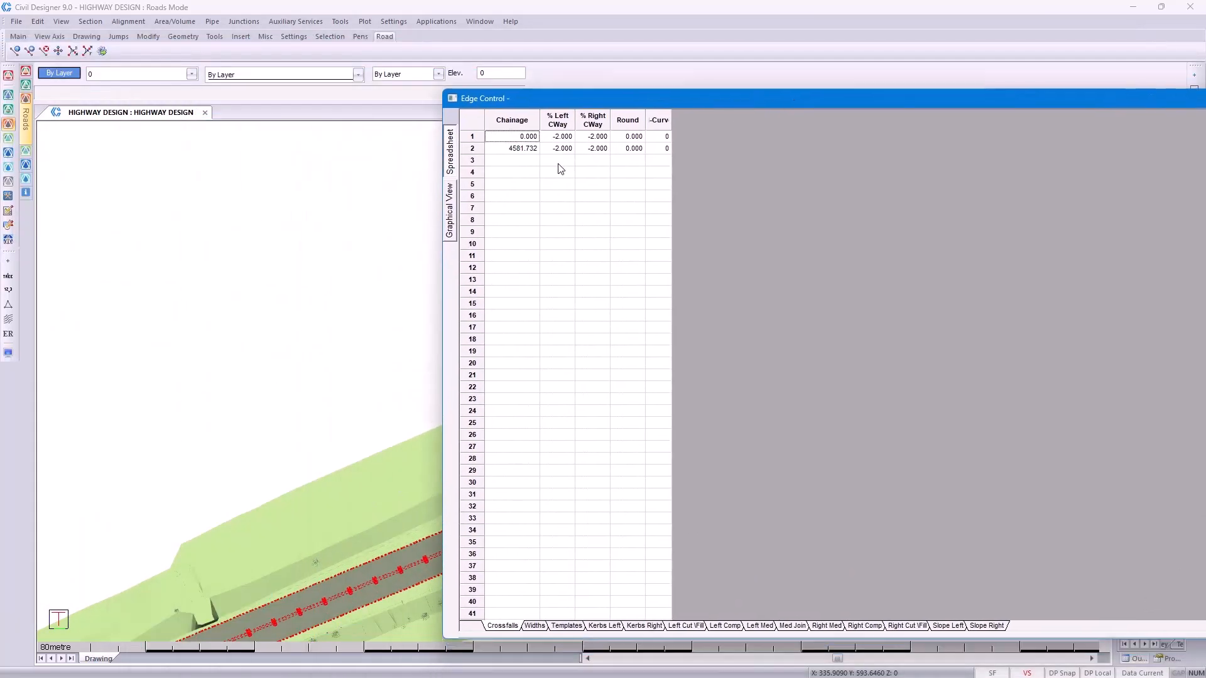
click(450, 214)
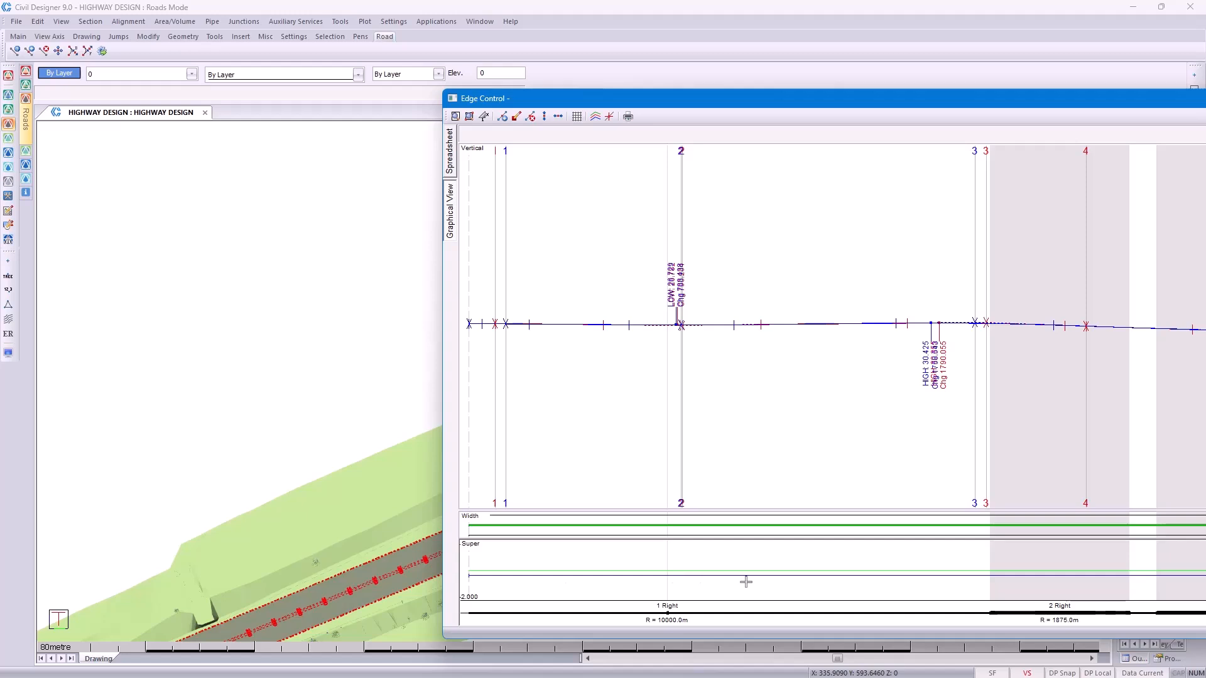
click(595, 118)
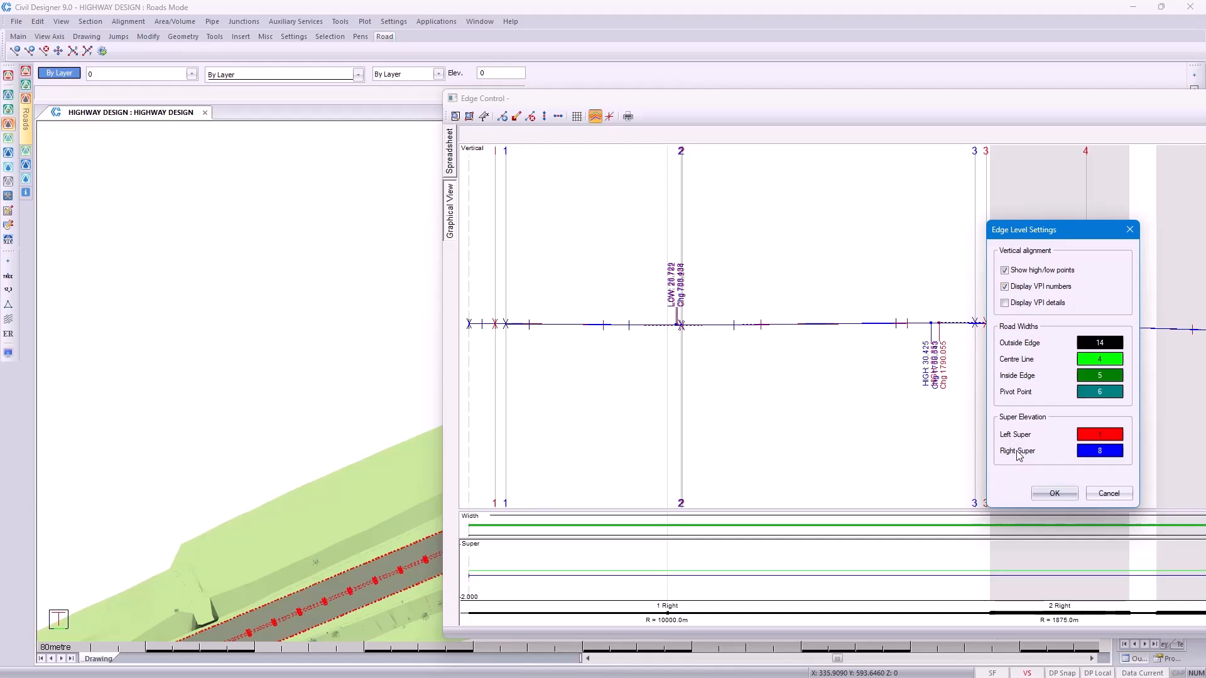
click(1105, 494)
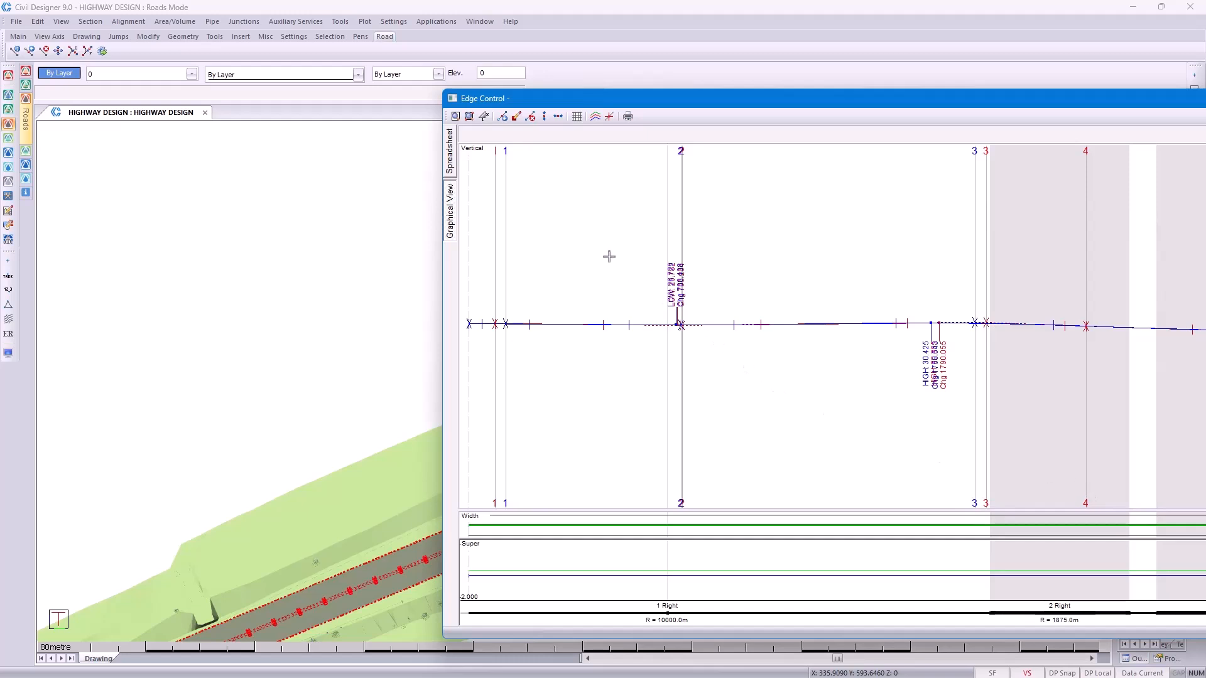
Slave the superelevation to the horizontal curves, rounding L up to the nearest 1.000 and recalculating all curves with screen output
click(129, 22)
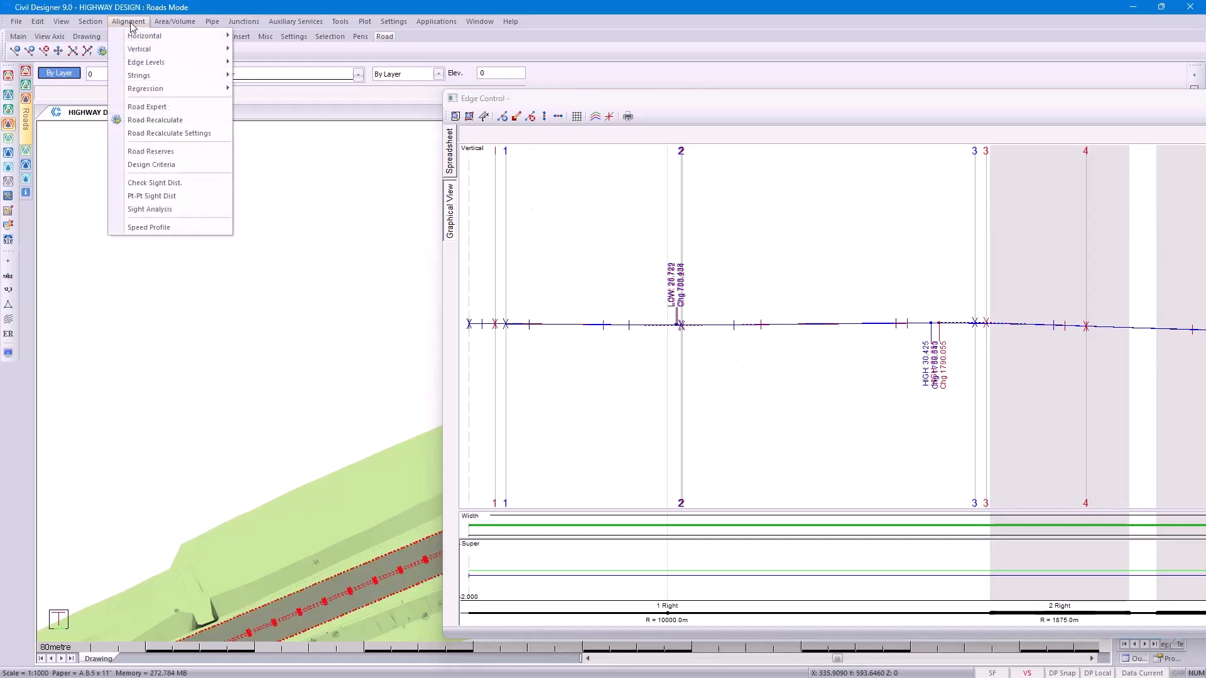
mouse_move(145, 63)
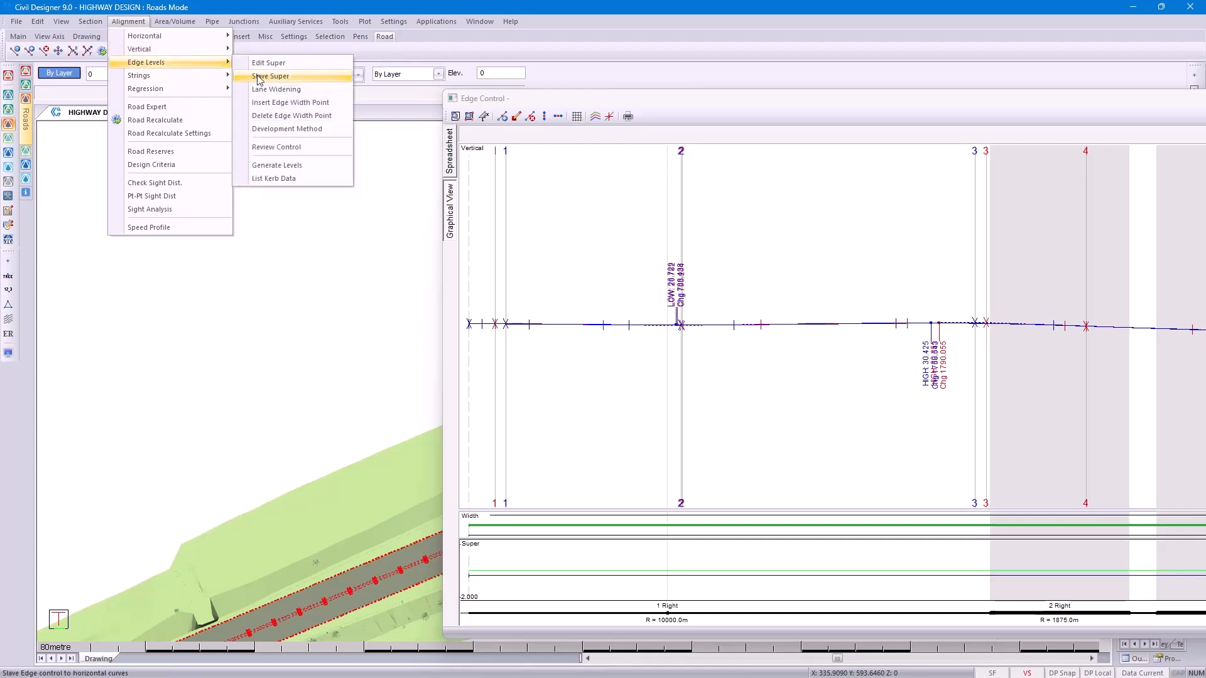
click(260, 76)
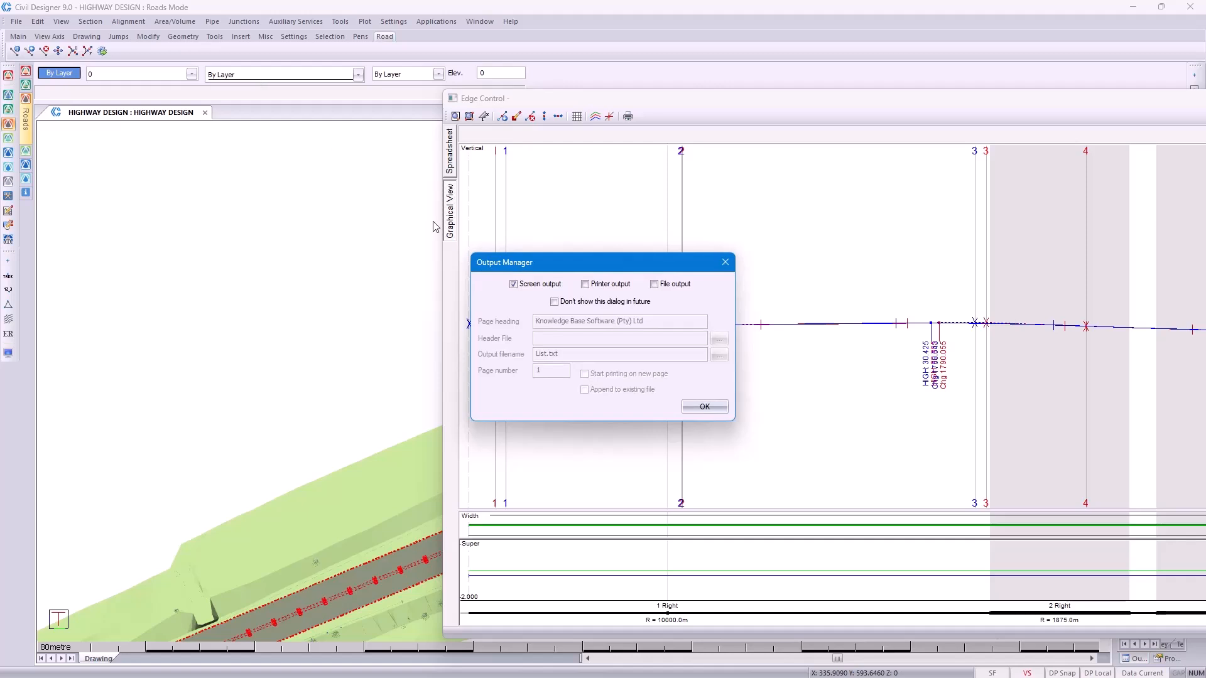
click(705, 408)
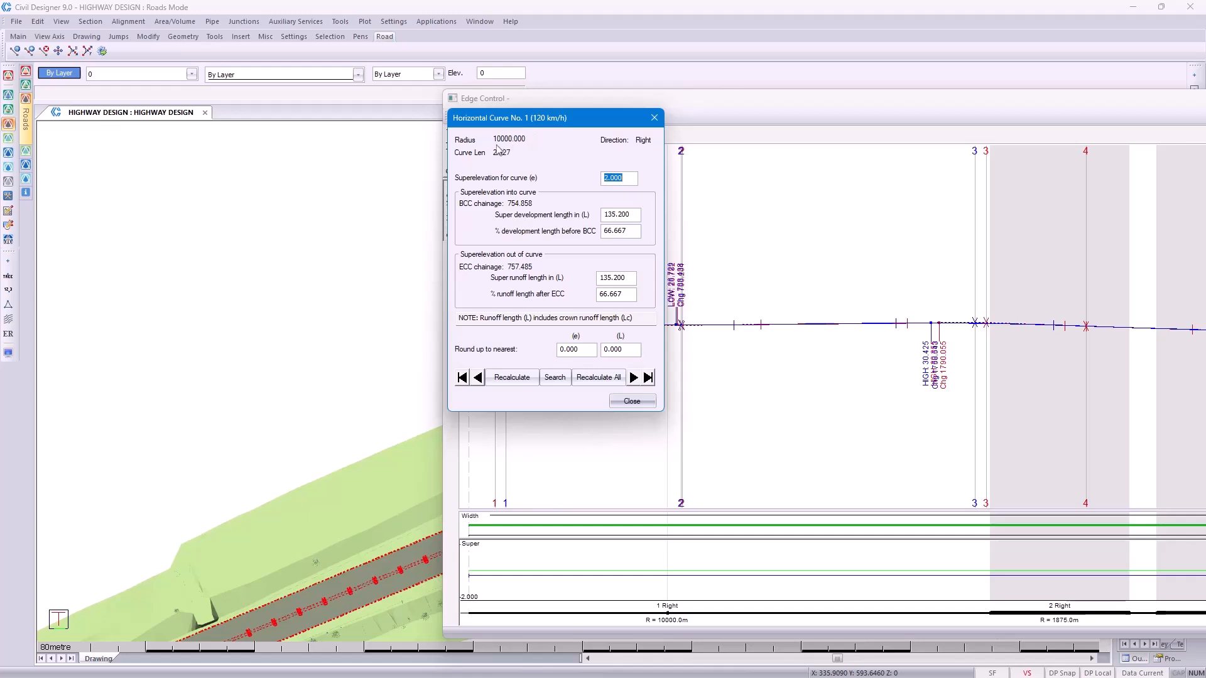
click(608, 350)
key(BackSpace)
click(593, 378)
click(547, 296)
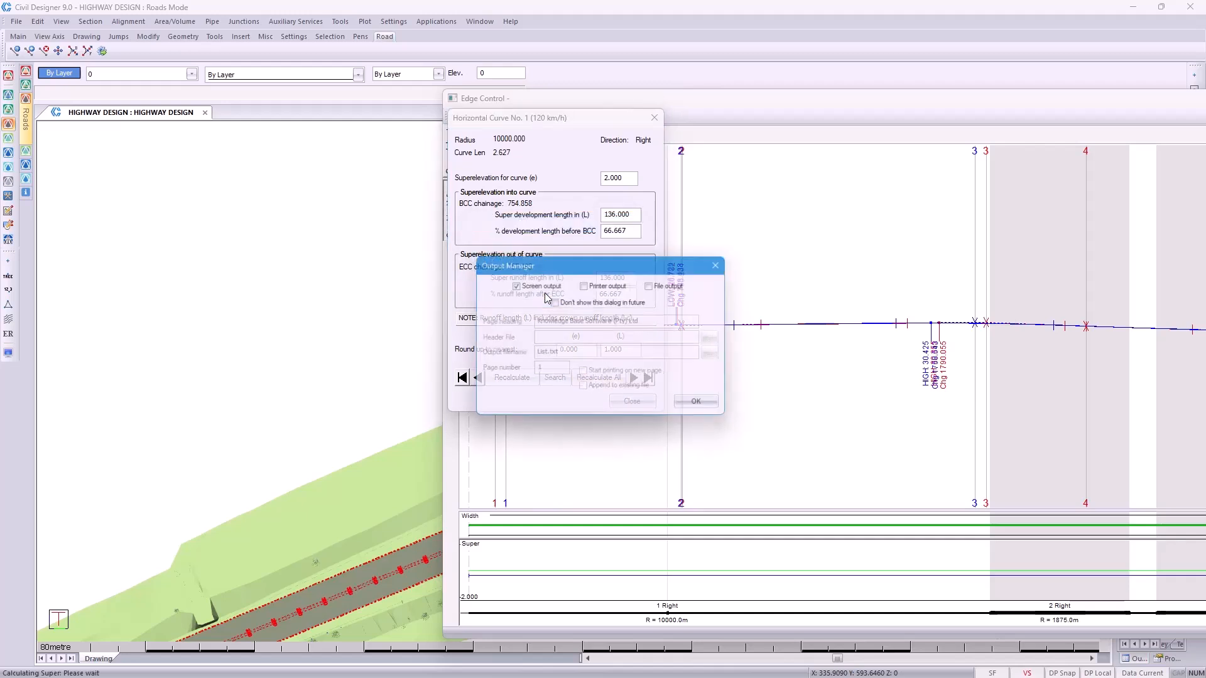
click(698, 409)
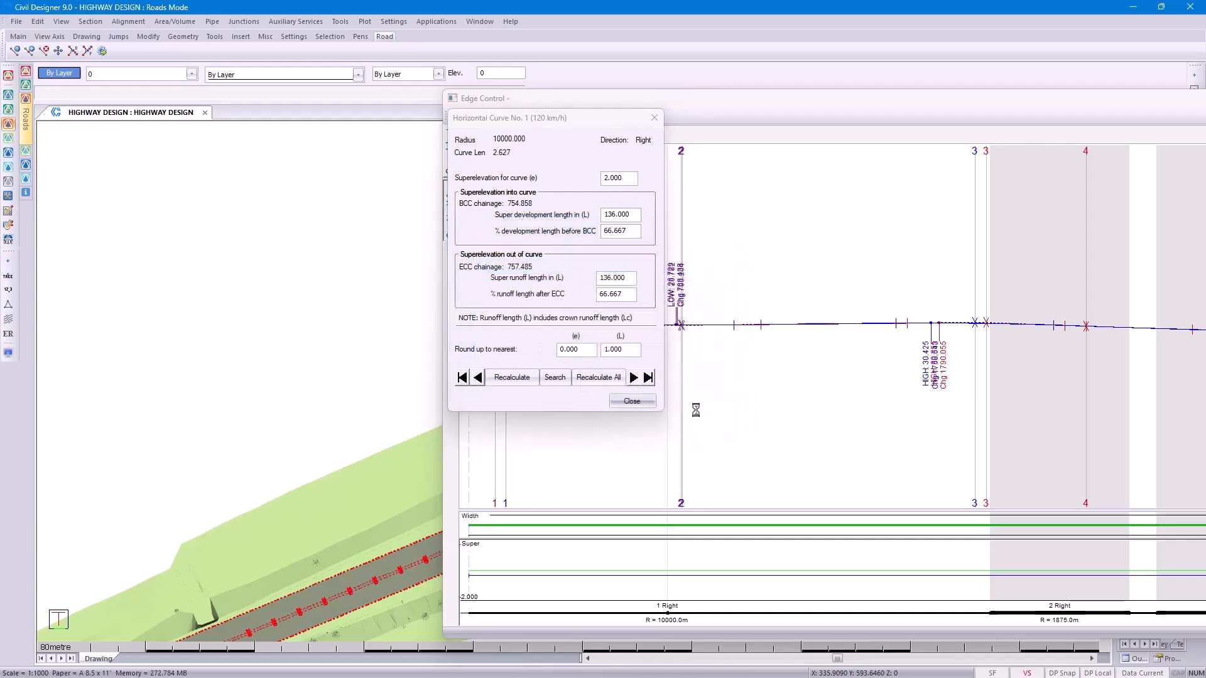
Update the edge levels with the recalculated superelevation values, accepting the curve 1 overlap
click(634, 401)
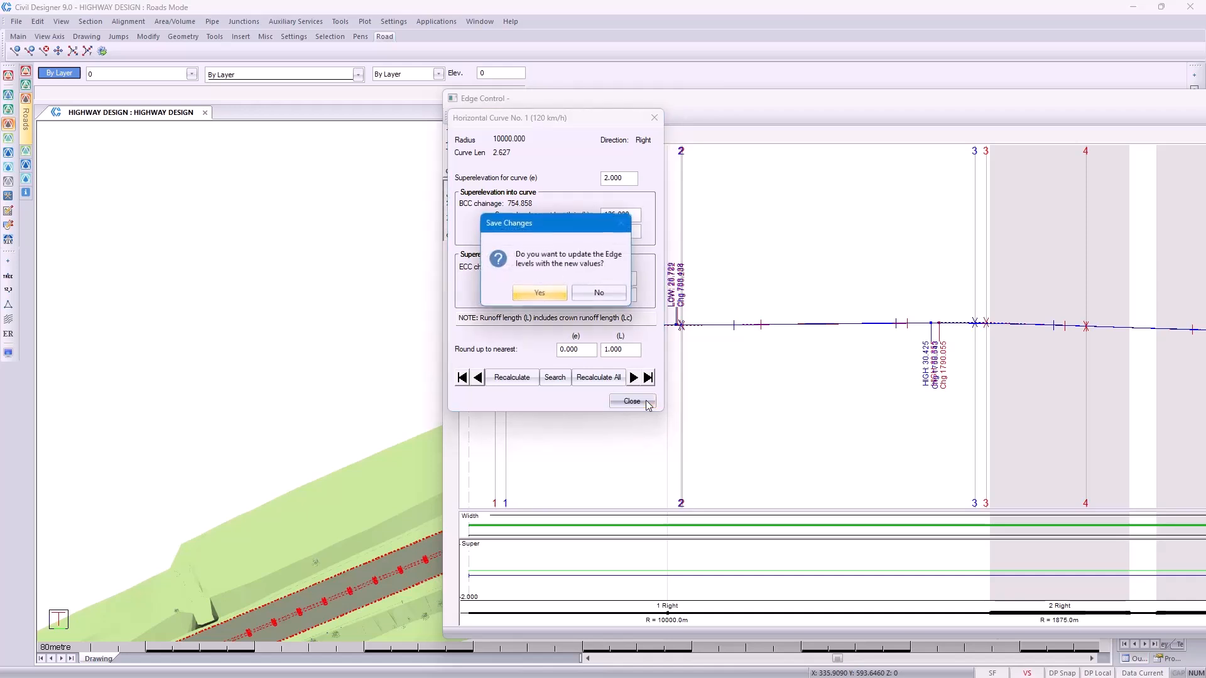
click(540, 294)
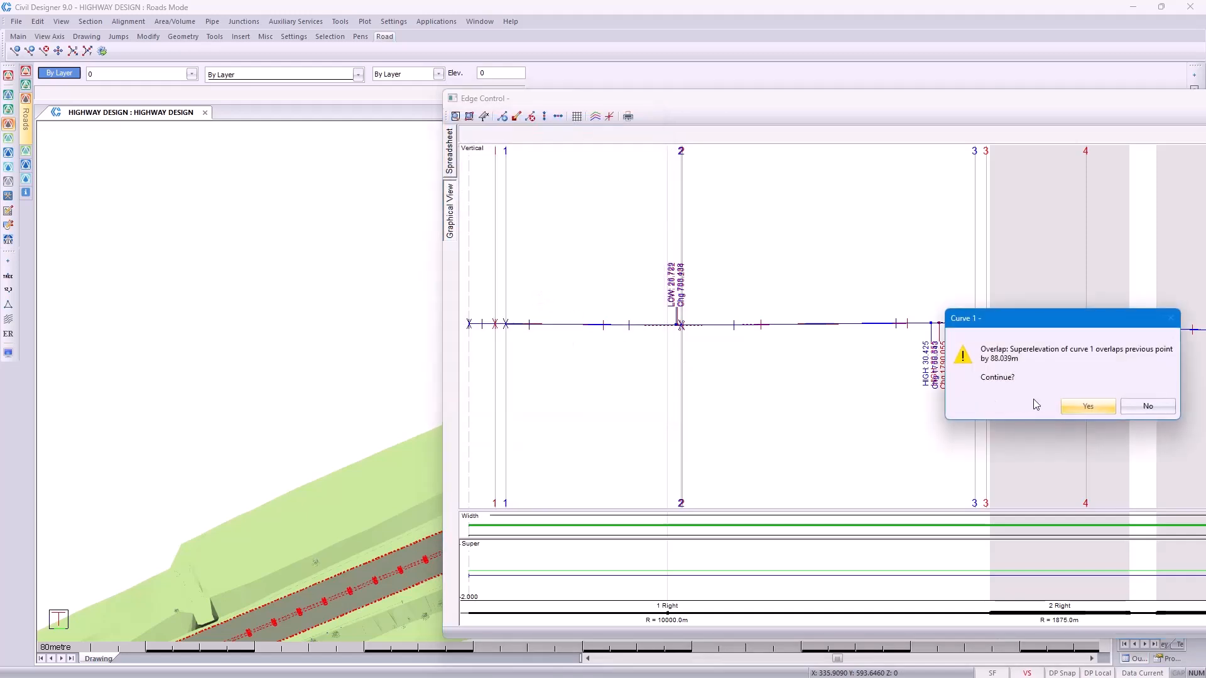
click(1073, 406)
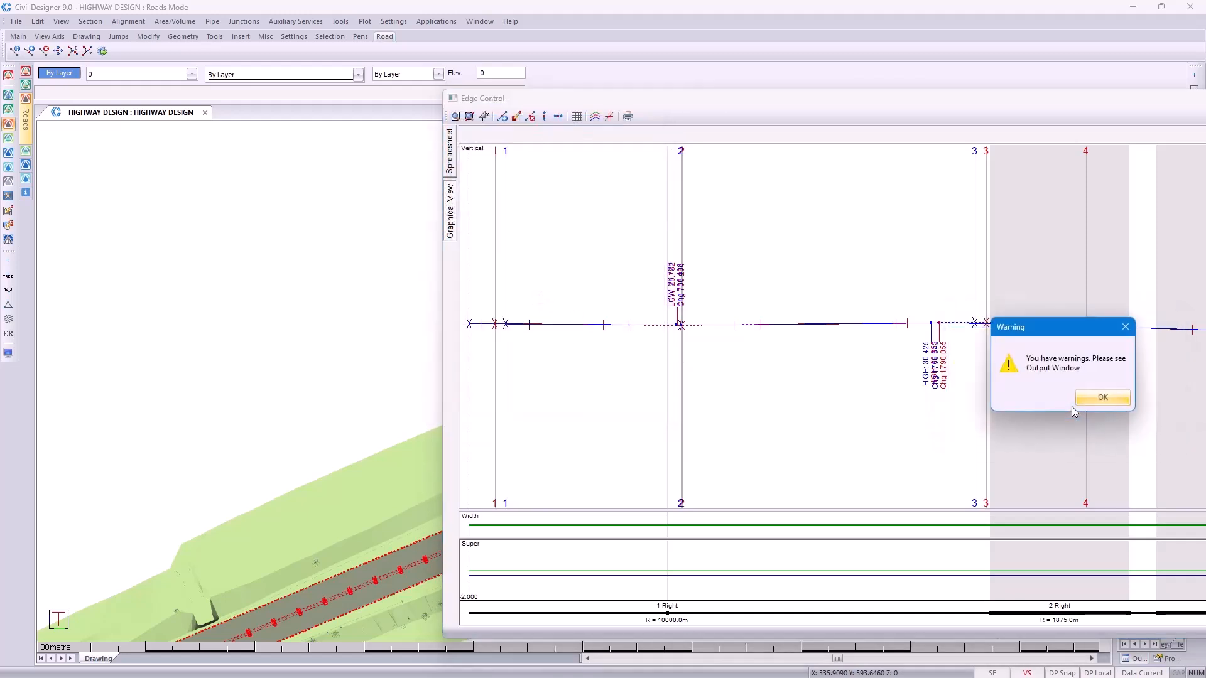
click(1078, 400)
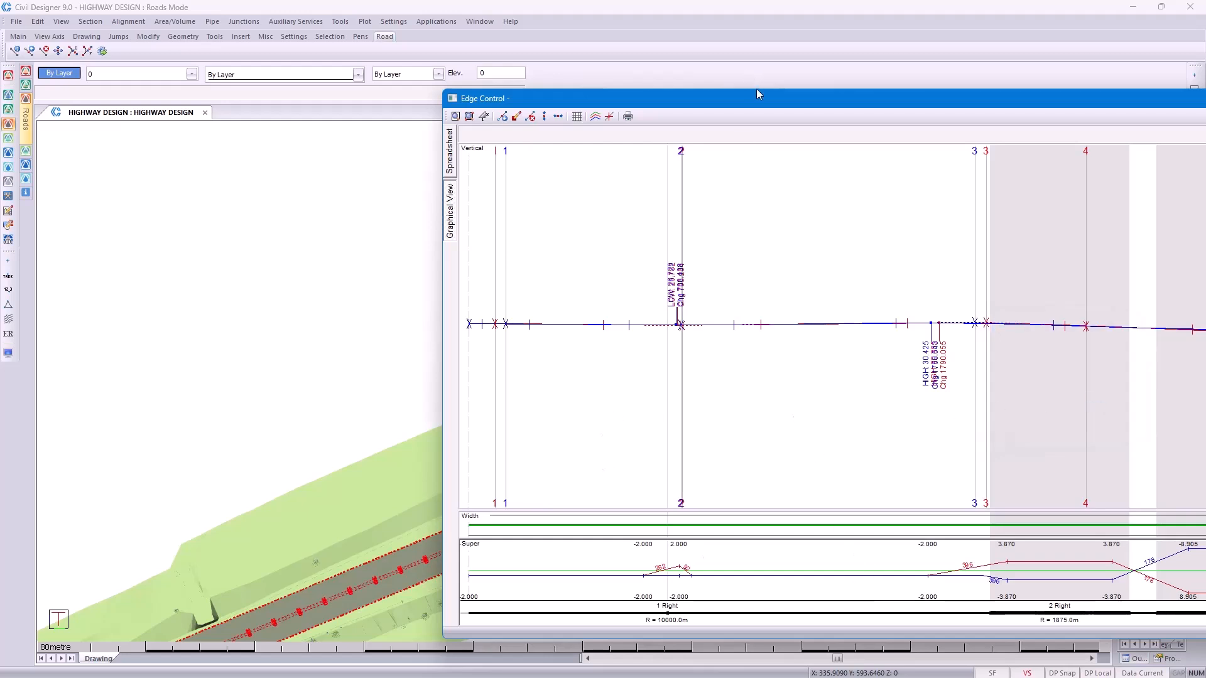
Check the crossfall table and move curve 1's 2.000% left-grade superelevation point to chainage 765
drag(765, 107, 391, 71)
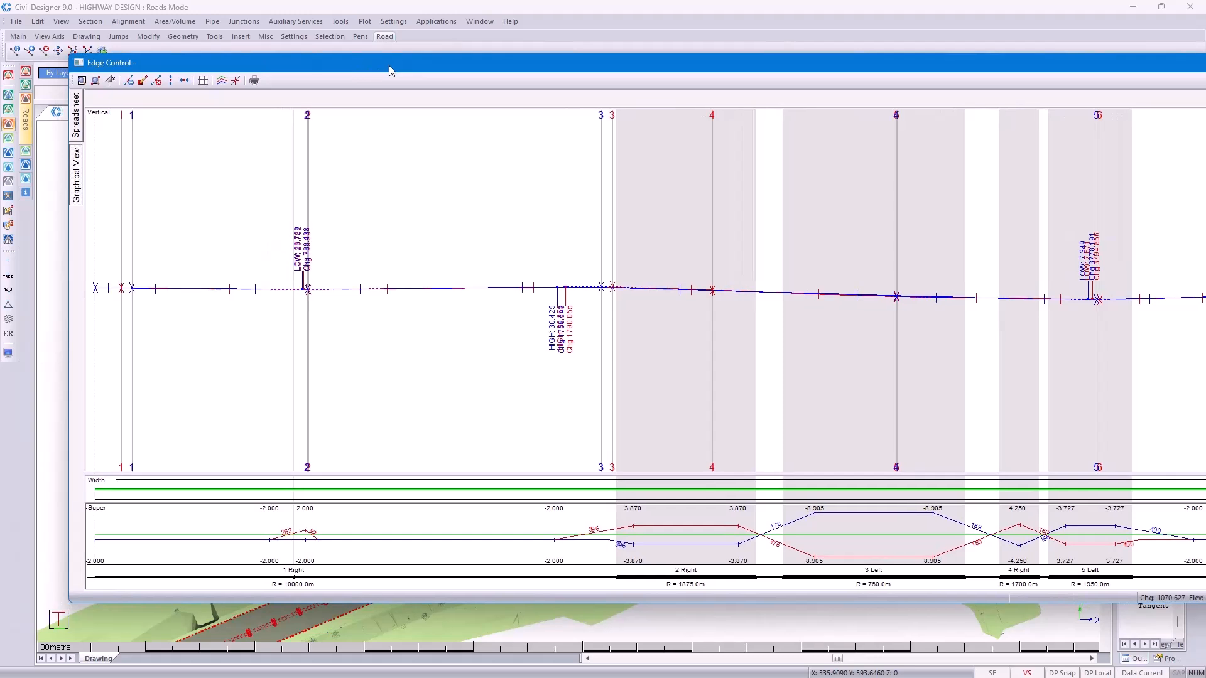
click(80, 122)
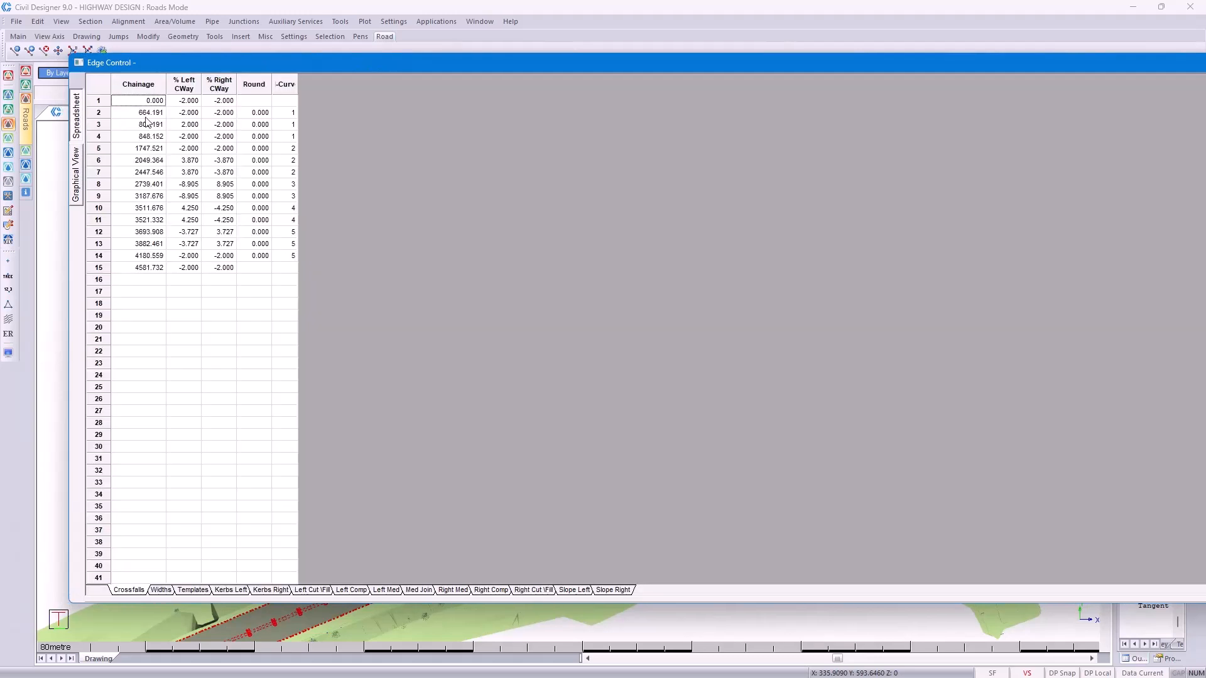
click(78, 185)
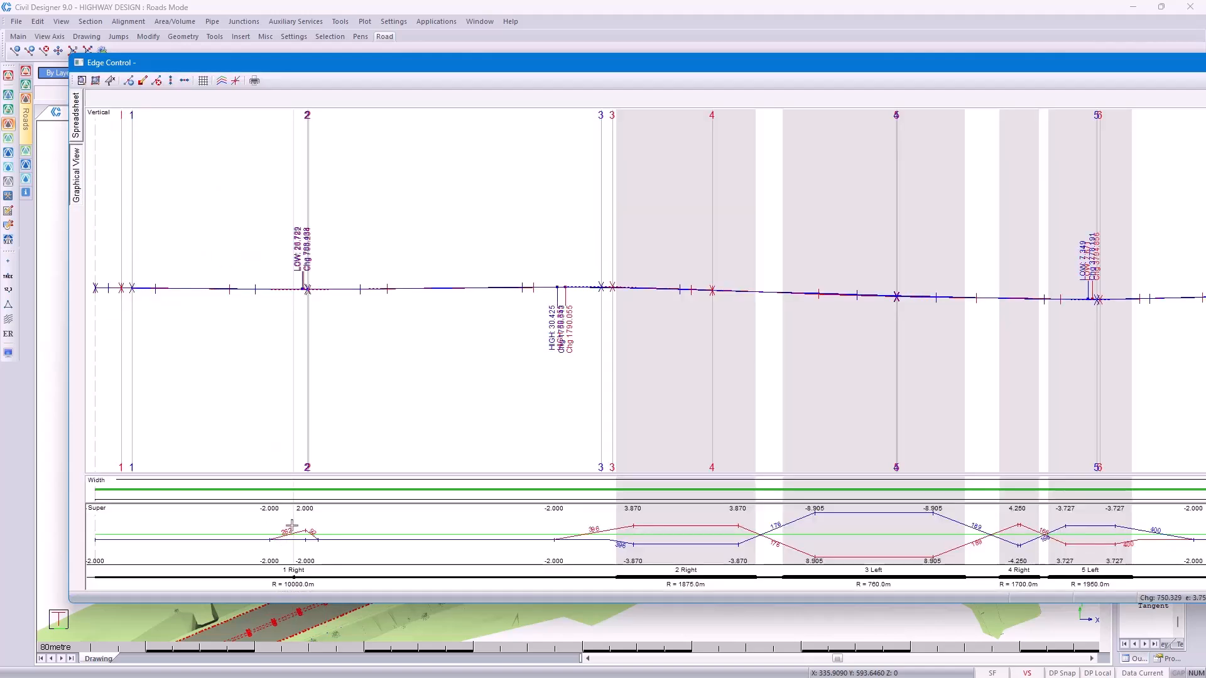
right_click(292, 526)
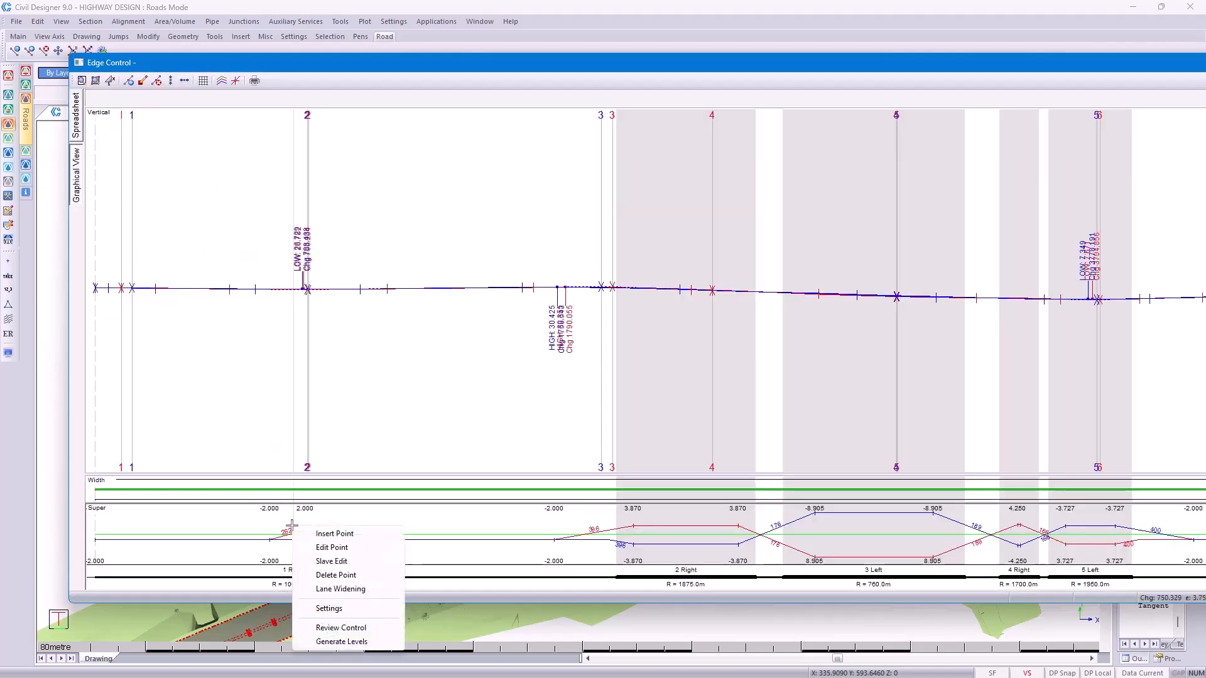
click(332, 547)
click(294, 536)
scroll(294, 537, up, 5)
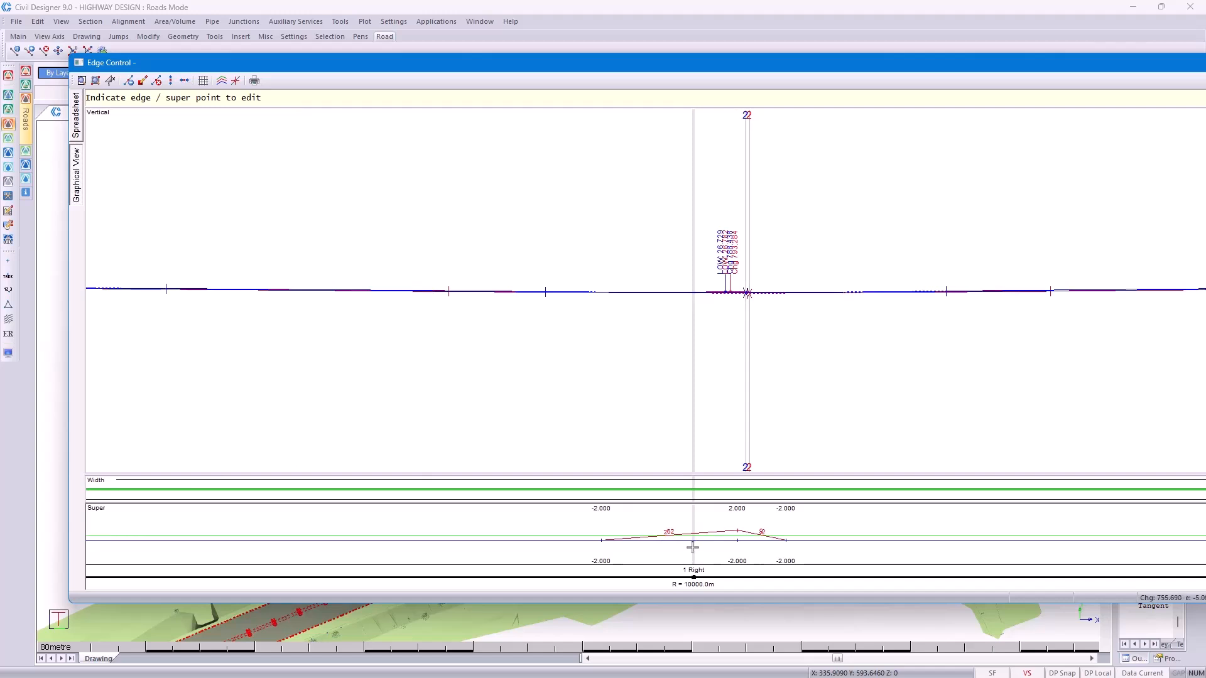
click(694, 533)
click(666, 315)
drag(666, 316, 634, 316)
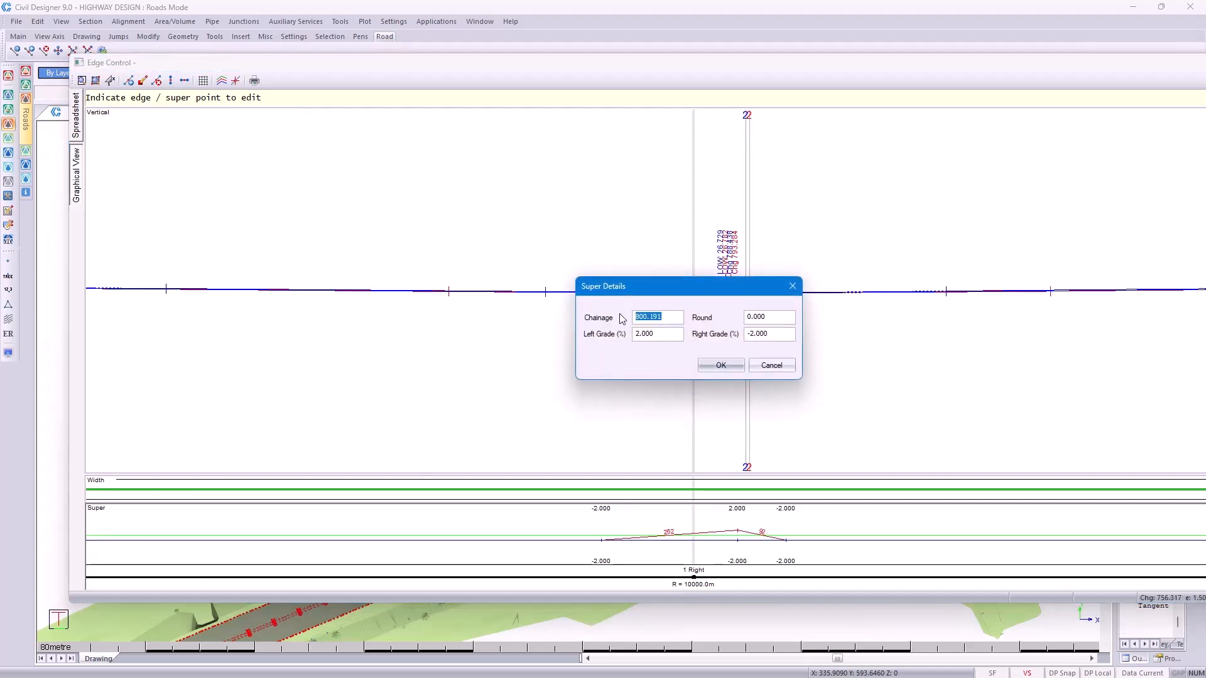
text(765)
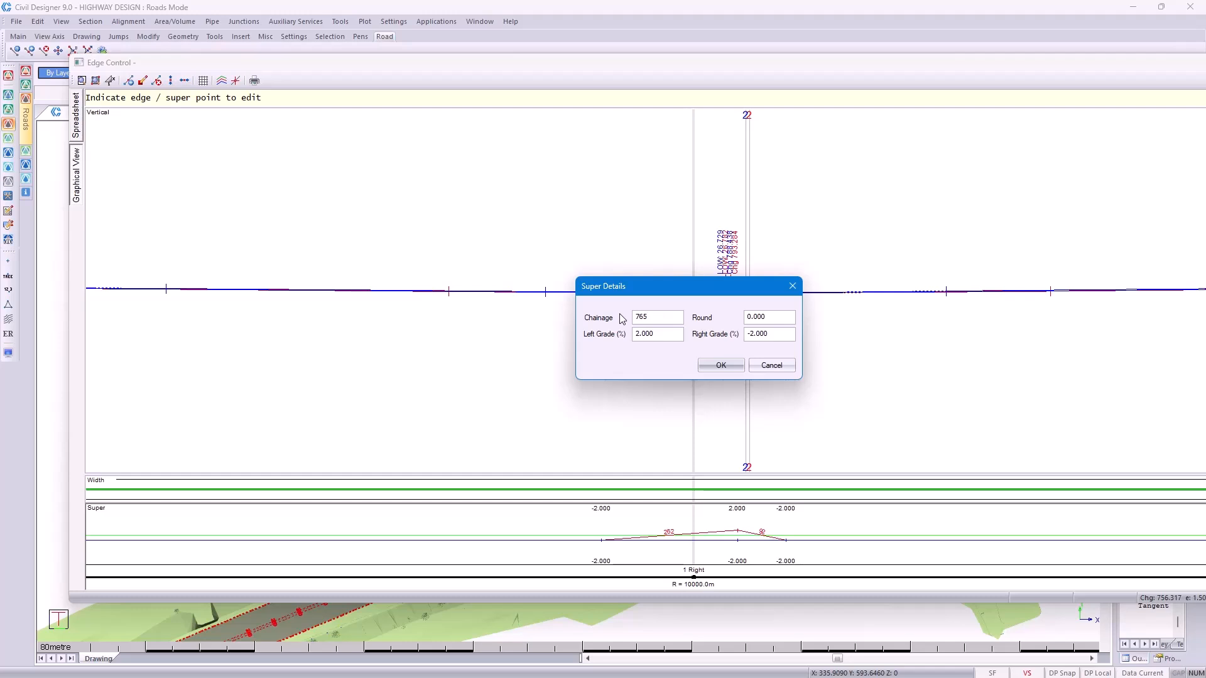
key(Tab)
key(Tab)
click(721, 364)
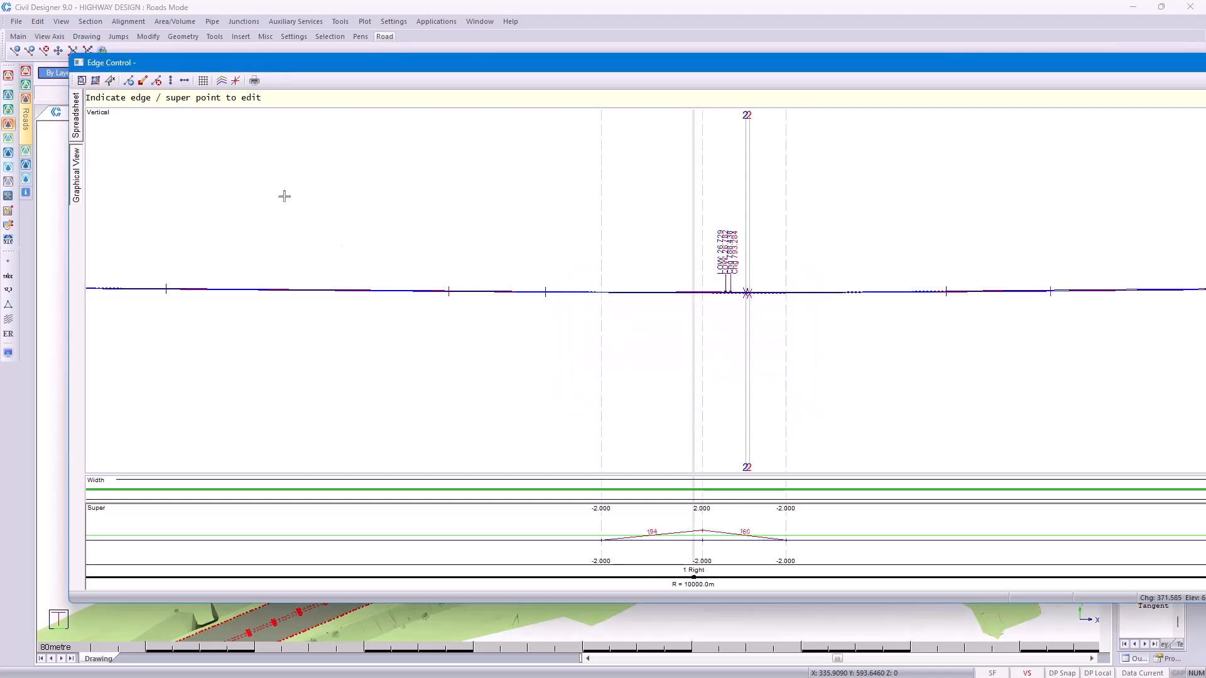
Read the Crossfalls CSV file from the 7_Highway Design folder into the Crossfalls sheet
click(77, 122)
click(149, 104)
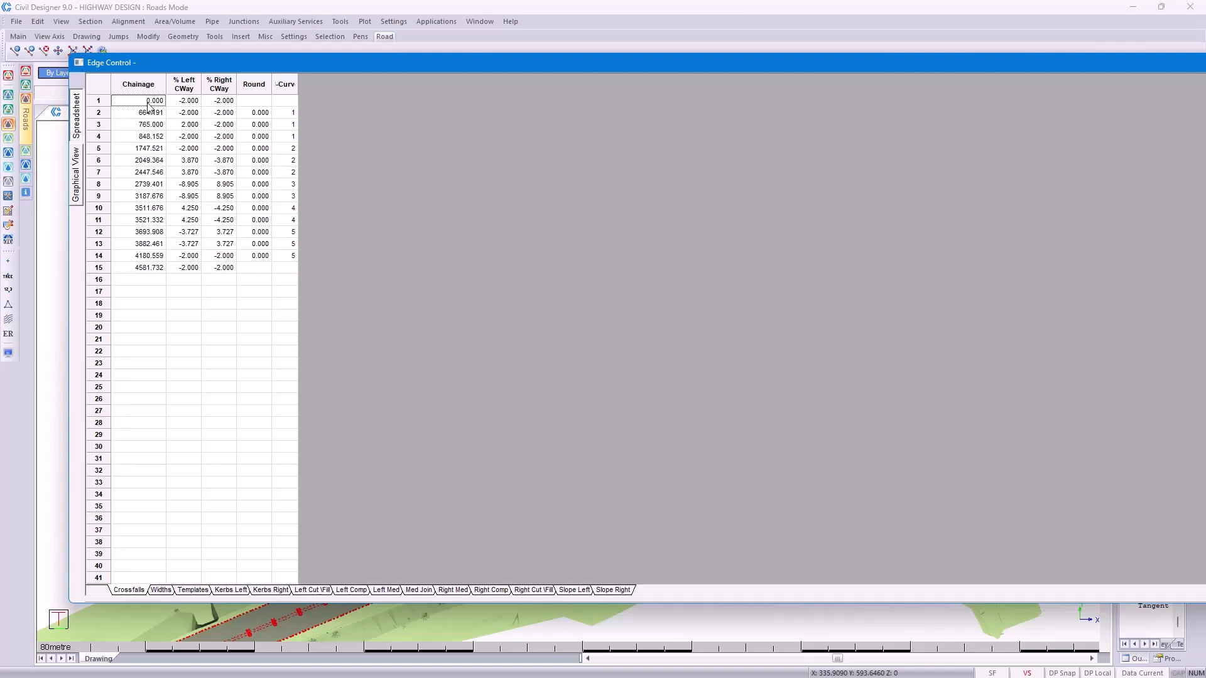
right_click(149, 108)
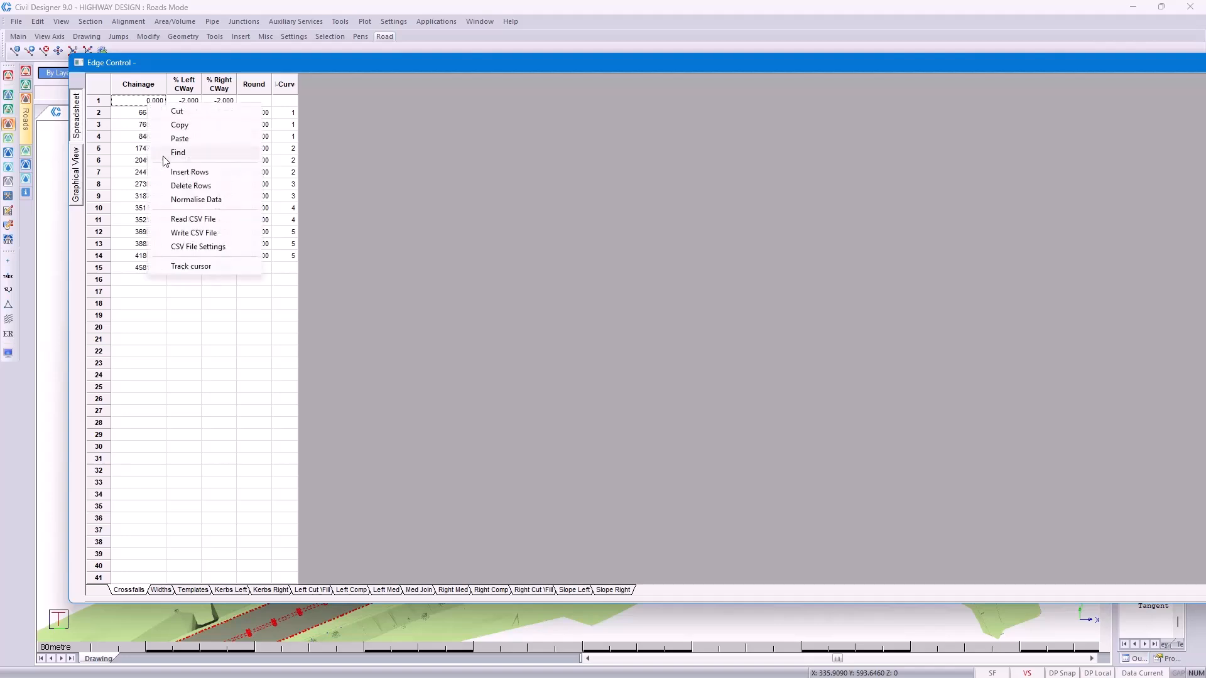
click(192, 221)
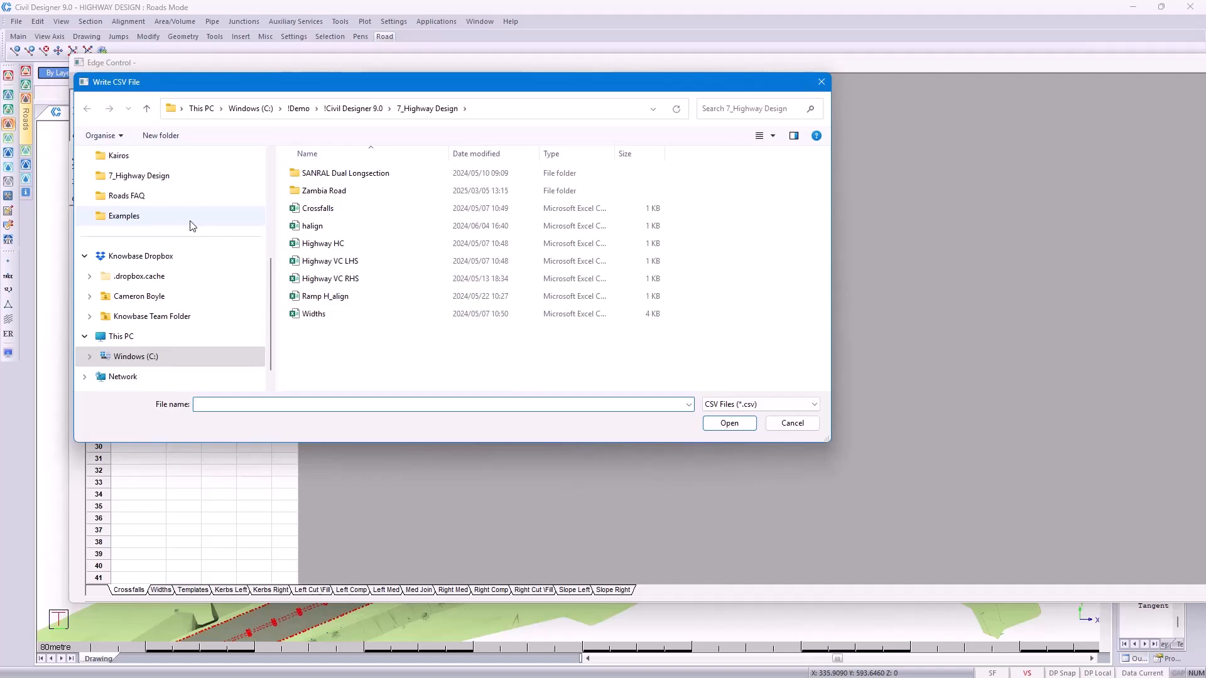
click(313, 211)
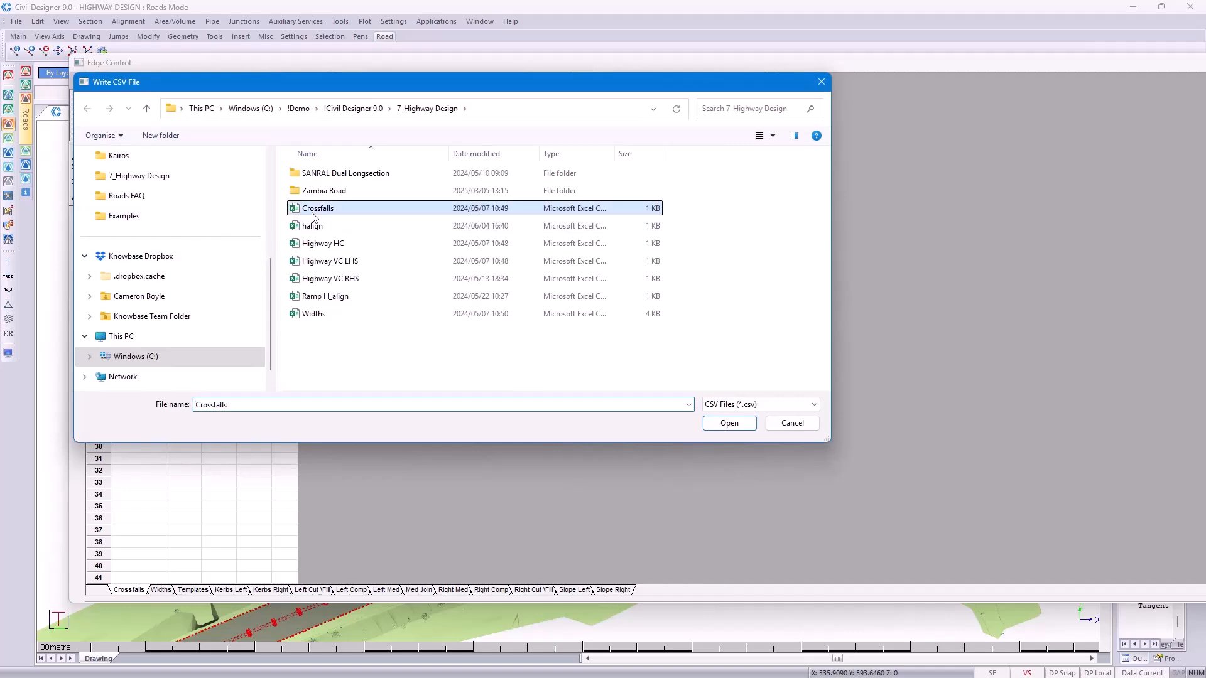
double_click(313, 213)
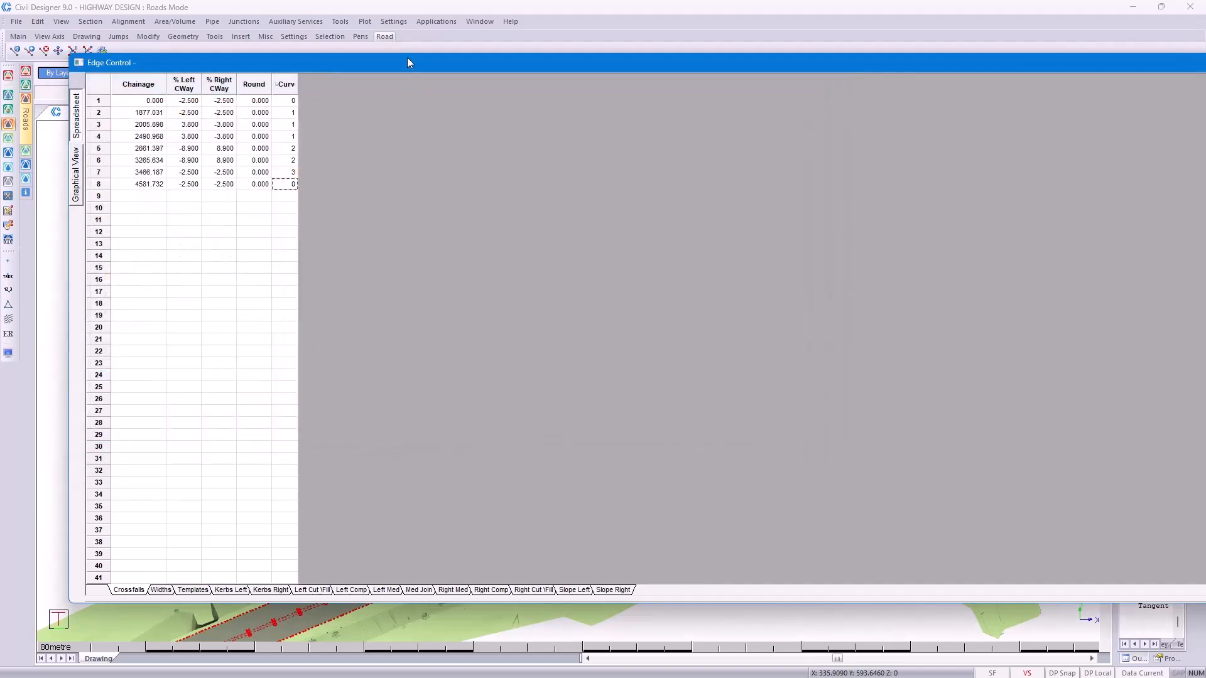
Save the edge control data and generate edge levels from chainage 0.000 to 4581.732 on the Final Design layer, subtracting kerbs
drag(408, 59, 255, 100)
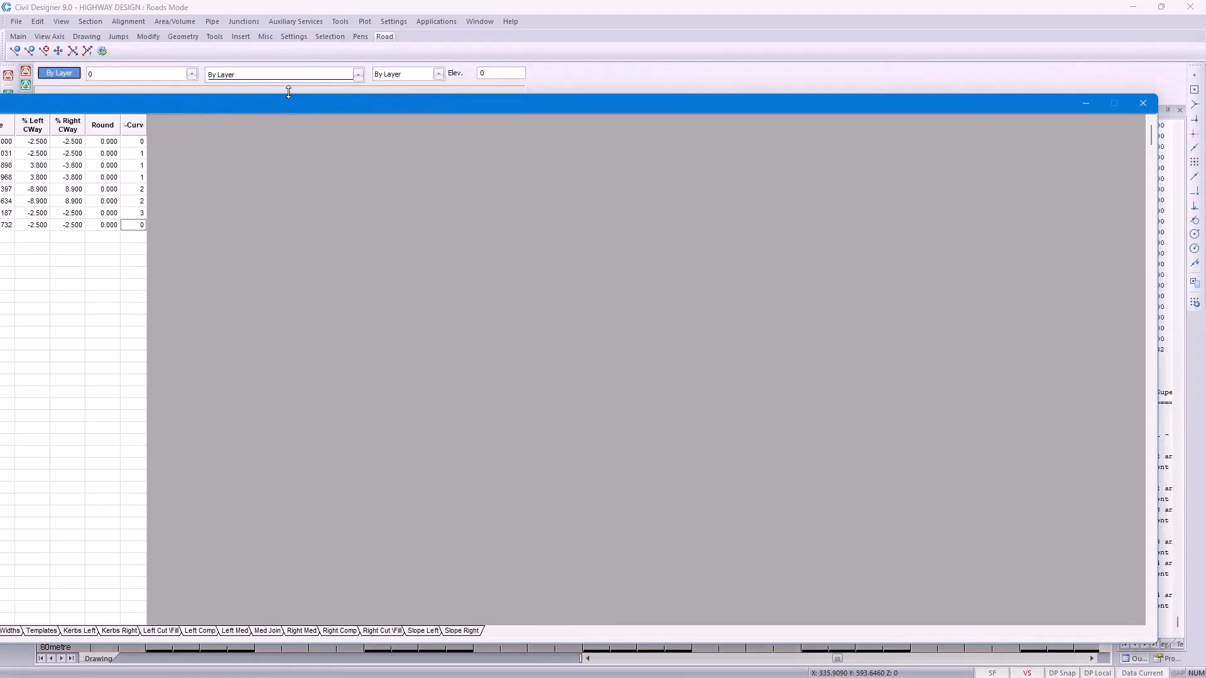
click(1143, 103)
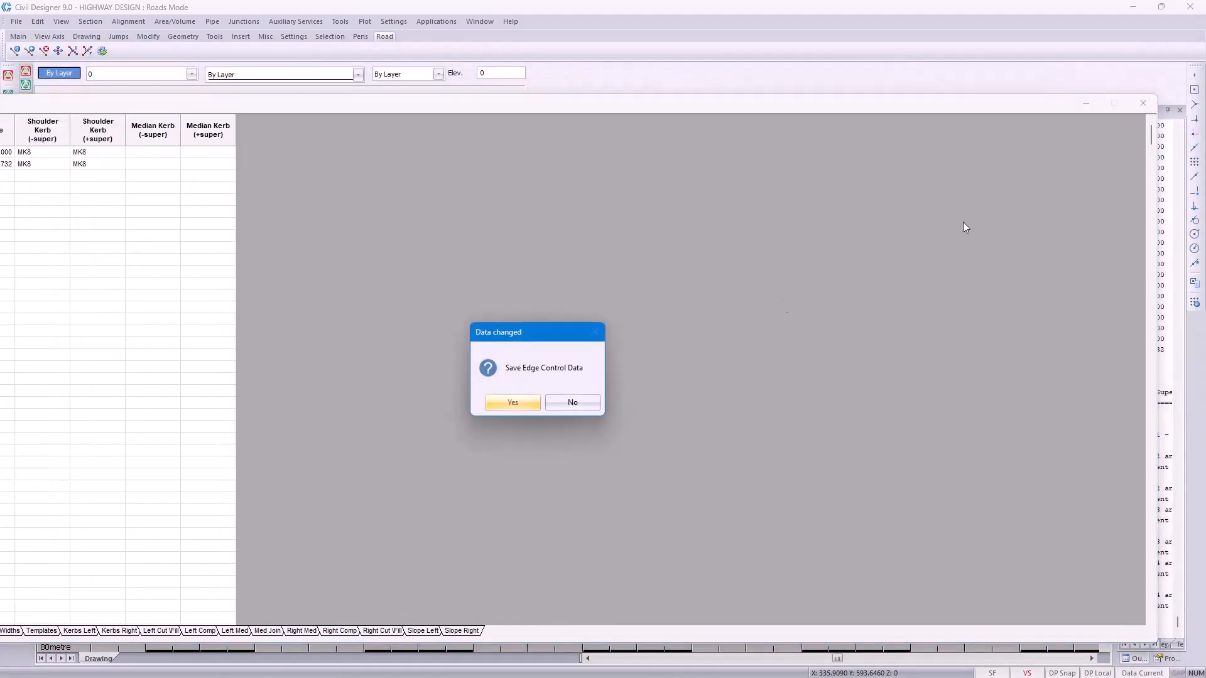
click(527, 399)
click(522, 415)
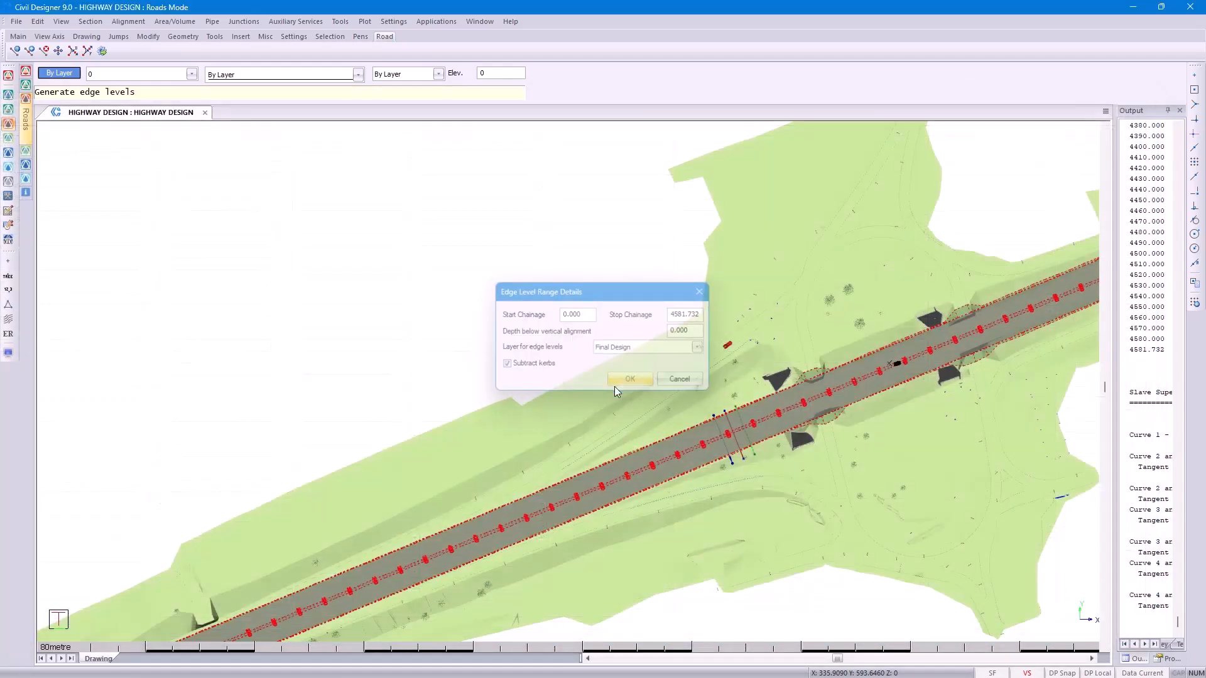
click(616, 384)
click(688, 405)
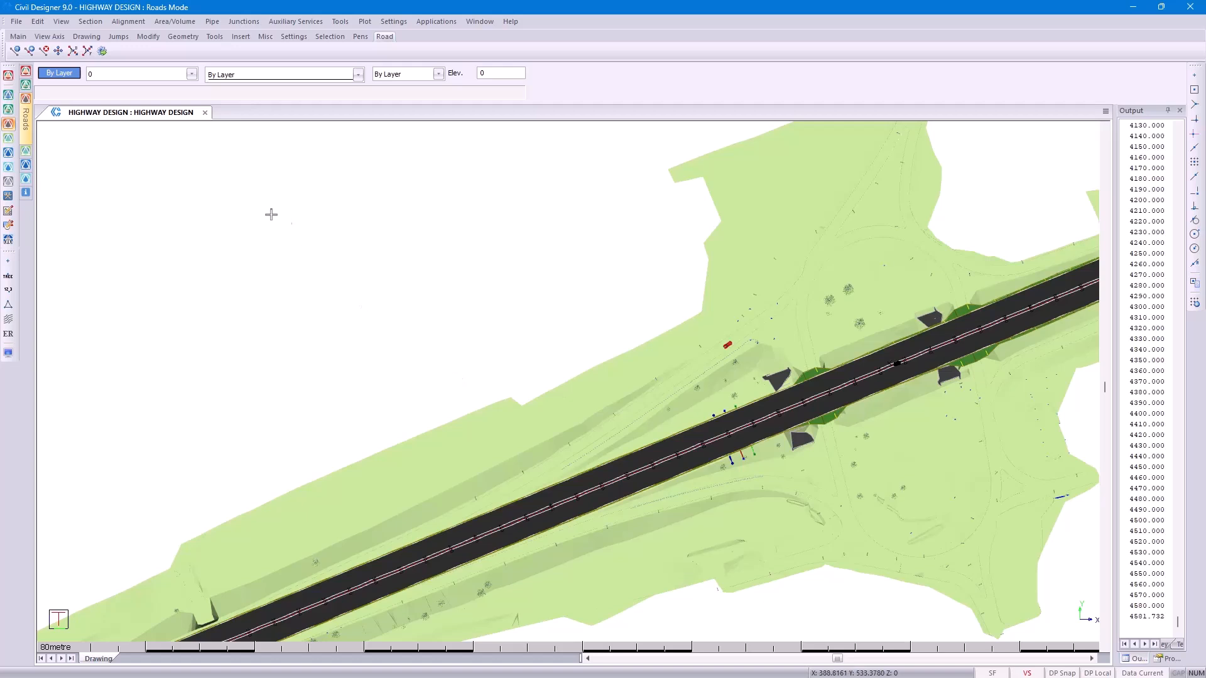
Open the superelevation of the road for editing
click(129, 22)
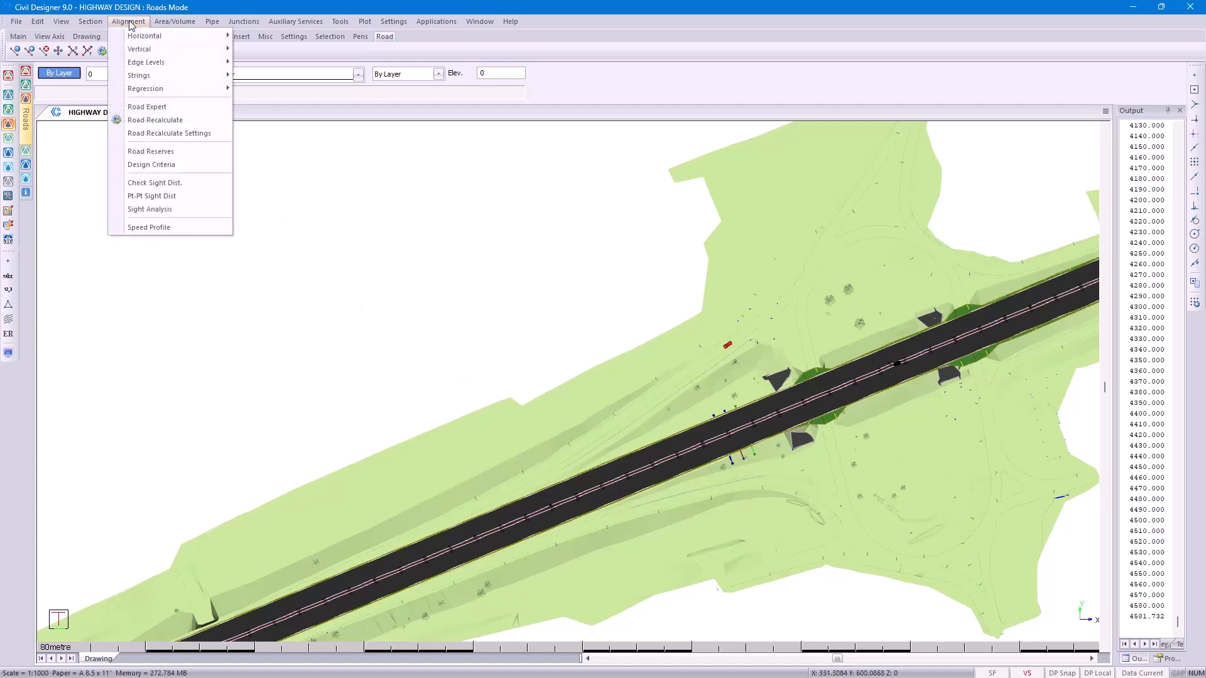
mouse_move(141, 62)
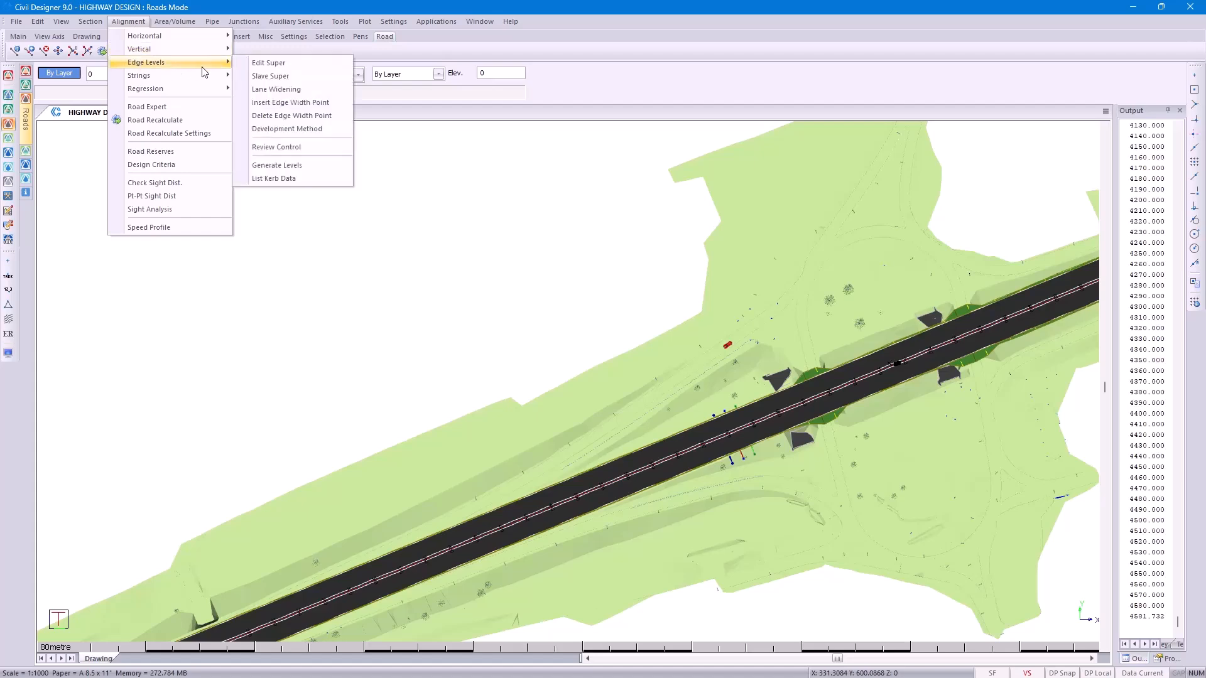
click(254, 66)
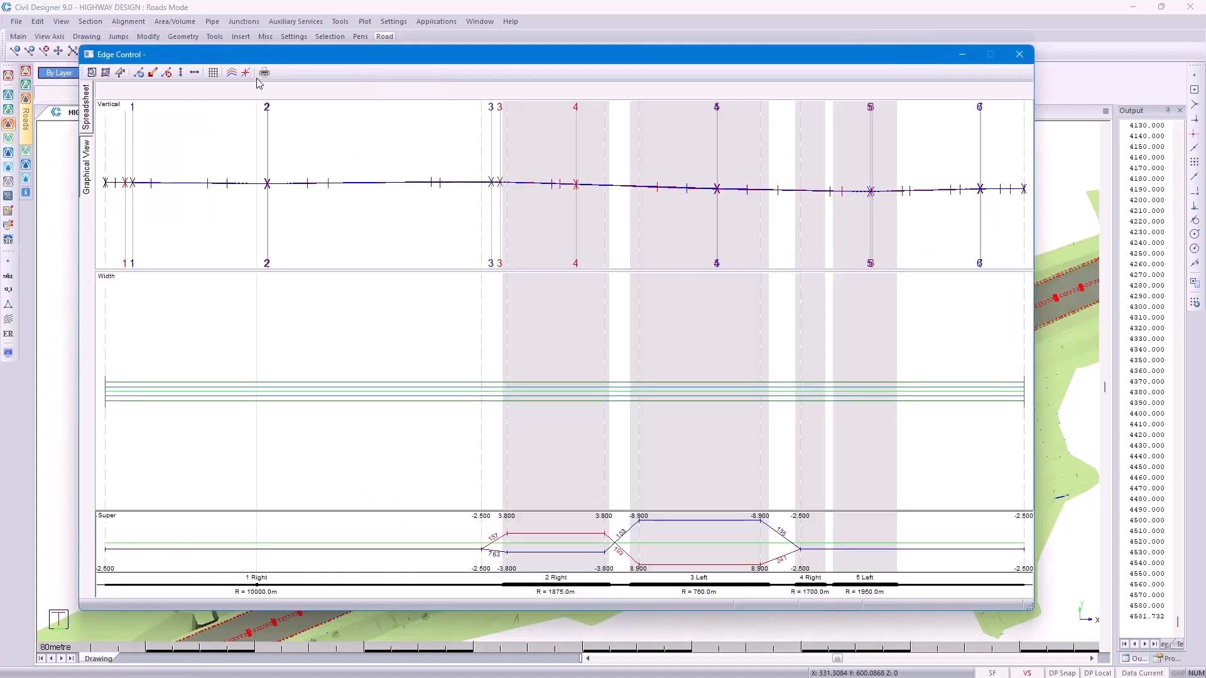
Indicate a lane widening in the width diagram from about chainage 1028 to about chainage 1482
right_click(331, 373)
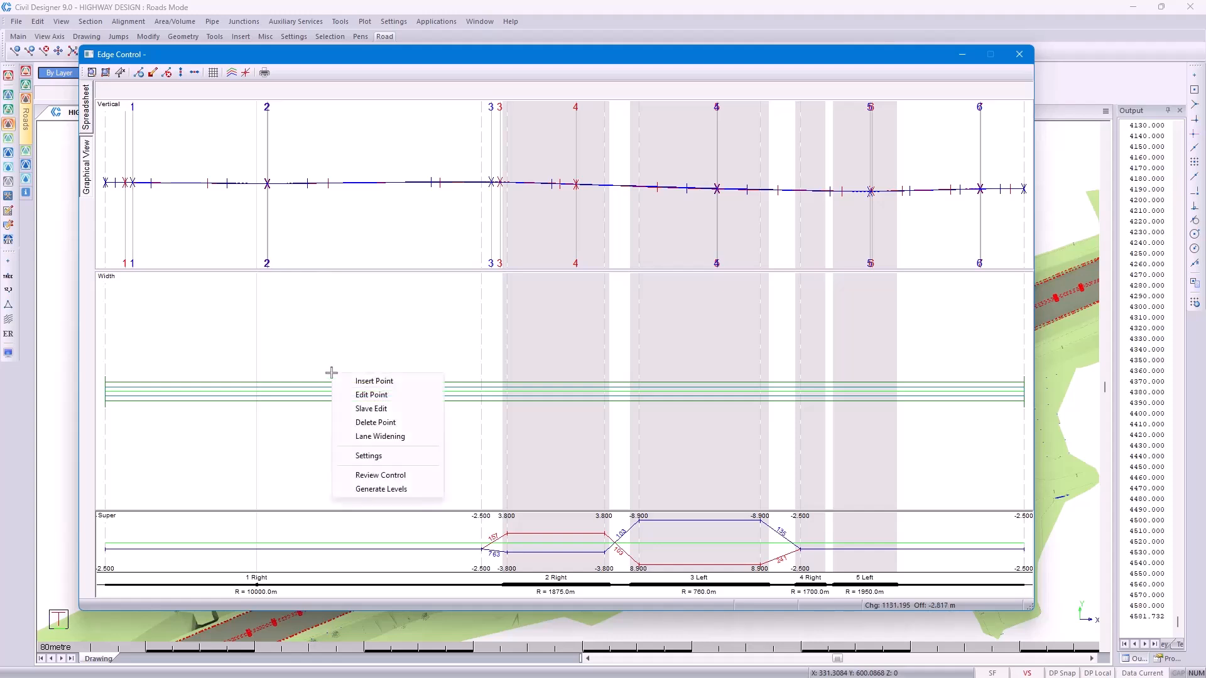
click(366, 437)
click(310, 376)
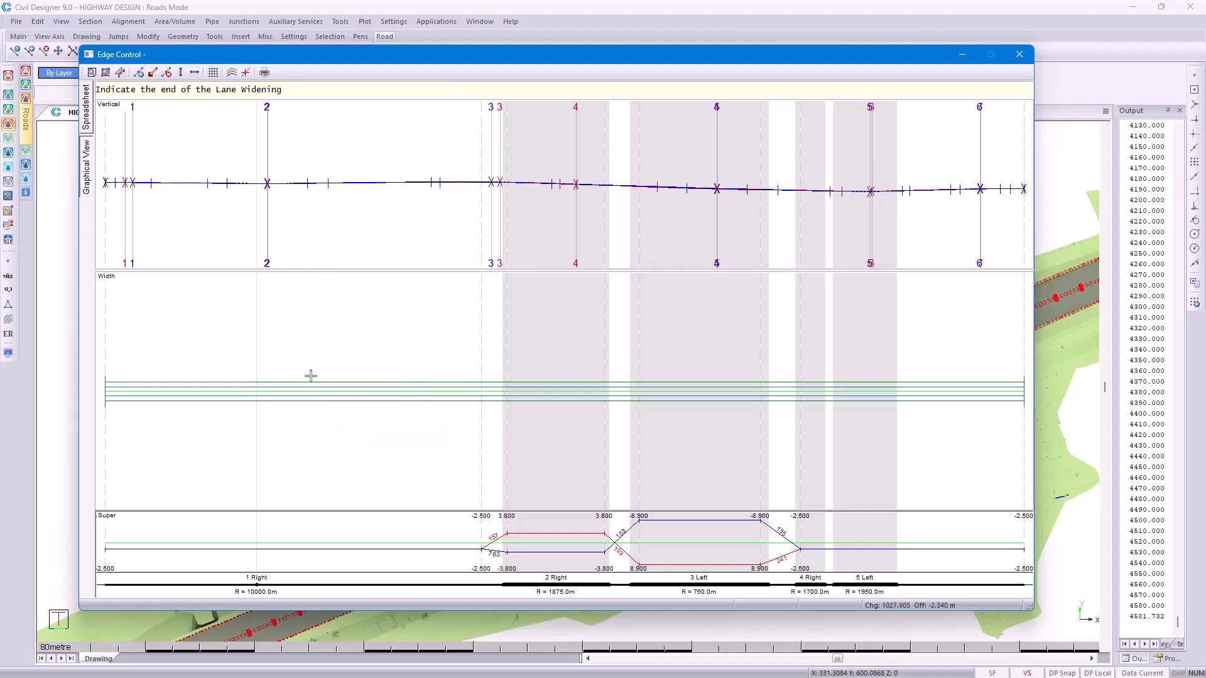
click(402, 378)
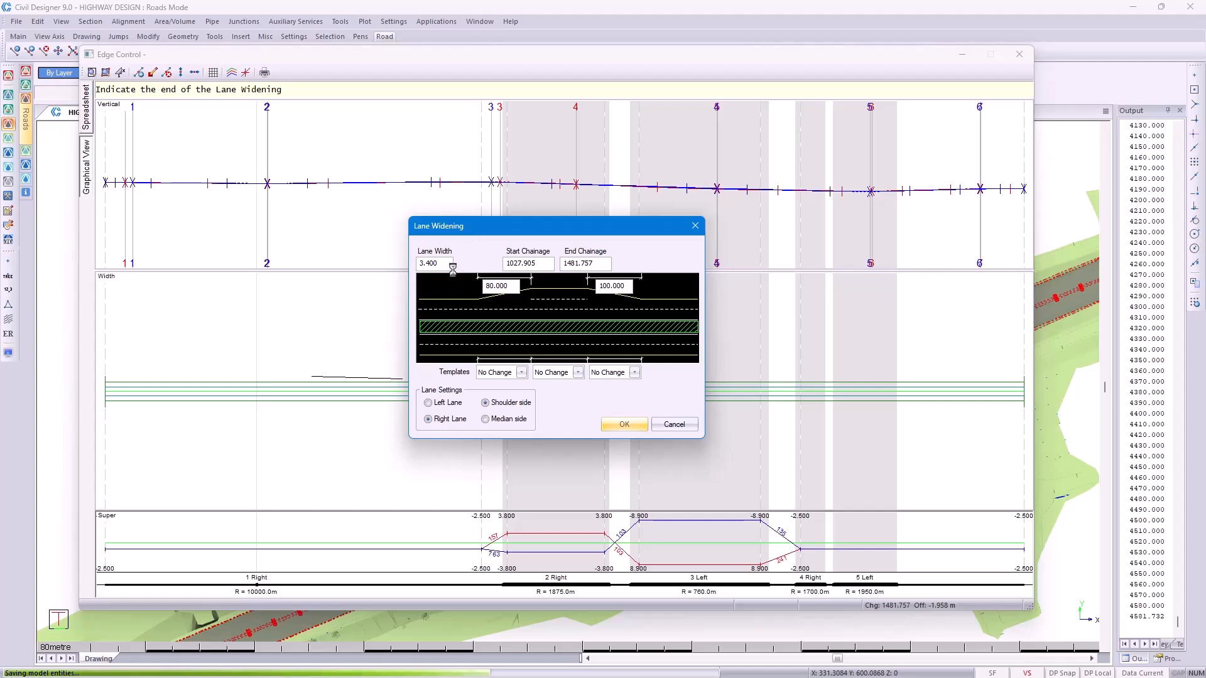
Set the widening's start chainage to 1027 and apply it to the left lane's shoulder side, with 3.400 width and 80 and 100 tapers
drag(450, 264, 401, 267)
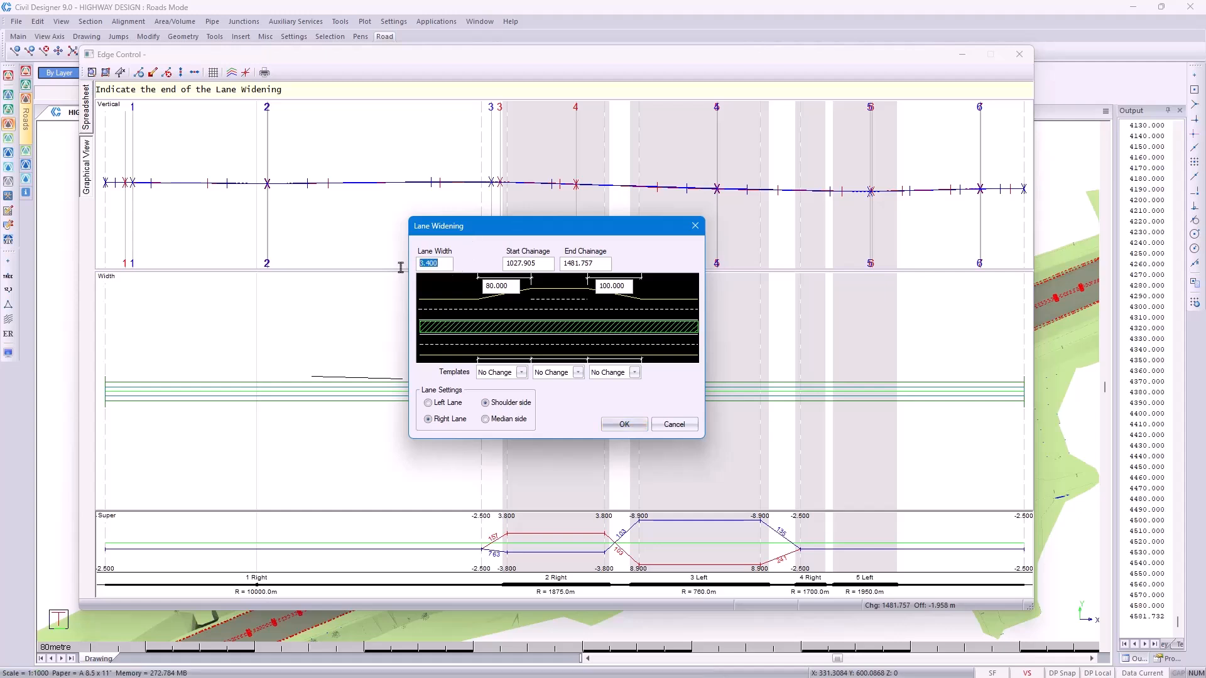
click(543, 264)
drag(535, 264, 525, 261)
key(BackSpace)
click(605, 264)
drag(510, 287, 485, 287)
click(448, 405)
click(625, 425)
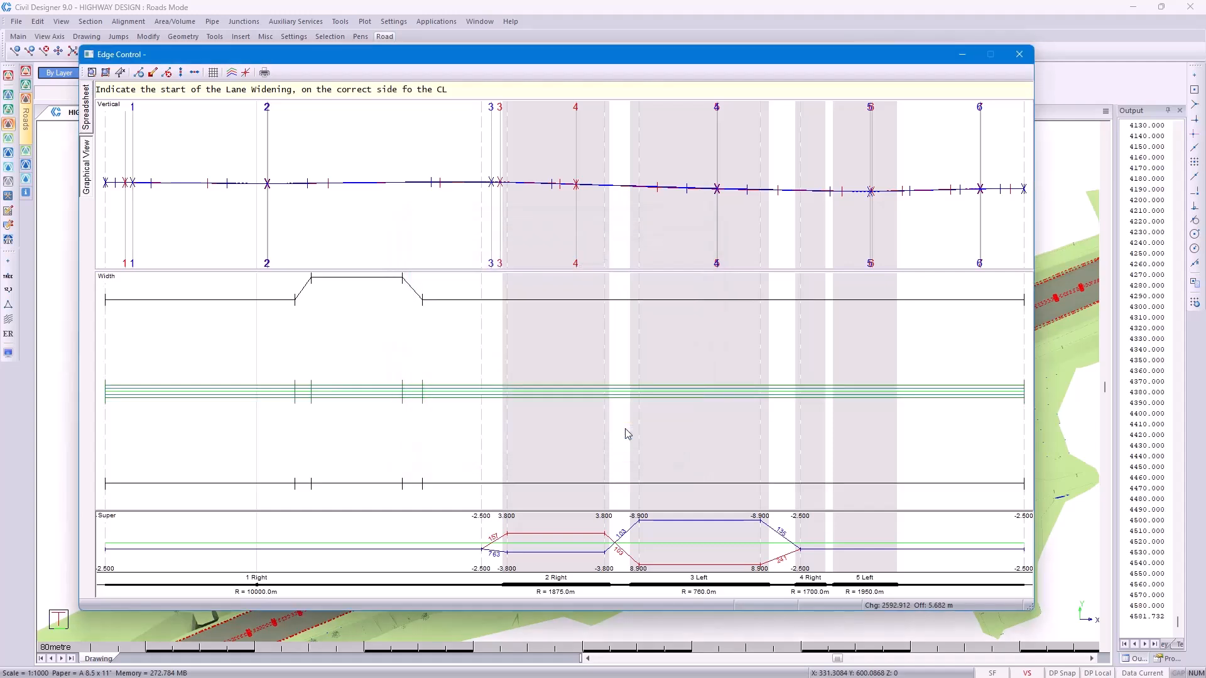
scroll(354, 367, up, 3)
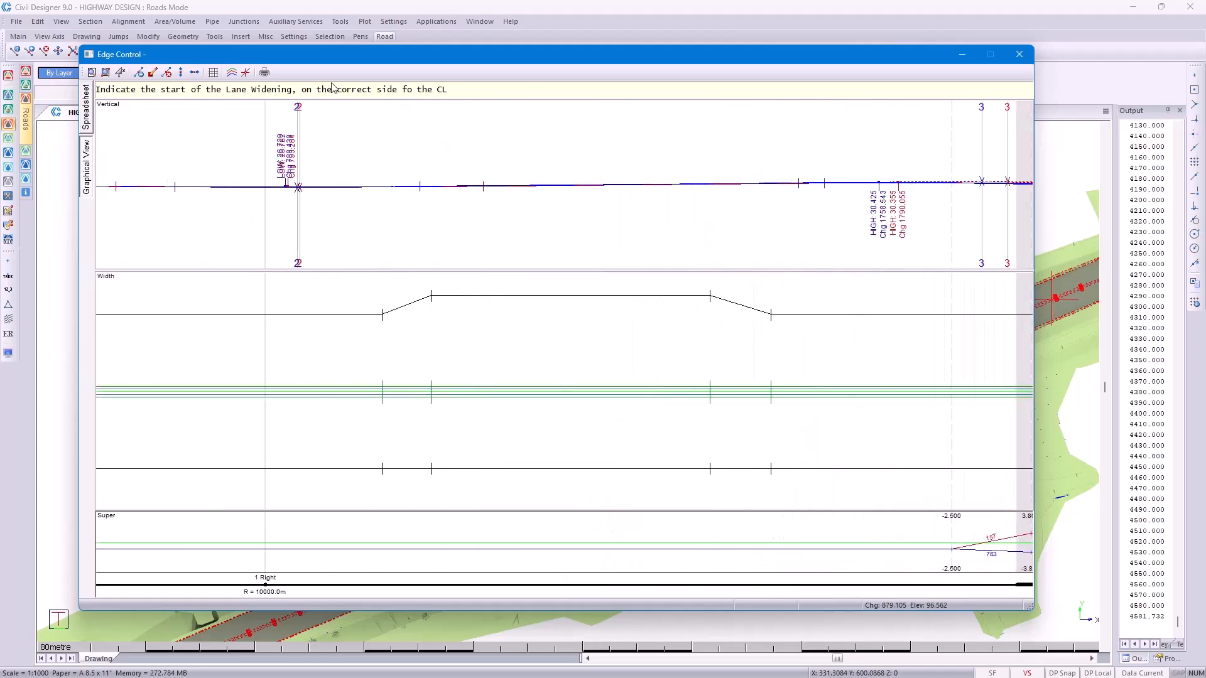
drag(317, 61, 808, 102)
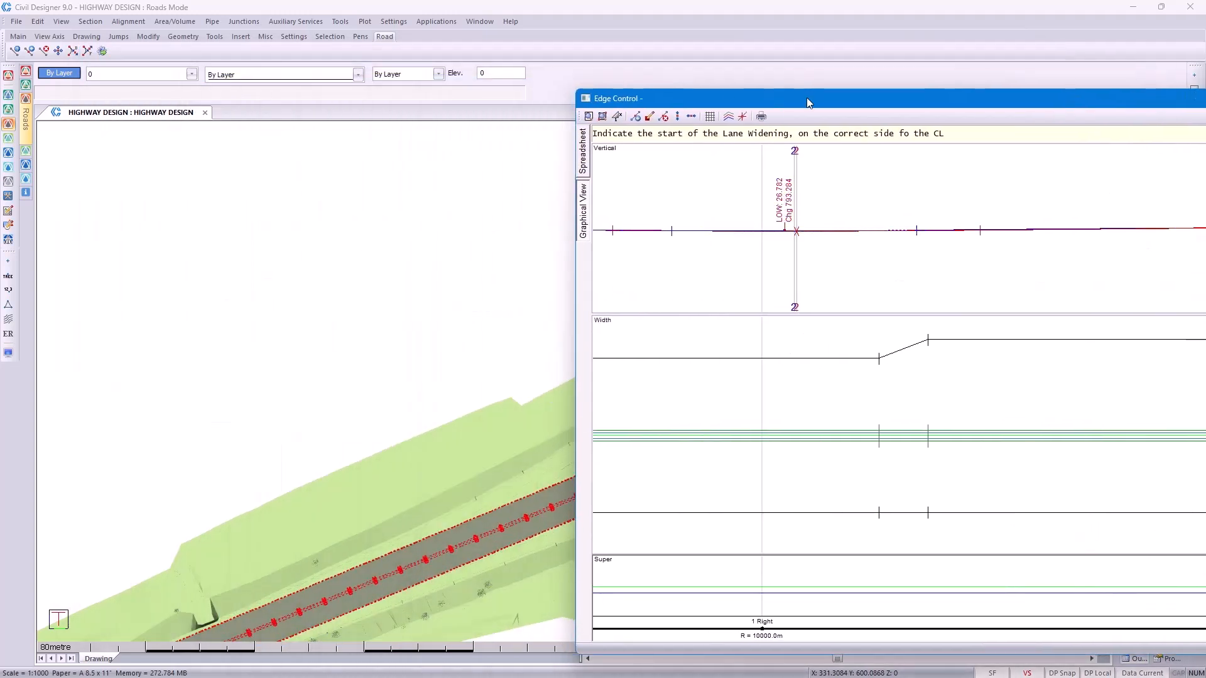
click(128, 22)
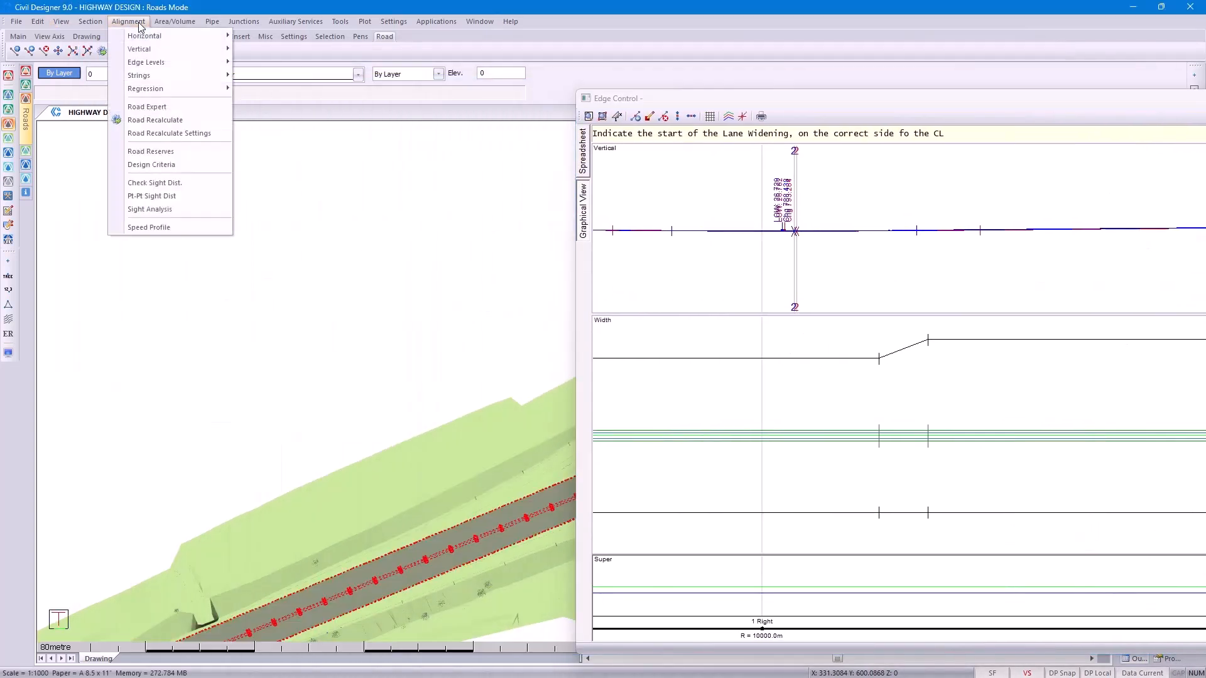
mouse_move(156, 66)
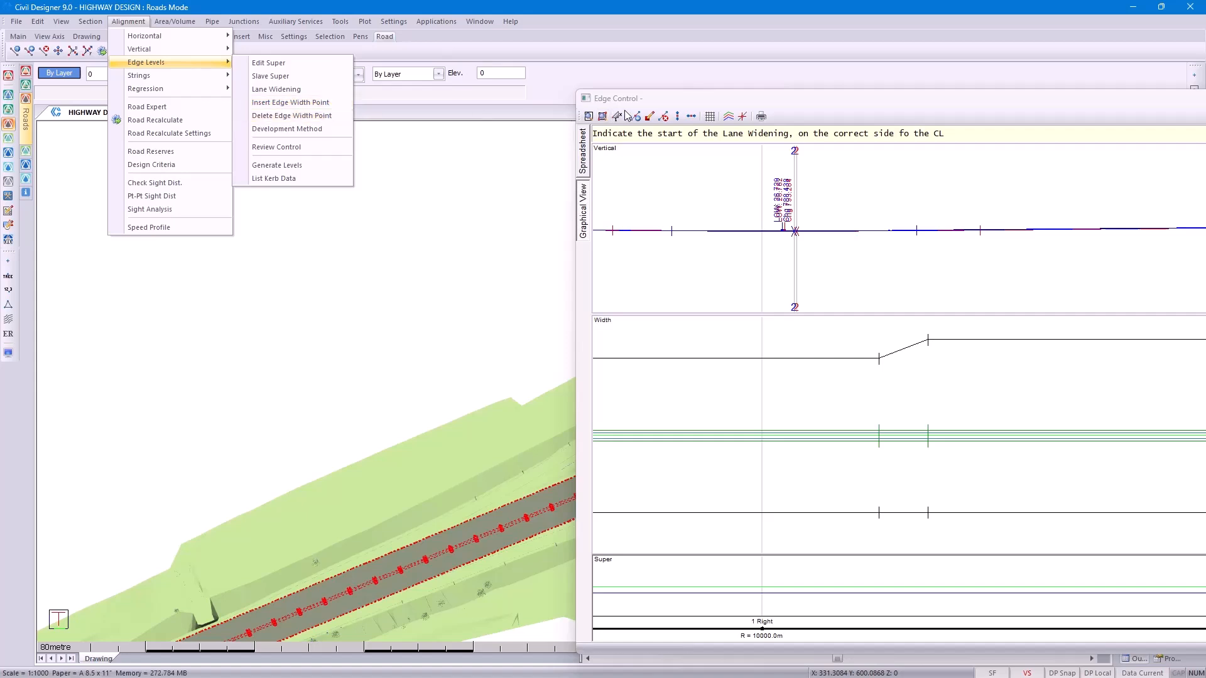
drag(685, 105, 152, 57)
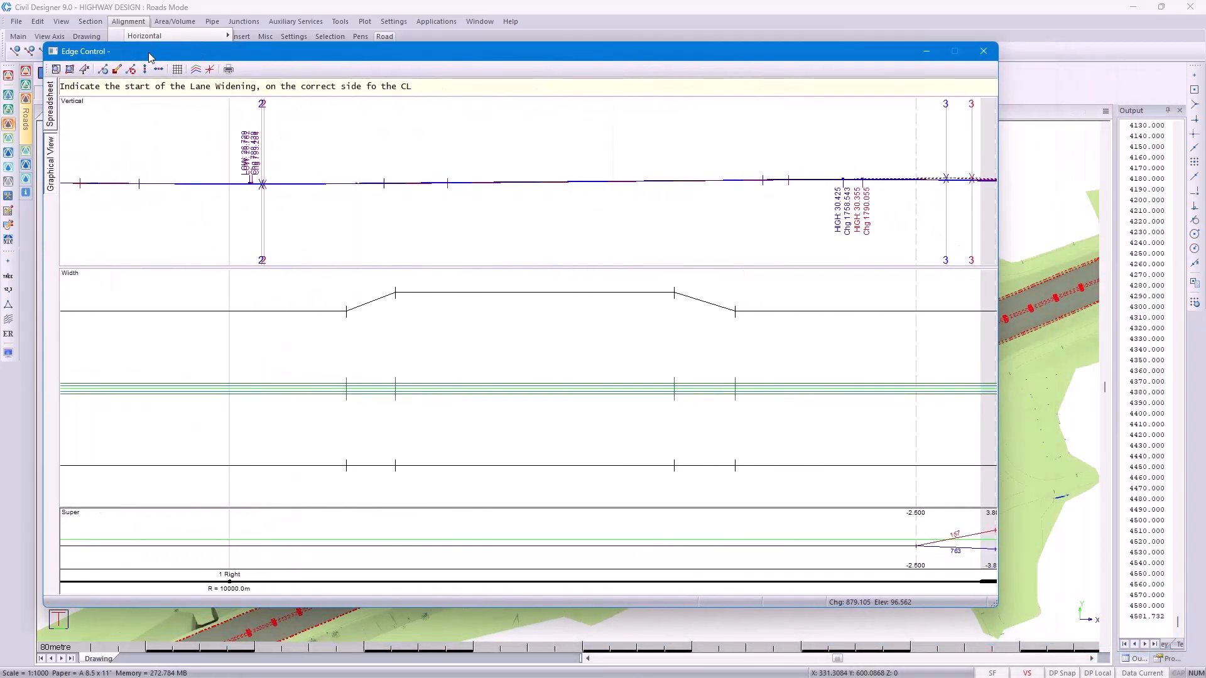
Read the Widths CSV file from the 7_Highway Design folder into the Widths sheet of the edge control data
click(49, 107)
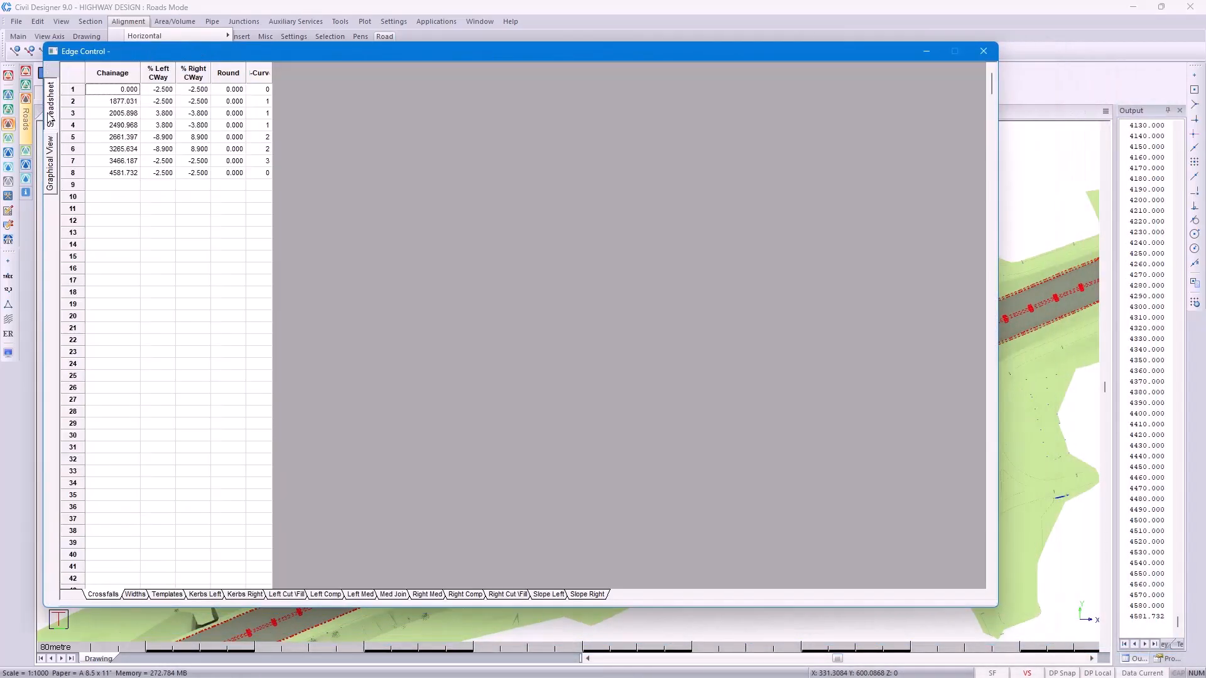
click(133, 596)
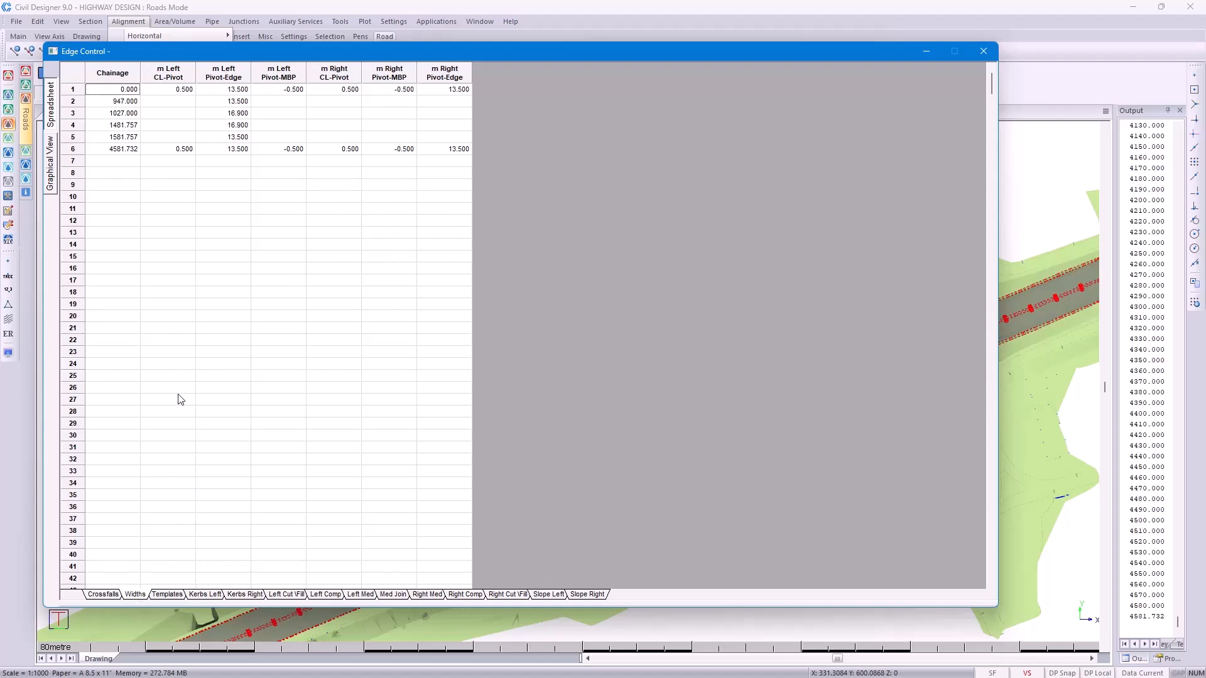
right_click(103, 95)
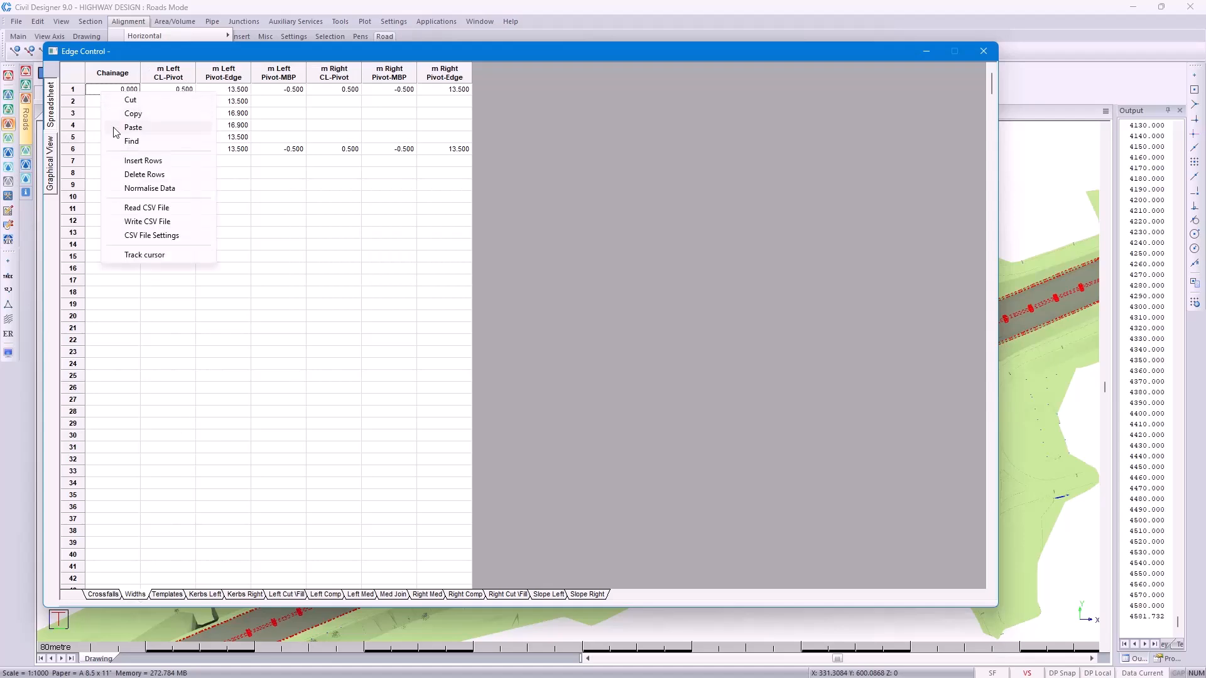
click(133, 209)
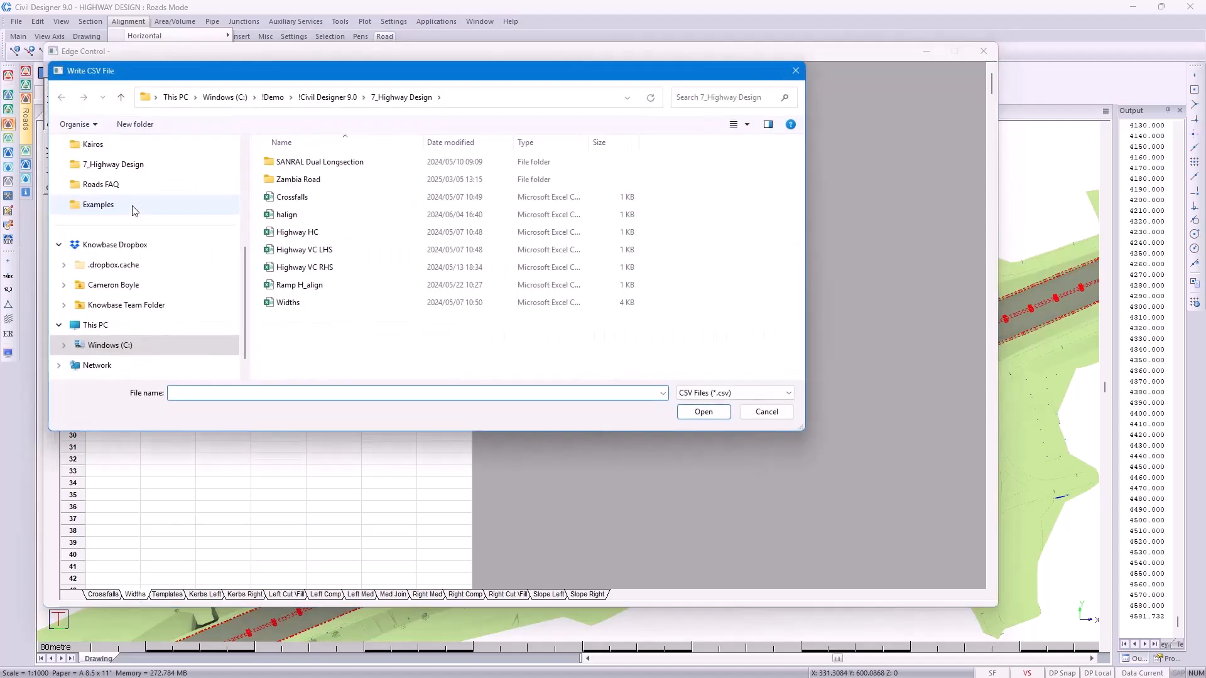
double_click(326, 304)
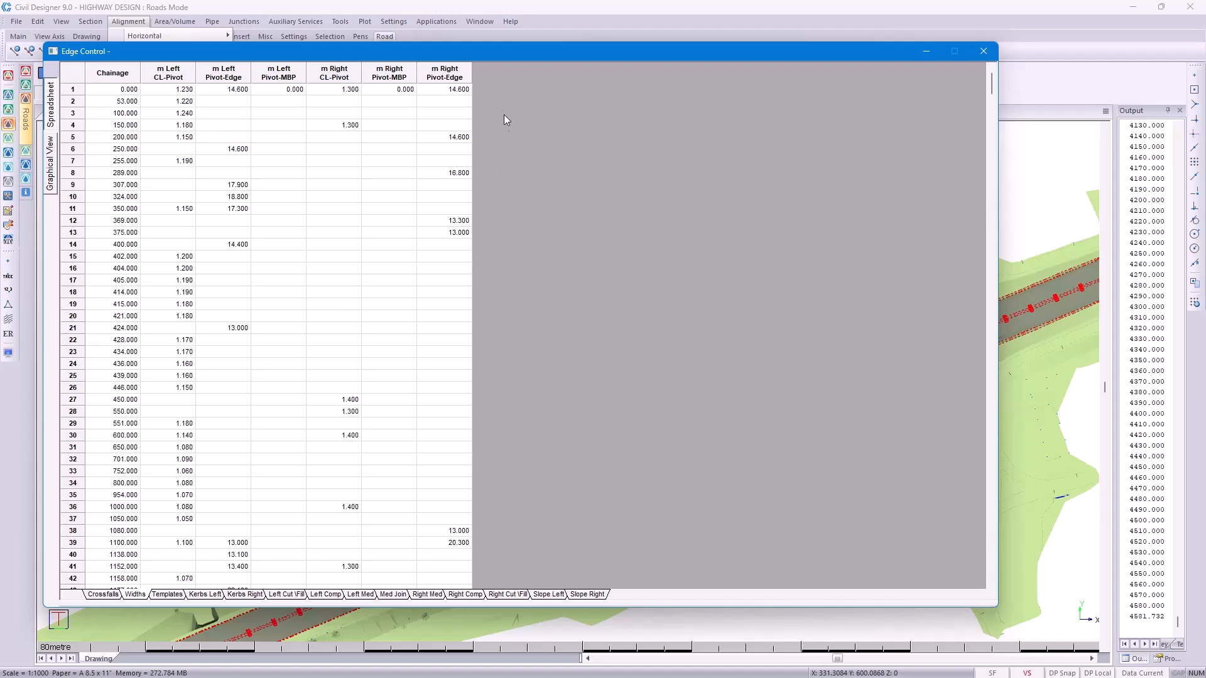
Save the edge control data and generate edge levels on the Final Design layer from its widths, superelevation and template specification for chainages 0.000 to 4581.732
drag(491, 55, 495, 135)
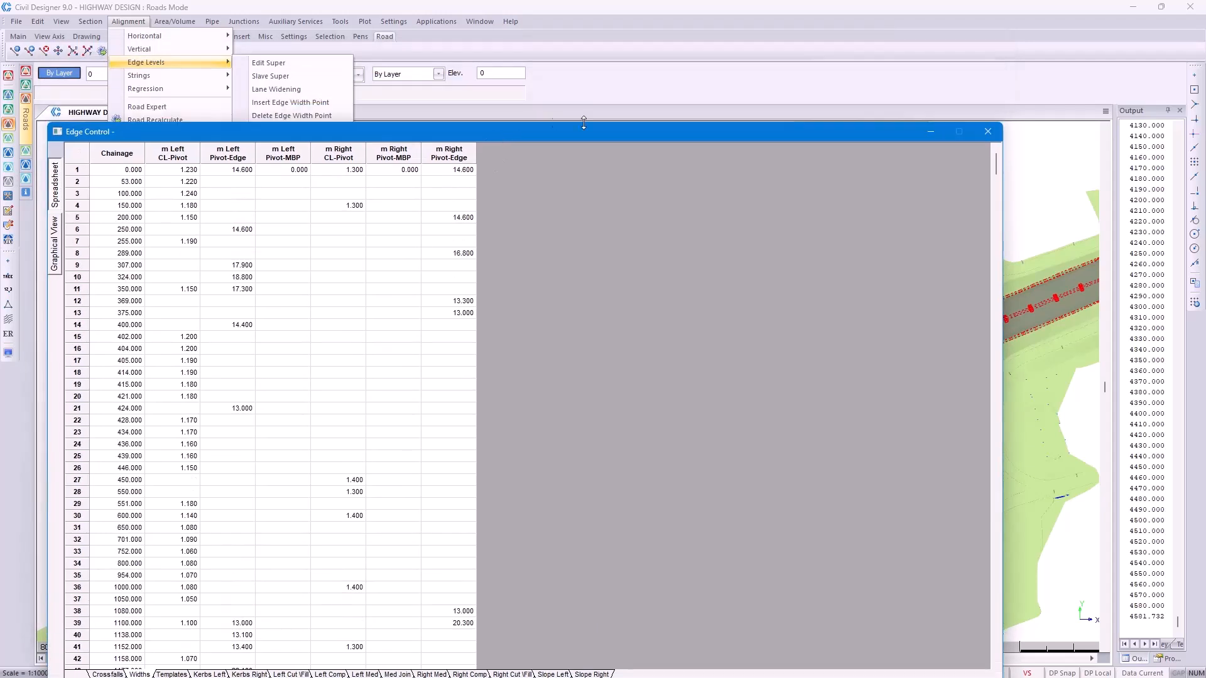
click(986, 136)
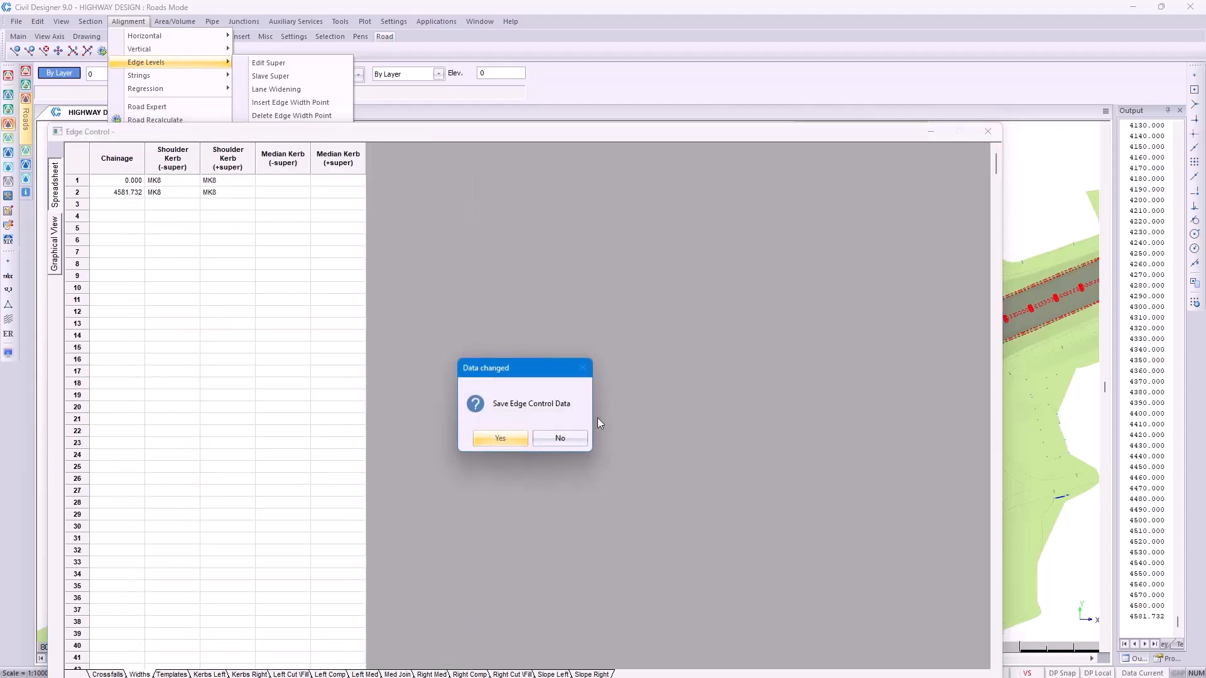
click(501, 438)
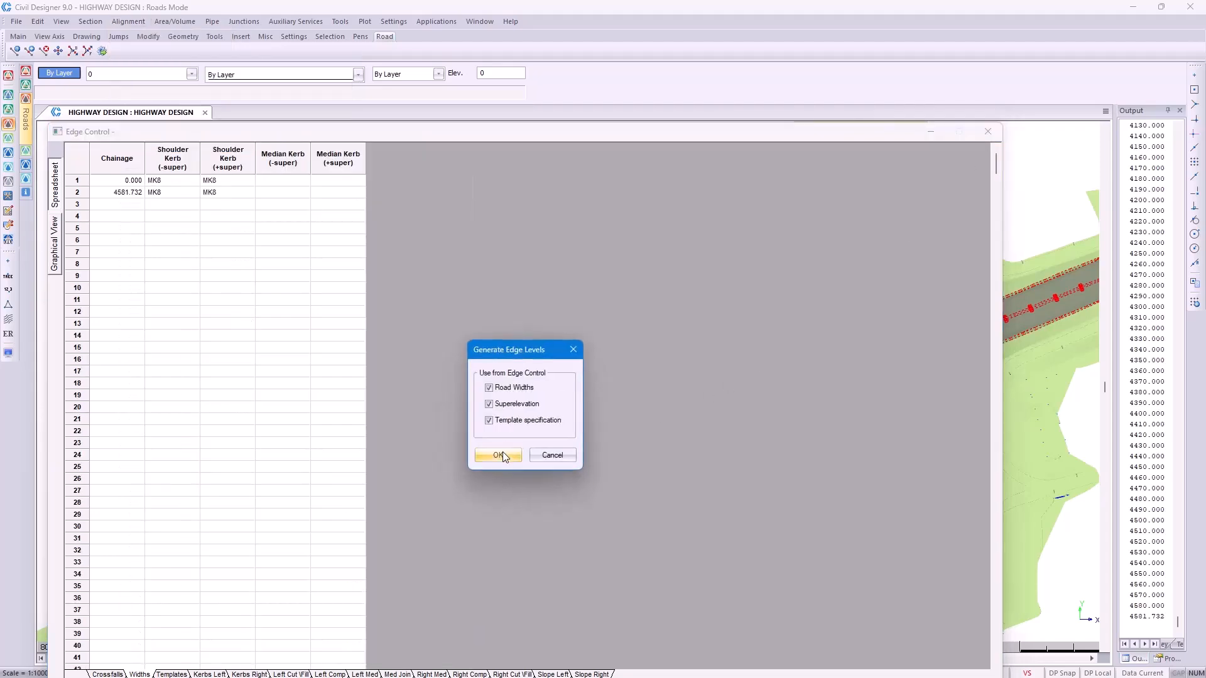
click(503, 451)
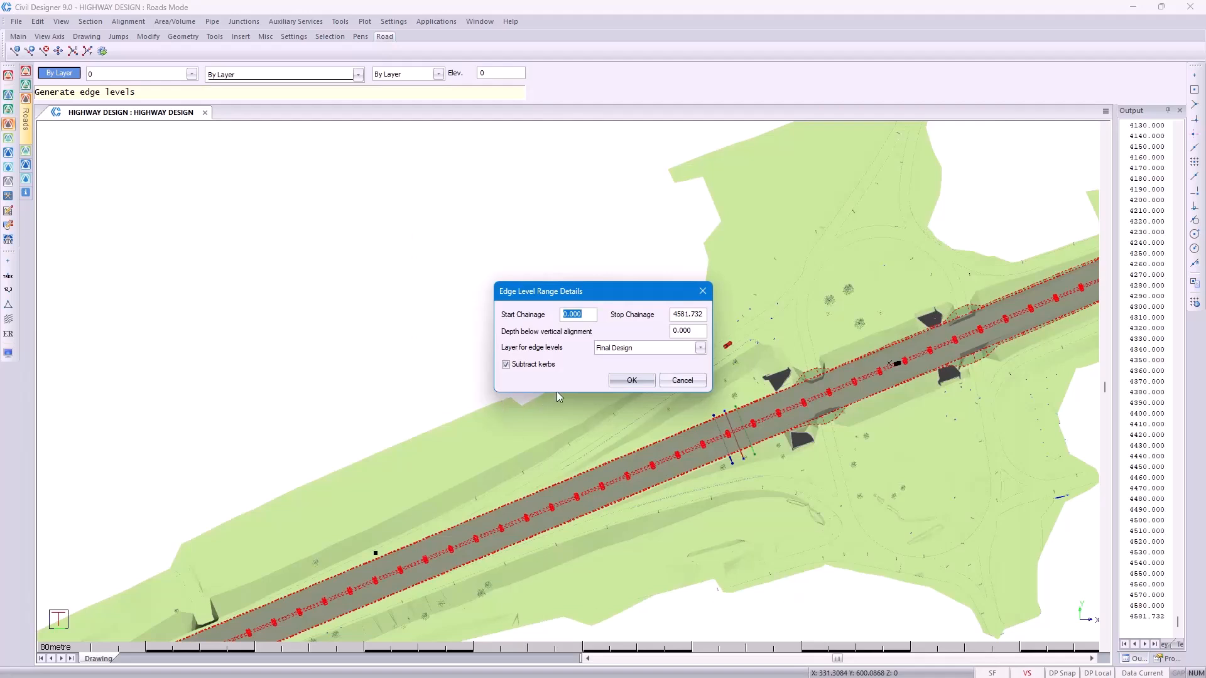
click(632, 380)
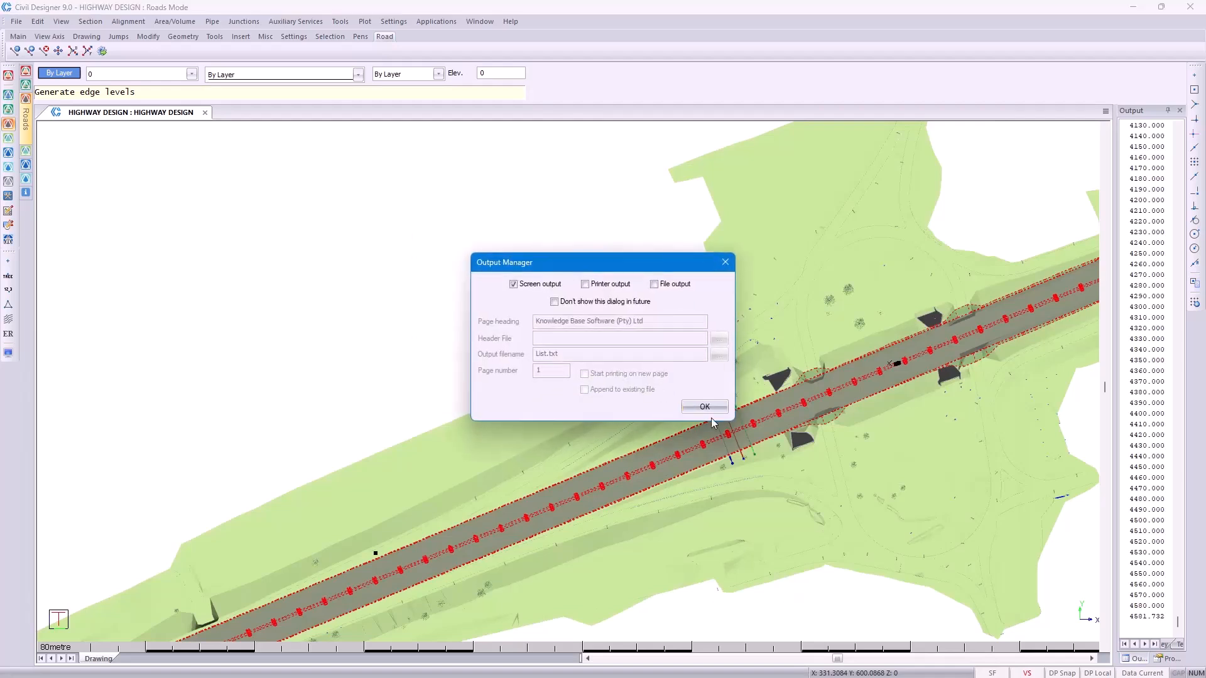
click(703, 407)
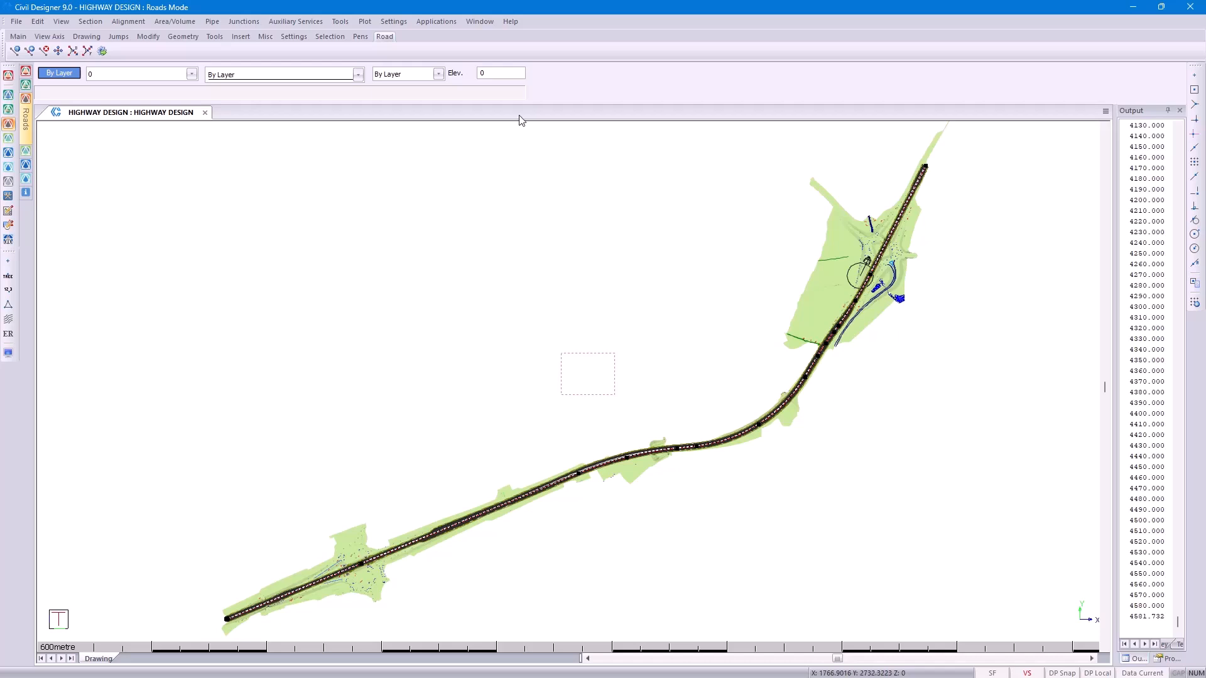
Start generating a plot set with Road Composite.sh9 from the 7_Highway Design folder as the sheet file
click(367, 21)
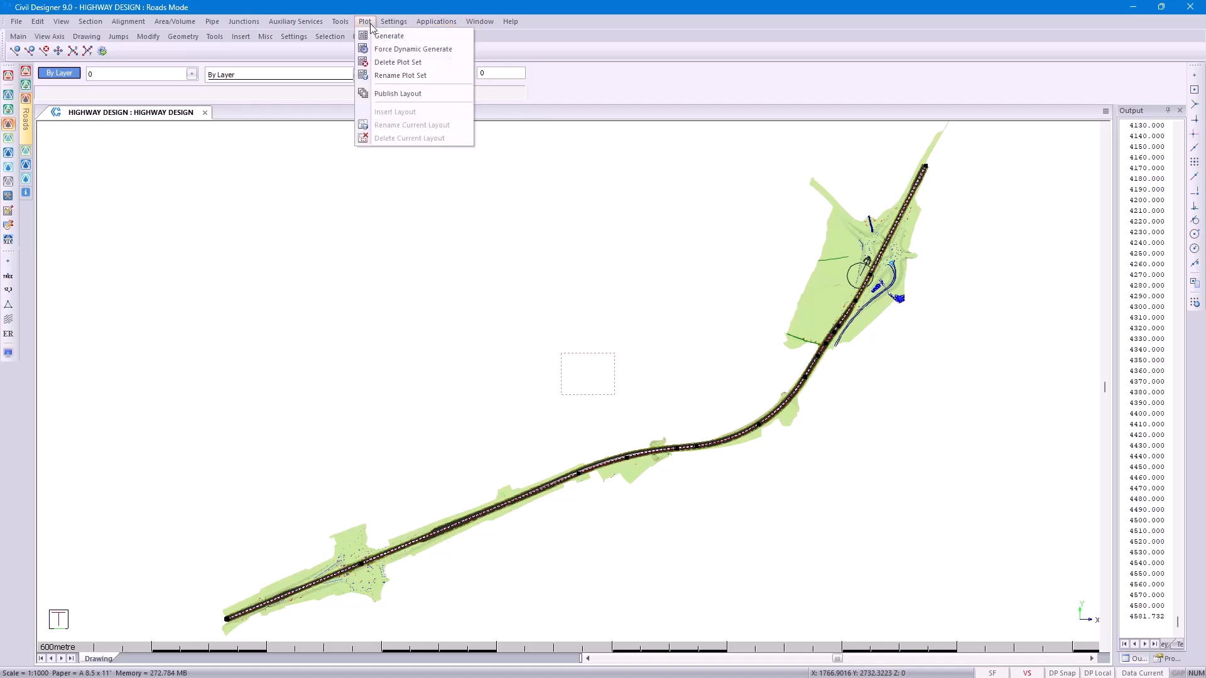
click(381, 36)
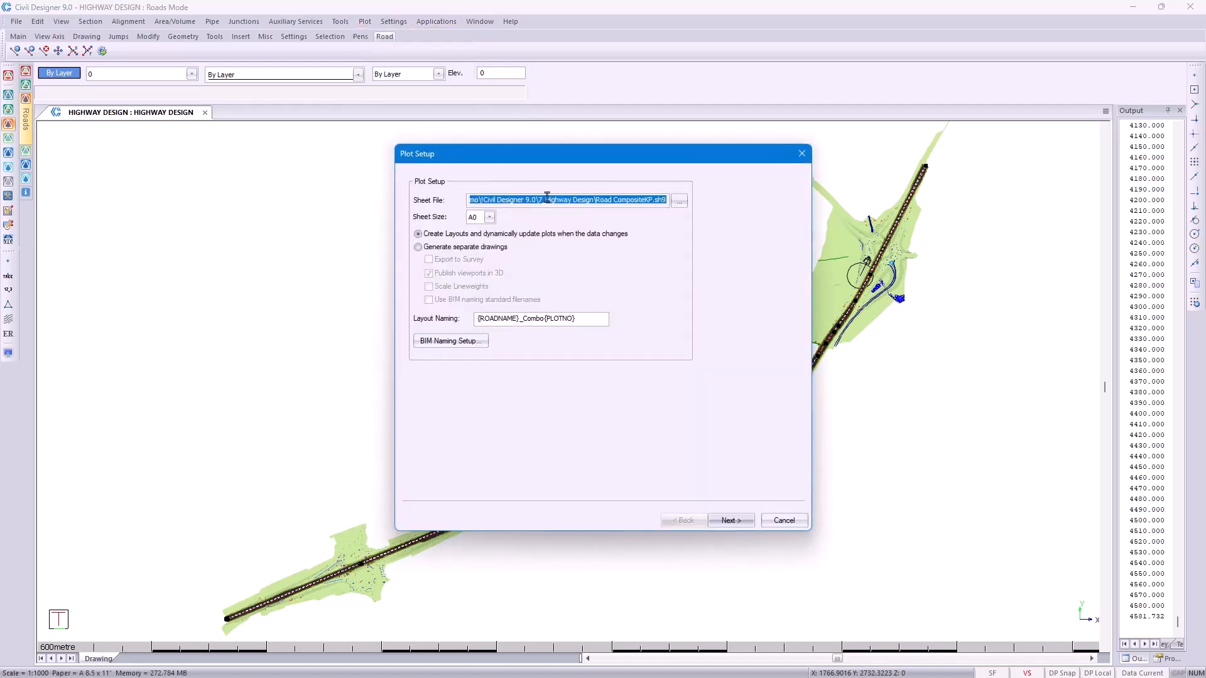
click(679, 201)
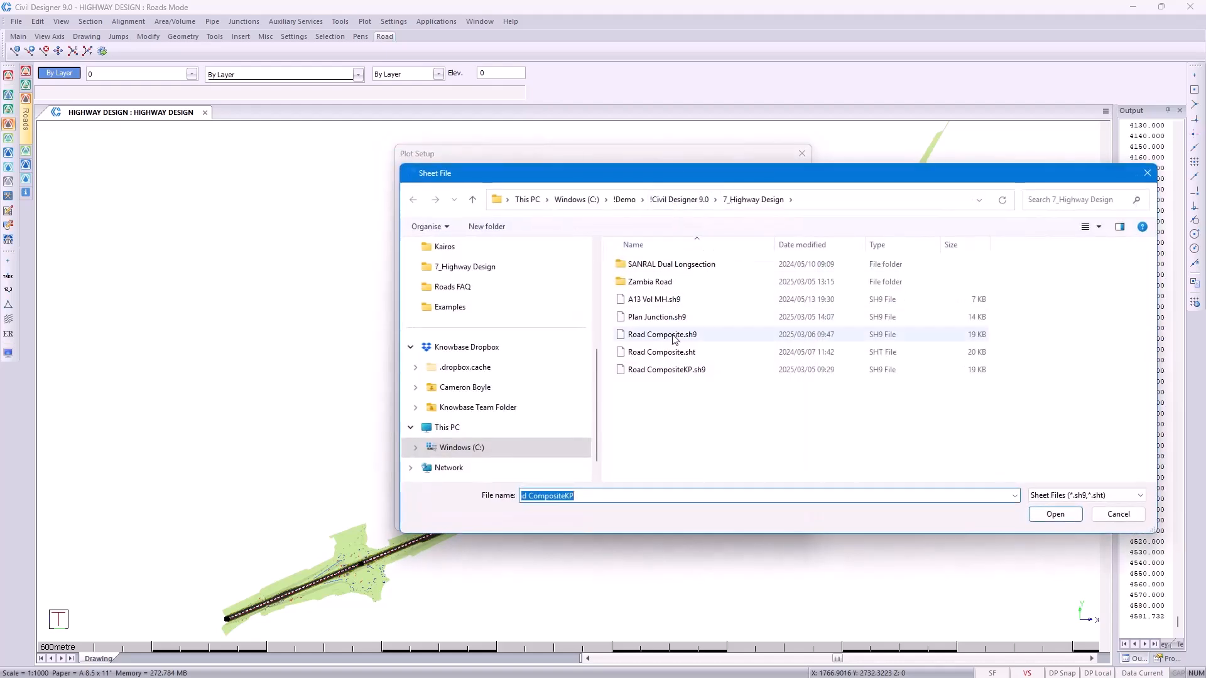
double_click(674, 335)
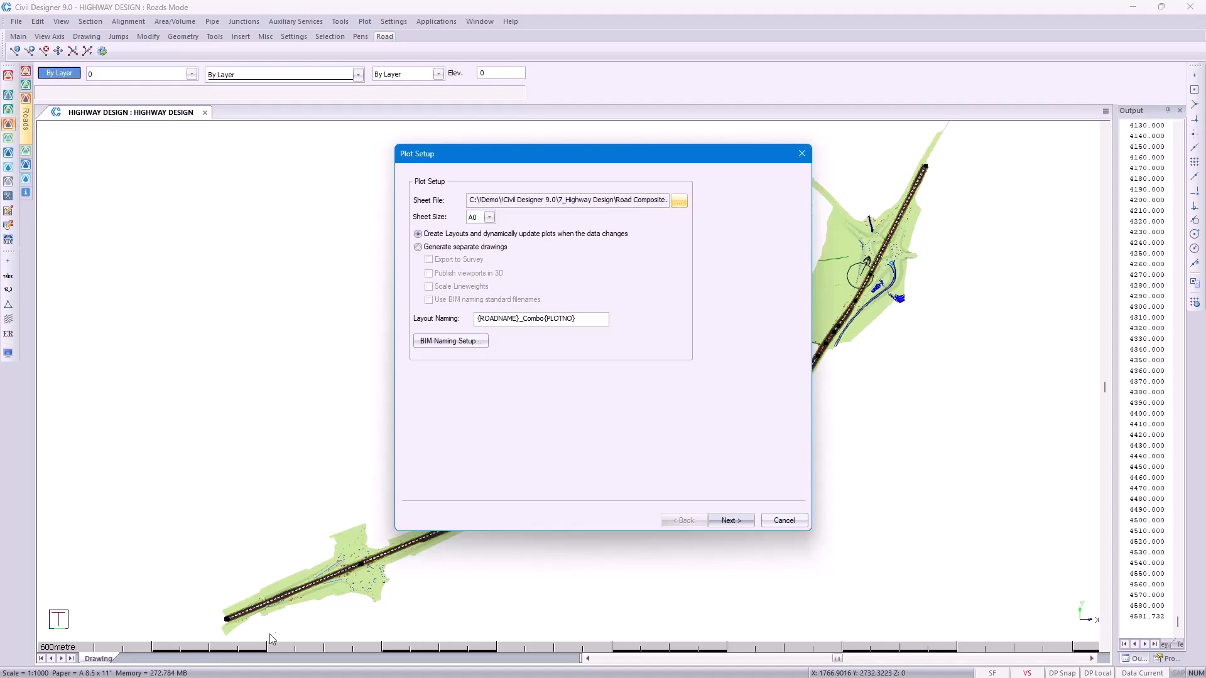
Accept the A0 dynamic layout setup, the road long section setup and the cross section setup for the full chainage range
click(726, 522)
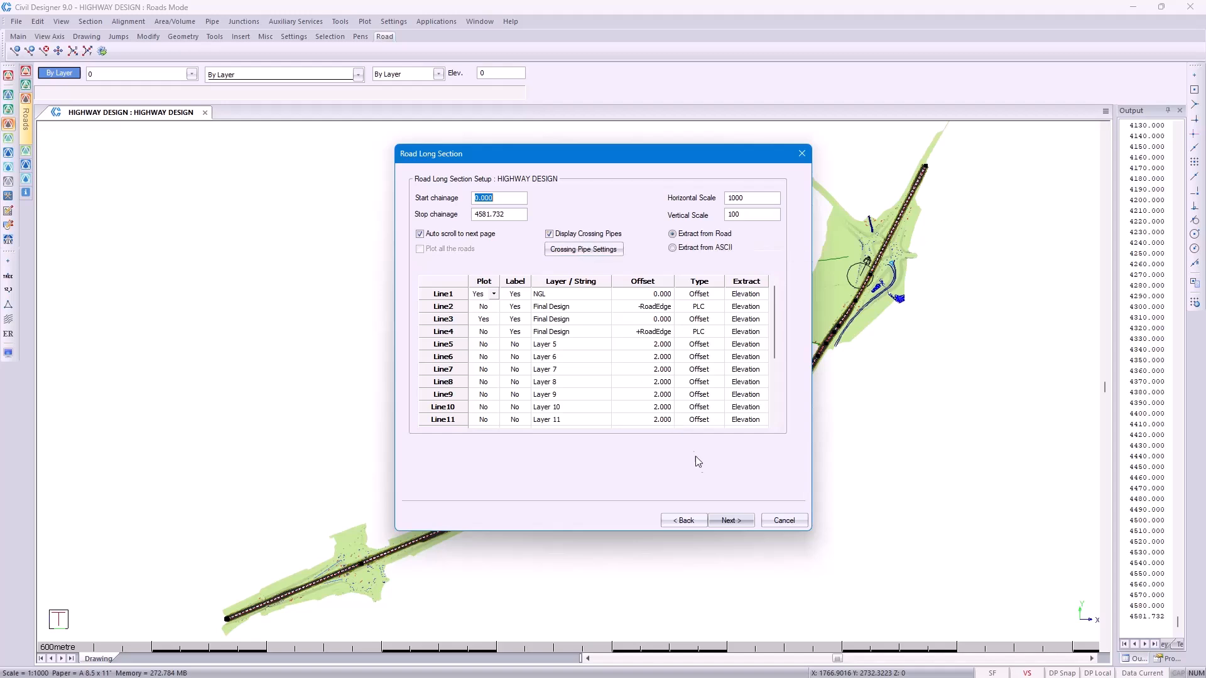
click(747, 521)
click(747, 522)
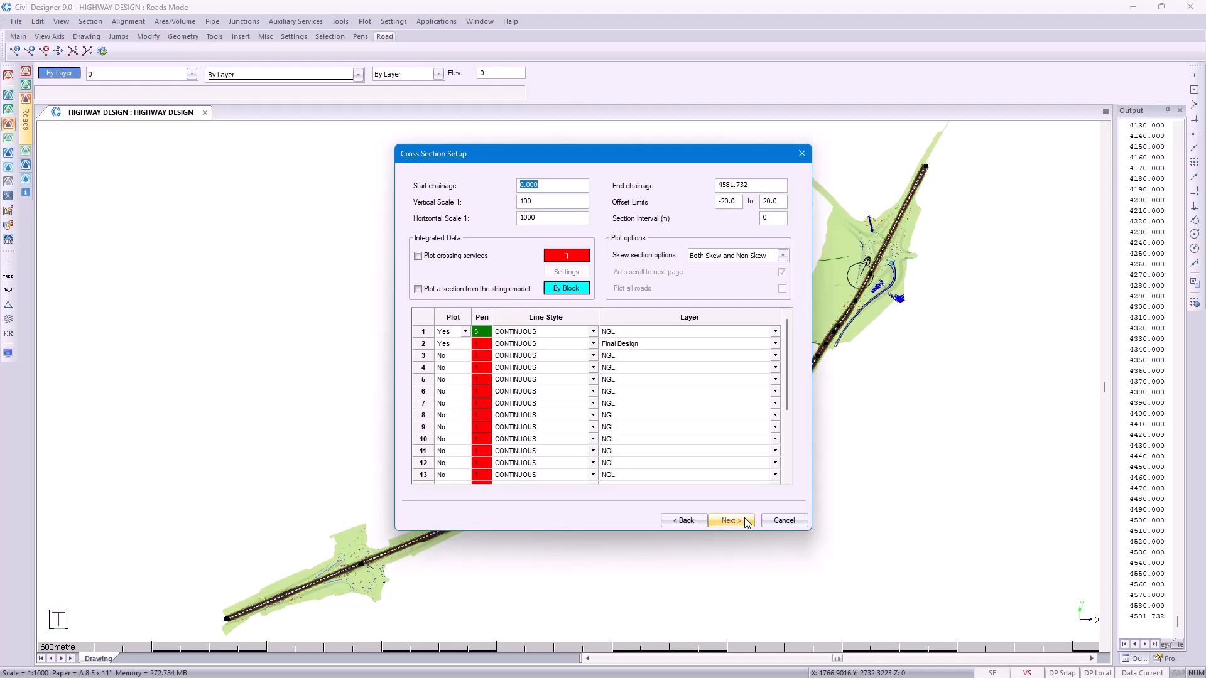
click(746, 522)
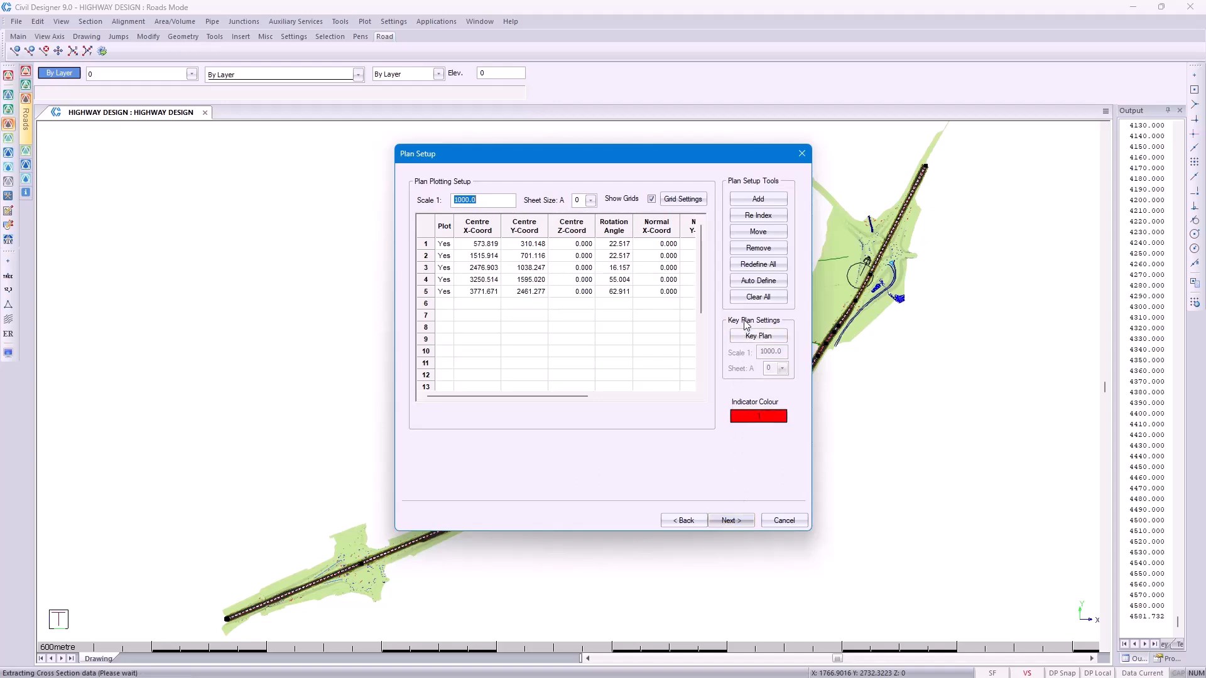
Clear the existing plan plots and automatically define new ones along the alignment with a 50.000 overlap for chainages 0.000-4581.732
click(752, 299)
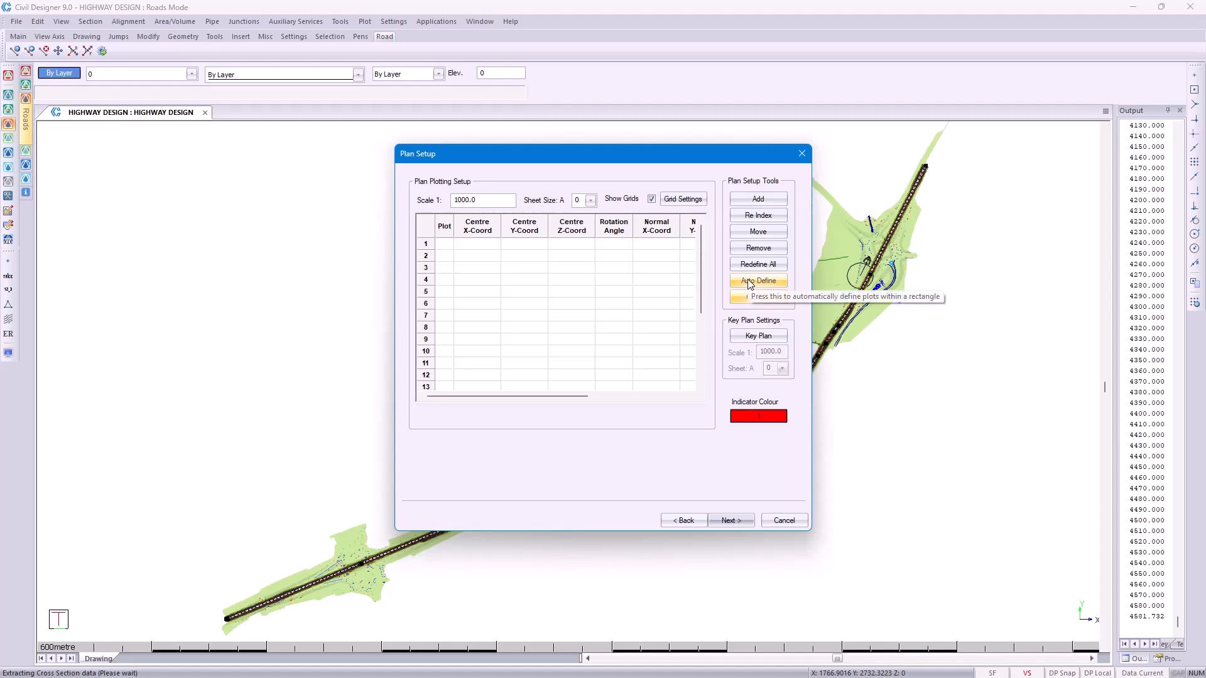
click(750, 284)
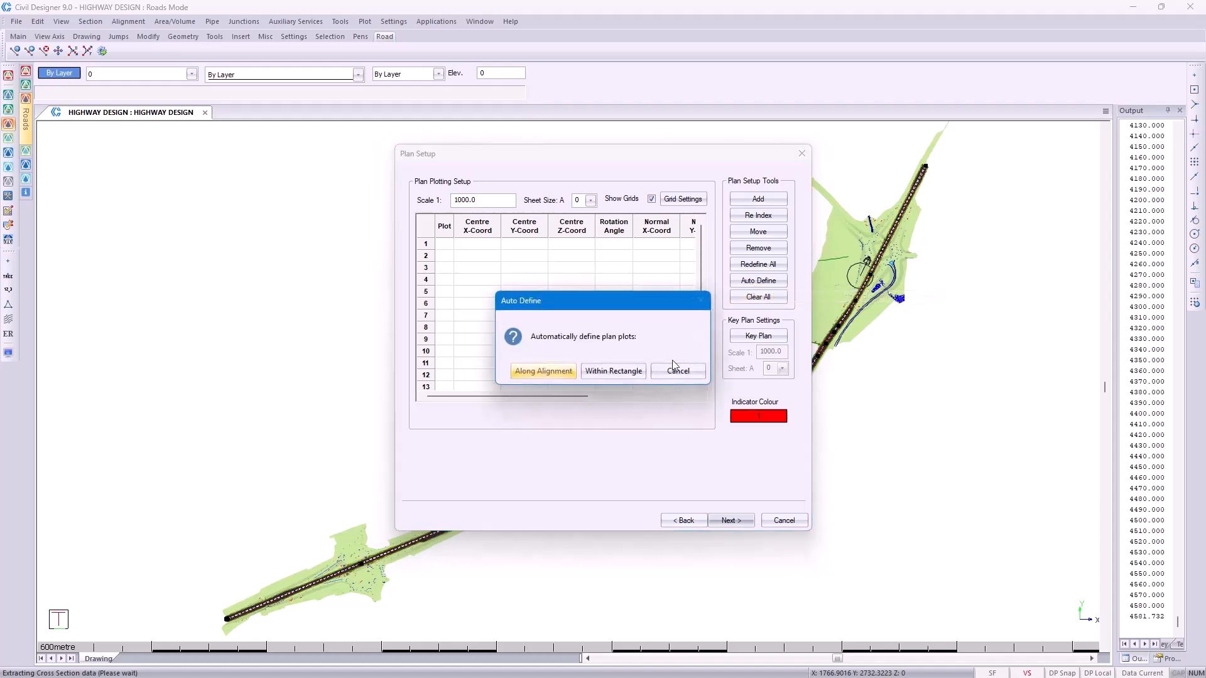
click(542, 371)
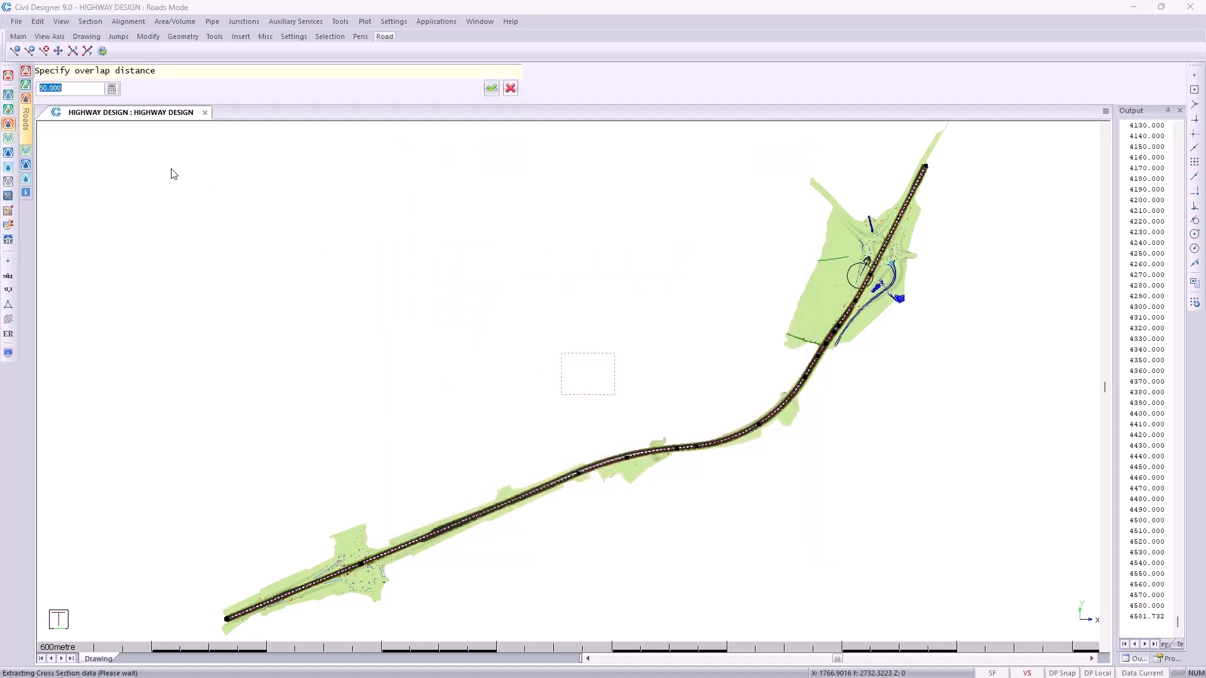
click(75, 88)
click(491, 89)
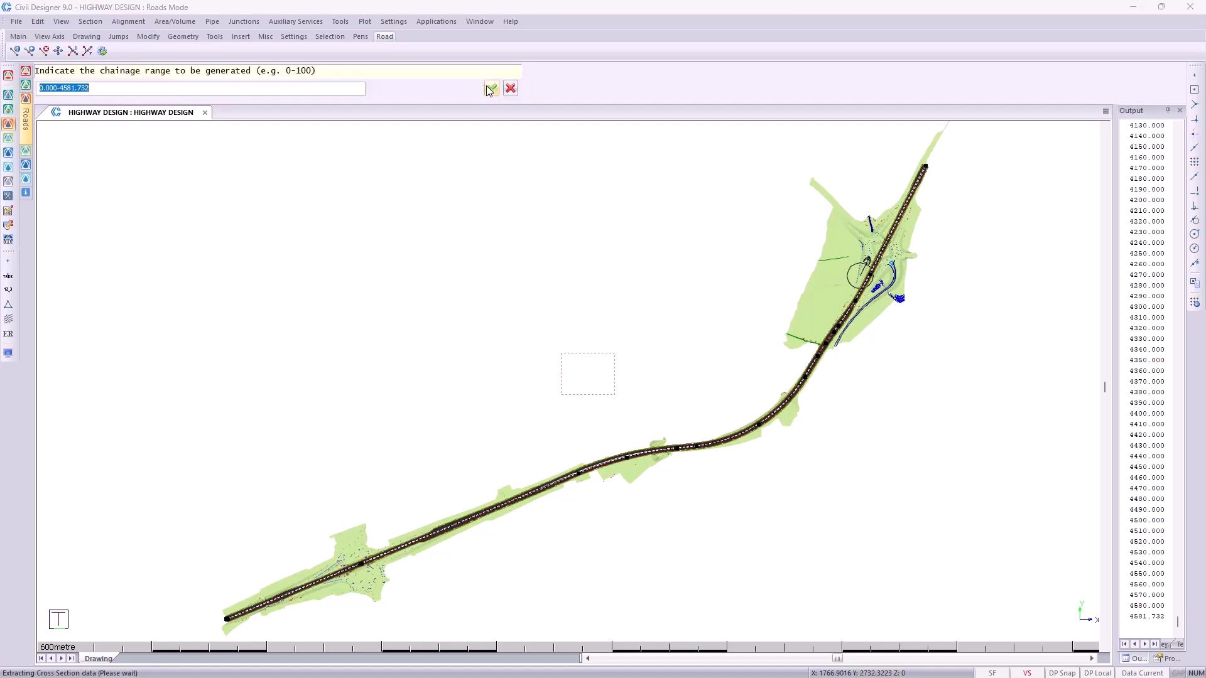
click(490, 89)
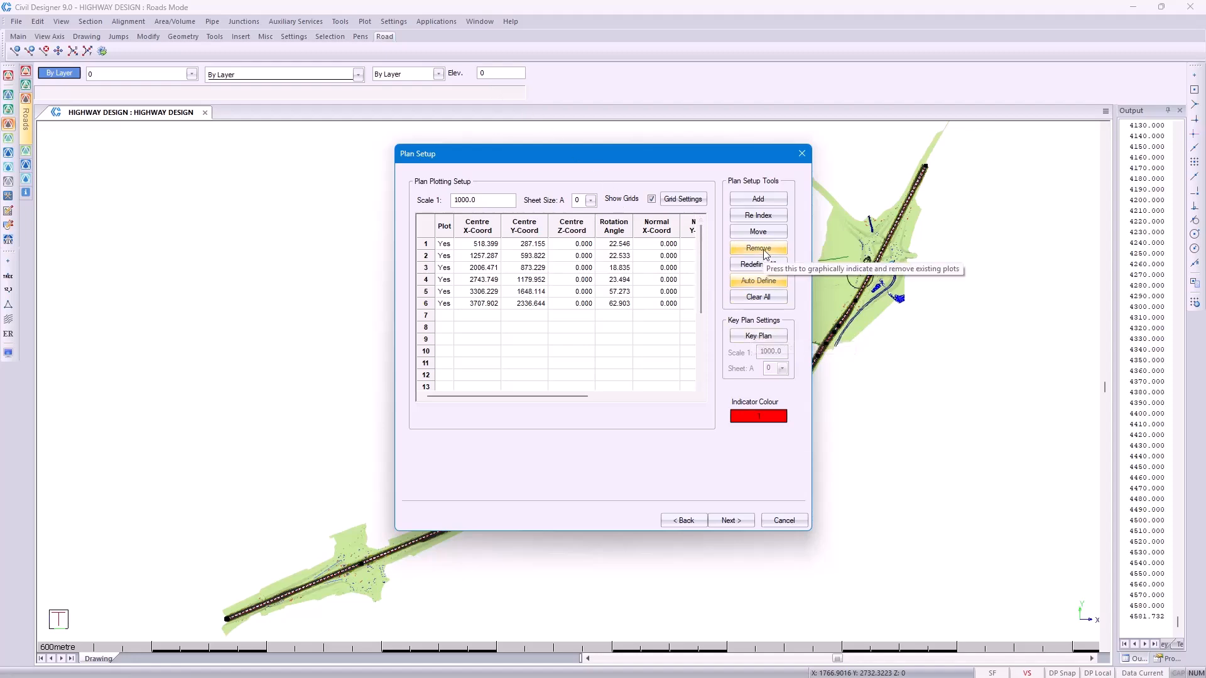
Move the plan plot at the road's northern end to a centre of about X 3620, Y 2133, without adjusting its rotation
click(754, 233)
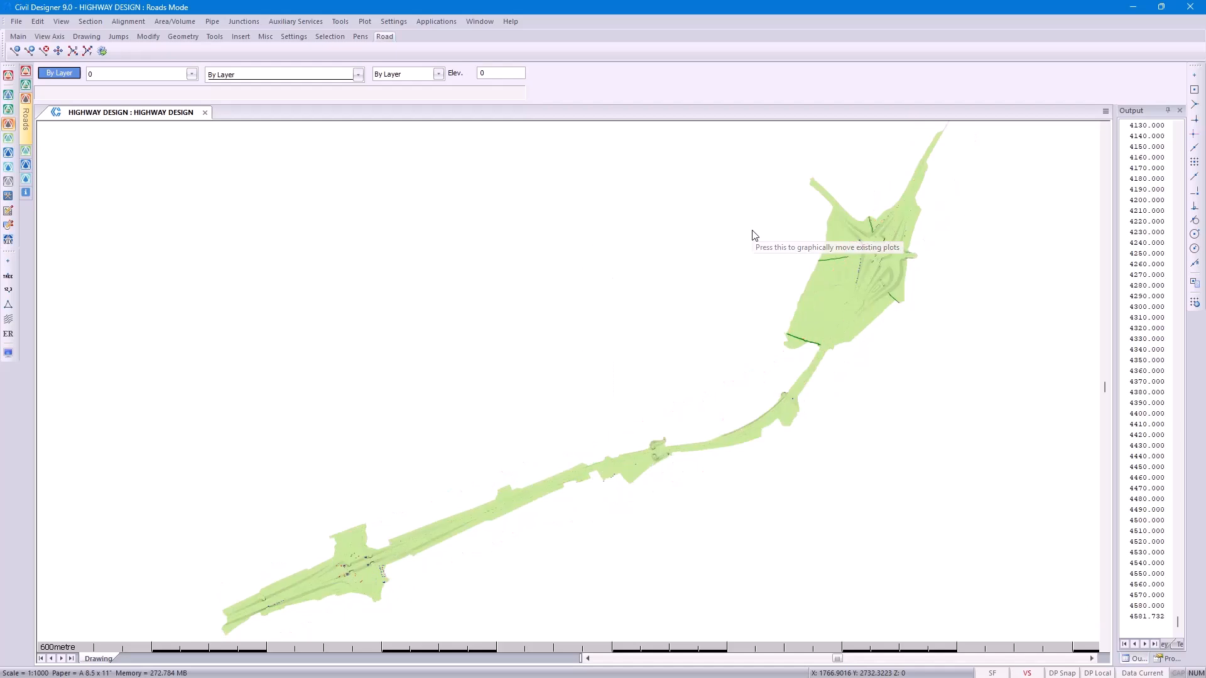
click(921, 204)
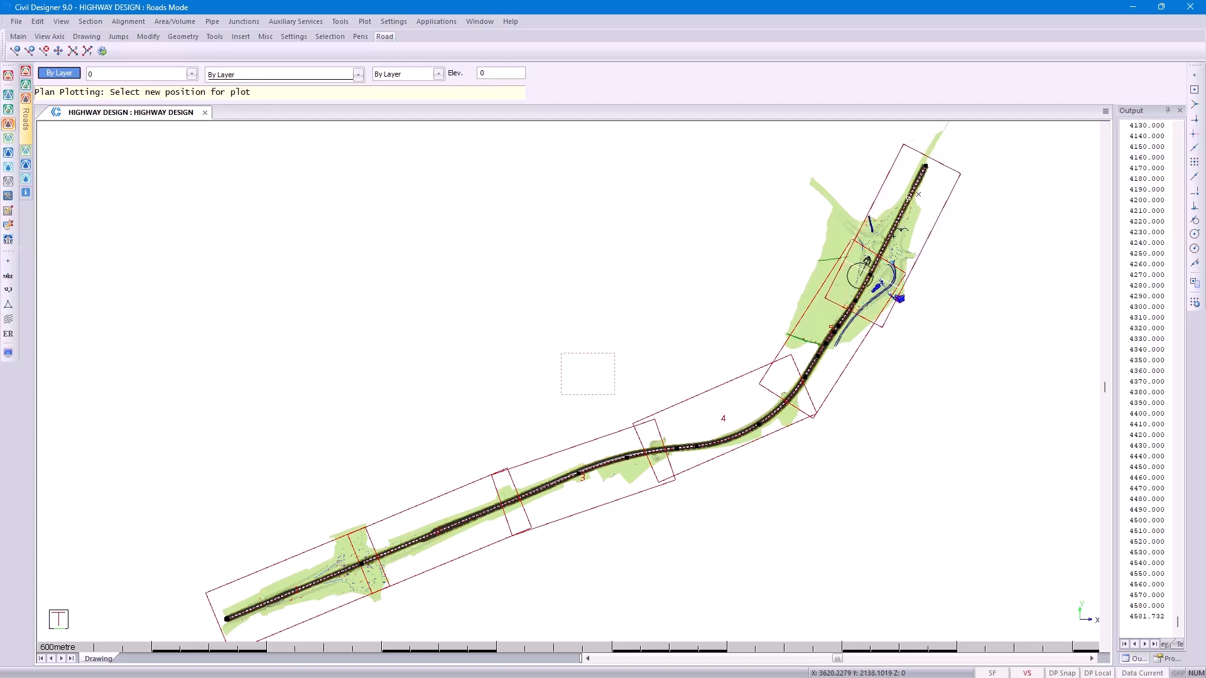
click(892, 236)
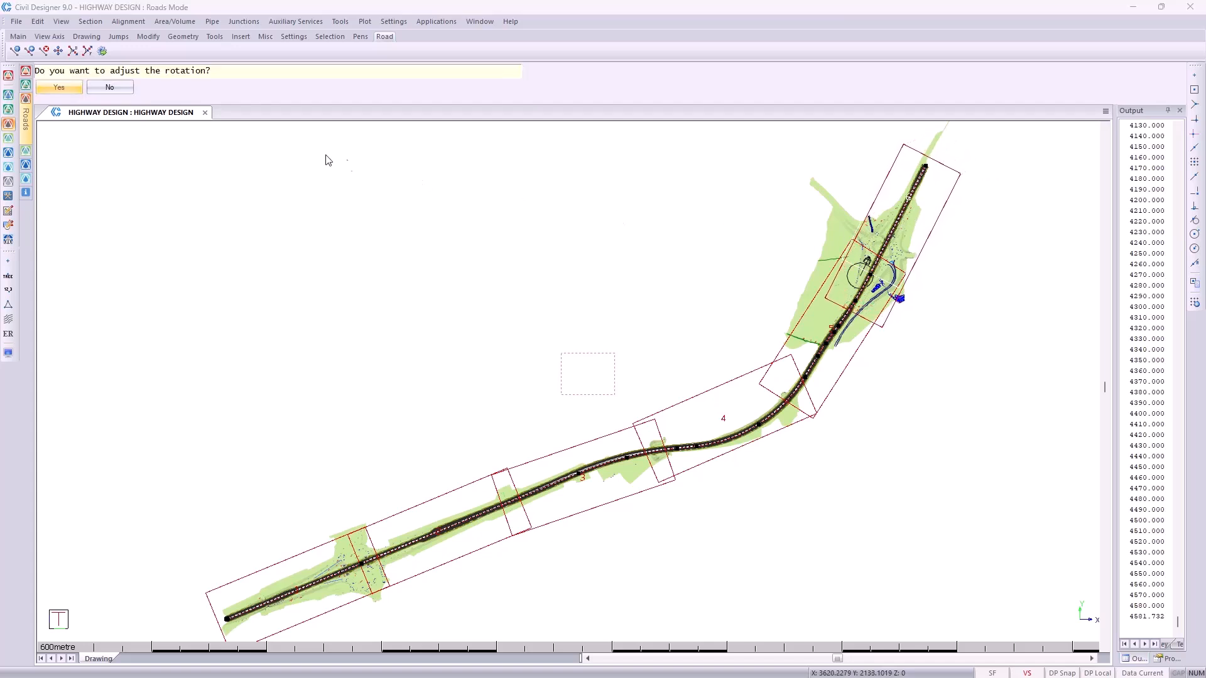
click(110, 87)
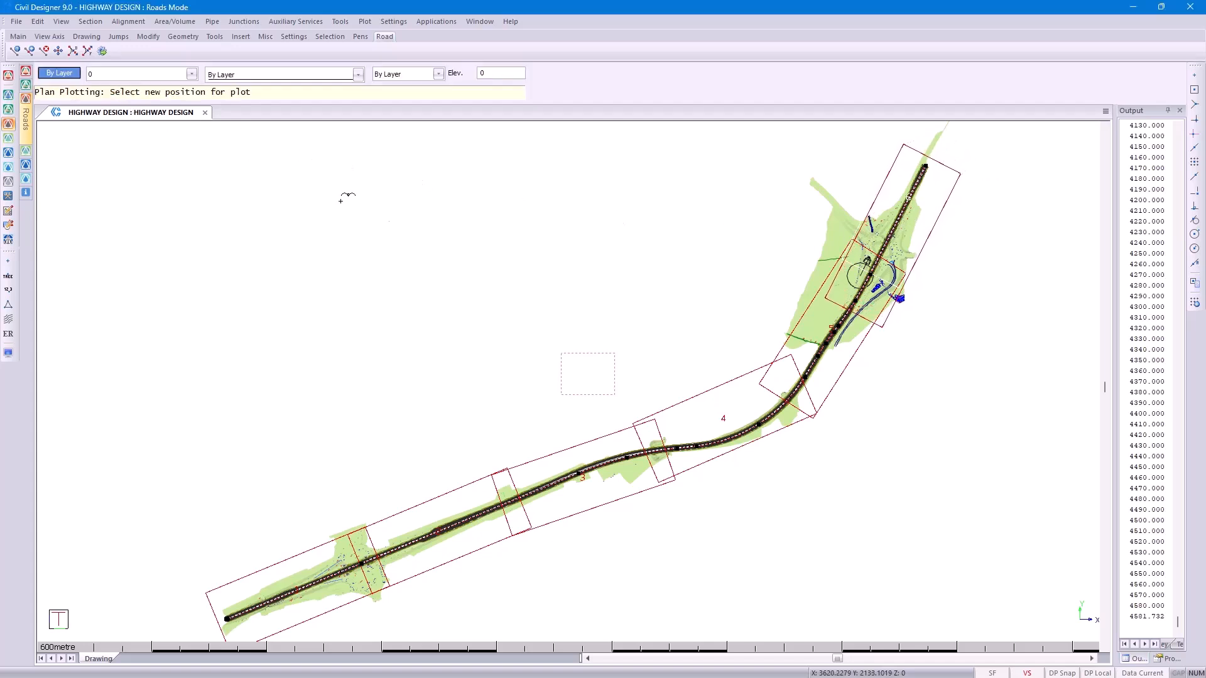
right_click(436, 249)
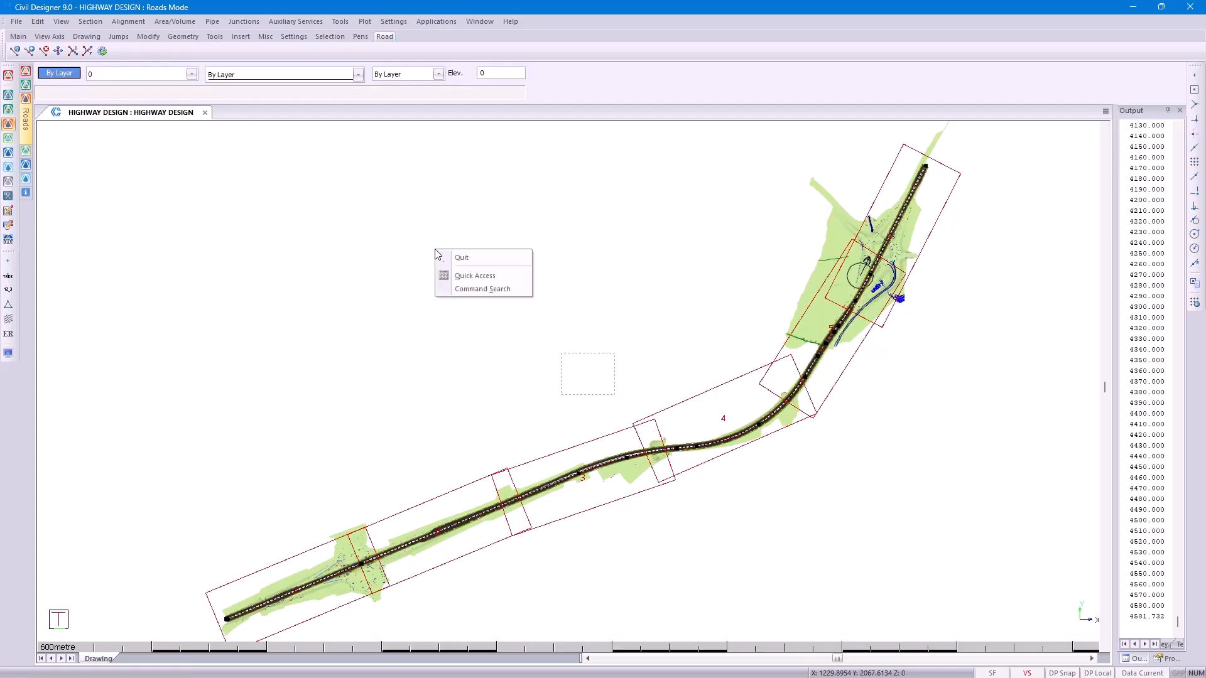
click(461, 257)
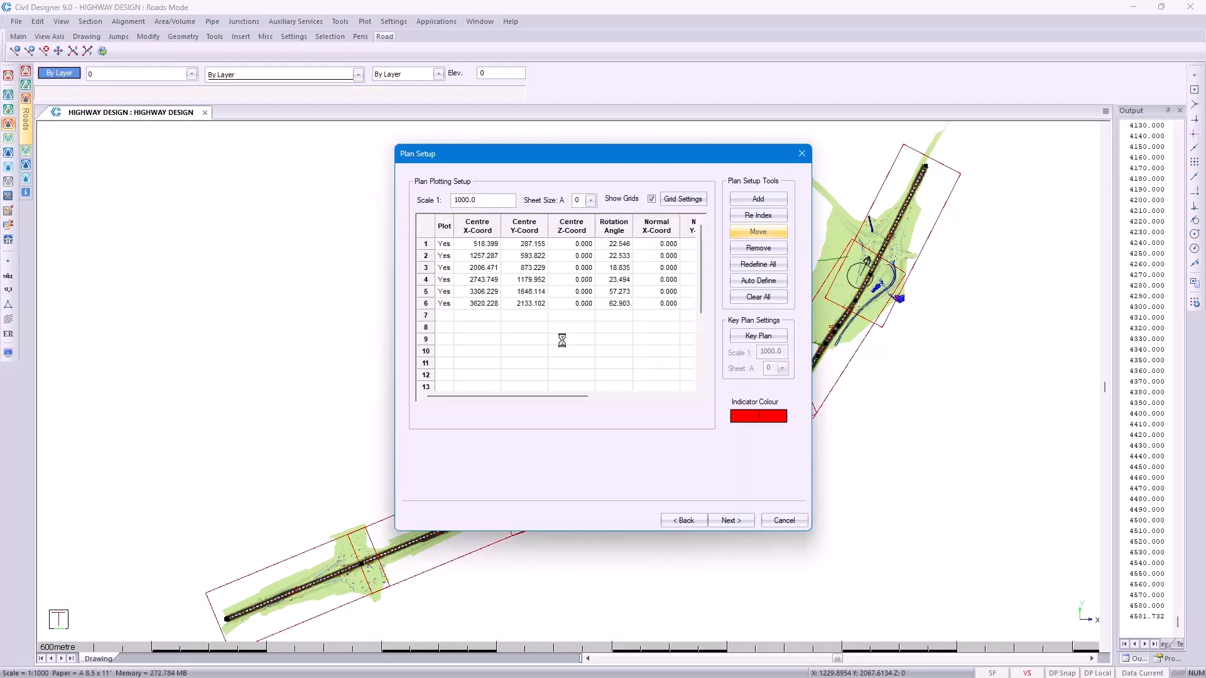
Accept the plan setup and plan lists to generate the composite layouts, and return to the main drawing
click(729, 521)
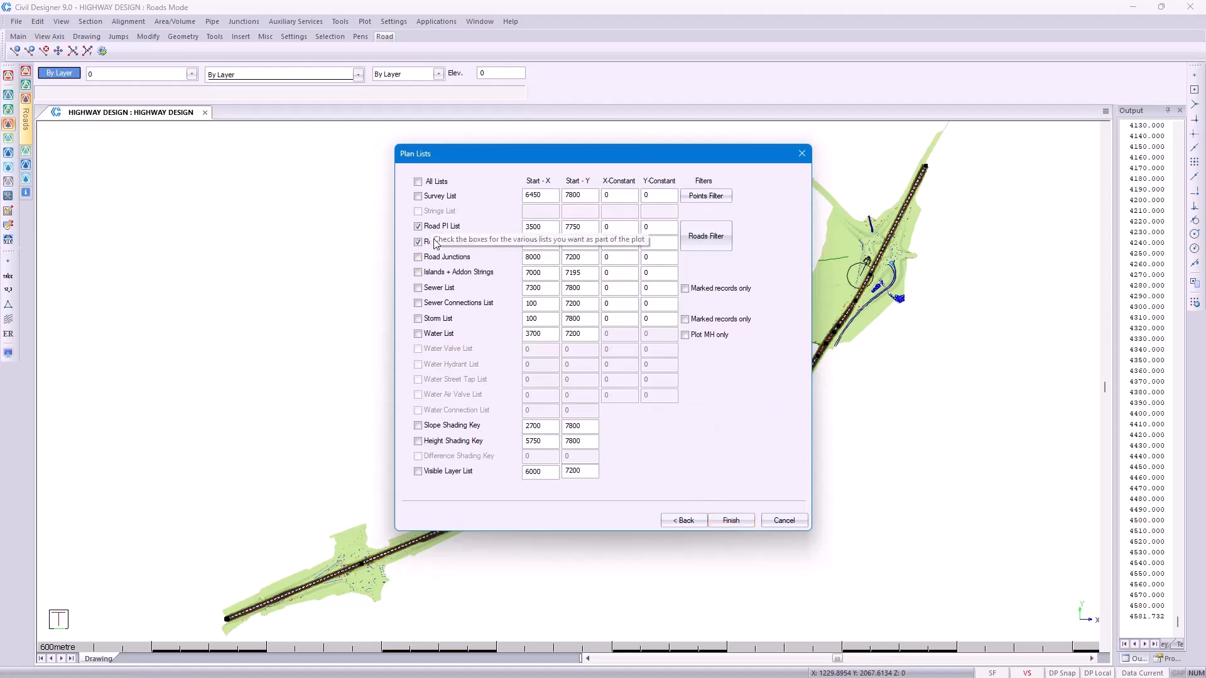
click(726, 523)
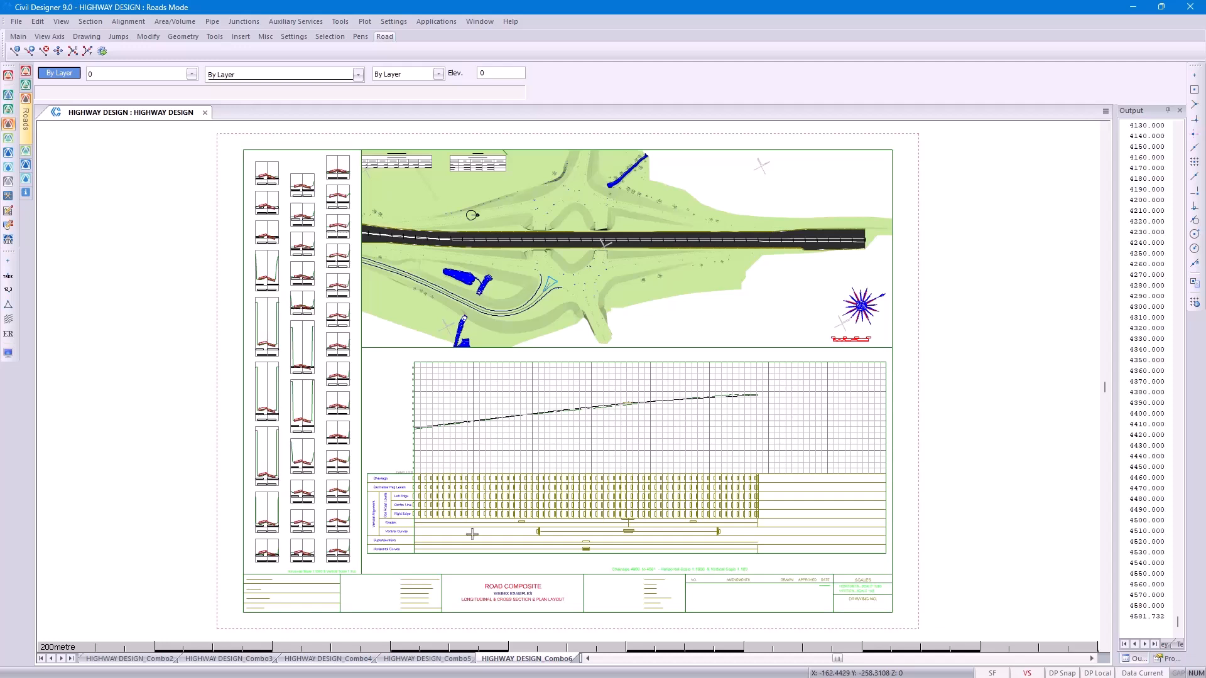
click(40, 659)
click(98, 659)
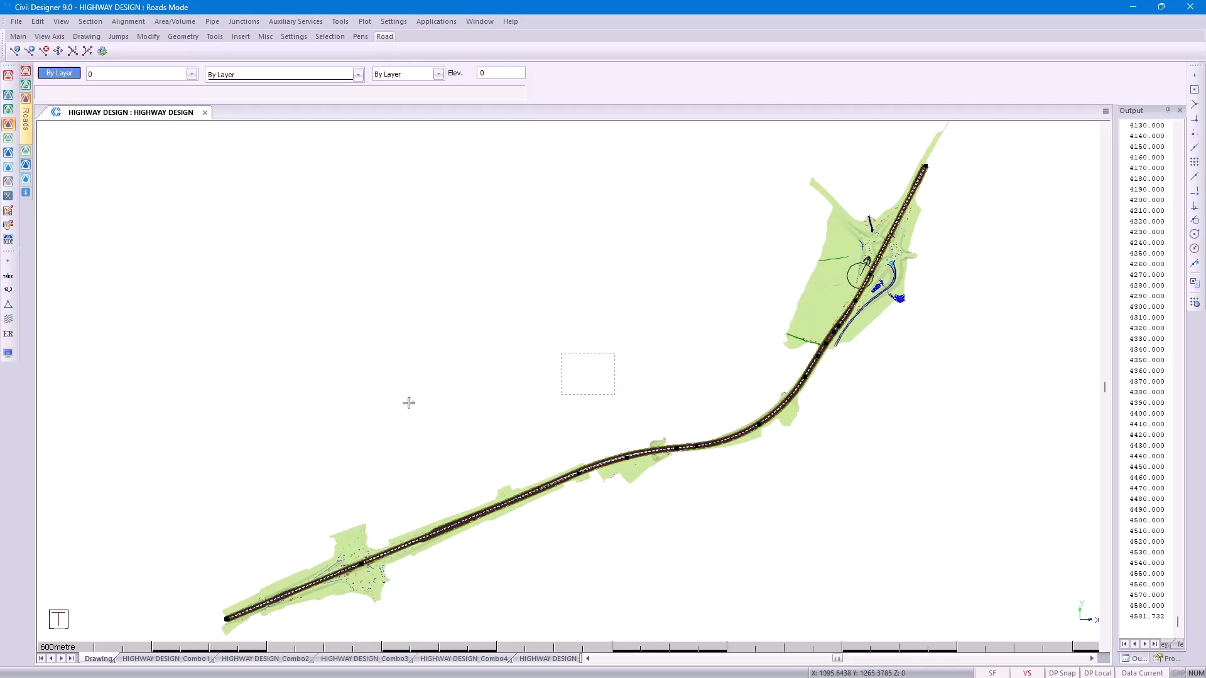
Open the road's default template, Dual 13m.tem, from its template paths in the Template Editor and enlarge the editor
click(340, 25)
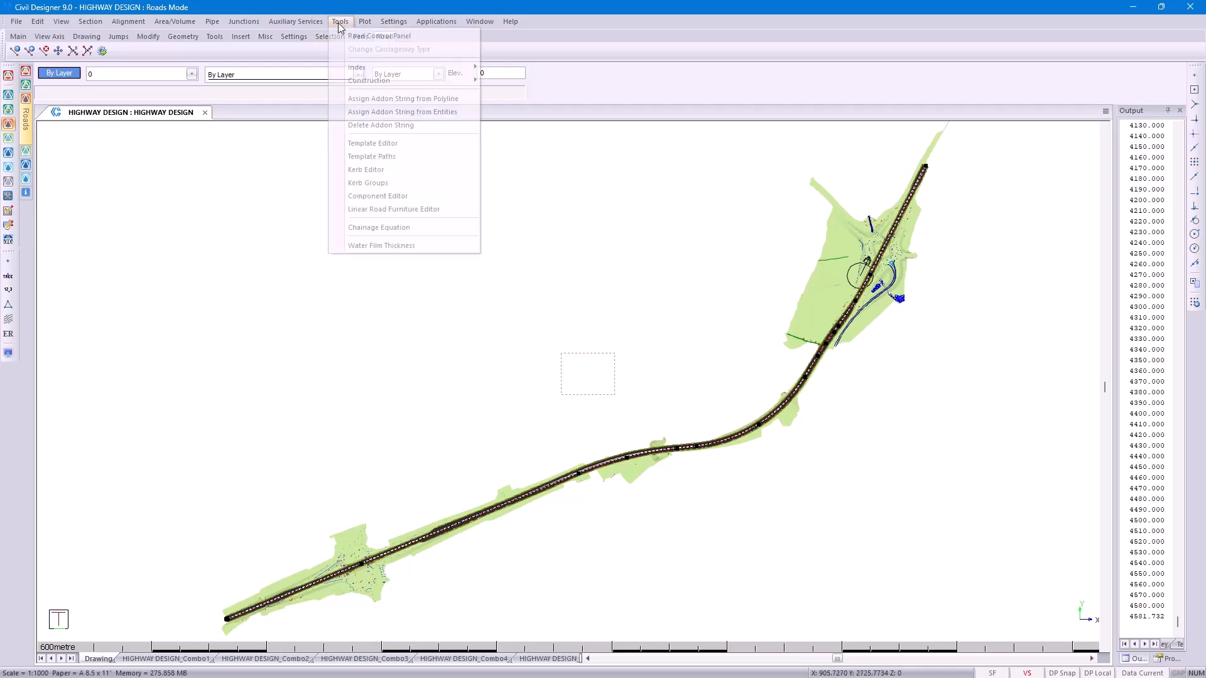
click(361, 157)
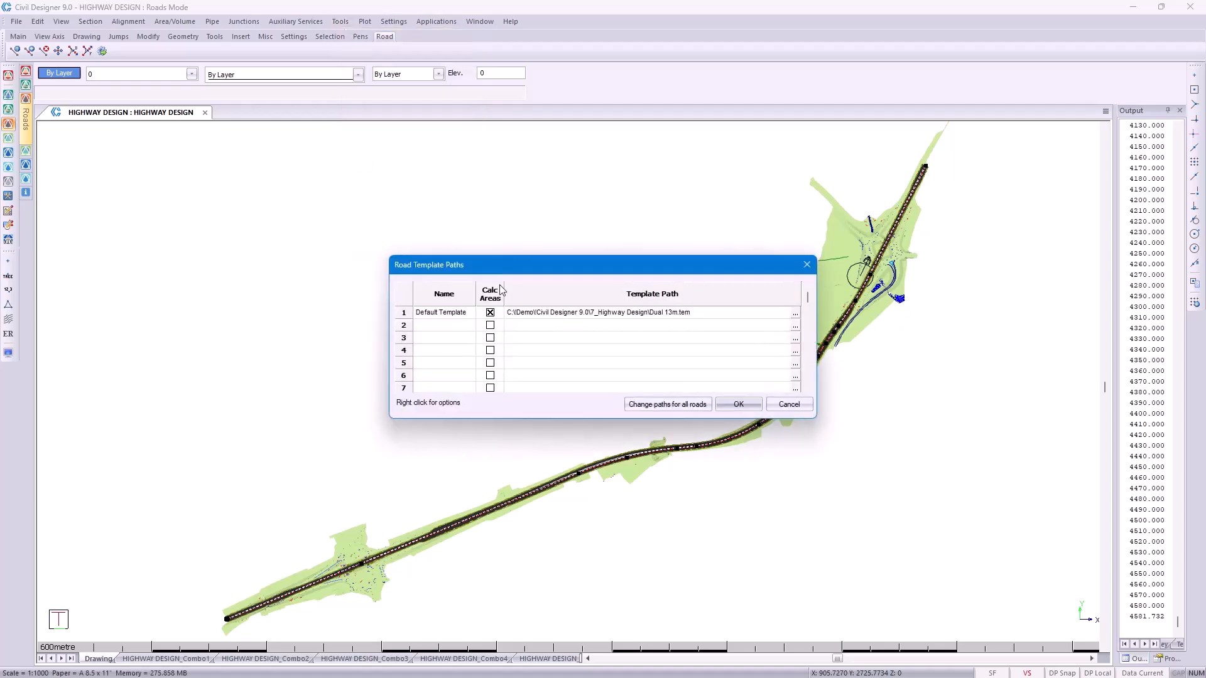
right_click(527, 312)
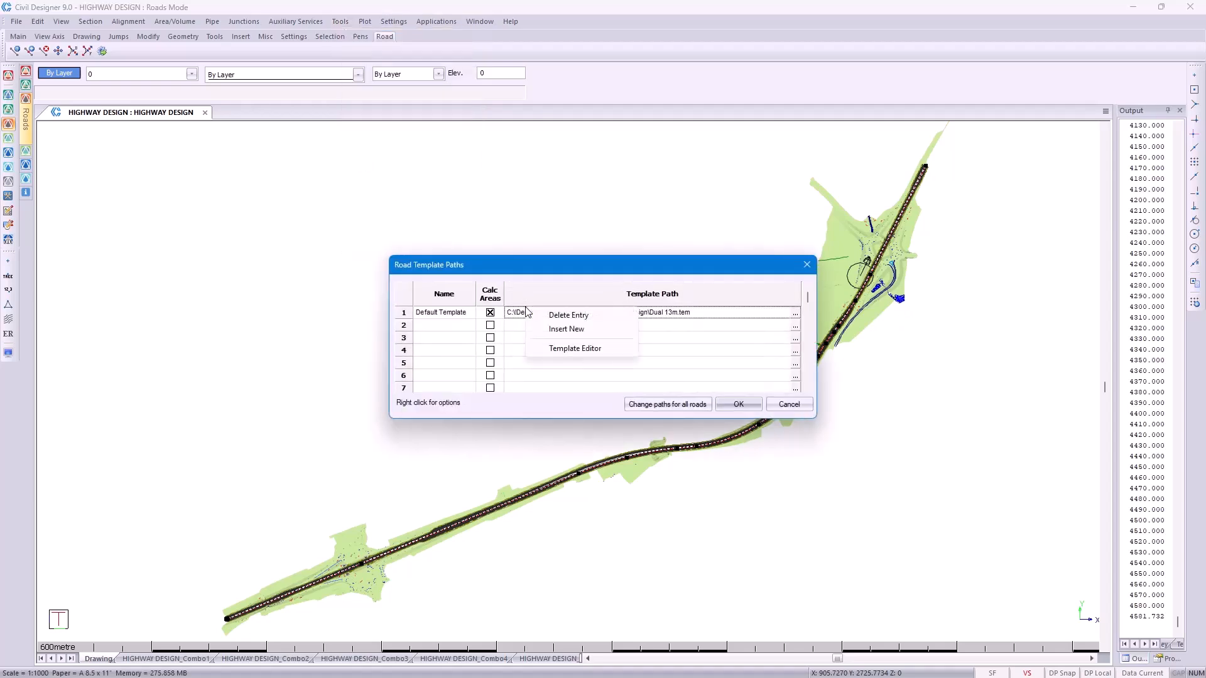
click(556, 350)
drag(502, 274, 212, 17)
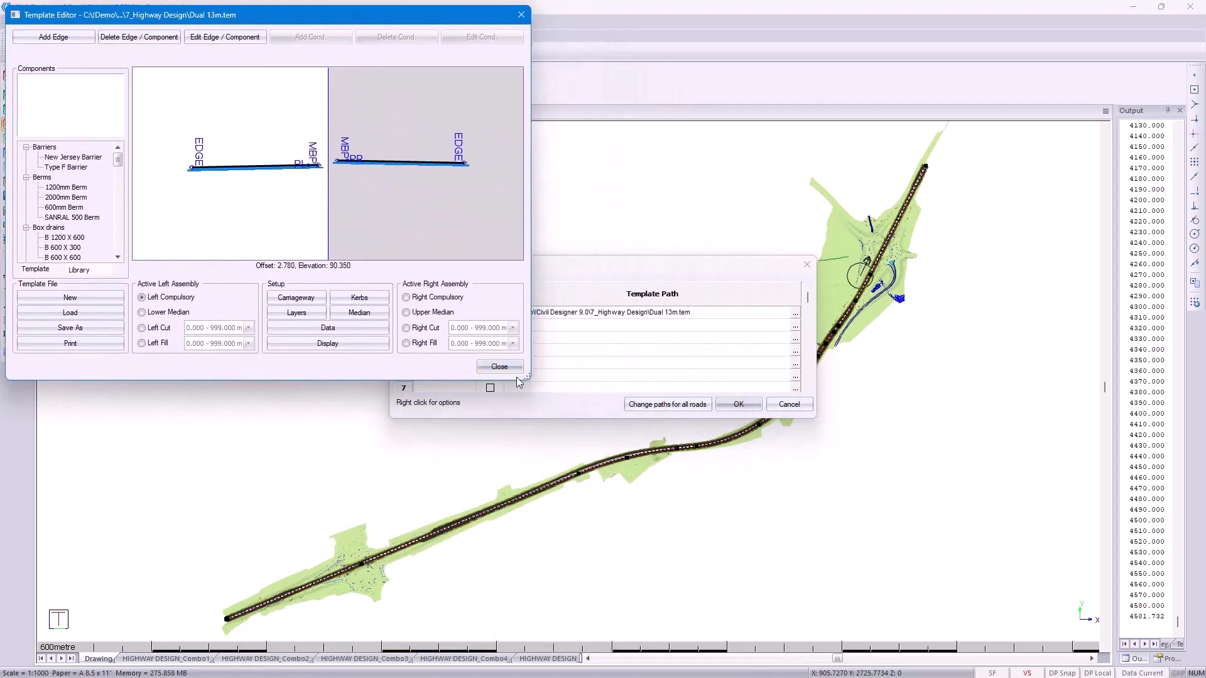
drag(527, 377, 1100, 633)
Set the template carriageway type to Dual Crowned with left and right centreline-to-PIV offsets of 5
click(568, 551)
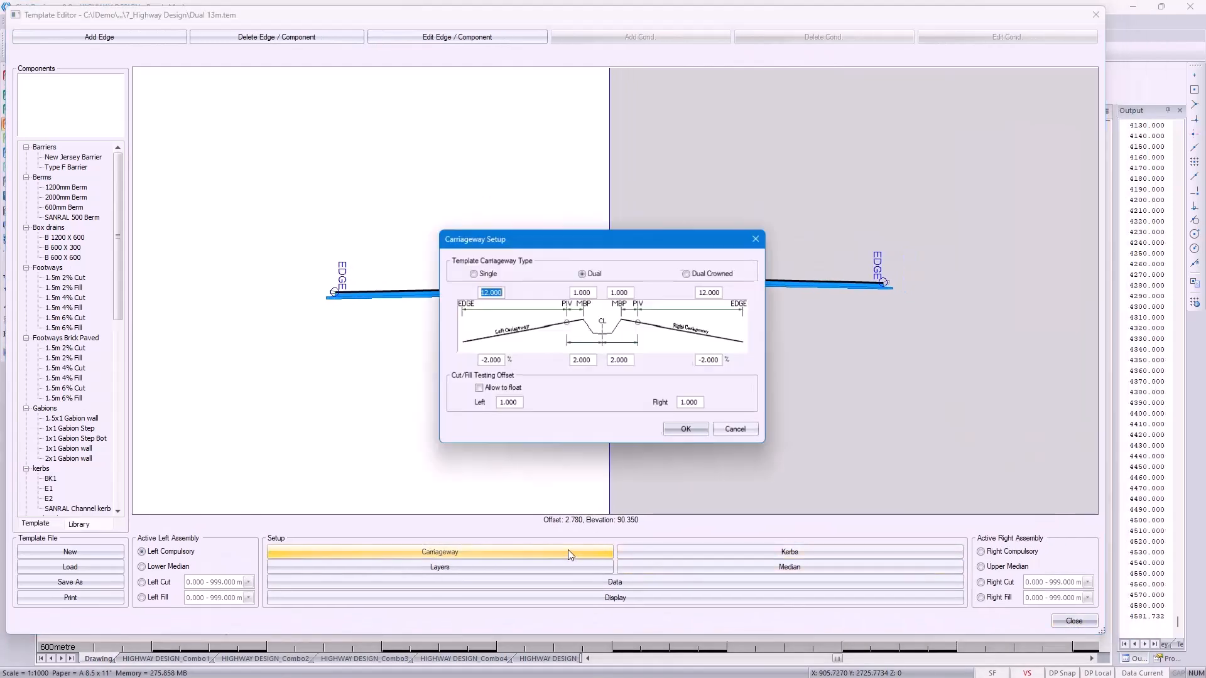
click(488, 277)
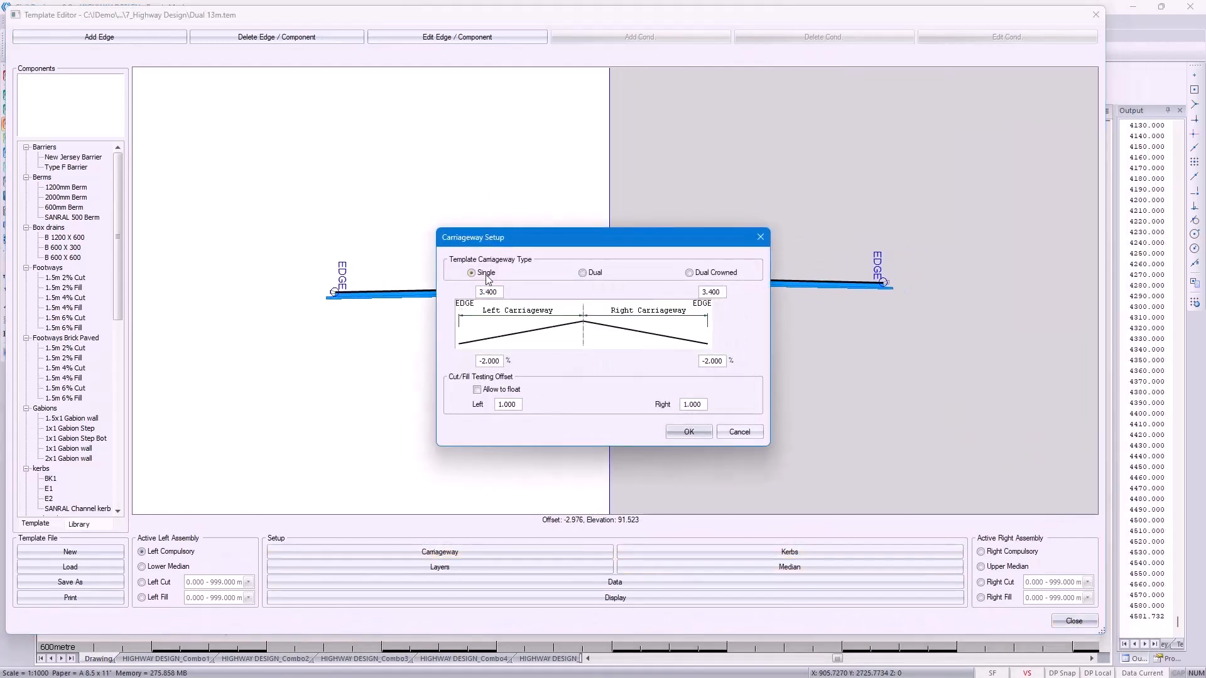
click(606, 275)
click(700, 275)
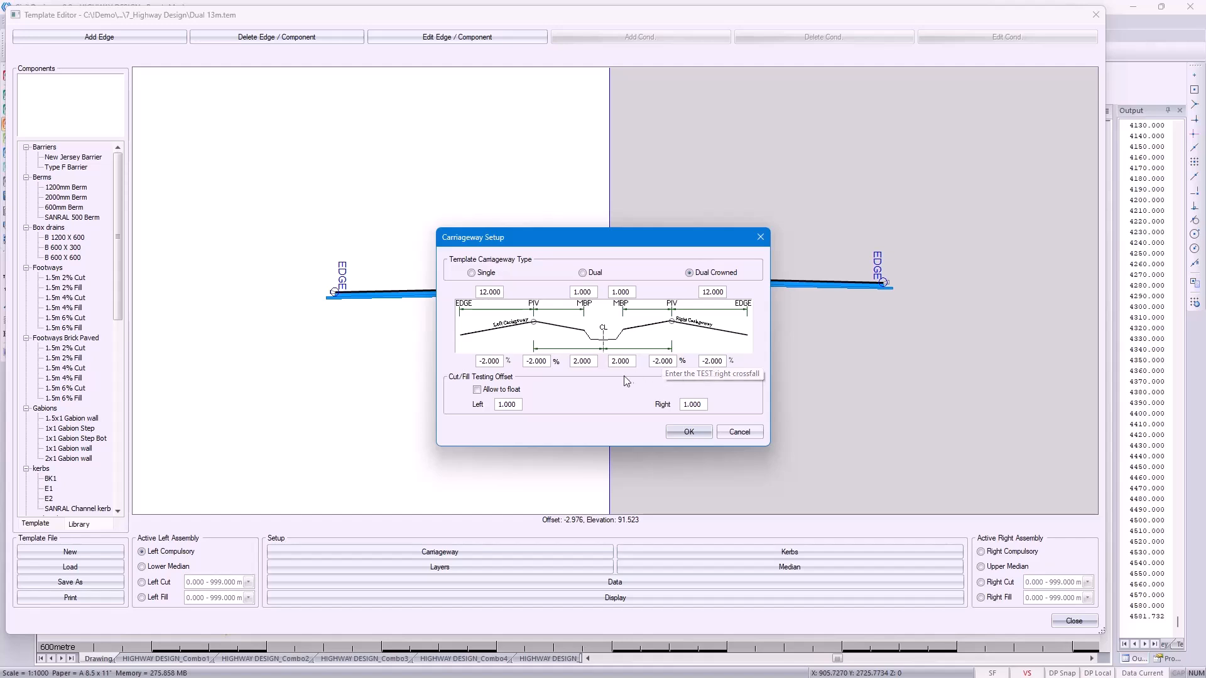
drag(594, 361, 565, 362)
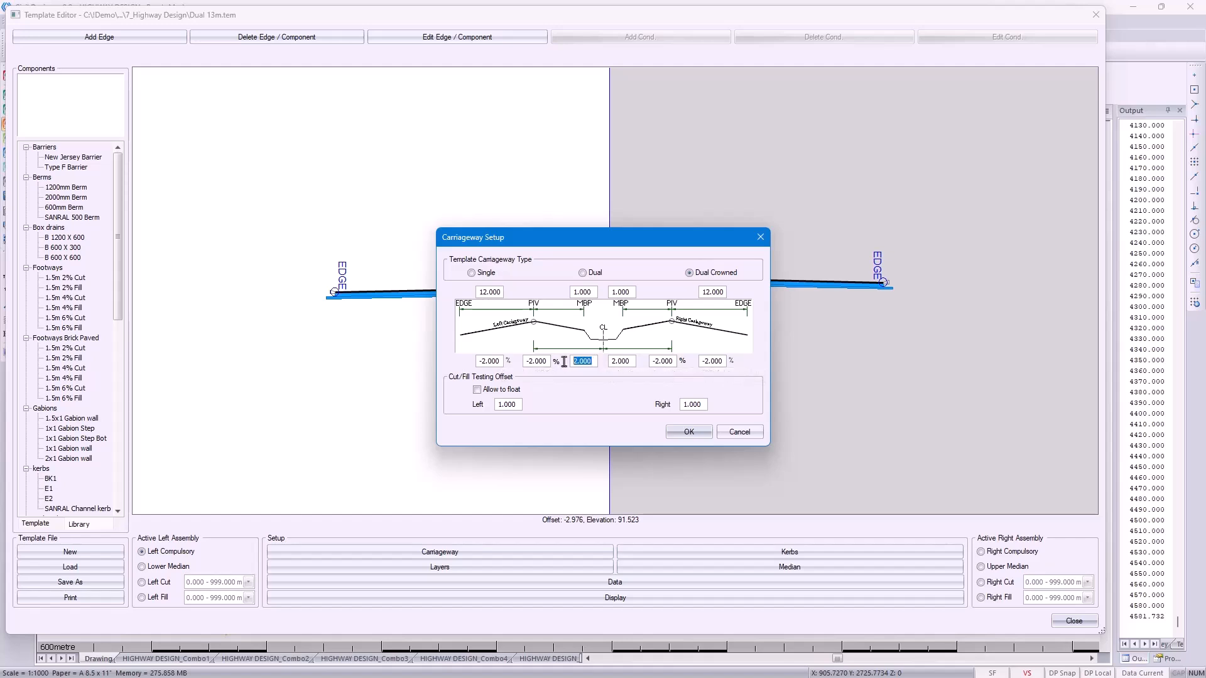
text(5)
double_click(628, 362)
text(5)
click(689, 434)
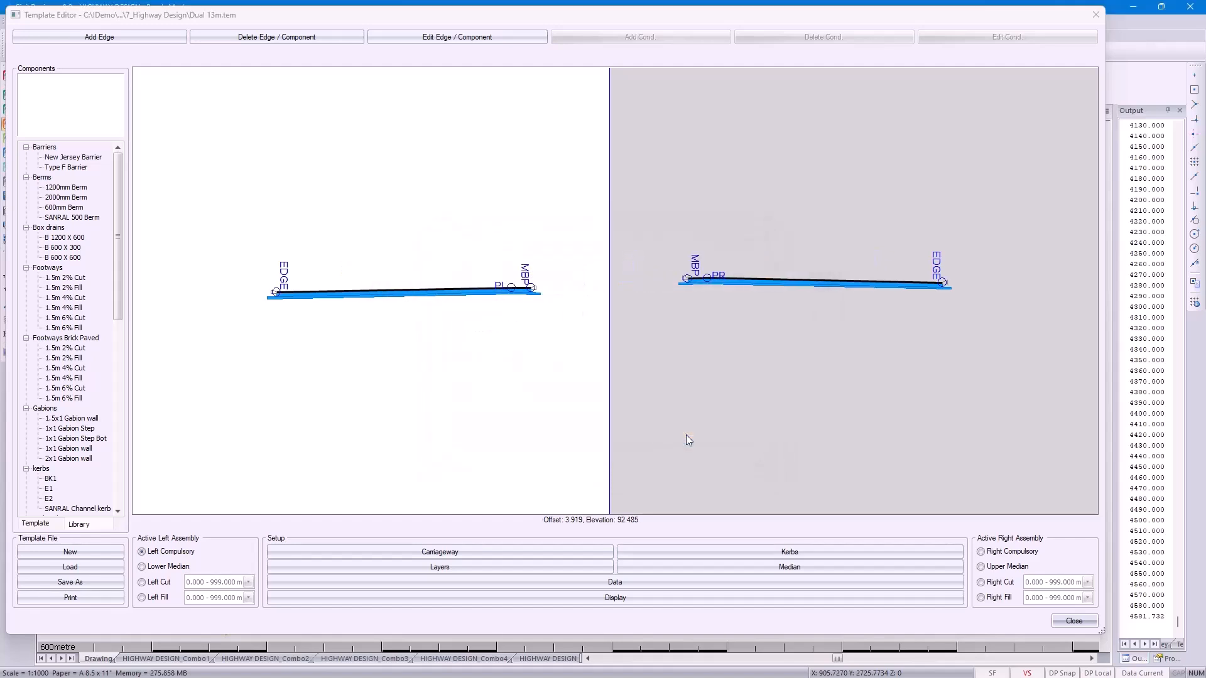
Review the MK8 kerb geometry from Mountable kerbs.krb in the kerb editor and keep the existing test kerb settings
click(719, 550)
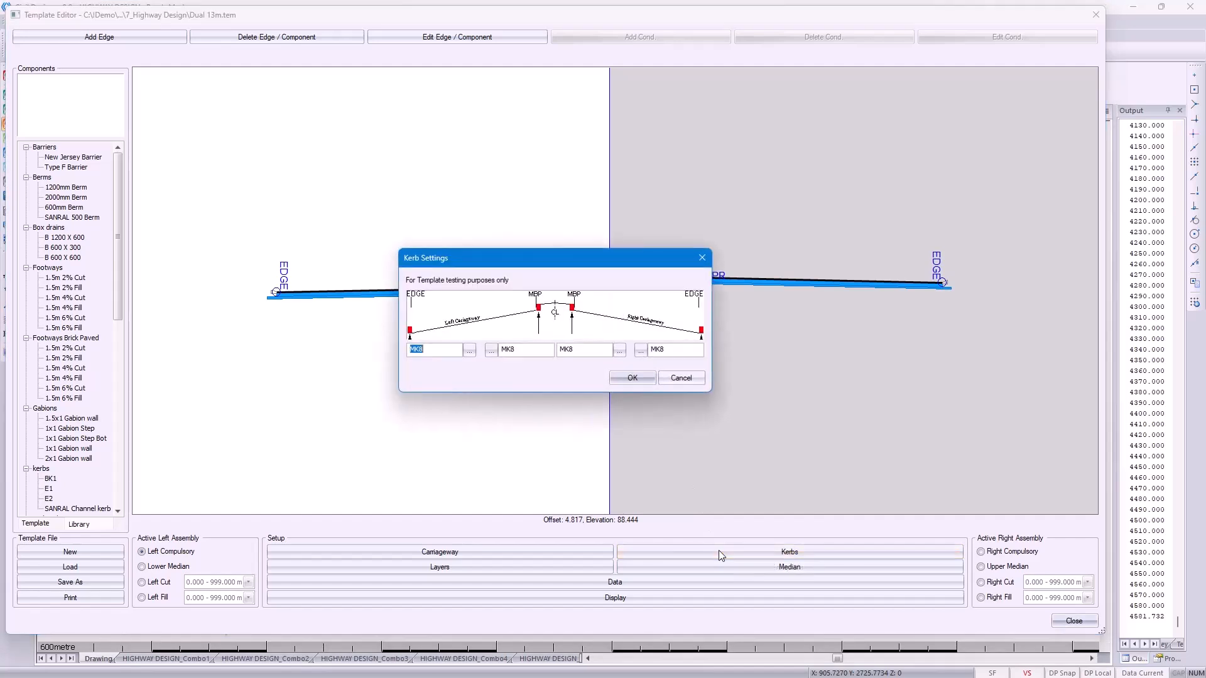
click(641, 350)
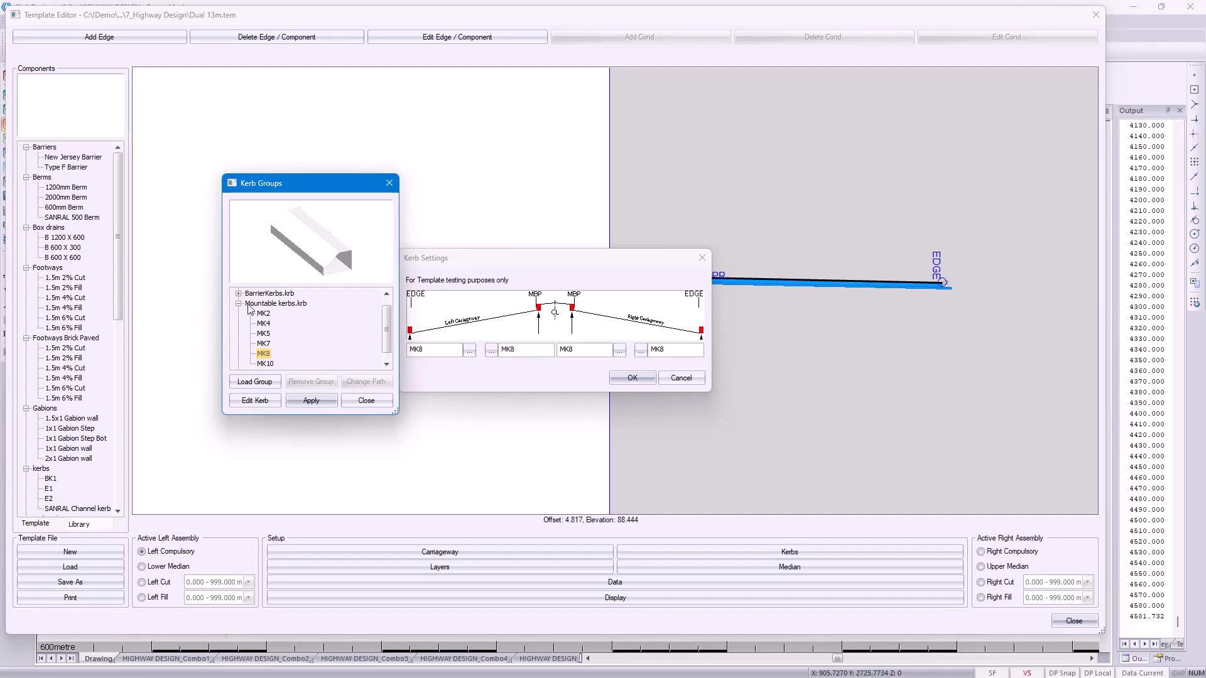
click(263, 402)
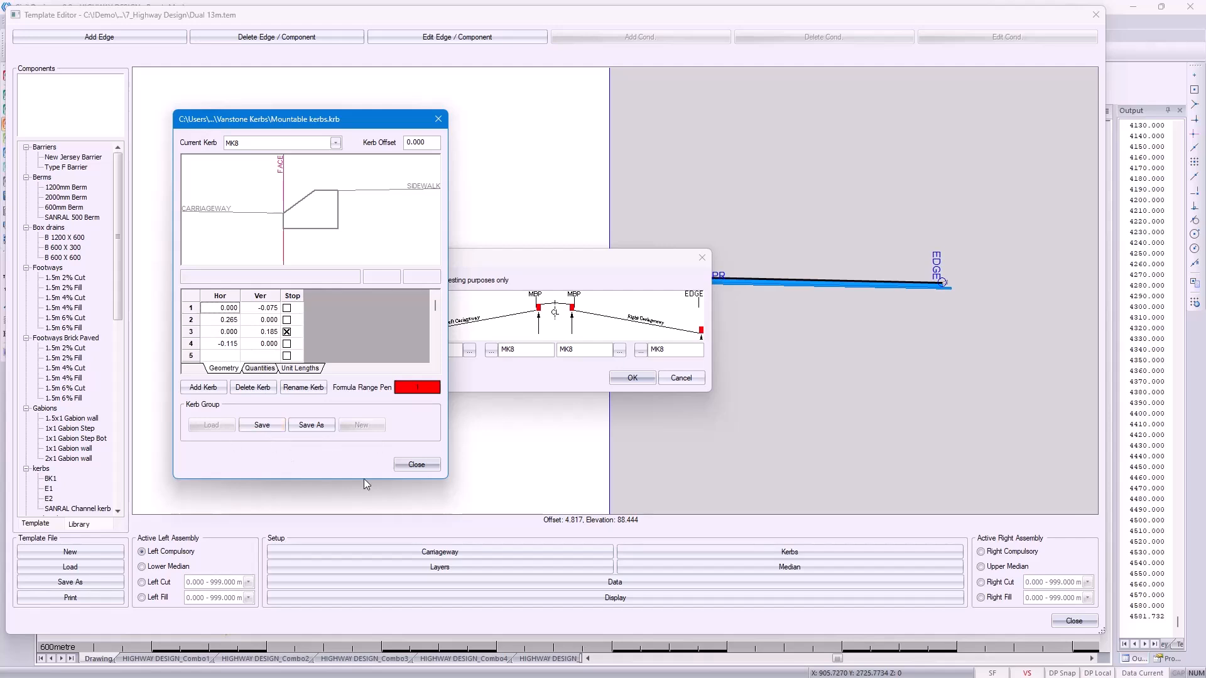
click(406, 470)
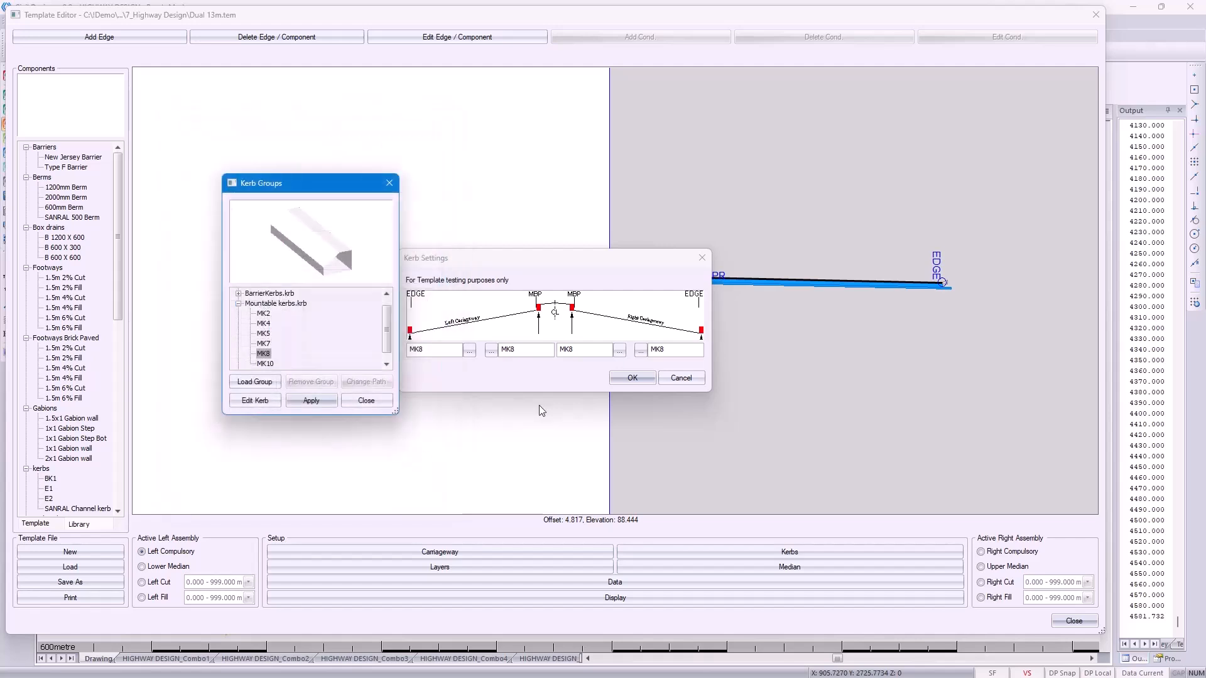
click(370, 405)
click(615, 379)
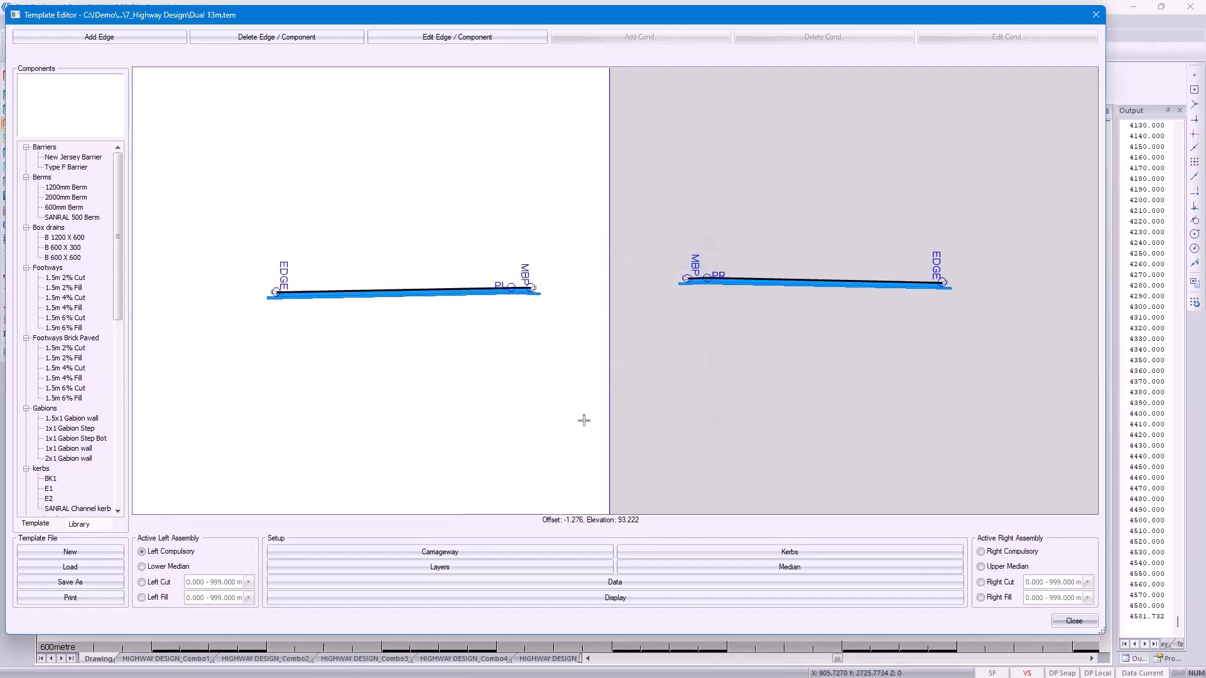
Start a TRH 4 pavement design for the left layers with Bitumen hot-mix bases and road category A
click(551, 566)
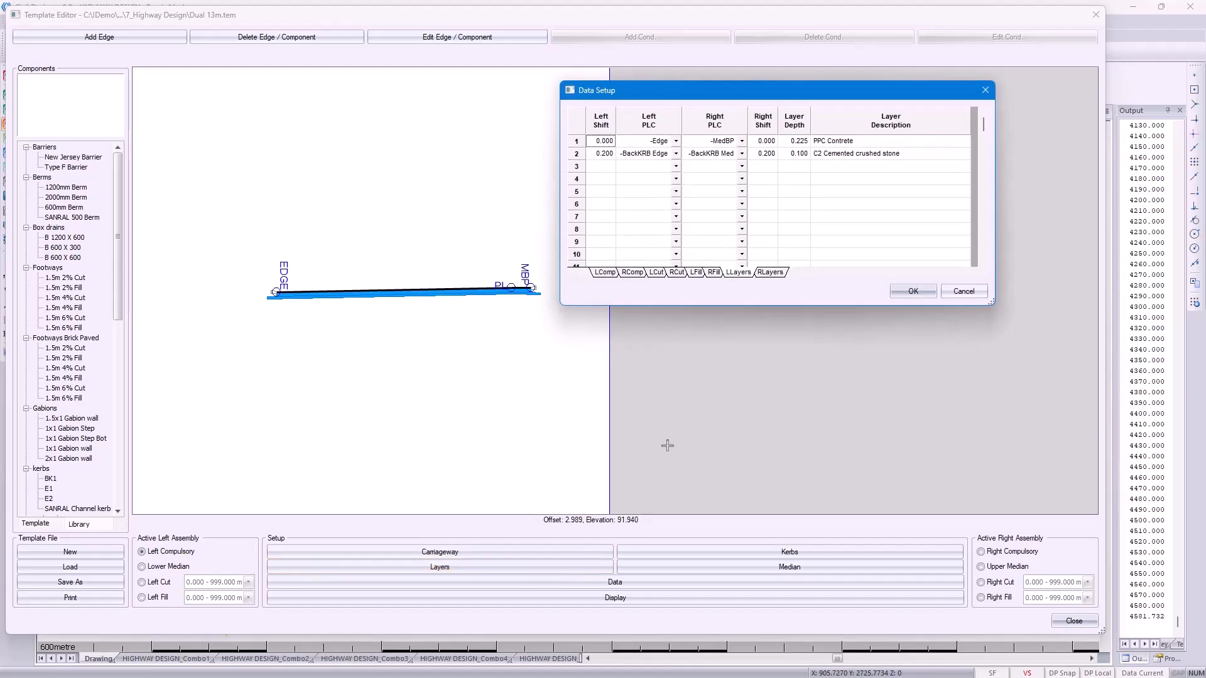
click(919, 143)
right_click(921, 149)
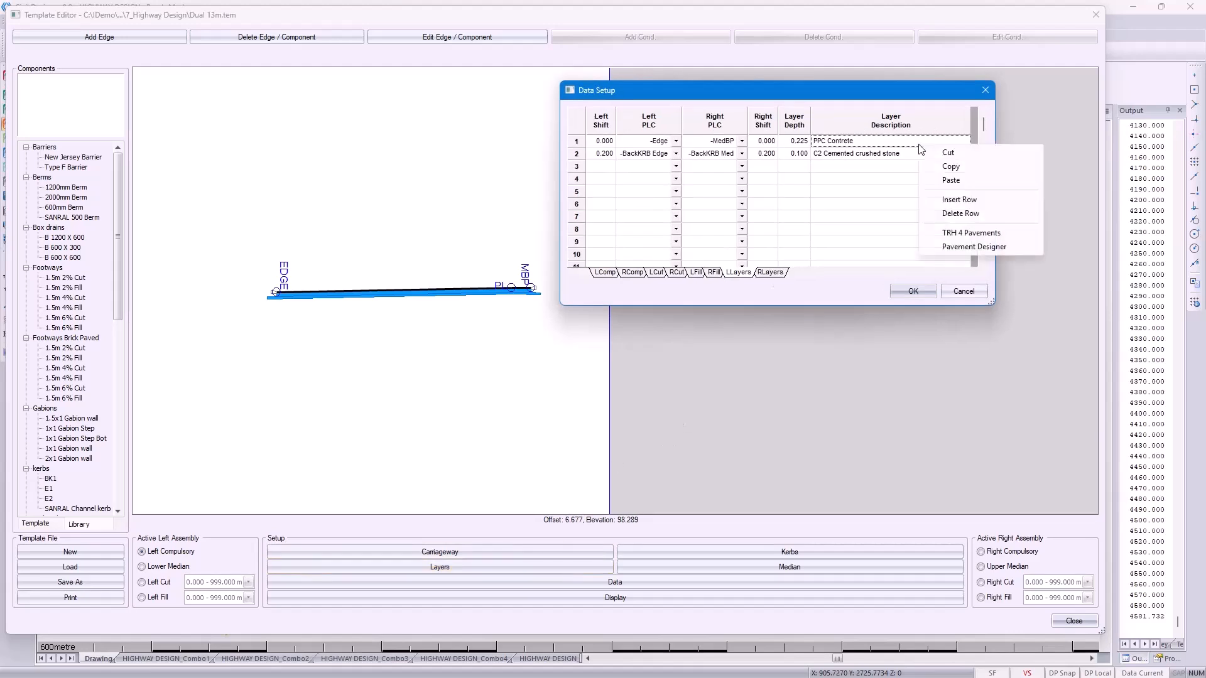
click(1004, 233)
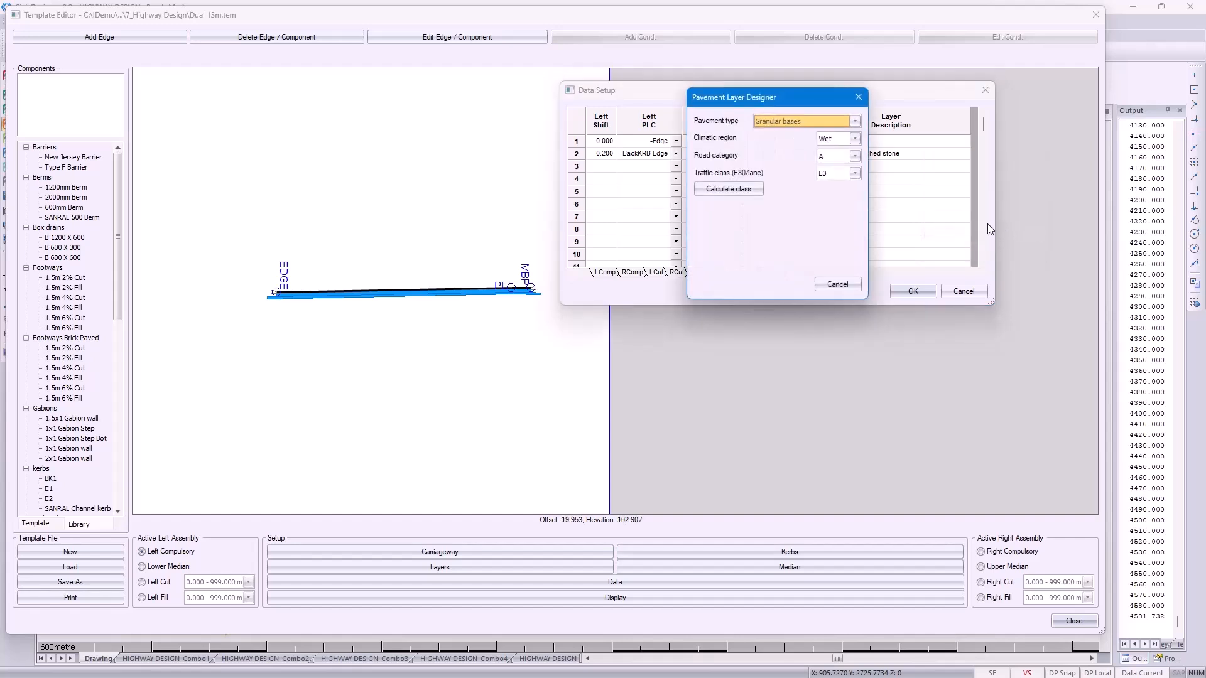
click(797, 123)
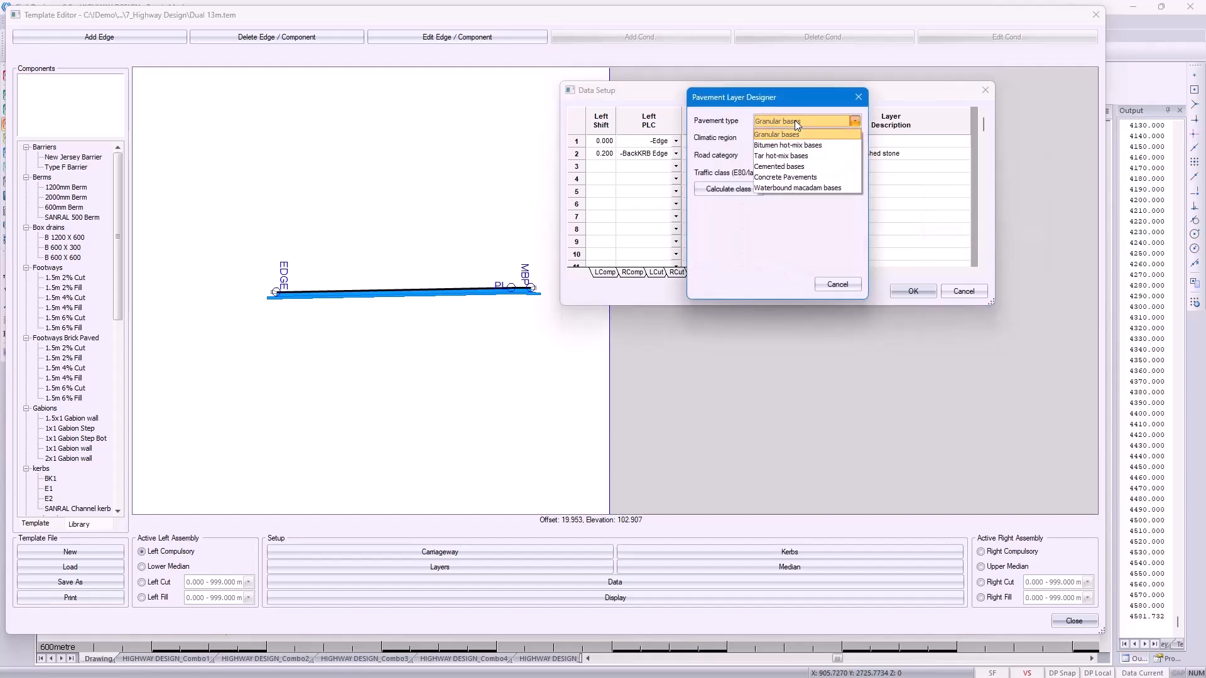
click(803, 147)
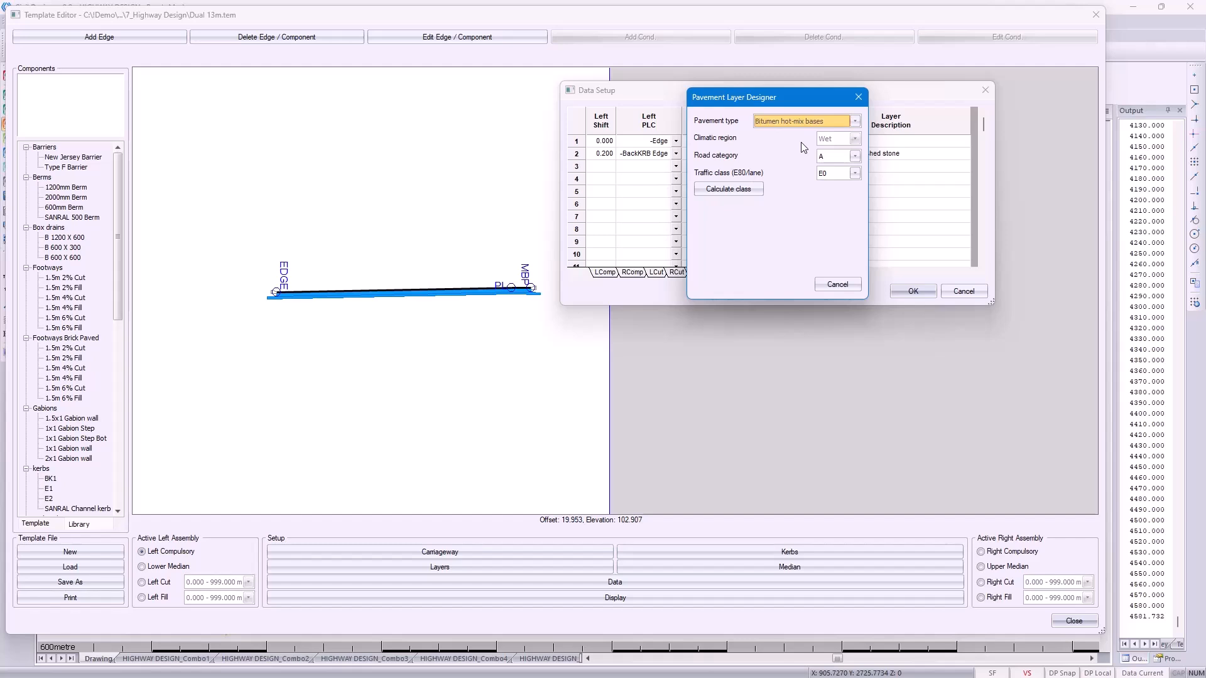
click(855, 156)
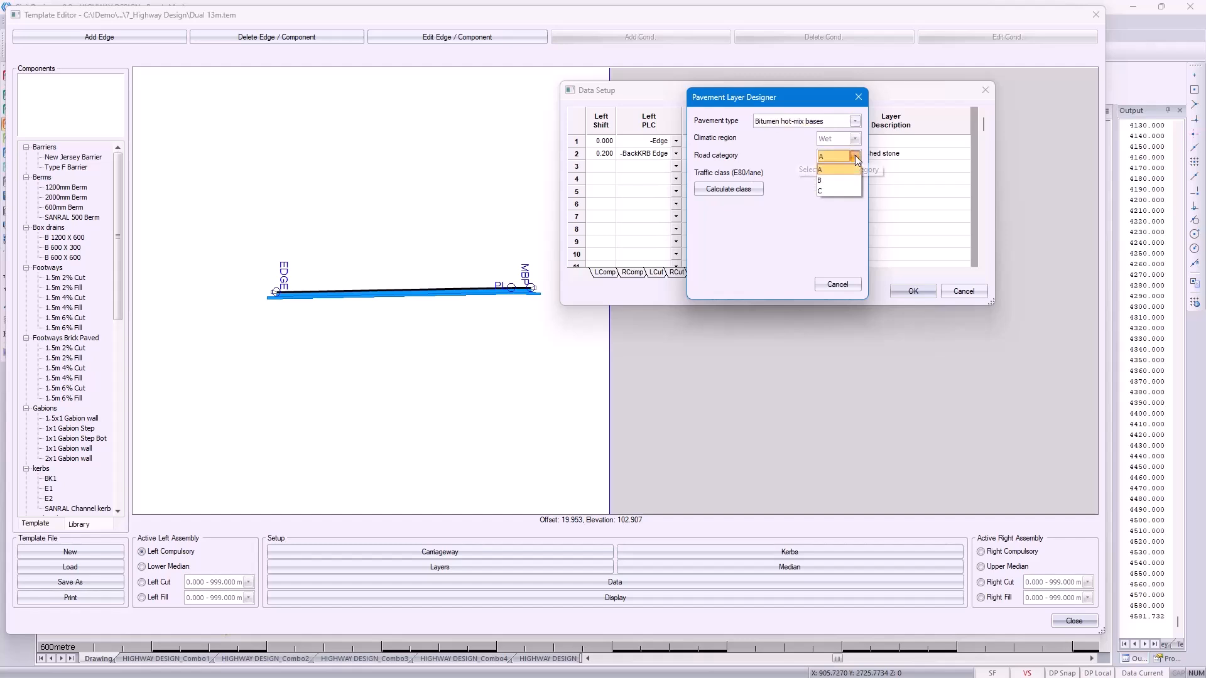
click(855, 157)
Review the traffic class options and the Cumulative E80 Calculator, accepting the calculator's default values
click(856, 174)
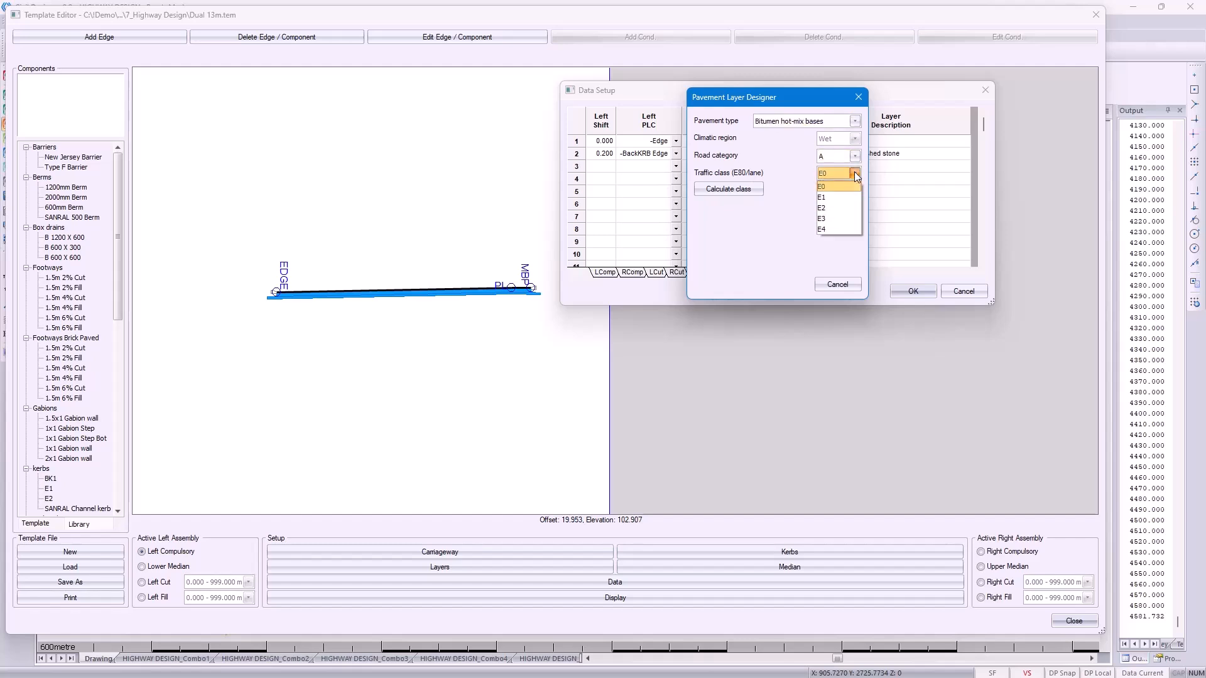
click(734, 194)
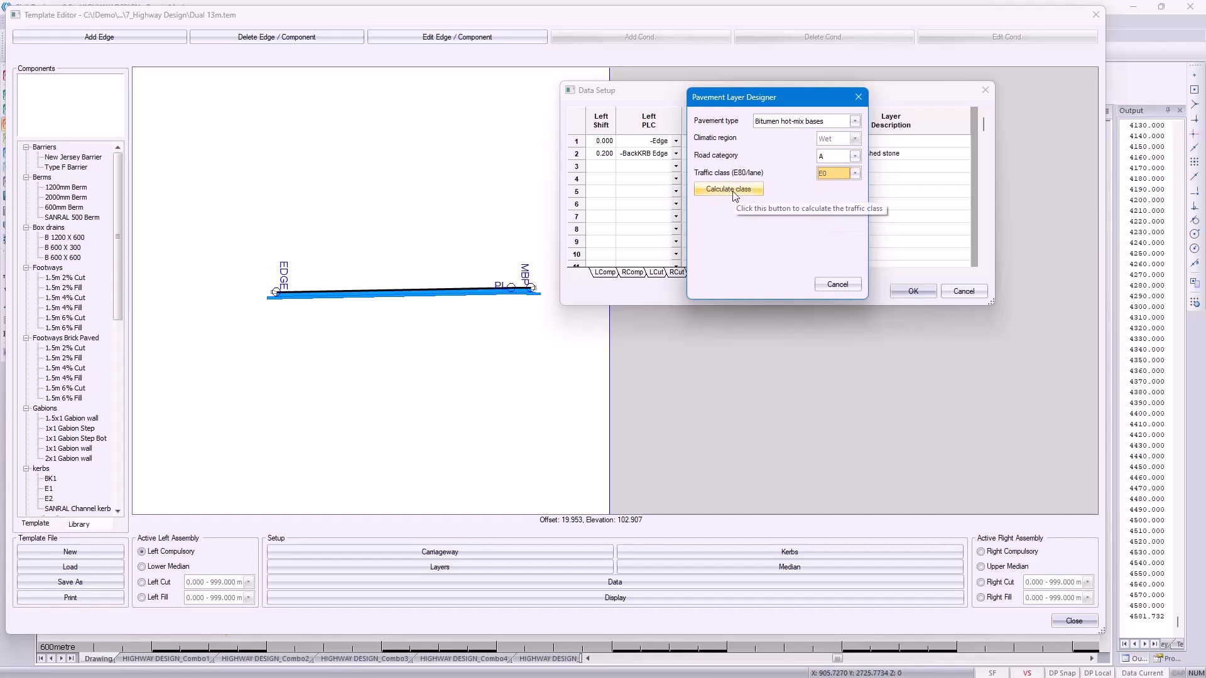
click(732, 191)
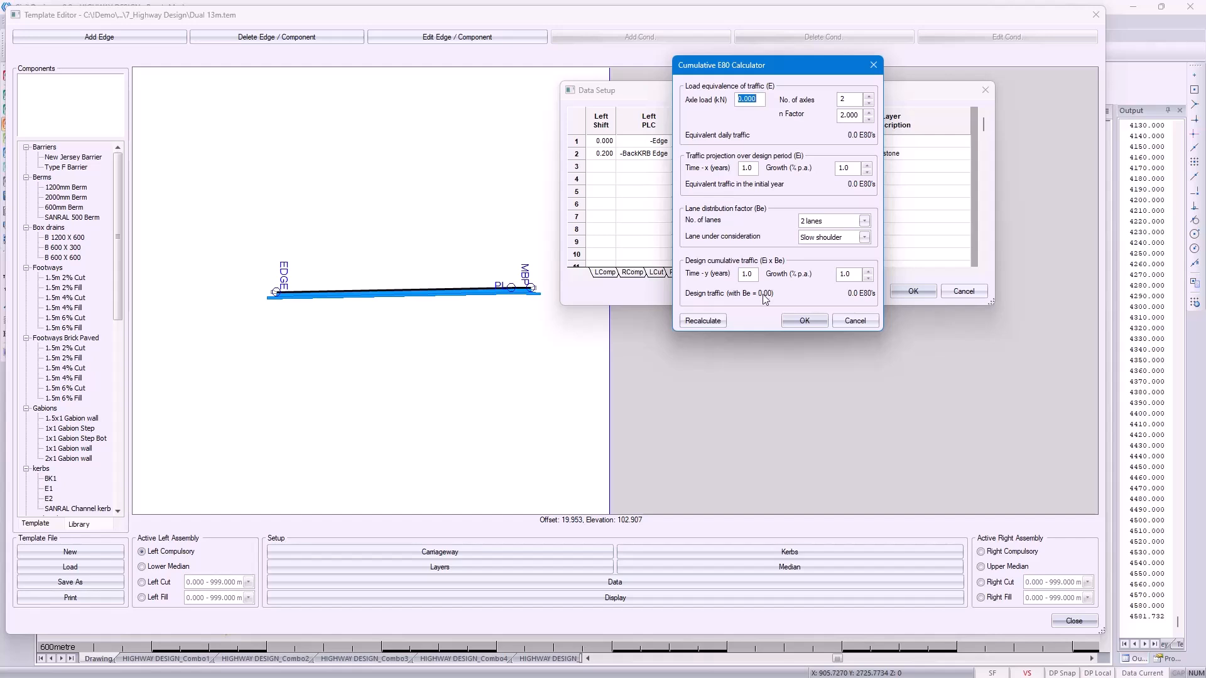
click(800, 321)
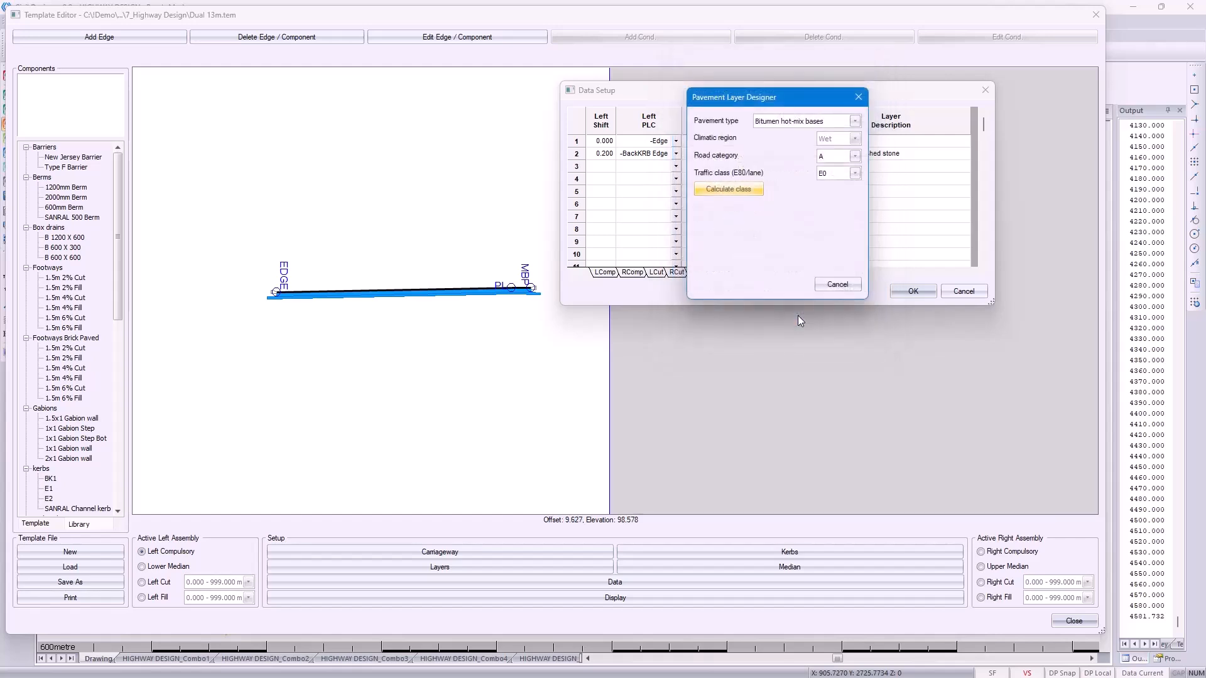
Choose traffic class E3 and apply the AG, BC/BS, C3 and C4 pavement to the left layers
click(855, 173)
click(843, 219)
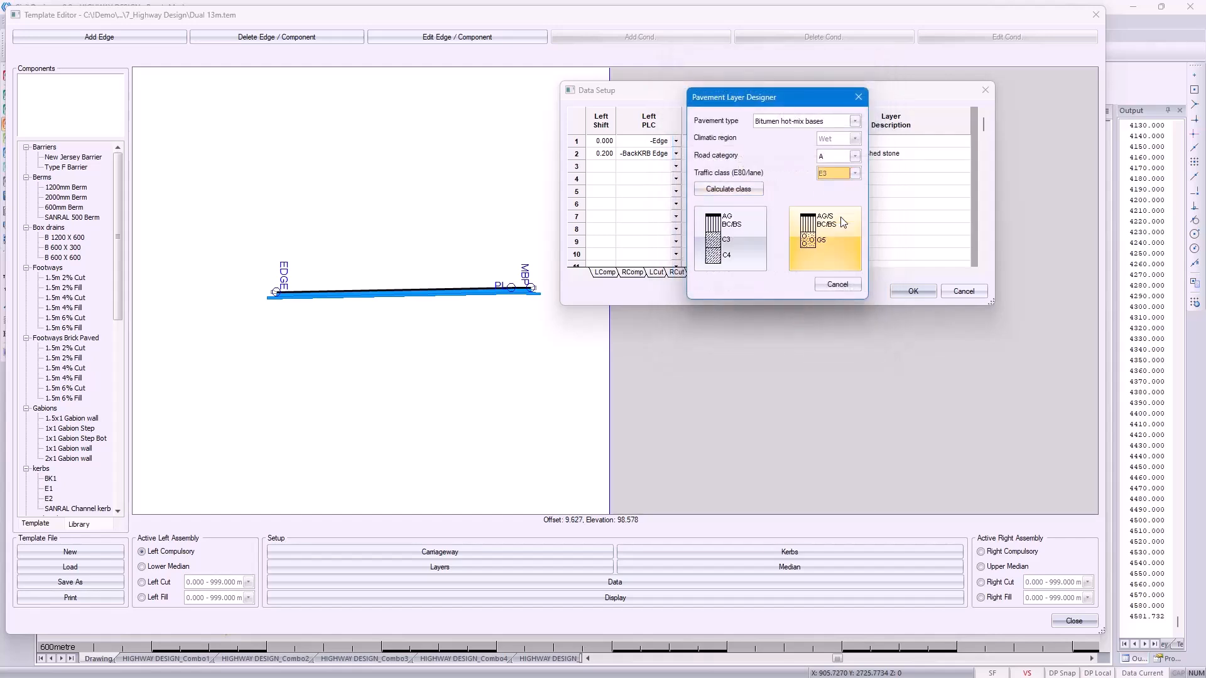
click(744, 238)
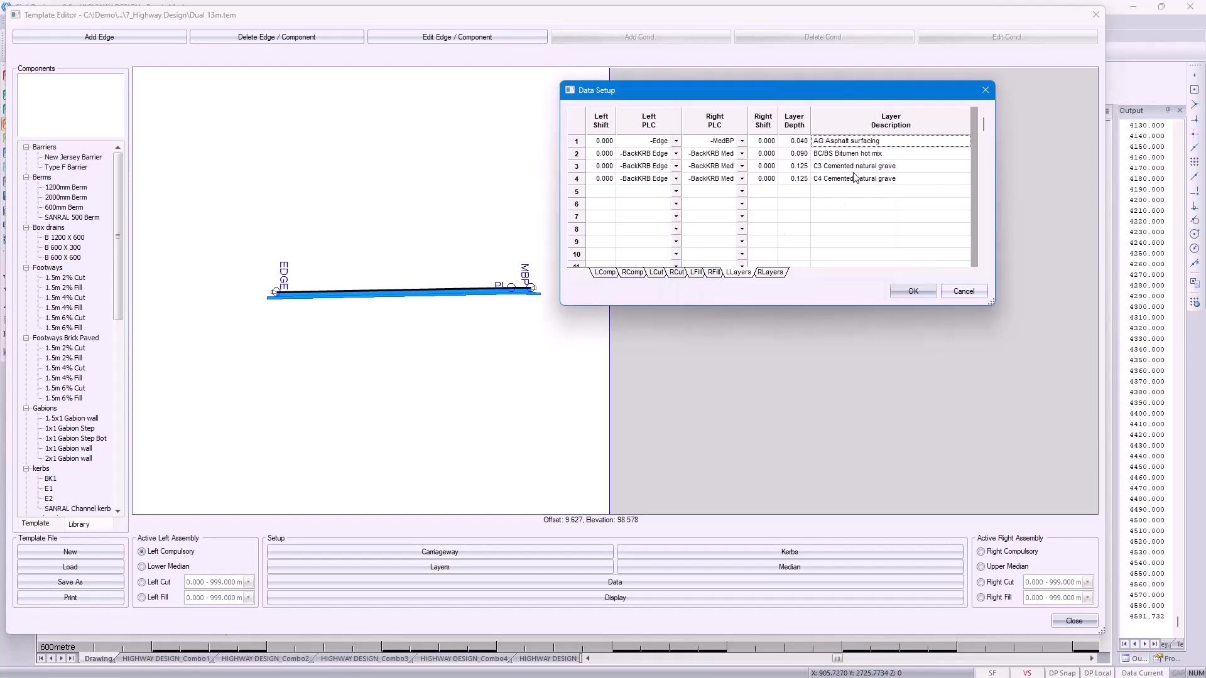
Load the E3 RoadCat A 1 example pavement in the Pavement Designer, cancel without saving and discard the layer setup changes
right_click(848, 147)
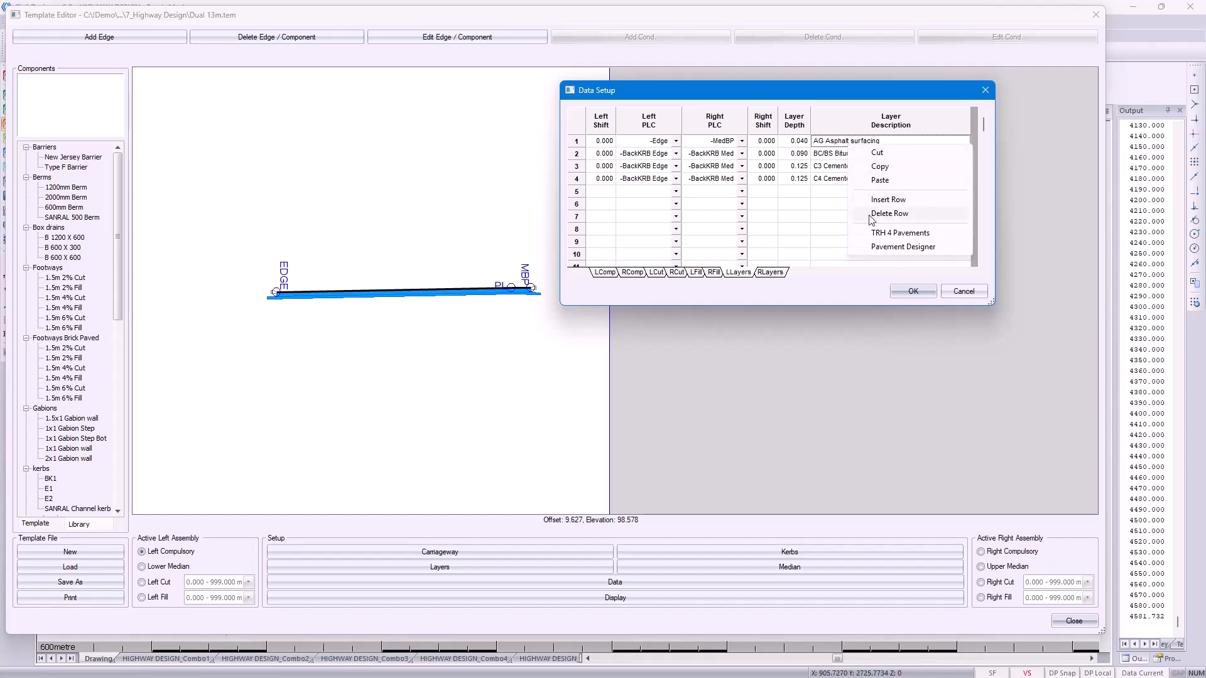
click(945, 246)
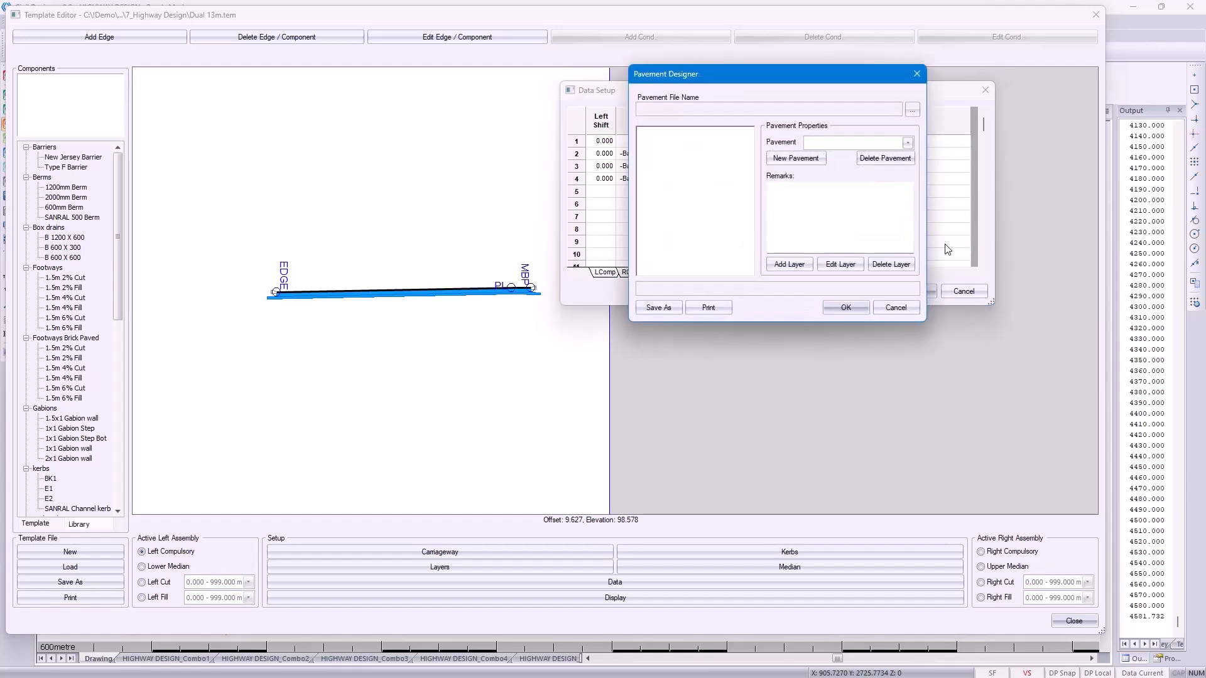
click(912, 109)
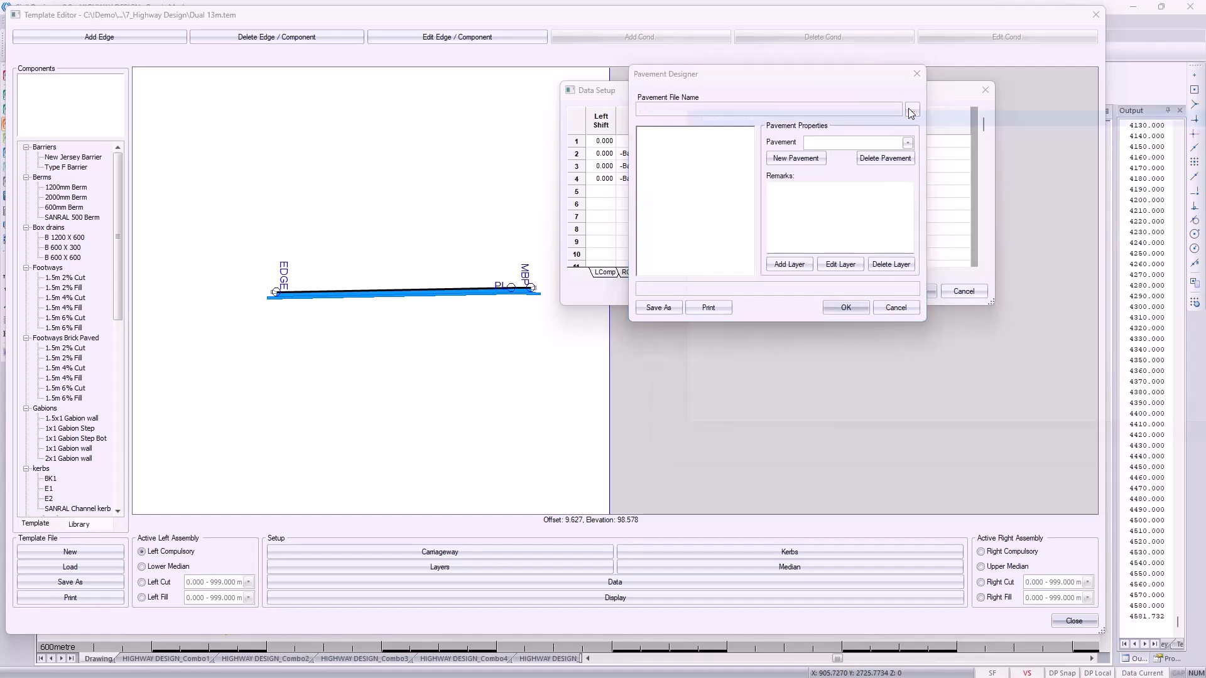
double_click(779, 184)
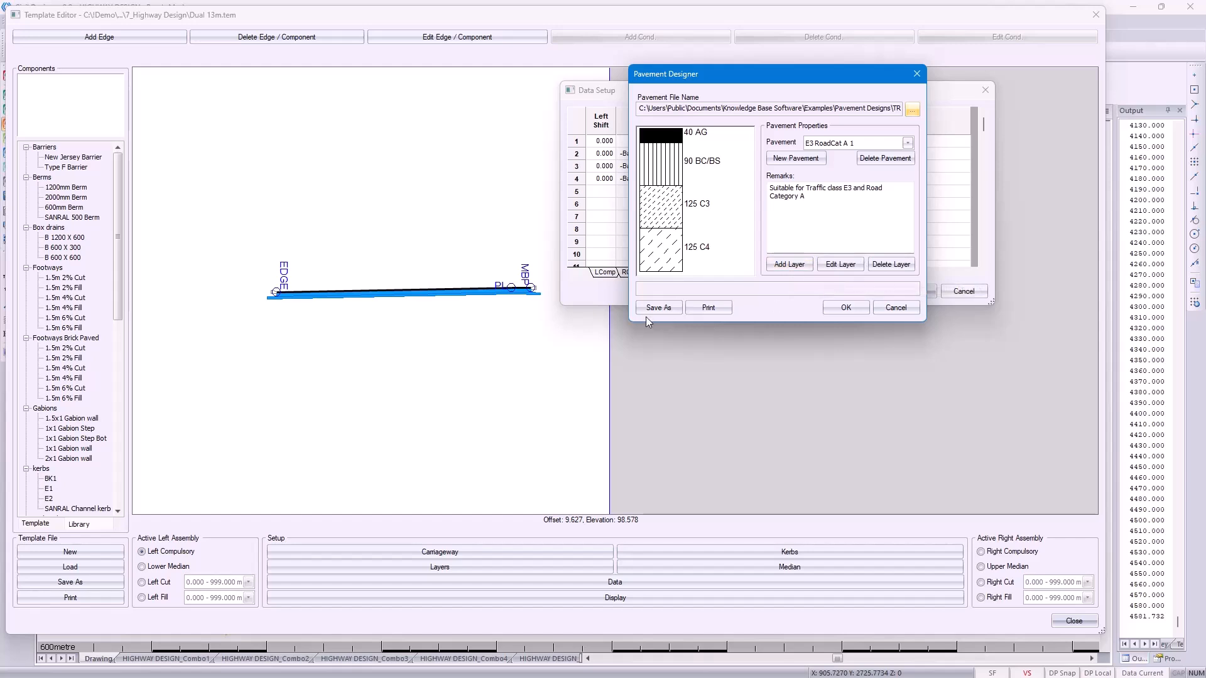
click(886, 309)
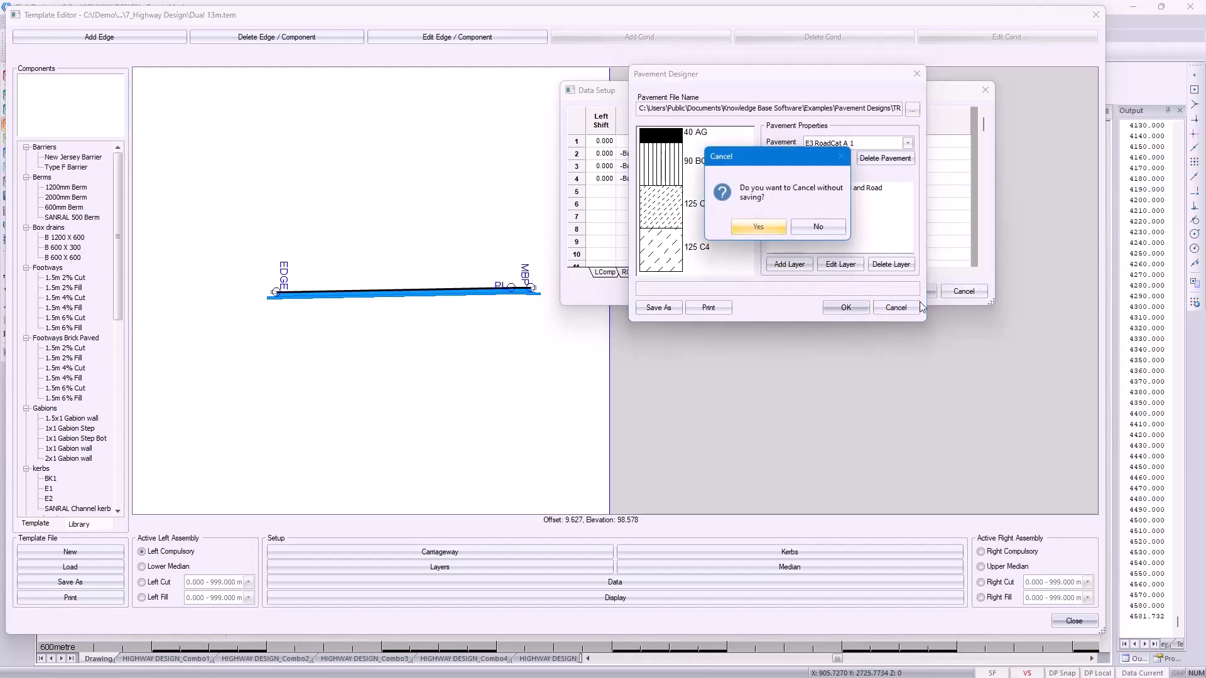
click(771, 226)
click(963, 291)
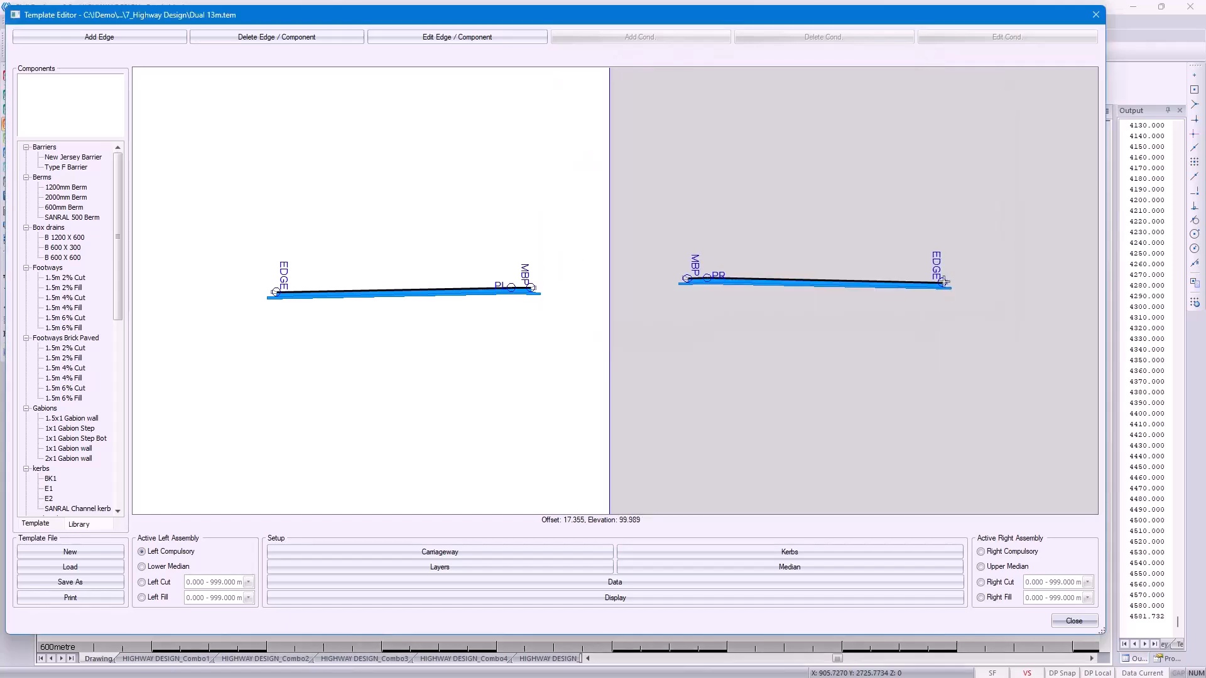
Review the median data setup and keep the Standard (Straight) median join type
click(794, 568)
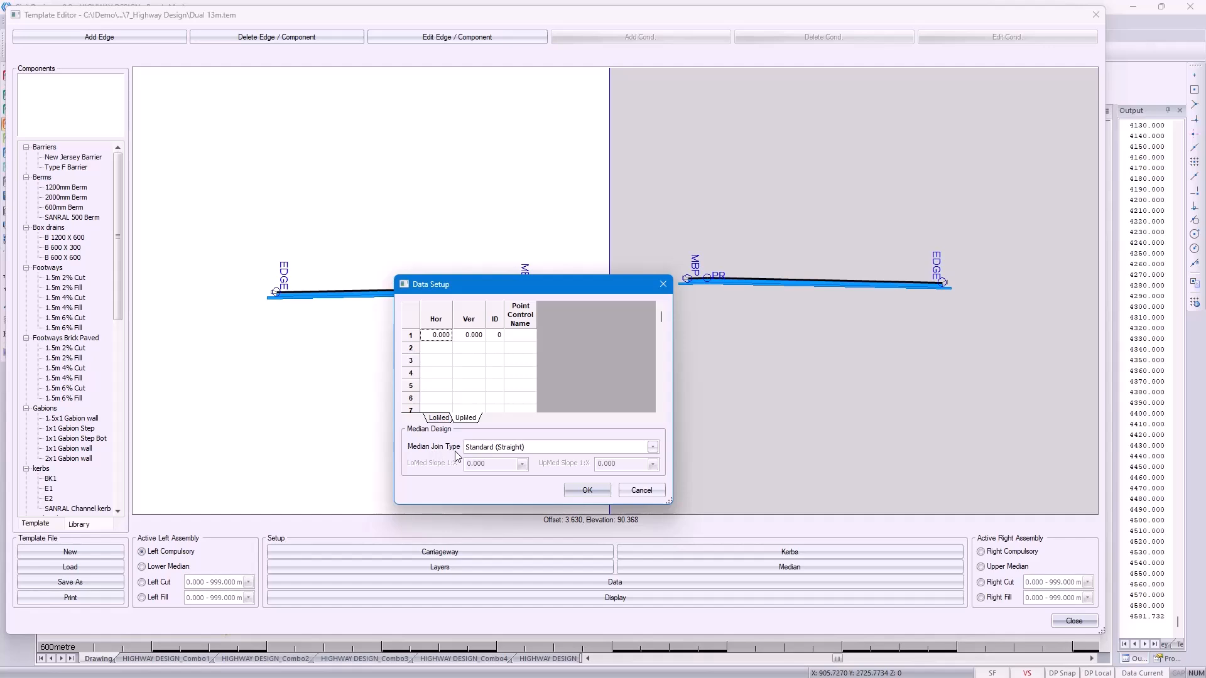
click(590, 490)
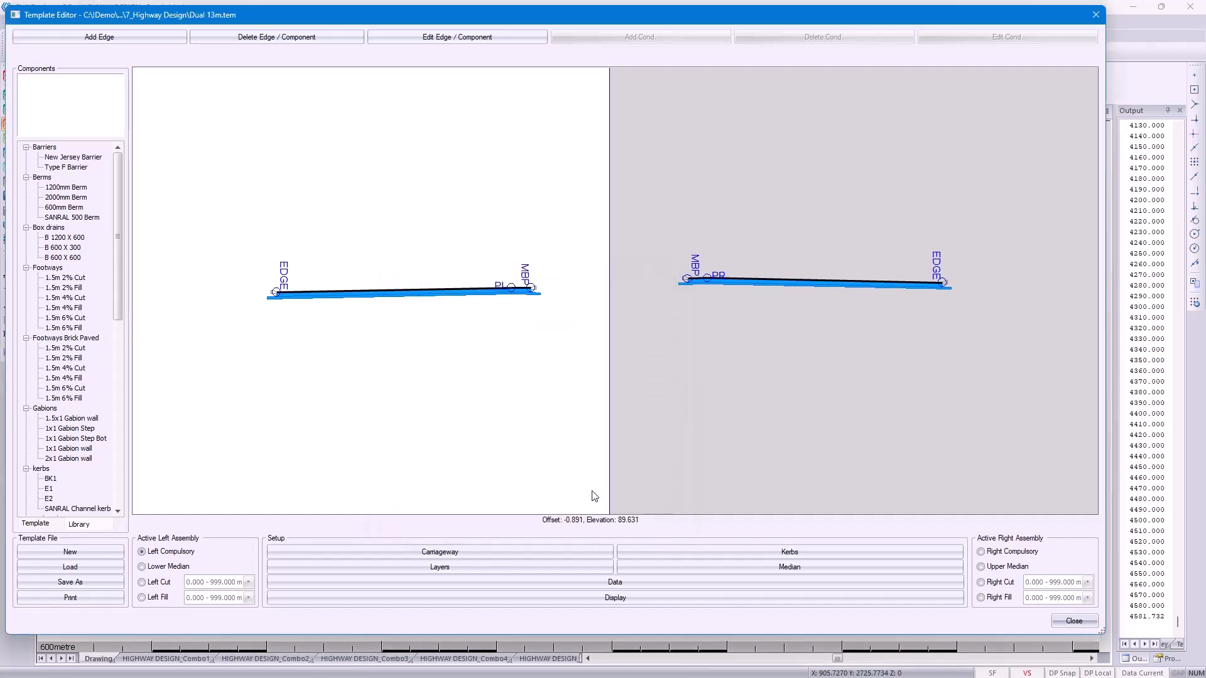
Add a test ground line just below the median, starting at an offset of about -5.5 and ending beneath the right carriageway's inner edge
right_click(579, 363)
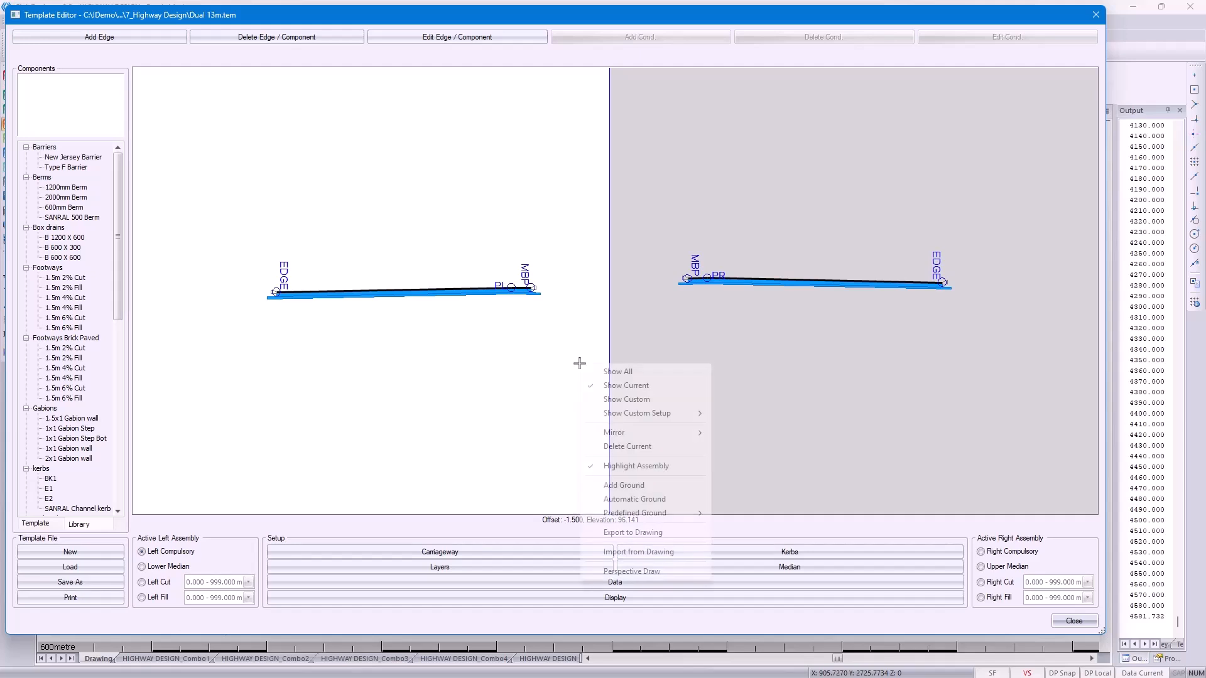
click(620, 486)
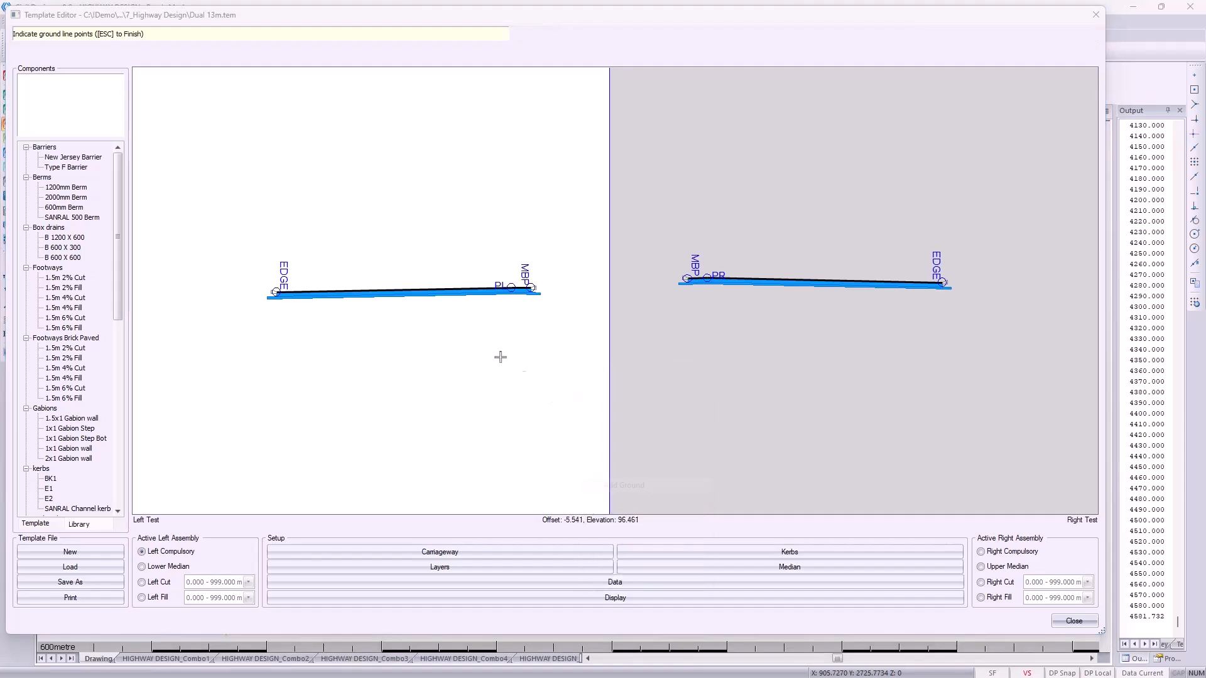
click(501, 318)
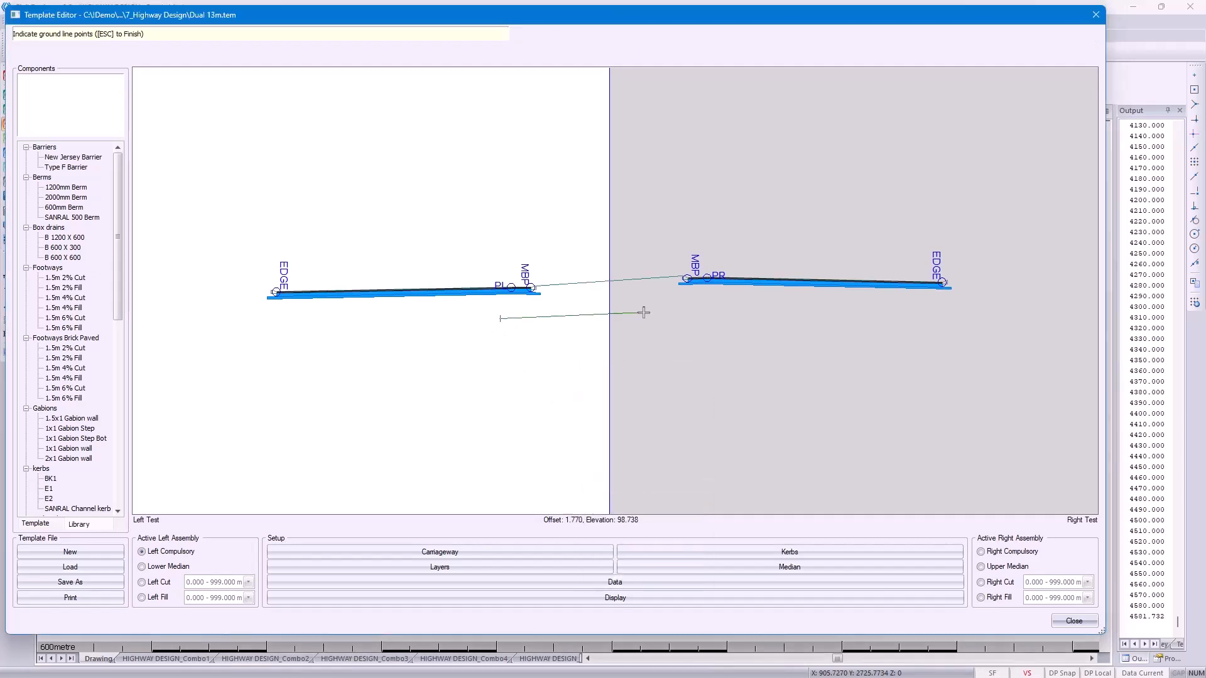
click(696, 311)
key(Escape)
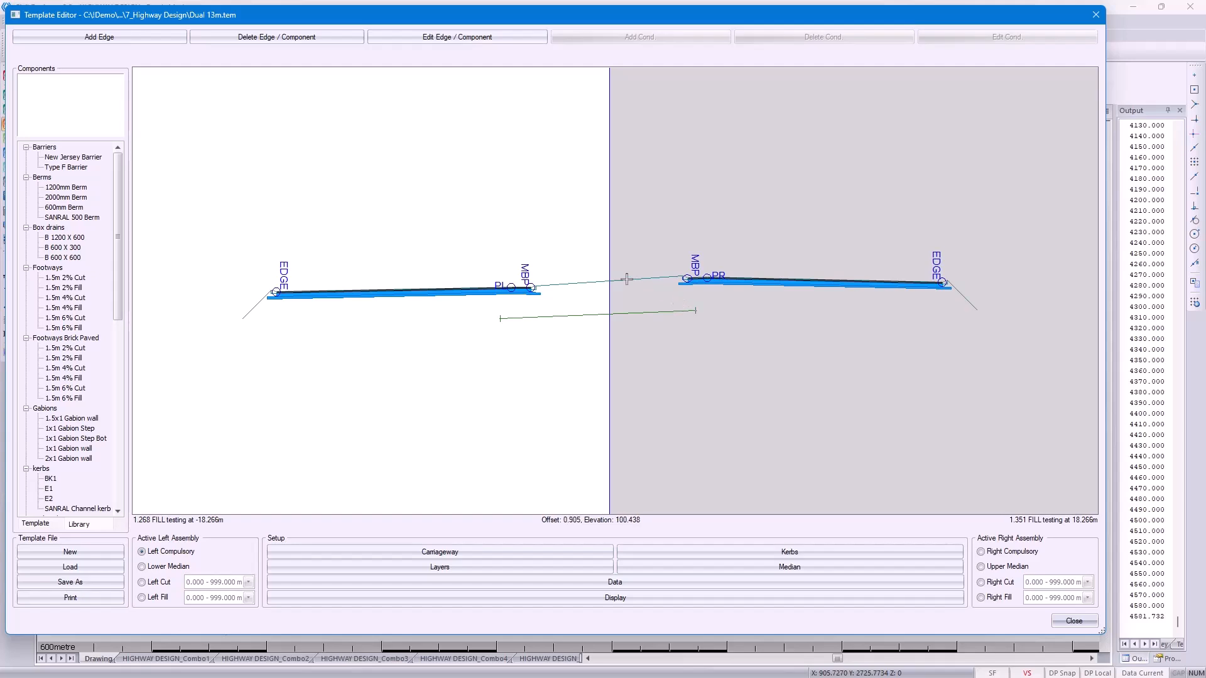
scroll(626, 279, up, 1)
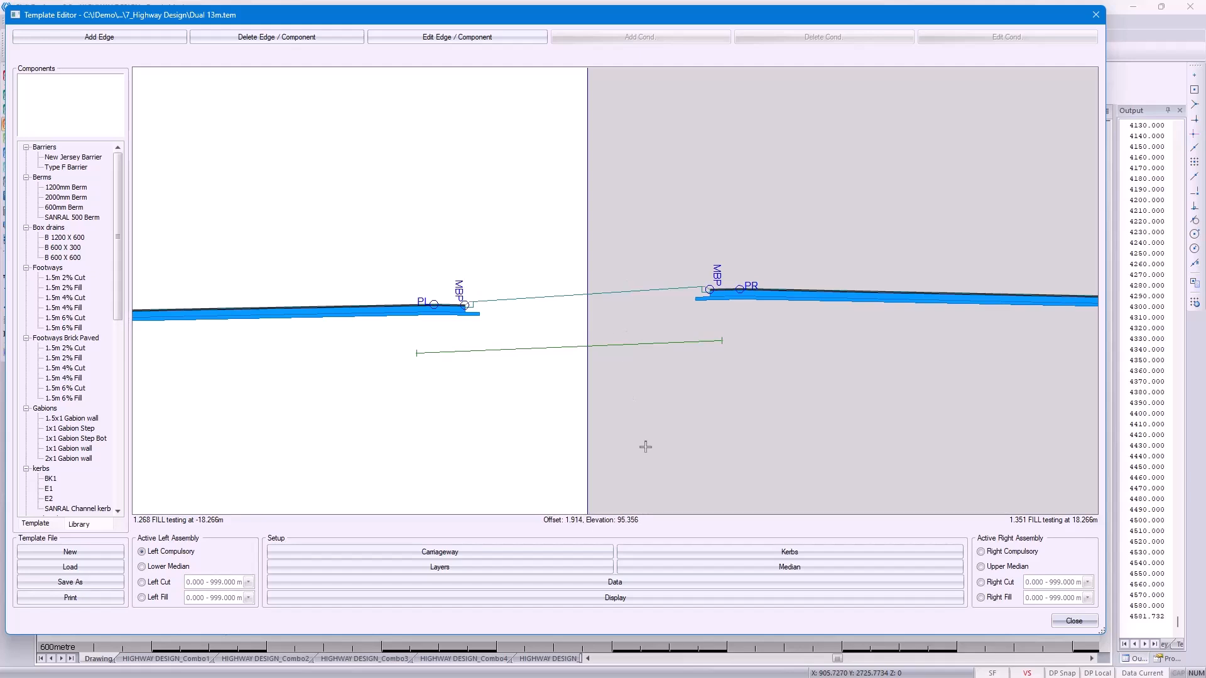
Change the median join type to Slope (1:X) with both the lower and upper median slopes set to -1
click(716, 566)
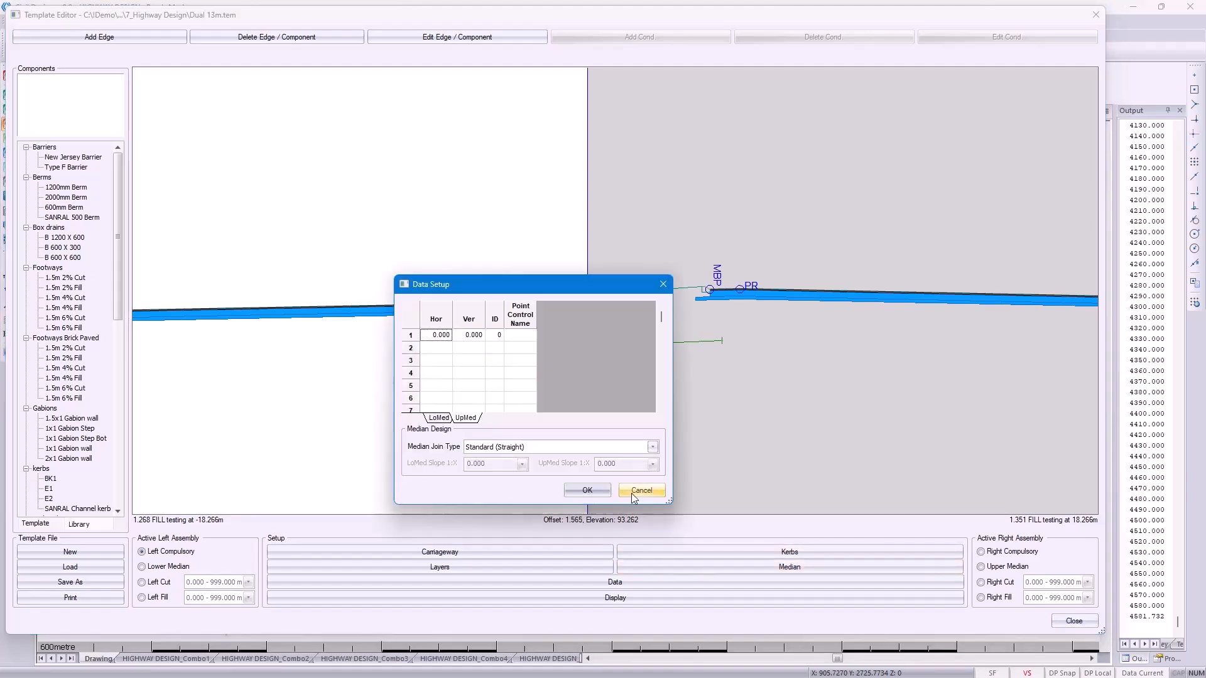
click(570, 447)
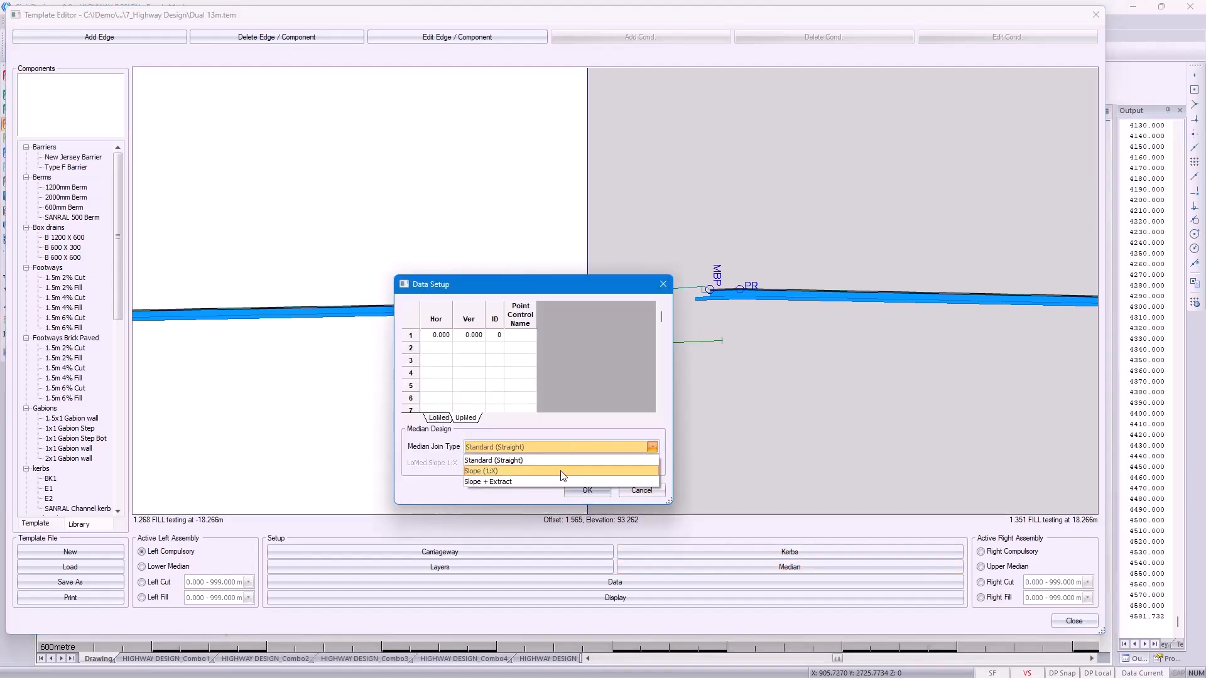
click(564, 471)
click(495, 468)
text(-1)
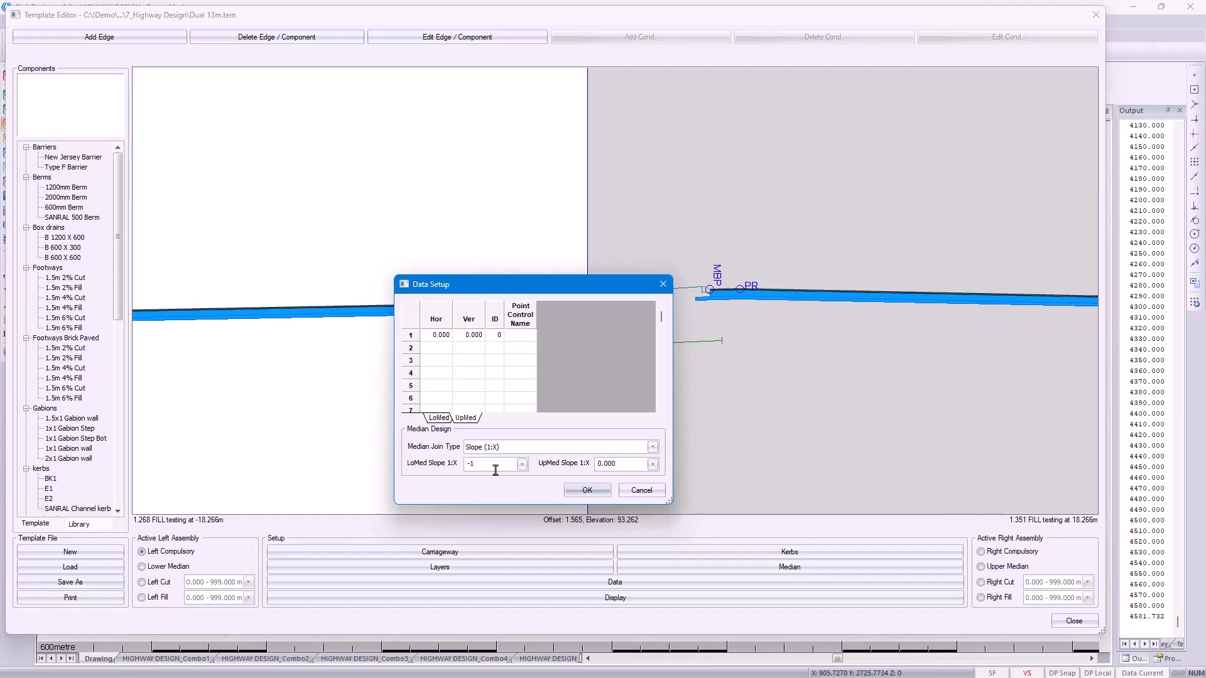
click(622, 465)
text(-1)
click(598, 492)
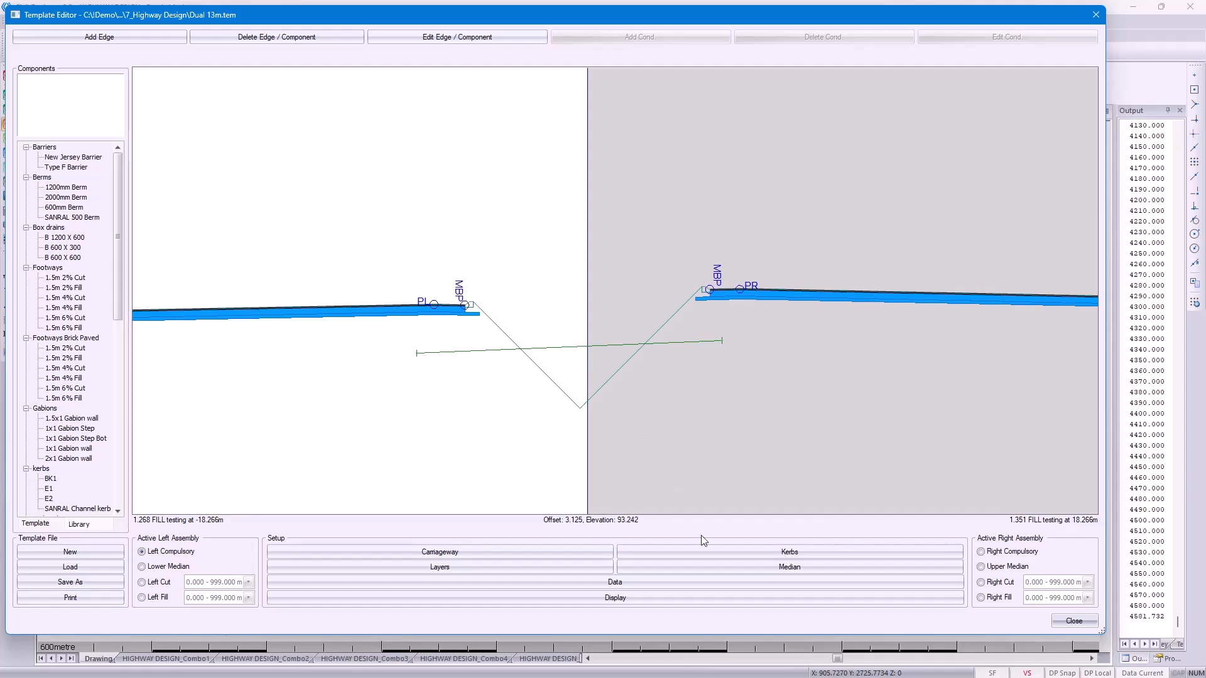
Switch the median join type to Slope + Extract
click(722, 565)
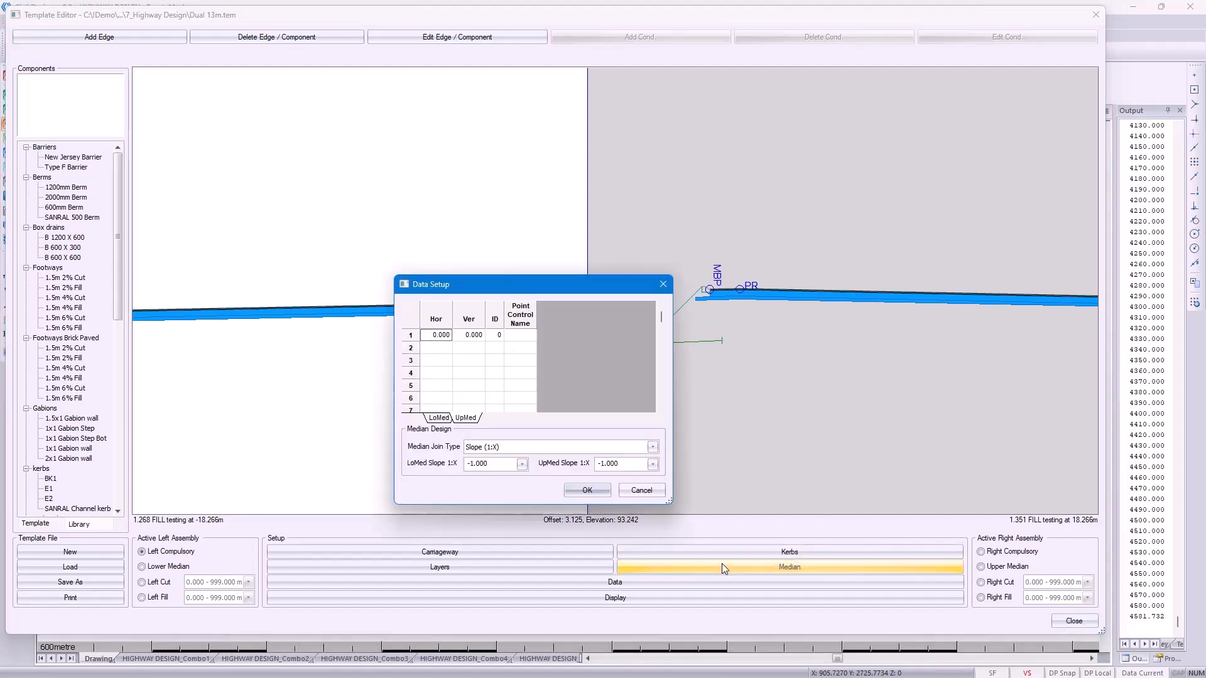
click(569, 450)
click(567, 480)
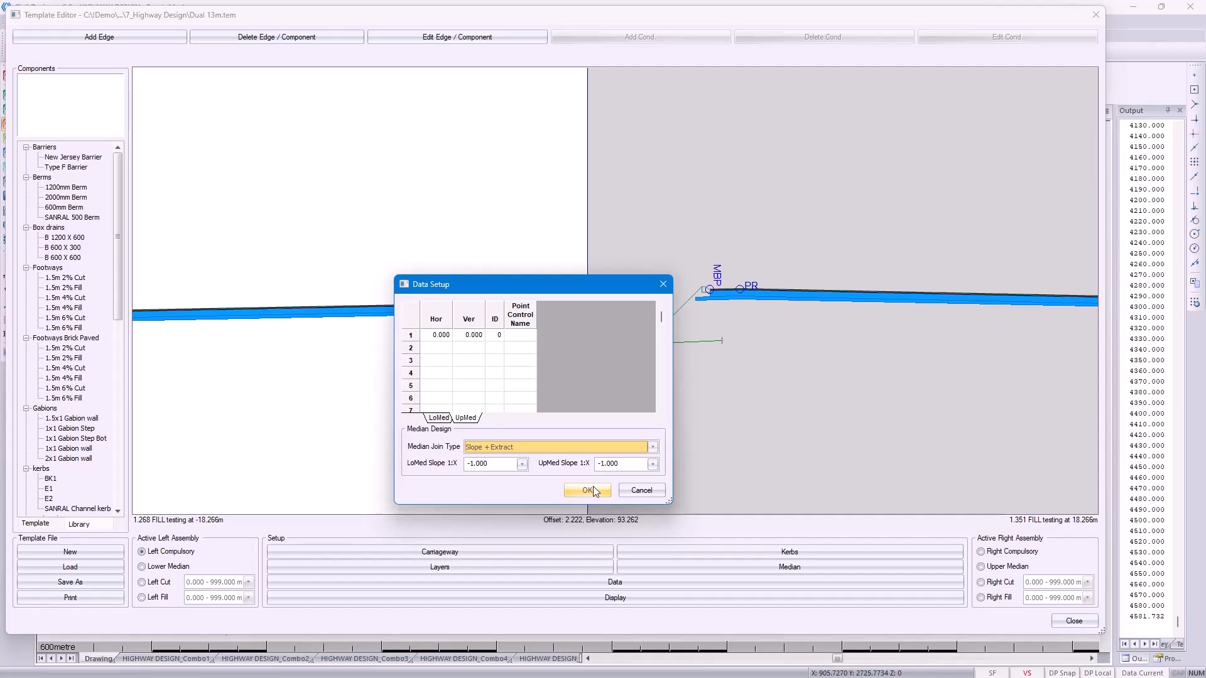
click(588, 490)
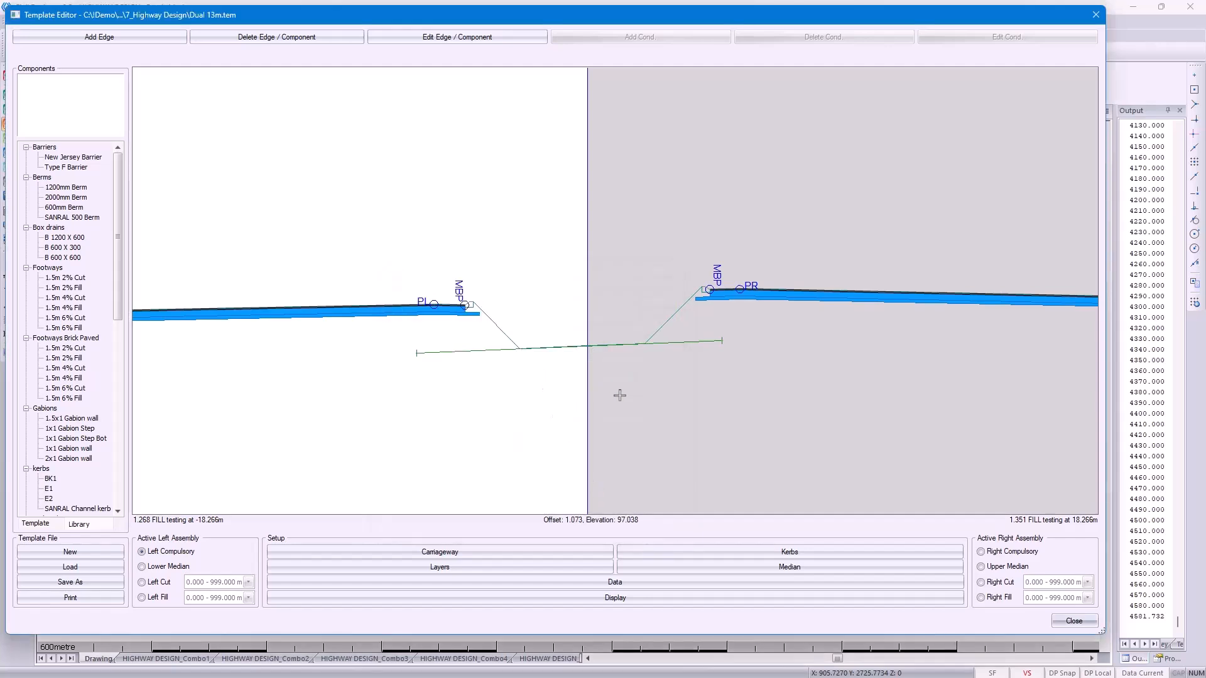
Clear the test ground line by restarting Add Ground and ending it without indicating any points
right_click(619, 395)
click(654, 517)
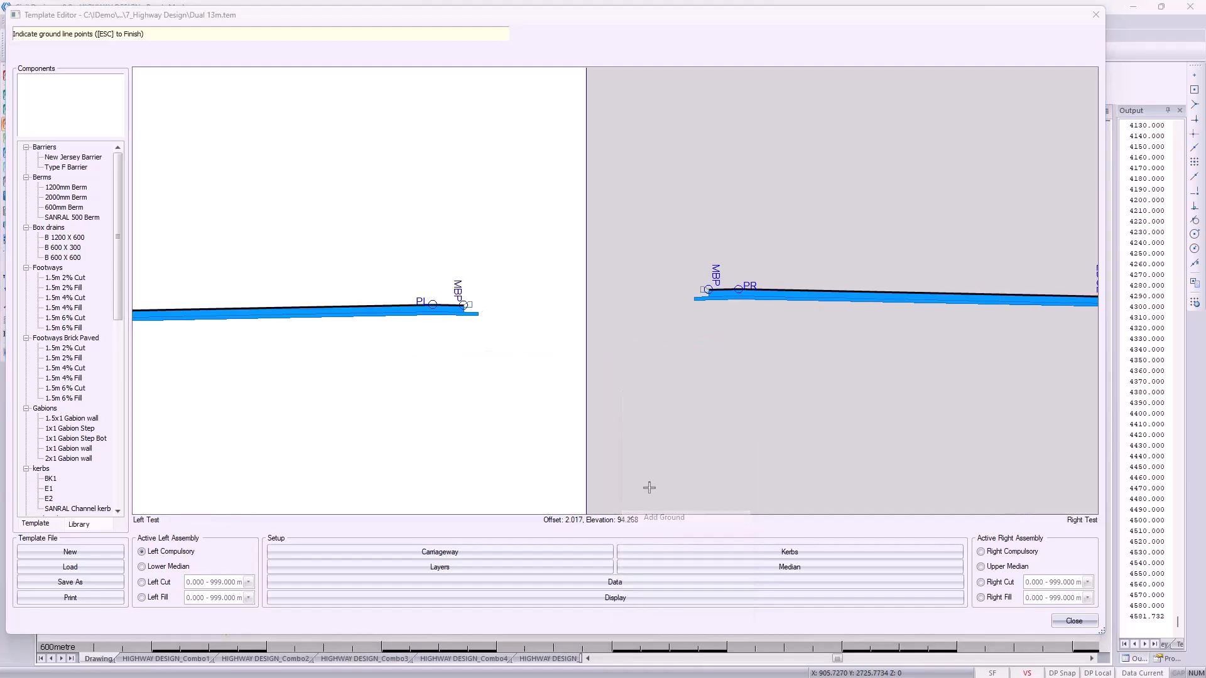
key(Escape)
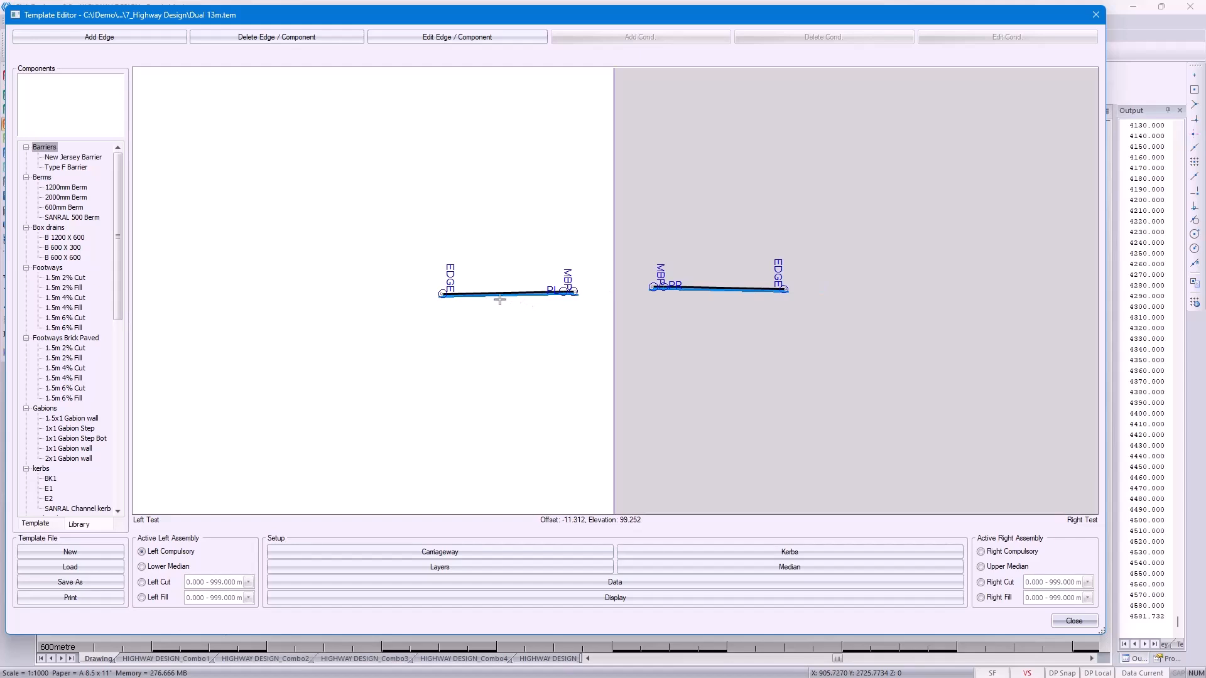
scroll(574, 296, up, 3)
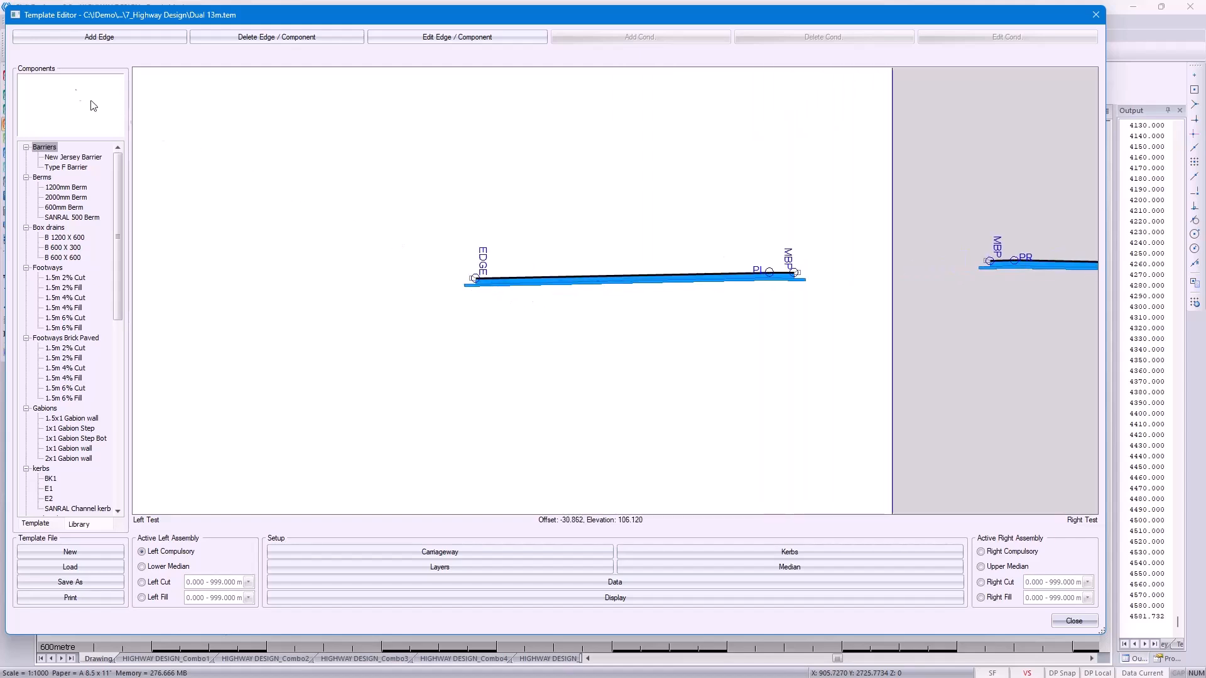
Preview the New Jersey Barrier, and add the brick-paved 1.5m 2% Cut footway outside the left carriageway edge in the Left Compulsory assembly
click(68, 158)
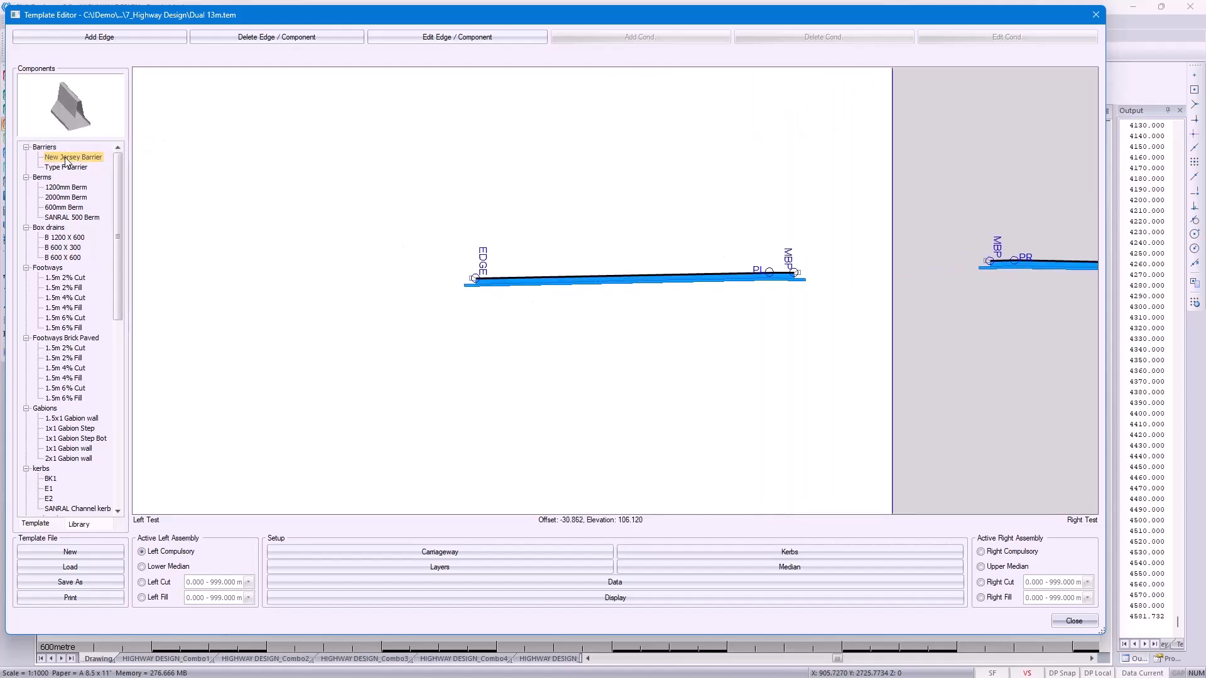
drag(119, 183, 149, 177)
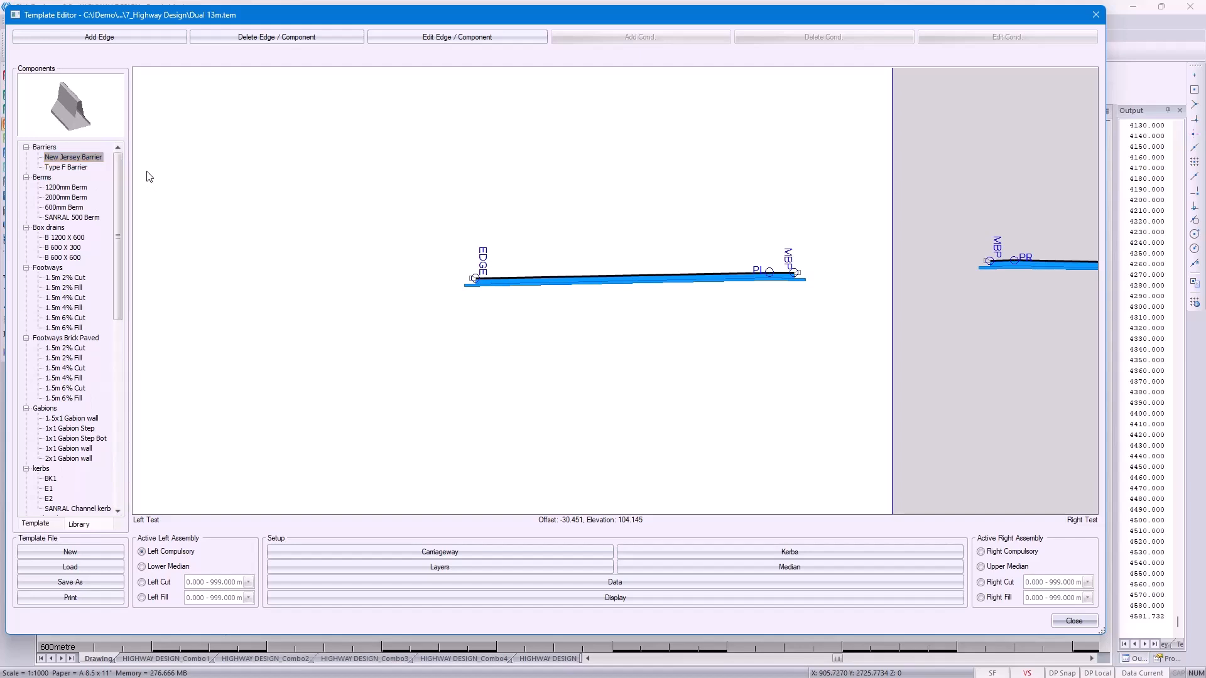
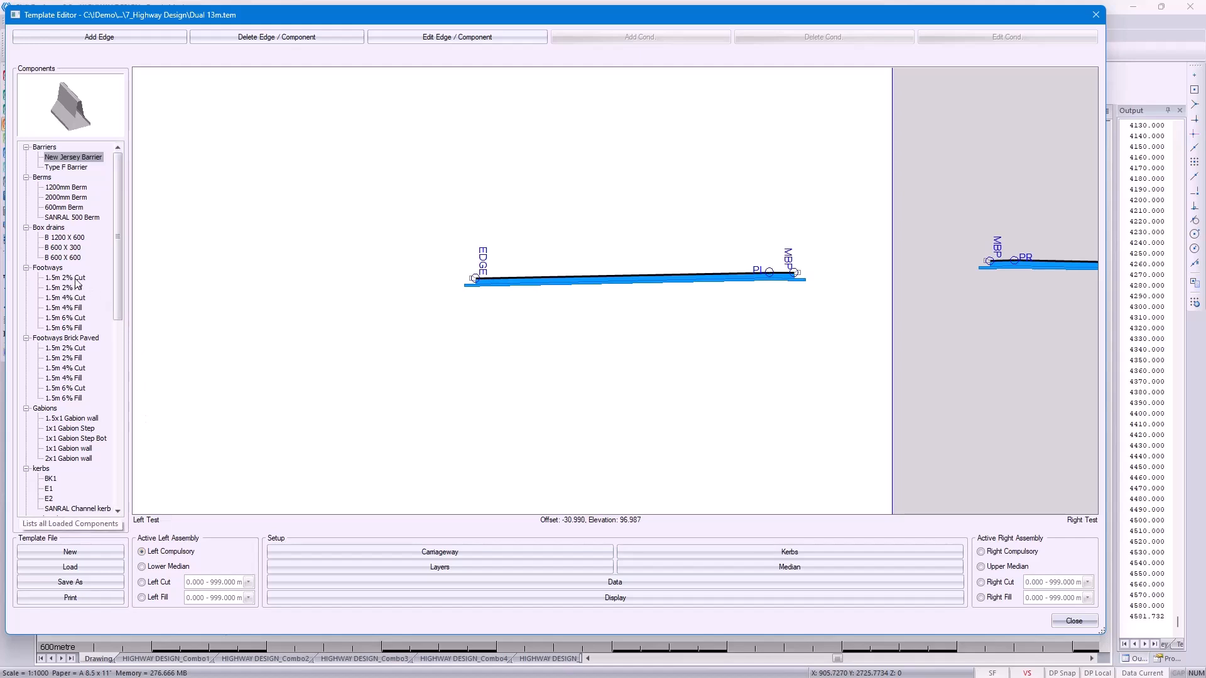
click(71, 349)
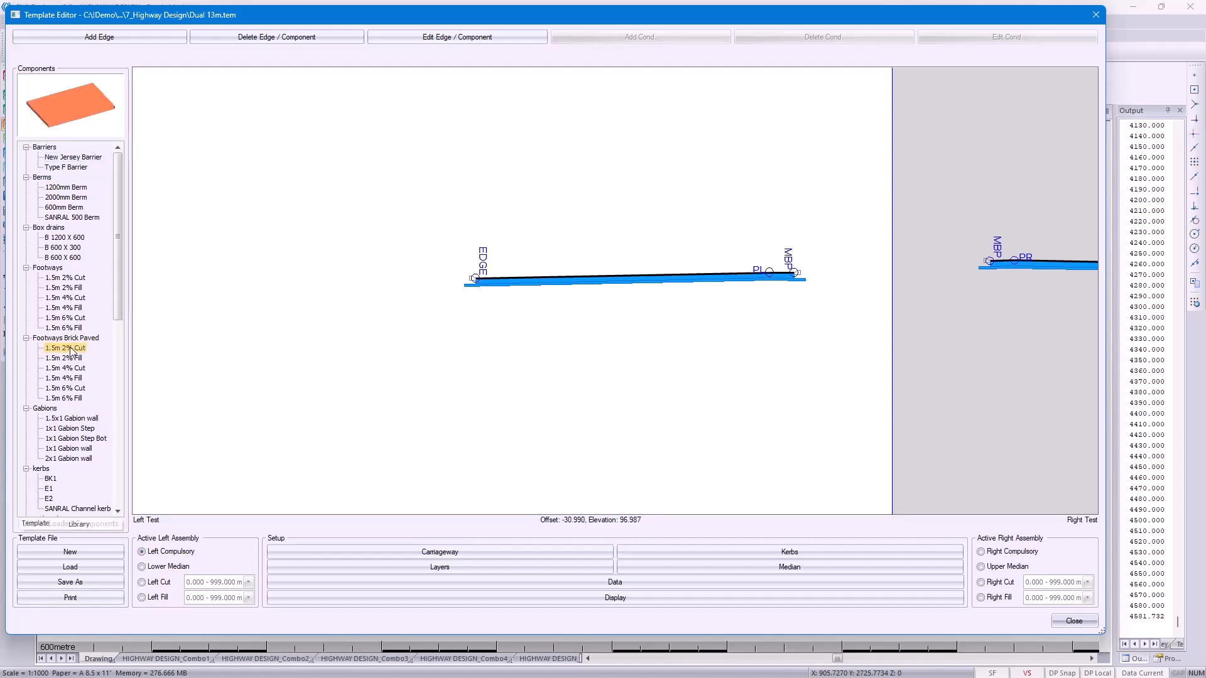
double_click(71, 348)
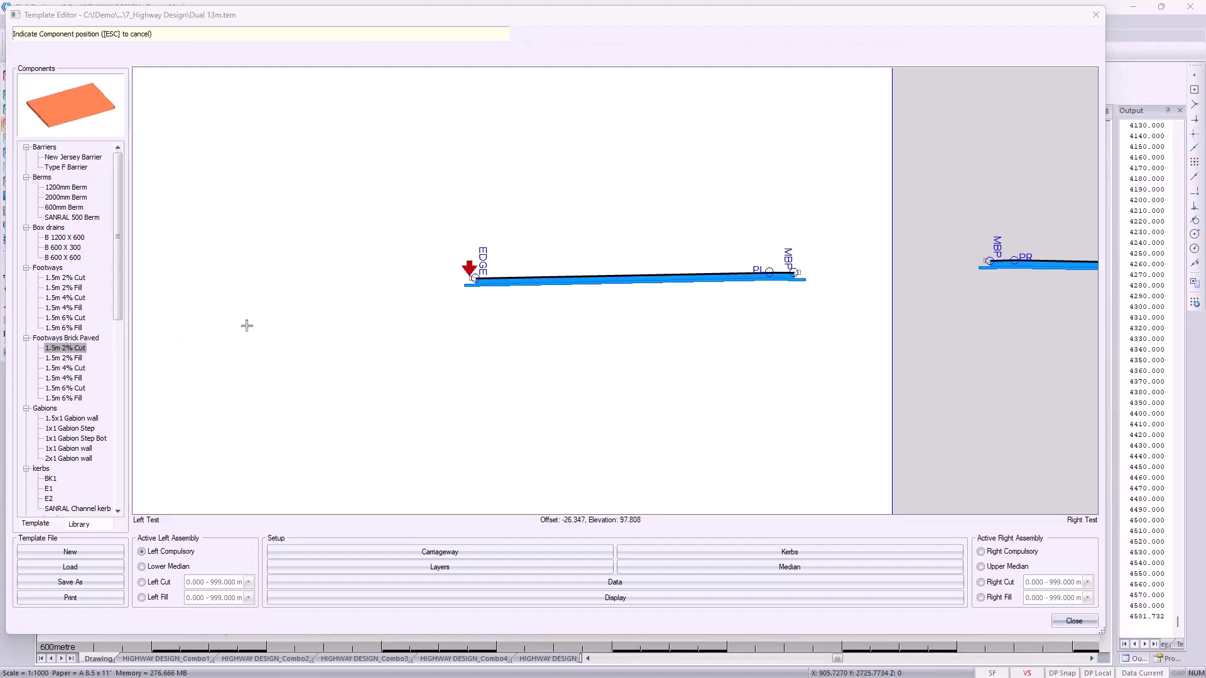
click(409, 294)
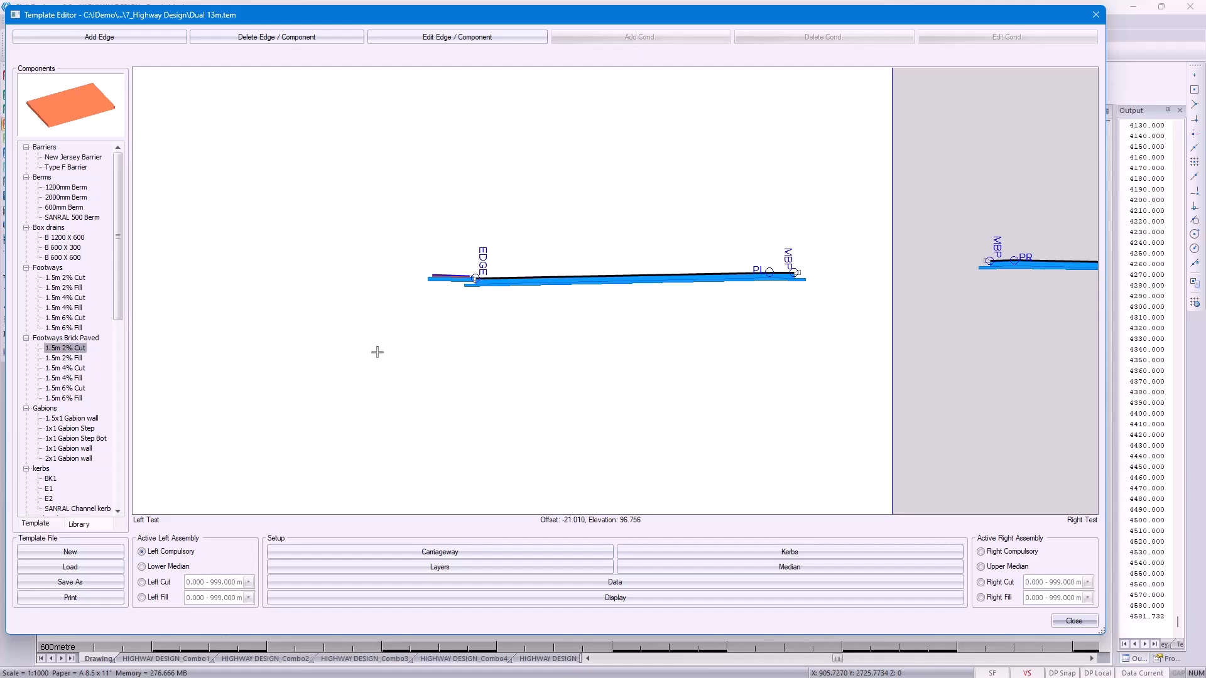
Add the SANRAL v-drain concrete side drain beyond the footway in the Left Cut assembly
click(165, 583)
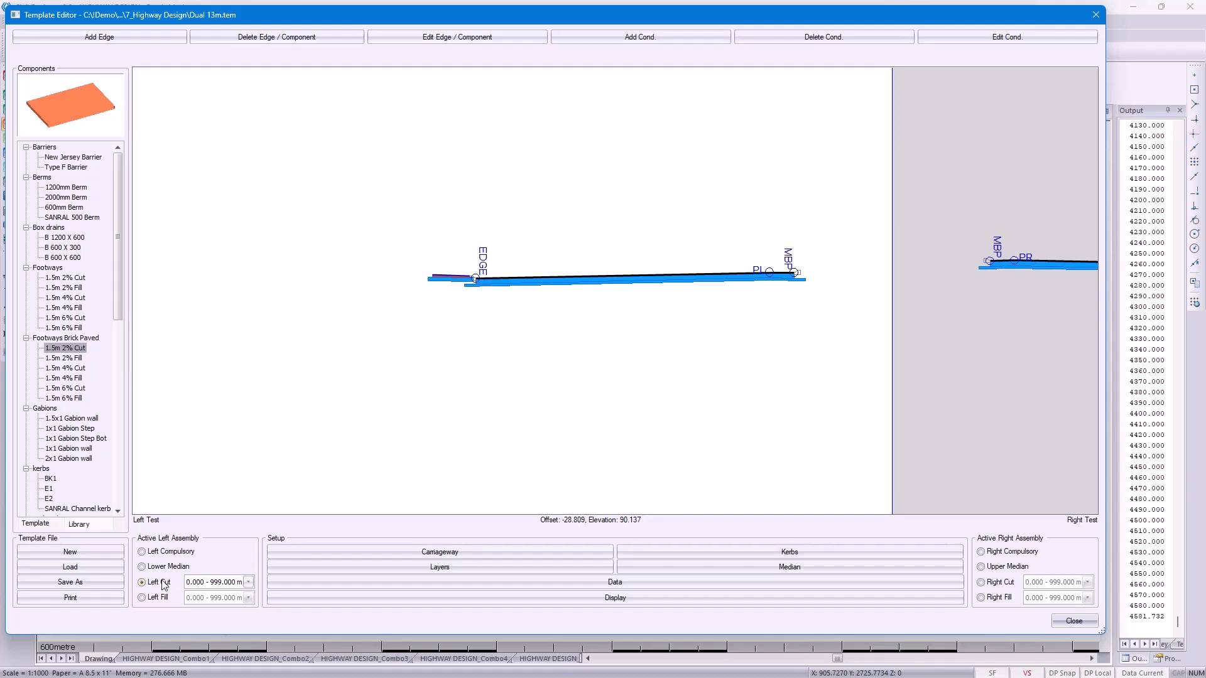
scroll(72, 427, down, 4)
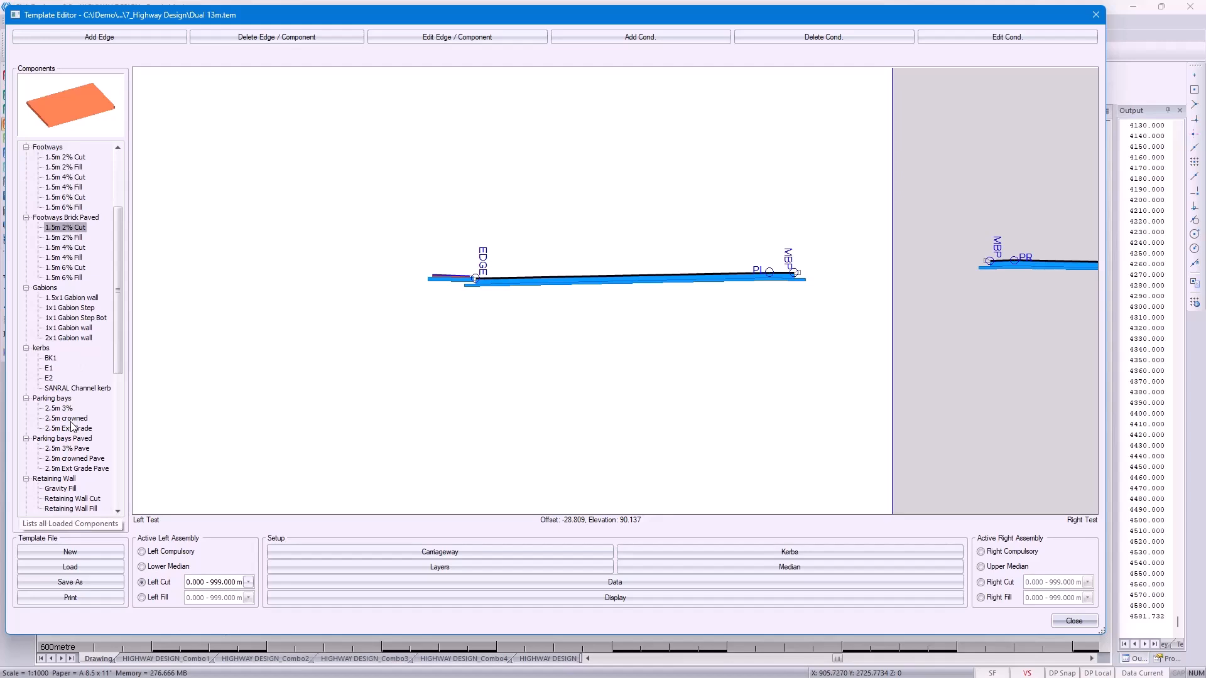
scroll(72, 428, down, 3)
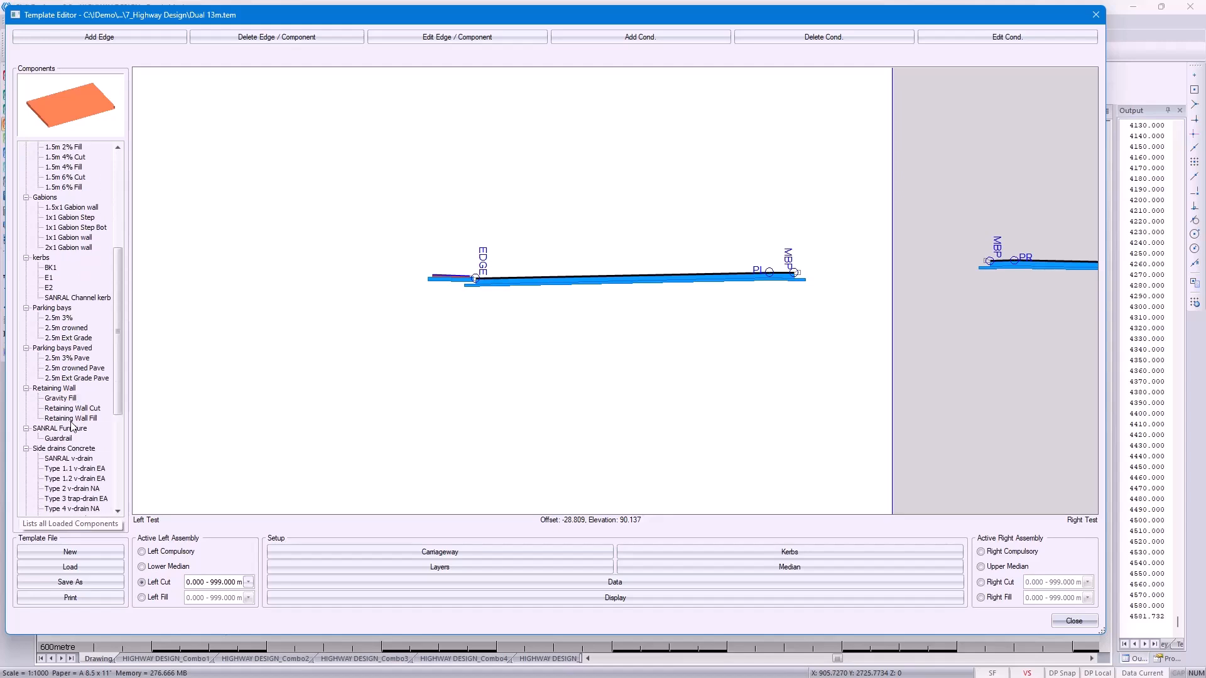
double_click(69, 458)
click(331, 338)
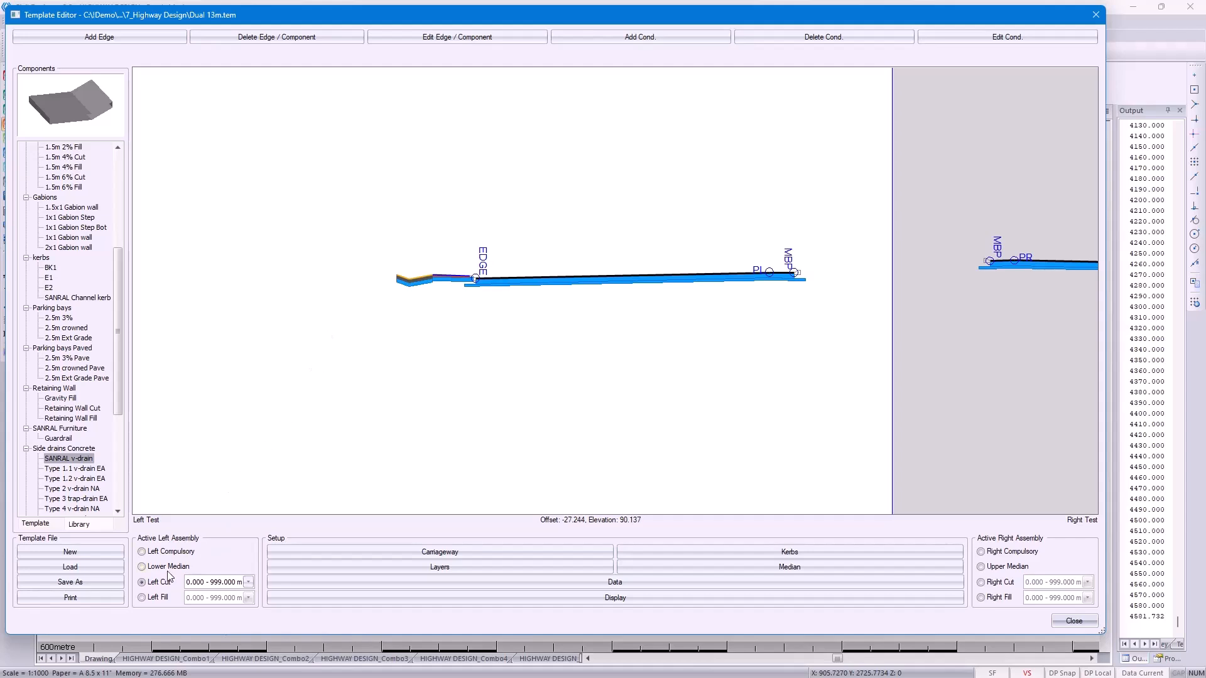
Add a New Jersey Barrier beyond the footway in the Left Fill assembly
click(148, 600)
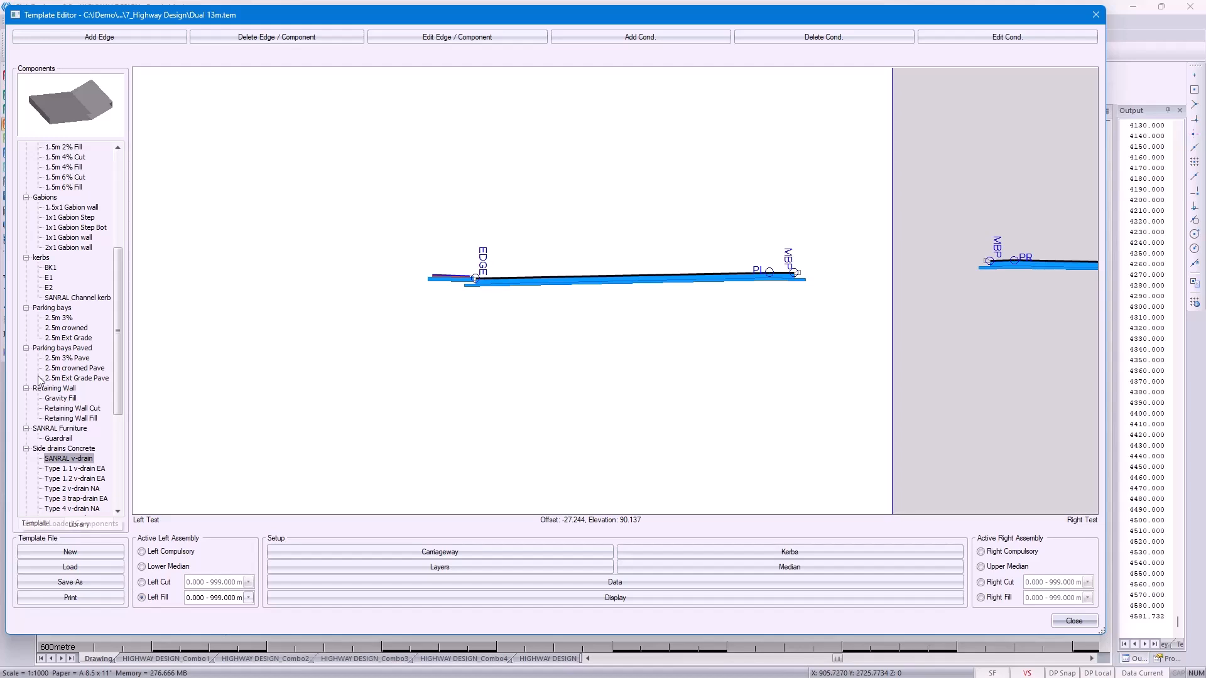
scroll(87, 468, up, 7)
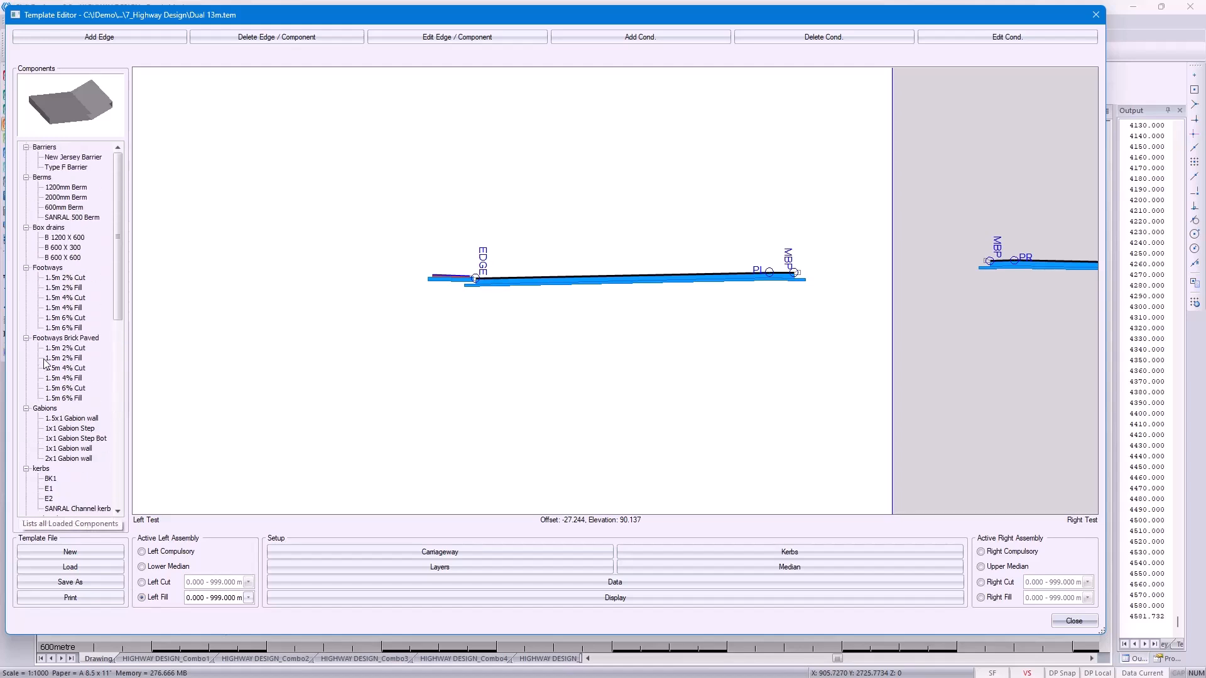
click(70, 157)
drag(70, 158, 265, 201)
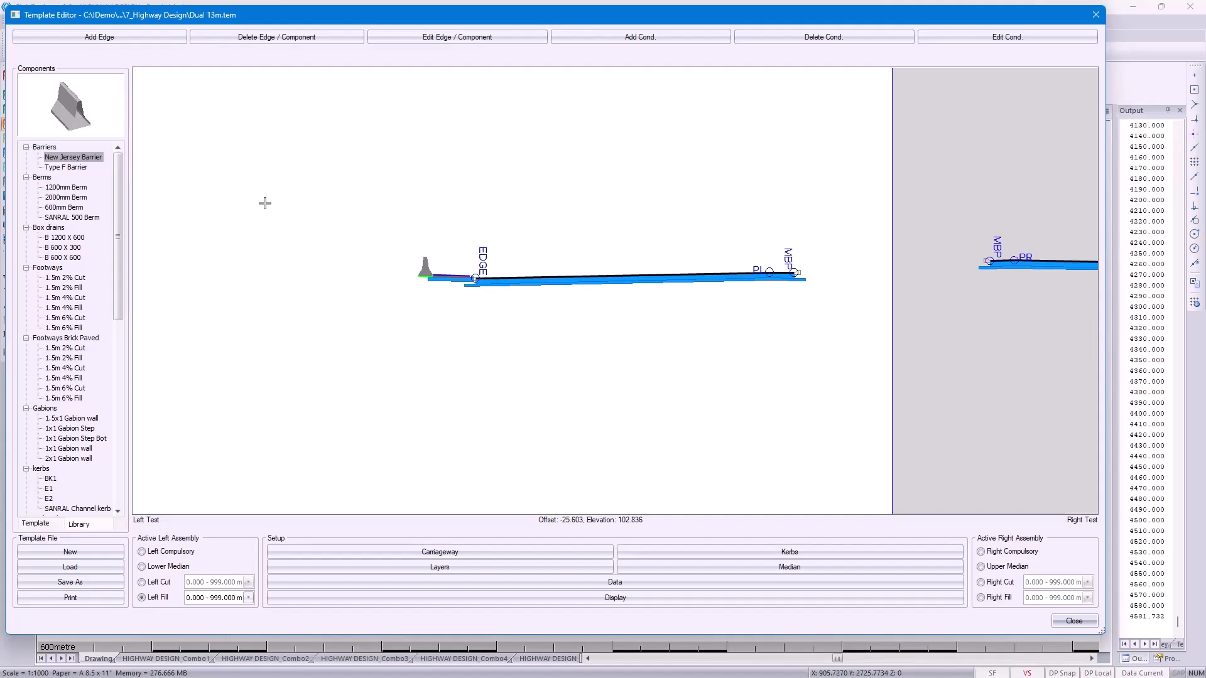
Load the Dual Example.tem template without saving the changes to Dual 13m.tem
click(88, 568)
click(560, 355)
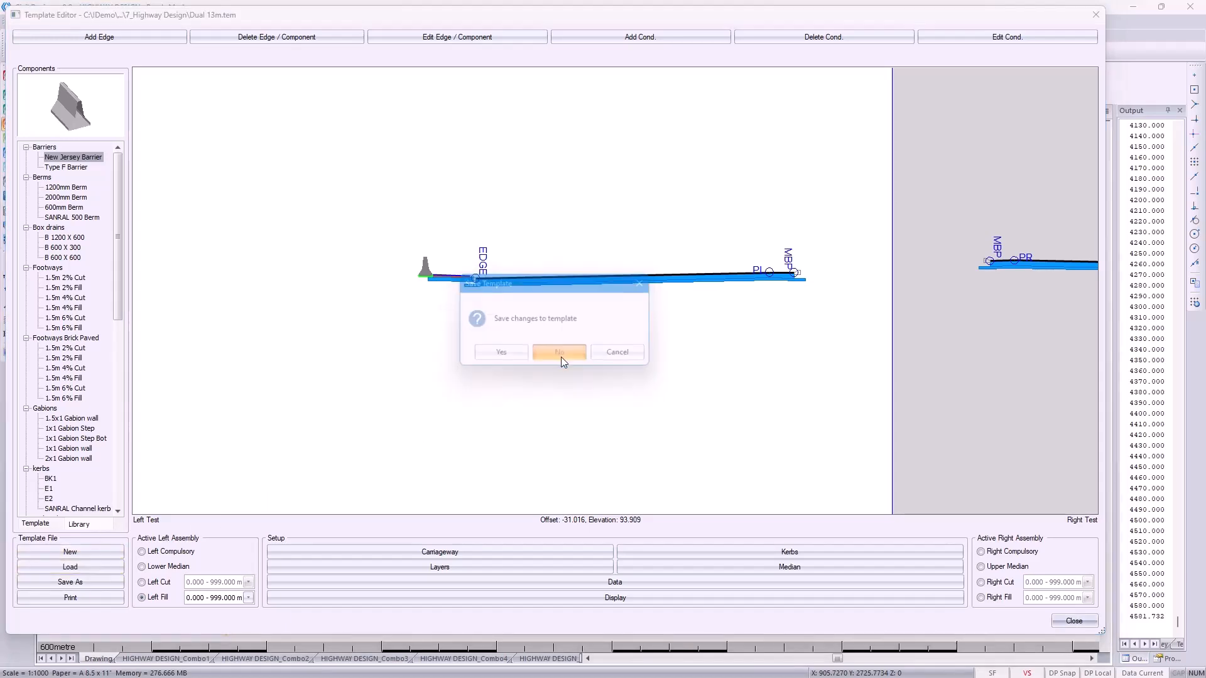
double_click(291, 247)
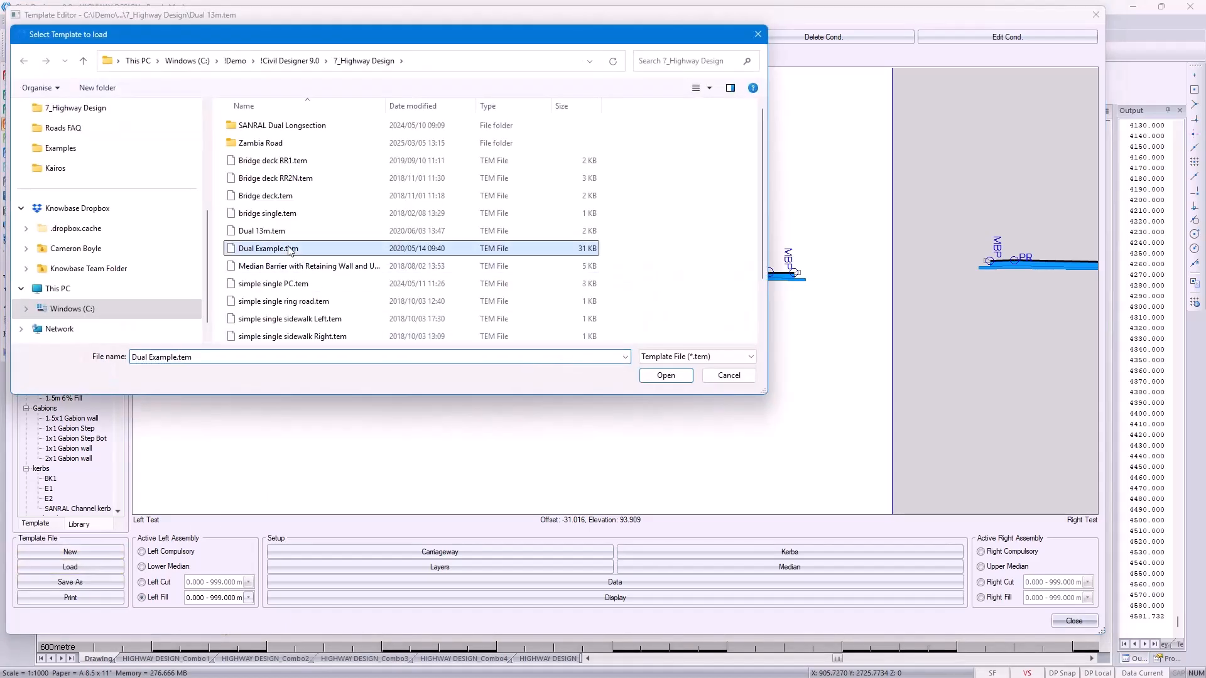
scroll(910, 262, down, 2)
scroll(910, 261, up, 1)
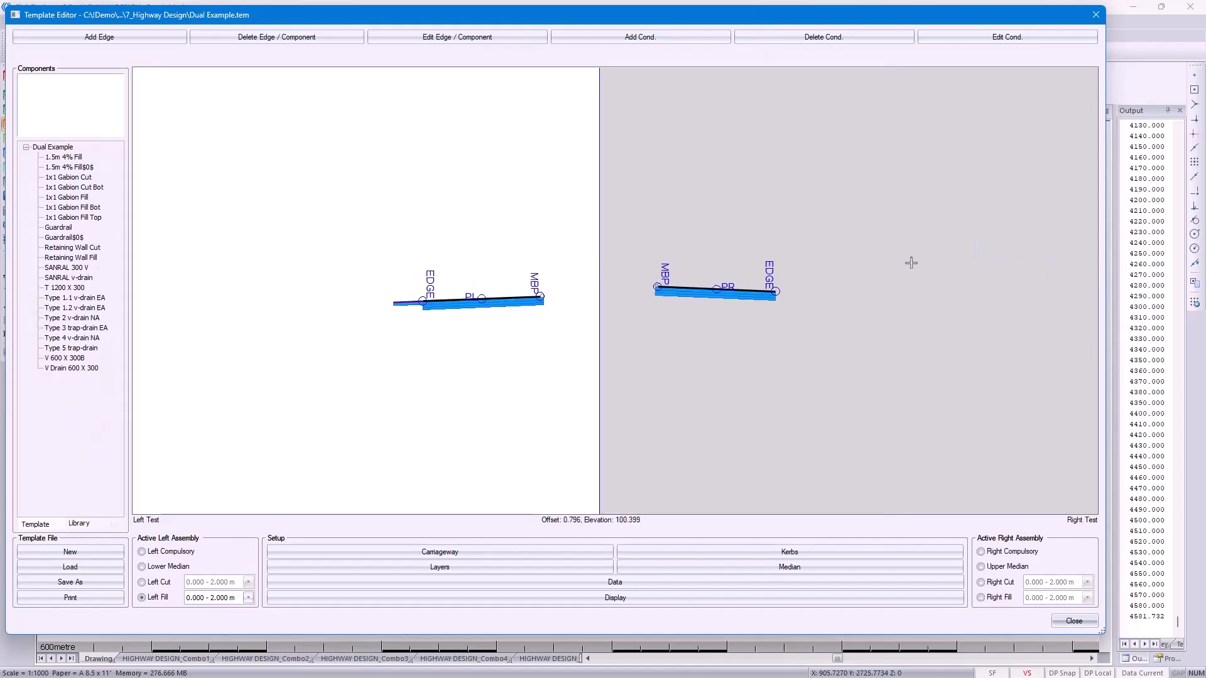
Review the Left Cut assemblies for each cut height range up to 6.000 - 999.000 m
click(171, 584)
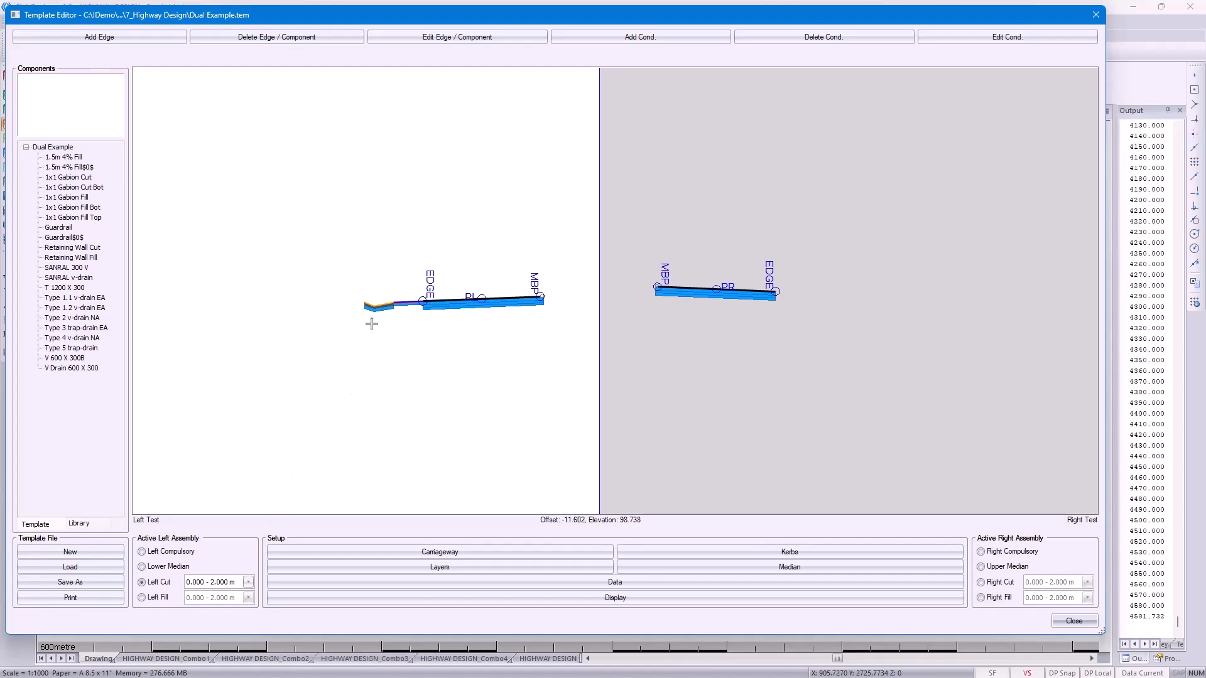
scroll(241, 582, down, 1)
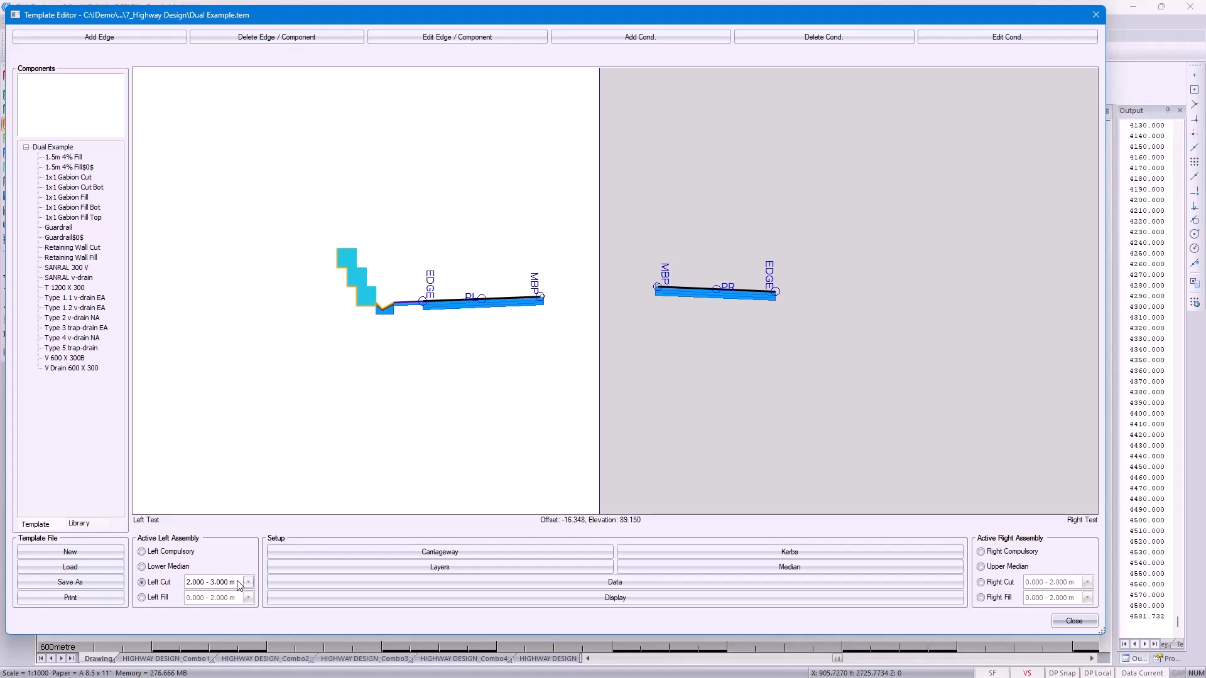
scroll(240, 586, down, 1)
scroll(240, 585, down, 1)
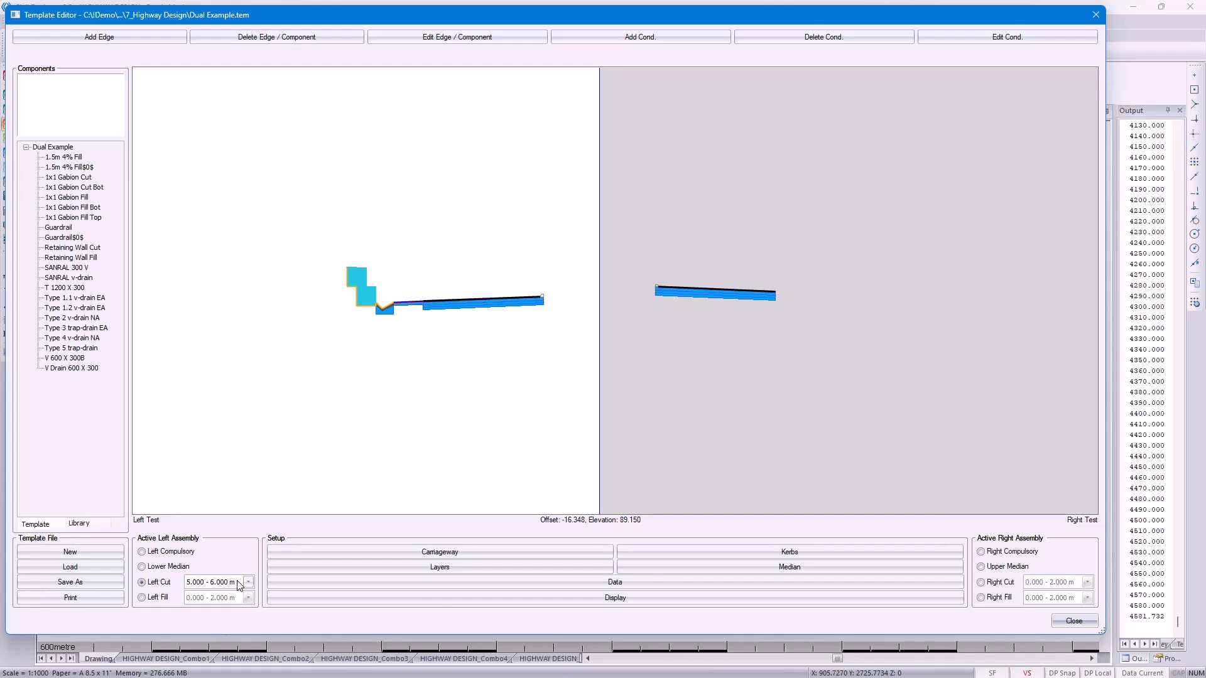
scroll(240, 586, down, 1)
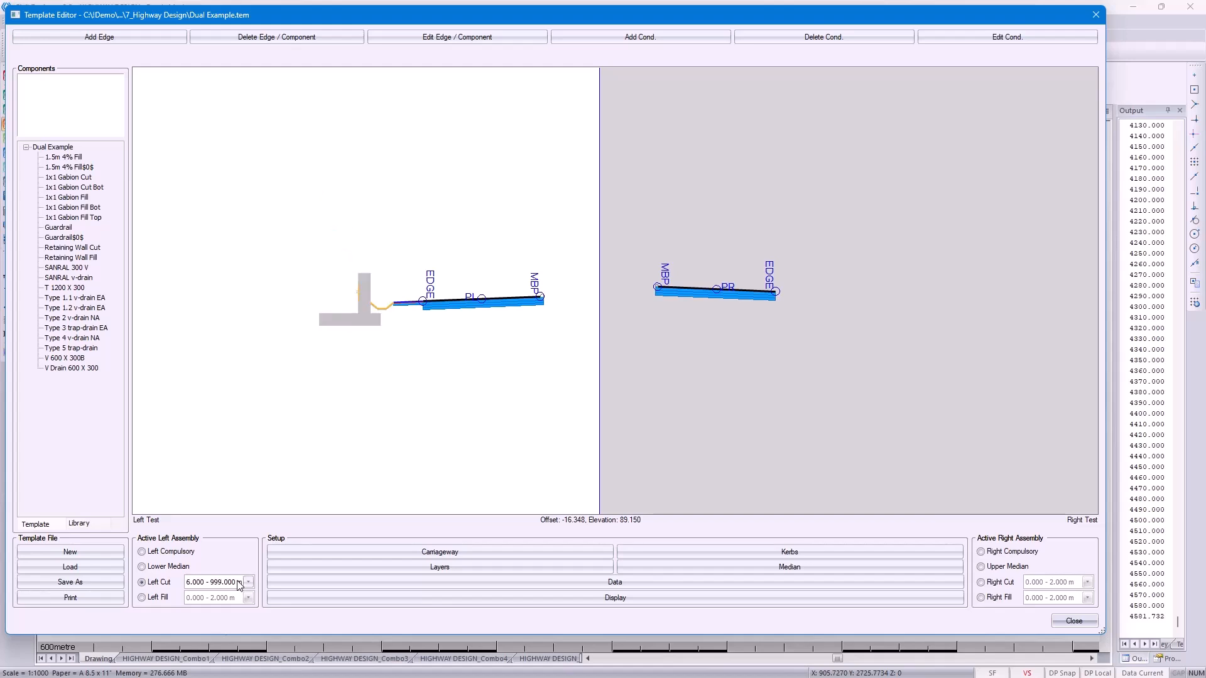
Review the Right Fill assemblies for successive fill height ranges up to 5.000 - 6.000 m
click(999, 598)
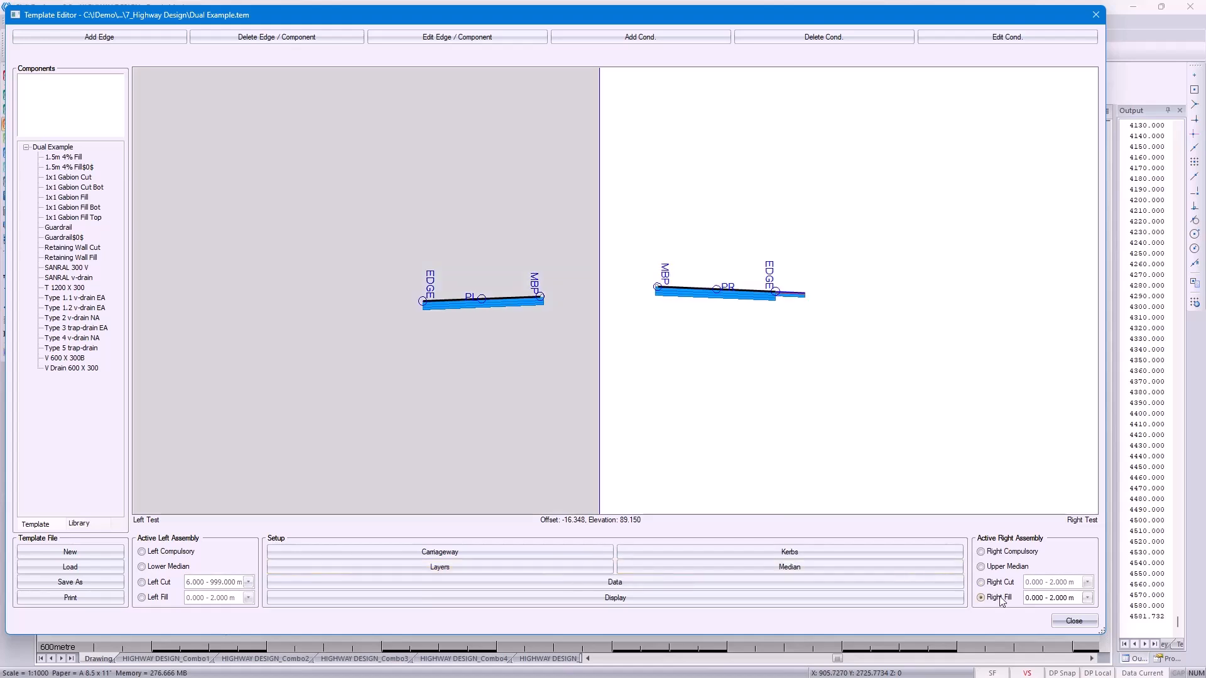
scroll(1073, 600, down, 1)
scroll(1074, 600, down, 1)
scroll(1074, 601, down, 1)
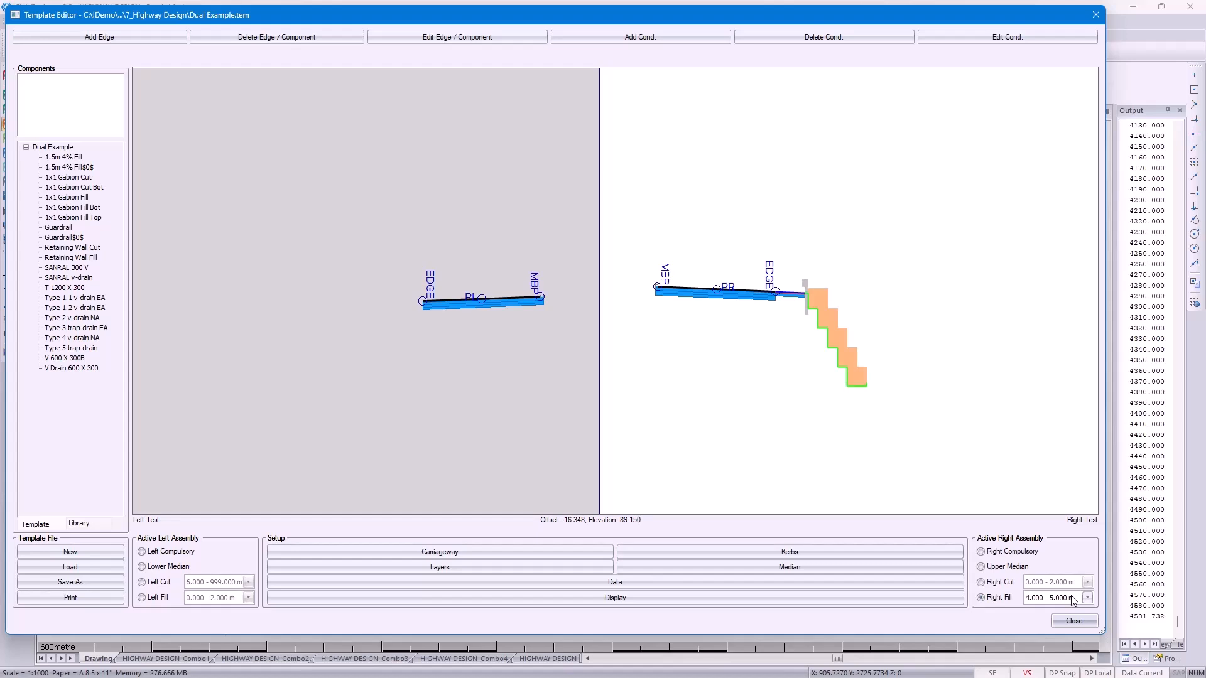
scroll(1073, 601, down, 1)
Test Dual Example.tem on a ground line falling from high left to low right, and leave the road template paths unchanged
right_click(623, 271)
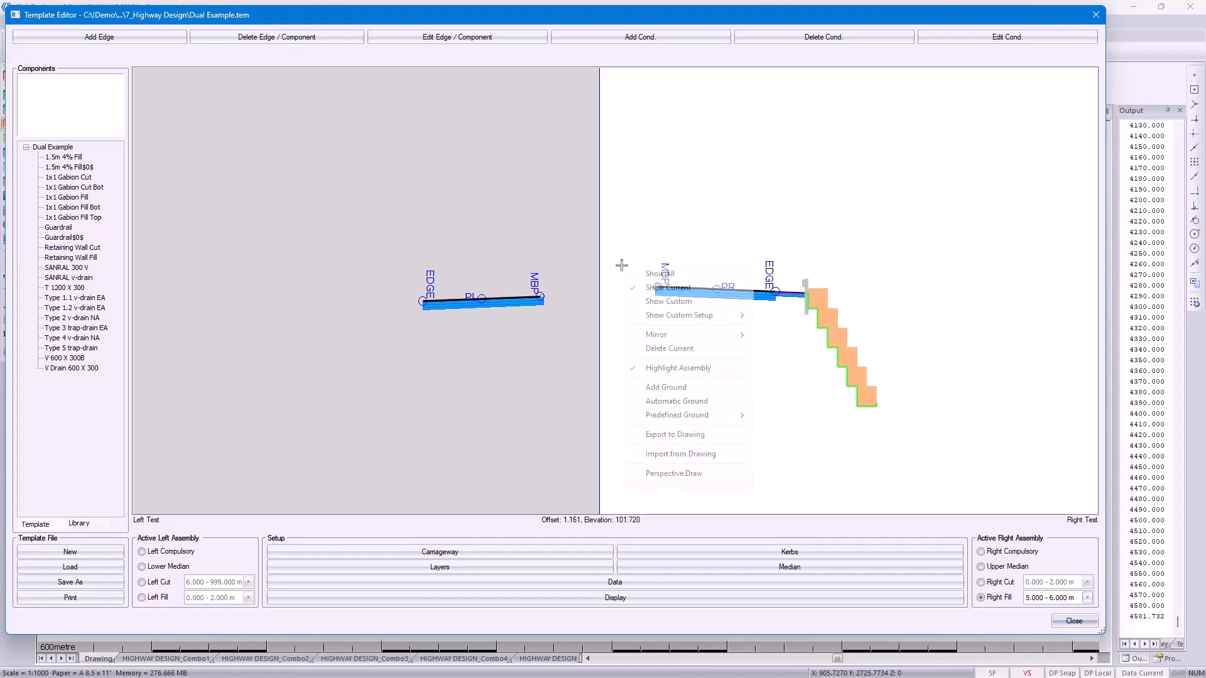
click(667, 388)
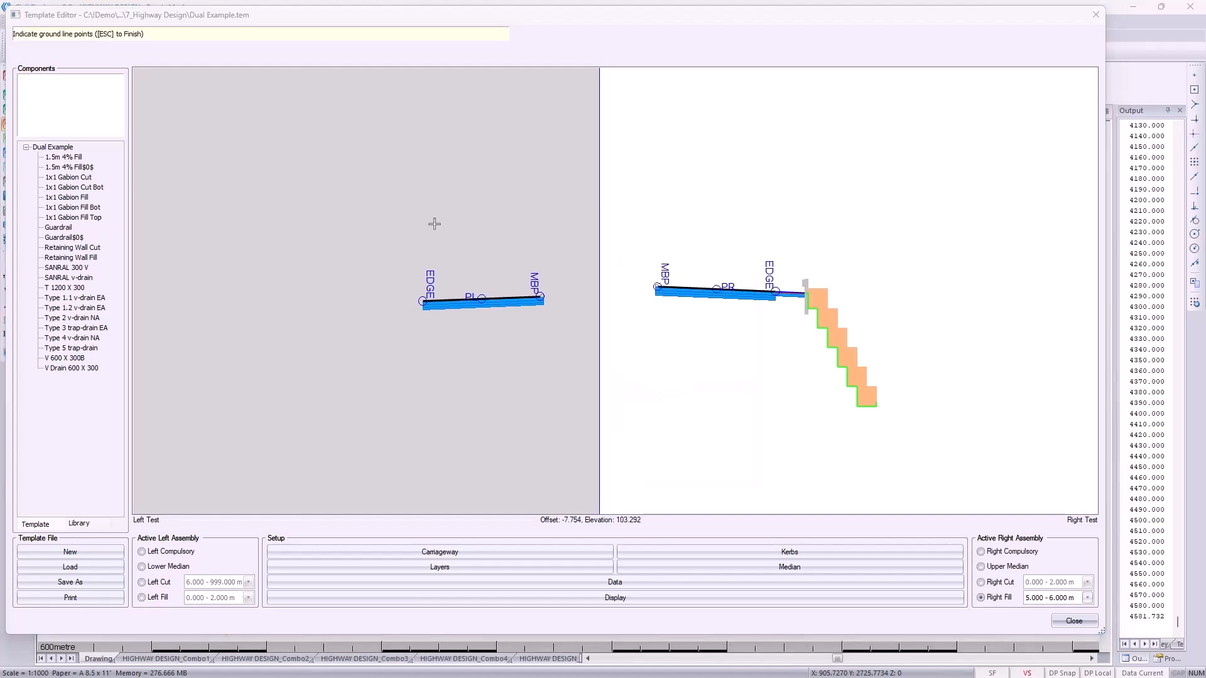
click(289, 122)
click(502, 134)
click(680, 427)
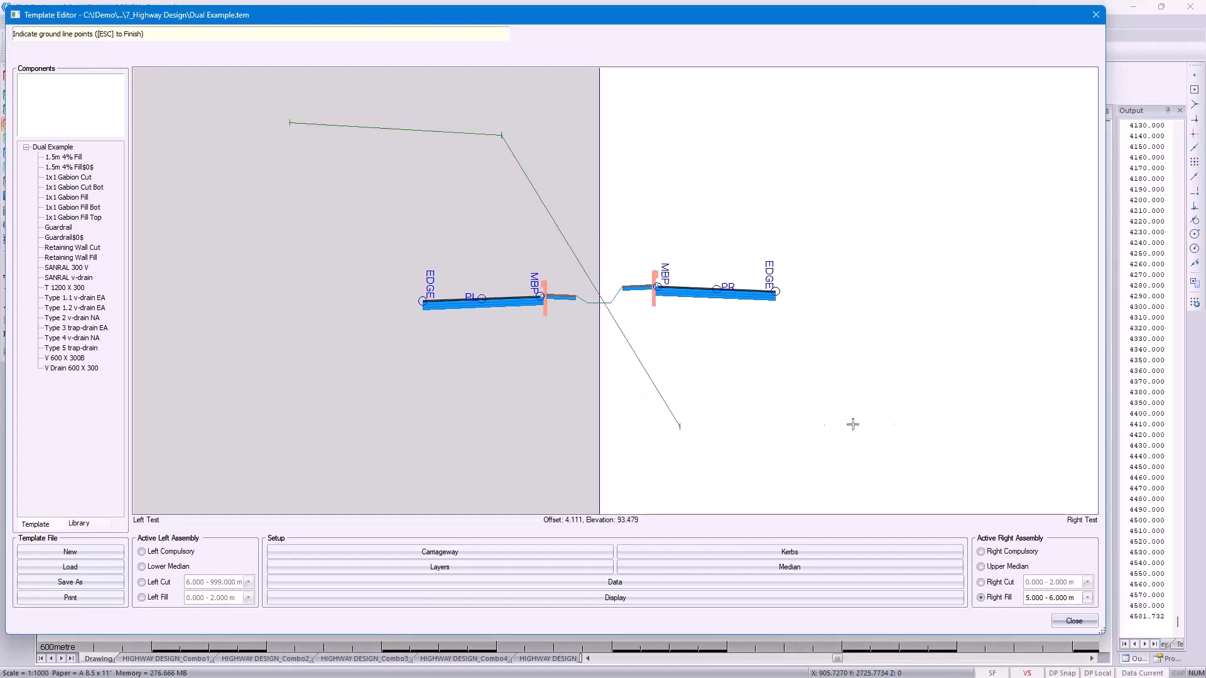
click(1027, 421)
key(Escape)
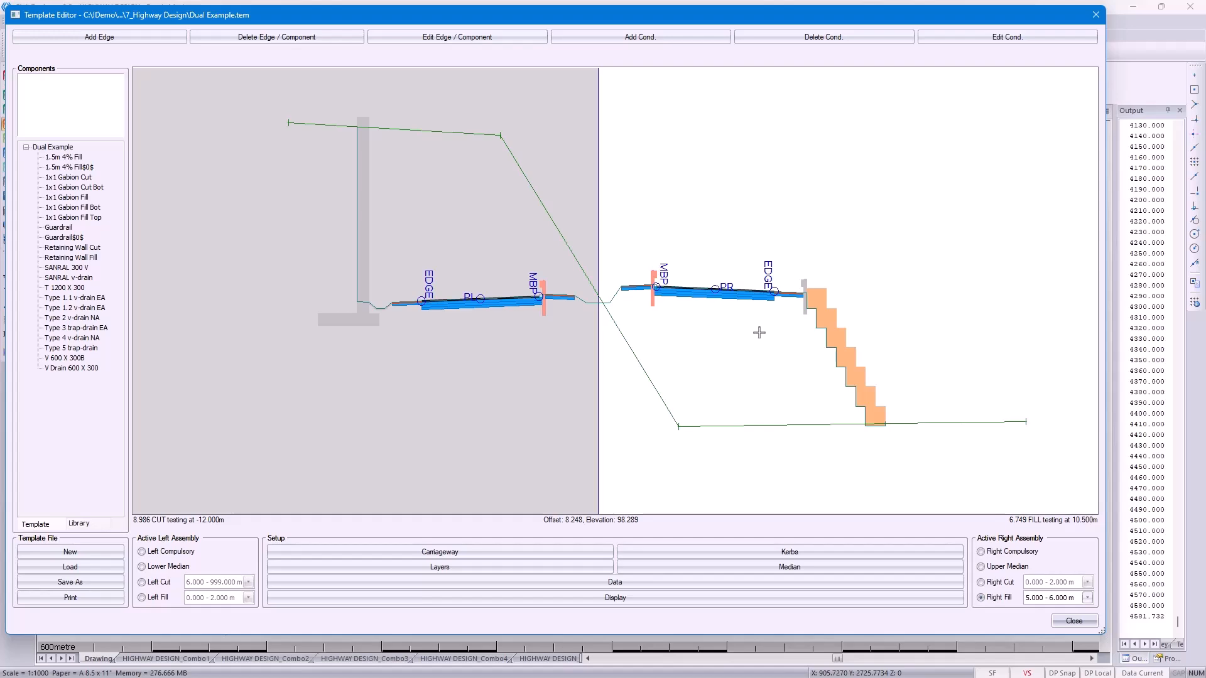
click(1074, 621)
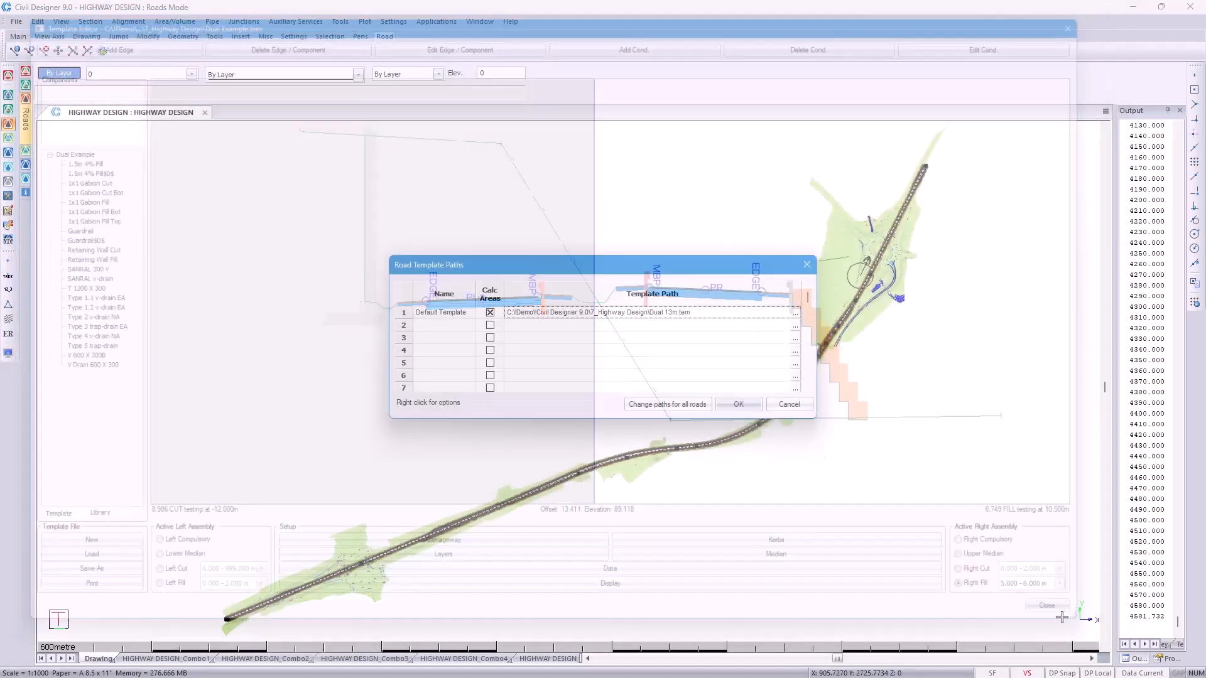
click(788, 405)
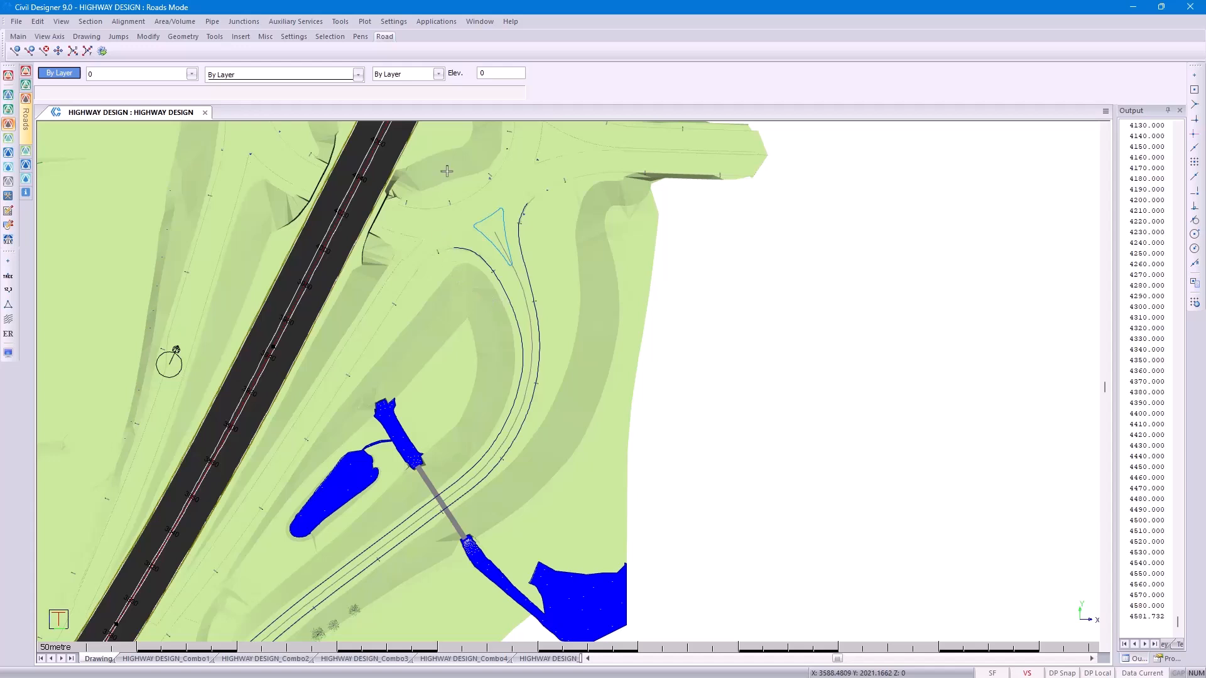
Make all roads visible in the road plan display except HIGHWAY DESIGN
click(8, 352)
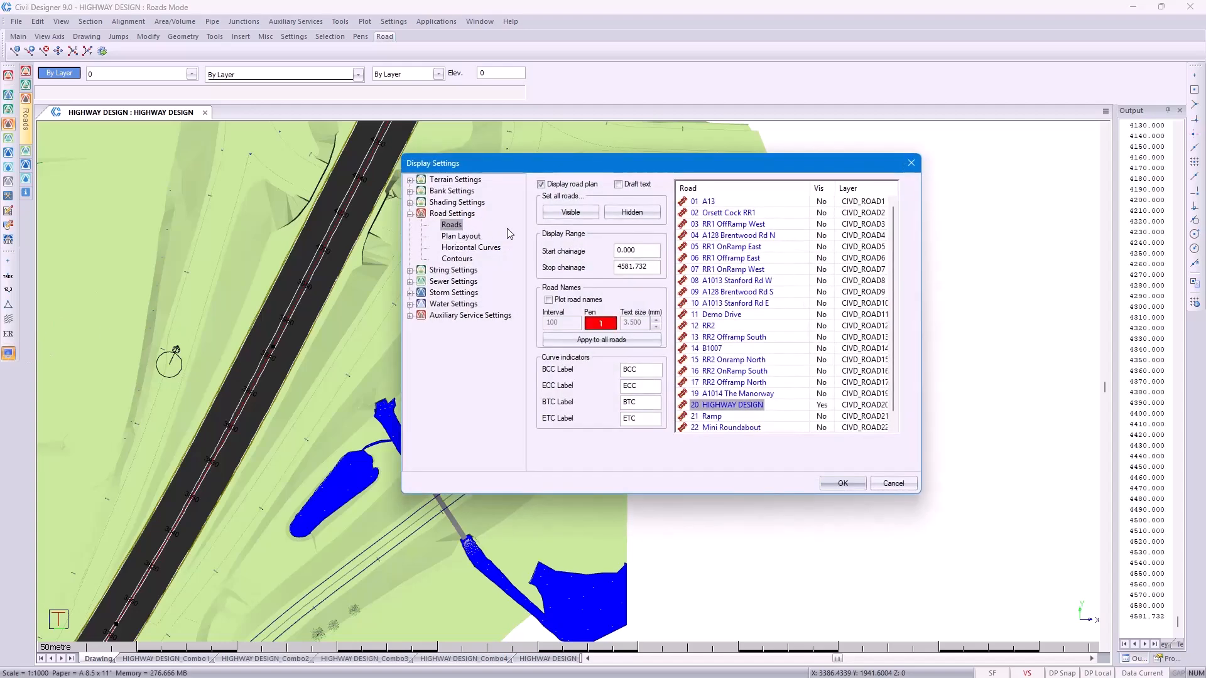
click(592, 213)
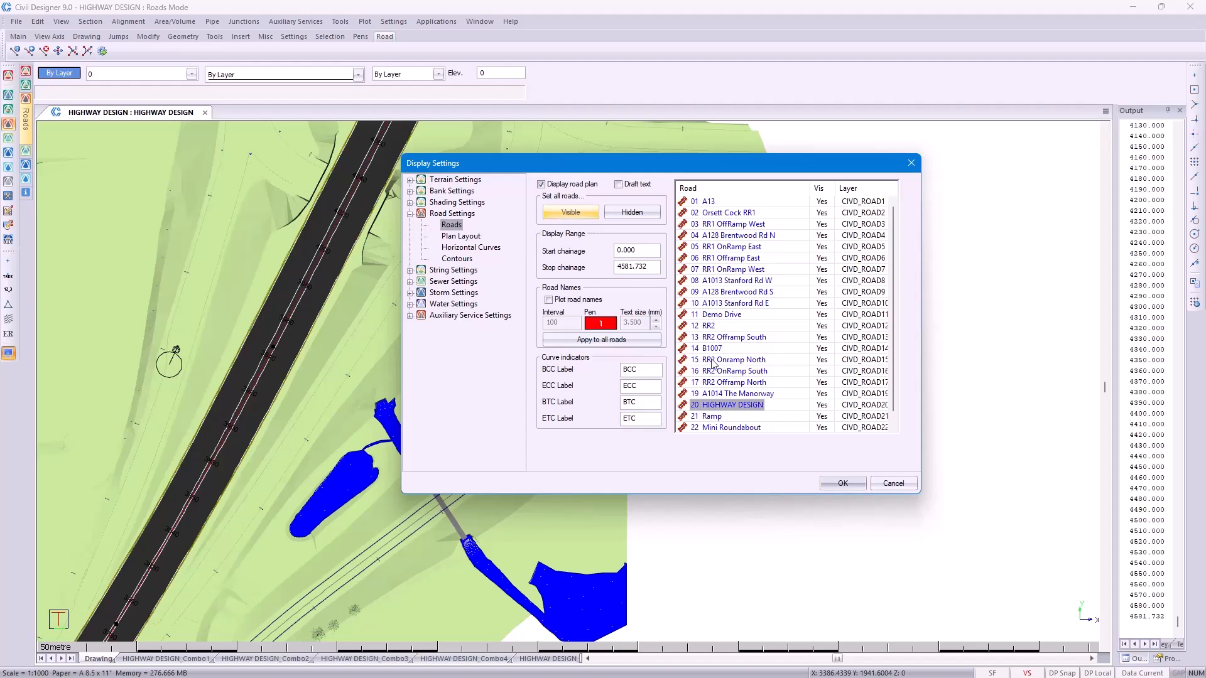
click(825, 405)
click(840, 484)
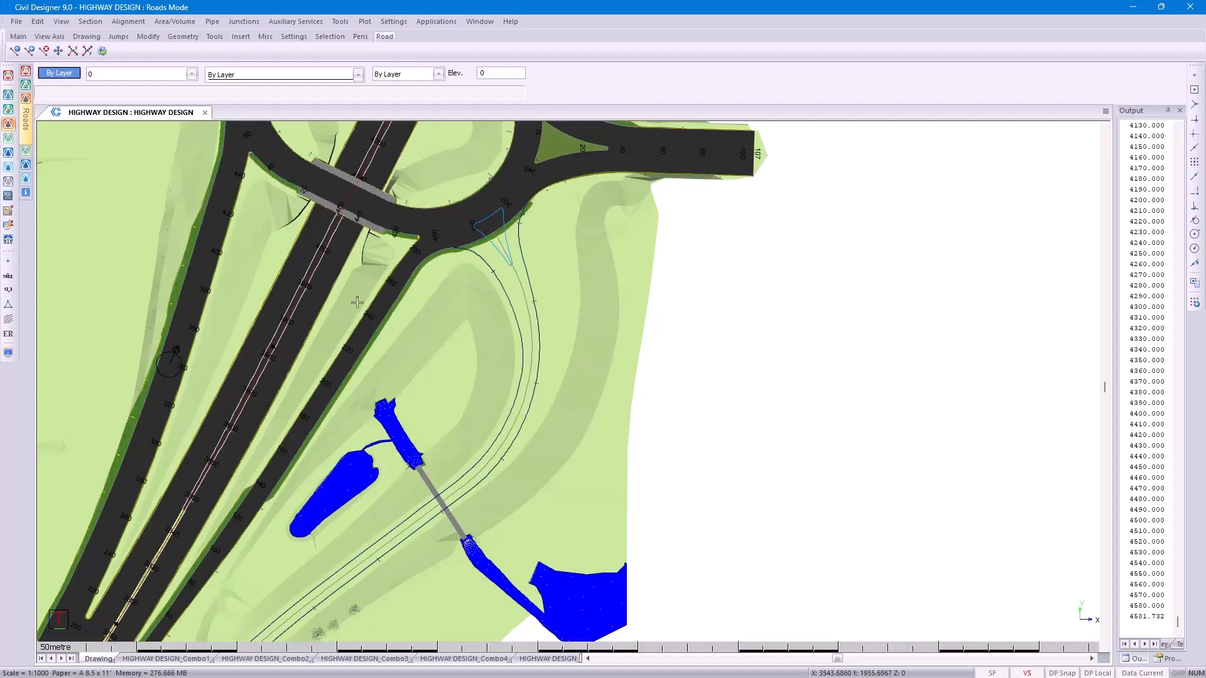
Make road 21 Ramp the current road
click(15, 22)
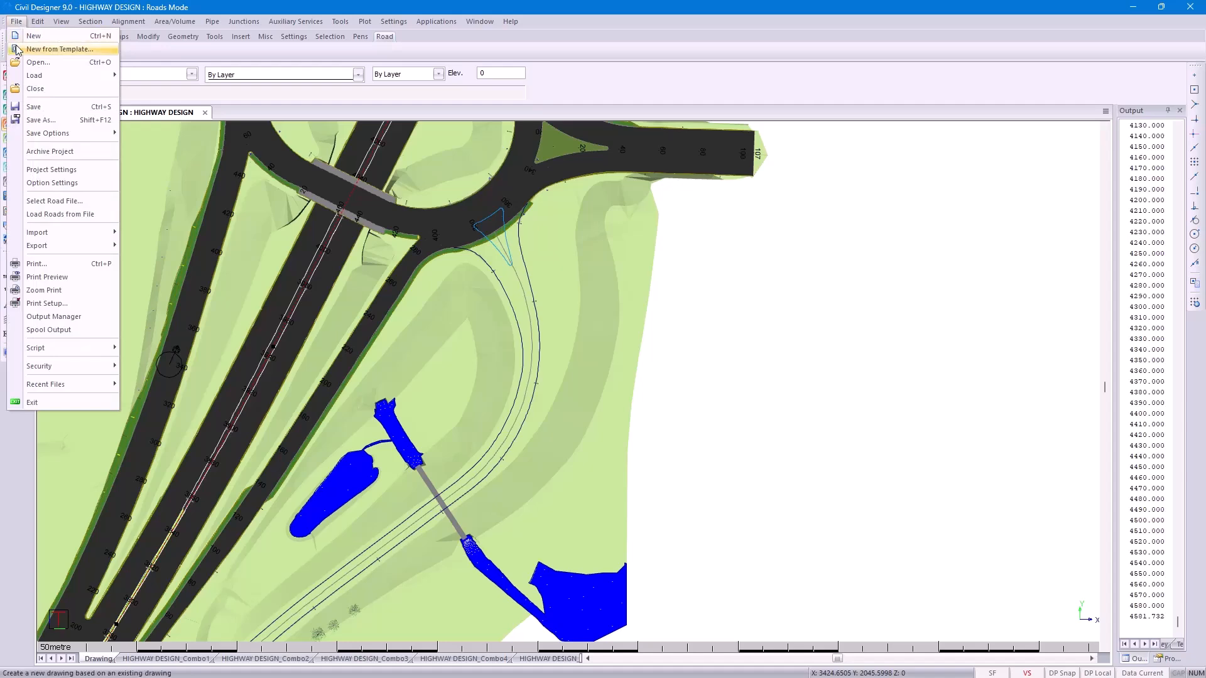
click(63, 202)
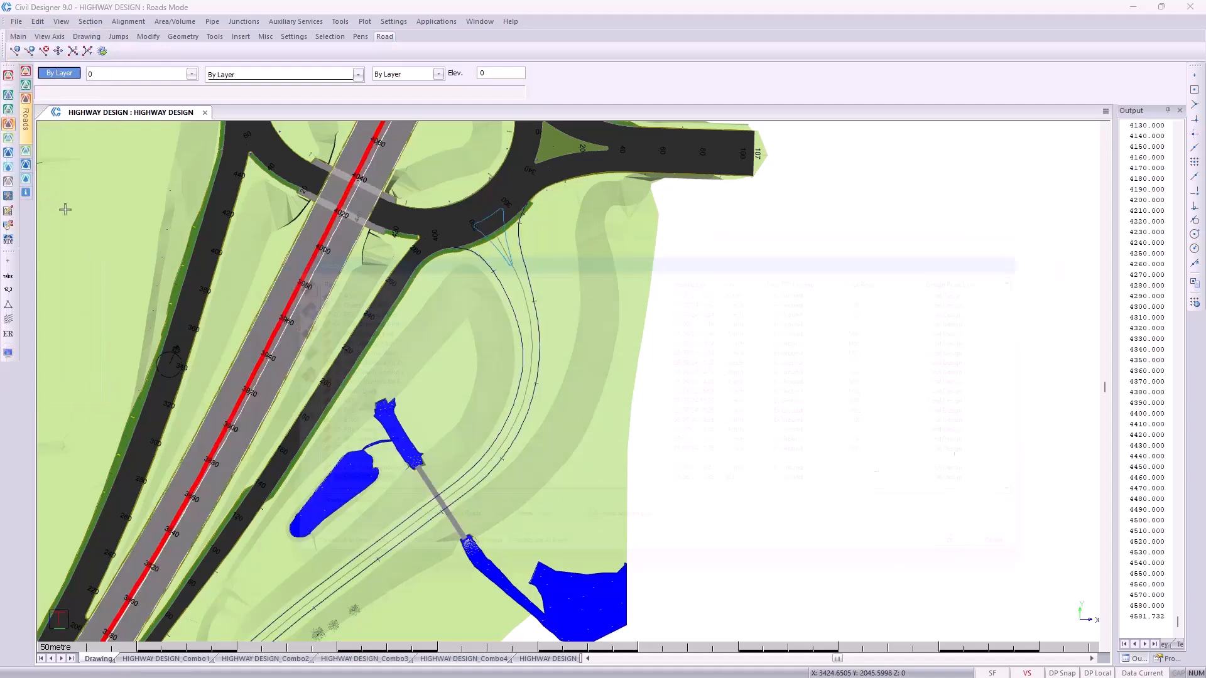
scroll(386, 438, down, 1)
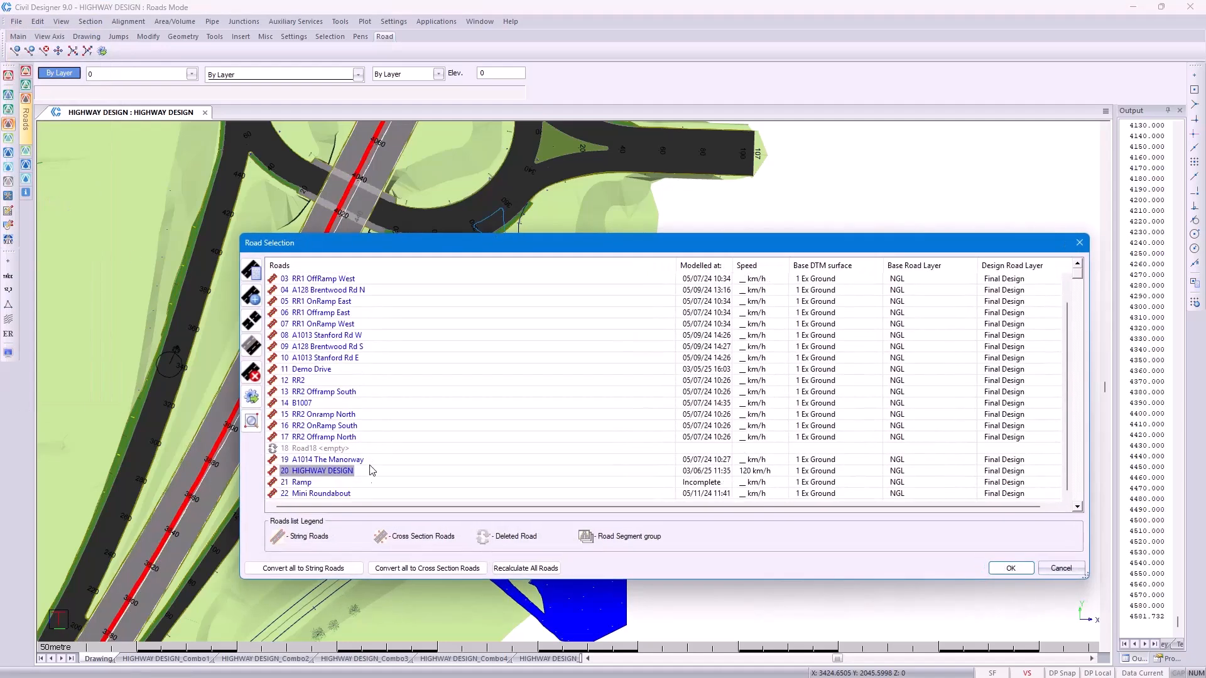
click(377, 482)
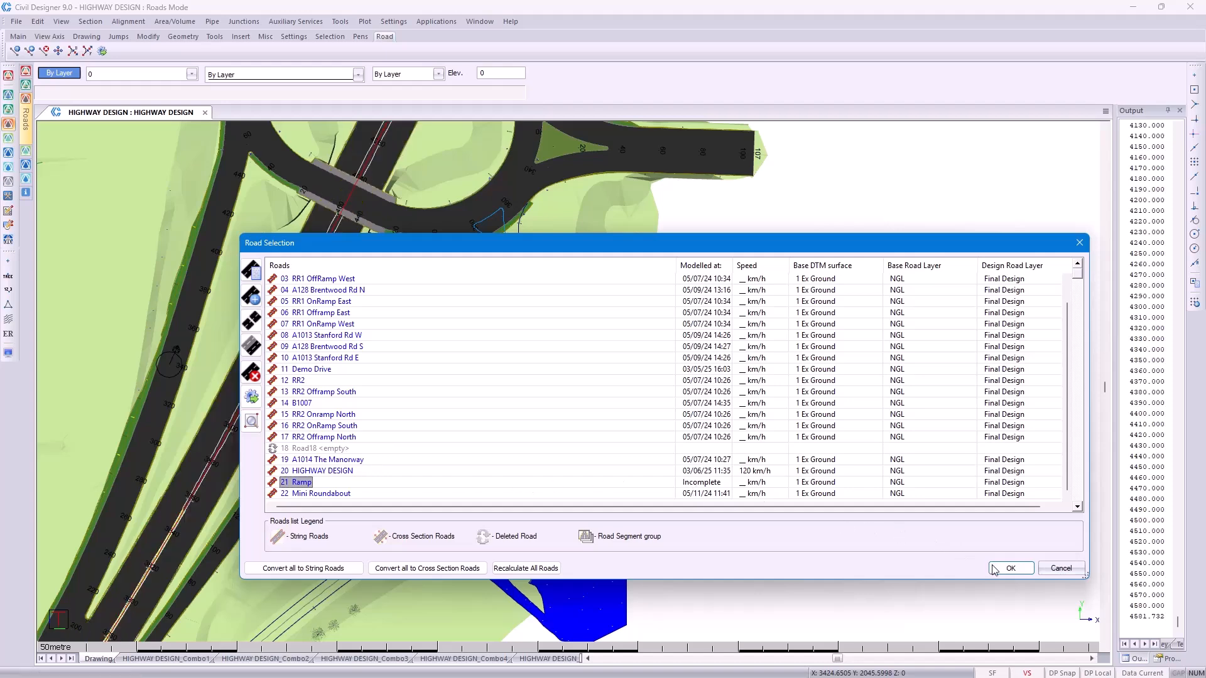
click(1010, 568)
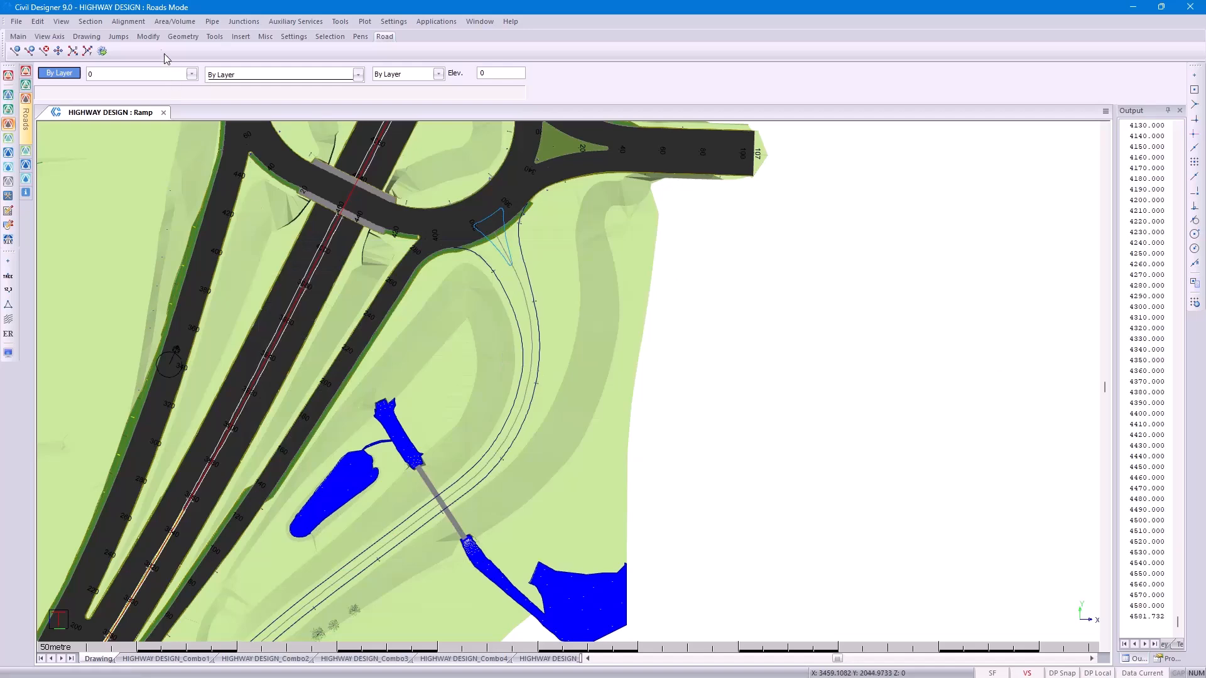
Set up a single-carriageway alignment extraction from NGL for the horizontal alignment, vertical alignment and road edges from CAD
click(137, 22)
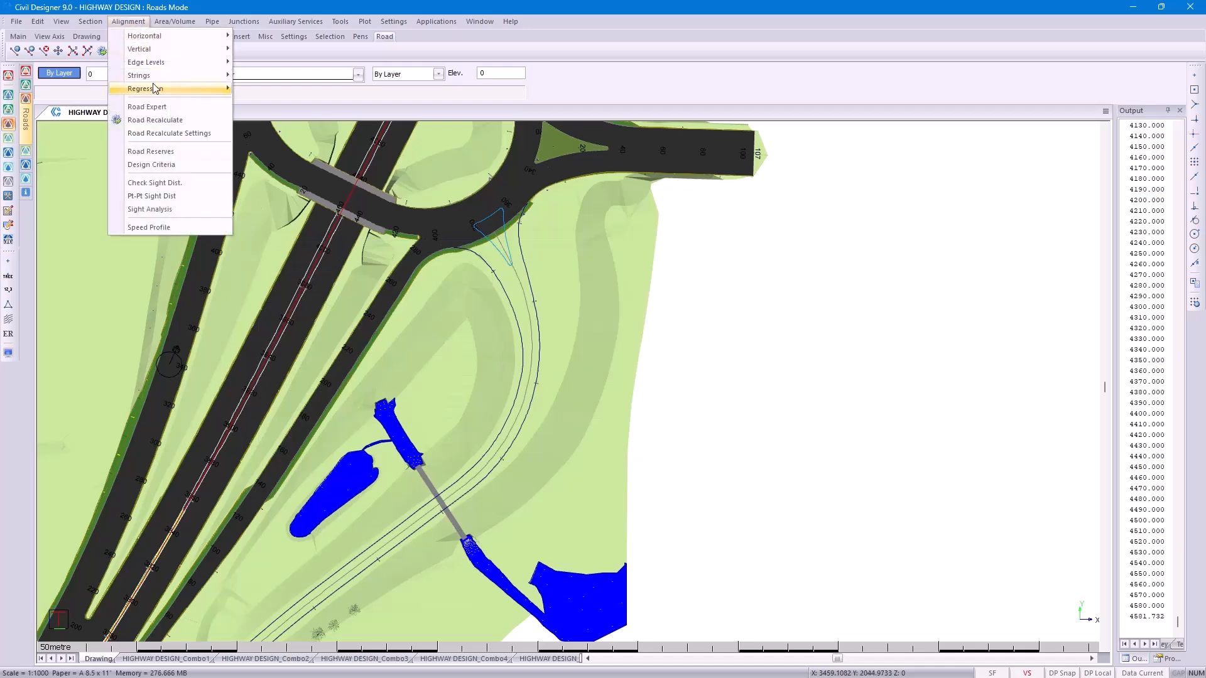
mouse_move(190, 89)
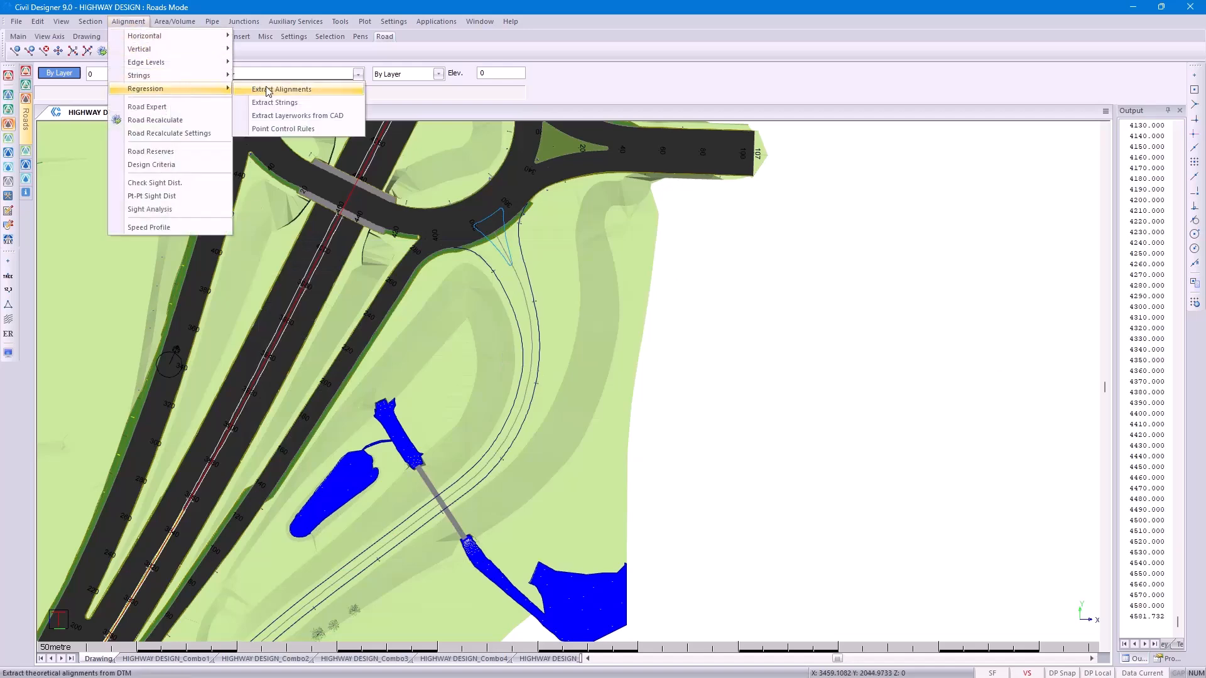
click(304, 91)
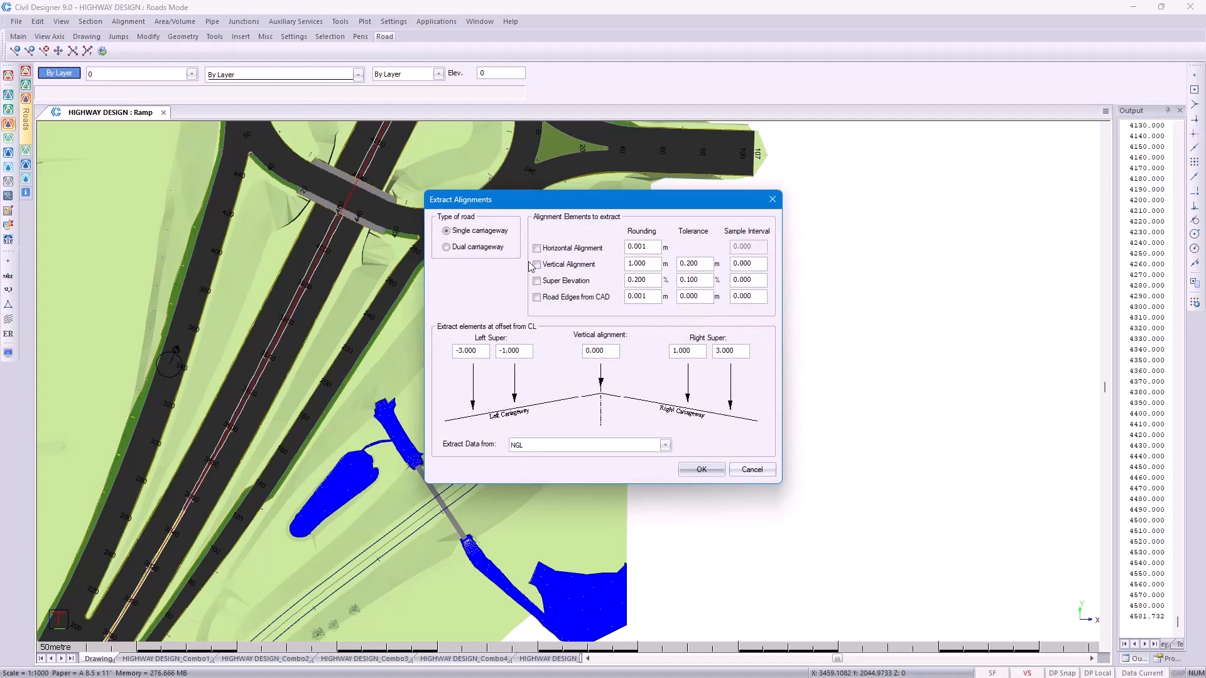
click(553, 252)
click(556, 302)
drag(580, 205, 763, 202)
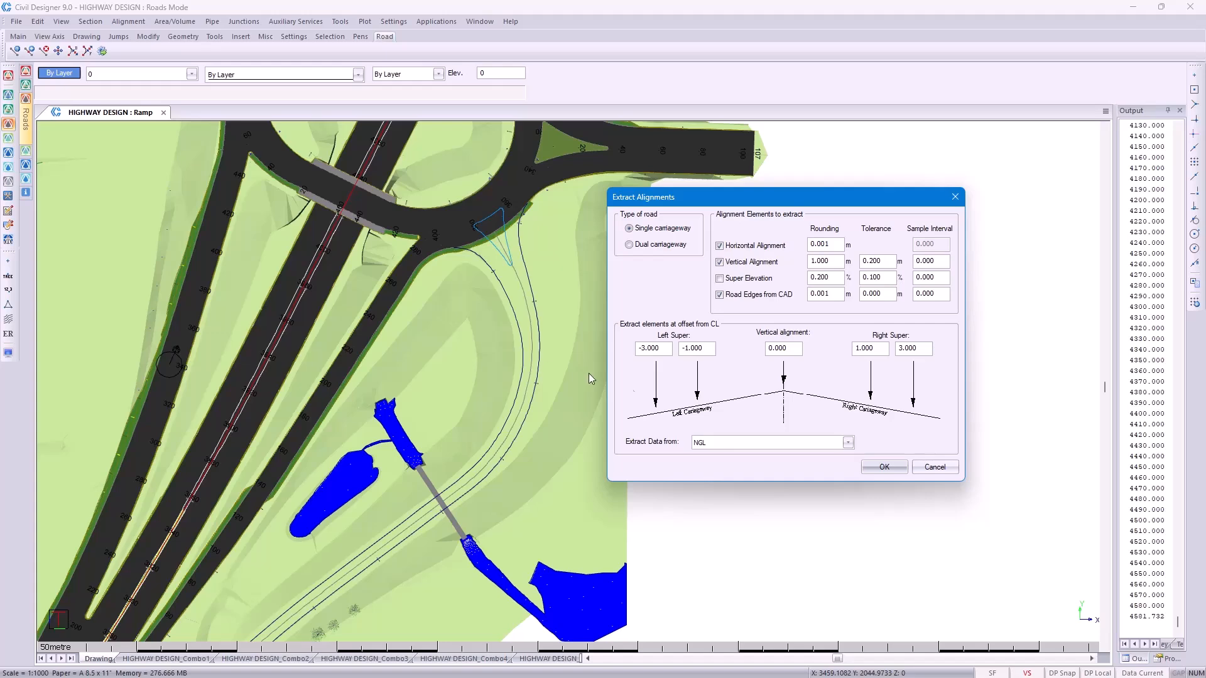
click(874, 468)
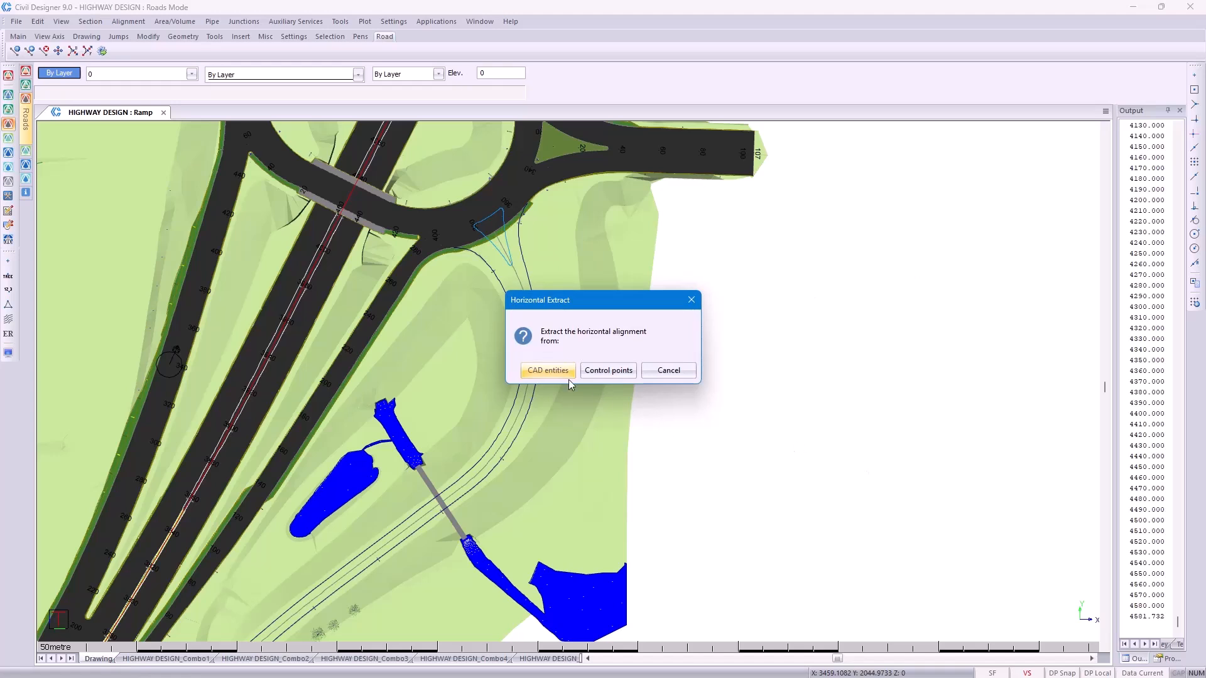
Extract the Ramp's horizontal alignment from its CAD centreline polyline, without cul-de-sacs, using chainage intervals of 10 m on straights and 5 m on curves
click(557, 374)
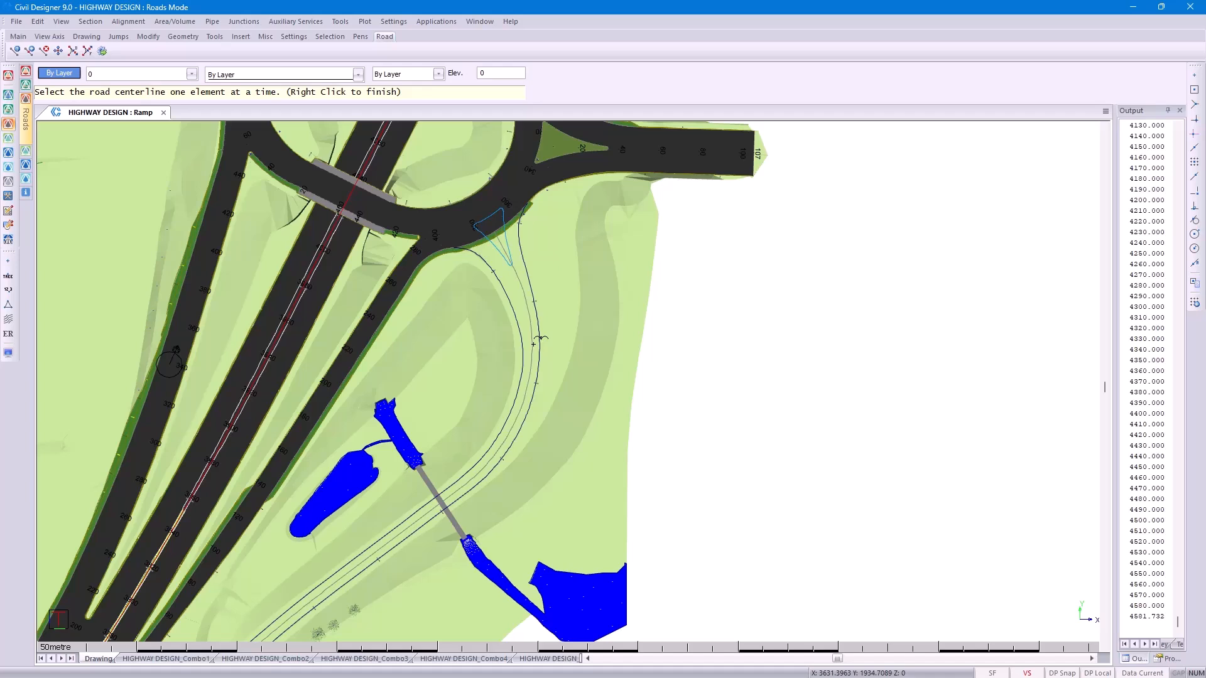
click(539, 340)
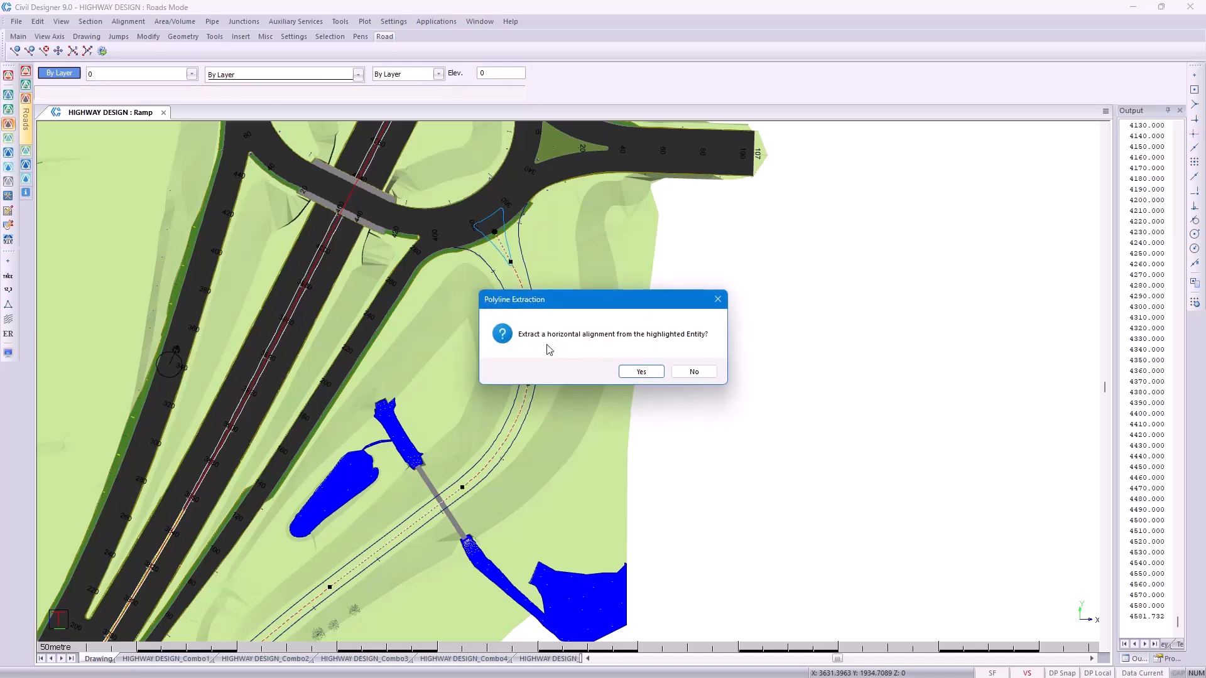
click(640, 372)
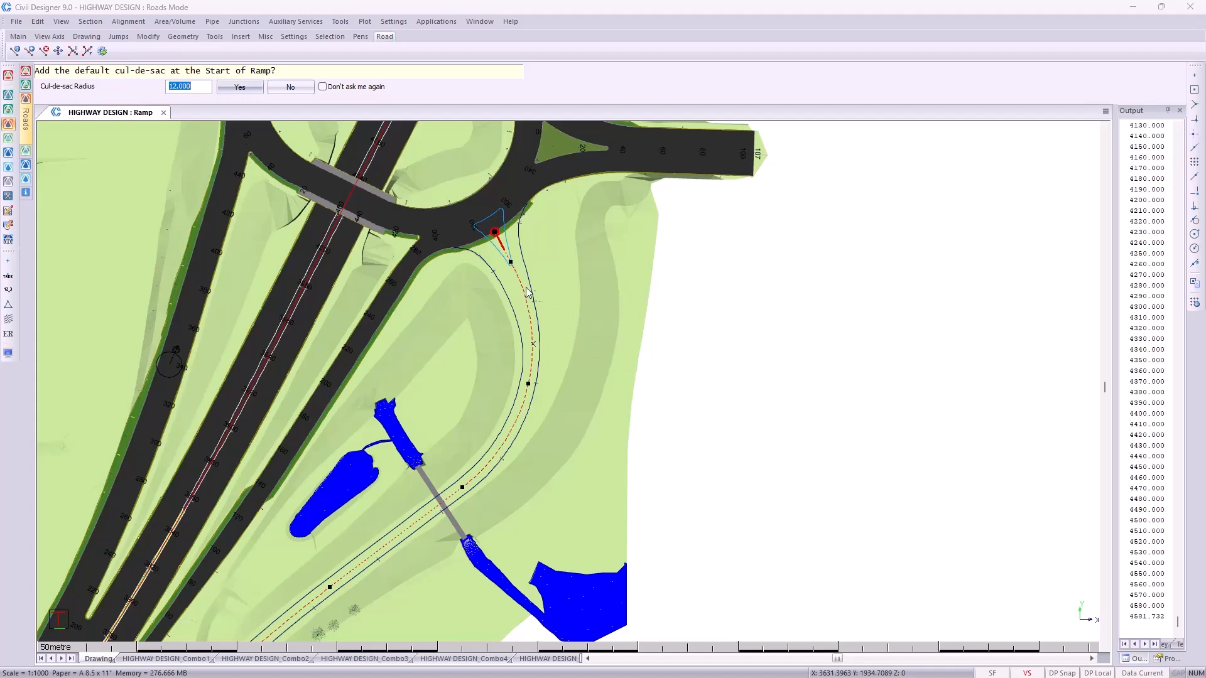
click(291, 88)
click(292, 92)
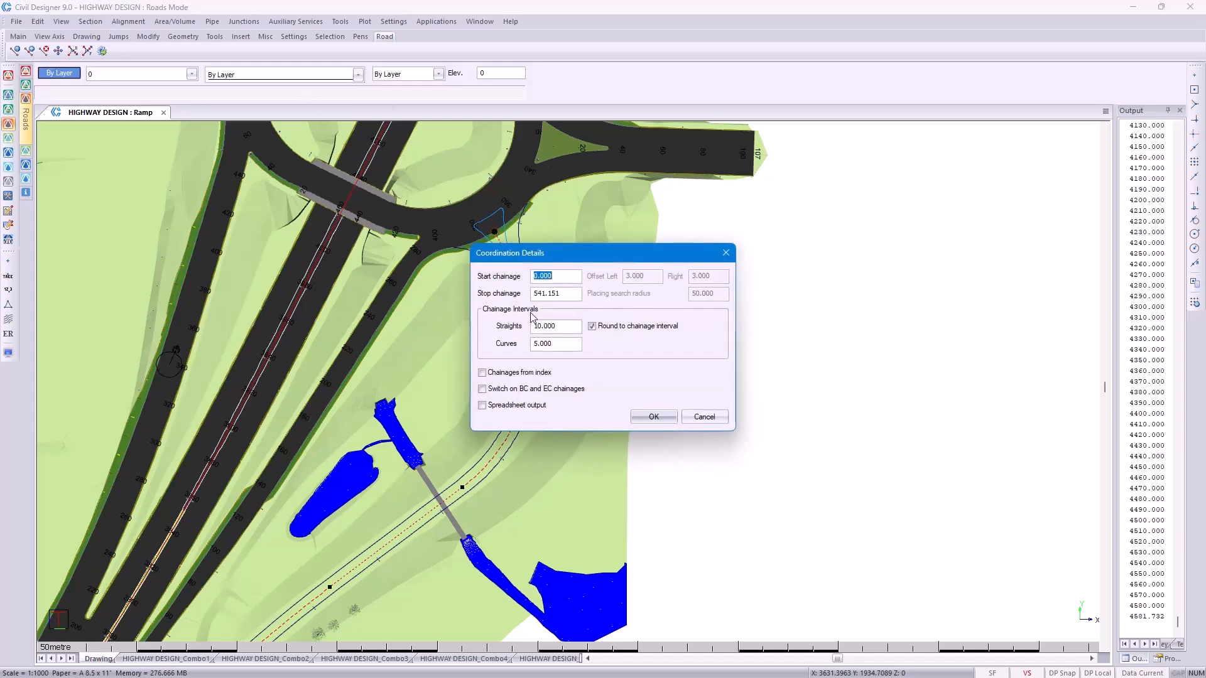
click(668, 418)
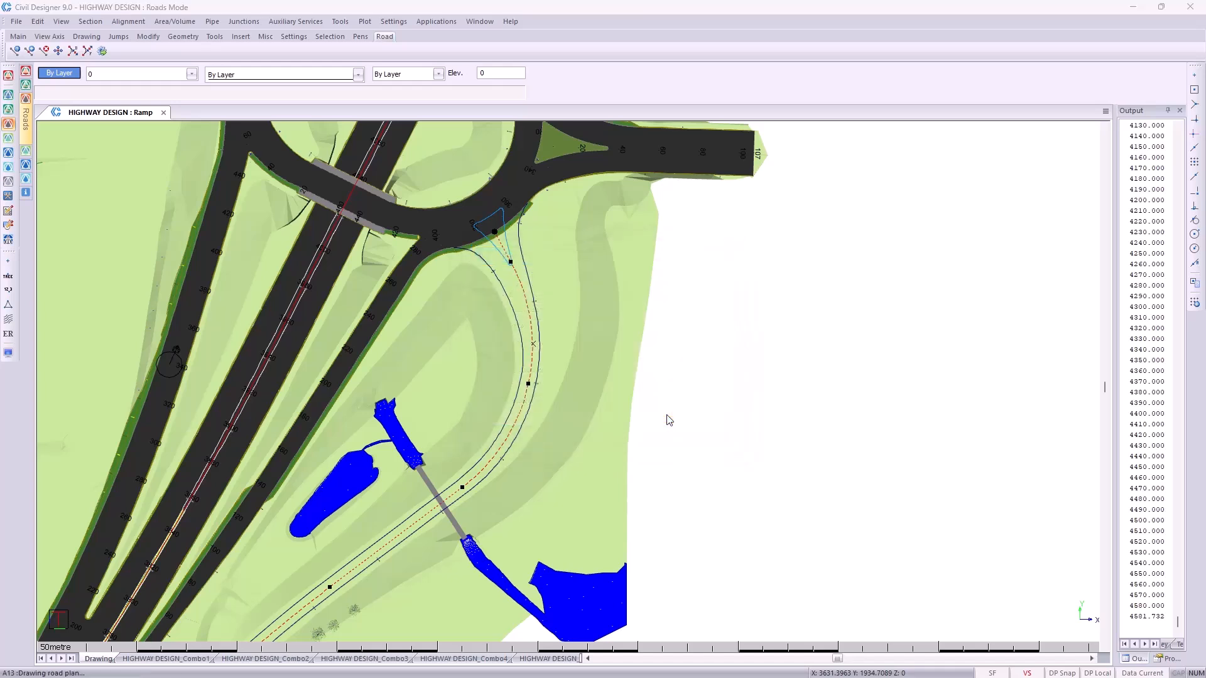
click(701, 407)
Extract Ramp ground cross sections 20 m to each side from the 1 Ex Ground surface into NGL, and extract its vertical alignment
click(608, 372)
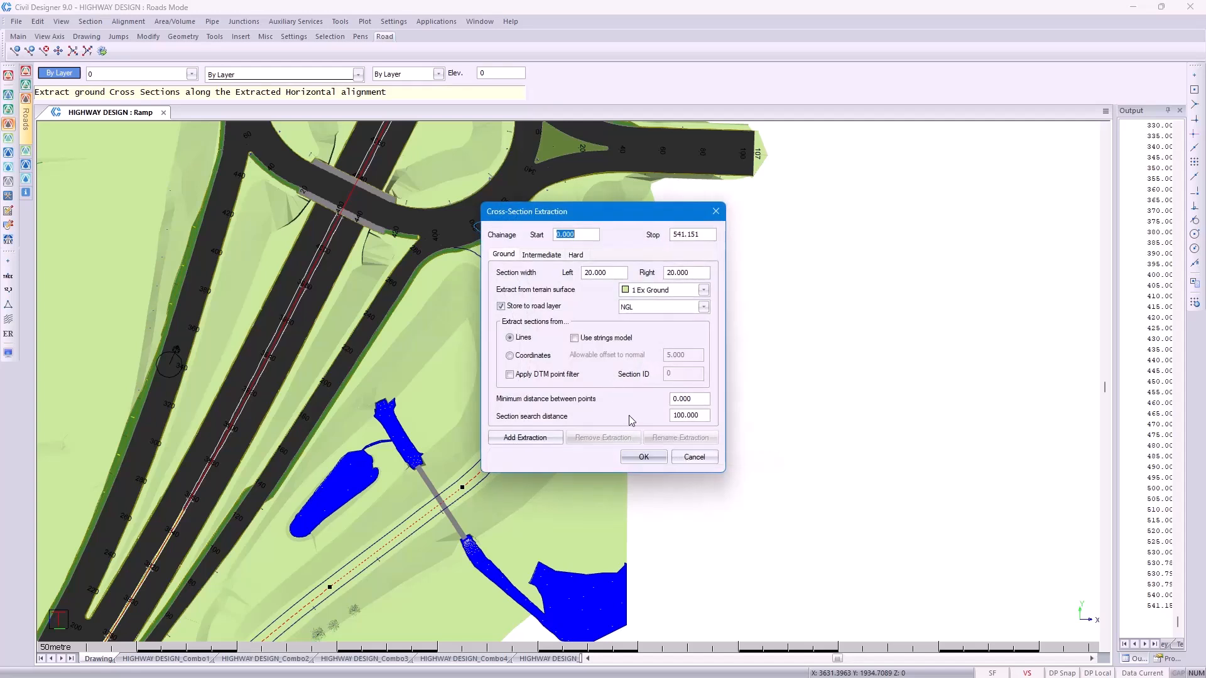
click(644, 461)
click(692, 412)
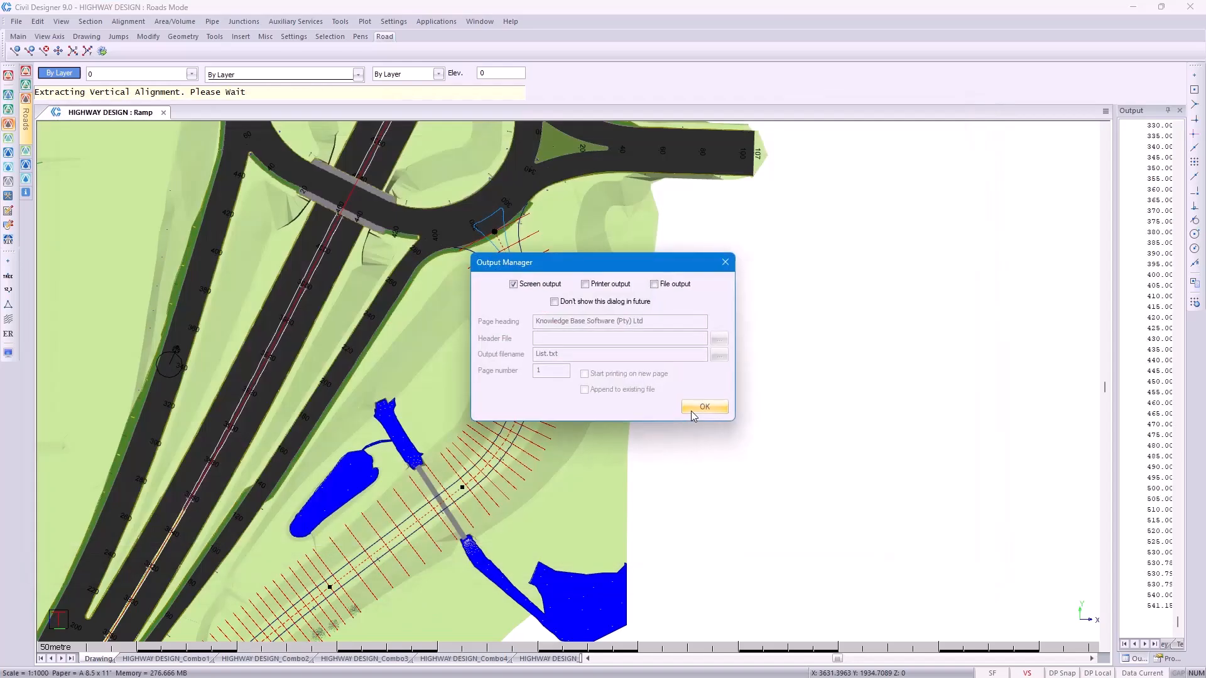
click(692, 412)
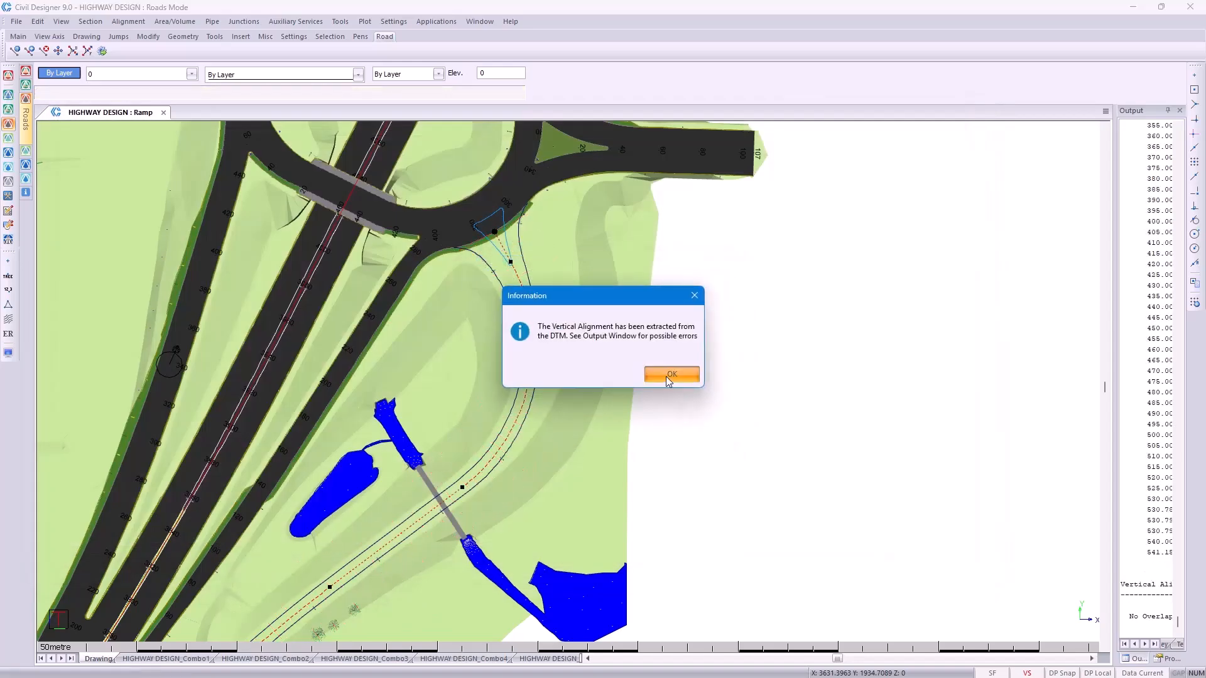
click(671, 375)
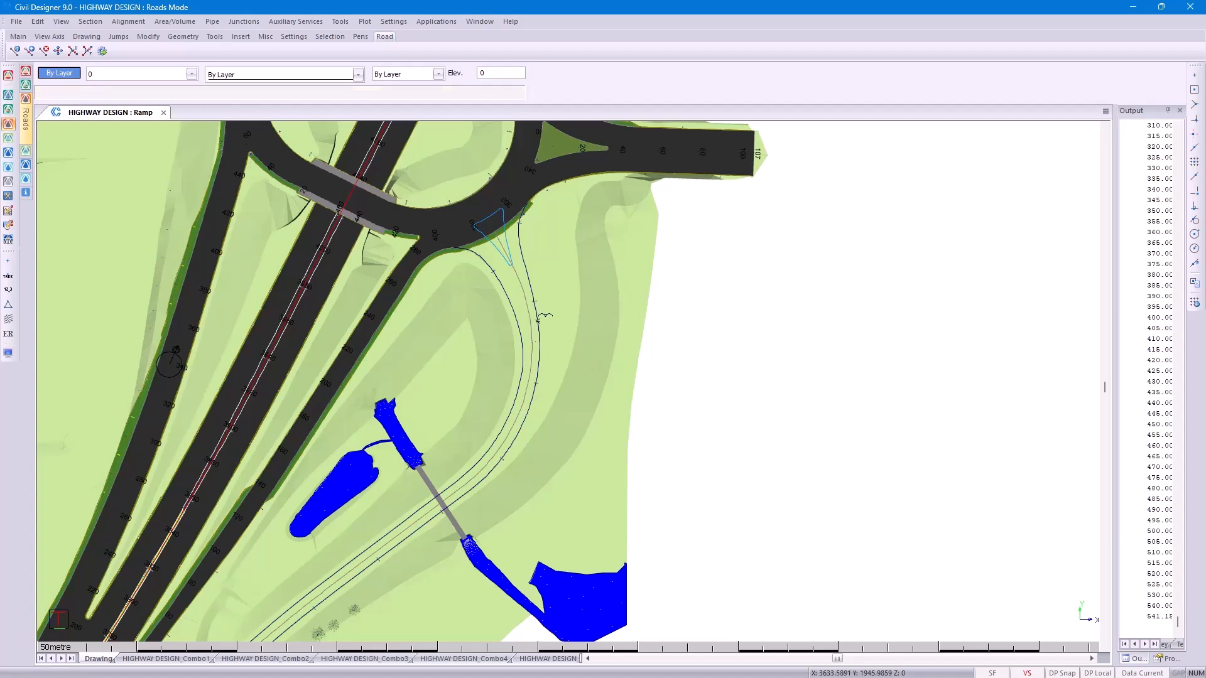
Extract the Ramp's left edge from the outer CAD edge line and its right edge from the inner one
click(544, 315)
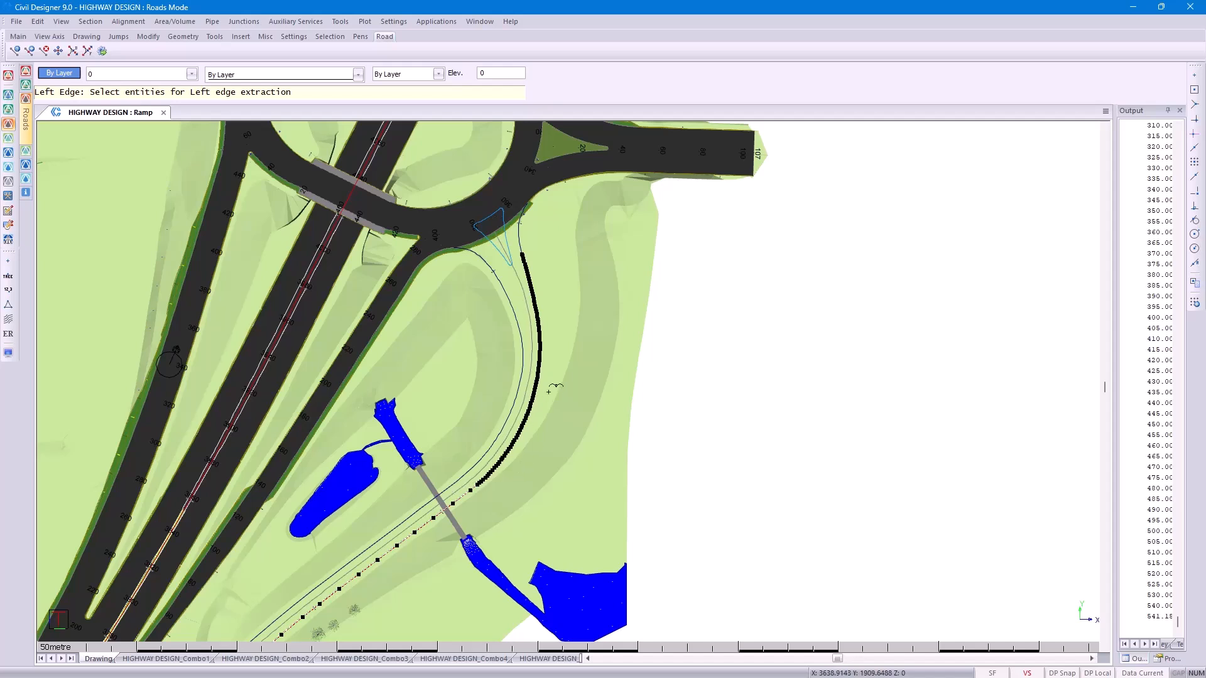
right_click(563, 320)
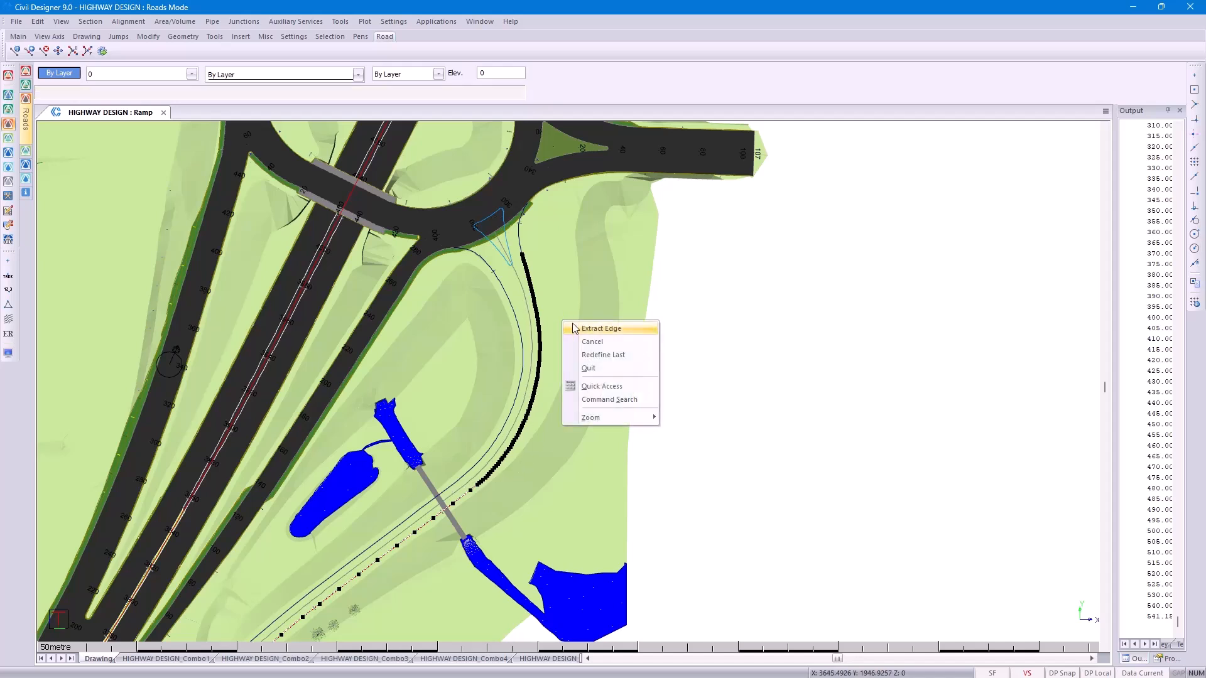
click(601, 329)
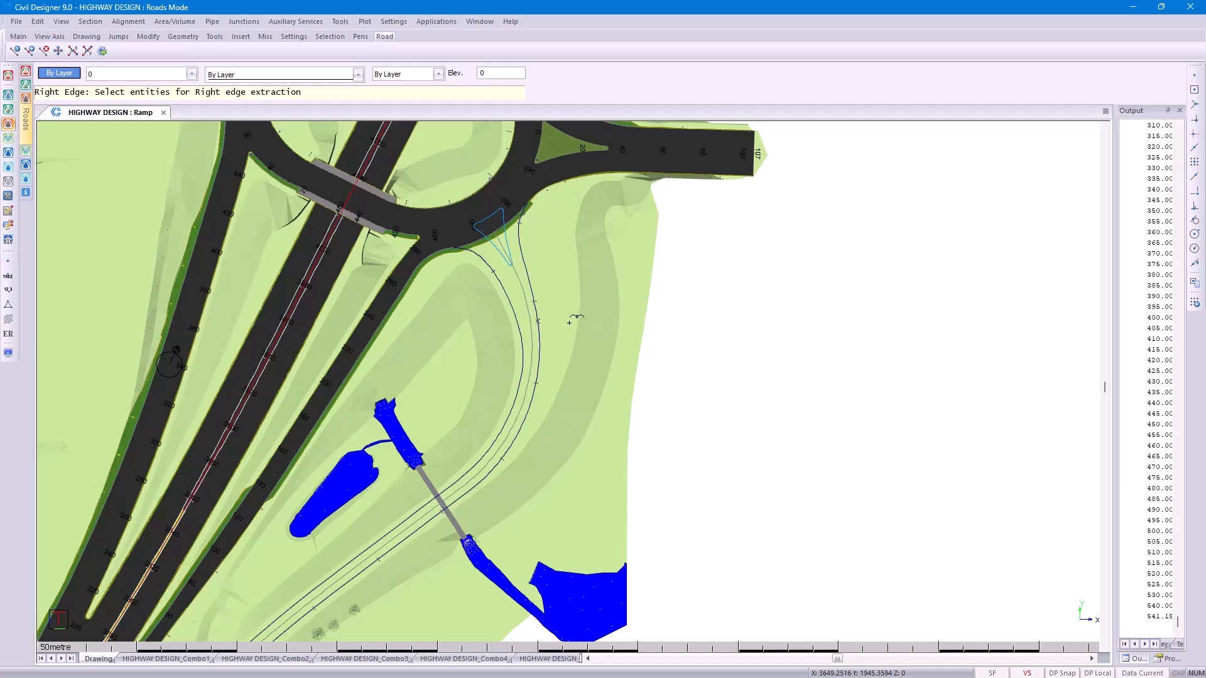
click(528, 329)
right_click(528, 329)
click(533, 345)
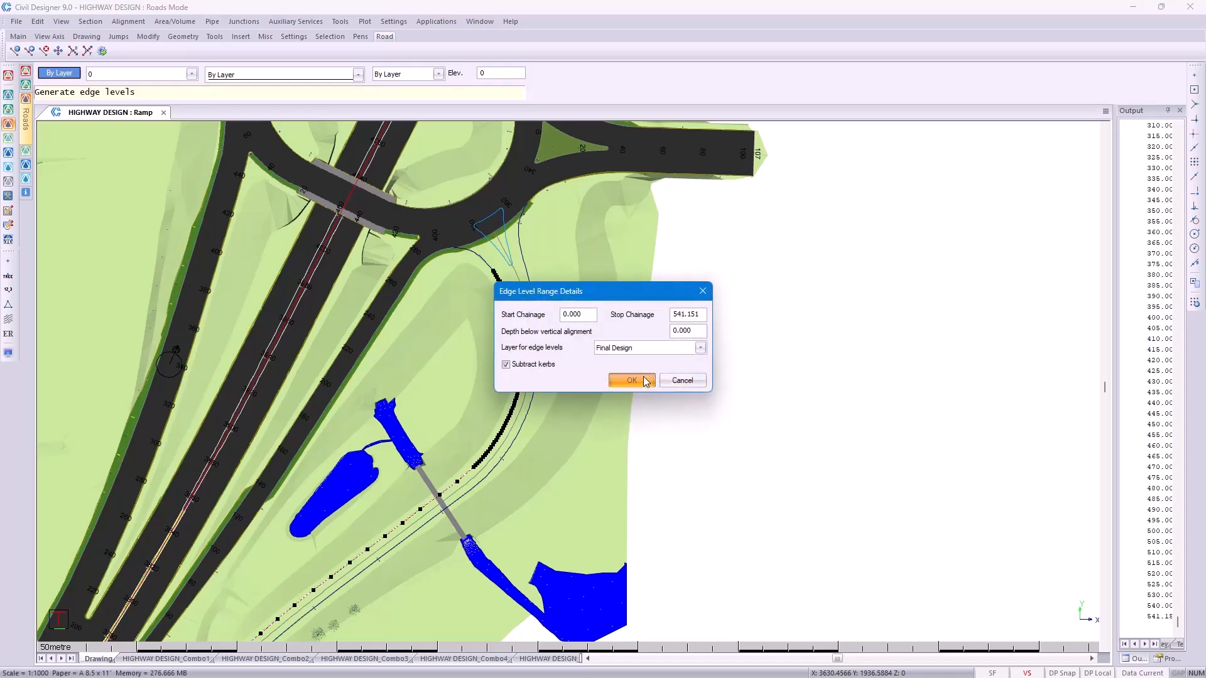
Generate the Ramp's edge levels over its full length on the Final Design layer, with kerbs subtracted
click(646, 381)
click(704, 405)
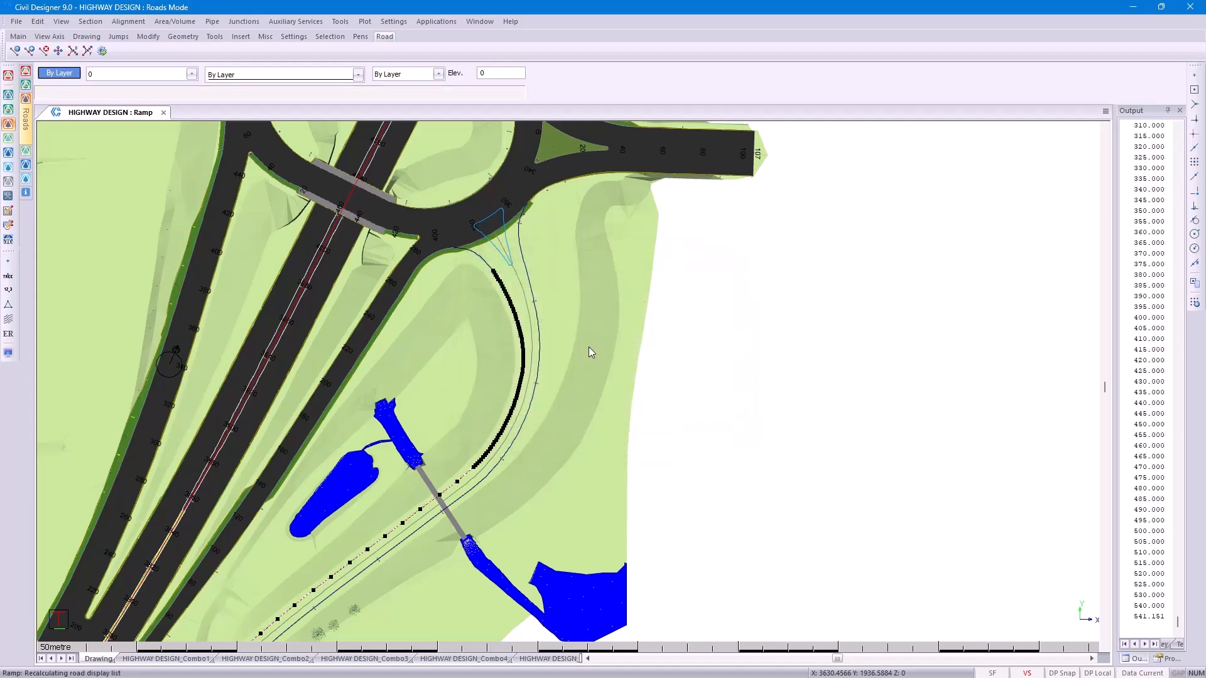
scroll(532, 370, down, 1)
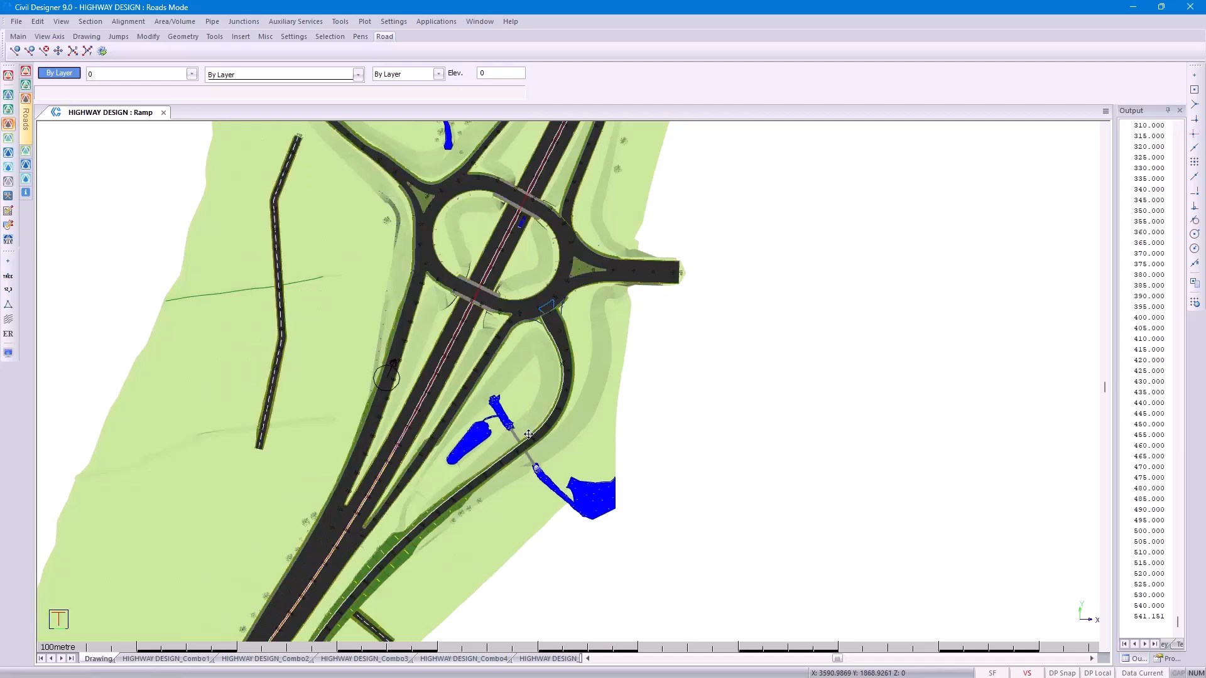
scroll(555, 331, up, 1)
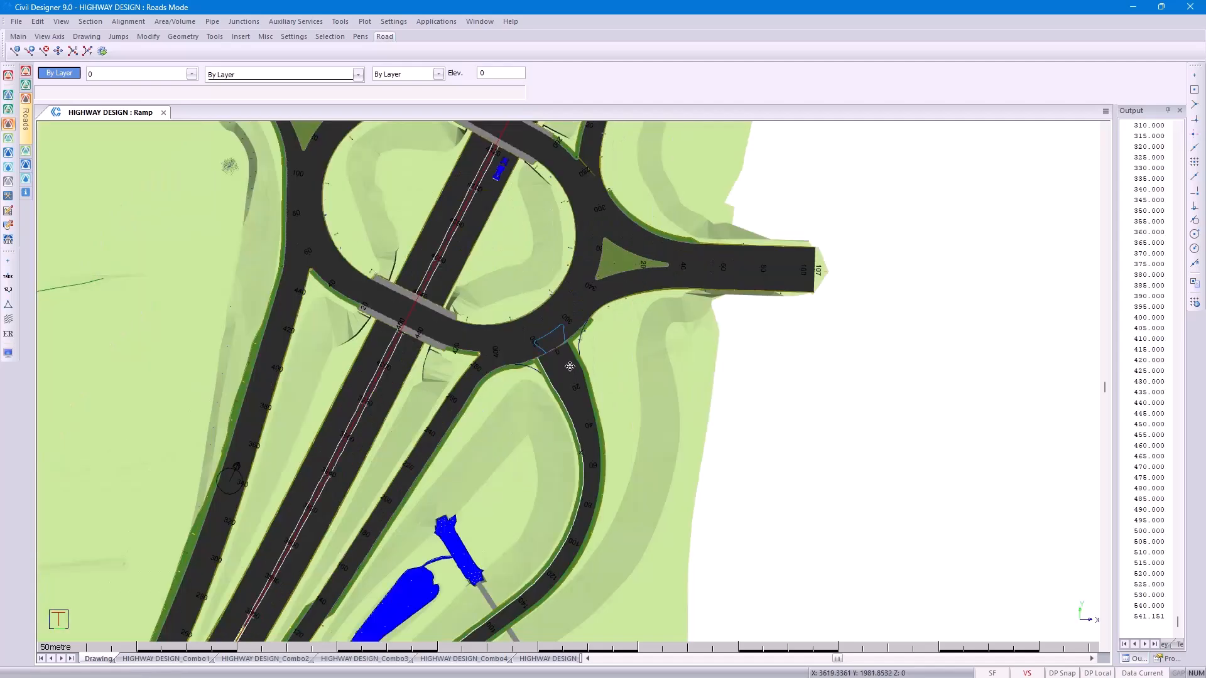
Start a junction design with the Ramp as intersecting road and RR2 as main road, with a 0.200 m coordination interval
scroll(570, 366, up, 1)
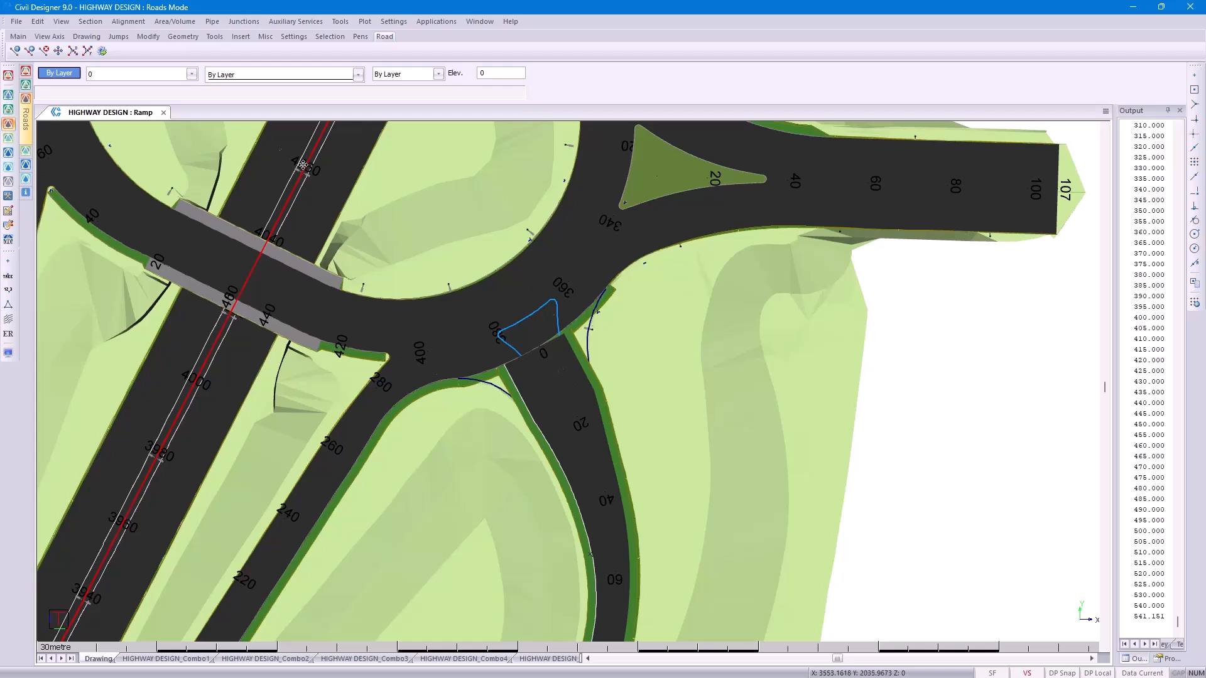
click(240, 22)
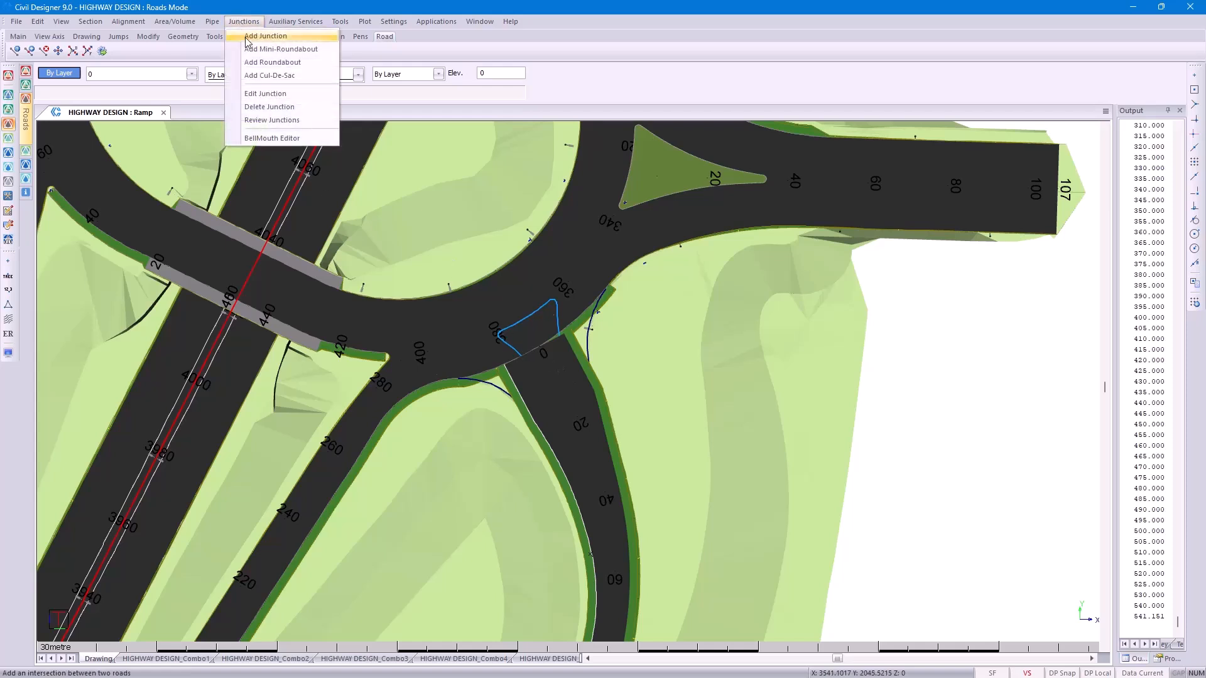
click(246, 37)
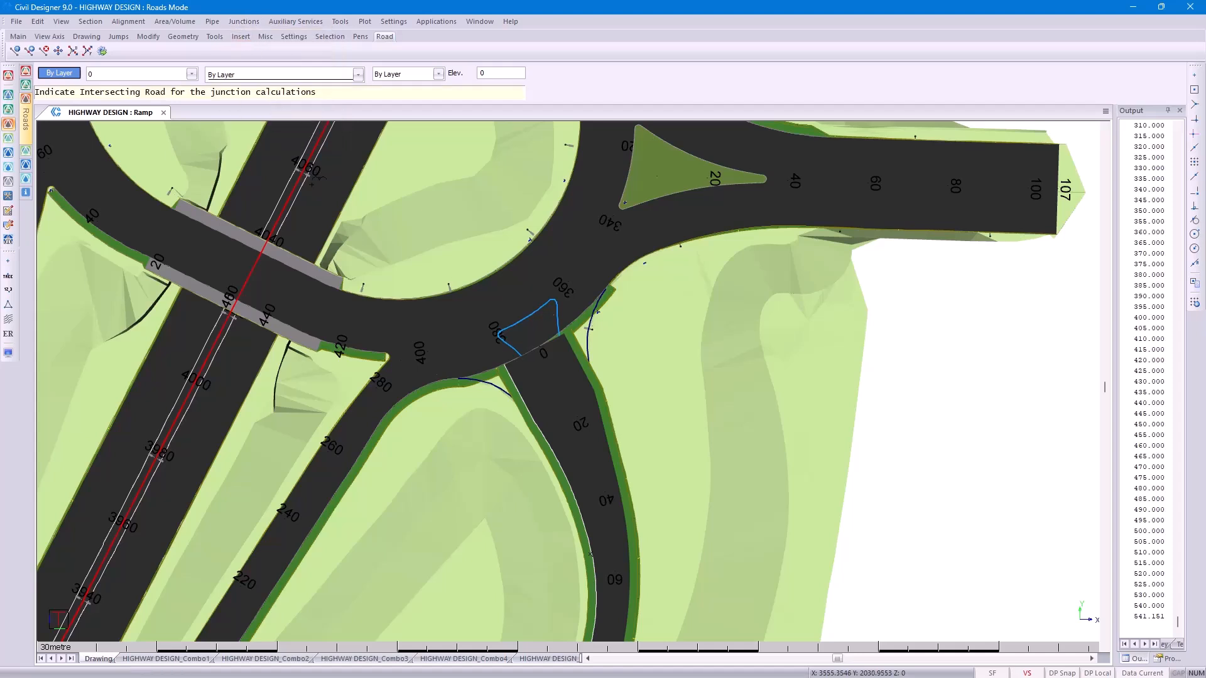
click(608, 491)
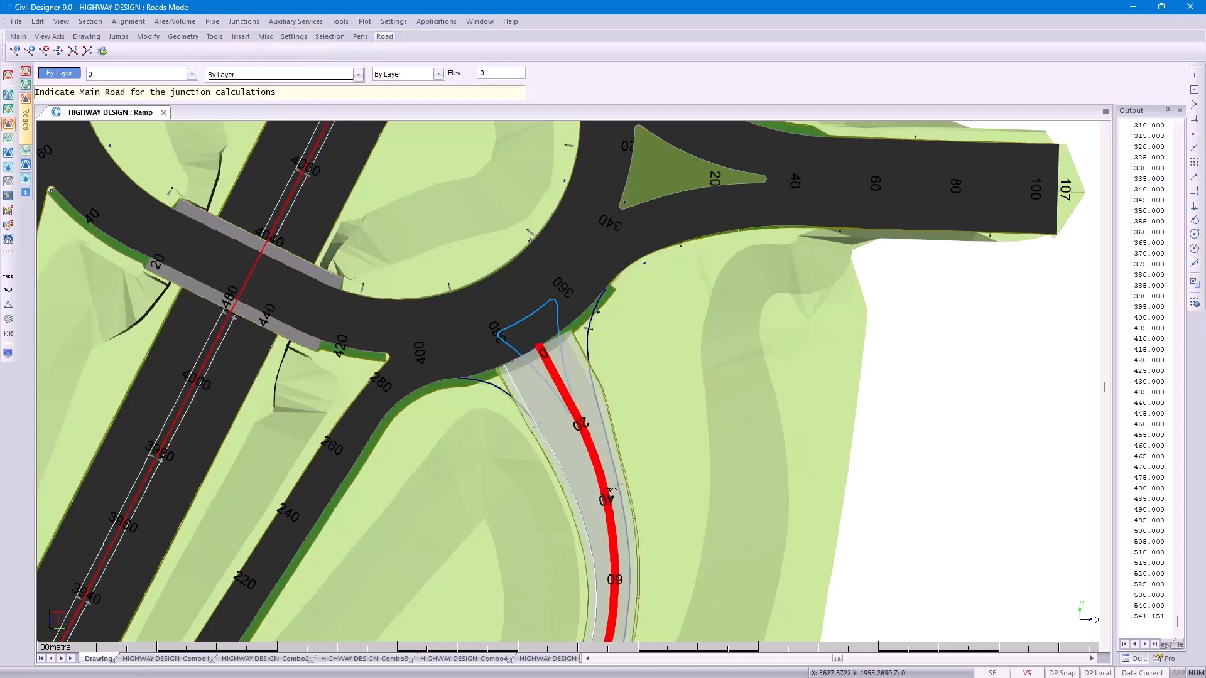
click(514, 285)
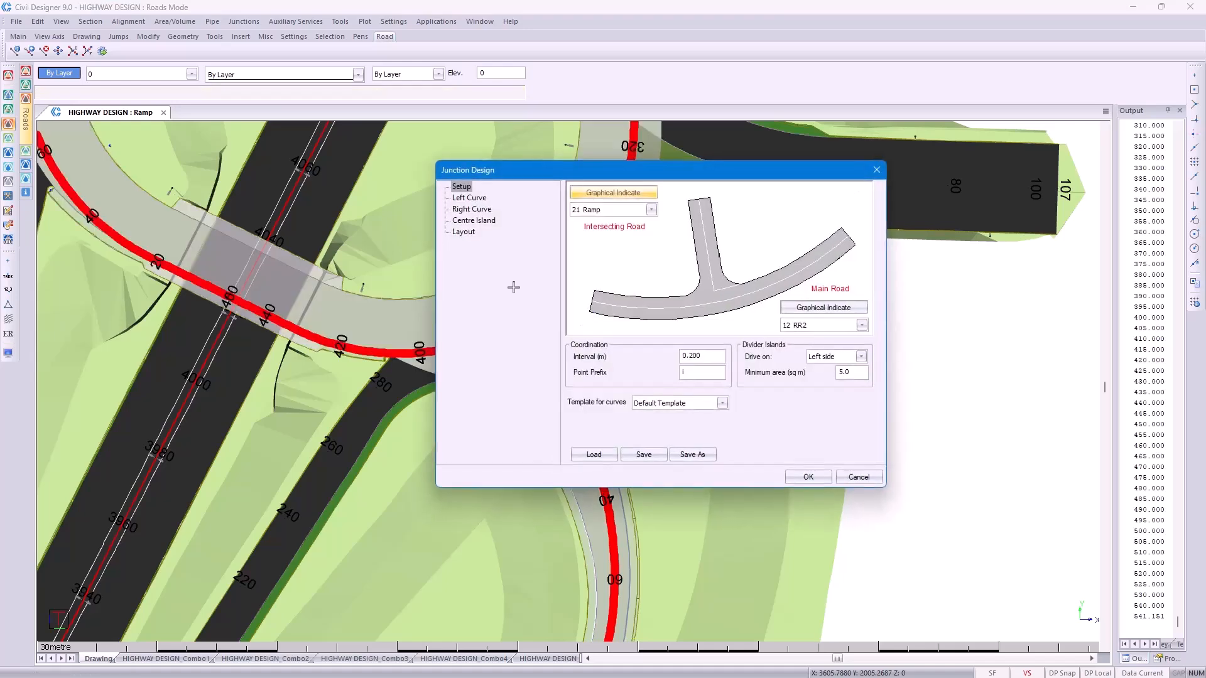
drag(519, 169, 747, 174)
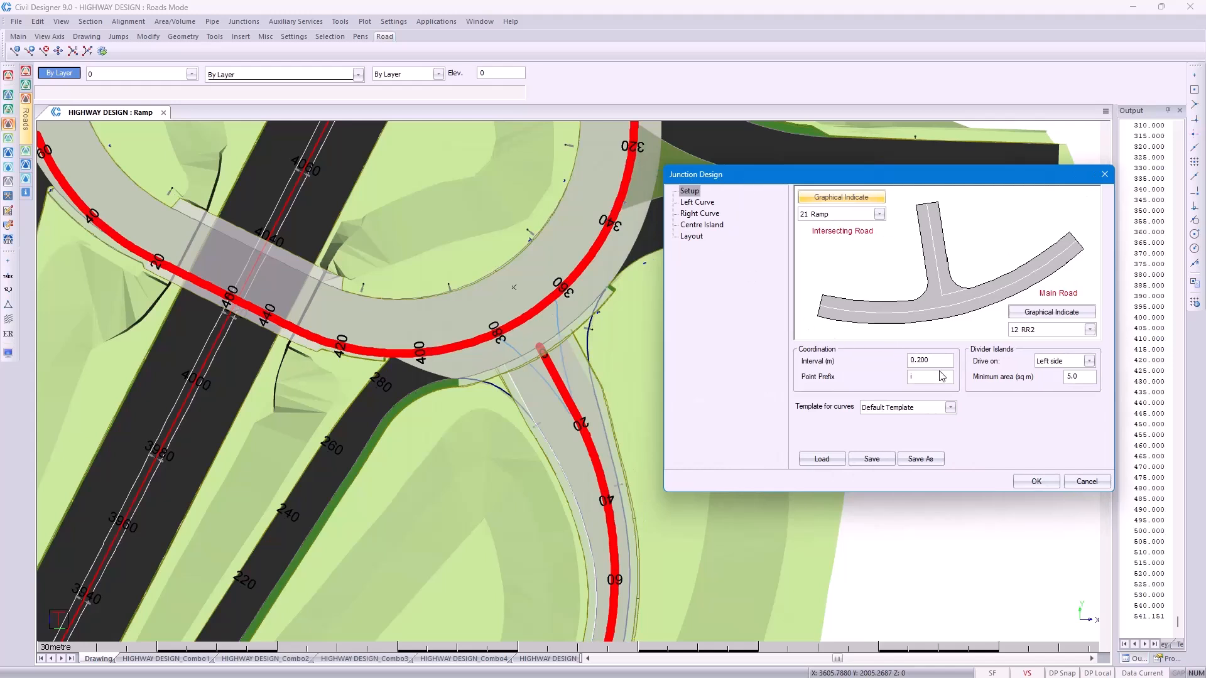
drag(932, 361, 910, 363)
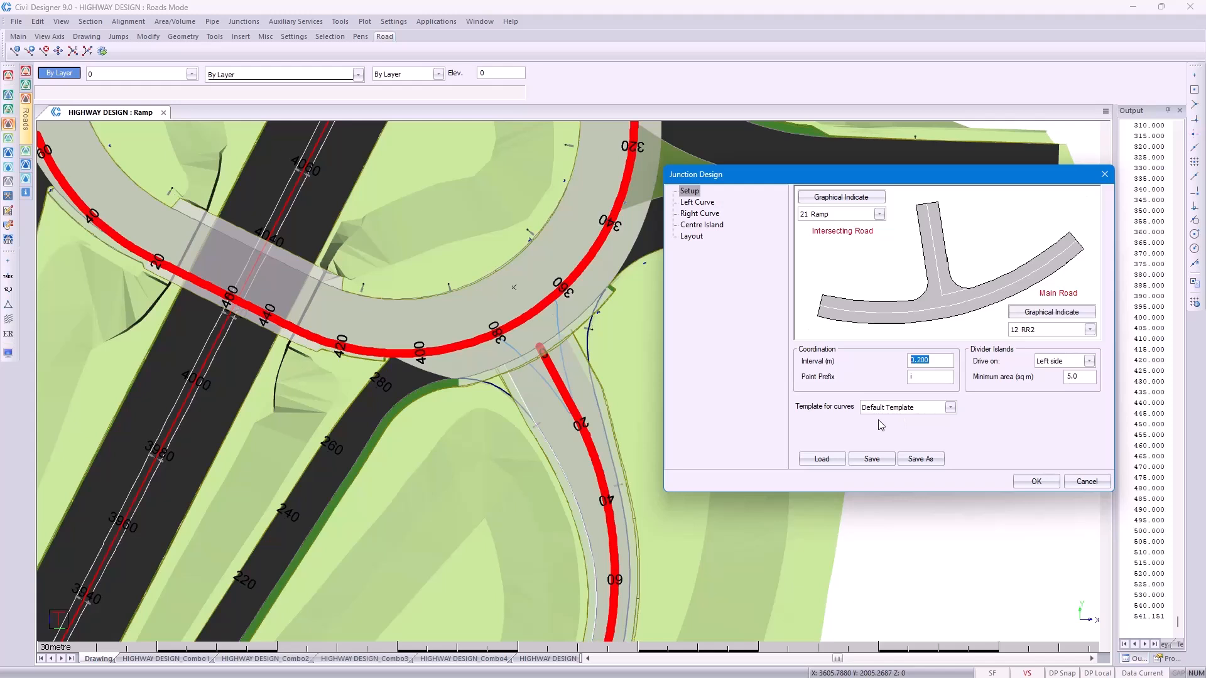
Define the junction's left curve by extracting it from the CAD bellmouth line on the Ramp's outer side
click(691, 204)
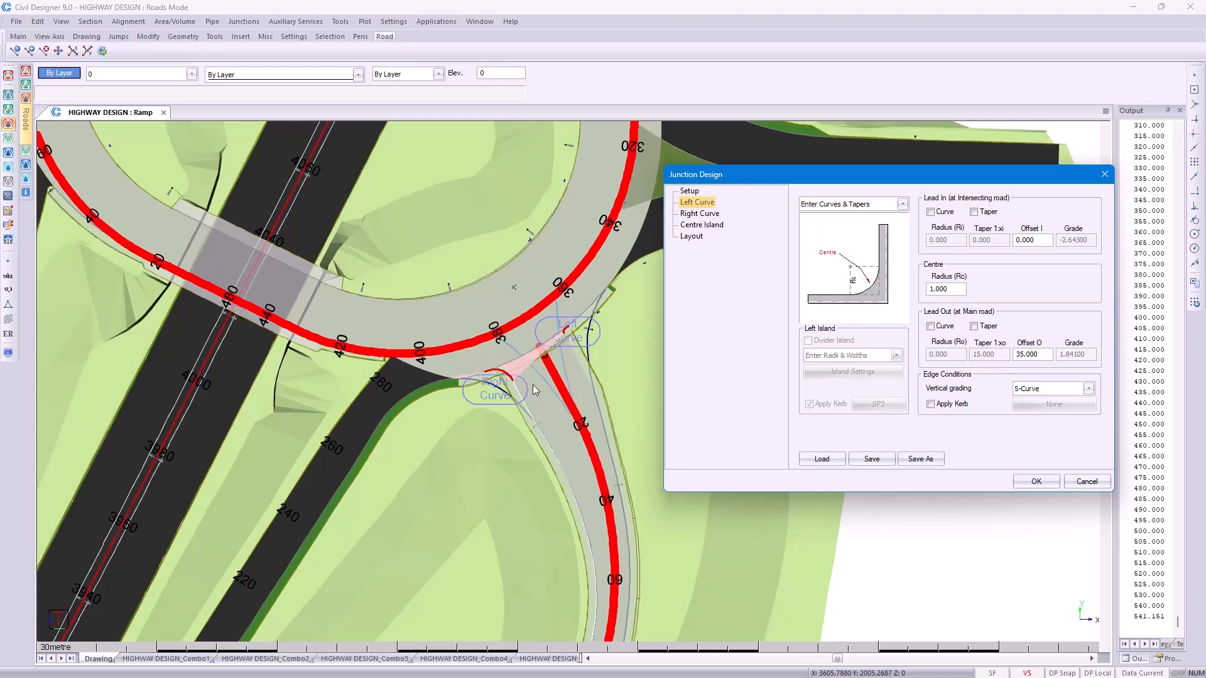
double_click(927, 288)
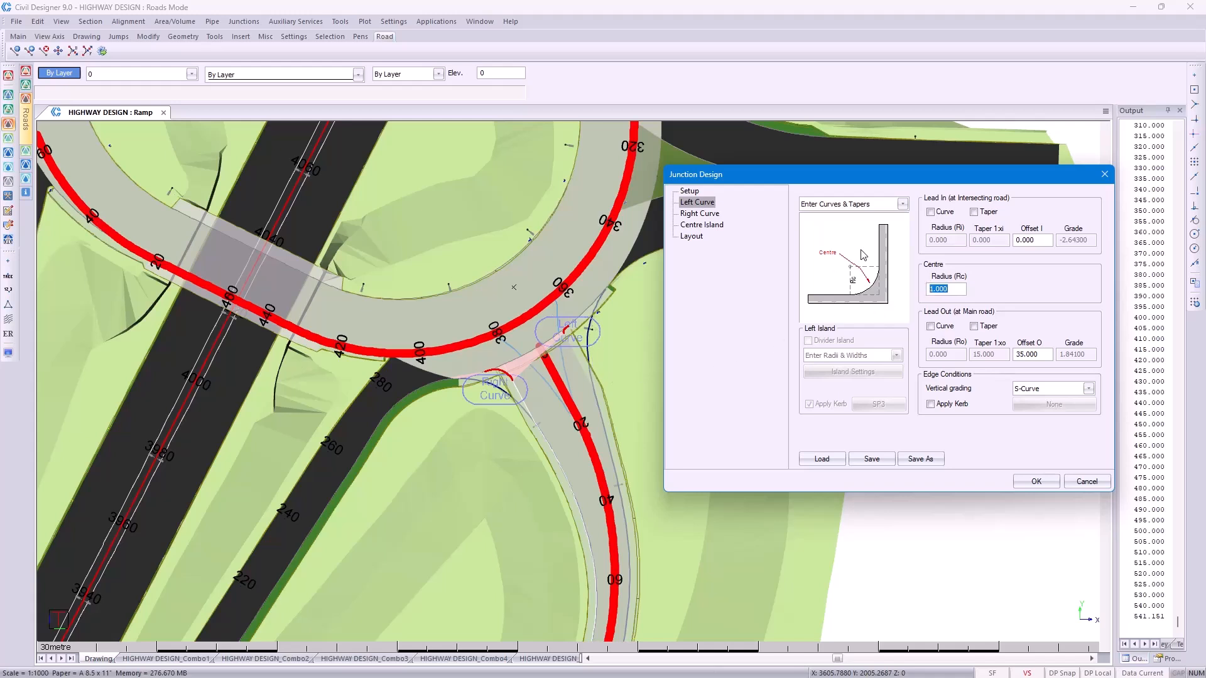
click(903, 205)
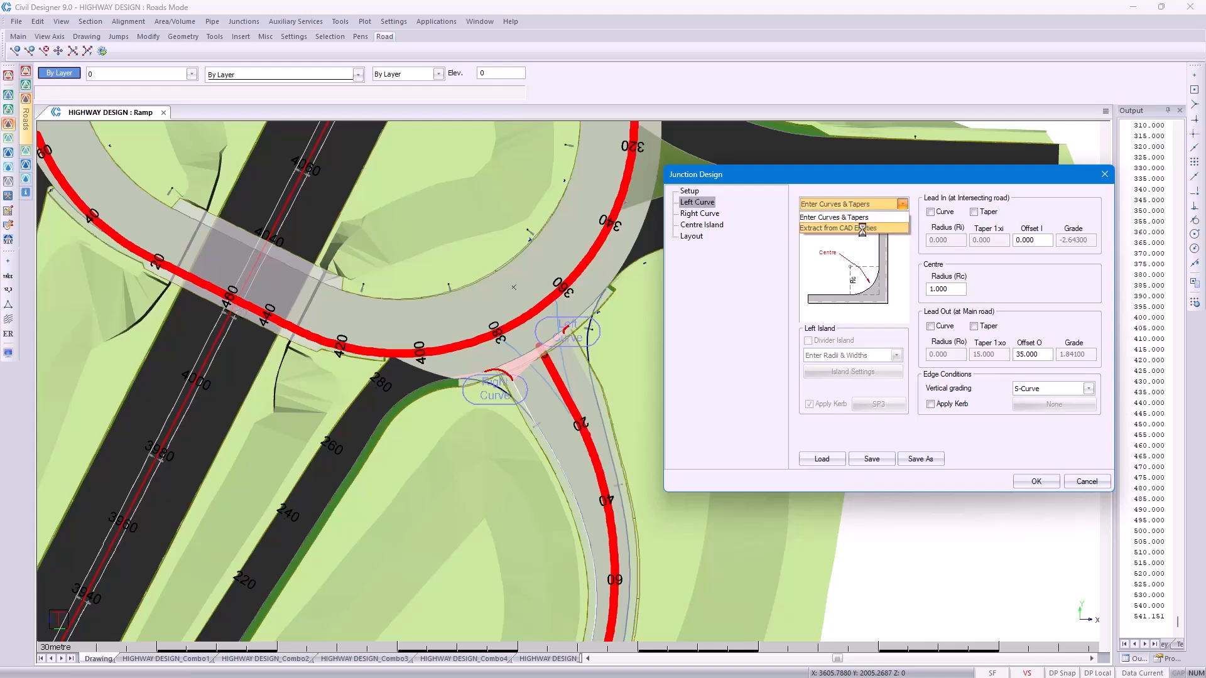
click(863, 228)
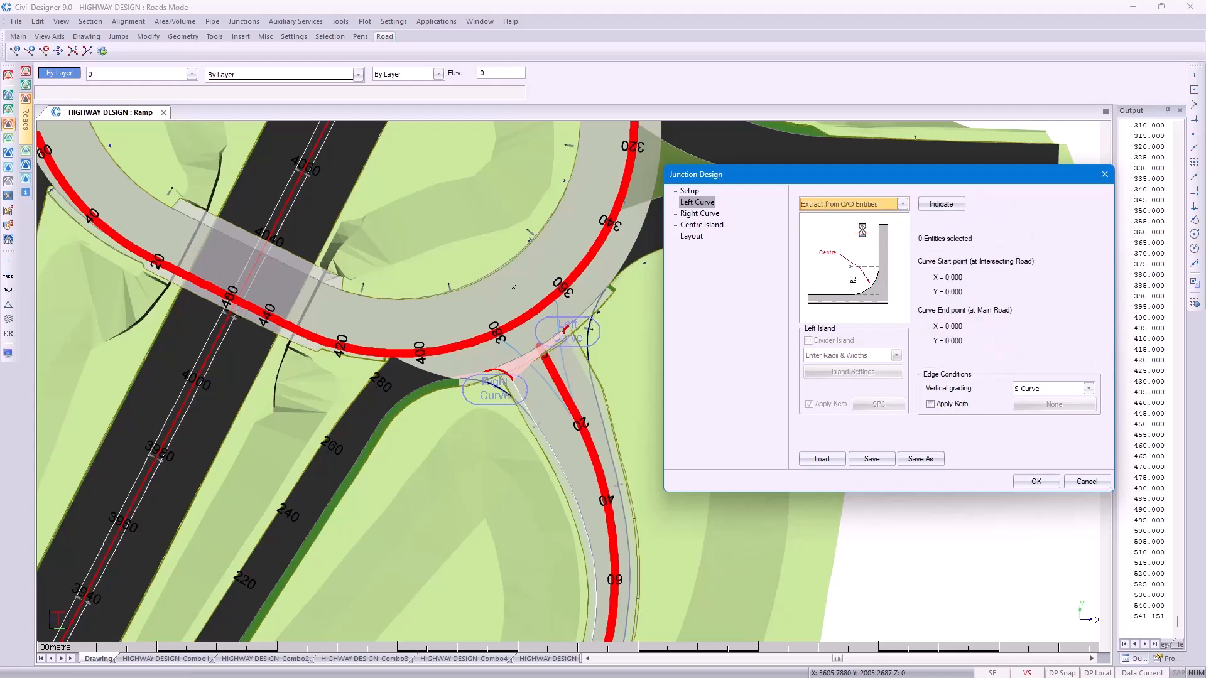
click(932, 206)
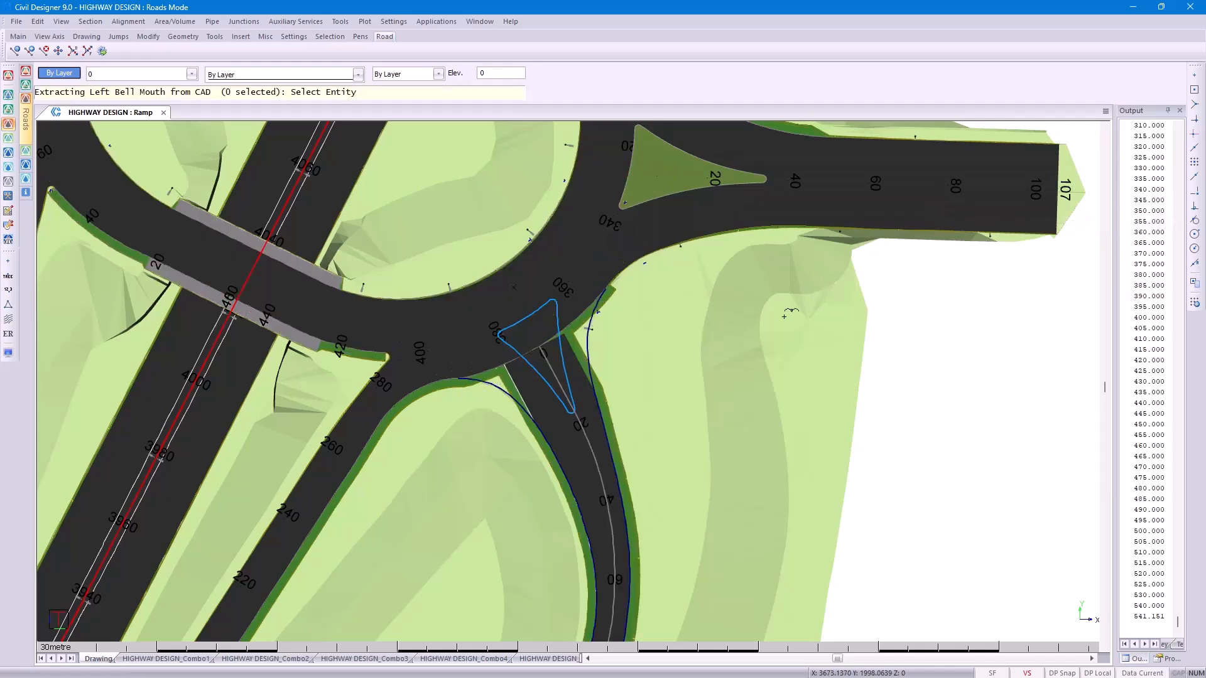
click(591, 337)
right_click(601, 337)
click(620, 348)
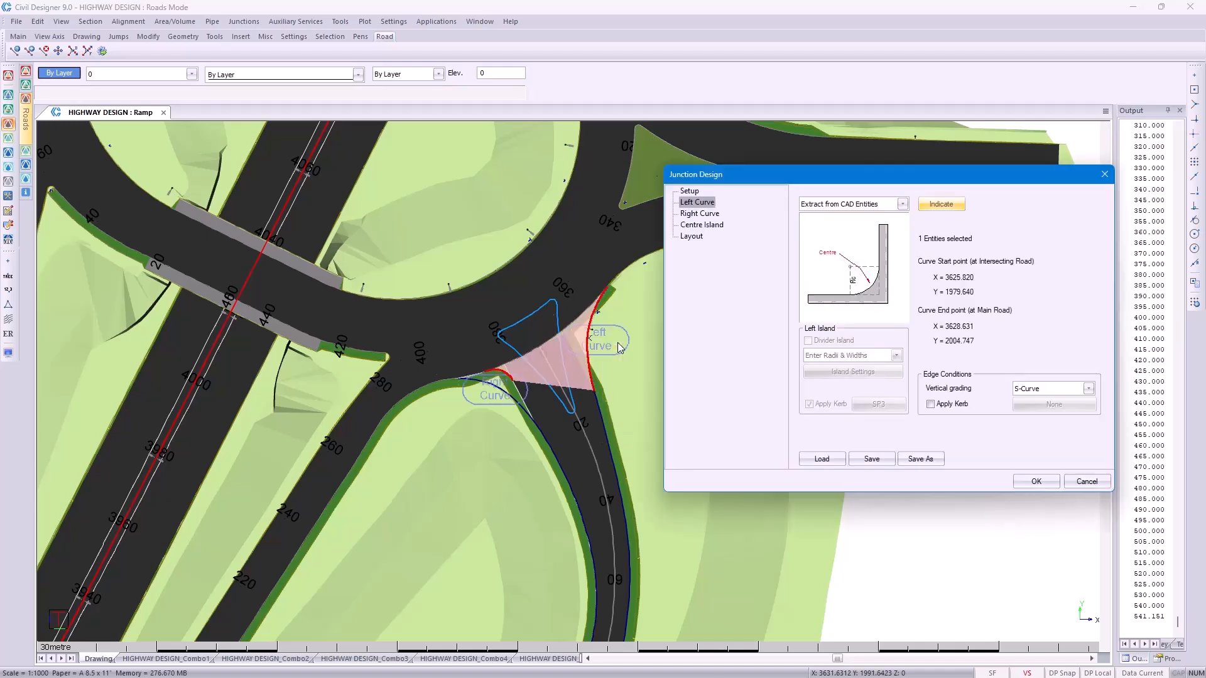
Define the junction's right curve by extracting it from the CAD bellmouth line on the Ramp's inner side
click(699, 215)
click(836, 205)
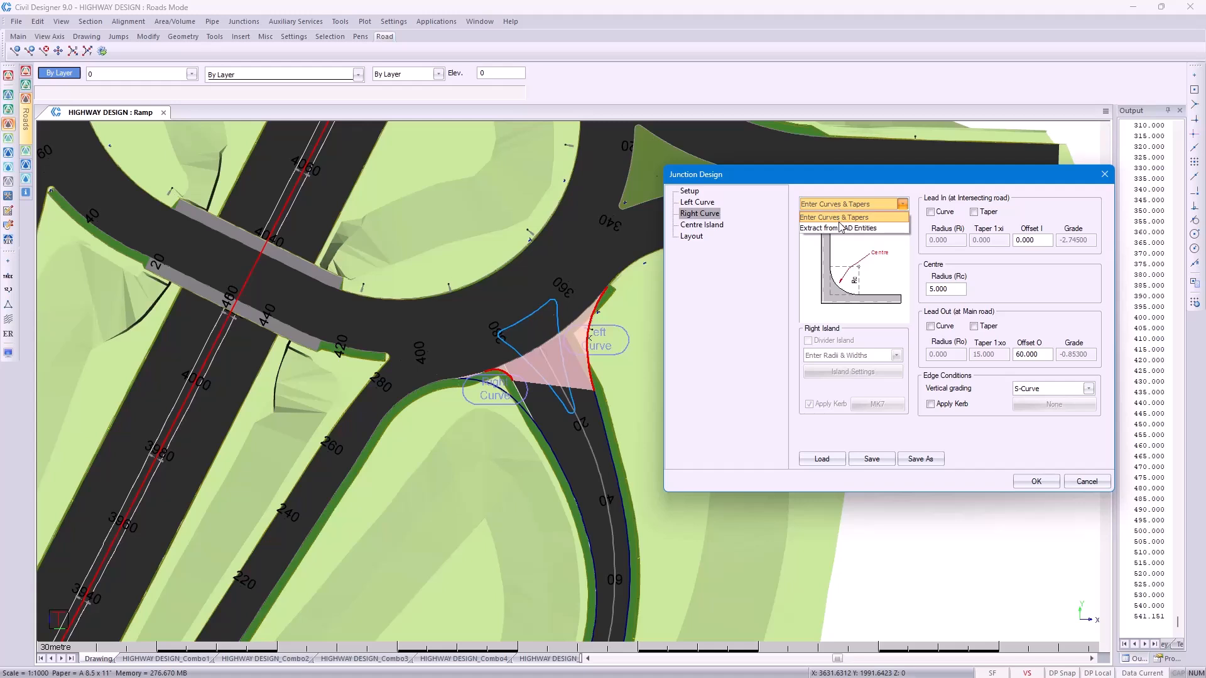
click(843, 229)
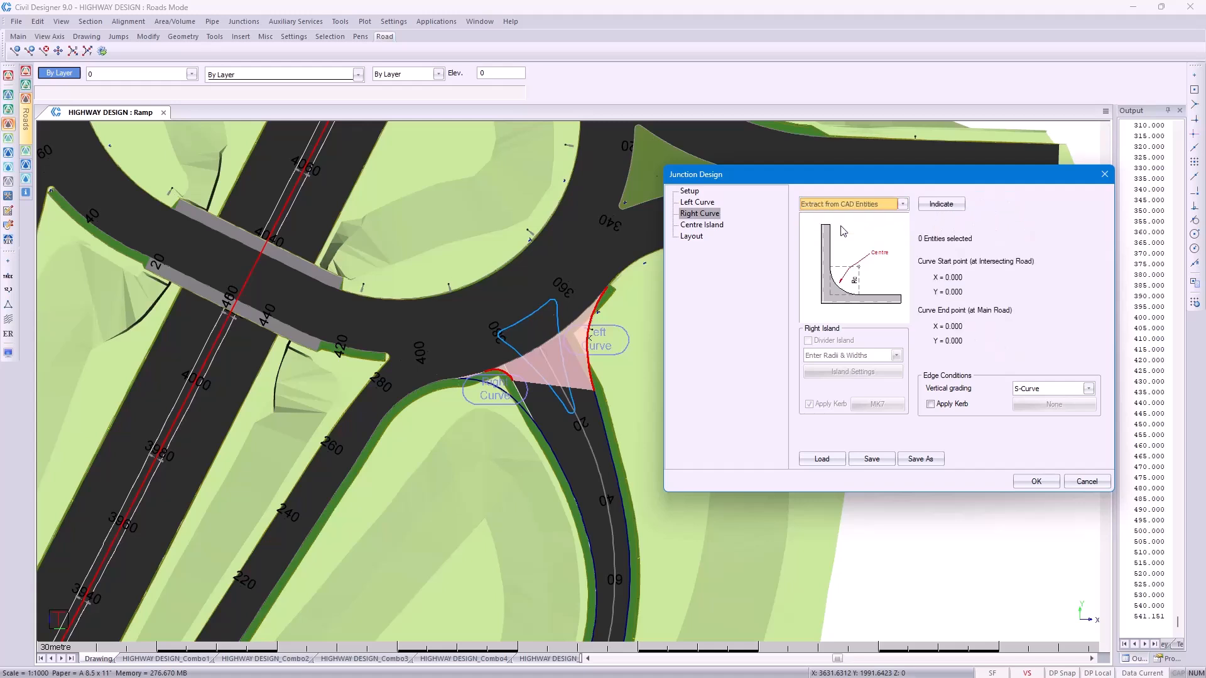
click(941, 204)
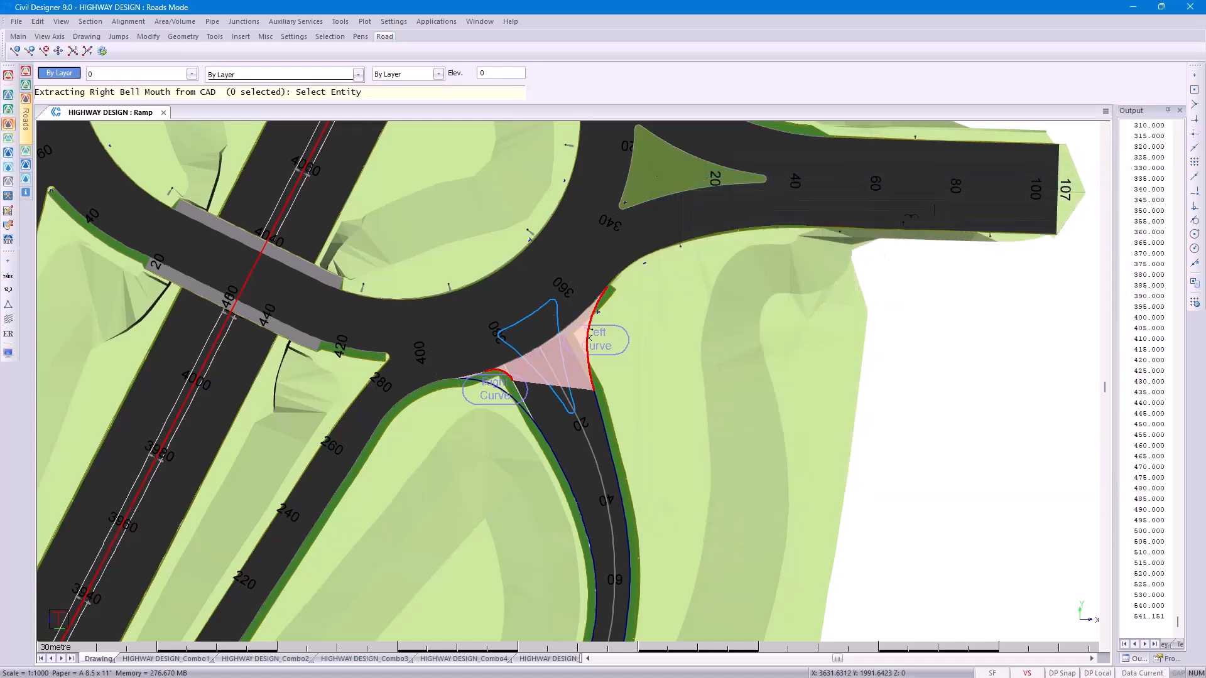
click(501, 390)
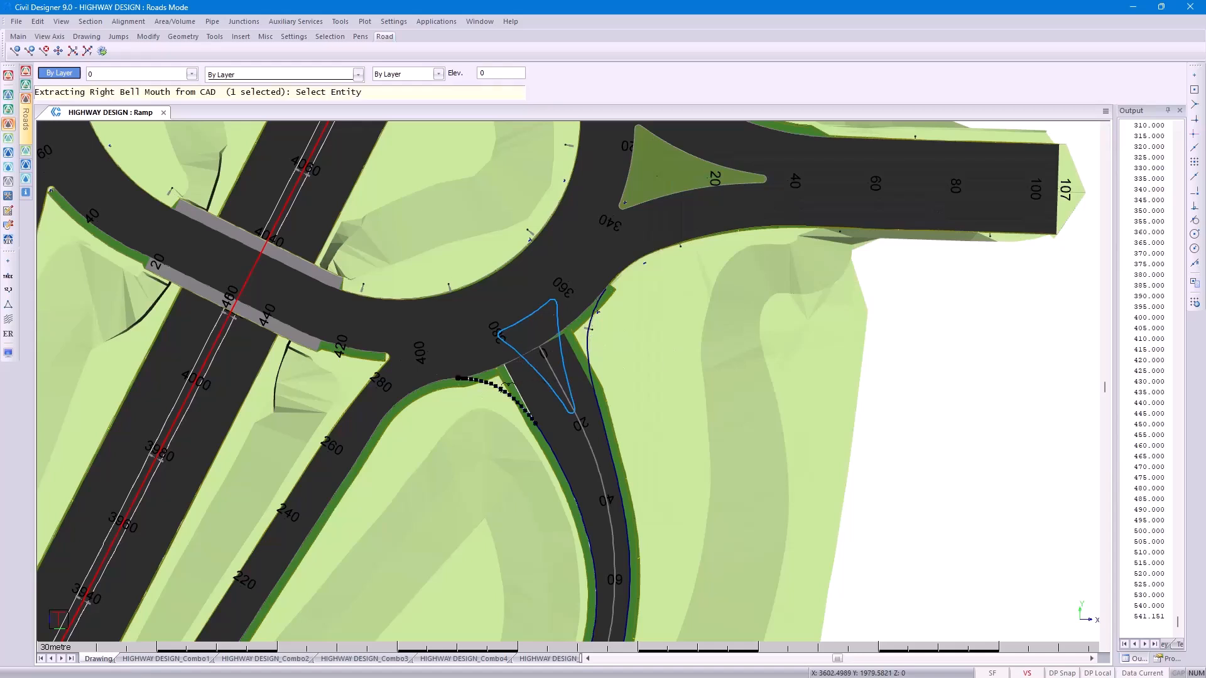
right_click(503, 395)
click(521, 401)
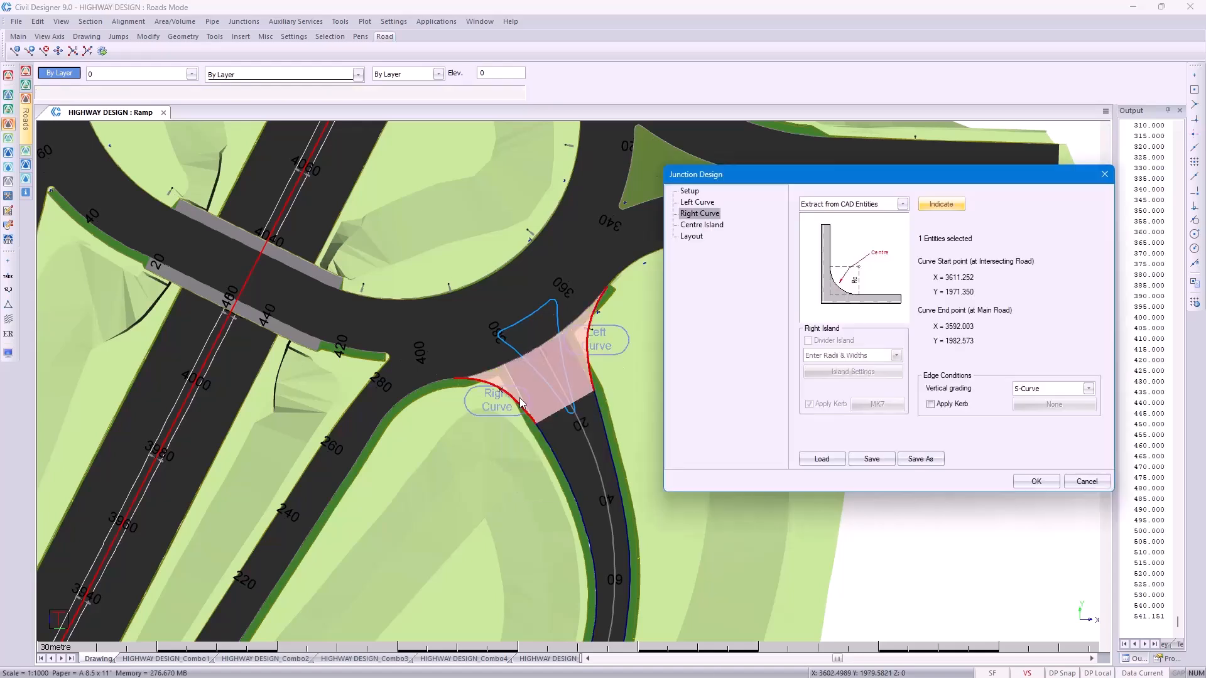
Extract the centre island from its triangular CAD outline and calculate the junction, generating edge levels on the Final Design layer with kerbs subtracted
click(702, 228)
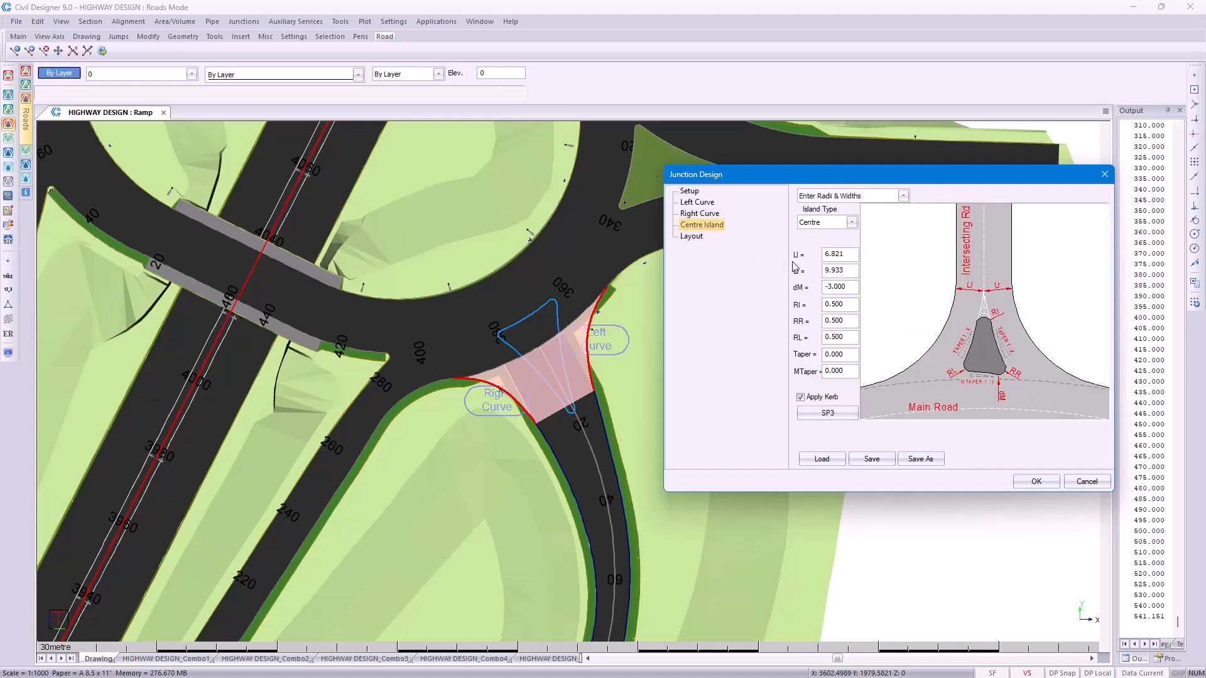
drag(851, 254, 796, 254)
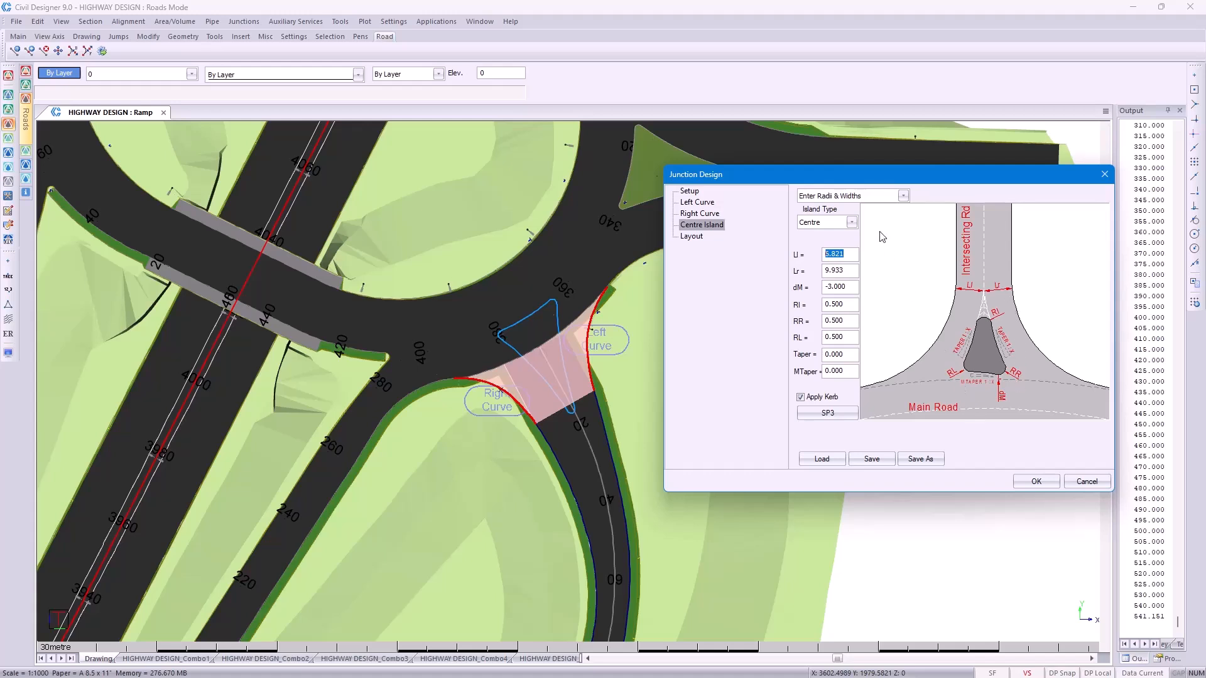
click(885, 196)
click(875, 220)
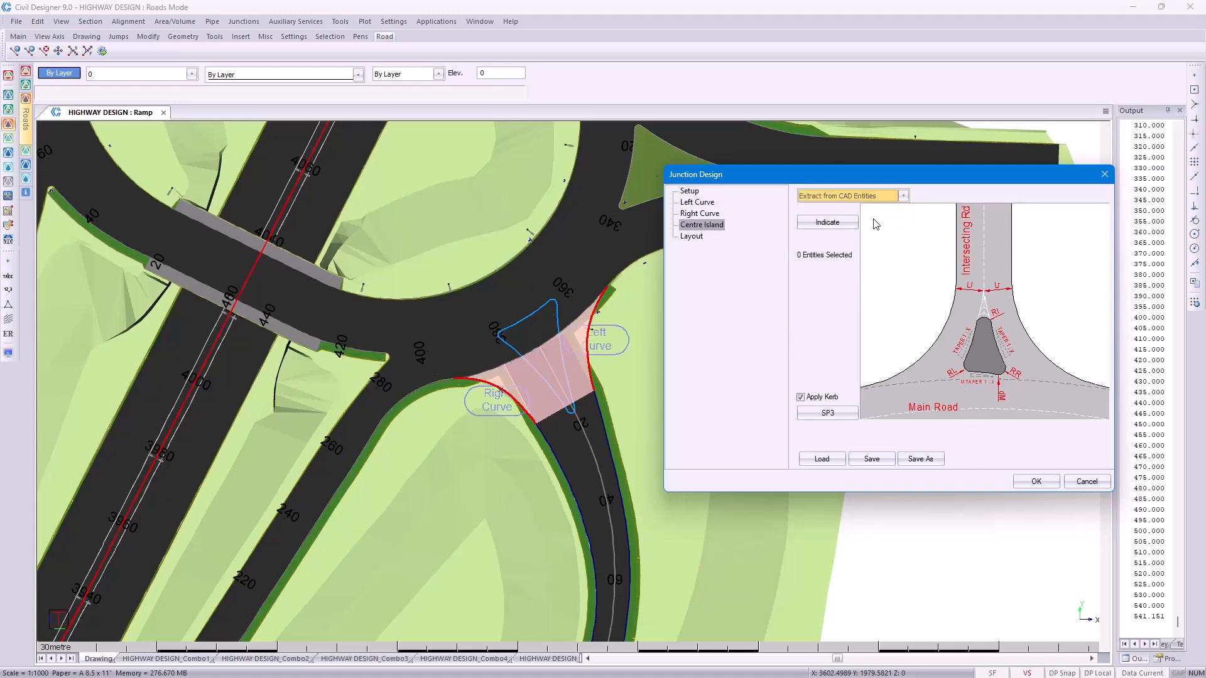
click(839, 224)
click(544, 307)
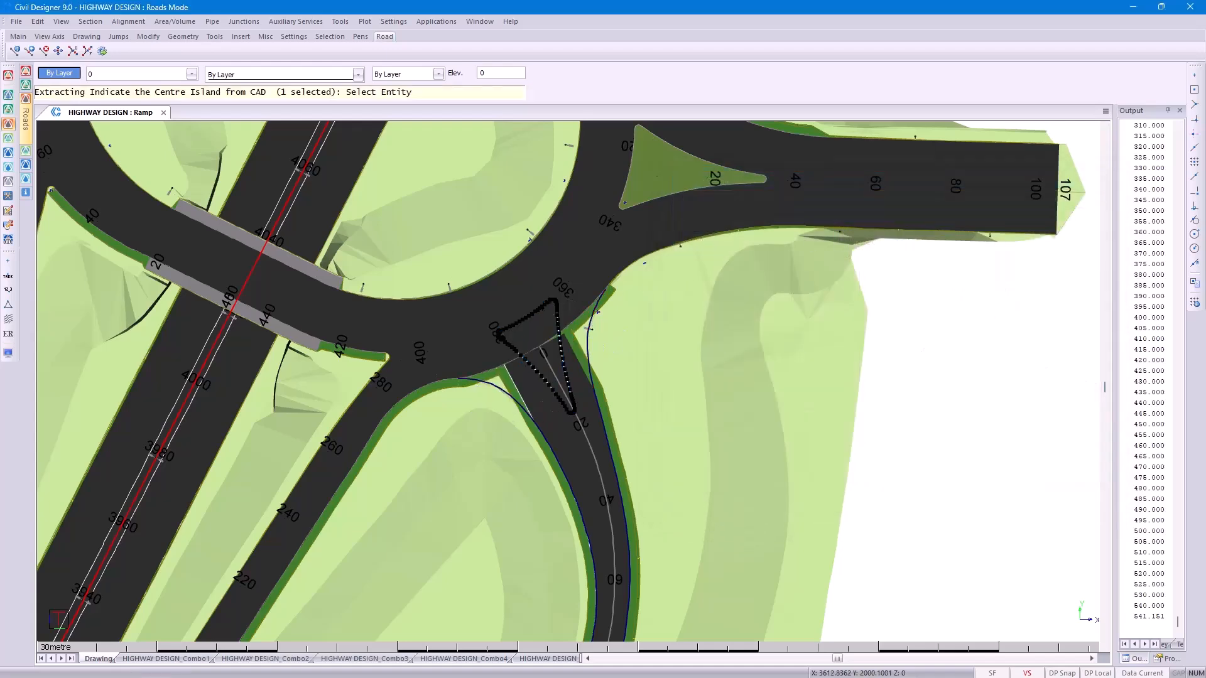
right_click(542, 308)
click(565, 316)
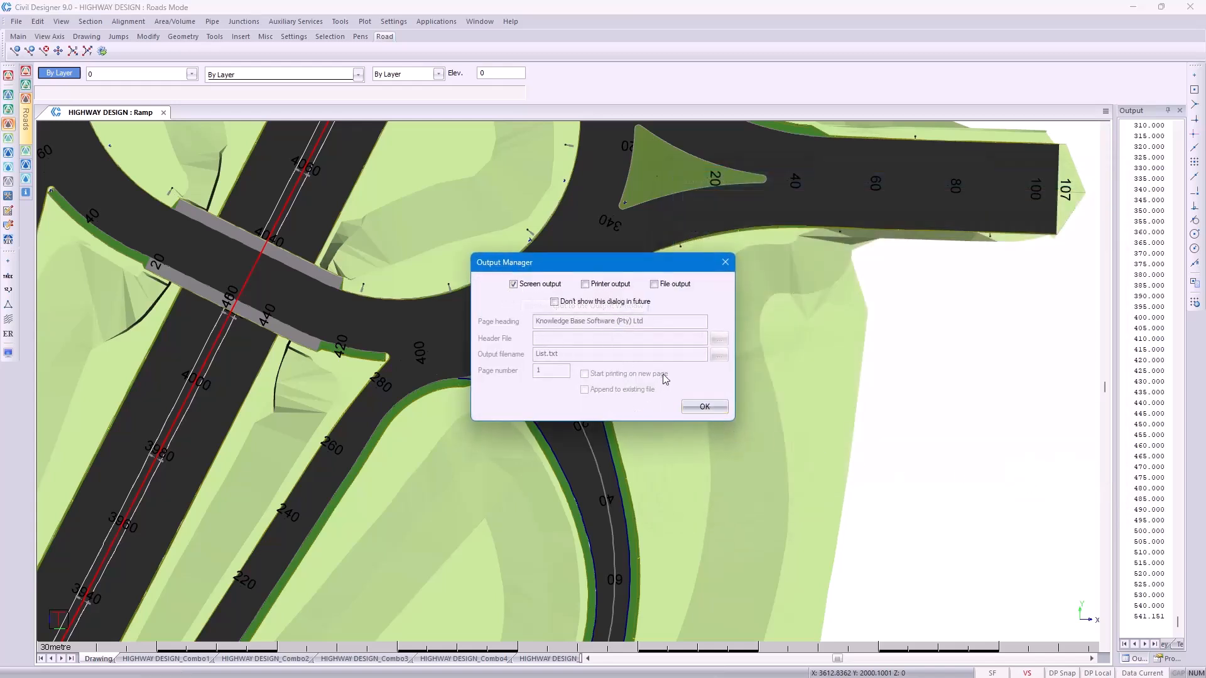
click(697, 408)
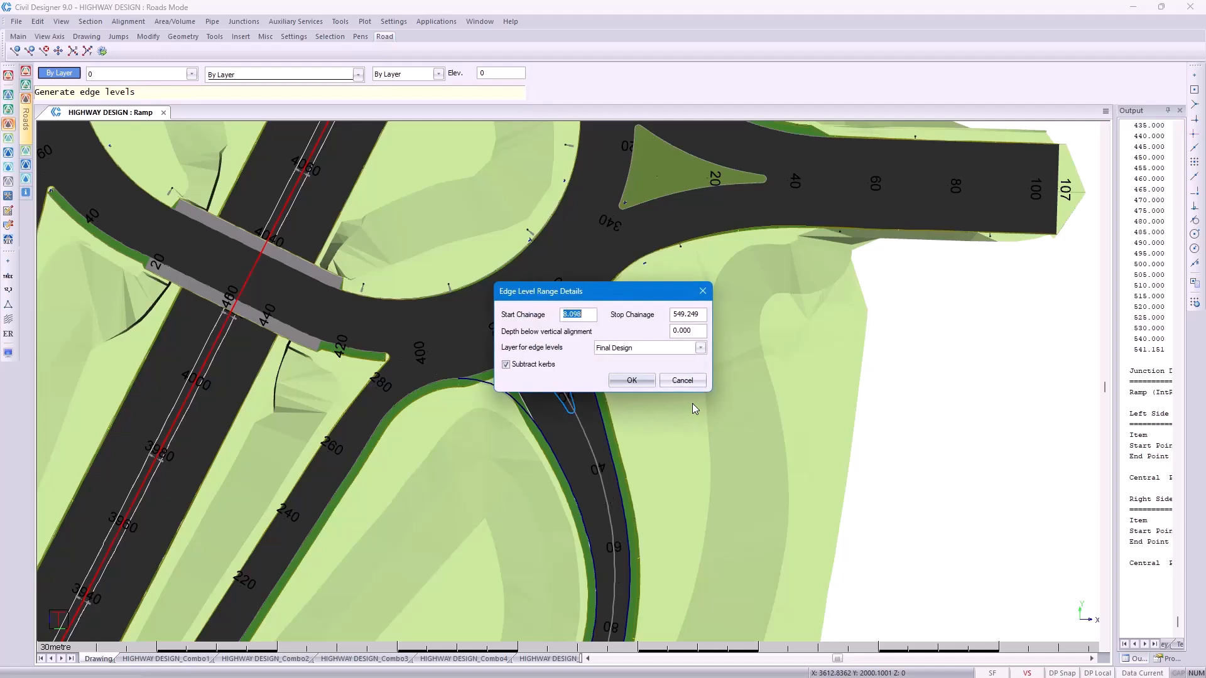
click(634, 380)
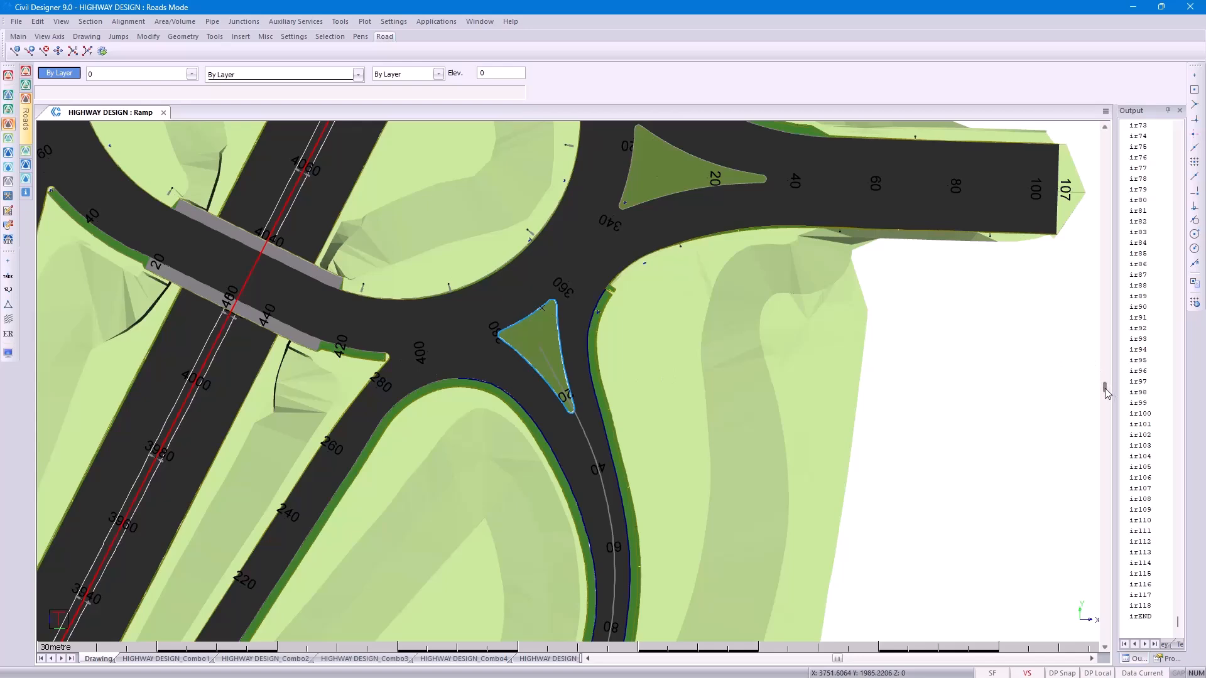
Review the coordinate listing of the Ramp and RR2 junction in a widened output view back to its Junction Data heading
drag(1115, 393, 735, 393)
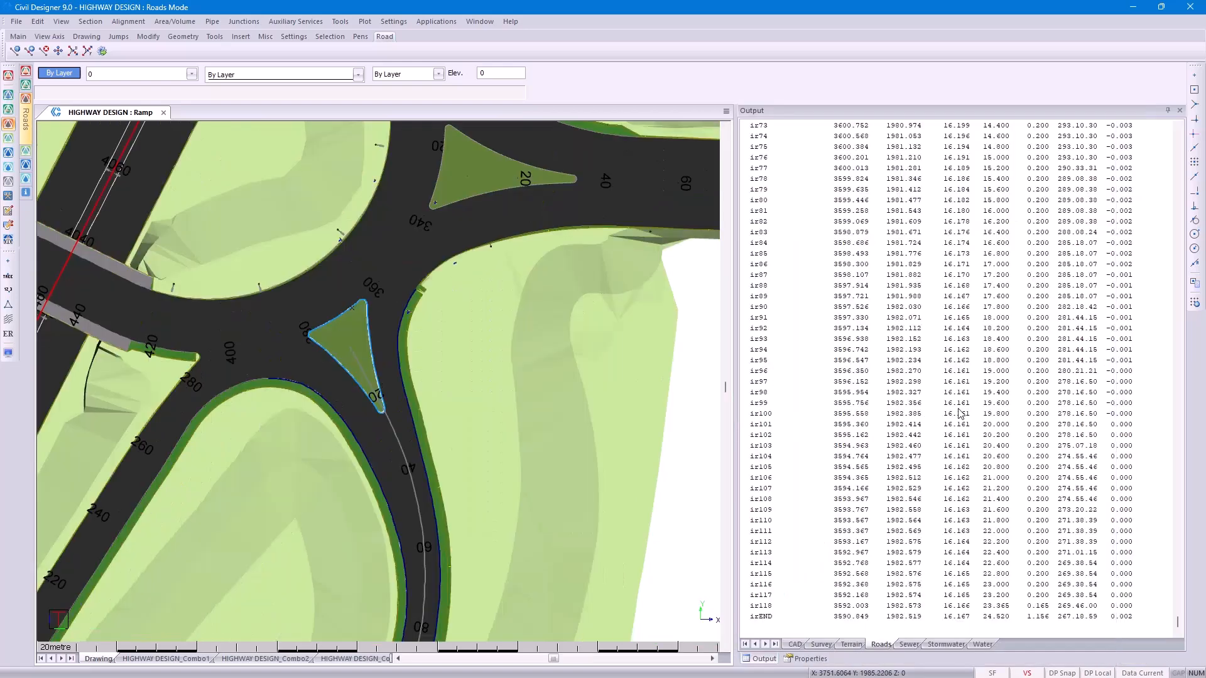
scroll(959, 413, up, 20)
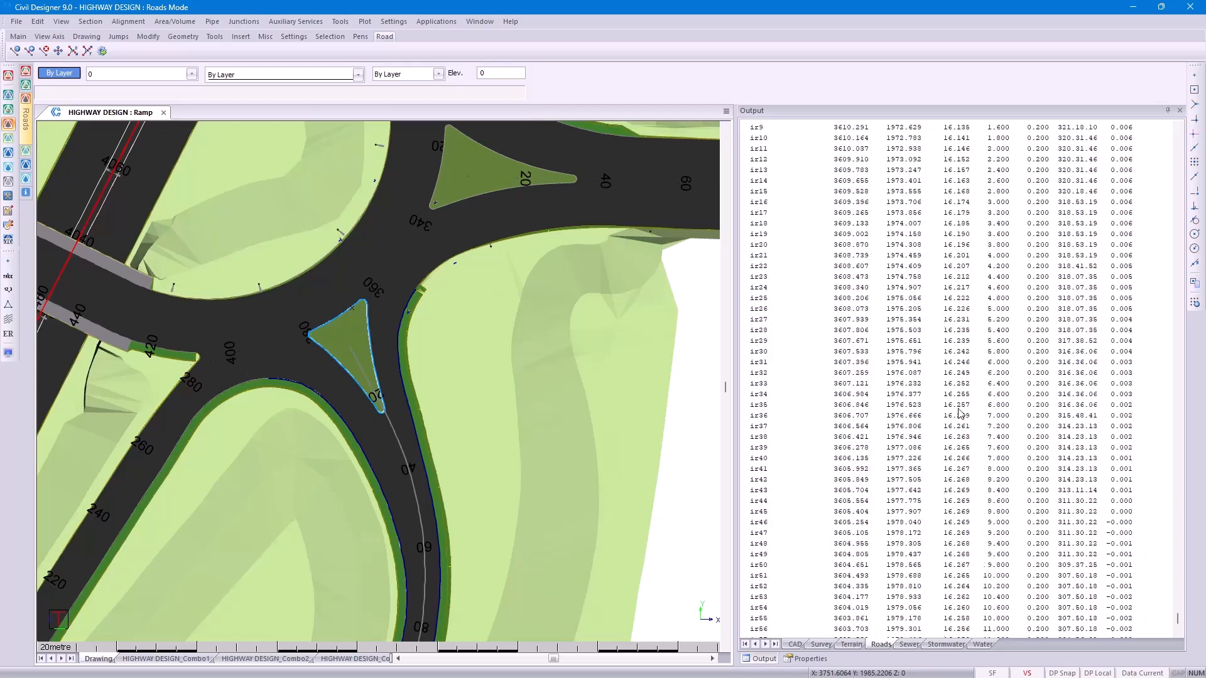
scroll(959, 413, up, 20)
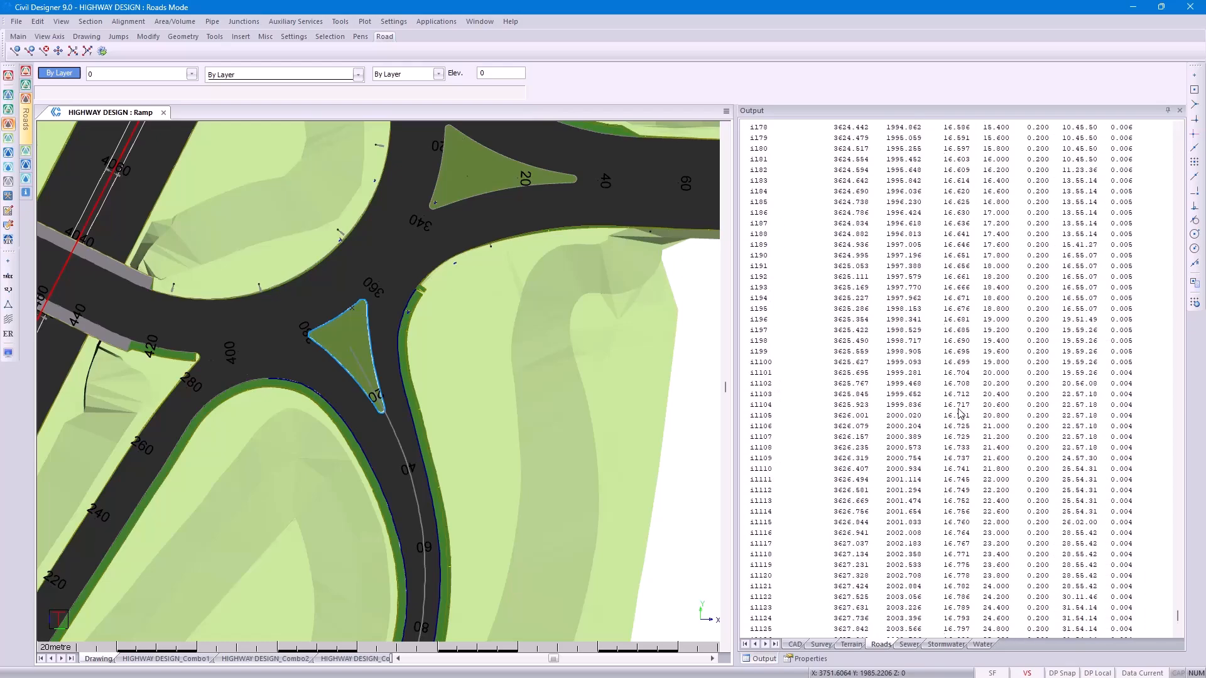
scroll(959, 412, up, 16)
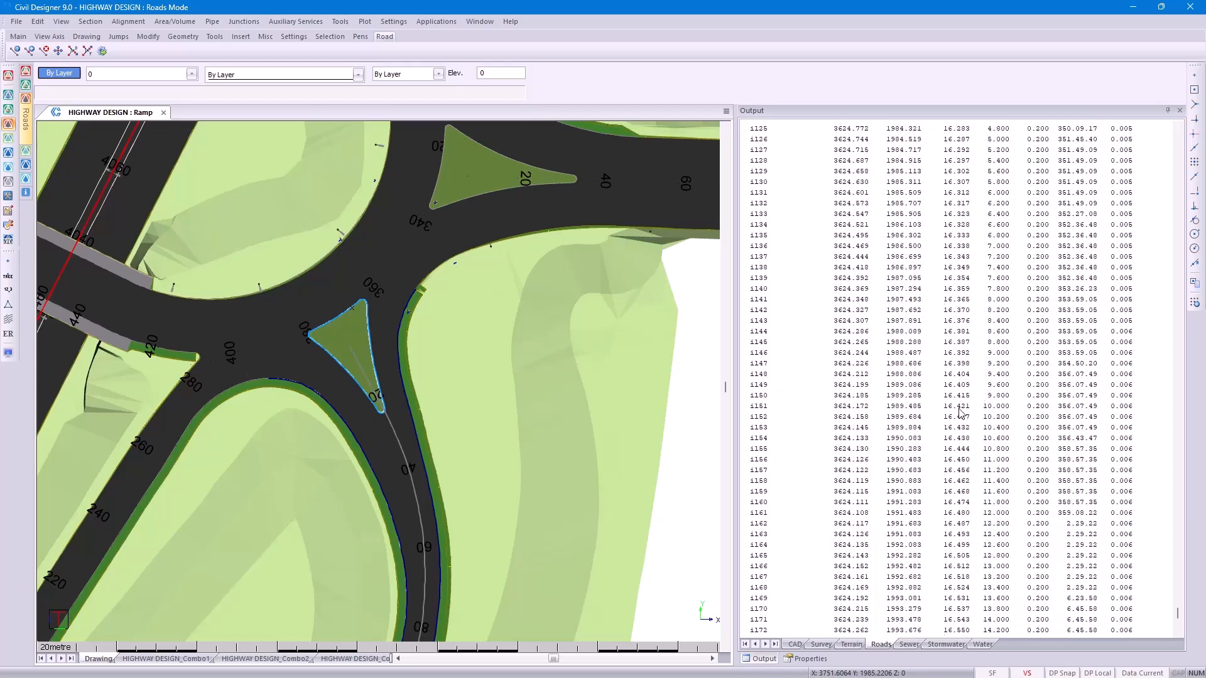
scroll(959, 413, up, 10)
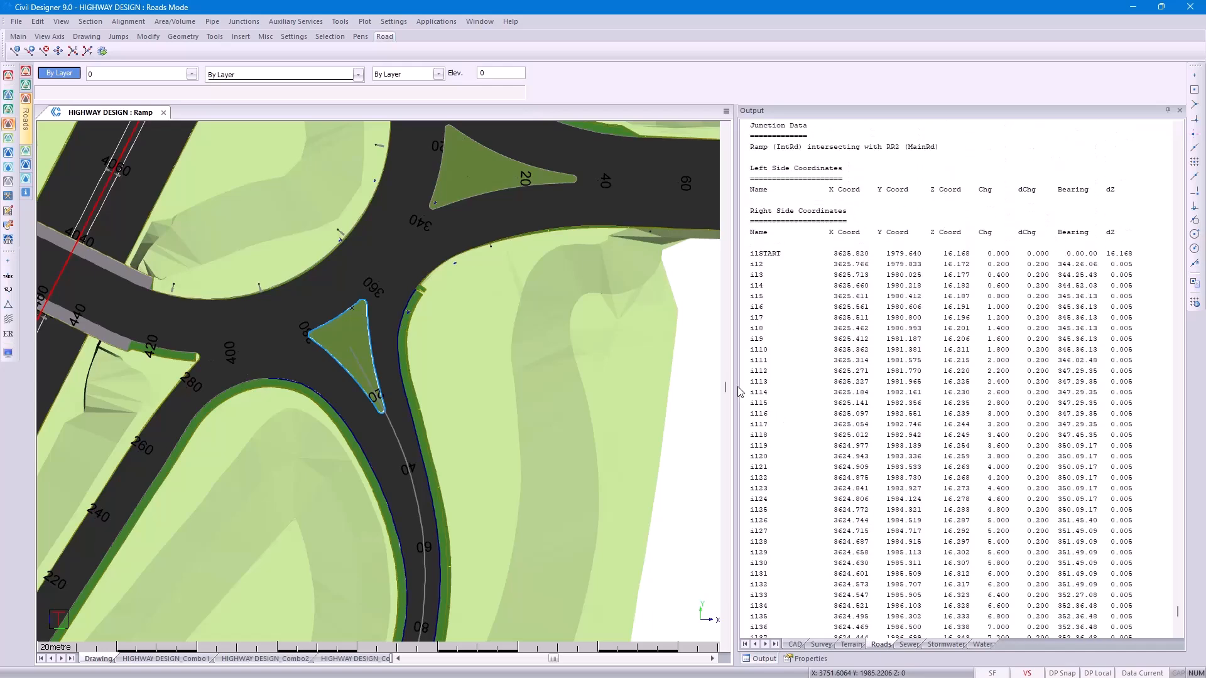
drag(736, 387, 1101, 386)
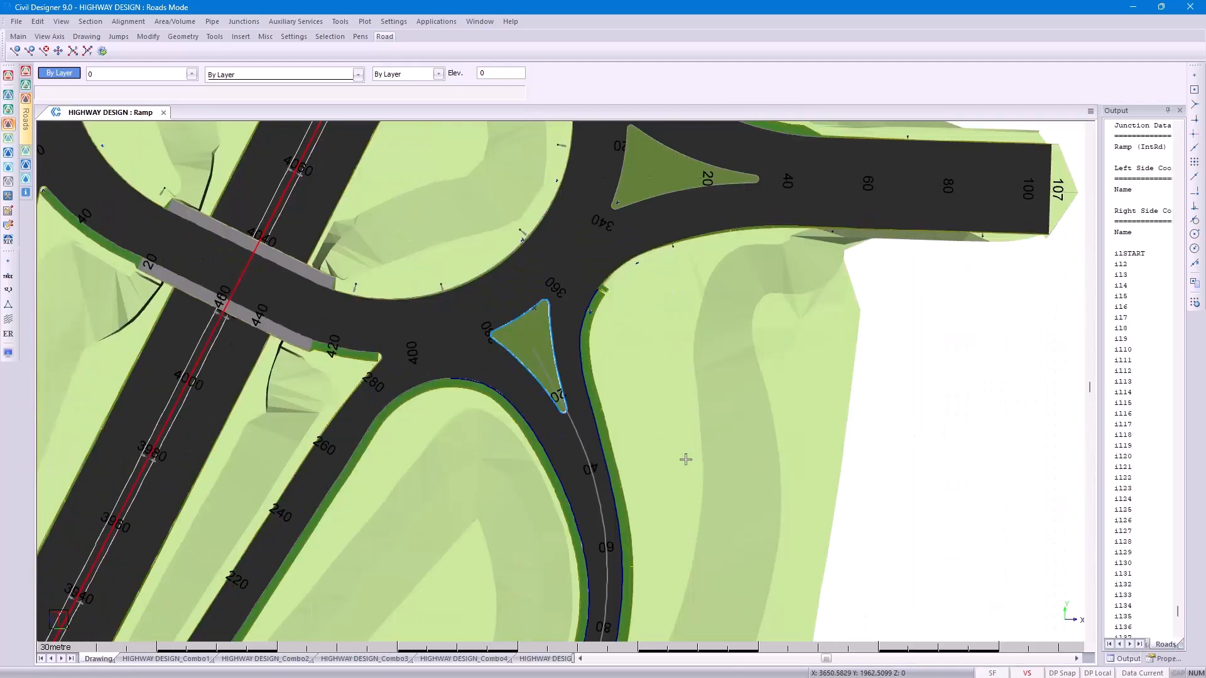
Open the Ramp's vertical alignment for editing in its graphical view
key(2)
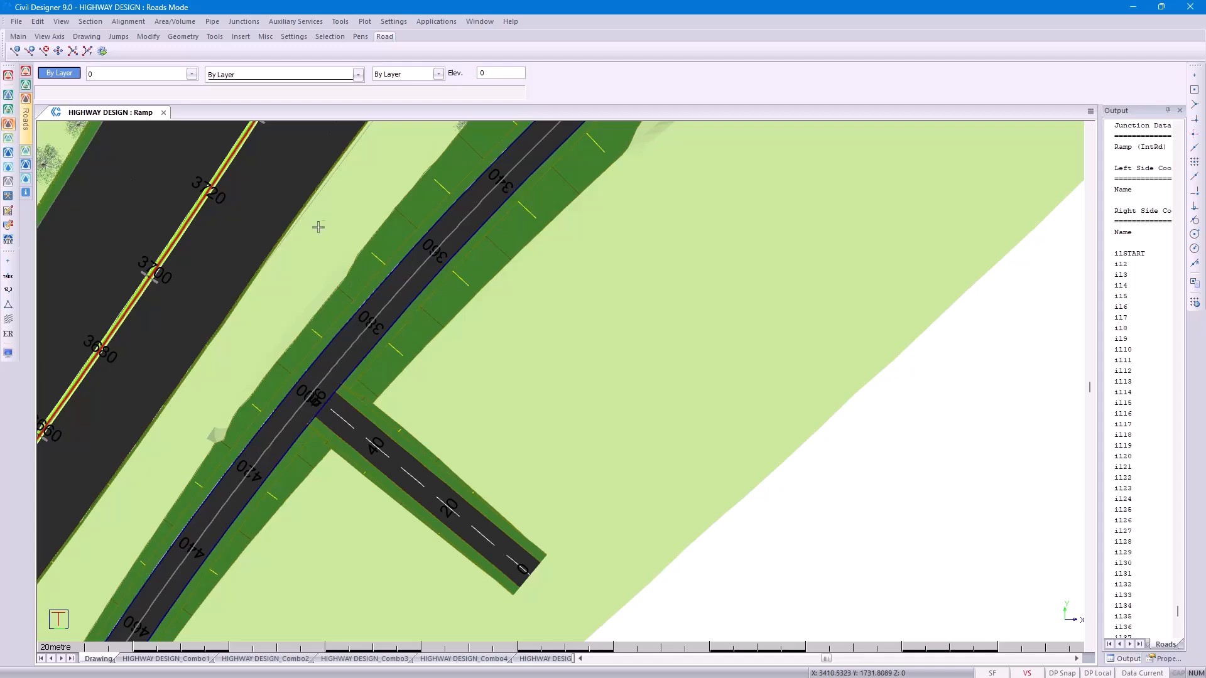
click(130, 22)
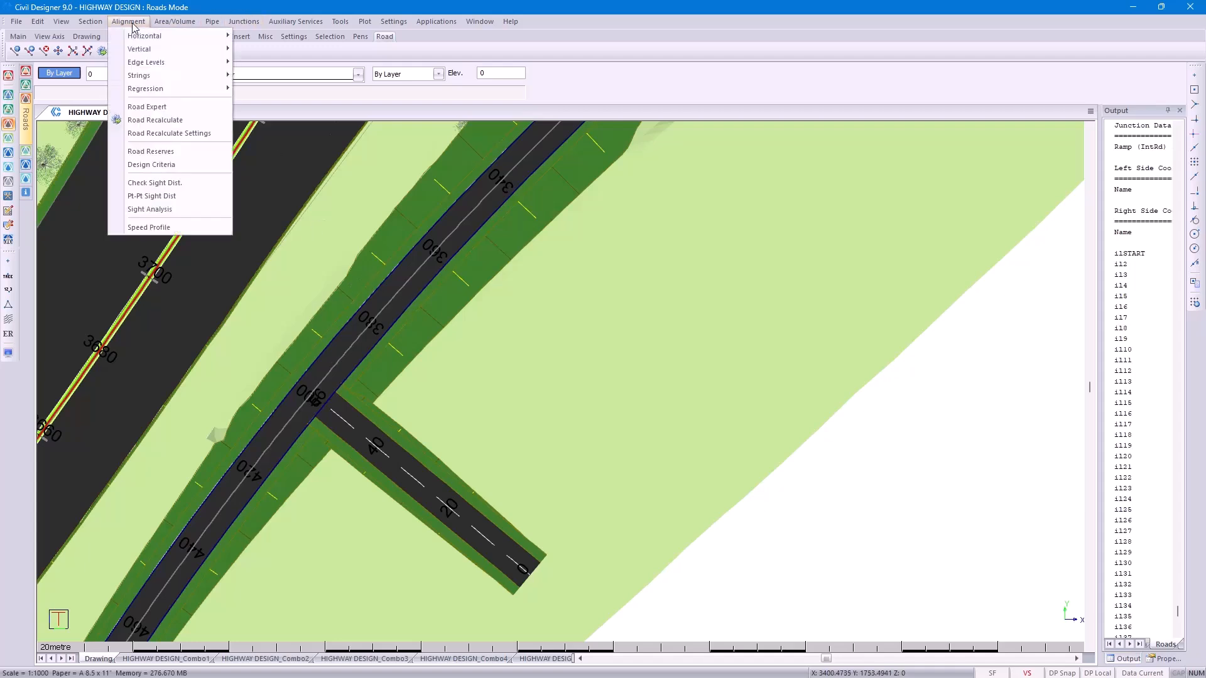
mouse_move(214, 51)
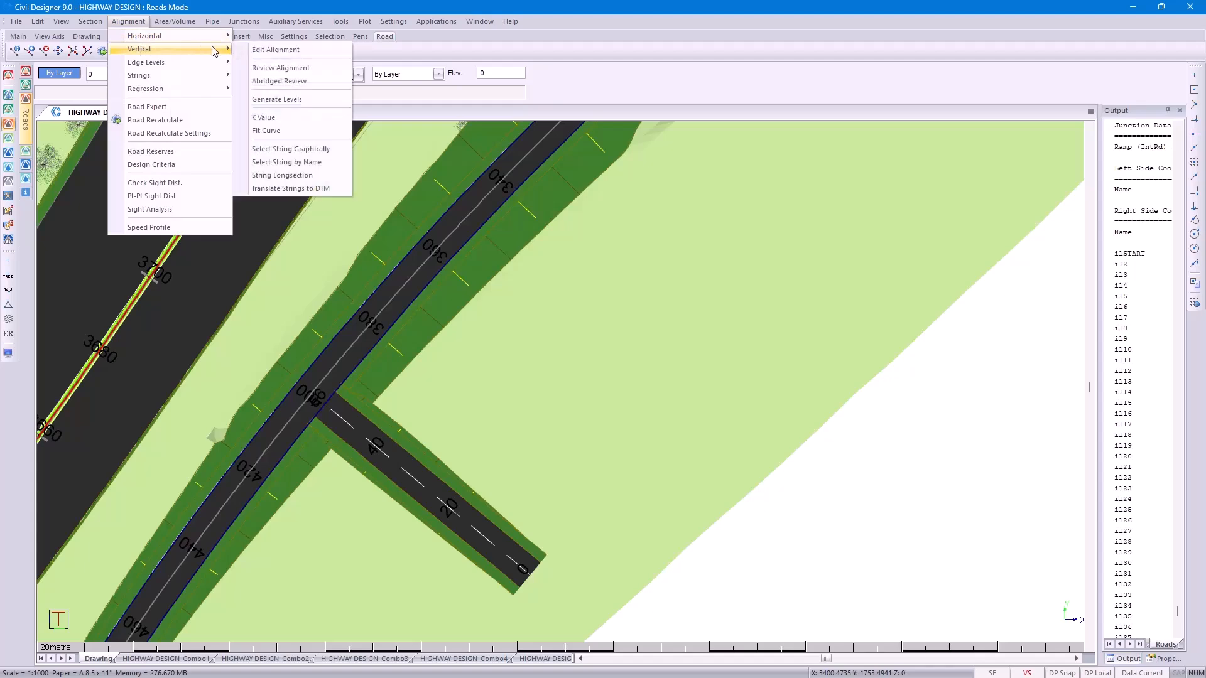
click(276, 50)
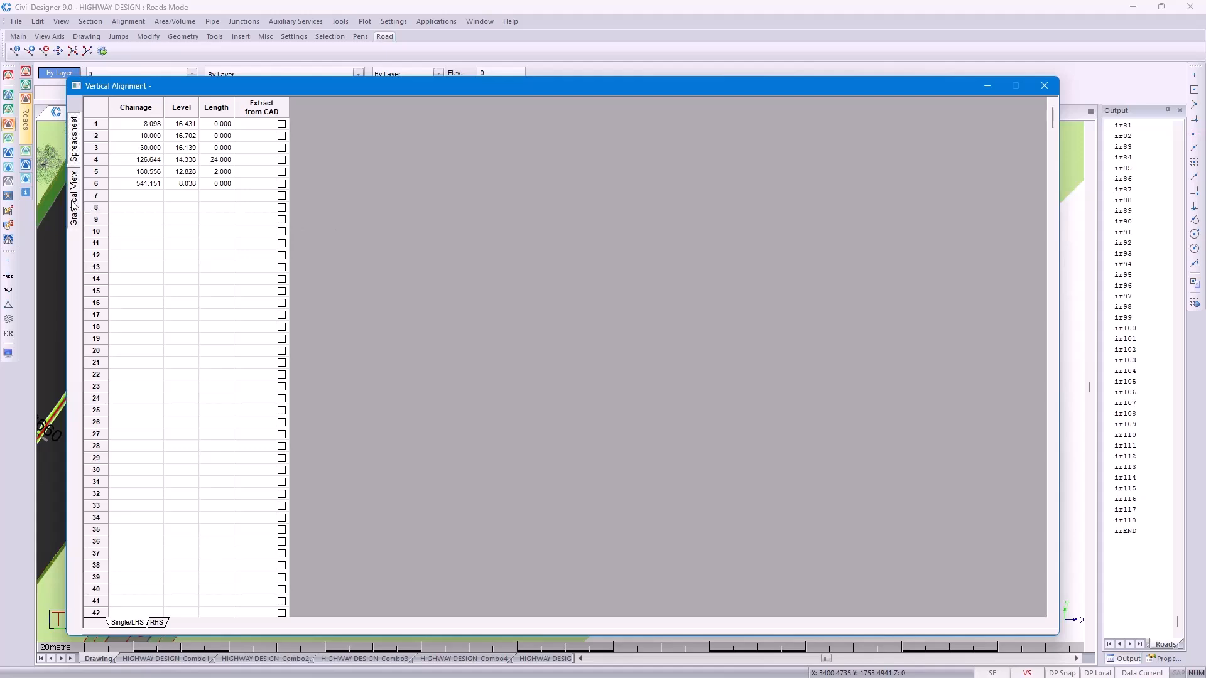
click(74, 198)
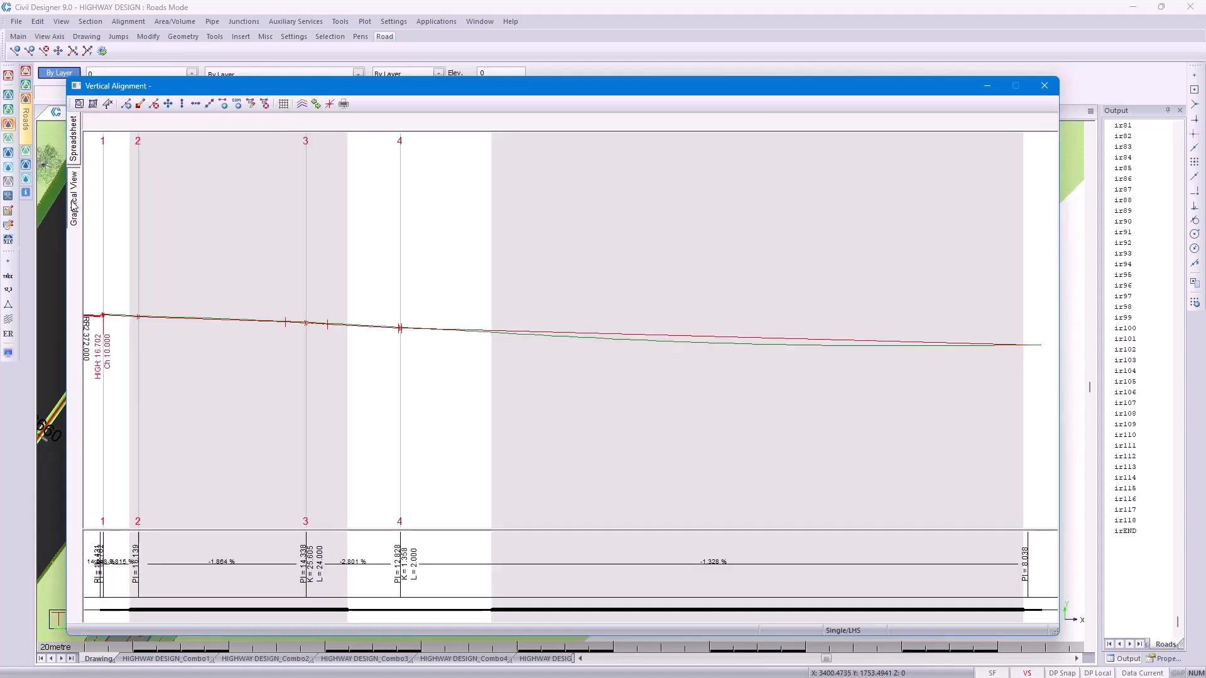
Add a VPI on the Ramp's long final grade at chainage 370.000, elevation 8.440, with a curve length of 80
right_click(727, 338)
click(761, 346)
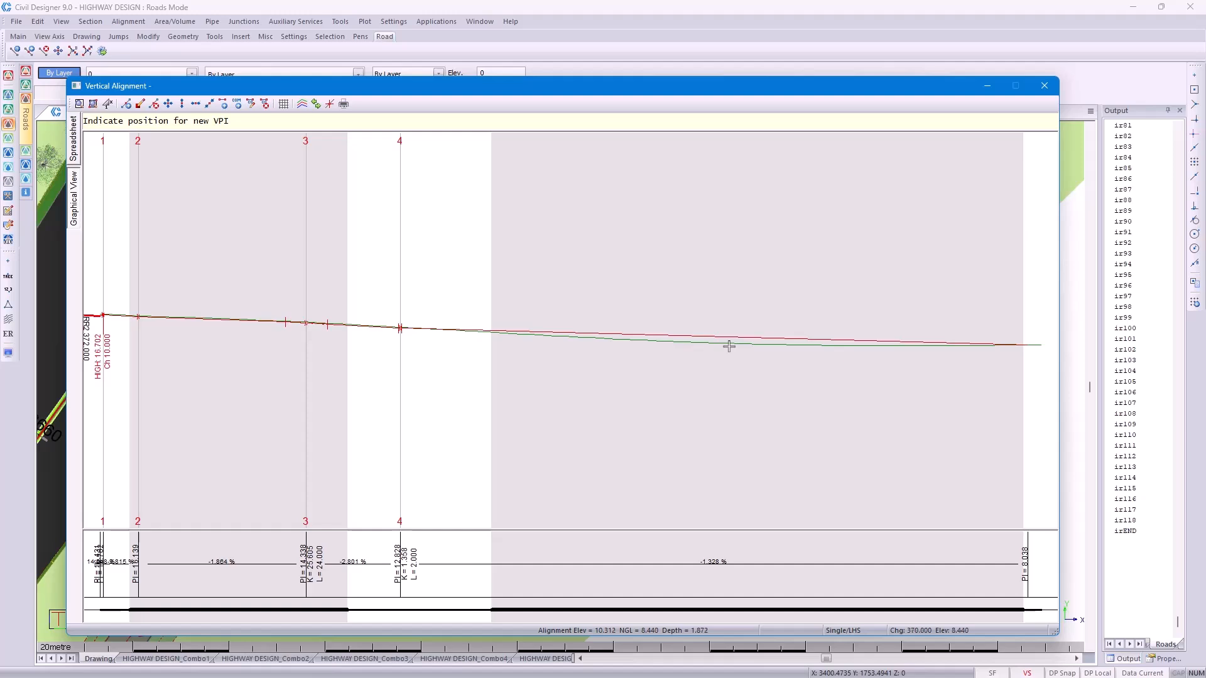
click(729, 346)
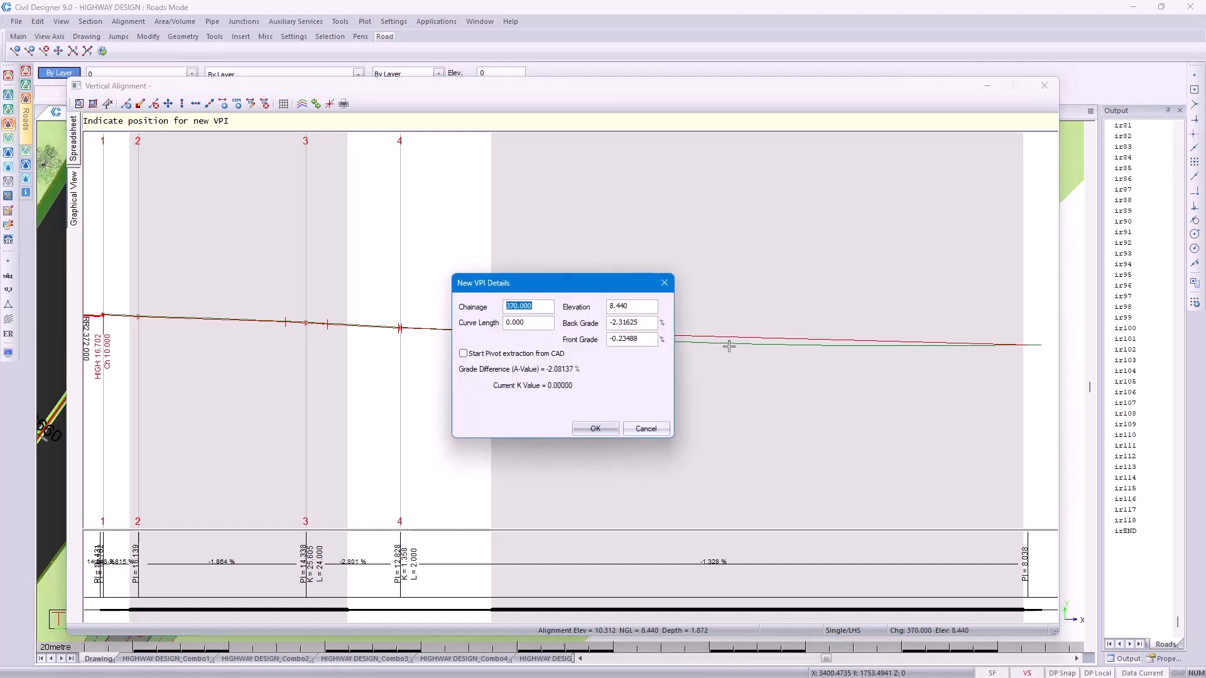
click(515, 323)
double_click(515, 323)
text(80)
click(595, 428)
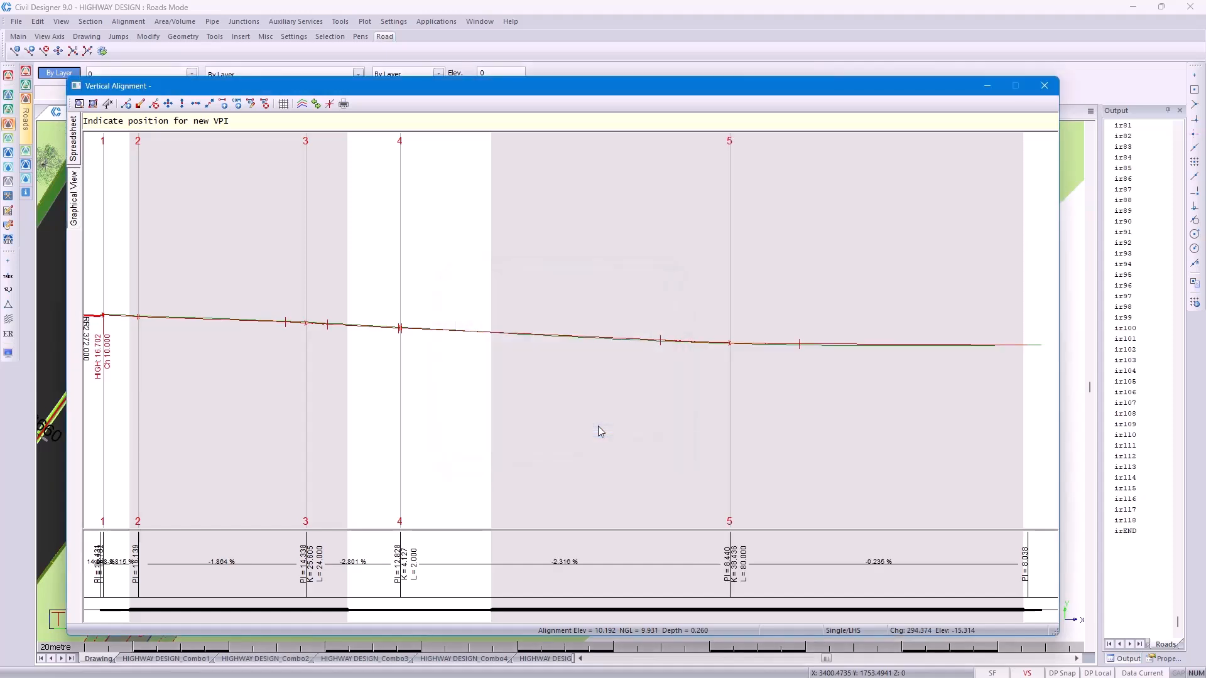
Save the vertical alignment and generate the Ramp's edge levels over its full chainage on the Final Design layer with kerbs subtracted and screen output
click(1045, 89)
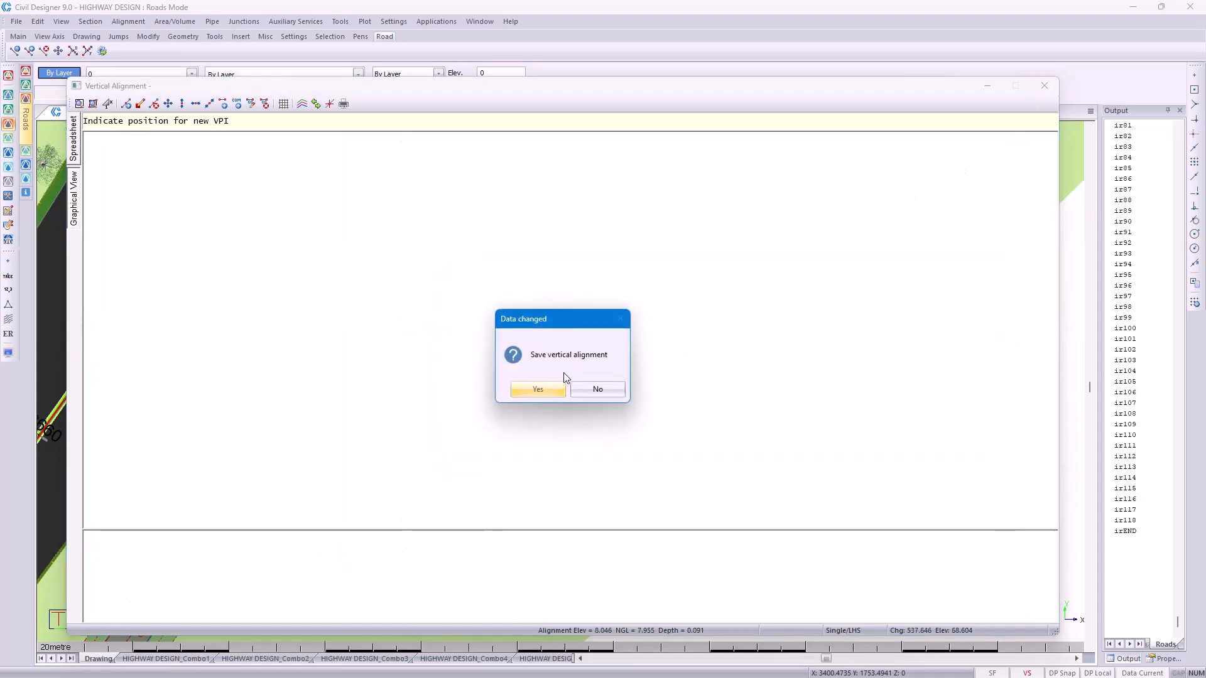
click(552, 390)
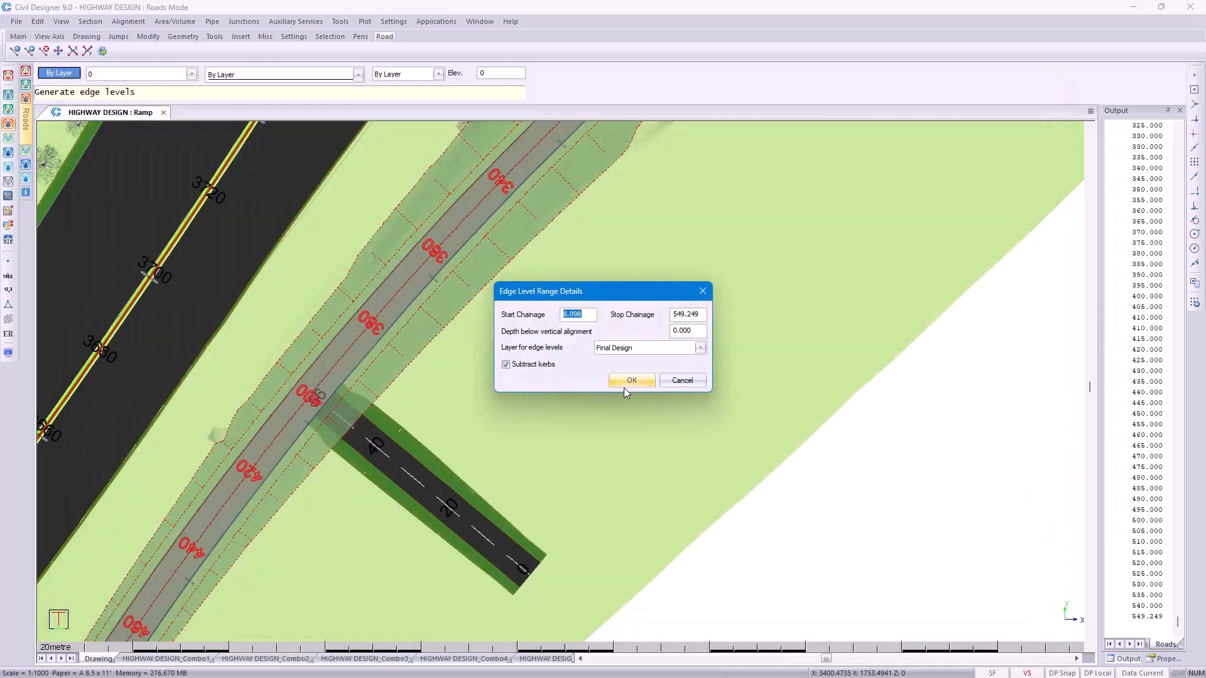
click(628, 386)
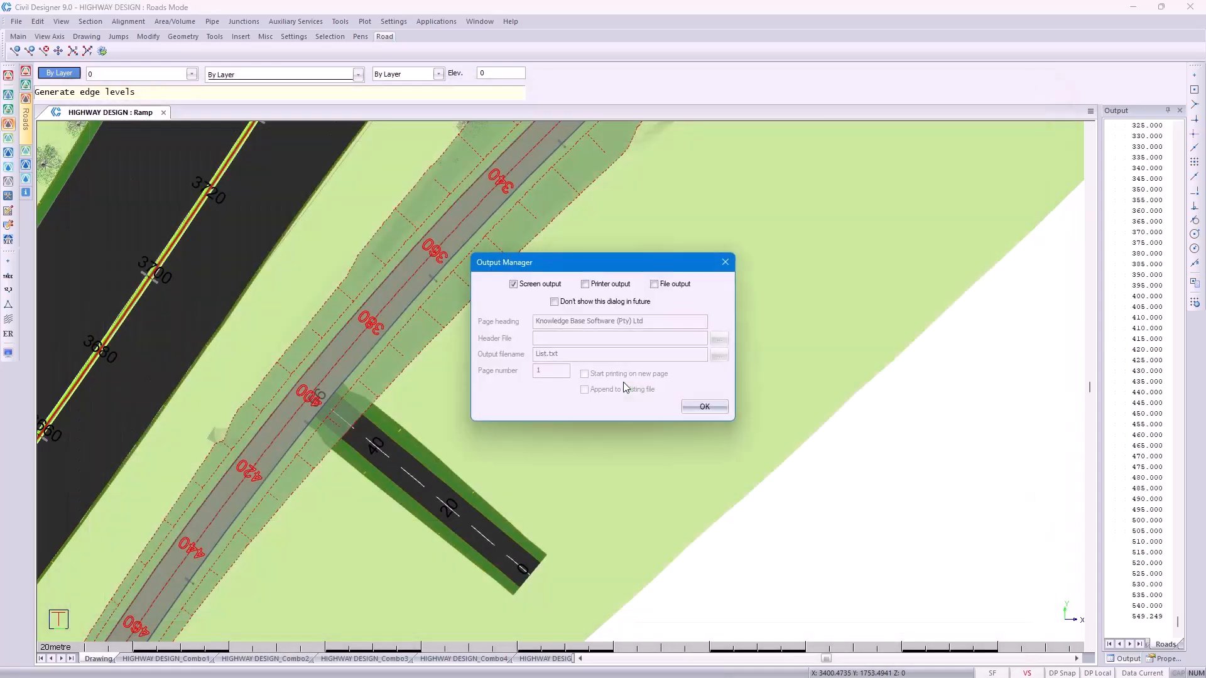
click(694, 403)
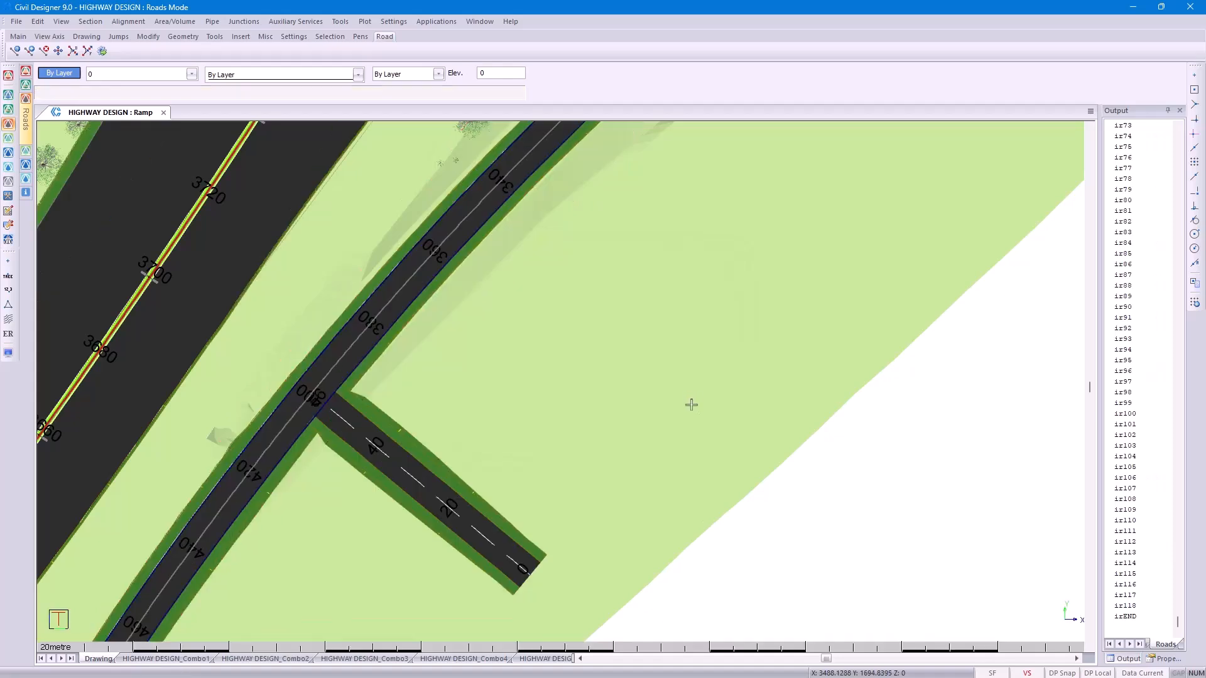
Start adding a mini-roundabout where the short side road meets the Ramp near chainage 400
click(244, 22)
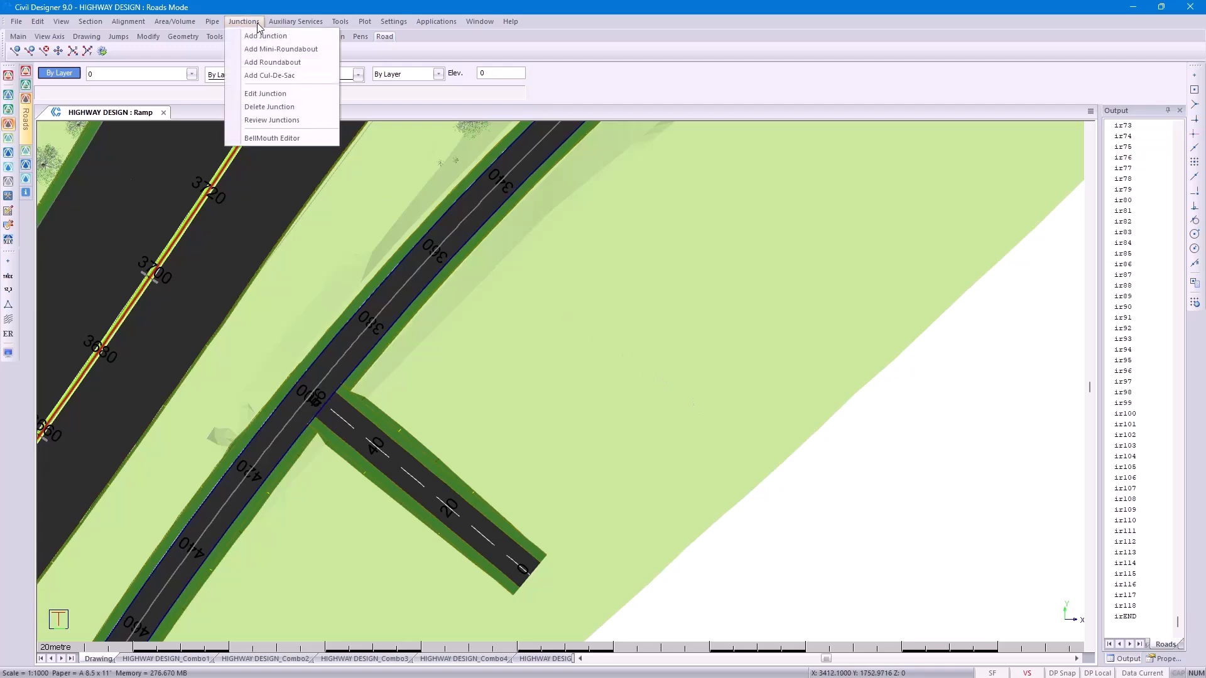
click(285, 50)
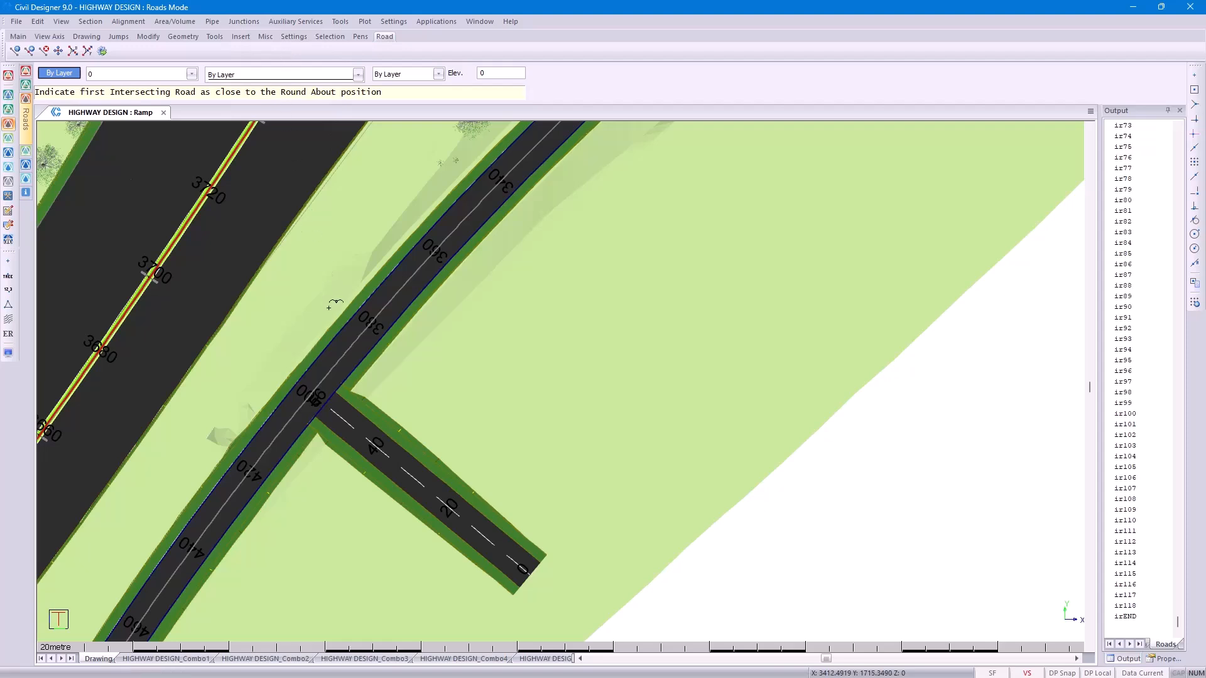
Define a 3-way roundabout with the short side road as the intersecting road and the Ramp as the main road
click(368, 431)
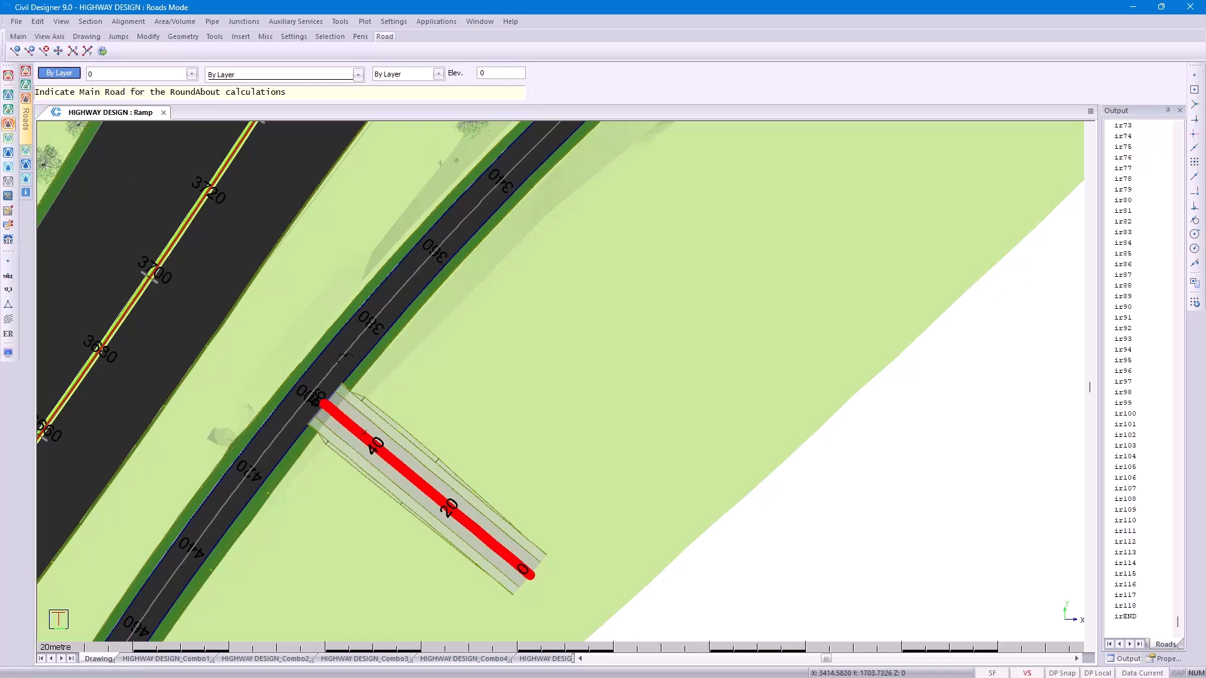
click(343, 358)
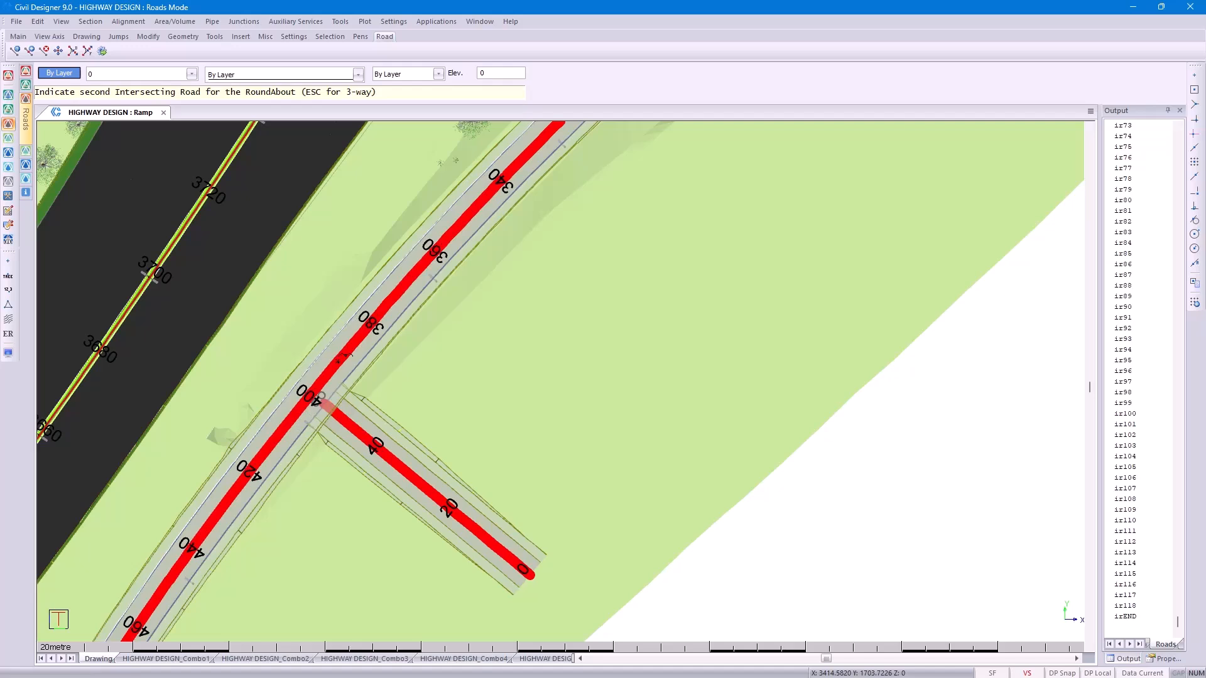
key(Escape)
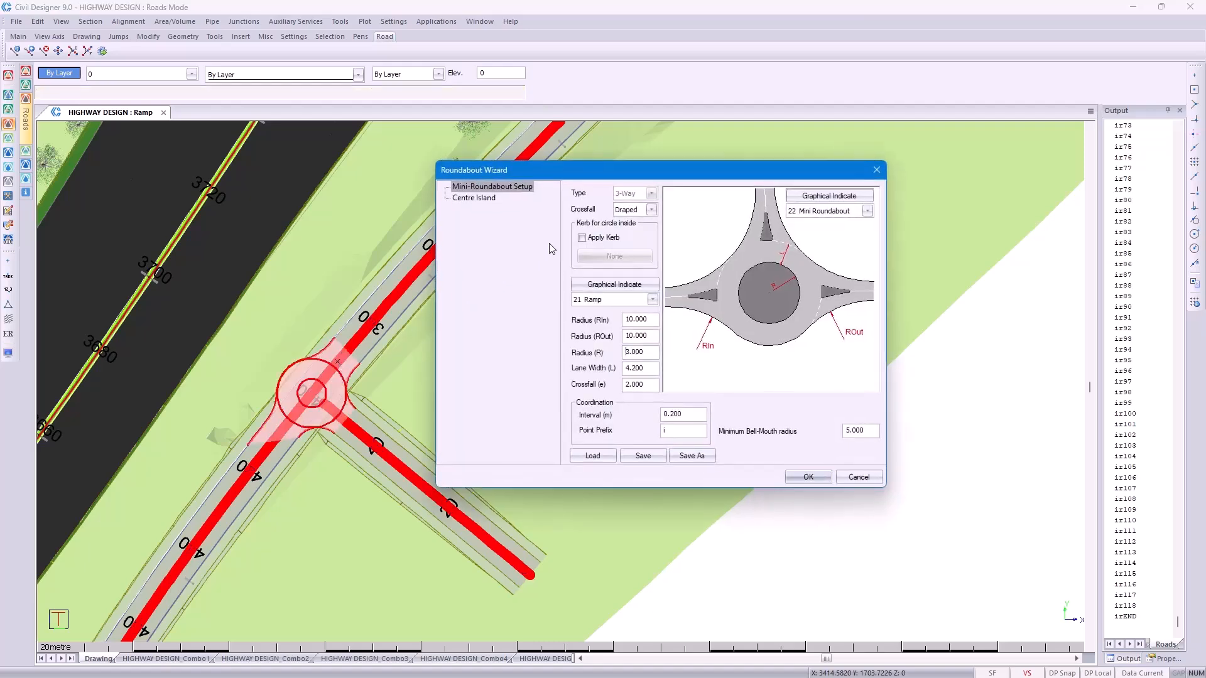
Set the mini-roundabout's crossfall to Draped and apply the BK2 kerb from BarrierKerbs.krb to the inside circle
click(651, 211)
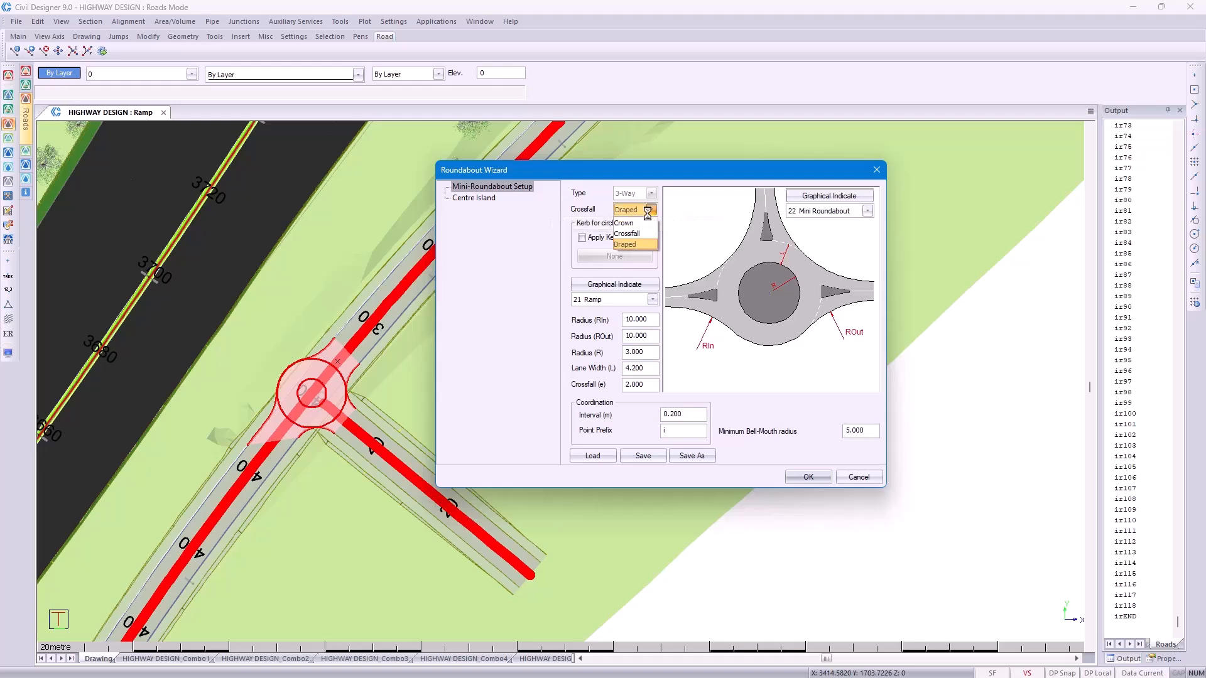
click(632, 245)
click(605, 238)
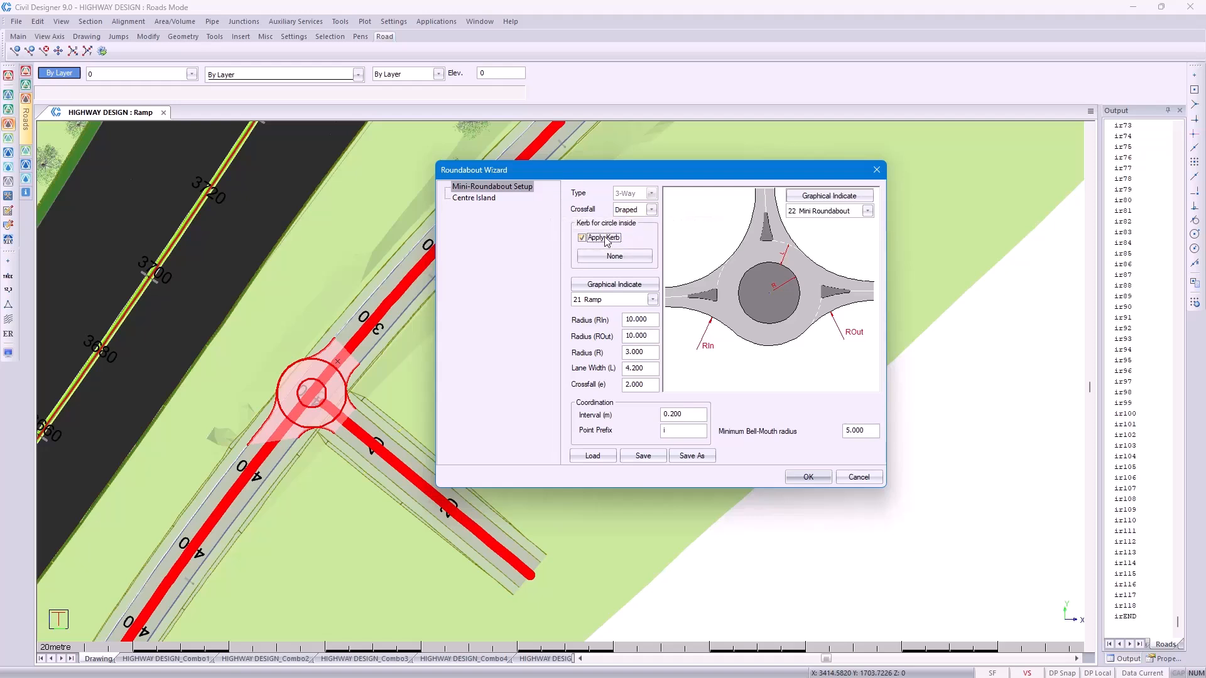
click(614, 257)
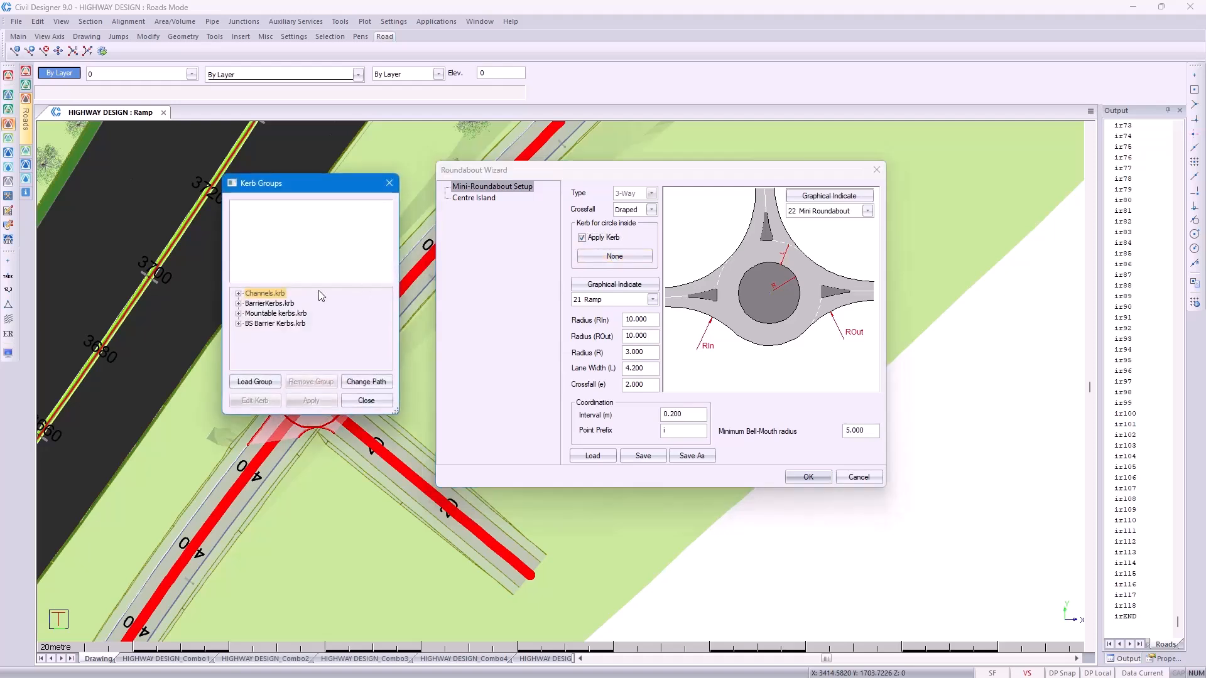
click(238, 304)
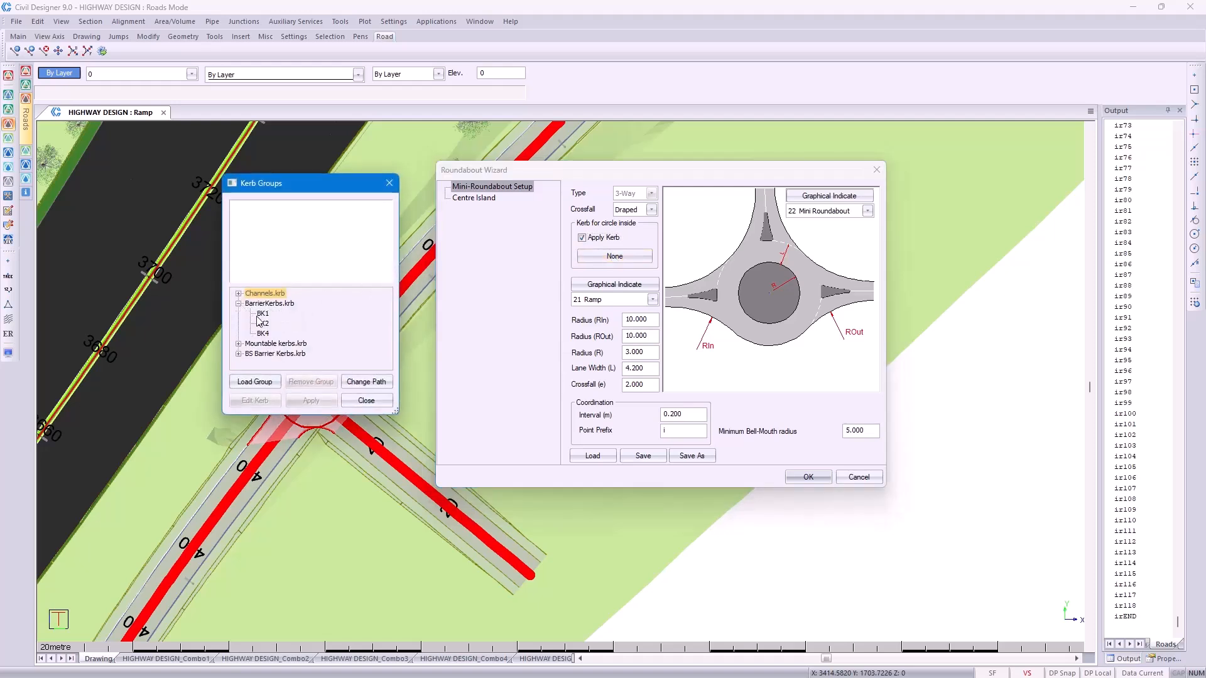
click(262, 324)
click(303, 404)
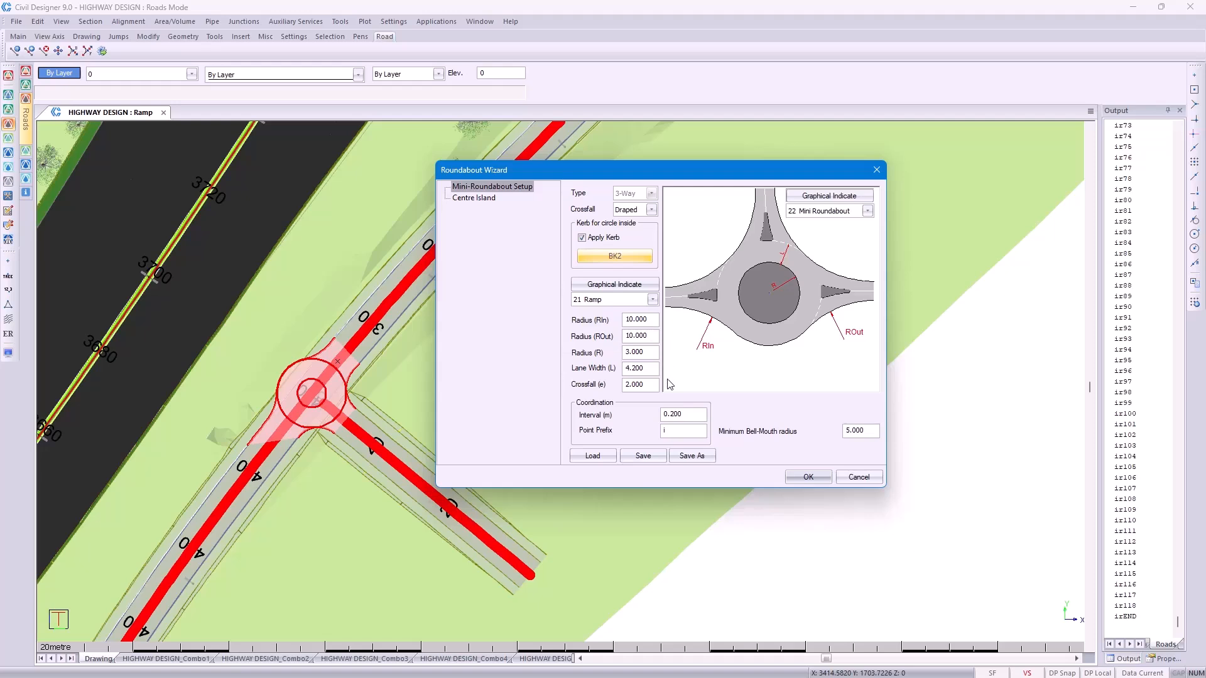
Create the mini roundabout and generate its edge levels on the Final Design layer with kerbs subtracted
click(818, 478)
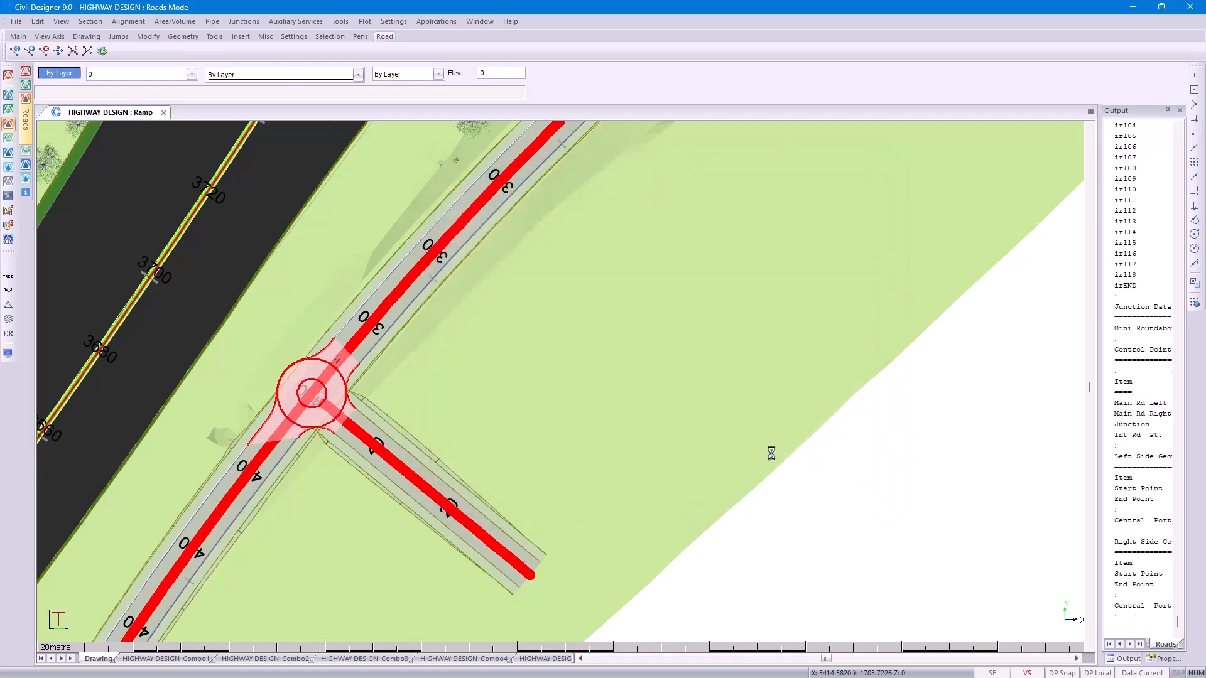
click(632, 383)
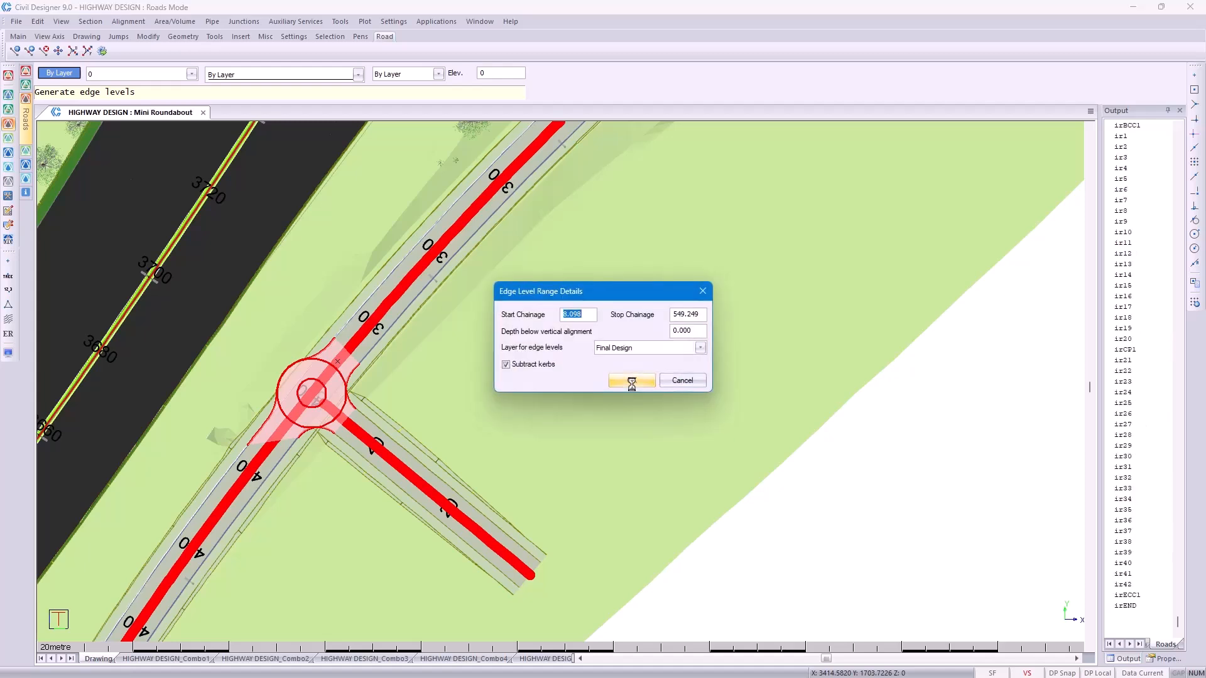
click(632, 381)
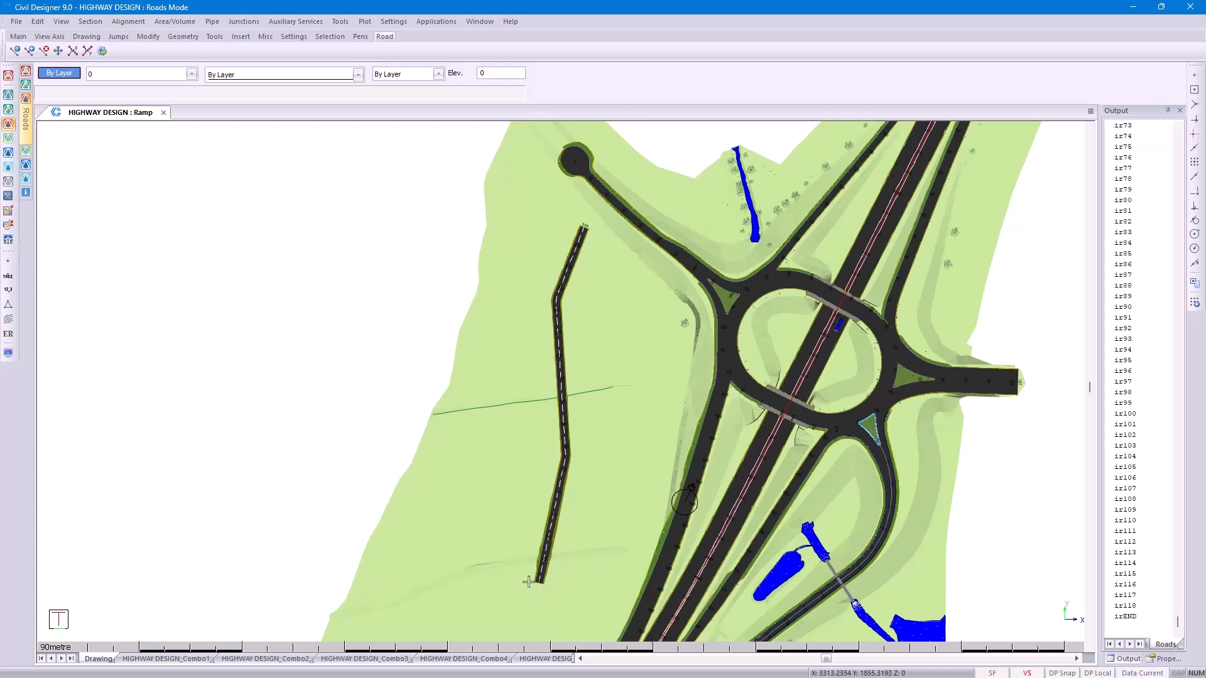
Make Demo Drive the current road and begin graphically inserting a horizontal PI
middle_drag(601, 216, 558, 382)
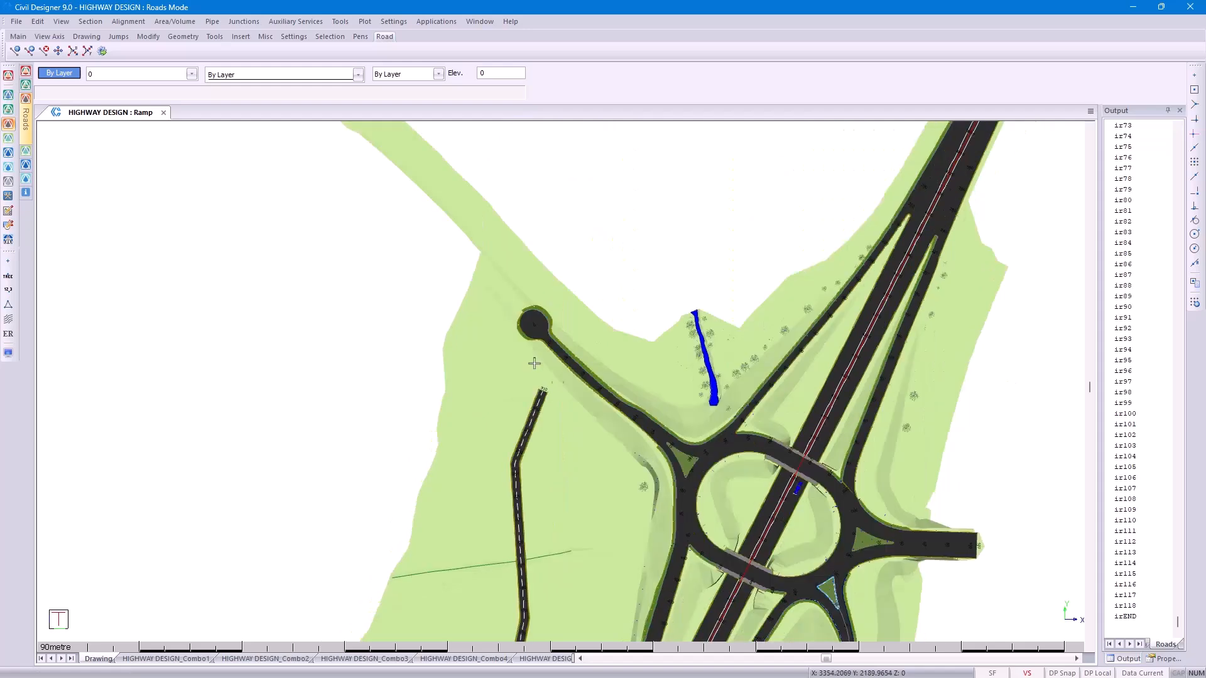
click(486, 491)
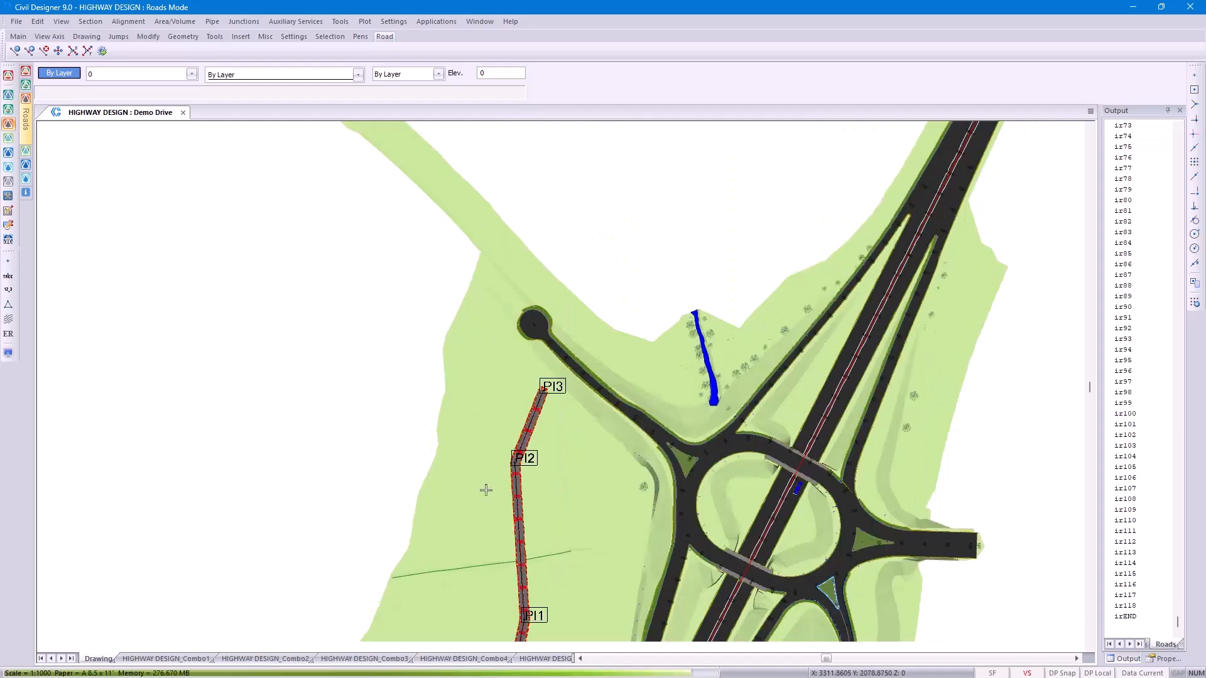
click(127, 22)
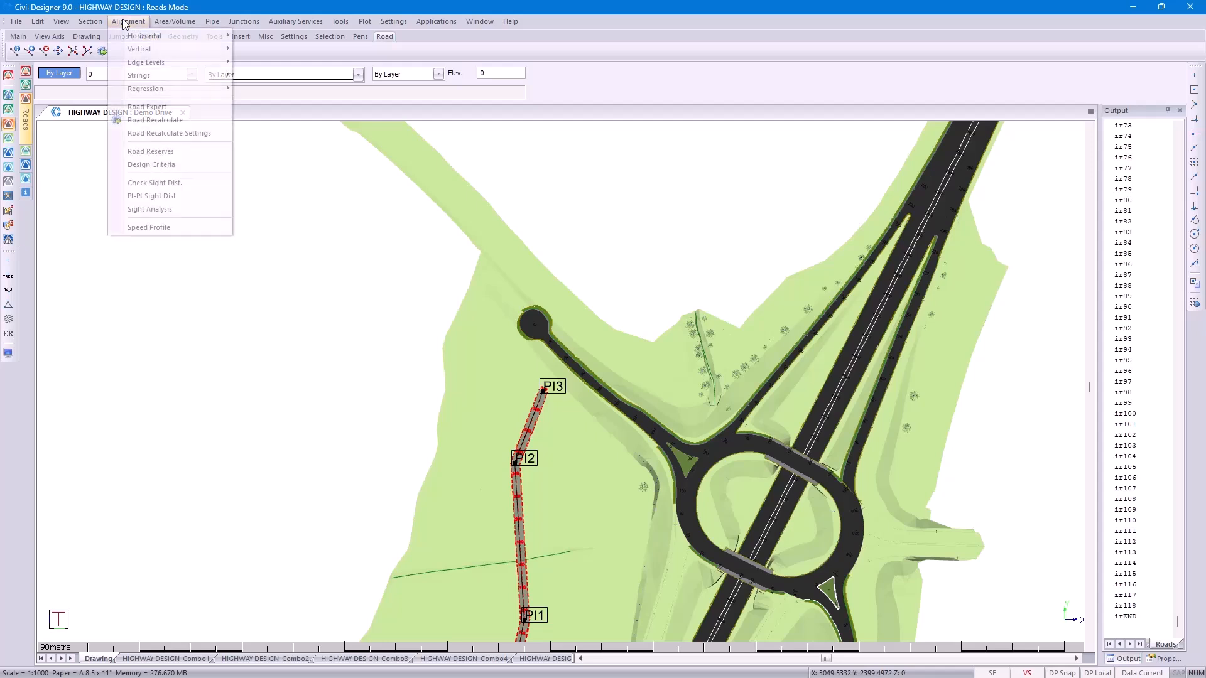
mouse_move(163, 35)
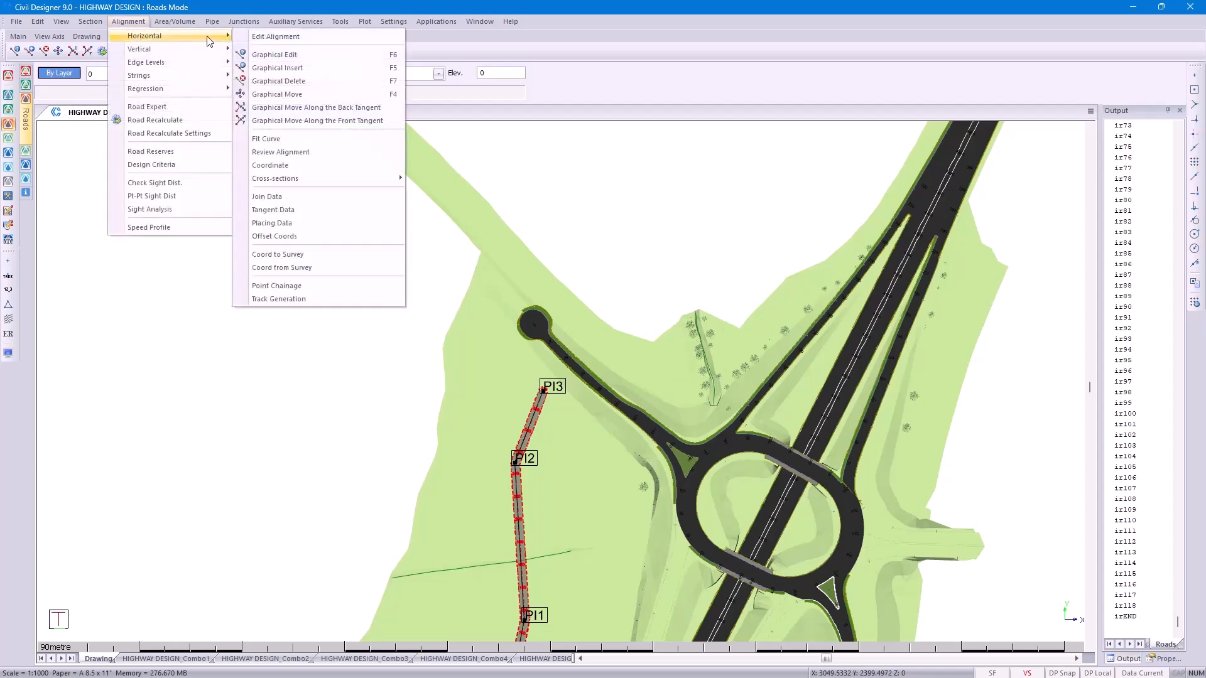
click(310, 68)
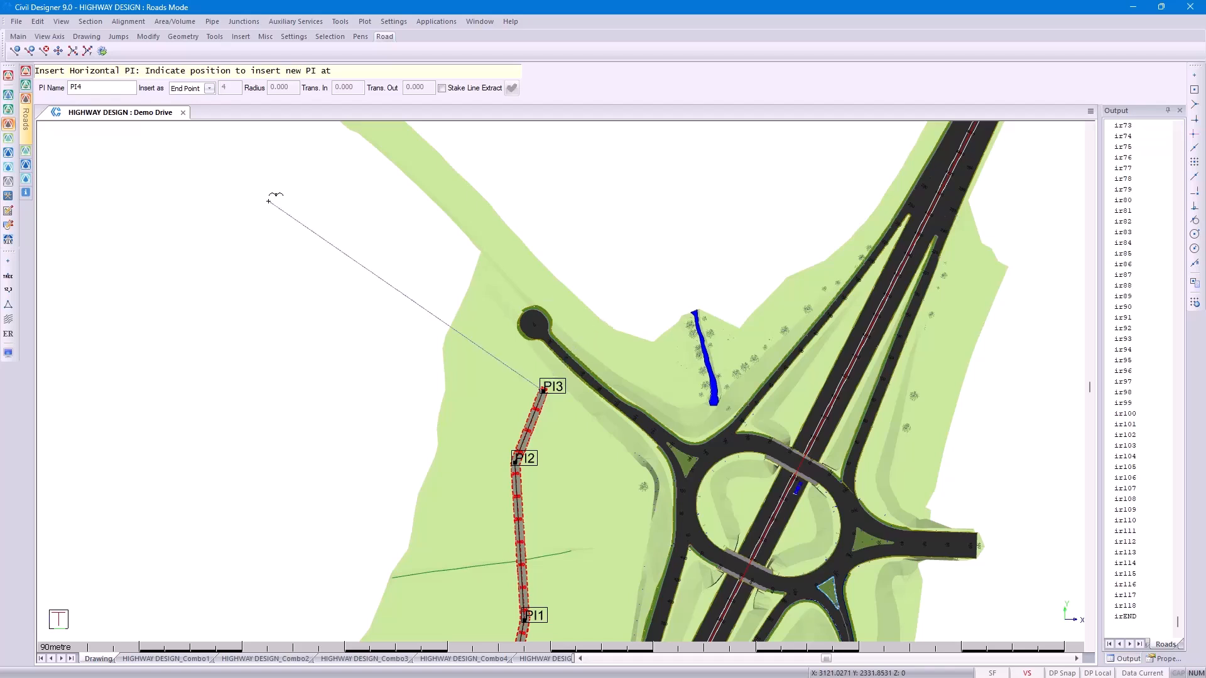
Try inserting the new PI by PI Number, and return the insertion mode to End Point
click(209, 88)
click(208, 108)
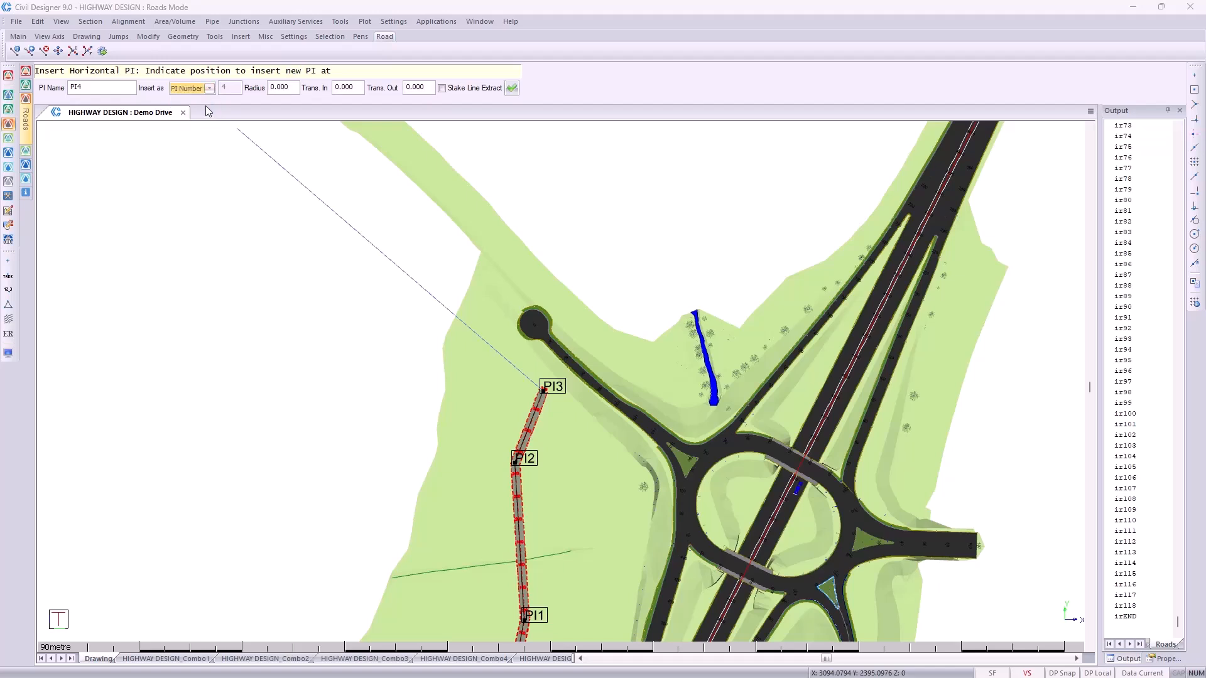
click(512, 90)
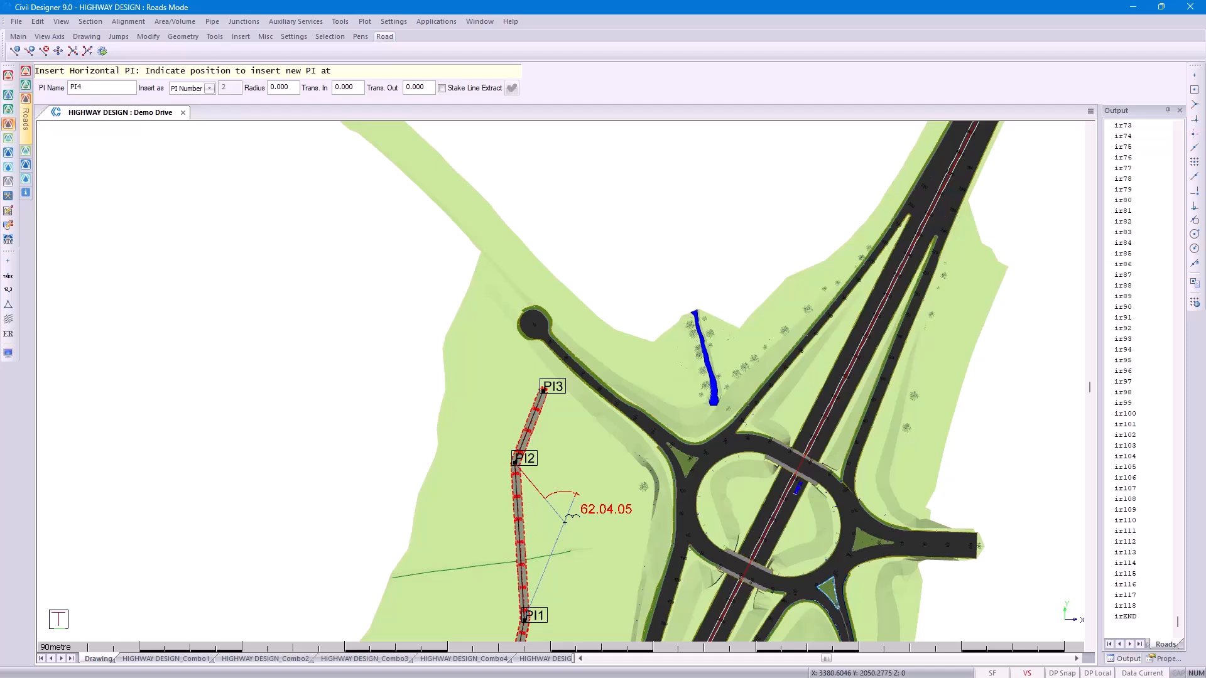
click(209, 89)
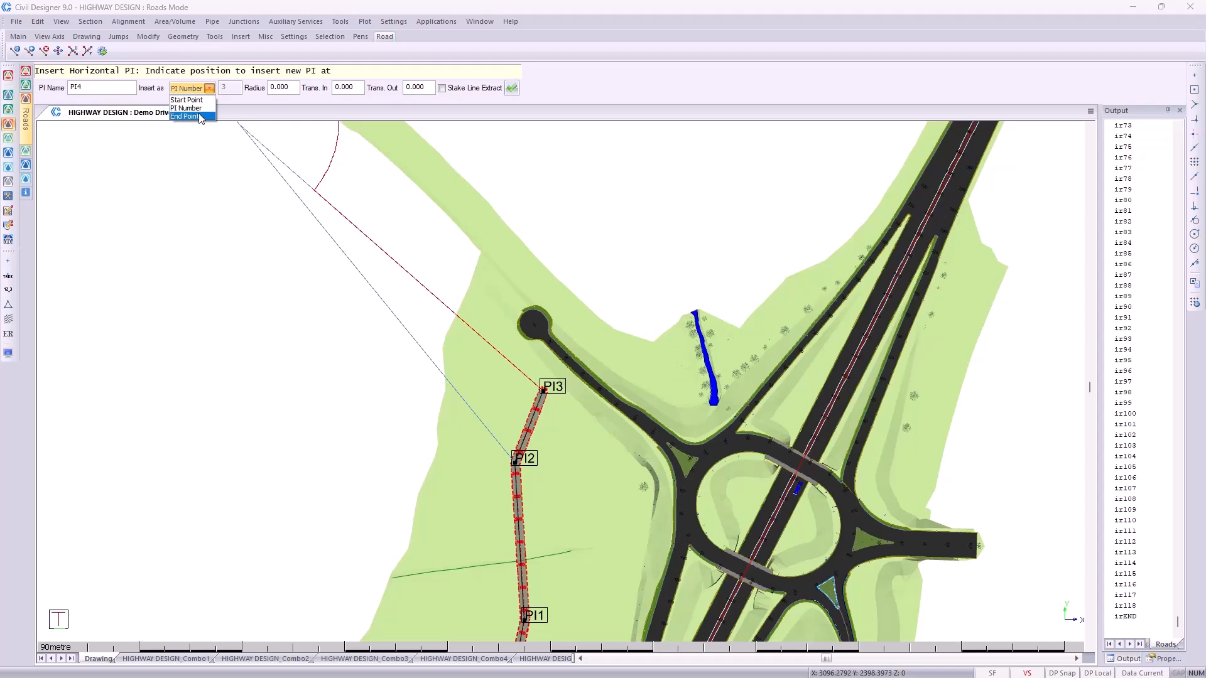
click(200, 117)
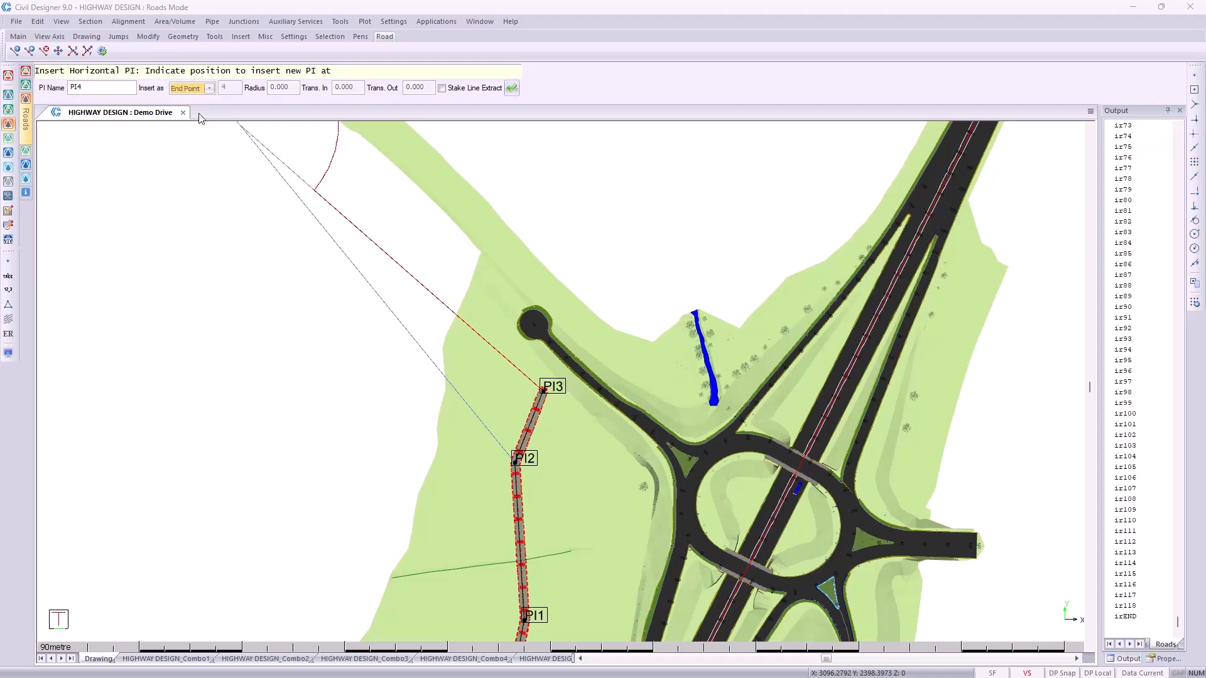
click(512, 88)
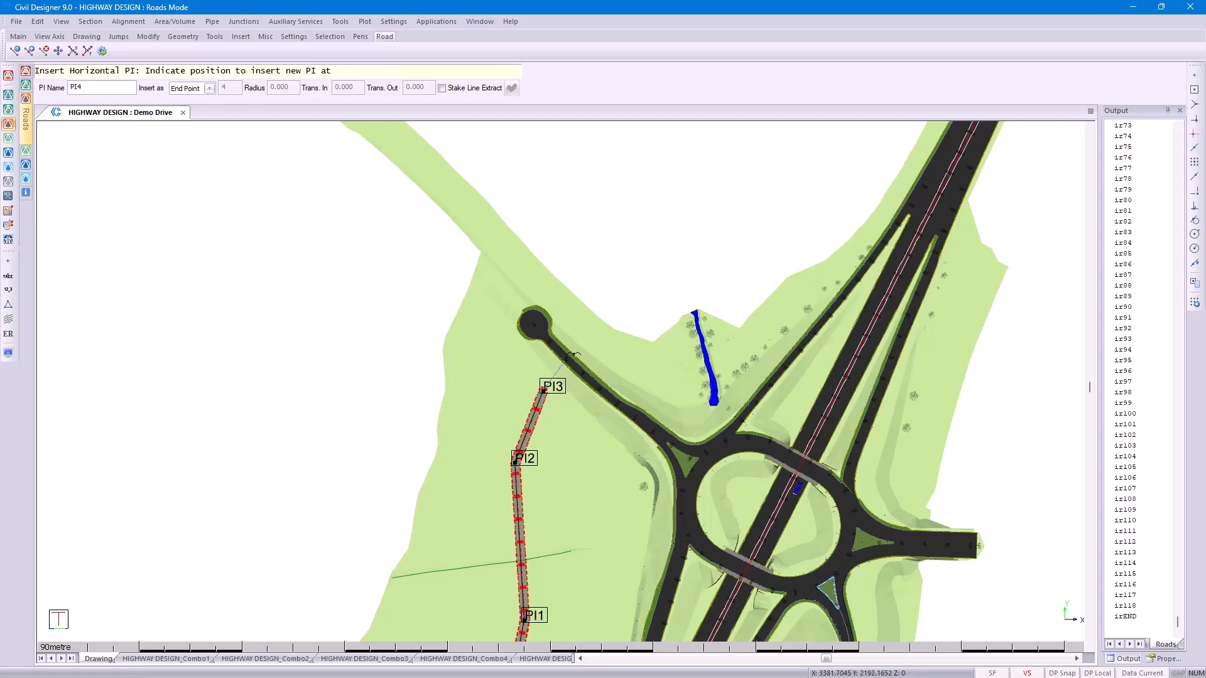
Place PI4 as Demo Drive's new end point on the road that leads to the cul-de-sac, and finish inserting PIs
scroll(567, 360, up, 3)
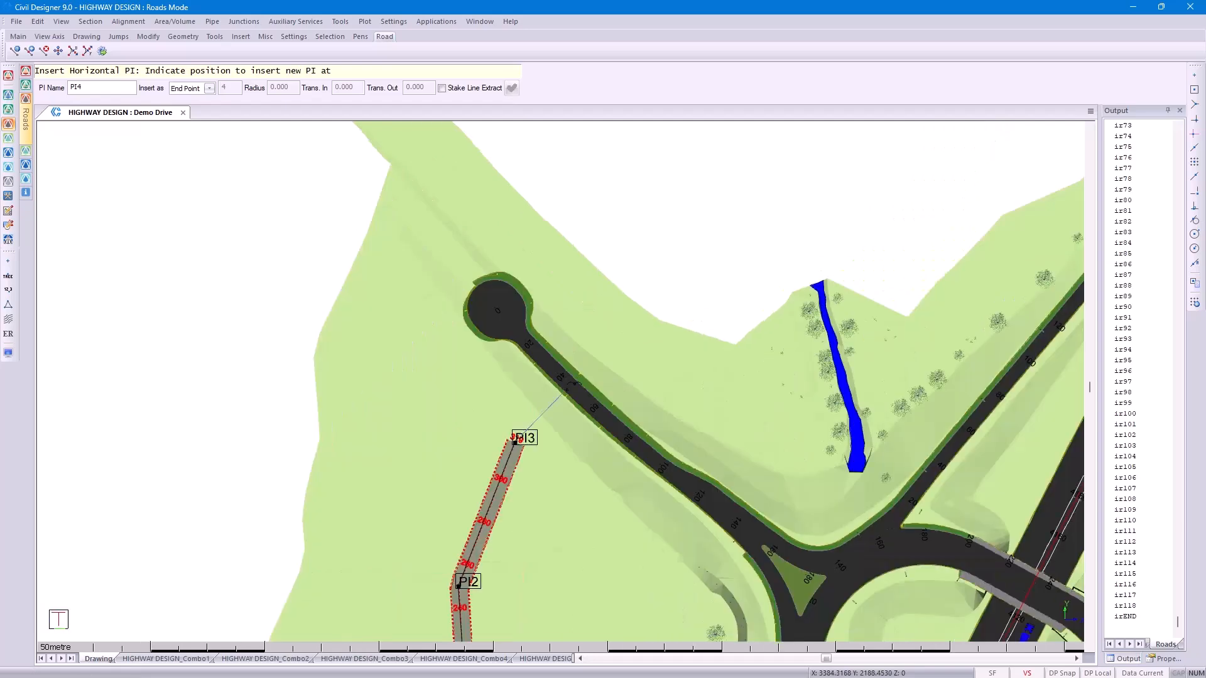
click(567, 389)
right_click(571, 397)
click(600, 406)
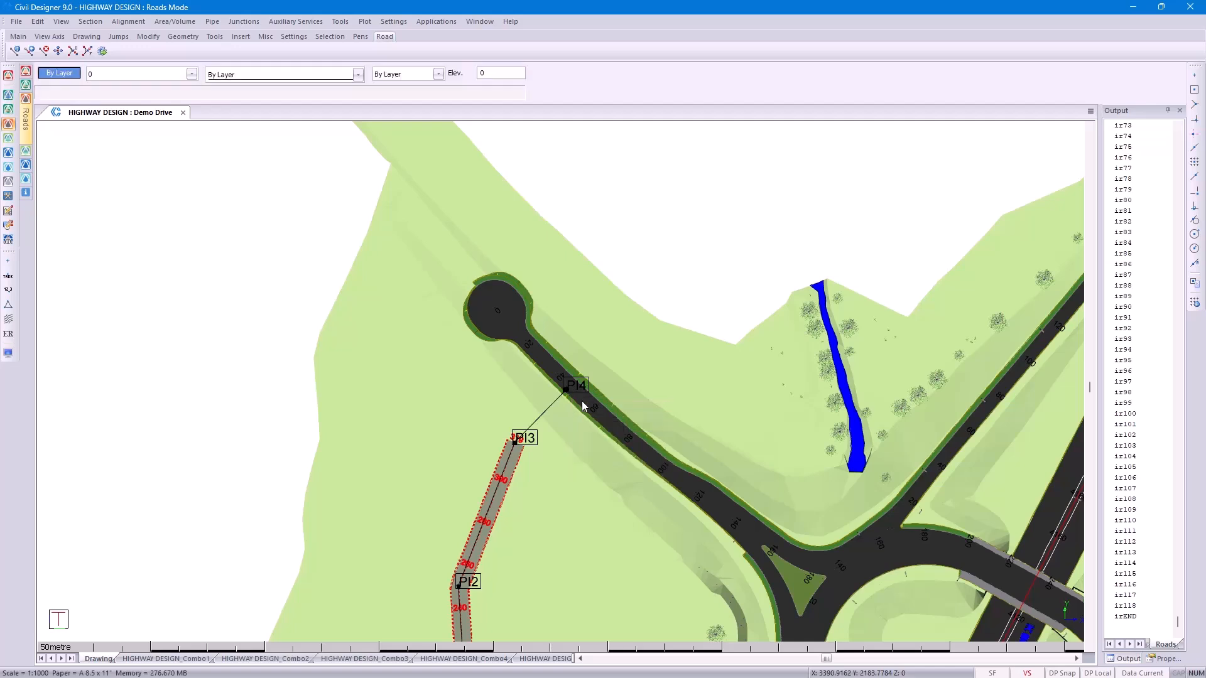
Recalculate Demo Drive without the default cul-de-sac or end junction, and generate its edge levels
scroll(578, 406, up, 2)
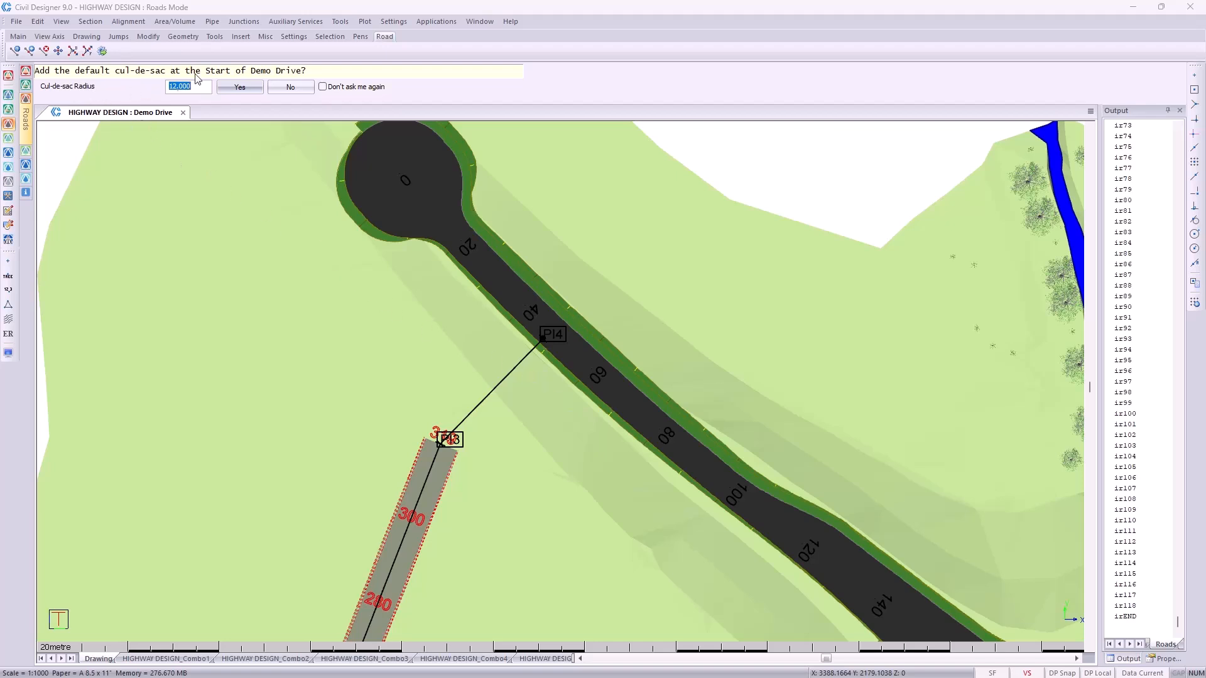
click(289, 87)
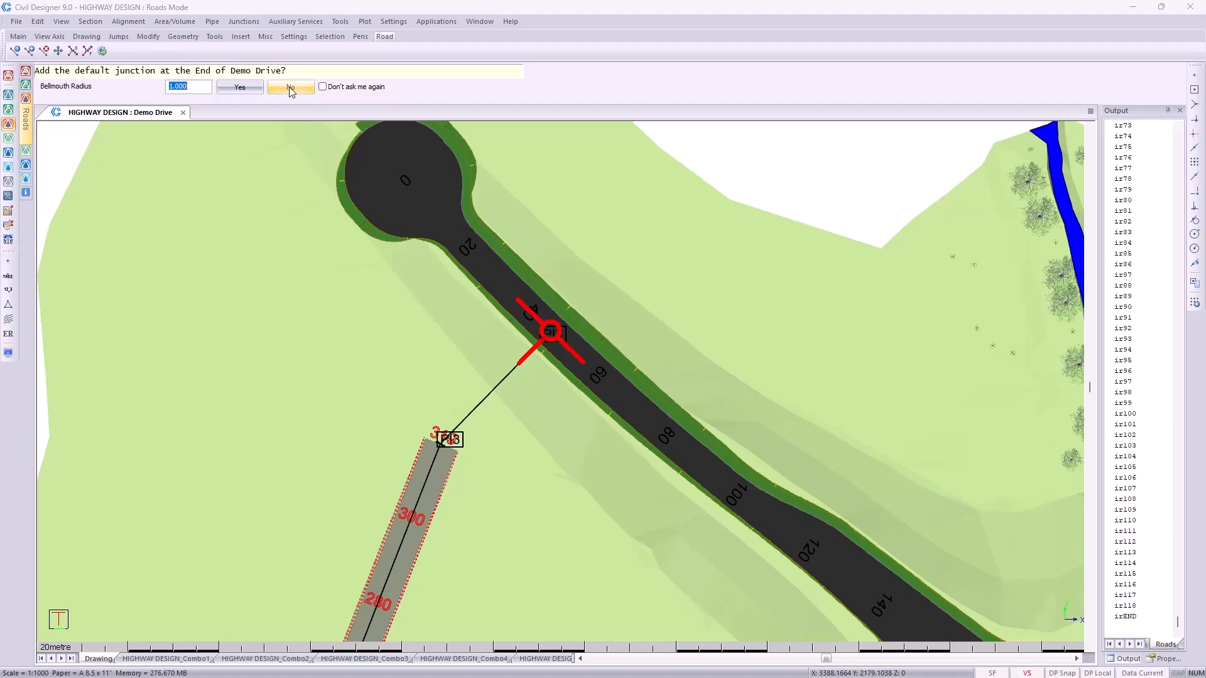
click(290, 88)
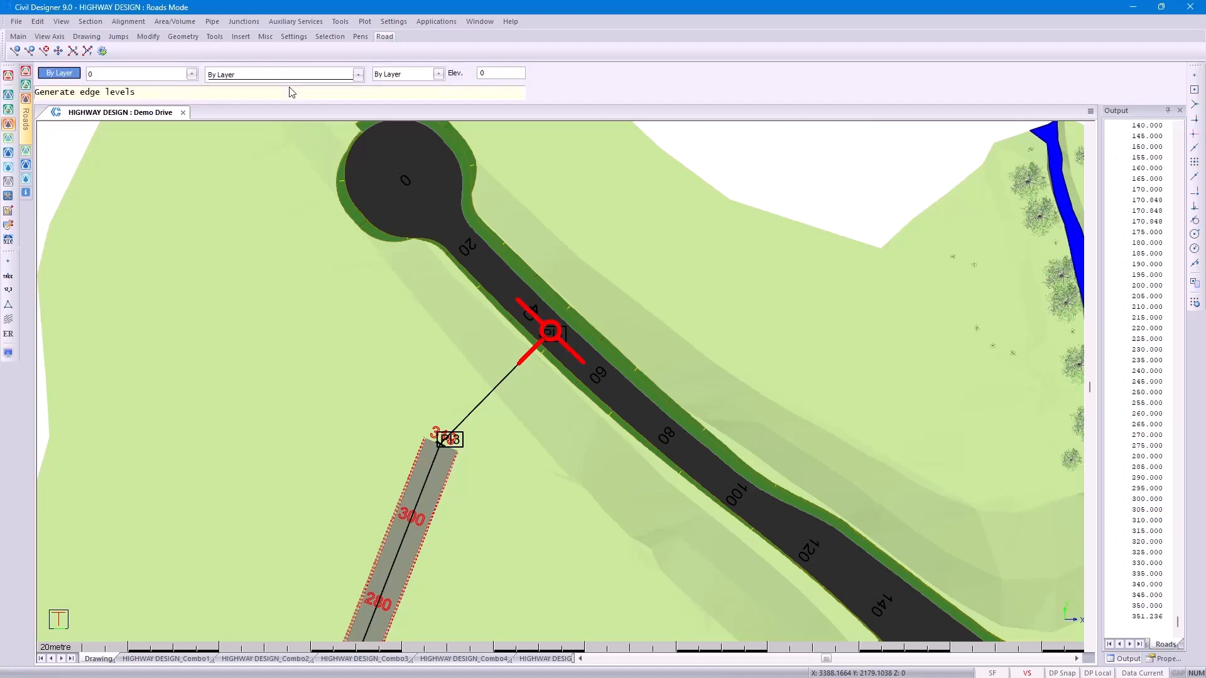
click(632, 381)
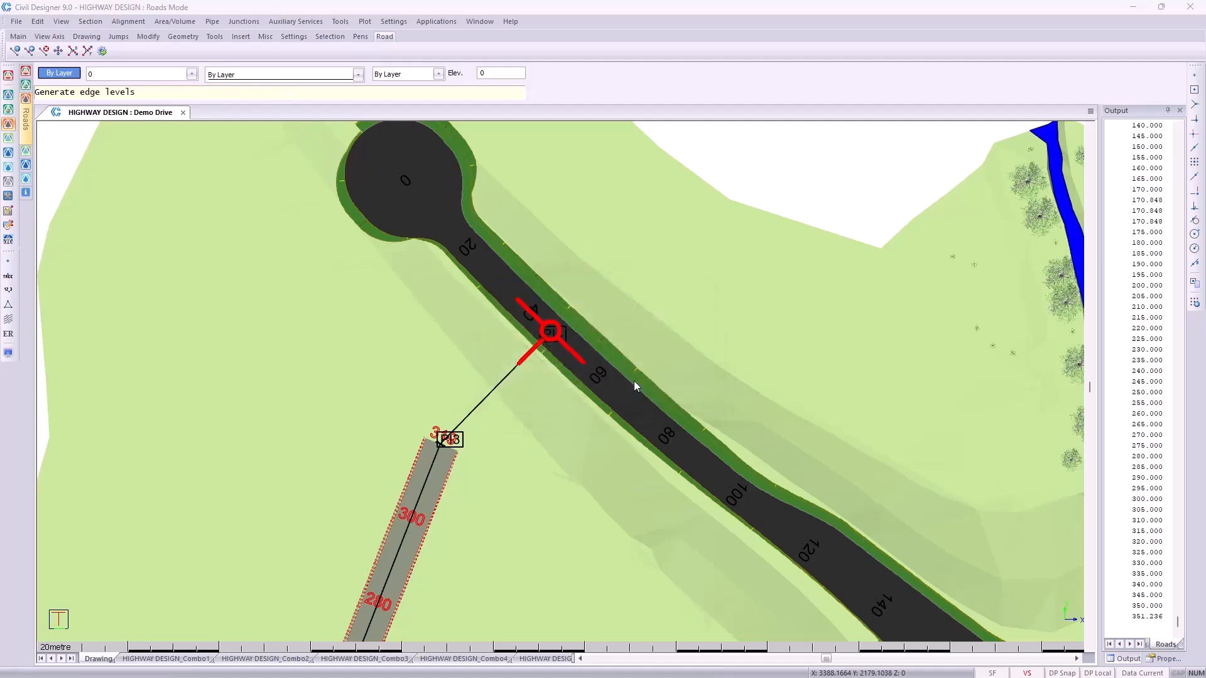
click(704, 406)
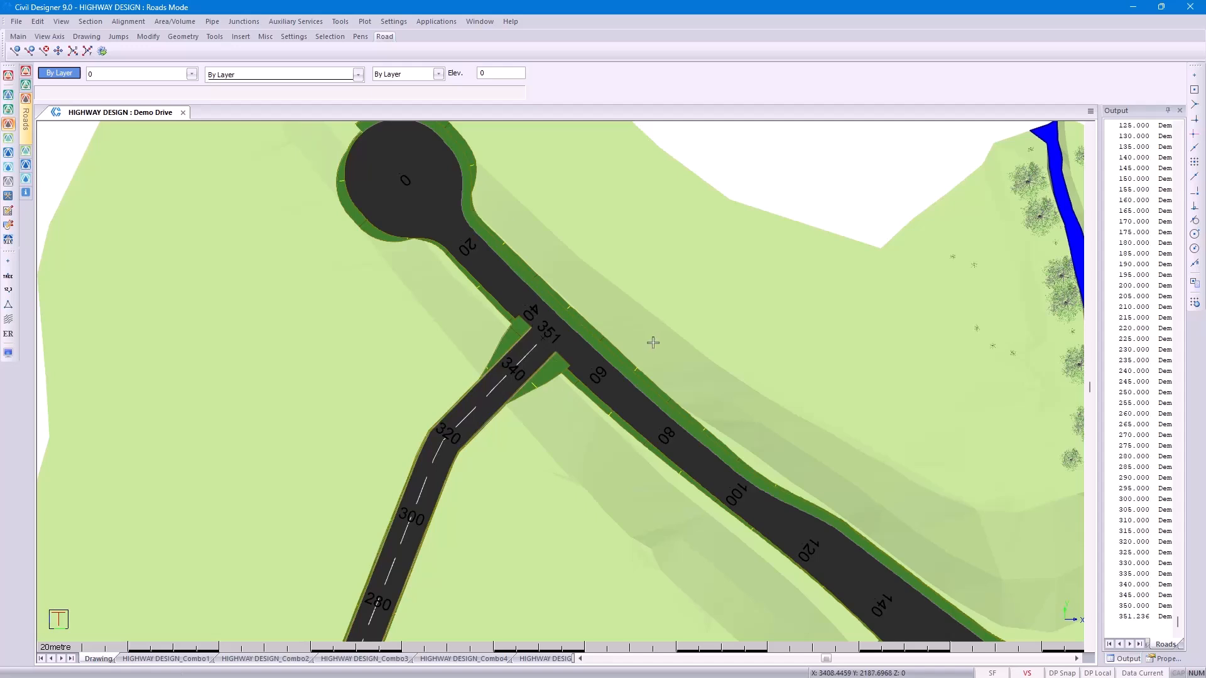
Open the junction design with Demo Drive as the intersecting road and B1007 as the main road
click(242, 23)
click(265, 36)
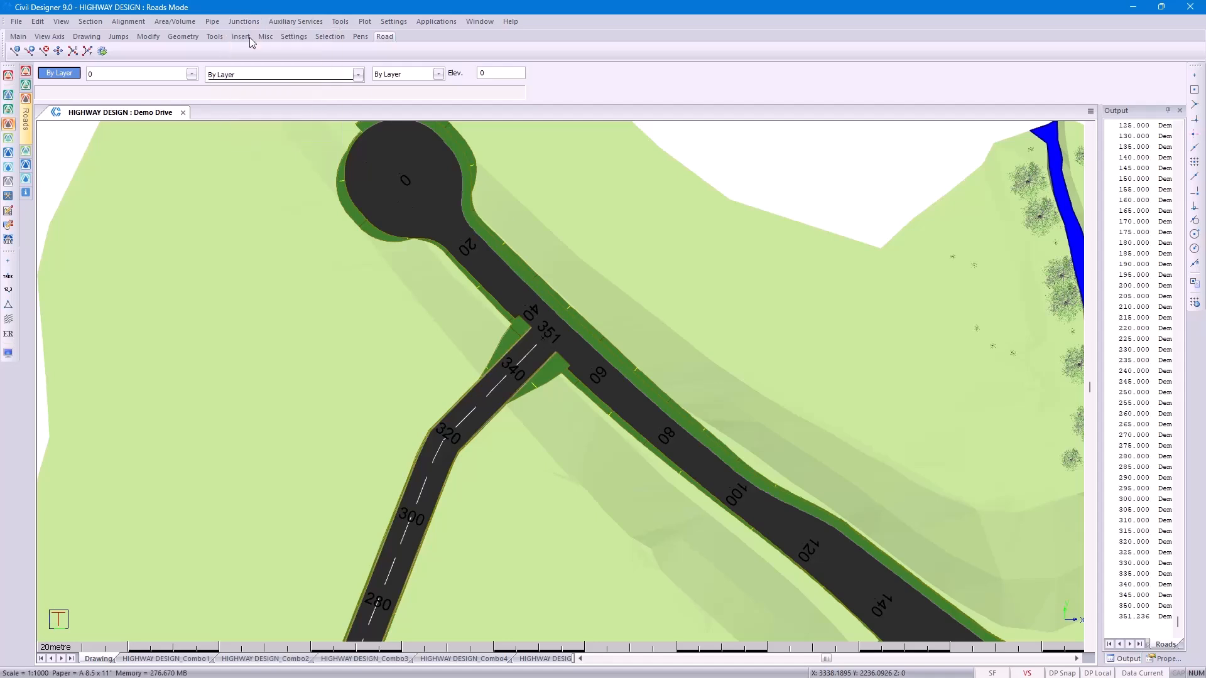
click(468, 408)
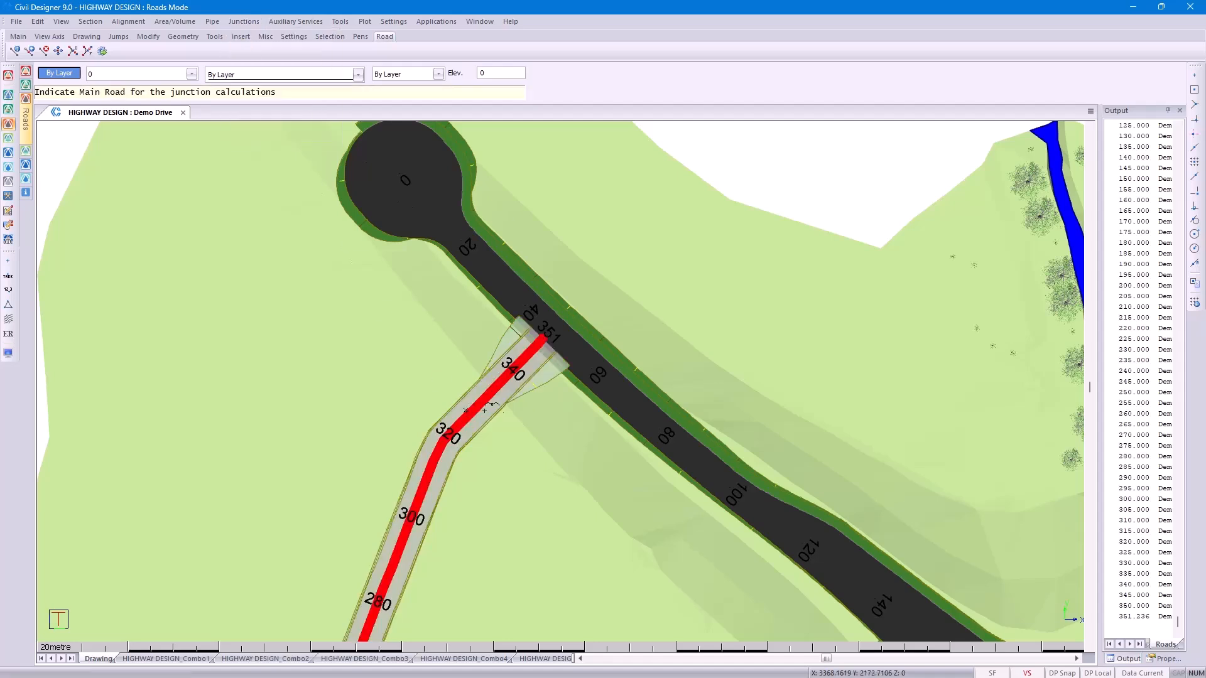
click(638, 403)
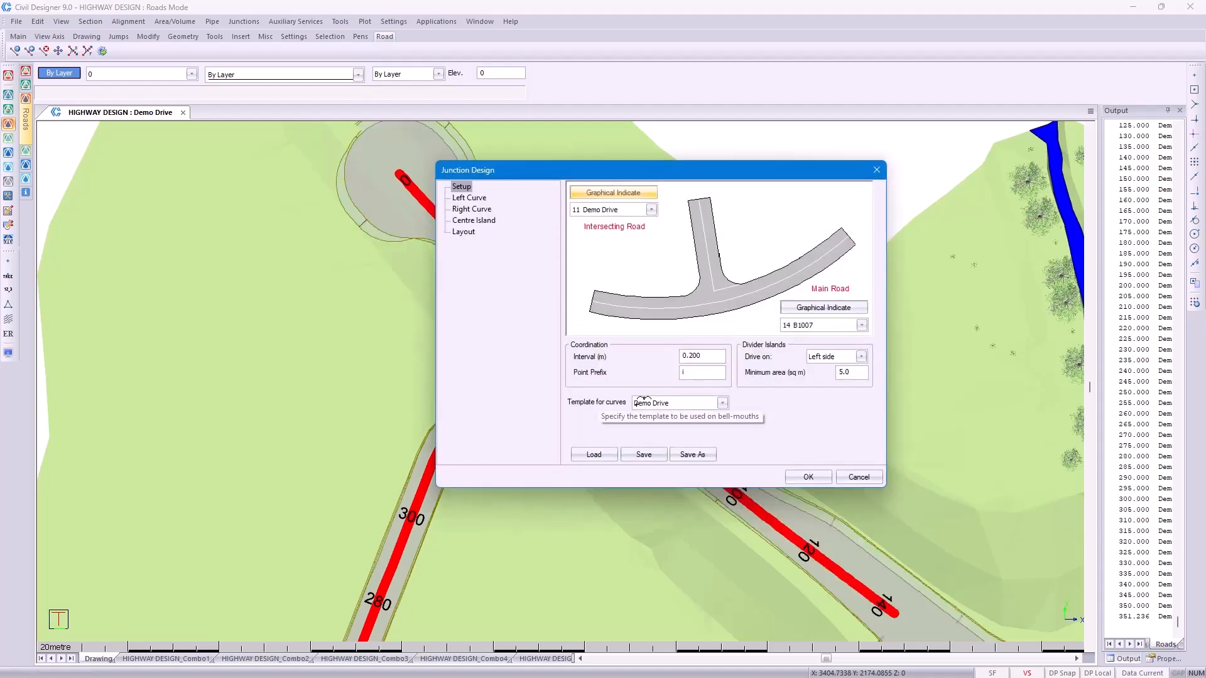
Set the centre radius of the junction's left curve to 10
drag(564, 170, 904, 131)
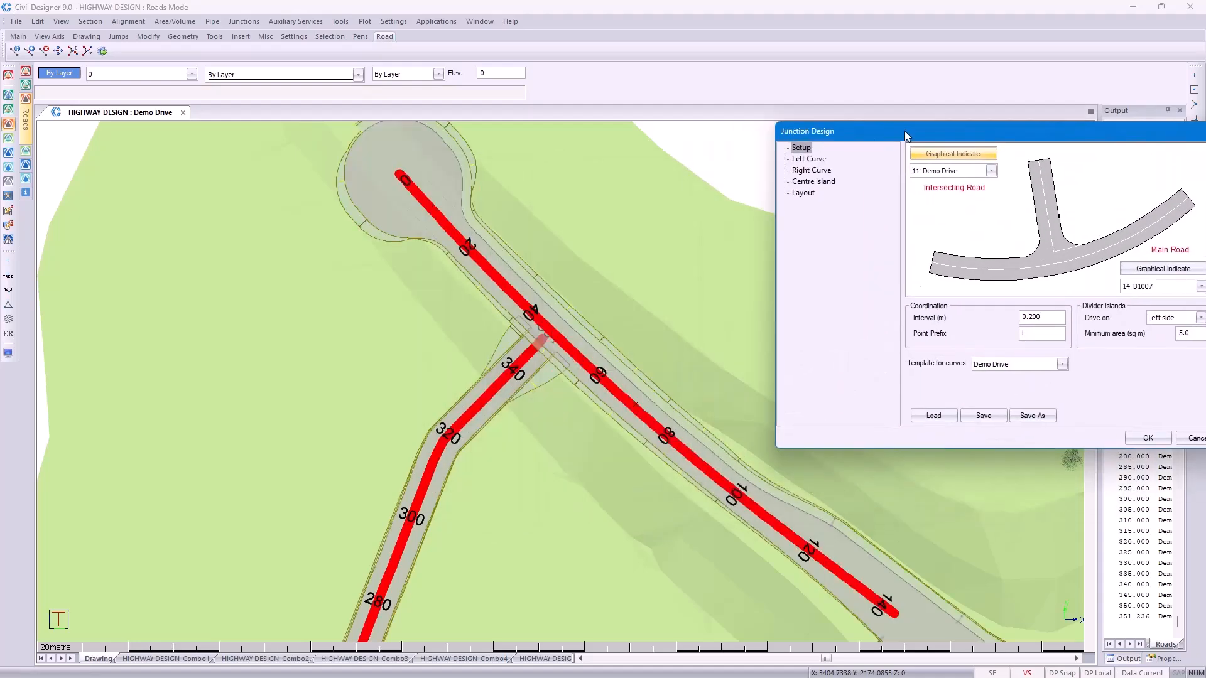
click(805, 160)
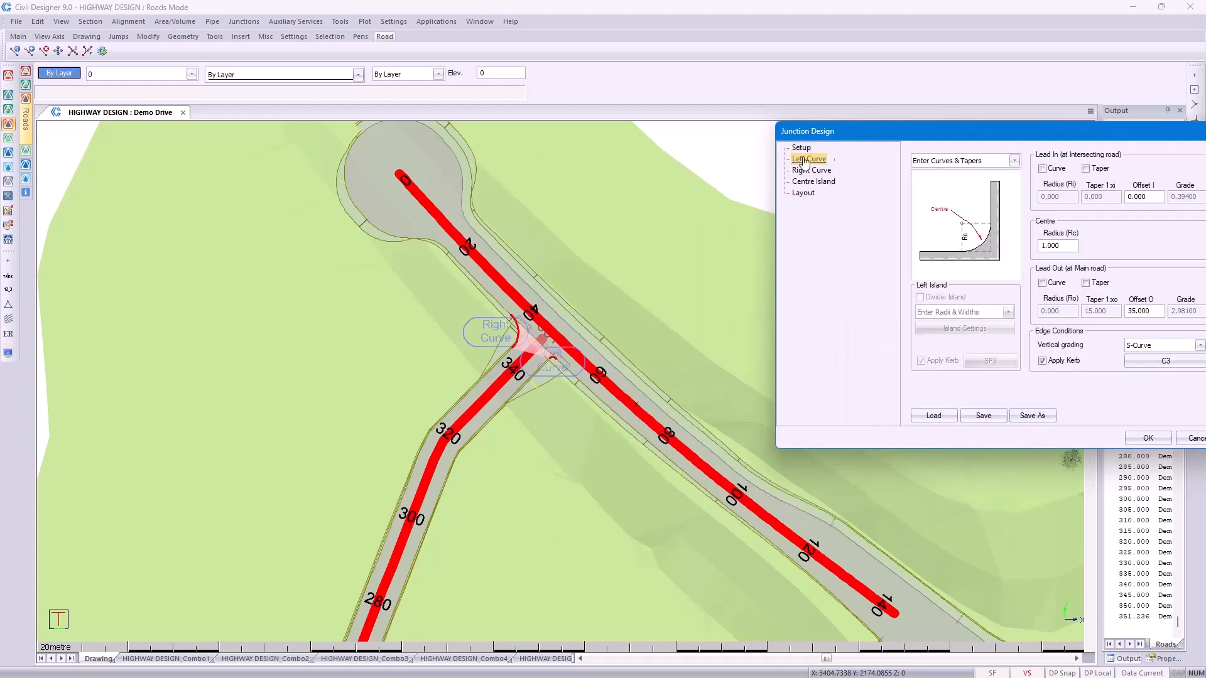
drag(907, 144, 811, 97)
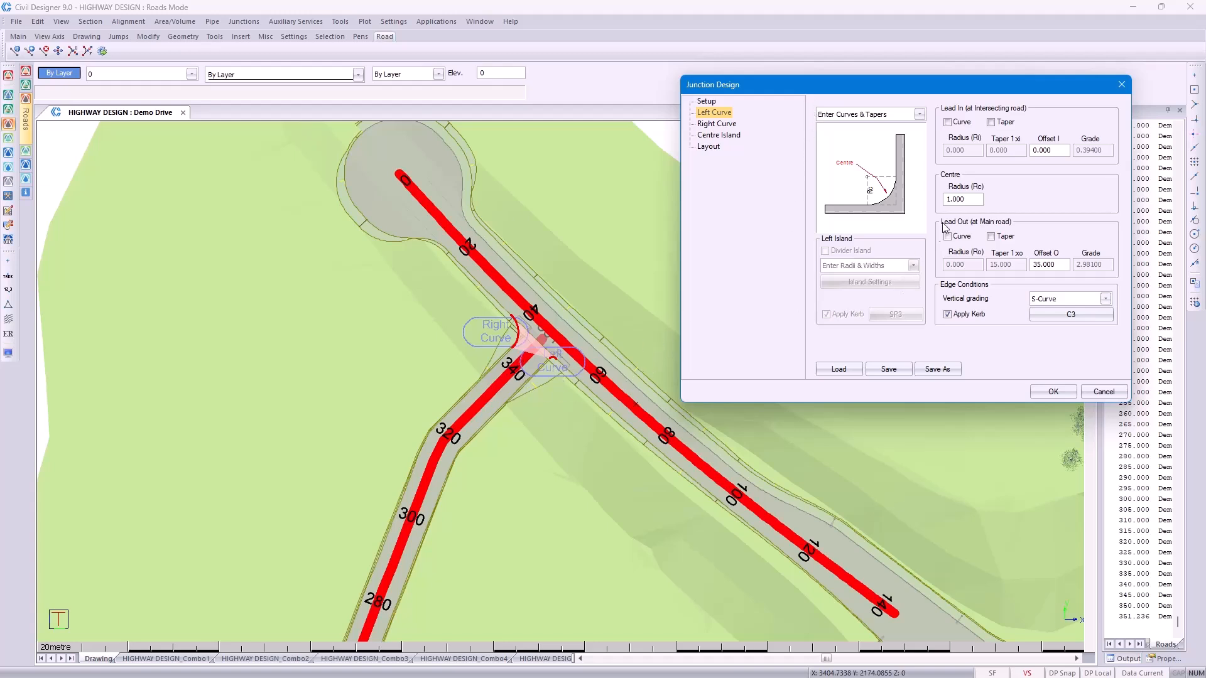
drag(974, 199, 895, 201)
text(10)
click(1053, 265)
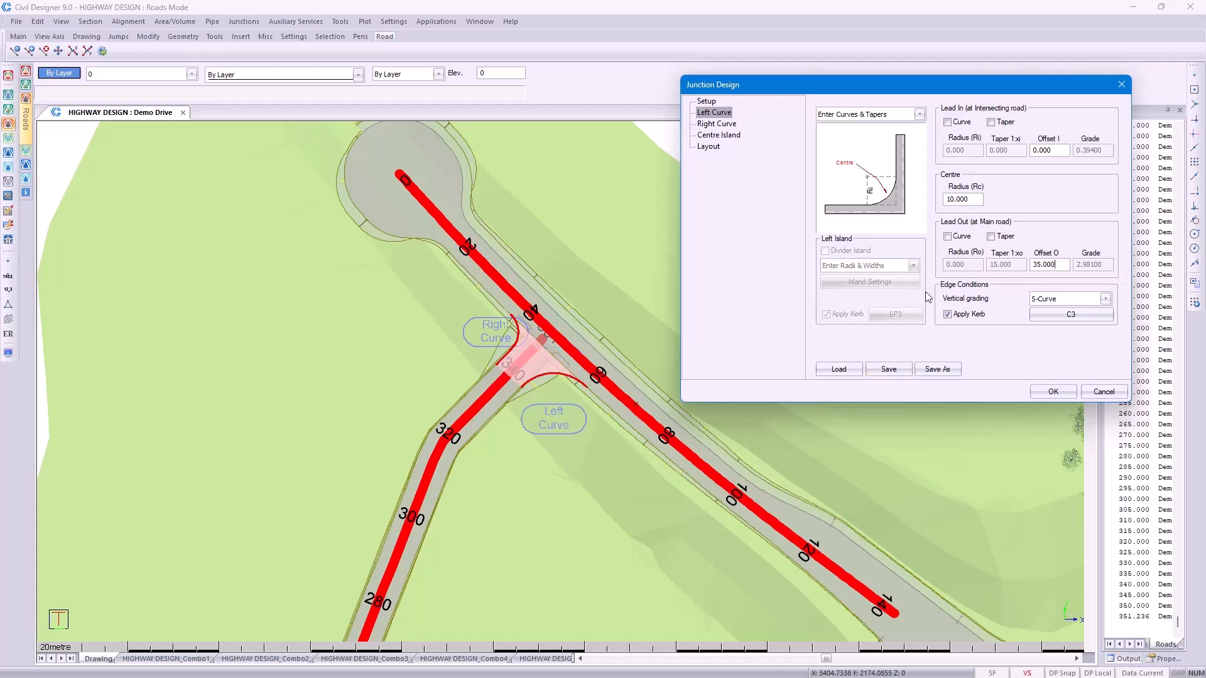
Enable the 1:15 lead-out taper at the main road for the left curve, and set the centre island type to None
click(990, 237)
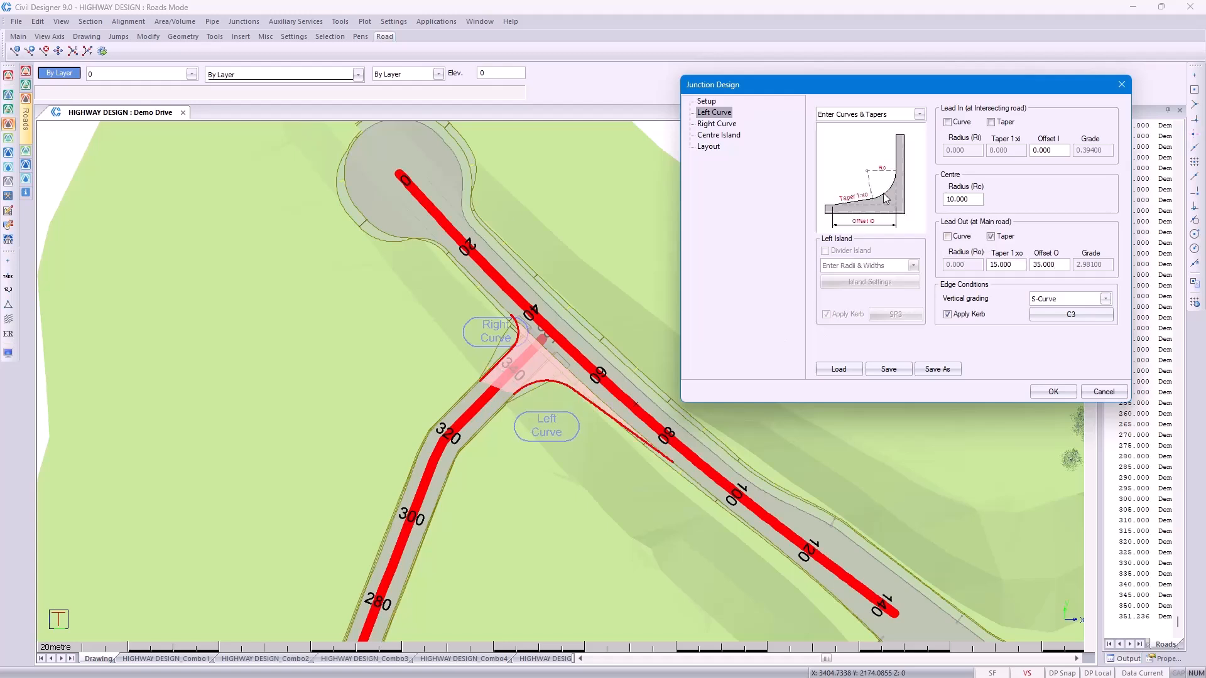
click(1019, 265)
key(Tab)
click(717, 136)
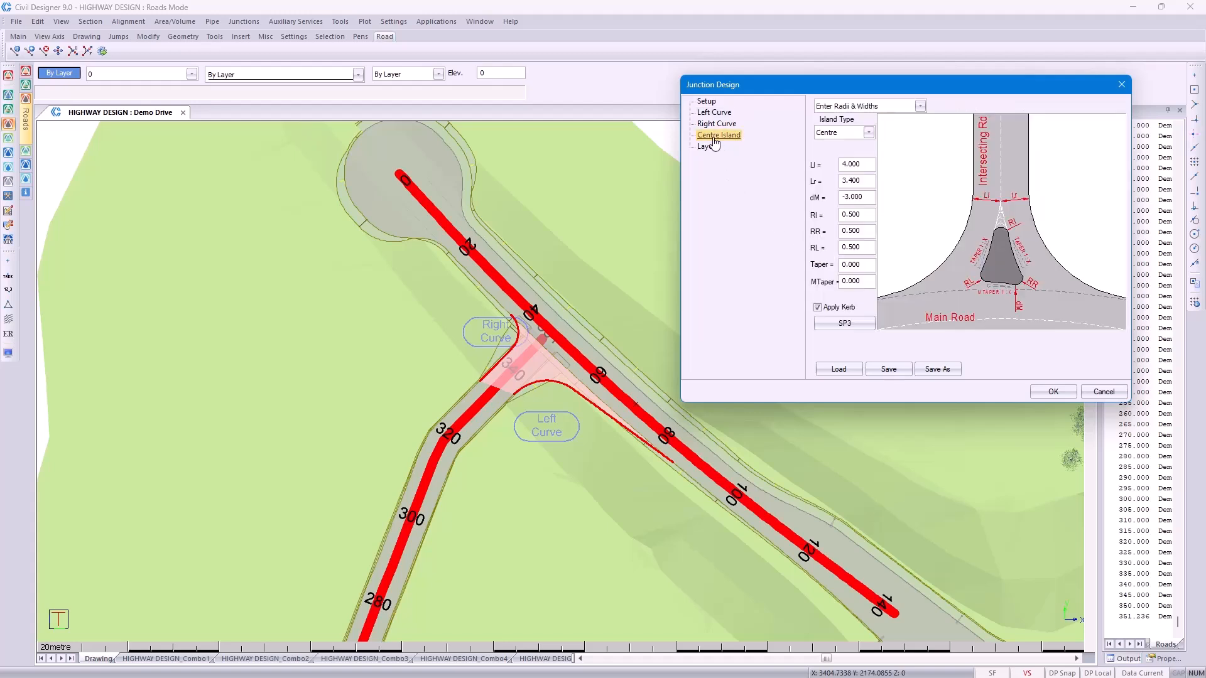
click(829, 134)
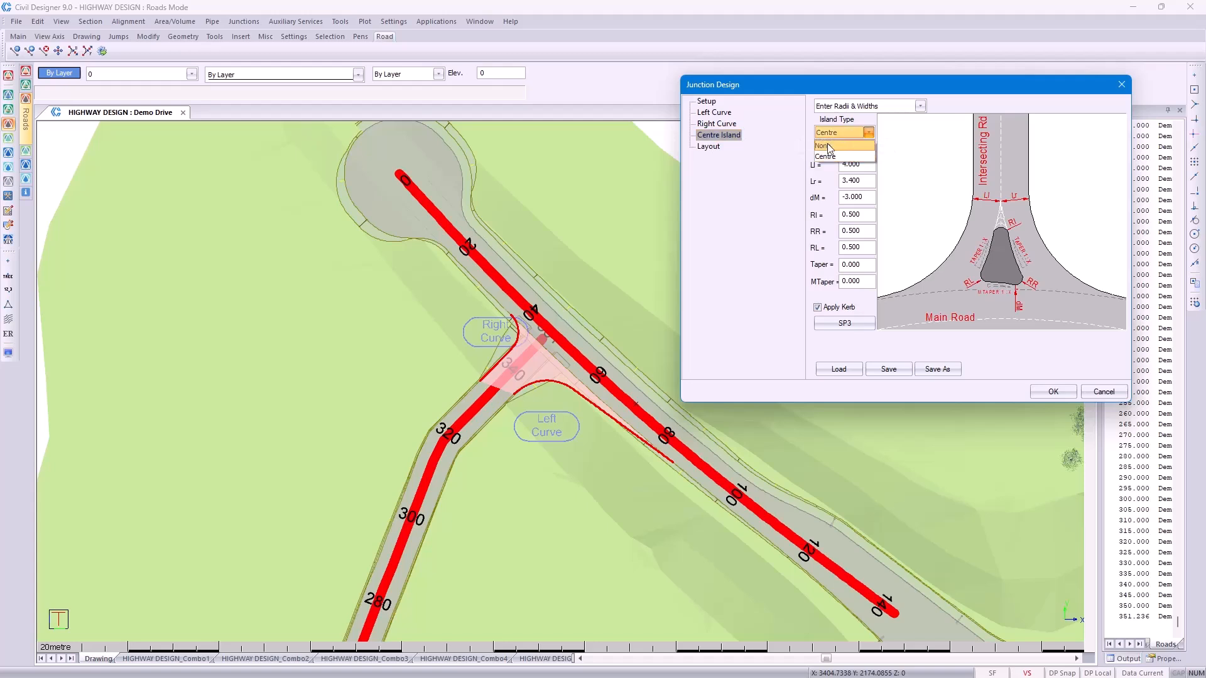
click(829, 146)
Add a kerbed divider island to the left curve, defined by radii and widths, and accept its default island settings
click(714, 113)
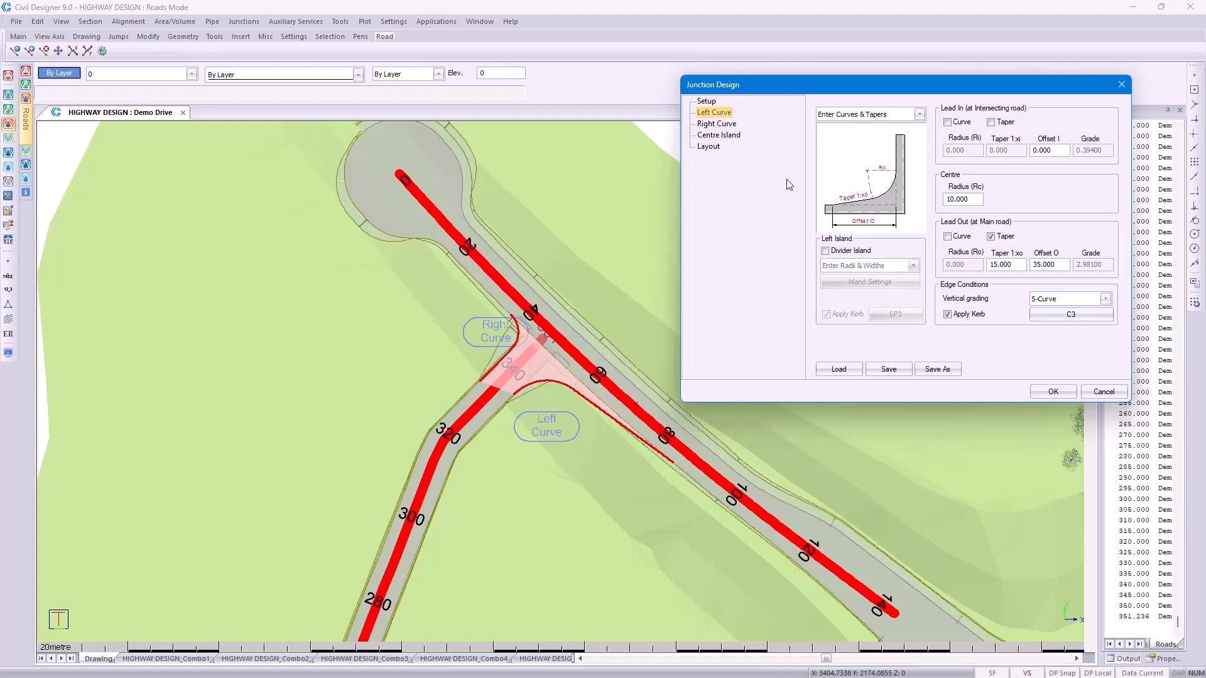
click(857, 251)
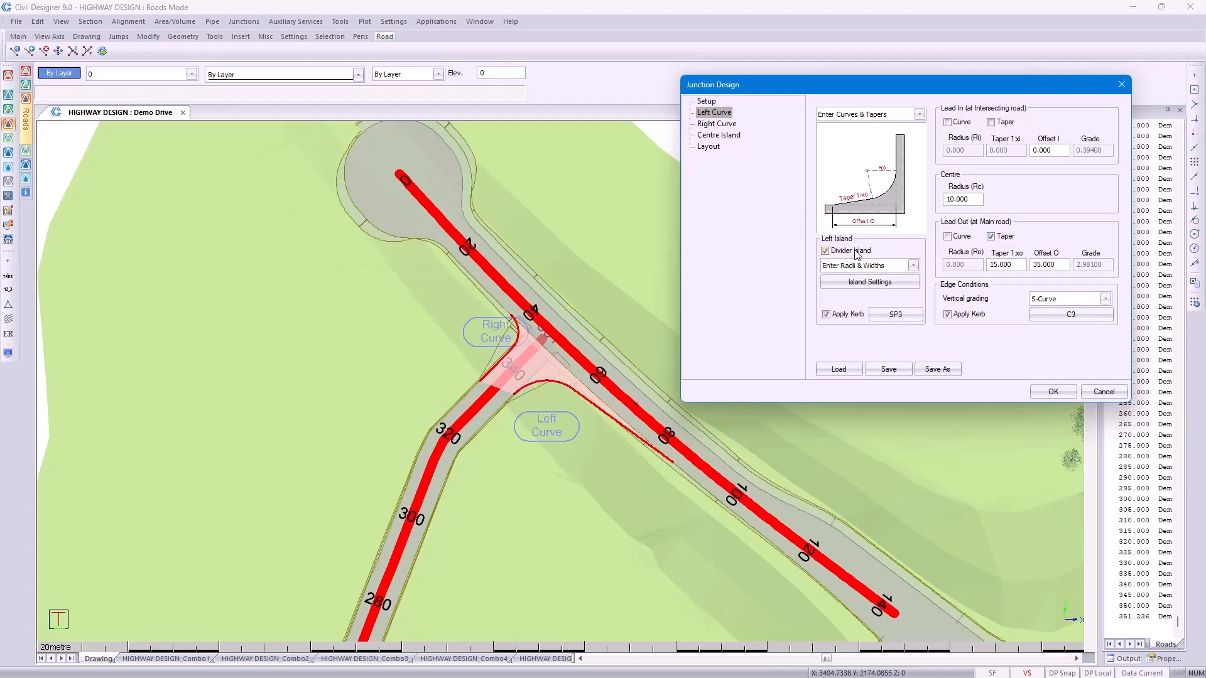
click(914, 267)
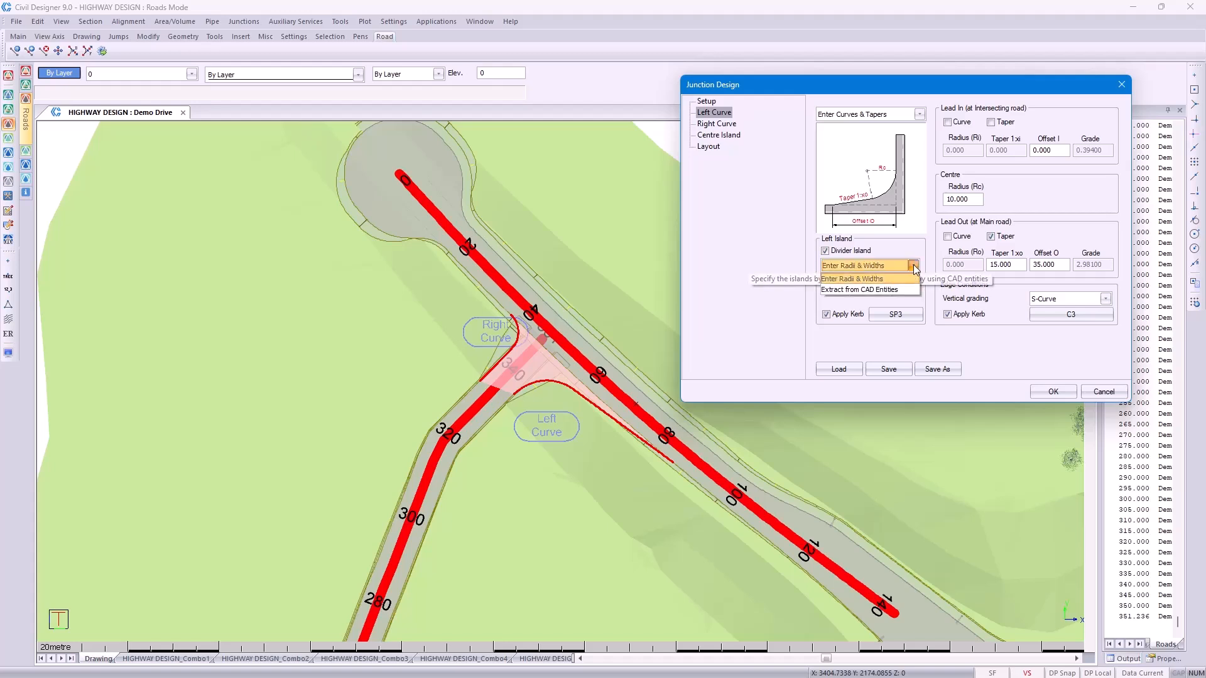
click(886, 280)
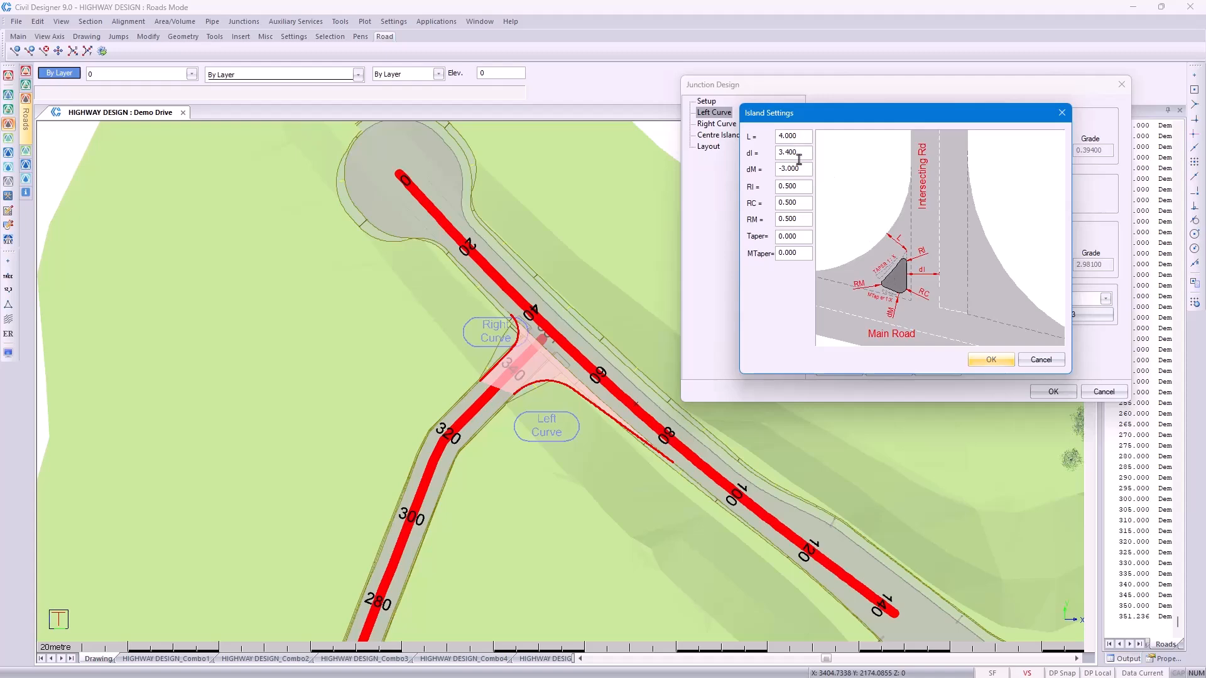
click(978, 361)
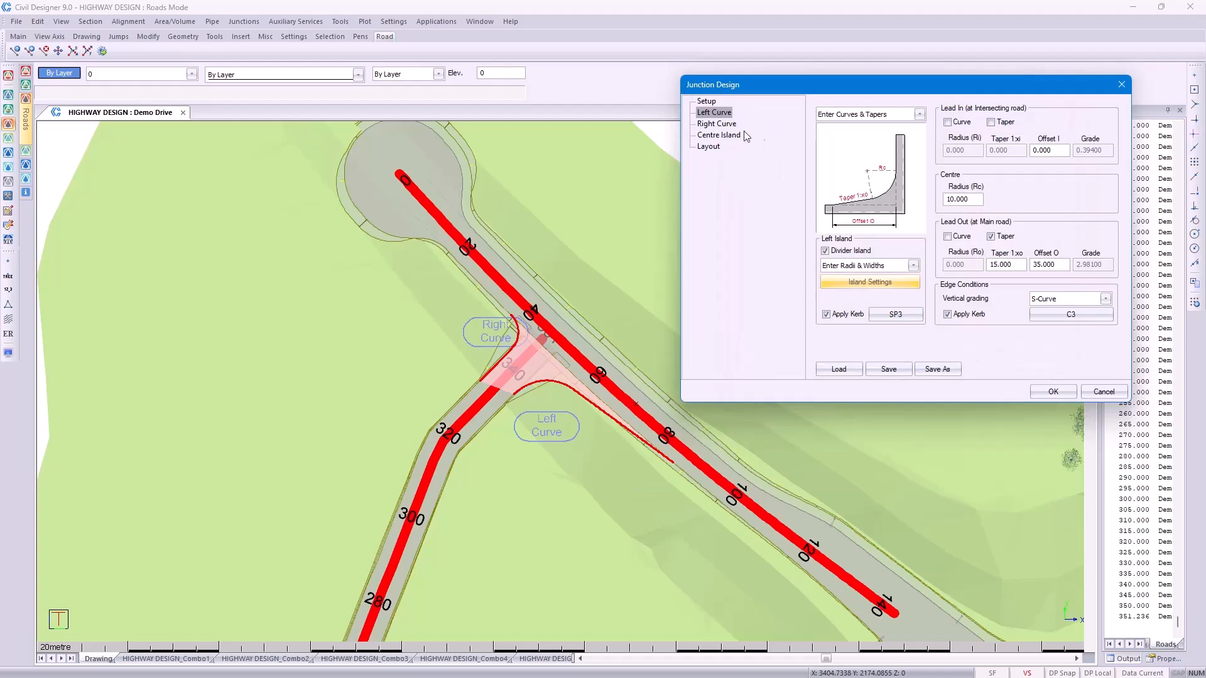
Review the right curve's settings and its vertical grading options, keeping S-Curve
click(724, 125)
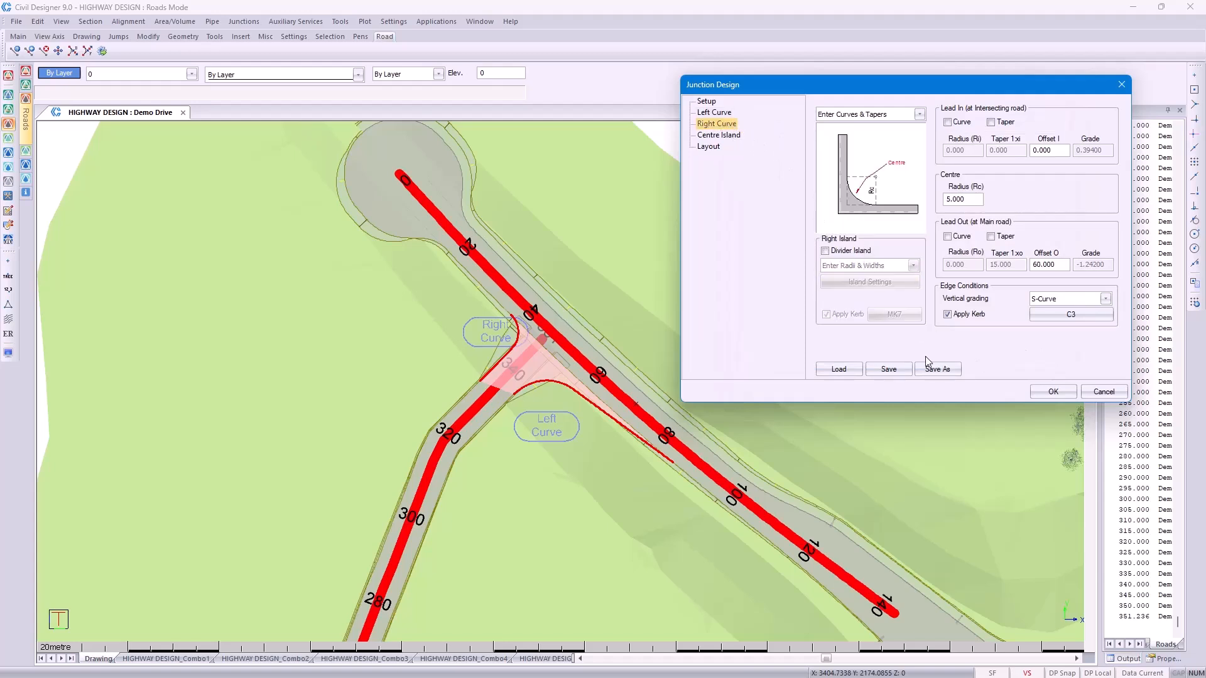
click(1106, 300)
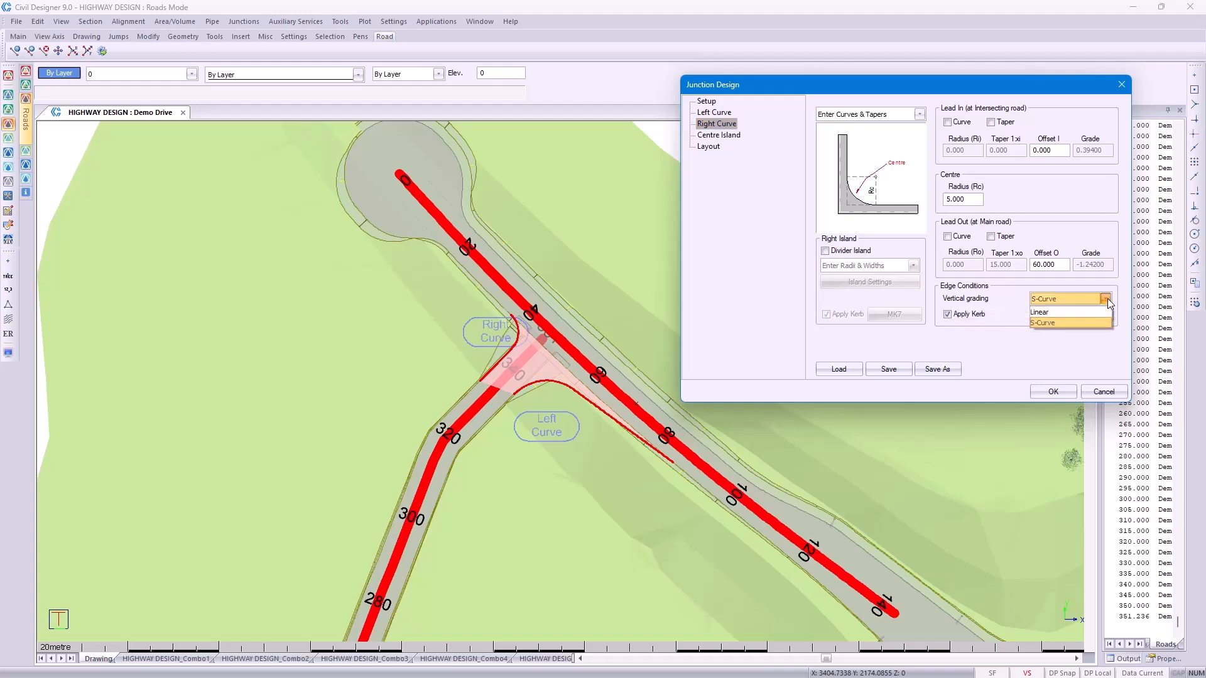
click(1106, 300)
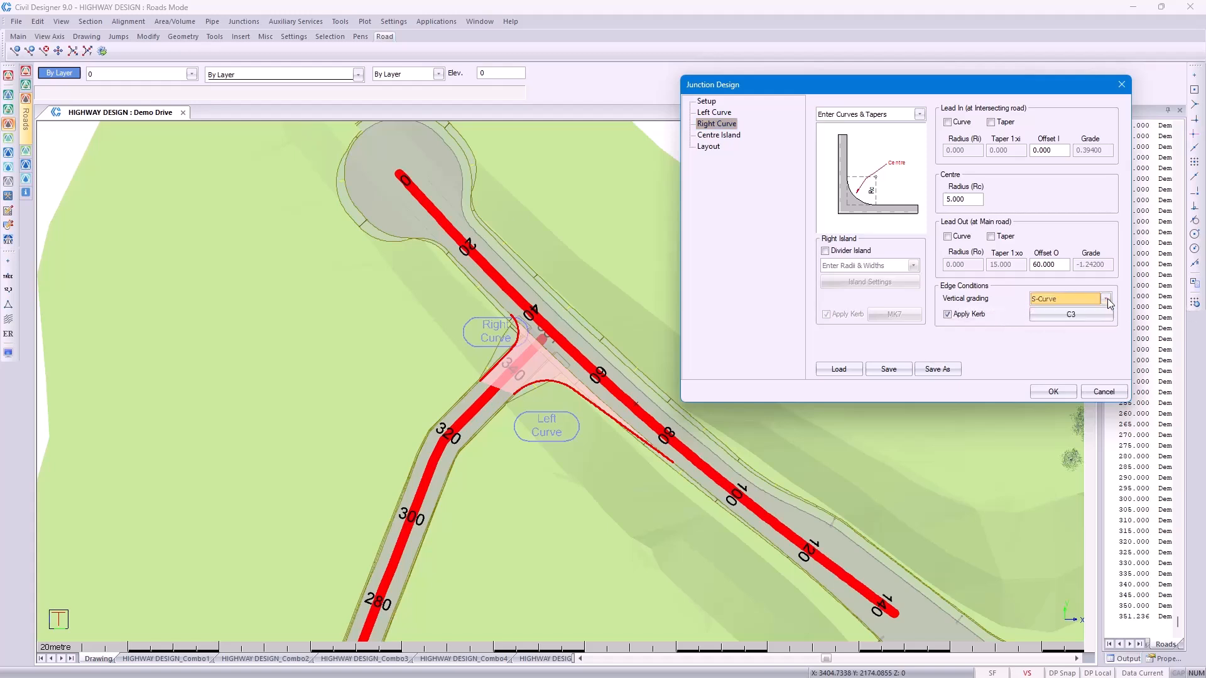
click(1107, 300)
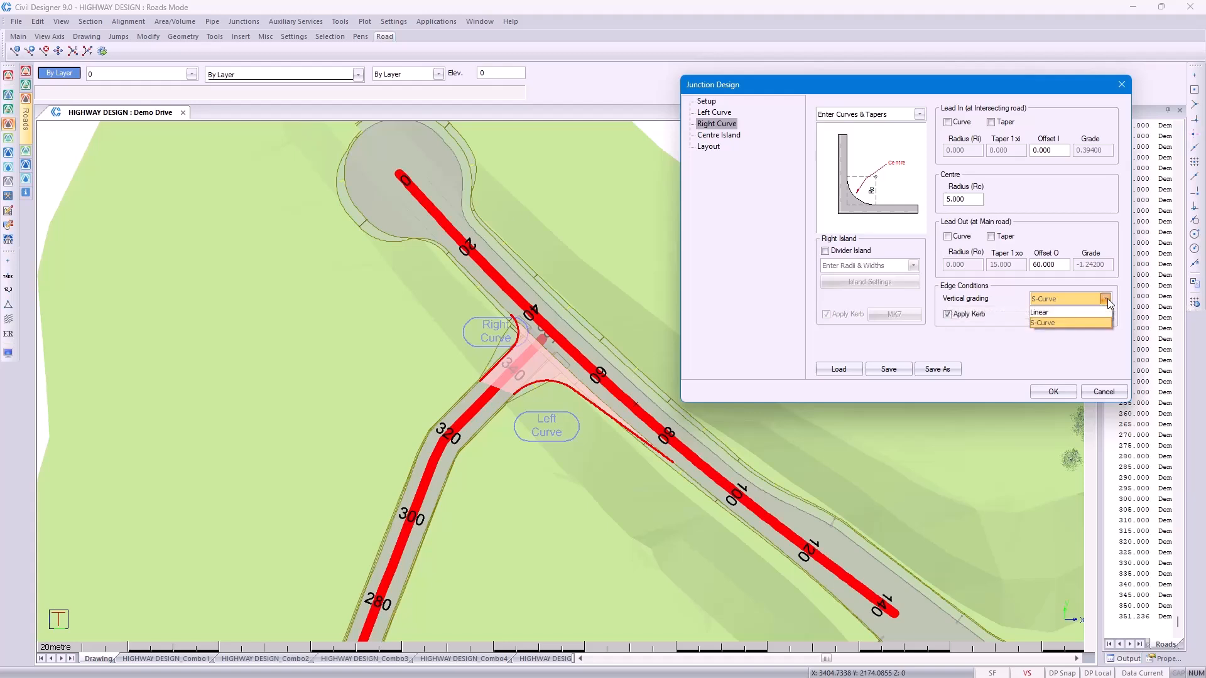
click(1107, 300)
Accept the junction design with screen output, and generate edge levels from chainage 0 to 350.068 on the Final Design layer, subtracting kerbs
click(1050, 390)
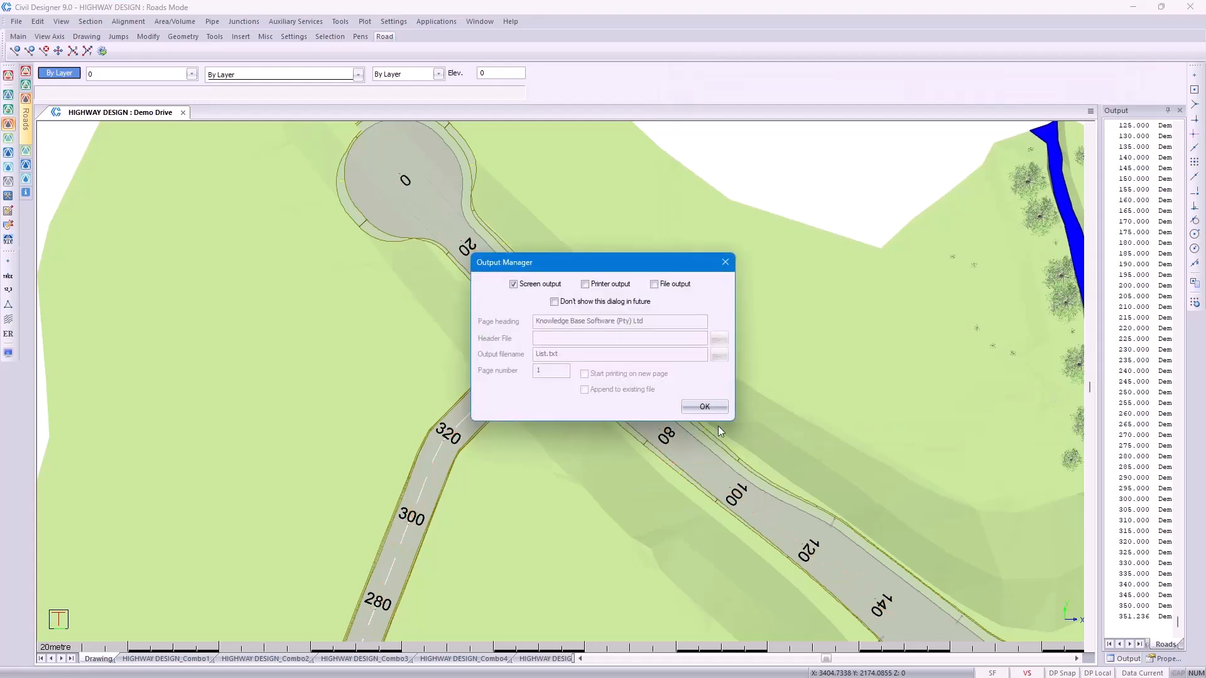
click(711, 410)
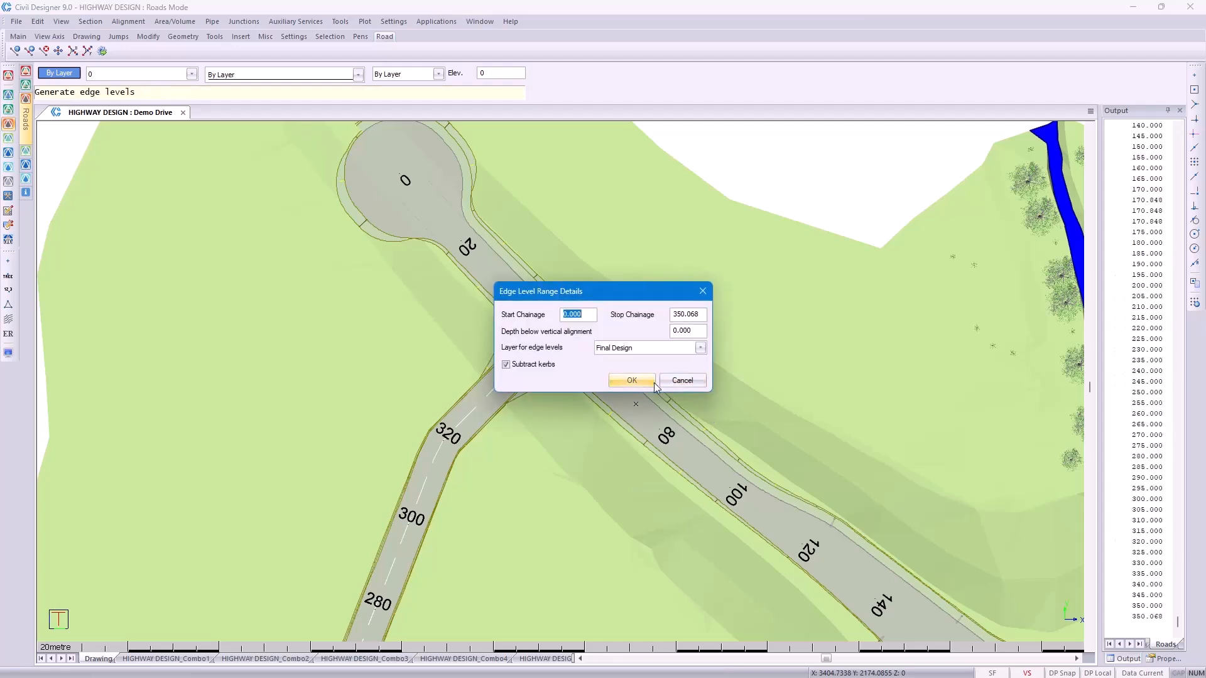
click(644, 380)
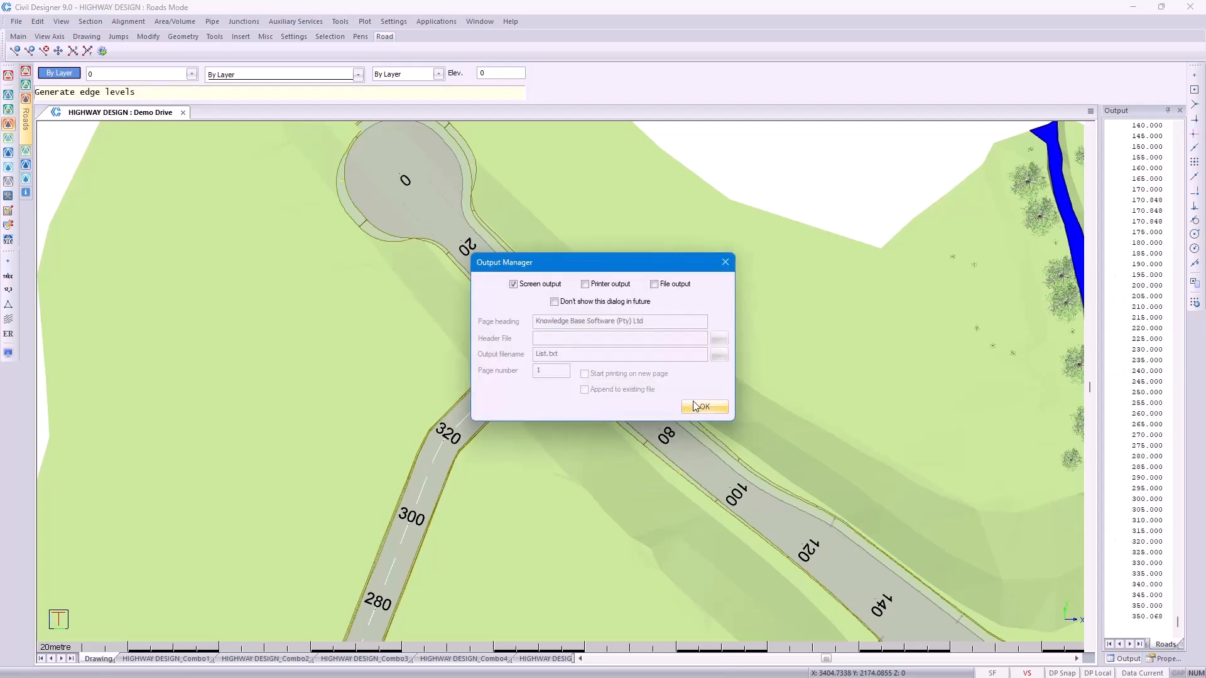
click(694, 406)
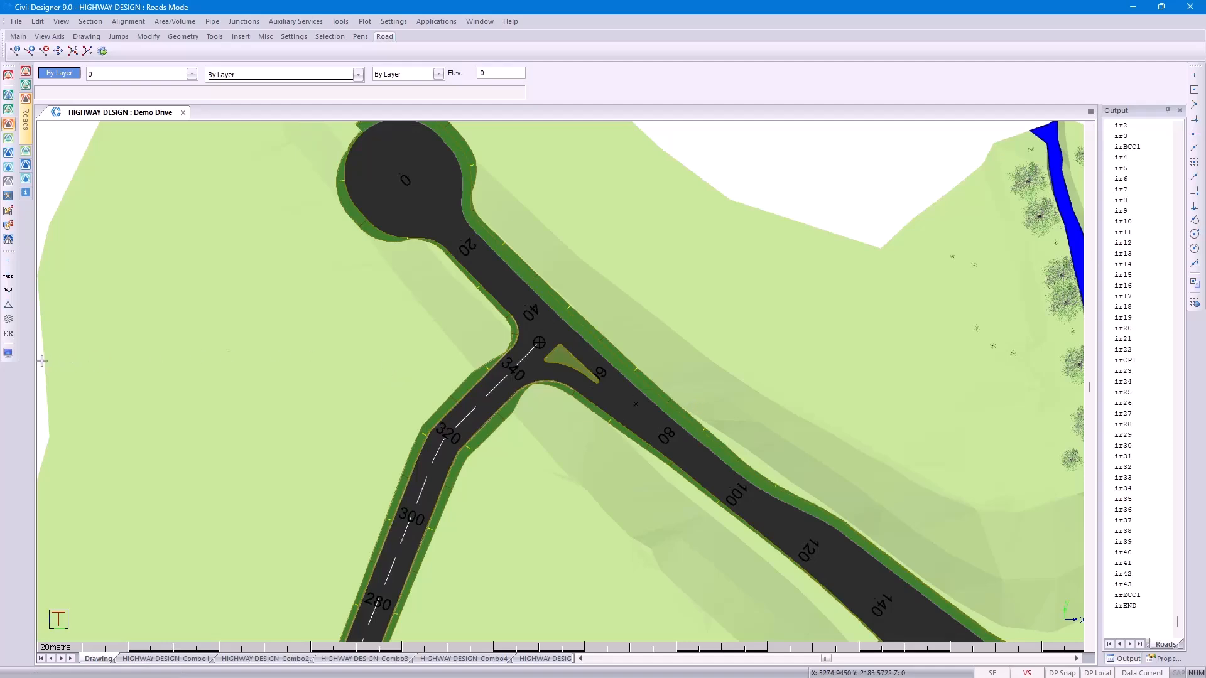
Turn on the road contours at a 0.200 interval and the slope arrows in the display settings
click(9, 353)
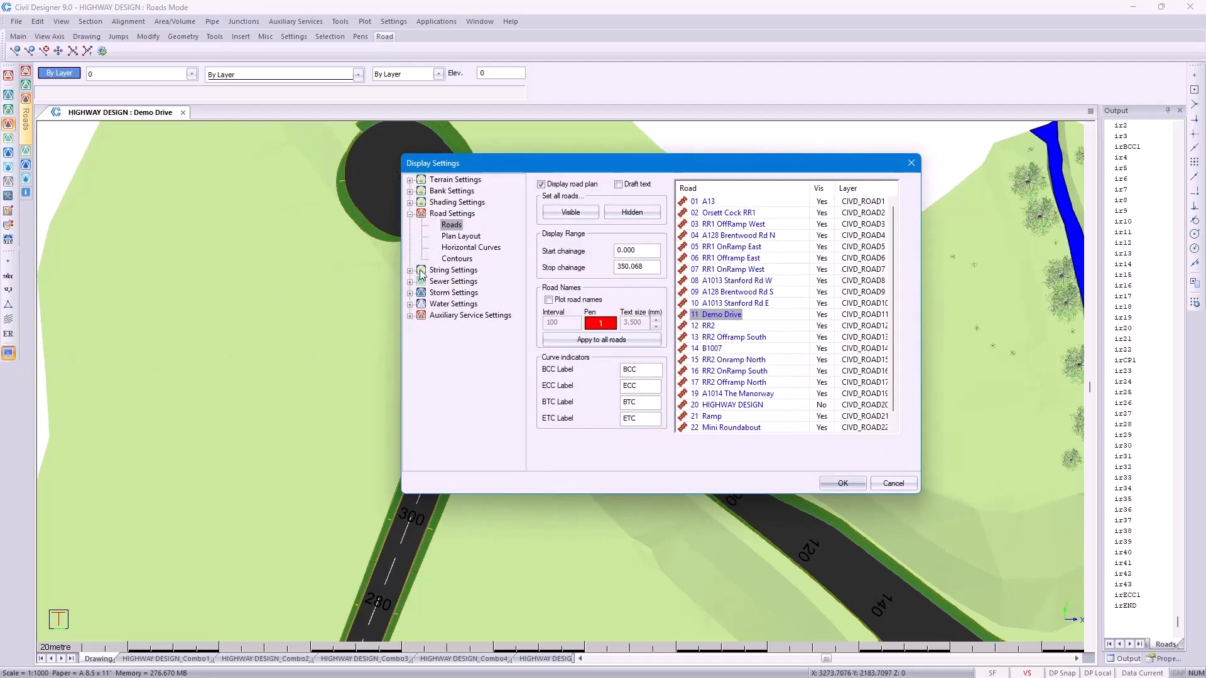
click(468, 260)
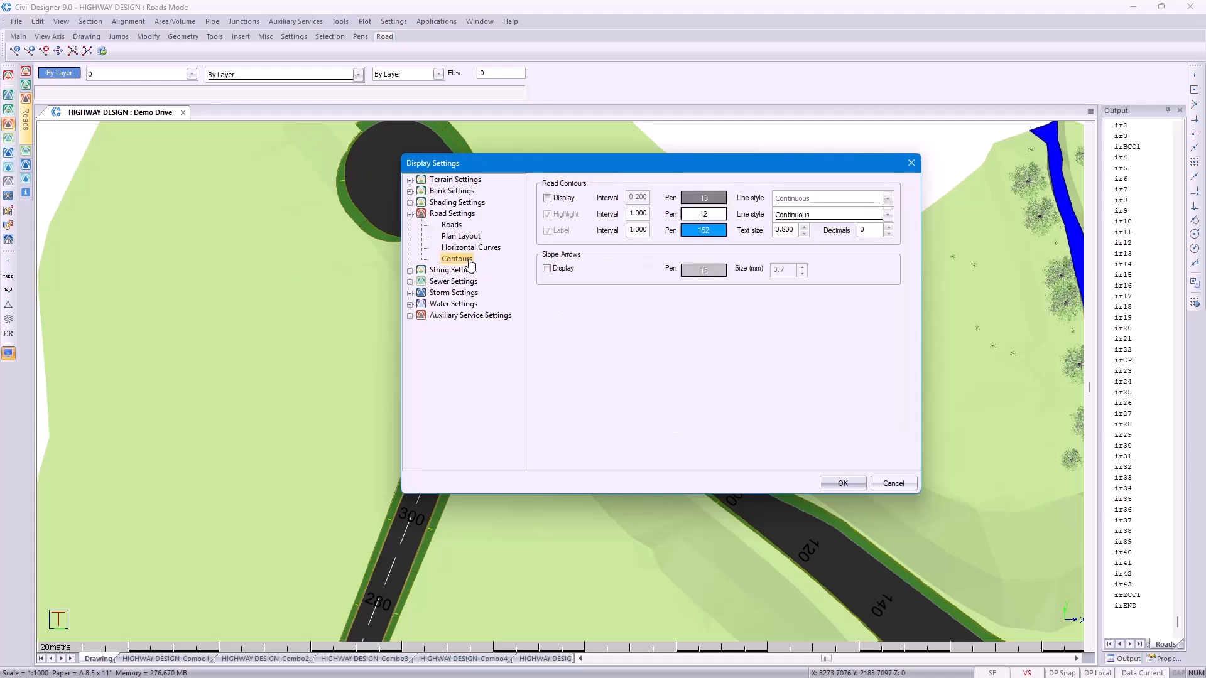
click(562, 199)
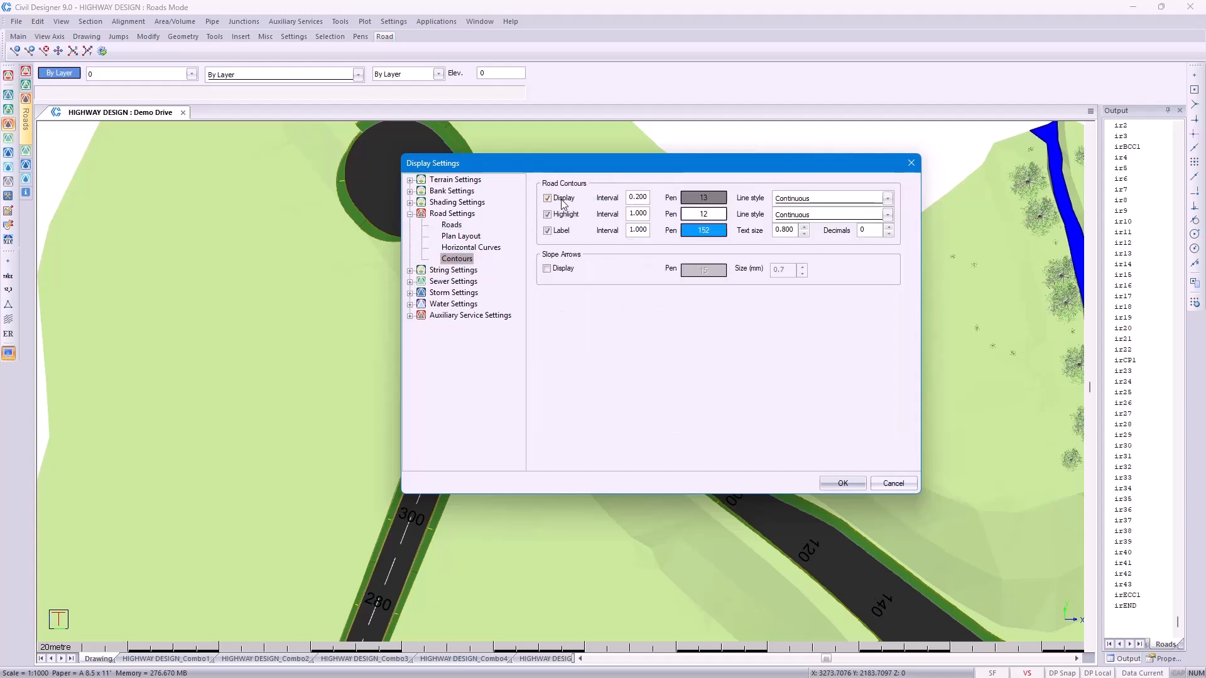
click(555, 271)
Review the drainage display options for road shading, including the flat slope tolerance, and apply the display settings
click(410, 203)
click(464, 248)
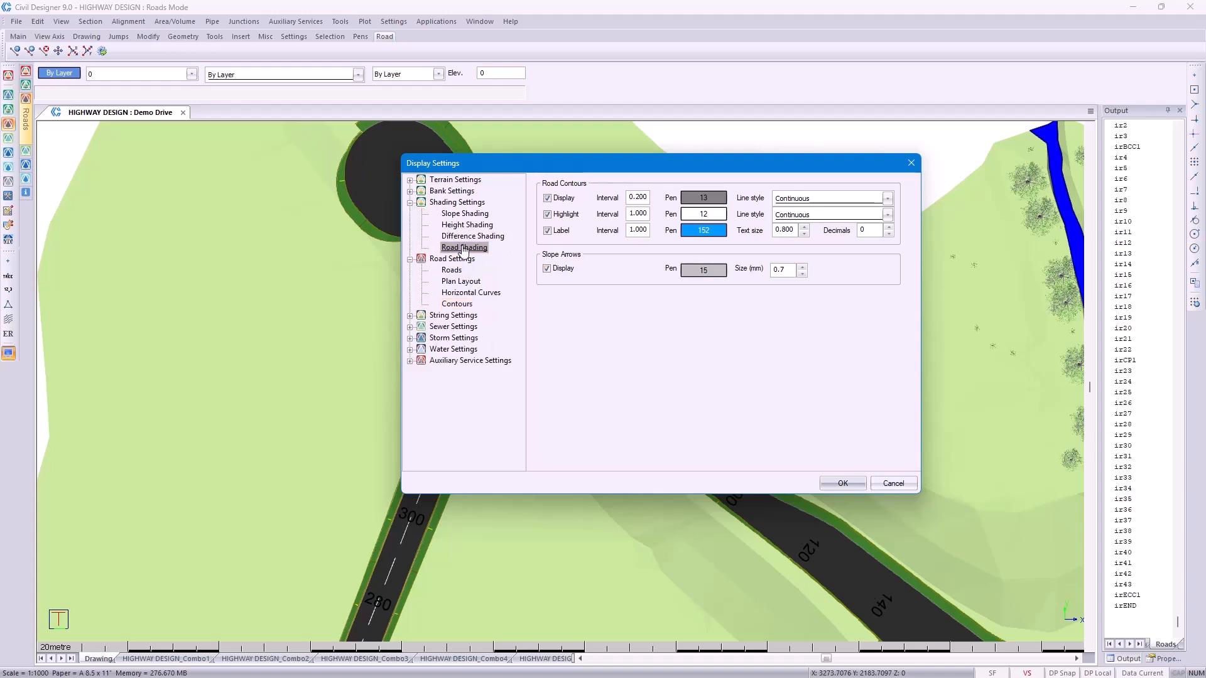
click(865, 216)
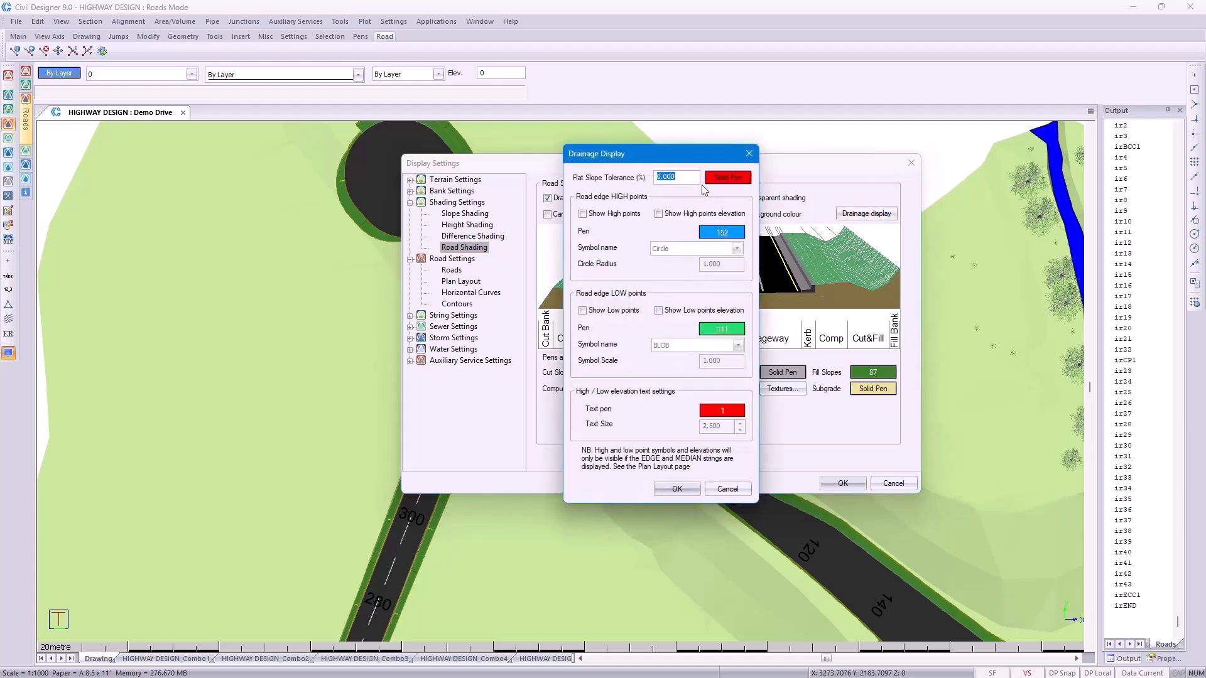
drag(682, 180, 648, 180)
click(671, 489)
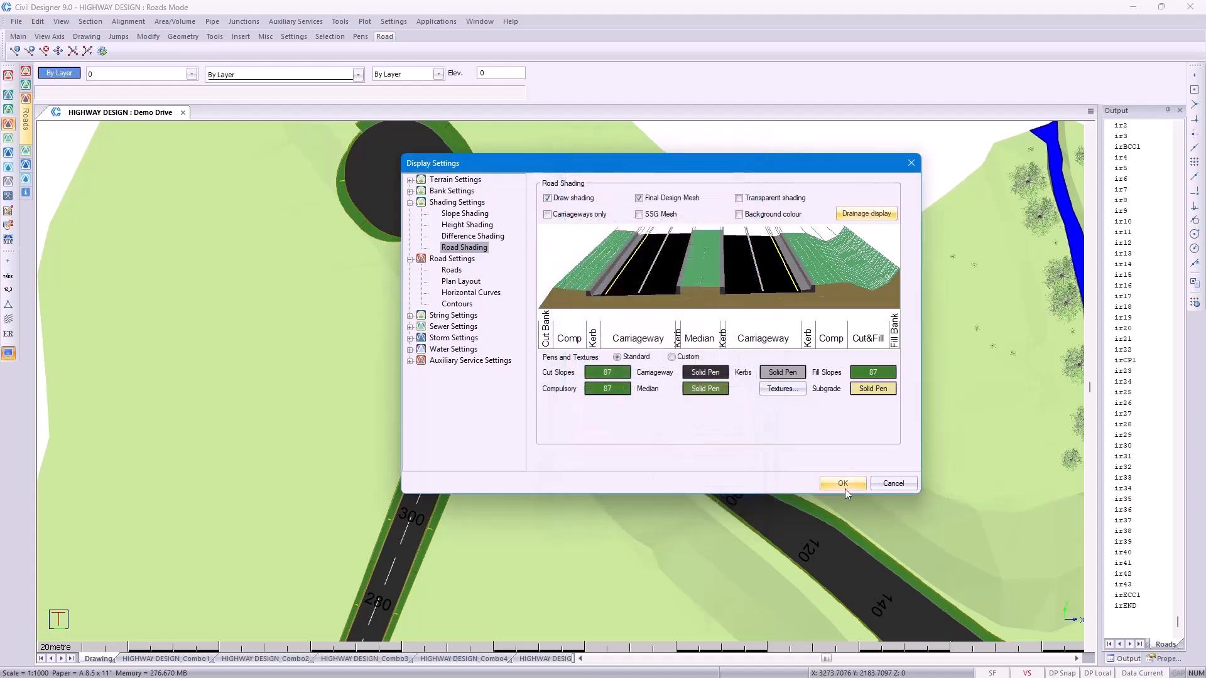
click(831, 487)
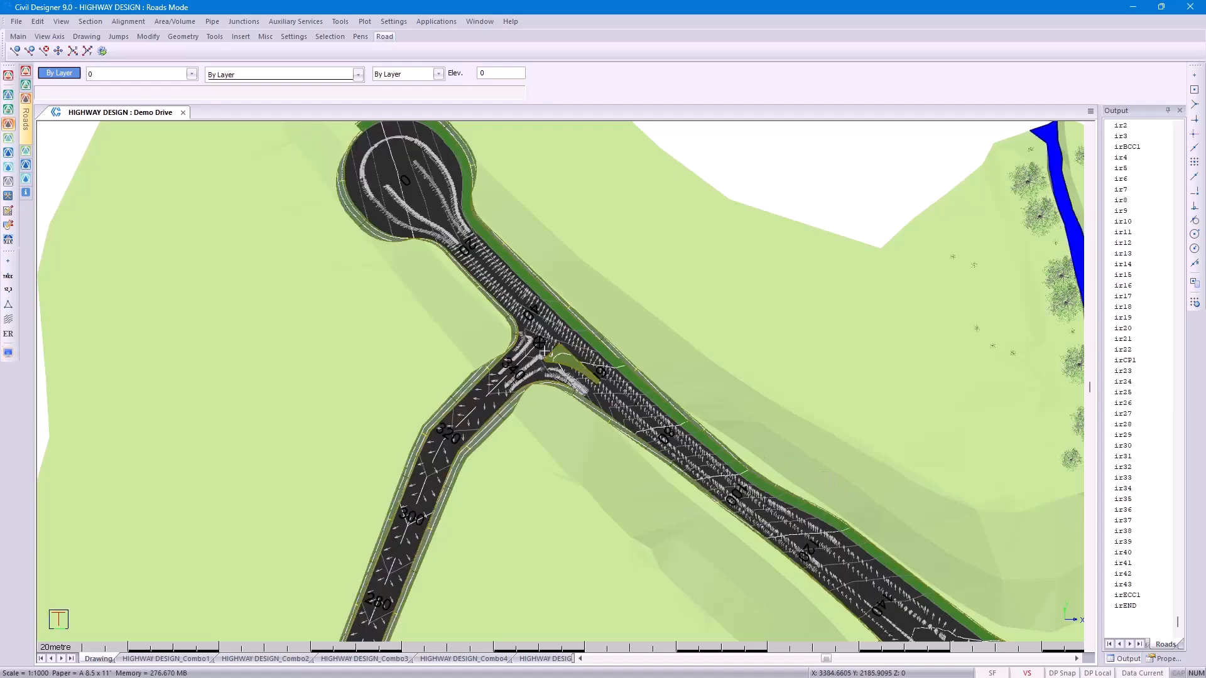
Reopen the Demo Drive and B1007 junction for editing to view its setup, and close it without changes
scroll(545, 352, up, 2)
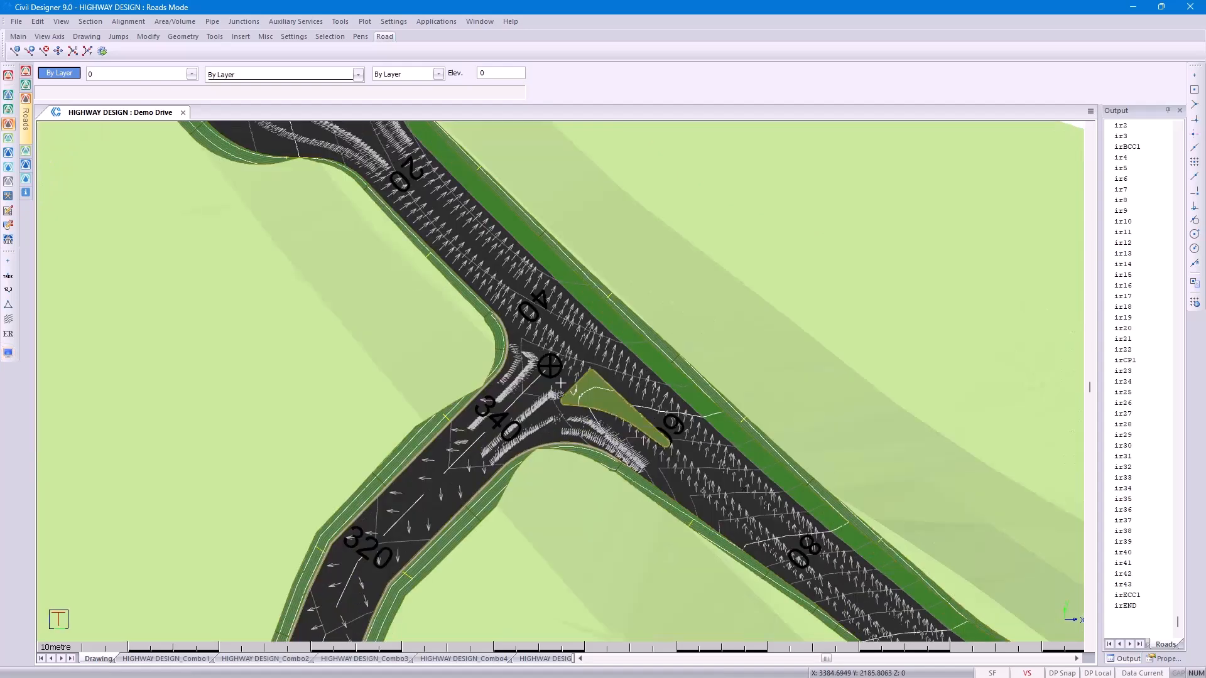
click(245, 23)
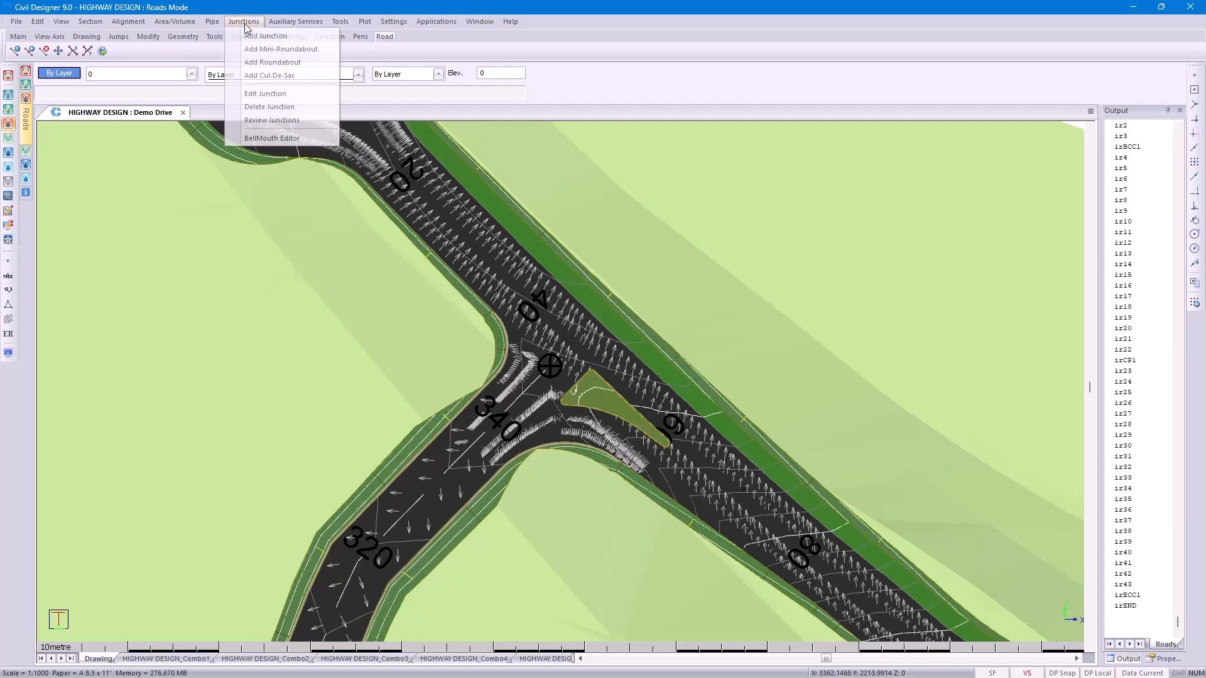
click(266, 95)
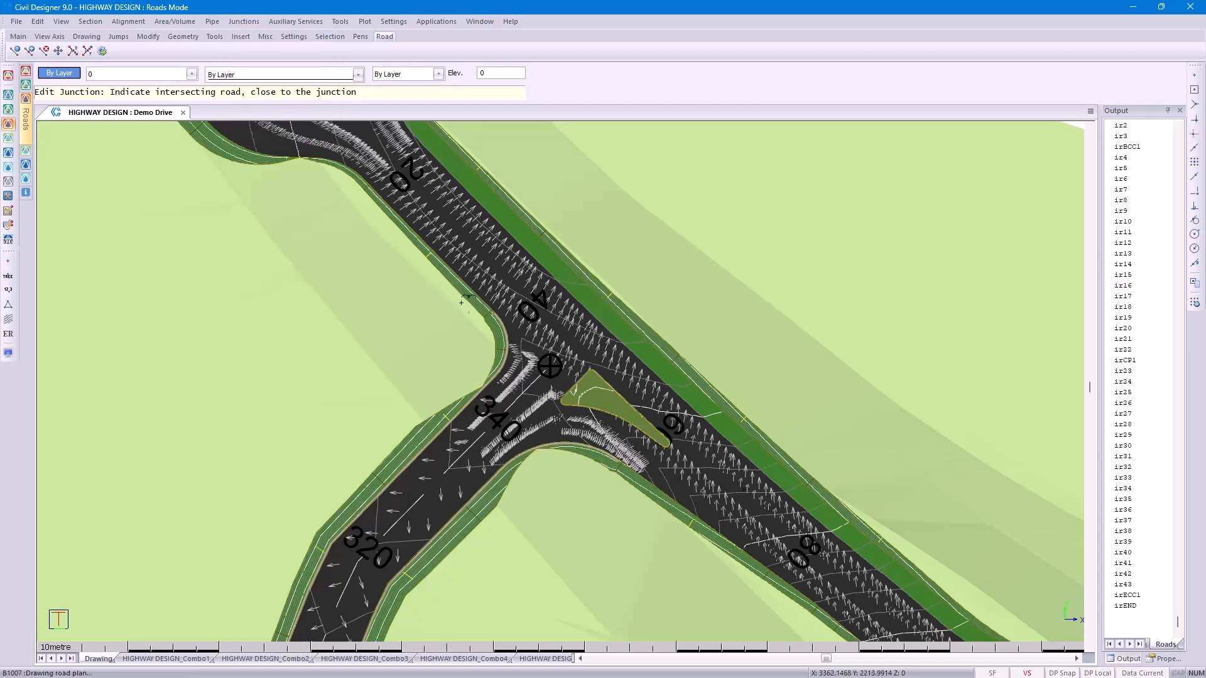
click(544, 379)
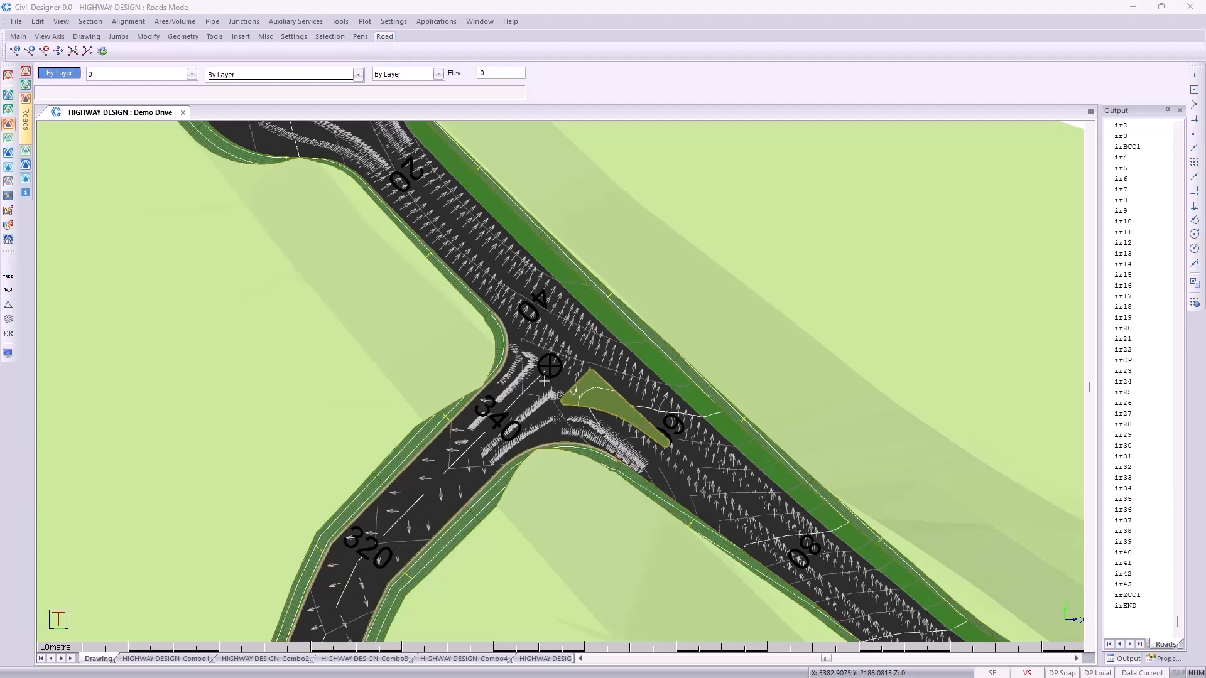
click(544, 380)
click(844, 477)
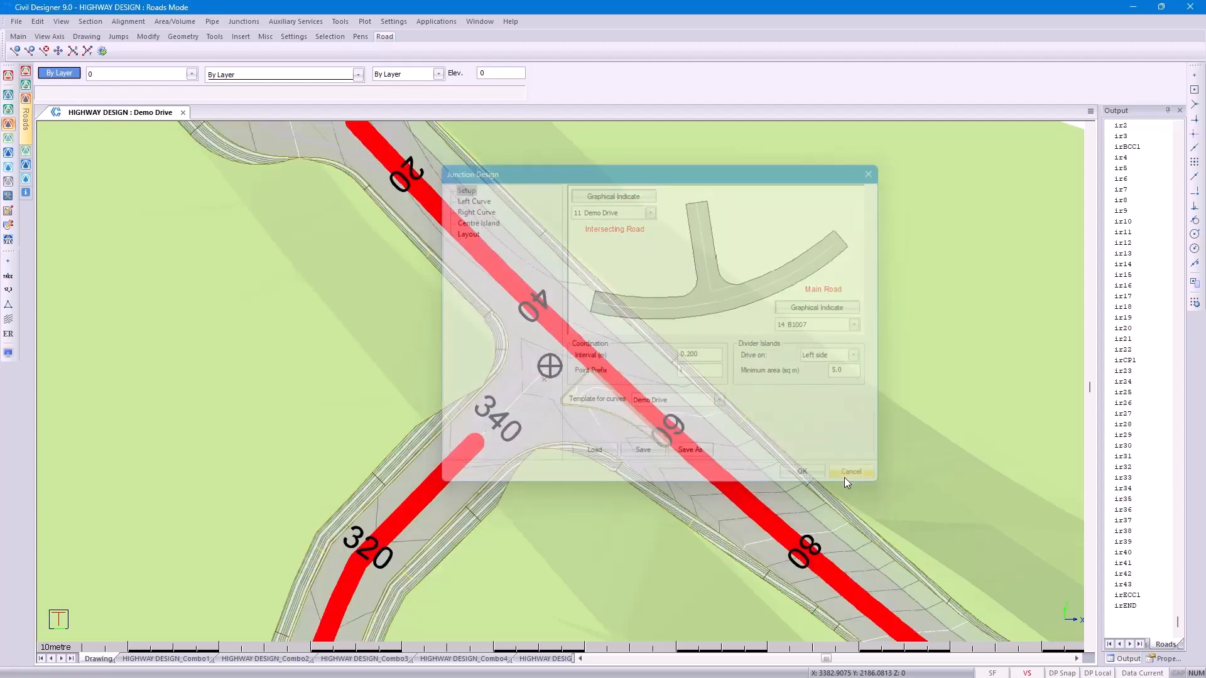
Open the right curve's bellmouth string longsection without activating Surface 105, and check the matching location marker in the plan
click(244, 21)
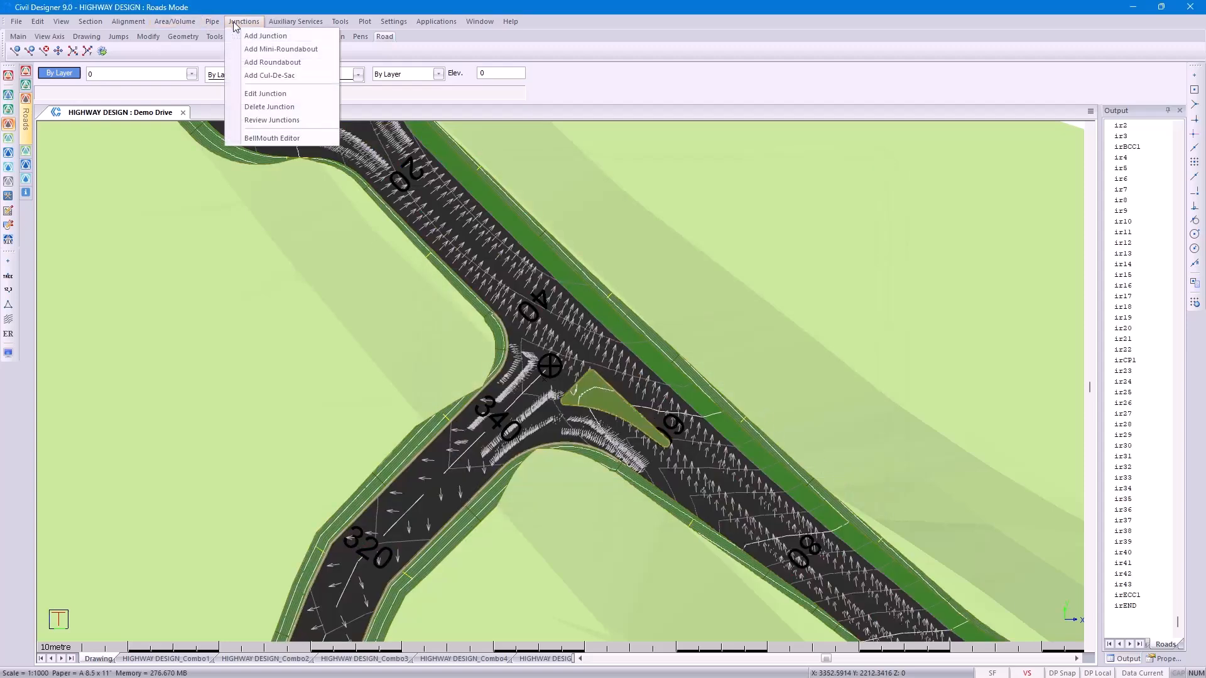
click(270, 139)
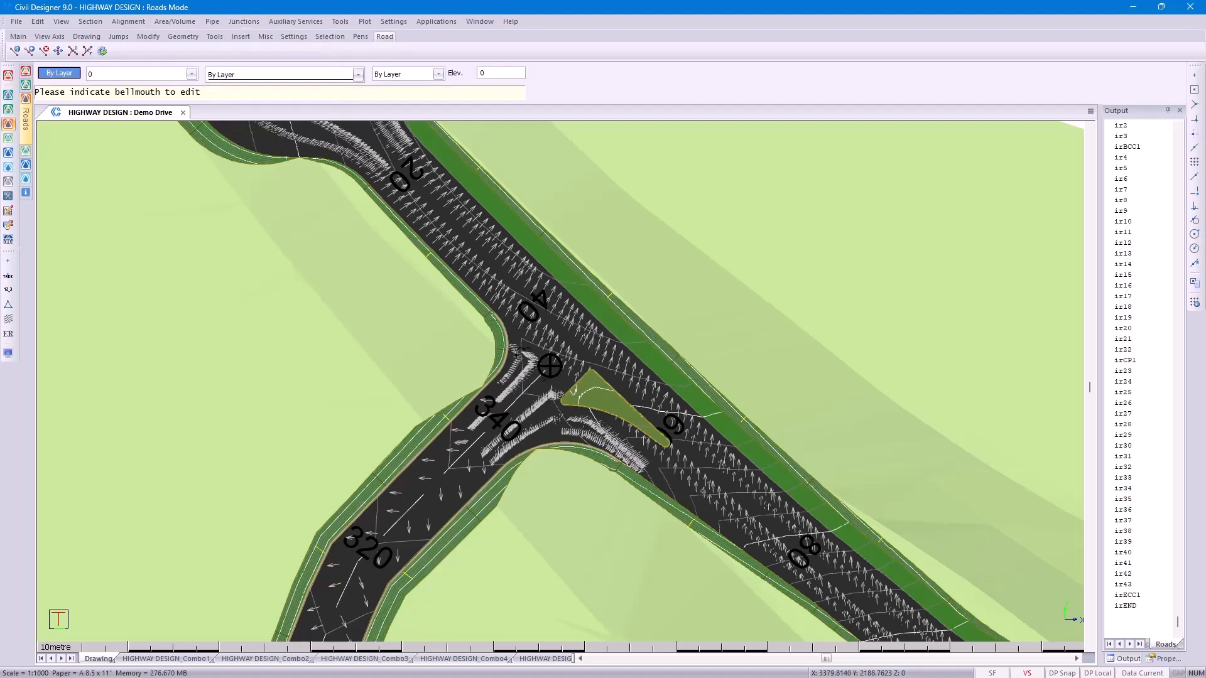
click(549, 366)
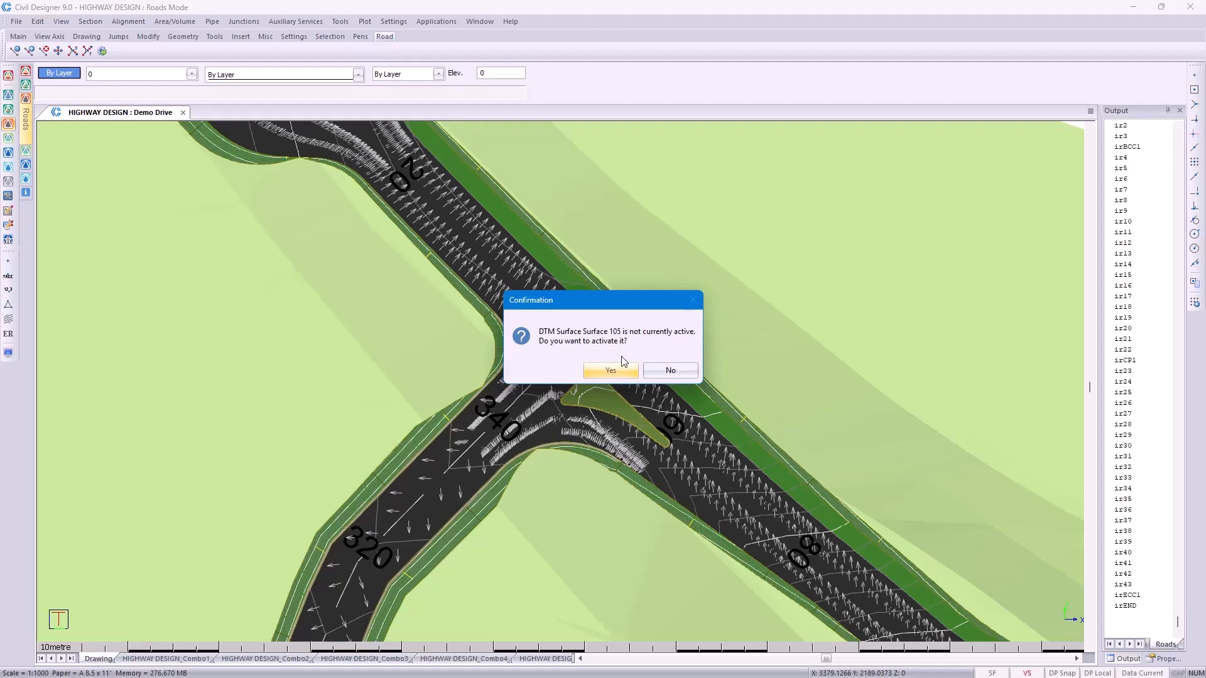
click(681, 372)
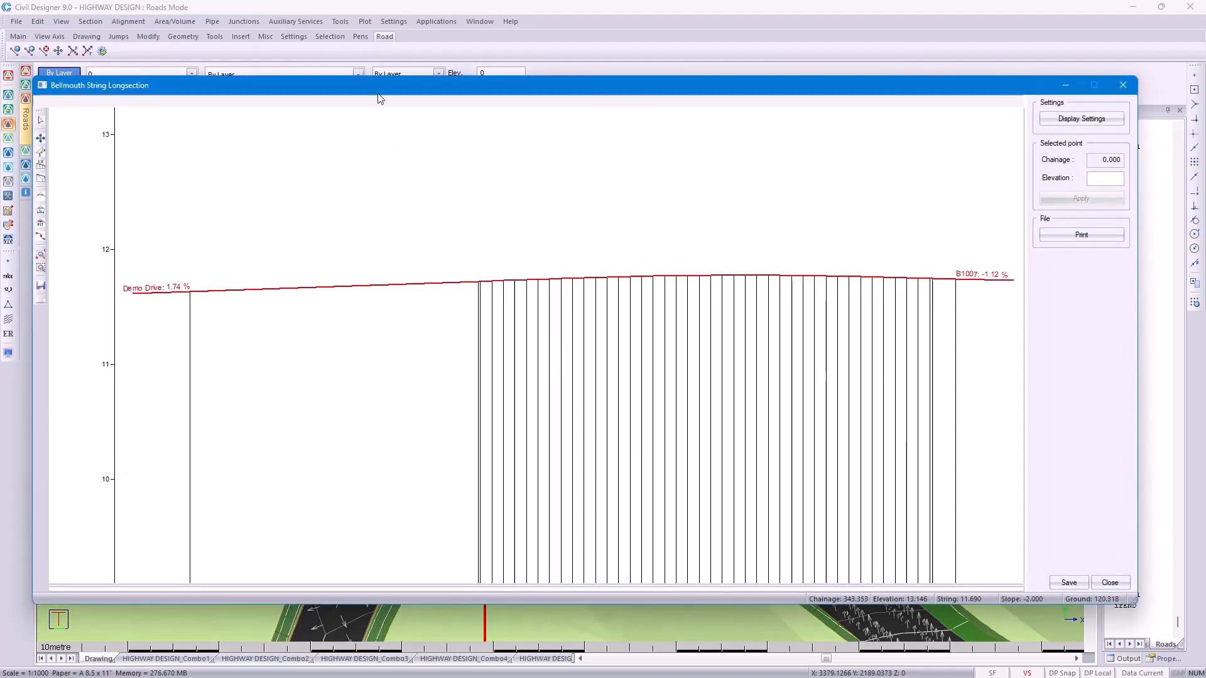
mouse_move(370, 93)
mouse_down()
mouse_move(853, 275)
mouse_move(891, 248)
mouse_up()
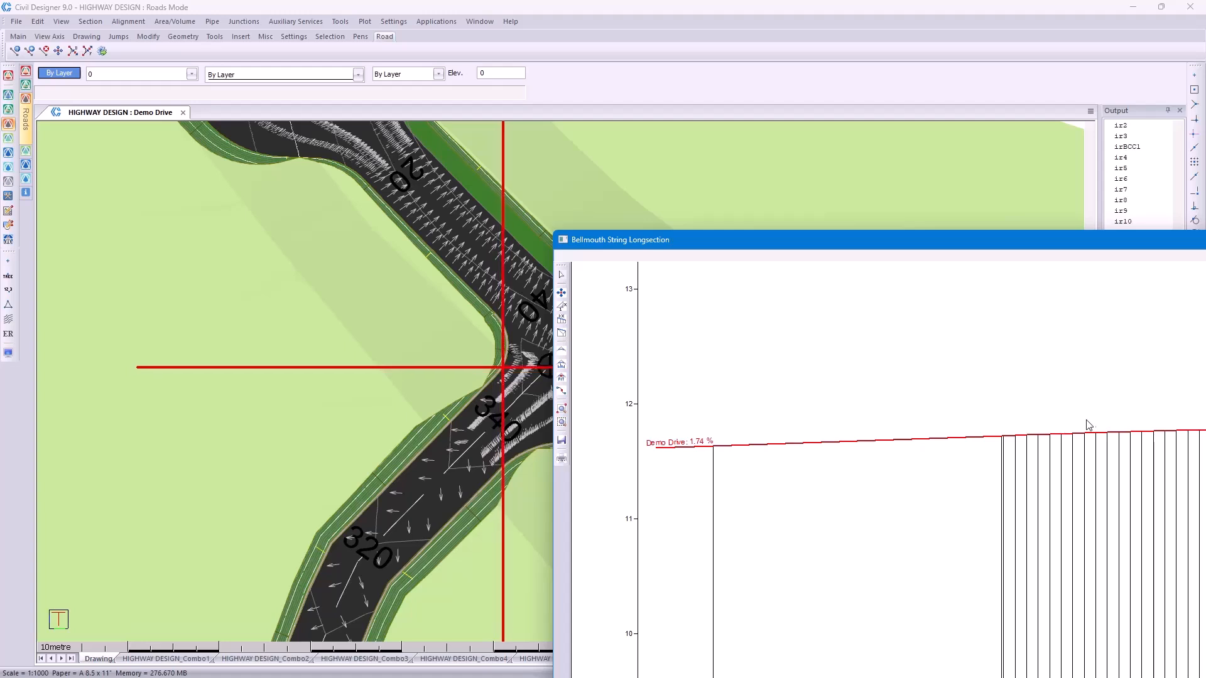
drag(1049, 251, 513, 103)
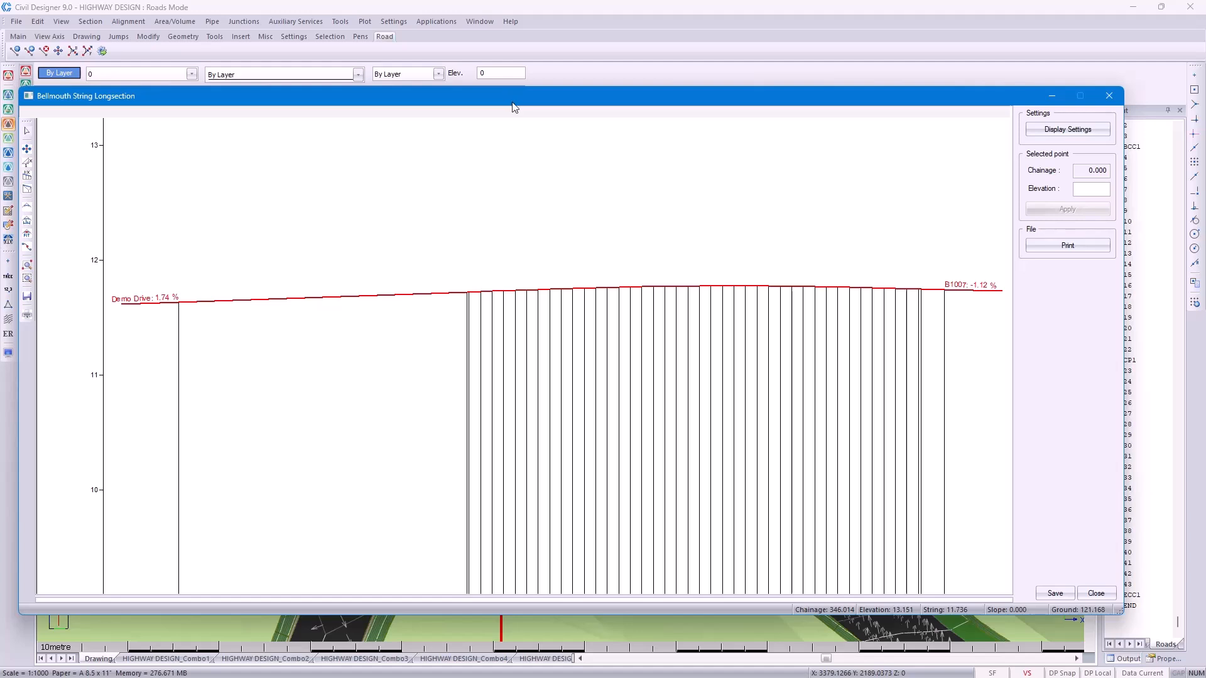
Raise the bellmouth string vertex at chainage 348.435 to an elevation of about 11.99
click(27, 149)
click(666, 285)
click(664, 261)
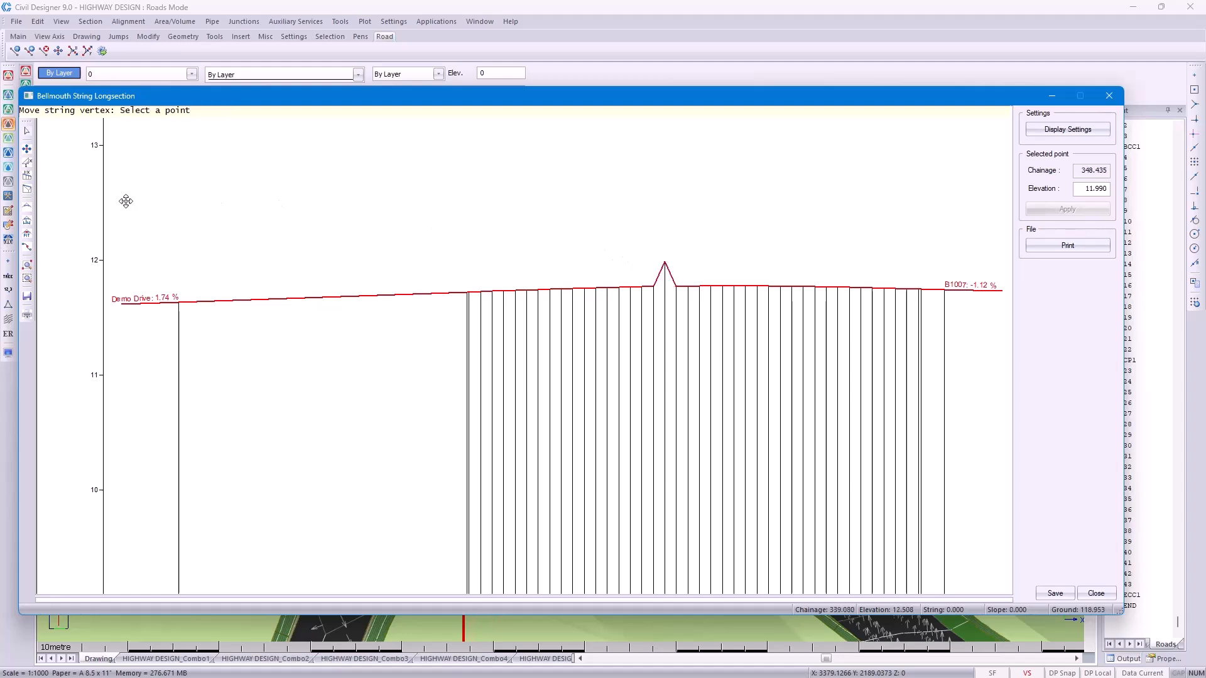
Interpolate the bellmouth string vertices from chainage 345.000 up to the raised vertex at 348.435, and from there down to 352.879
click(28, 190)
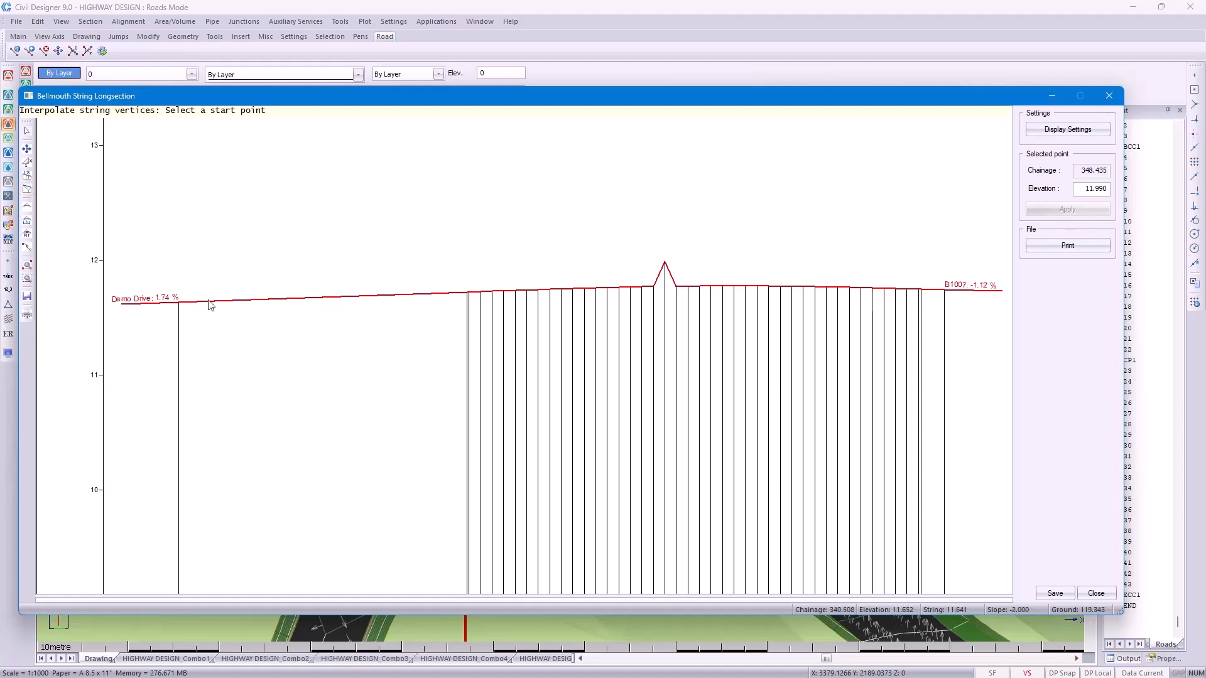
click(466, 293)
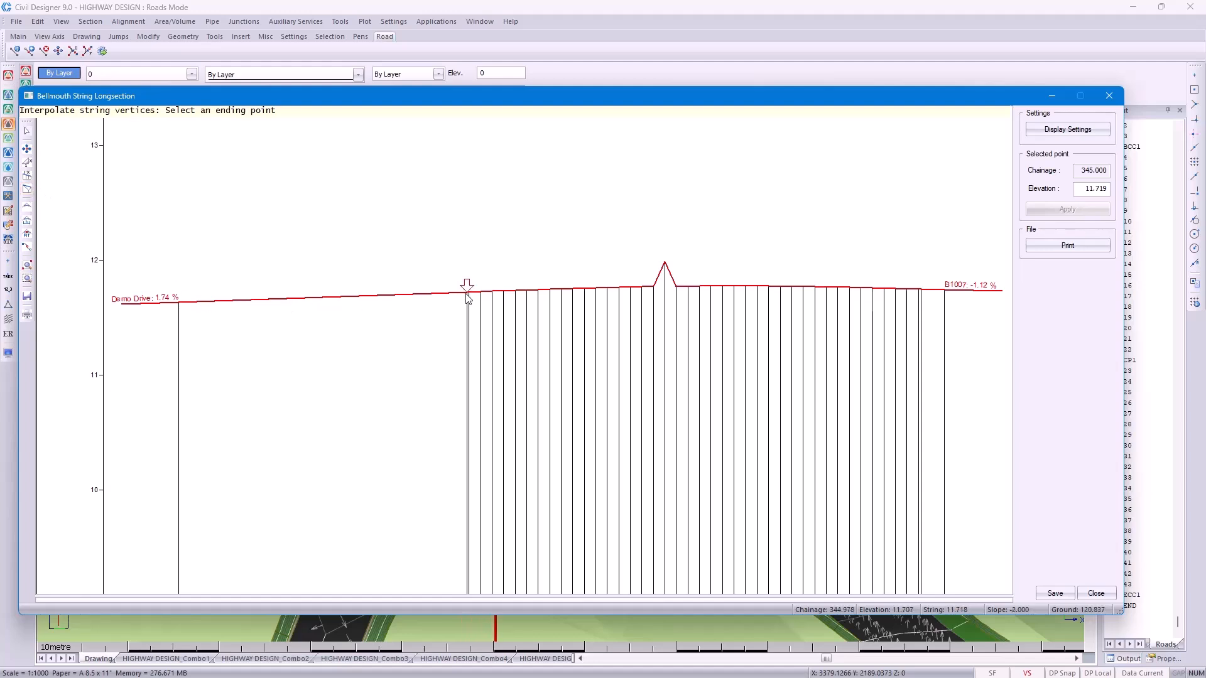
click(663, 263)
click(664, 263)
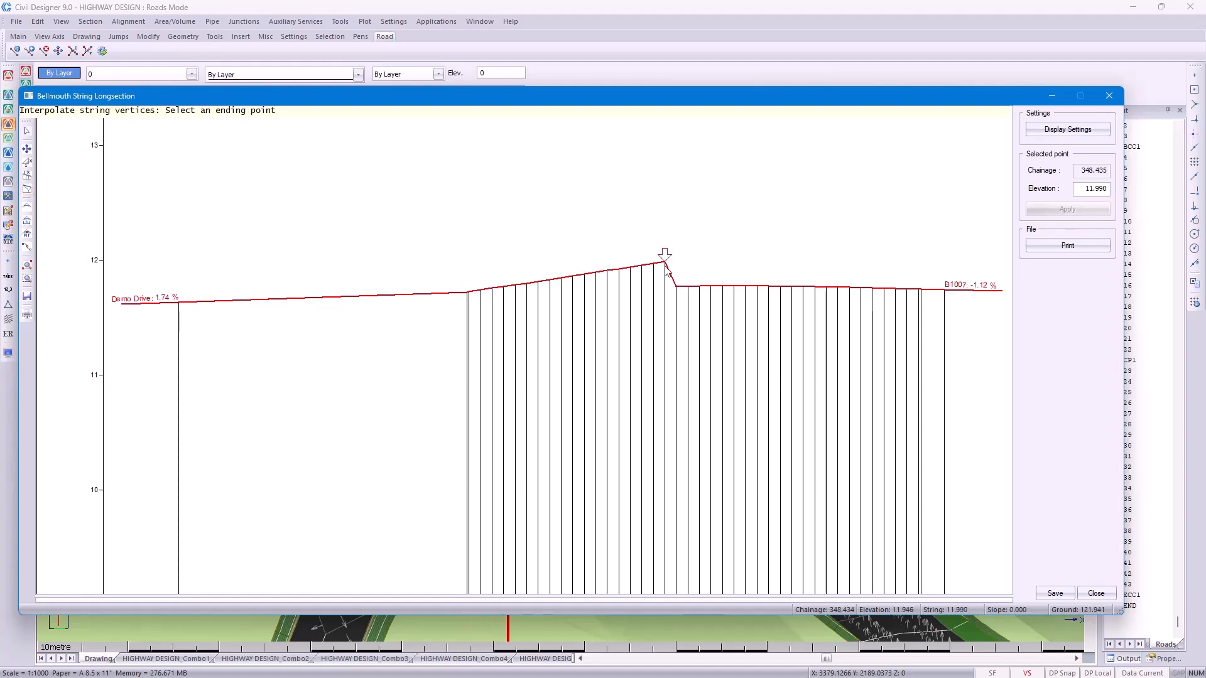
click(922, 291)
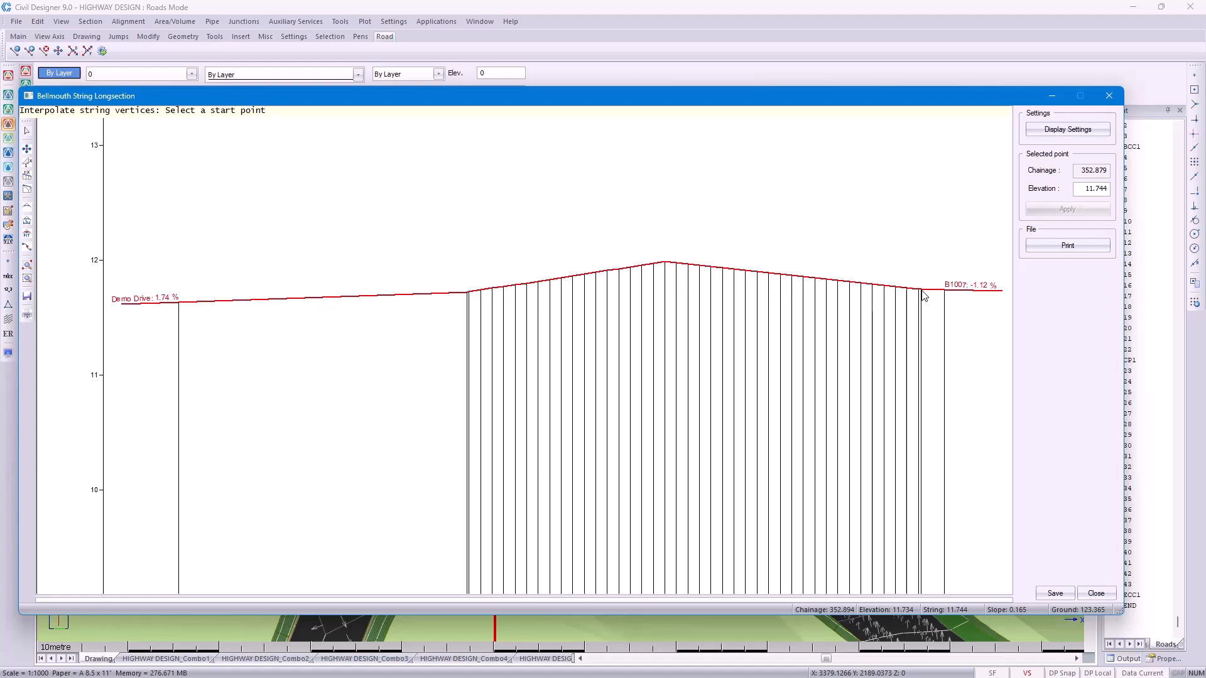
Vertically smooth the bellmouth string from chainage 345.435 to 352.035 through a point near the peak, and accept the altered string
click(33, 235)
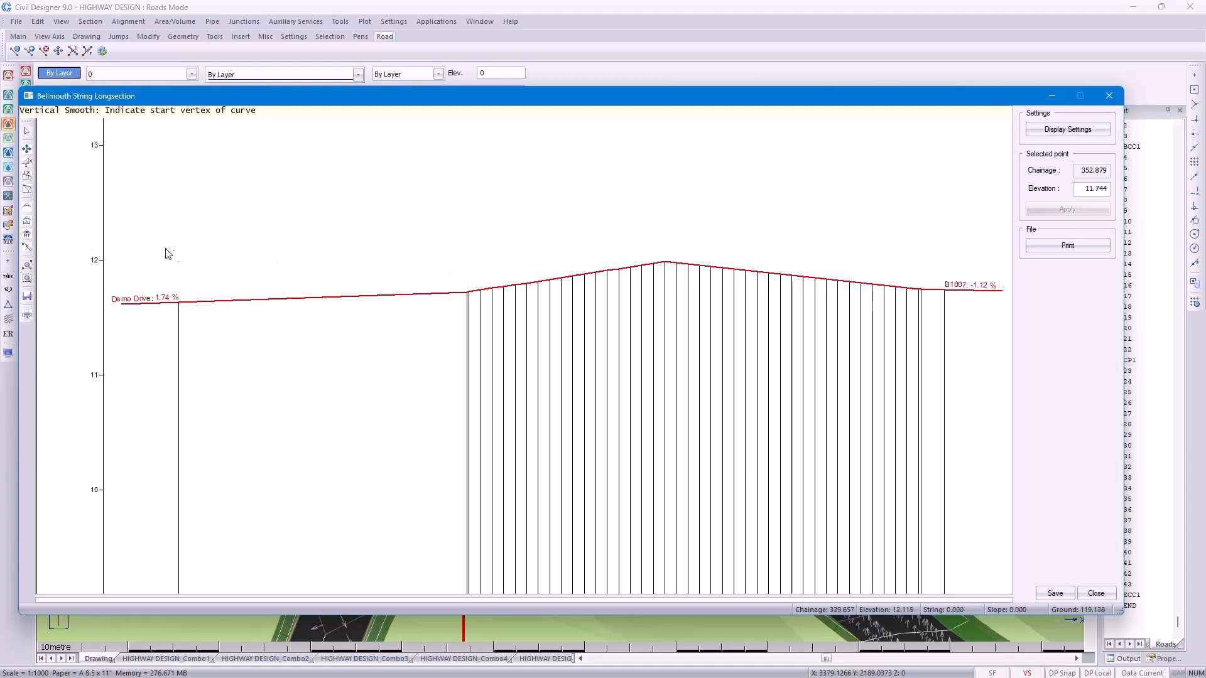
click(491, 289)
click(871, 289)
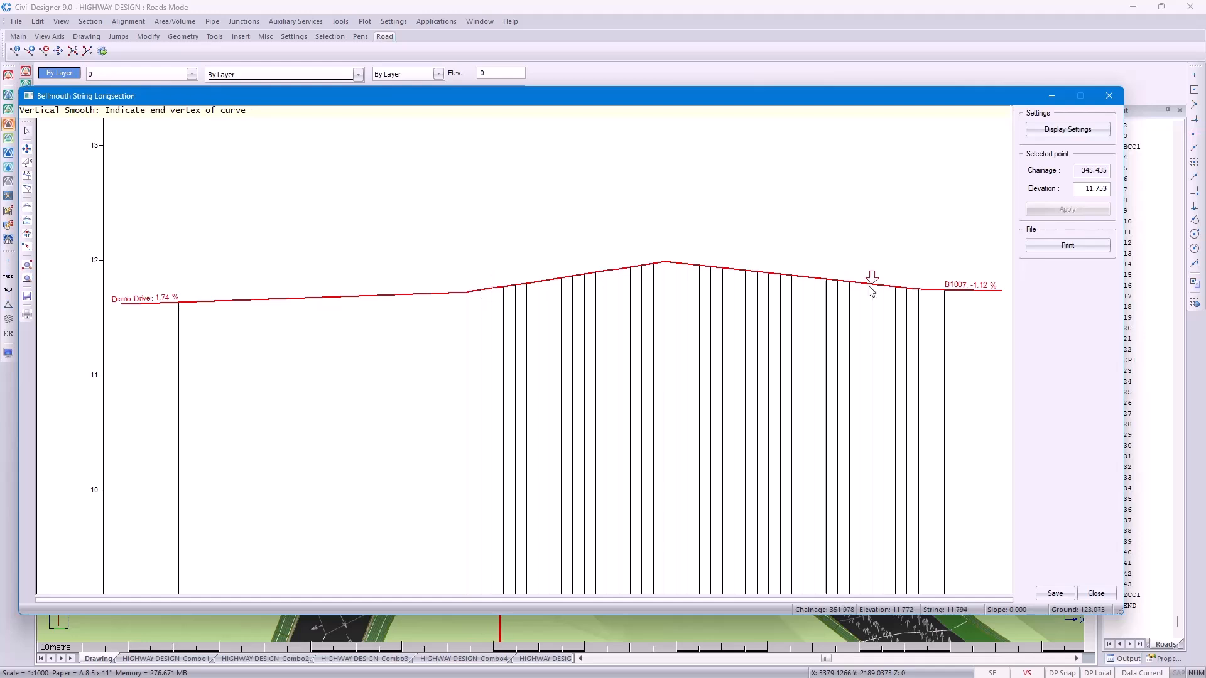
click(667, 268)
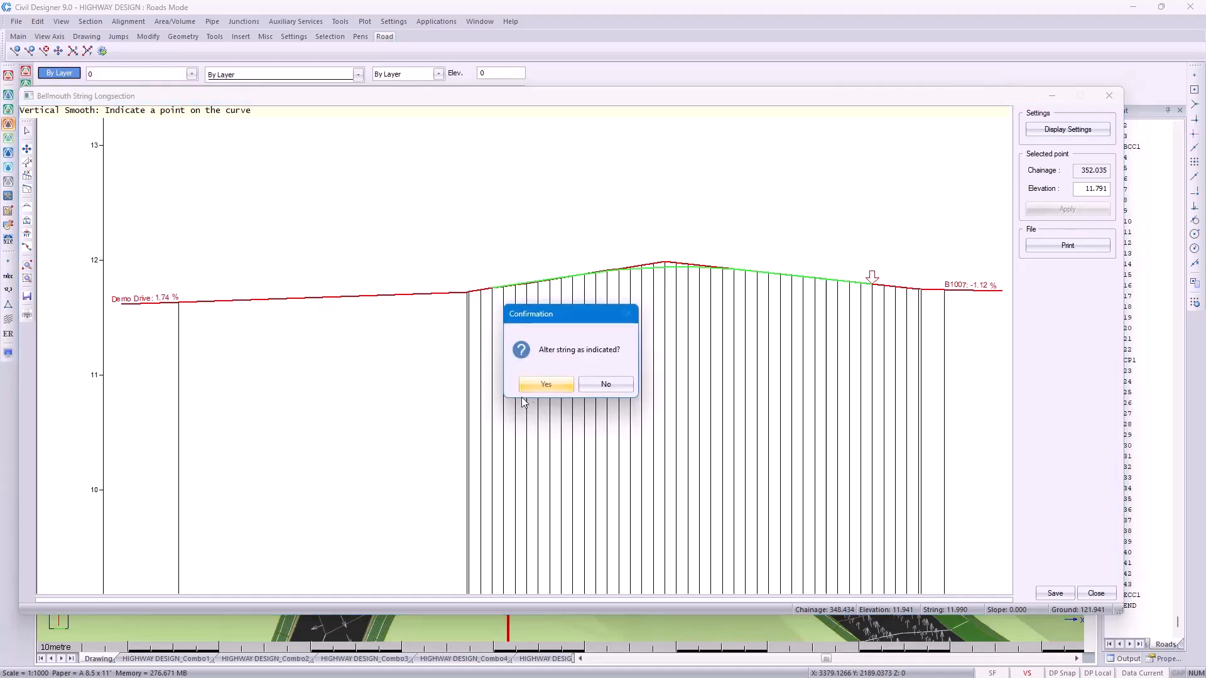
click(555, 385)
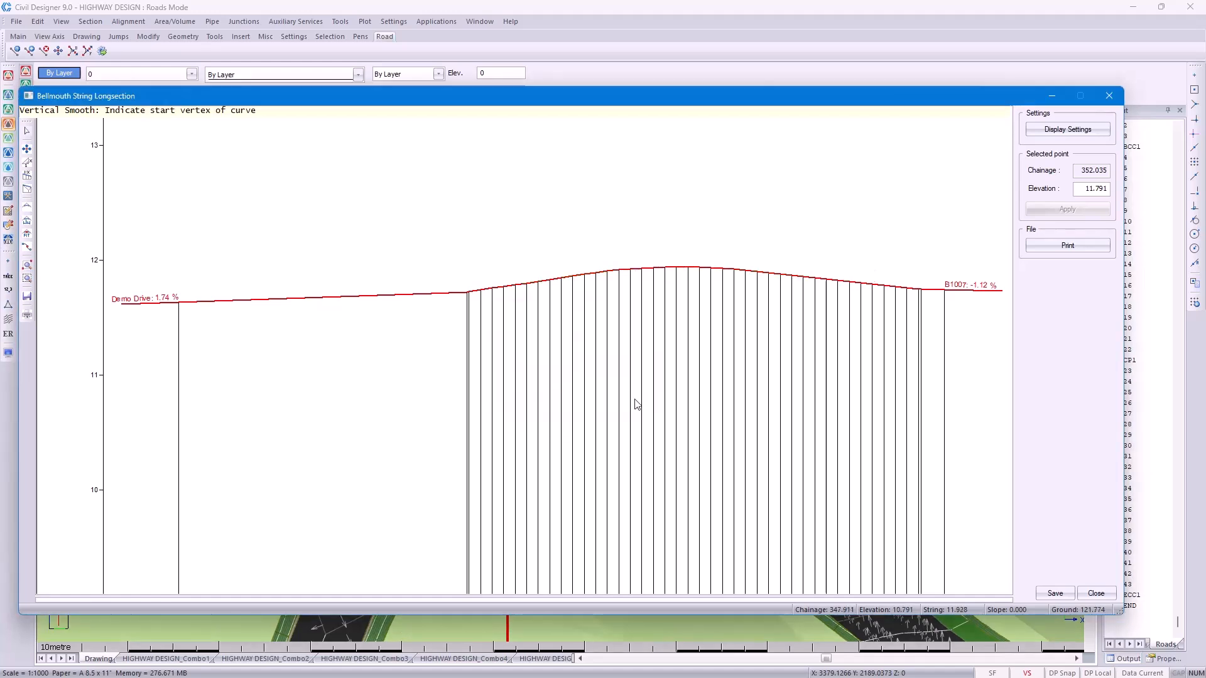
Close the bellmouth string longsection without saving the string changes, and quit the string selection in the plan
click(1099, 593)
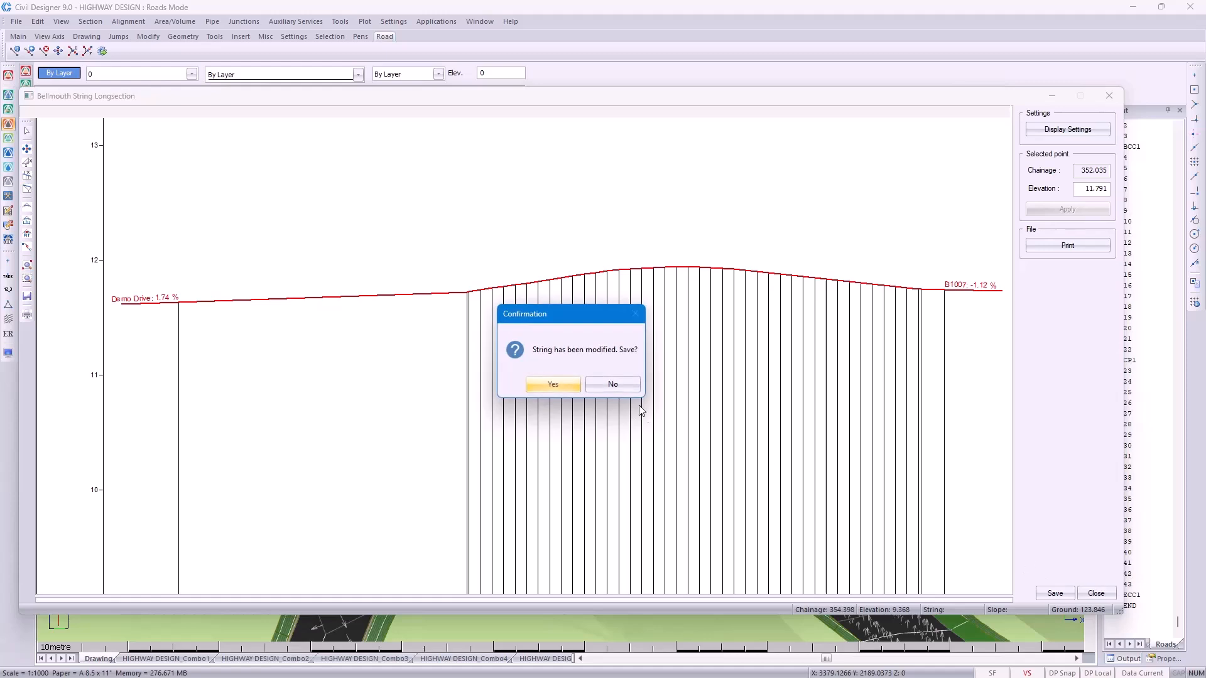
click(610, 386)
right_click(522, 358)
click(538, 368)
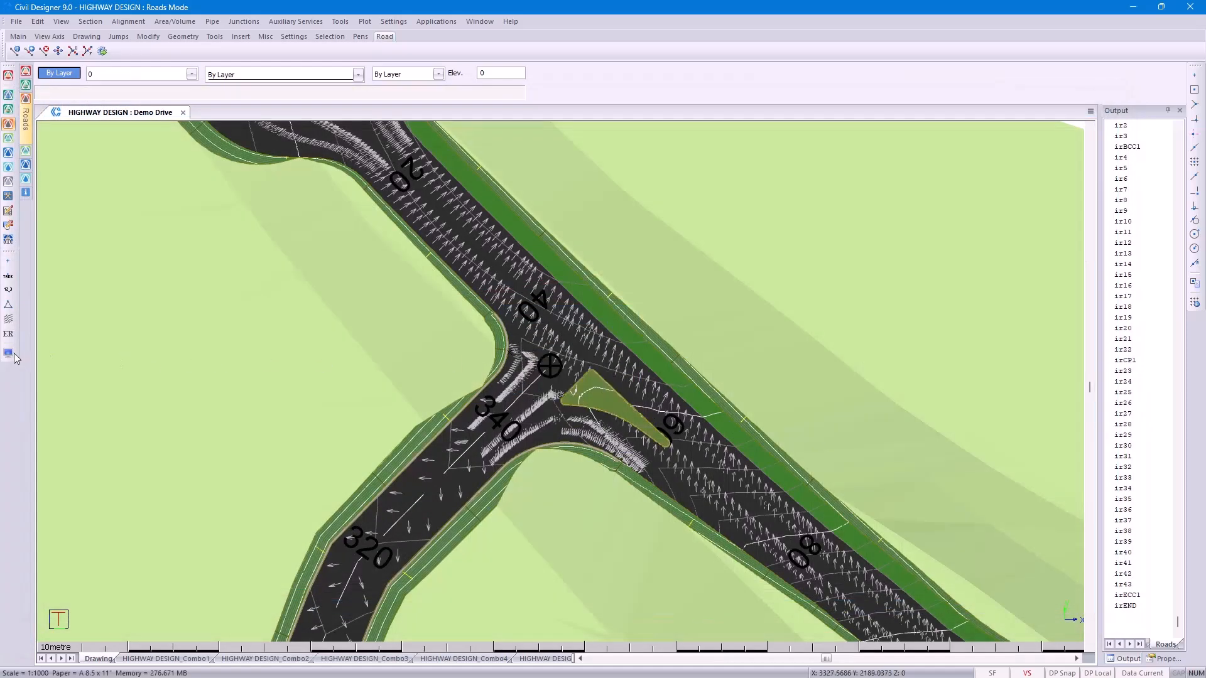
Turn off the display of road contours and slope arrows, and apply the display settings
click(8, 352)
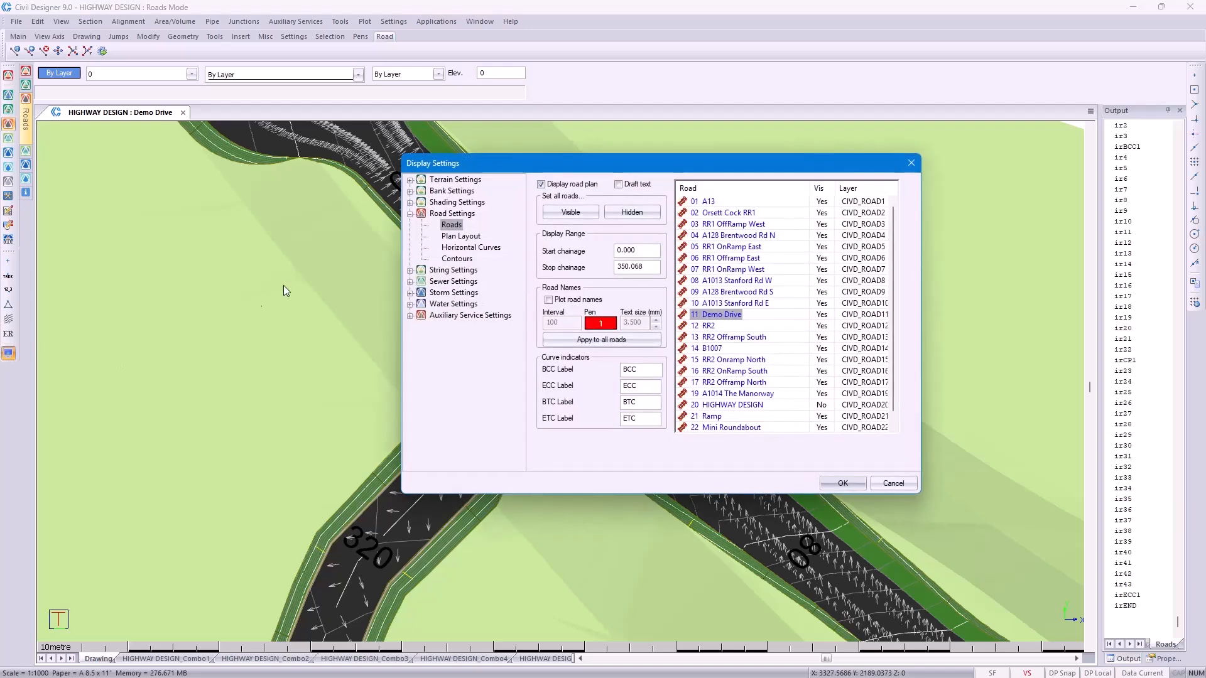
click(457, 257)
click(554, 197)
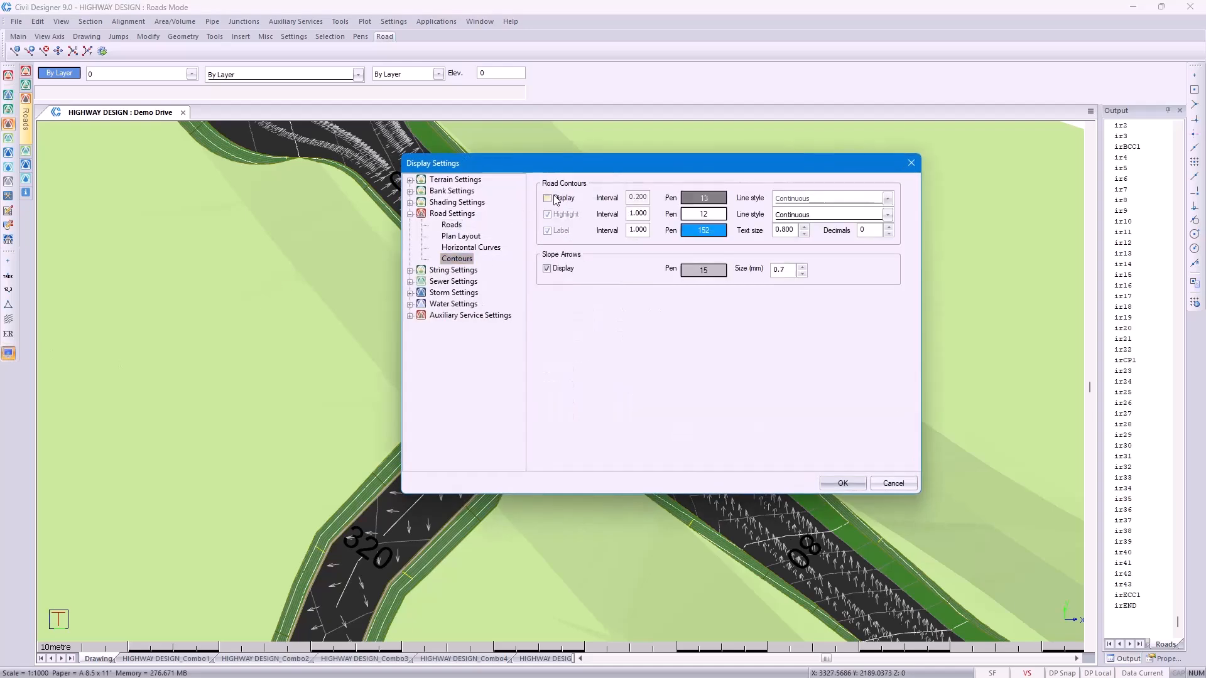
click(547, 269)
click(839, 482)
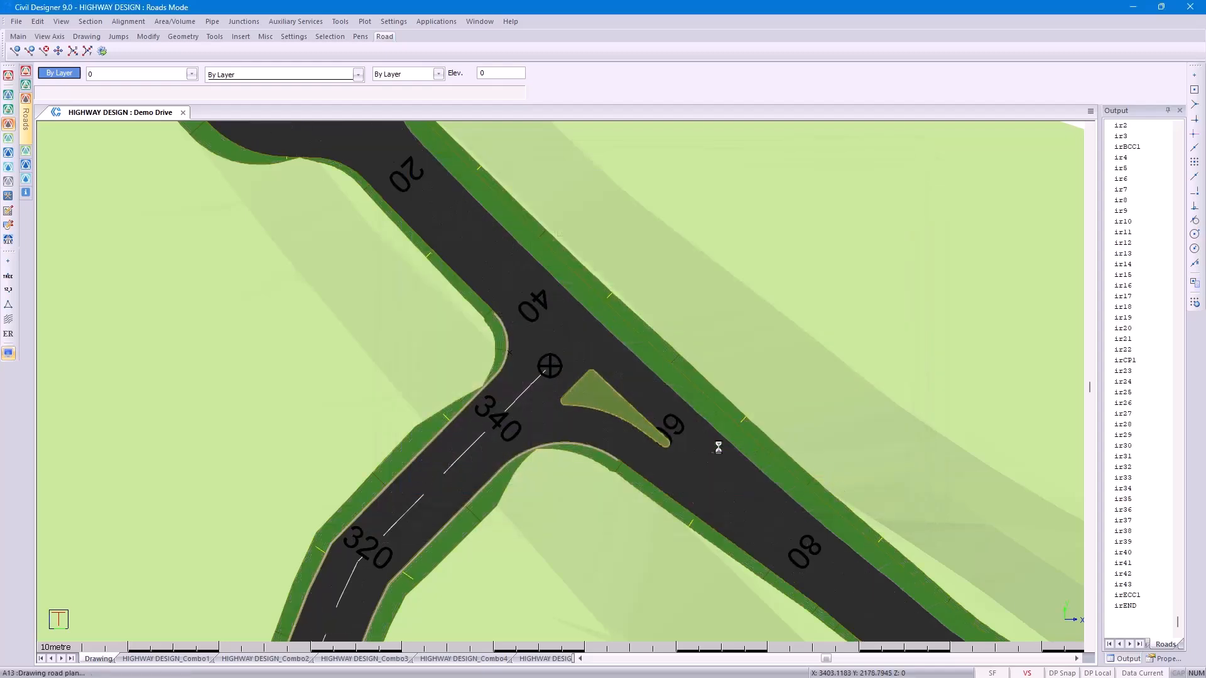
scroll(691, 425, down, 1)
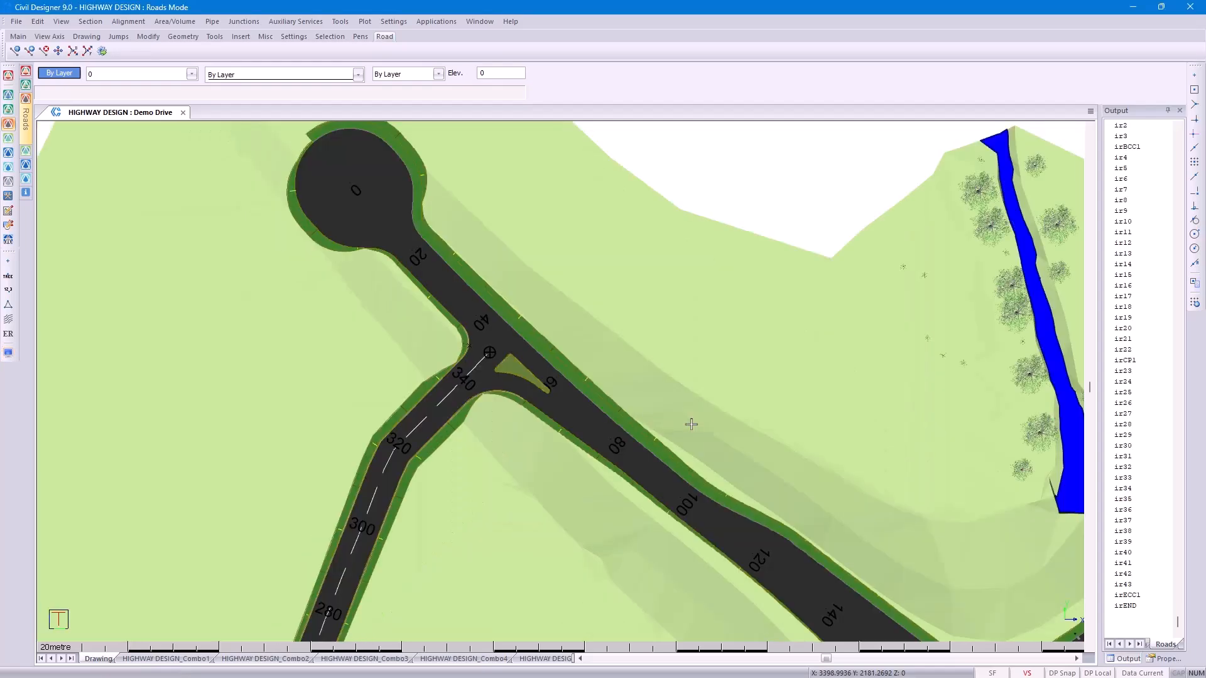
Start generating a plot using the Plan Junction.sh9 sheet file at size A0, and continue to the plan setup
click(365, 21)
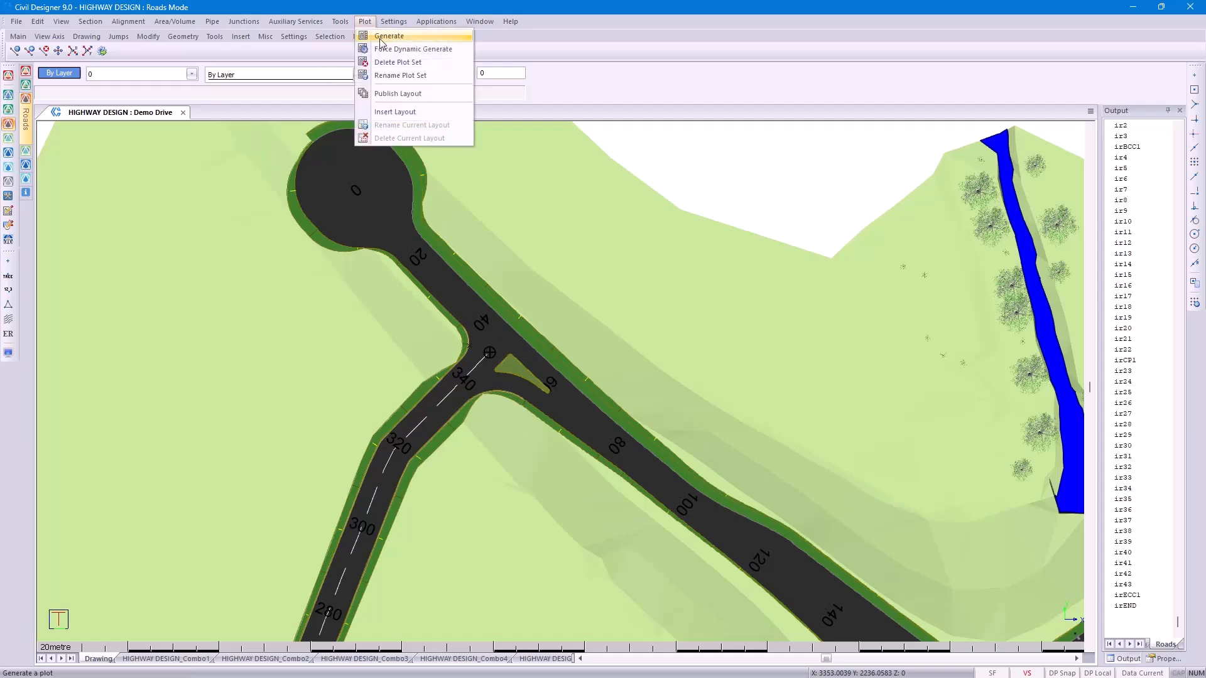
click(389, 30)
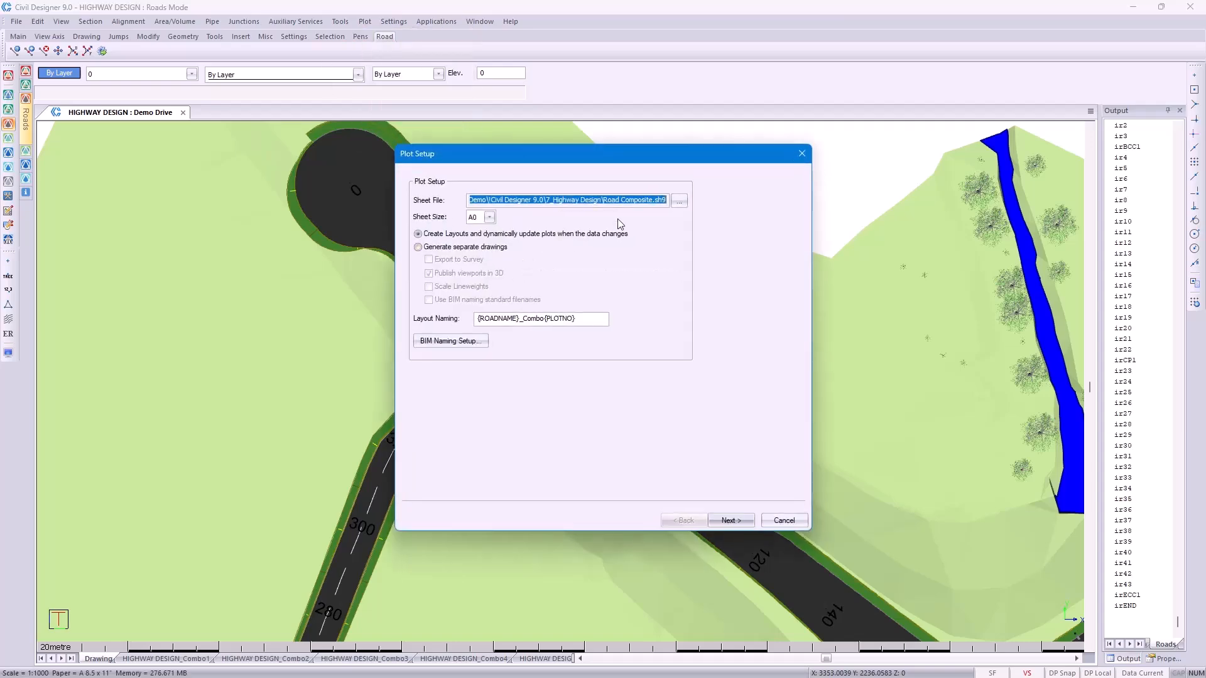
click(679, 201)
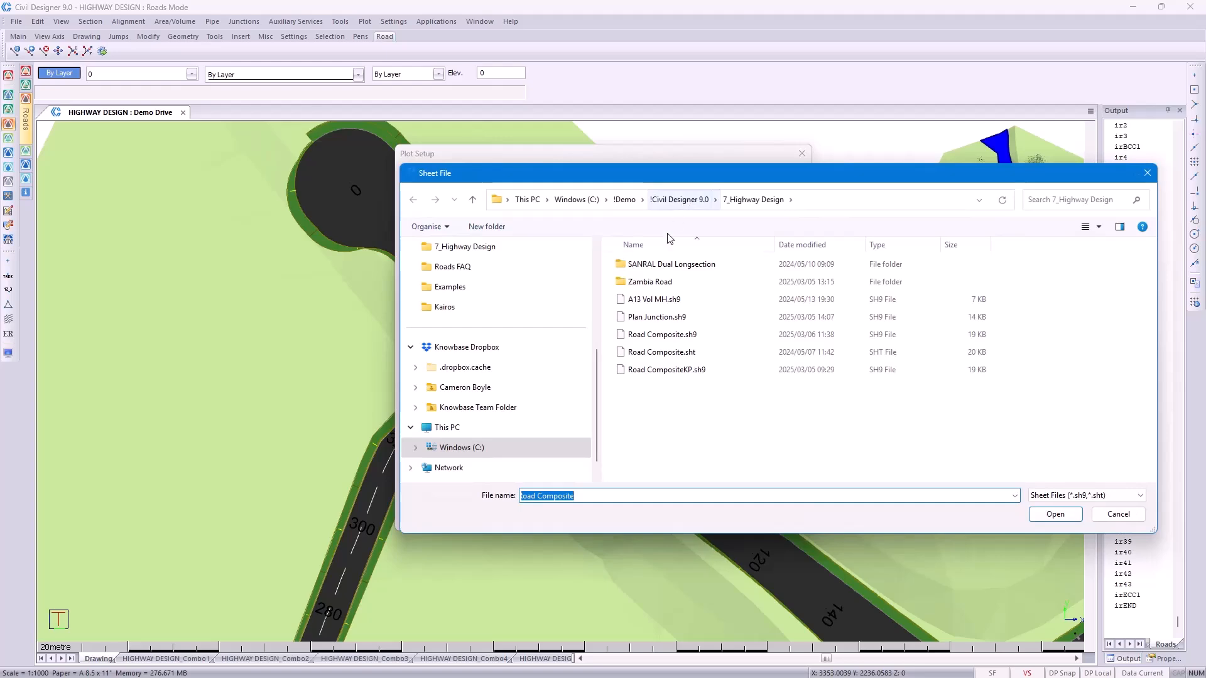
double_click(658, 317)
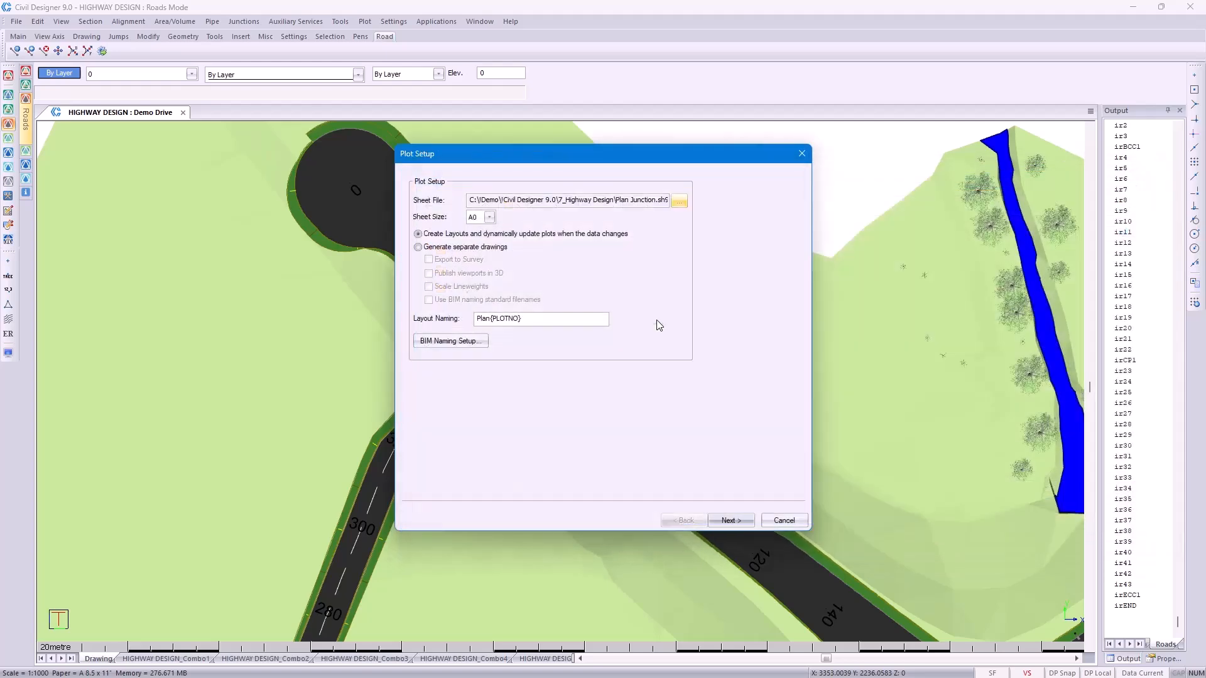
click(490, 217)
click(495, 218)
click(727, 521)
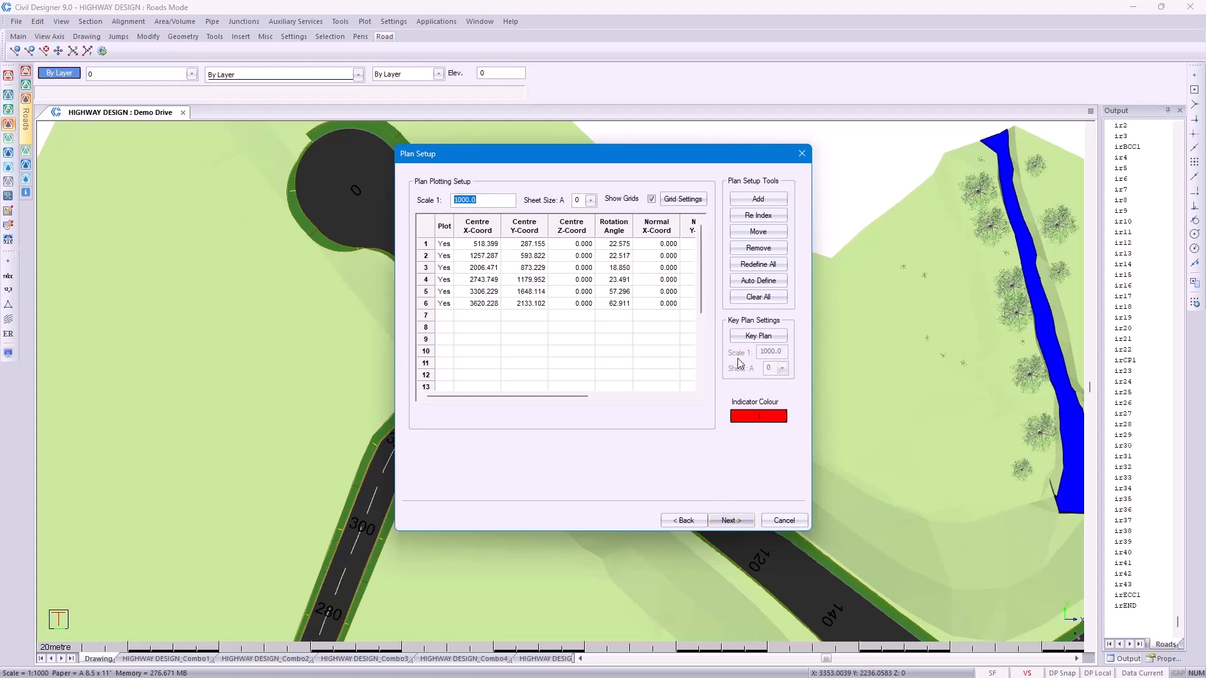
Clear all existing plot positions from the plan setup and set the plotting scale to 1:50
click(752, 301)
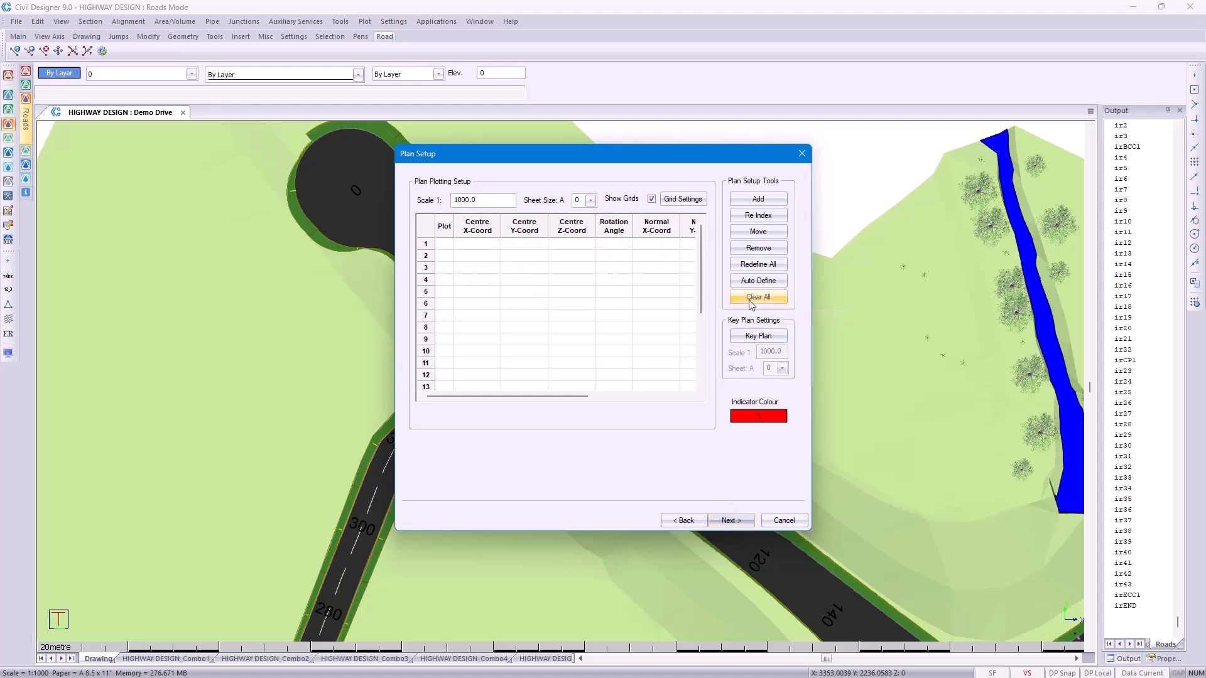
drag(493, 201, 419, 191)
text(50)
Add one plot frame over the Demo Drive and B1007 junction and its divider island, without adjusting the rotation
click(763, 201)
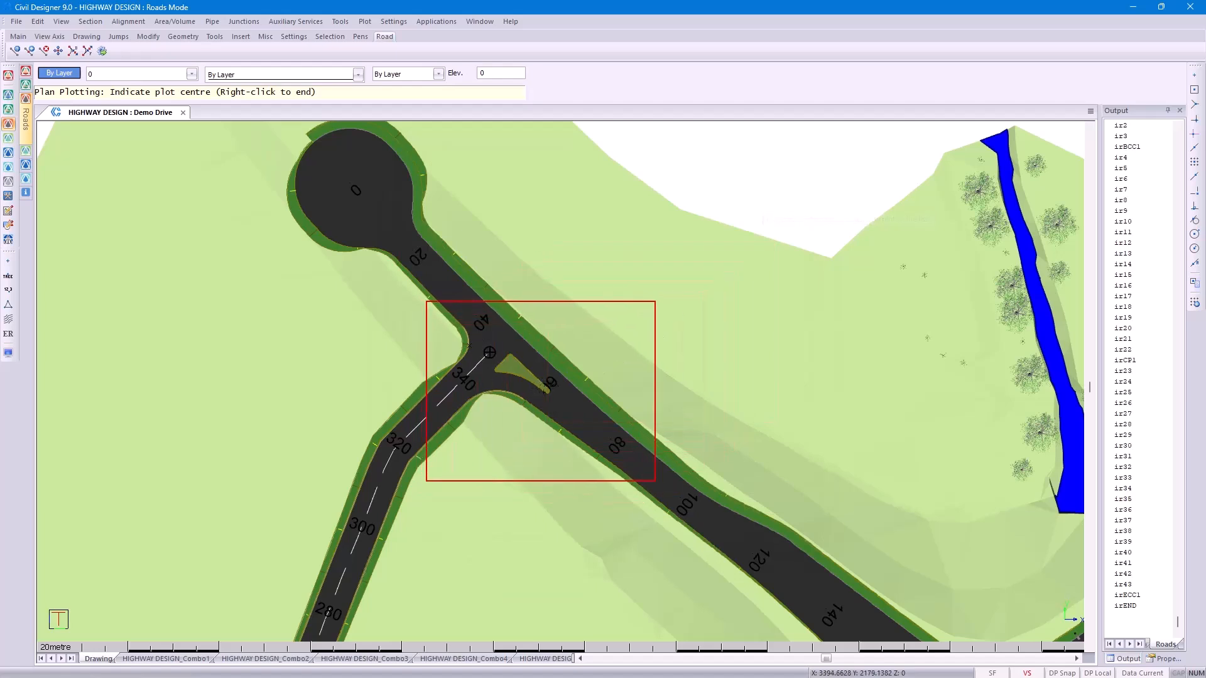
click(489, 352)
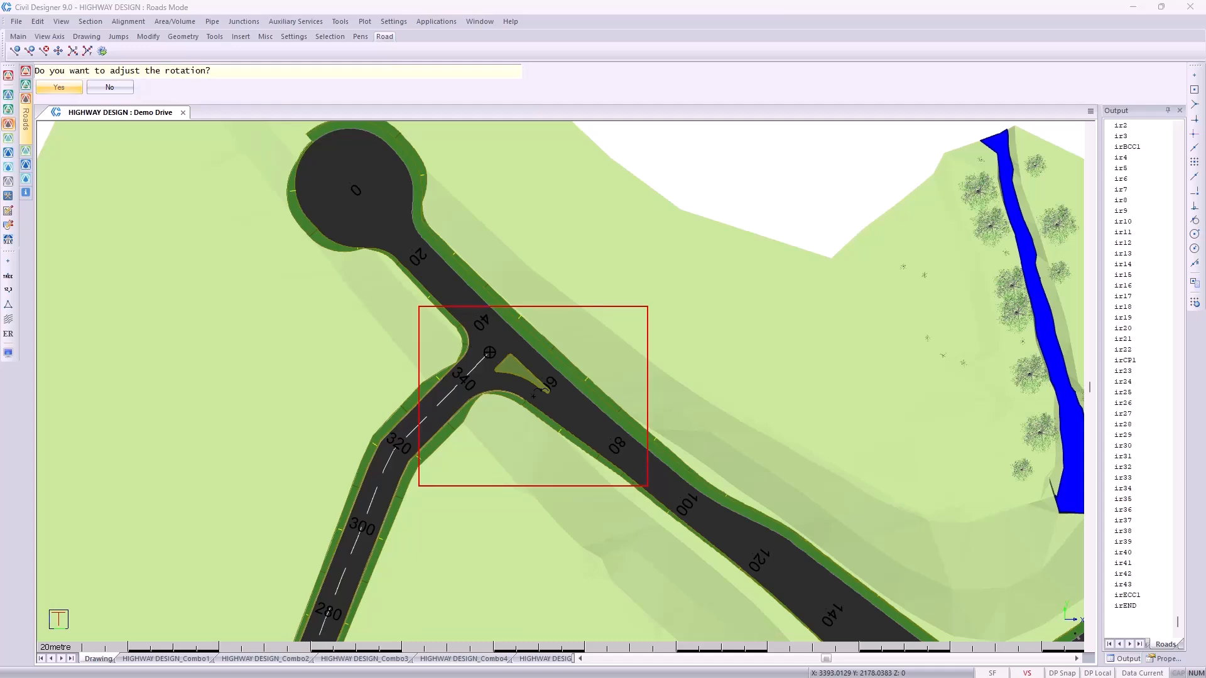
click(110, 87)
right_click(478, 229)
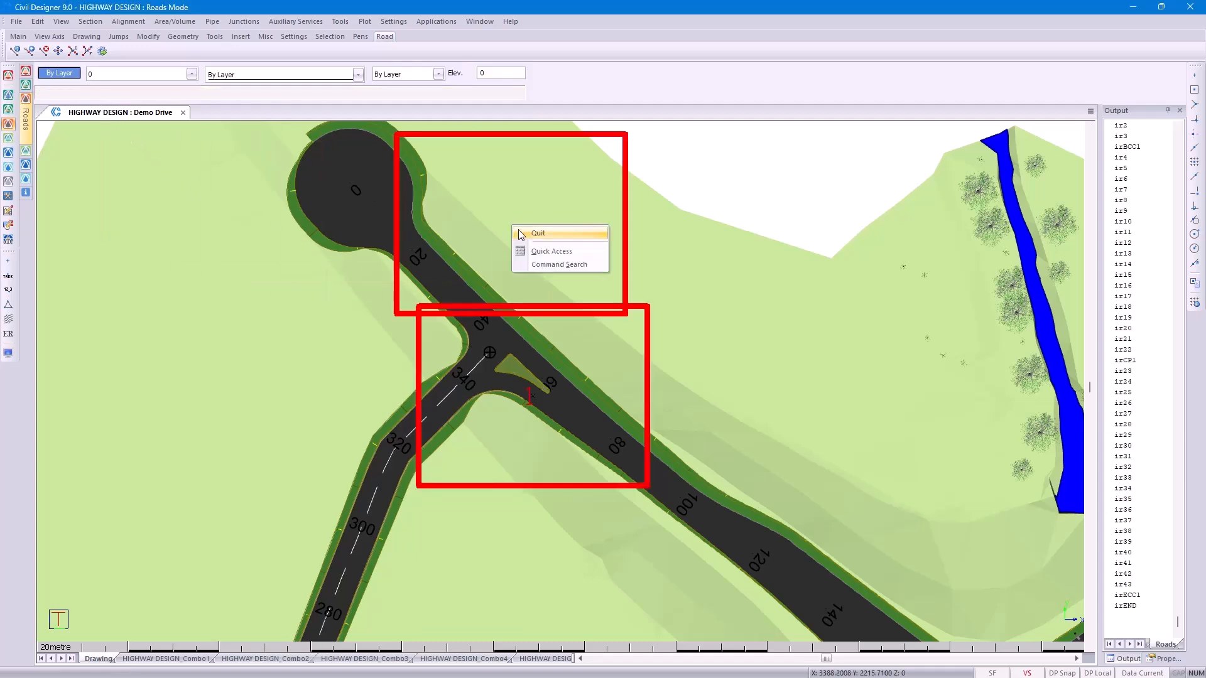
click(519, 237)
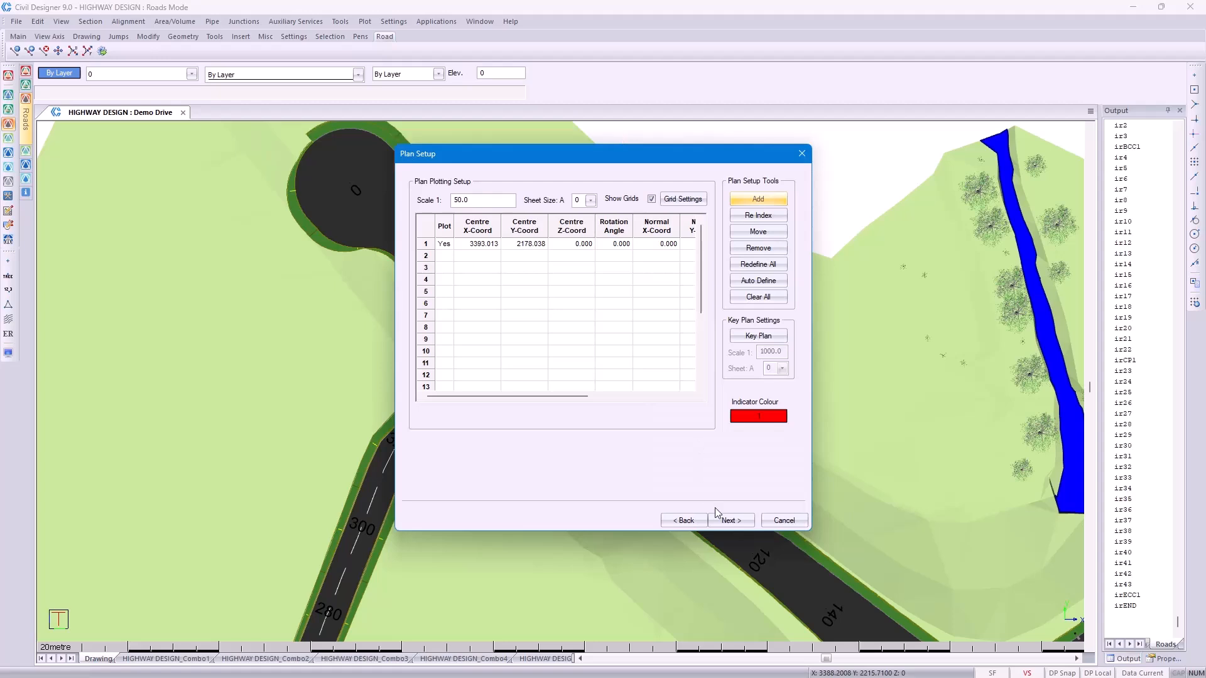
Include the Road Junctions and Islands + Addon Strings lists in the plan, and generate the junction layout
click(731, 521)
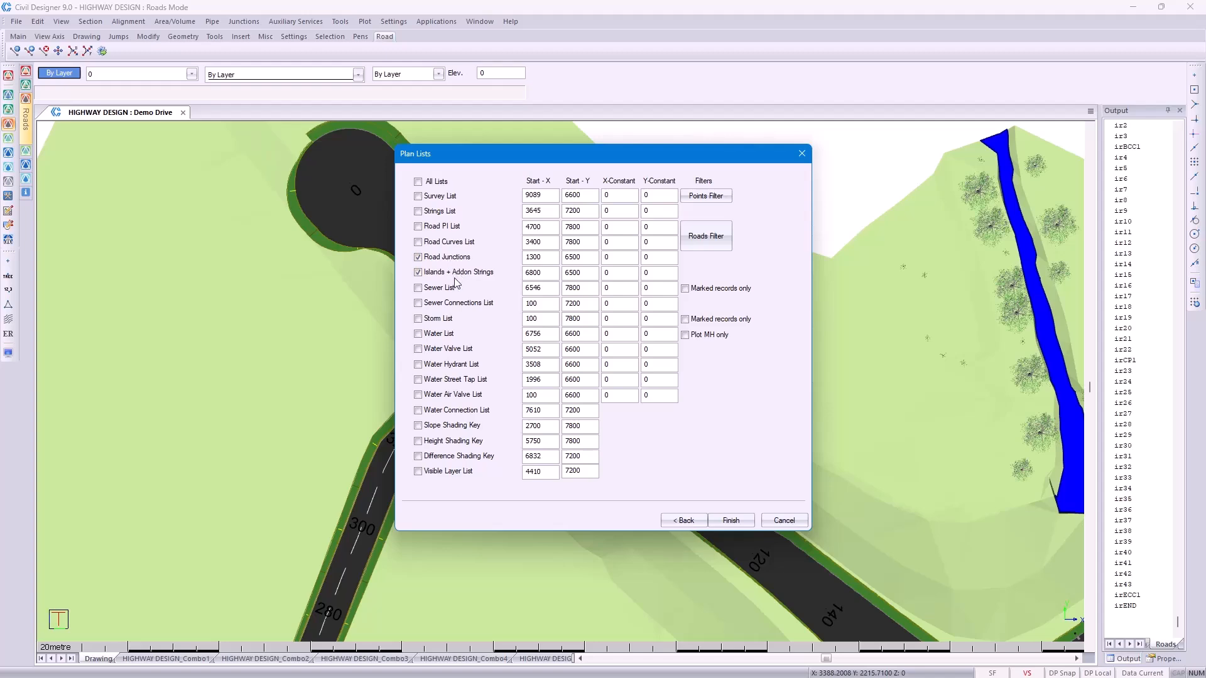
click(745, 522)
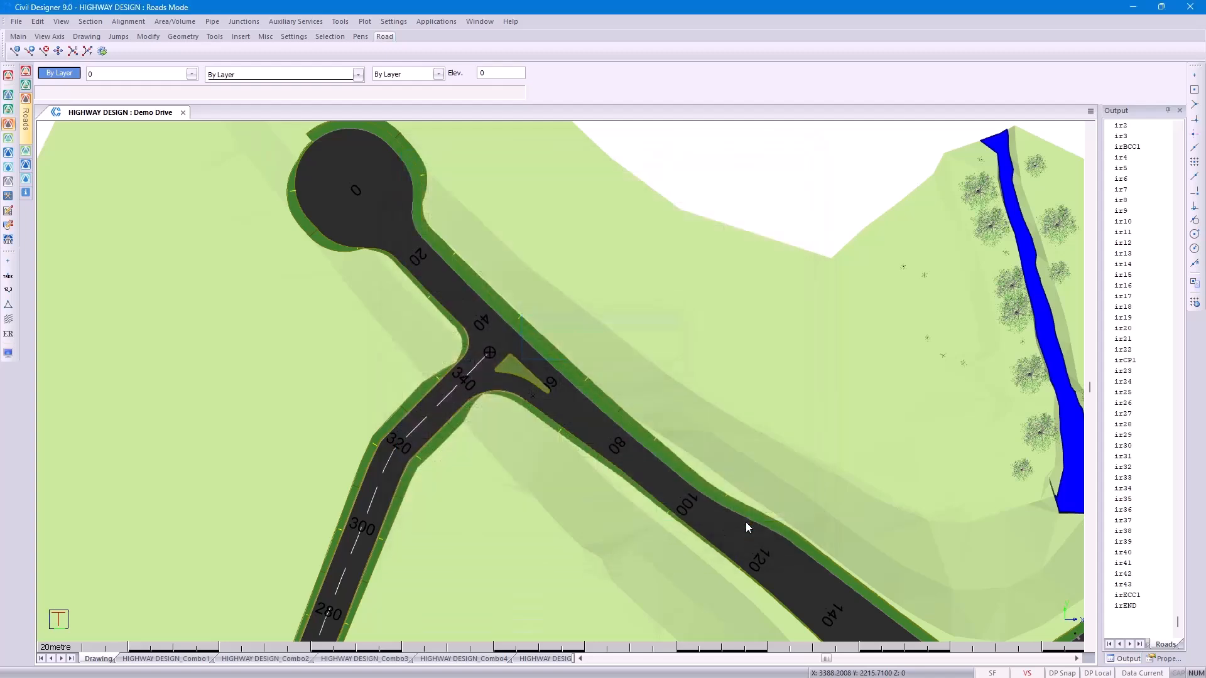
click(870, 454)
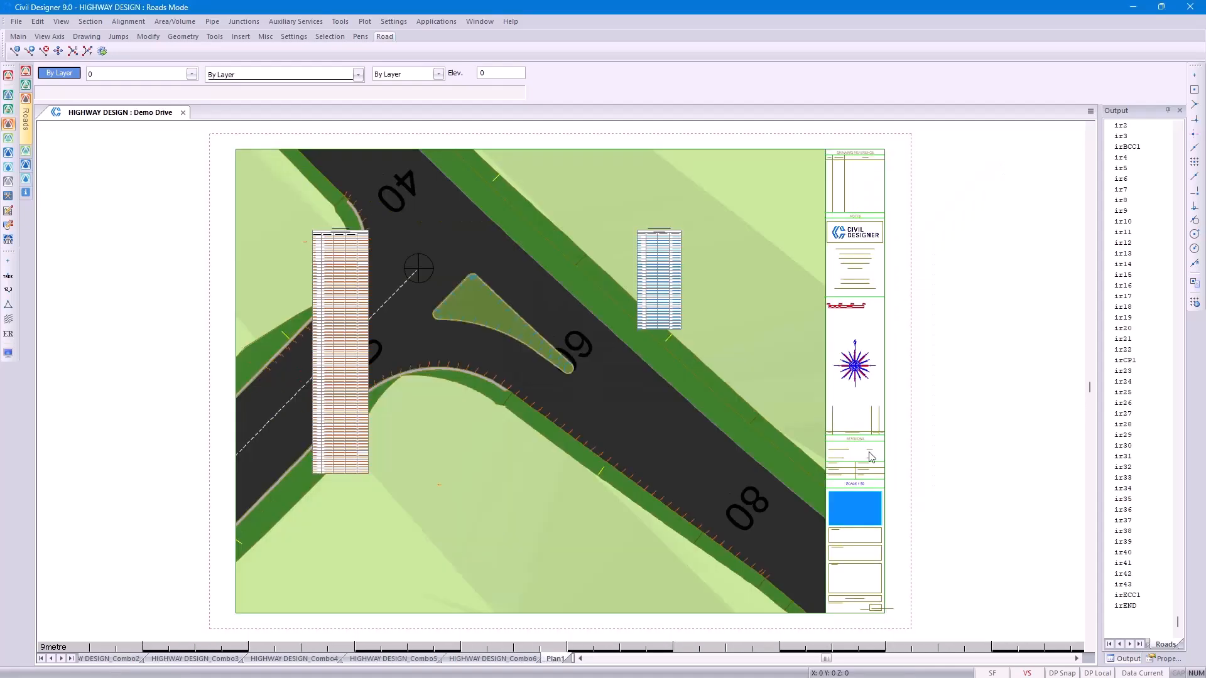
Move the Road Addon Strings table closer to the divider island, and check its coordinates against the island's point labels
scroll(568, 322, up, 3)
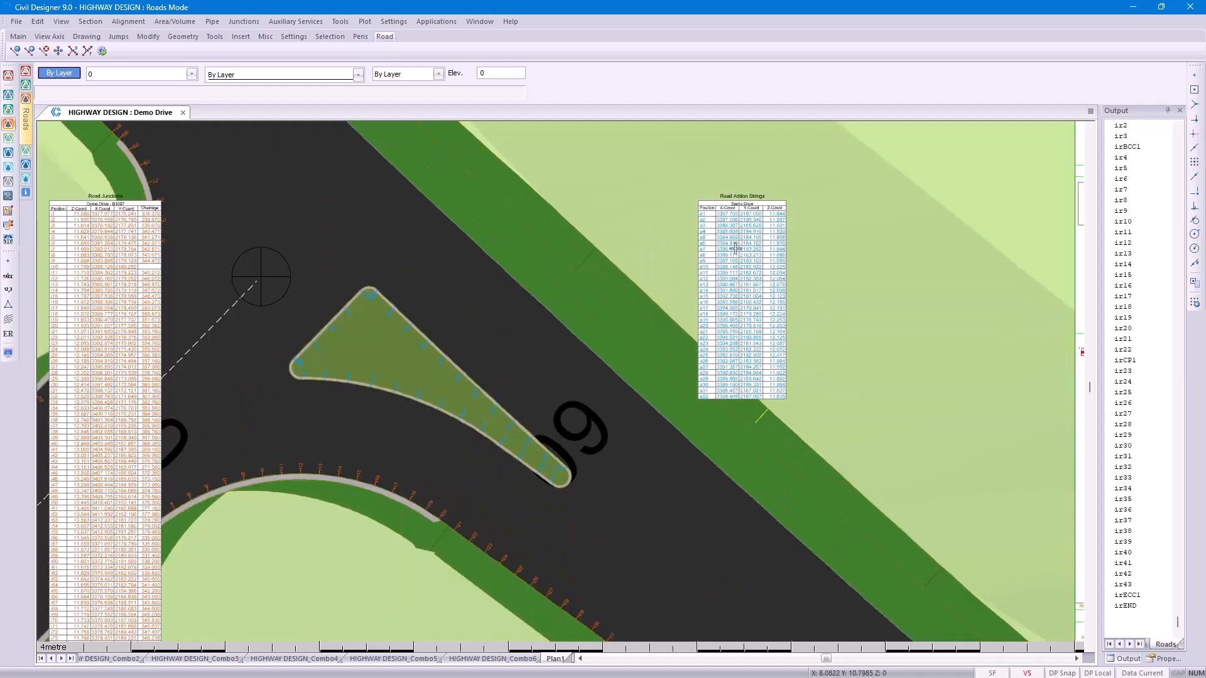
click(734, 284)
drag(734, 284, 577, 285)
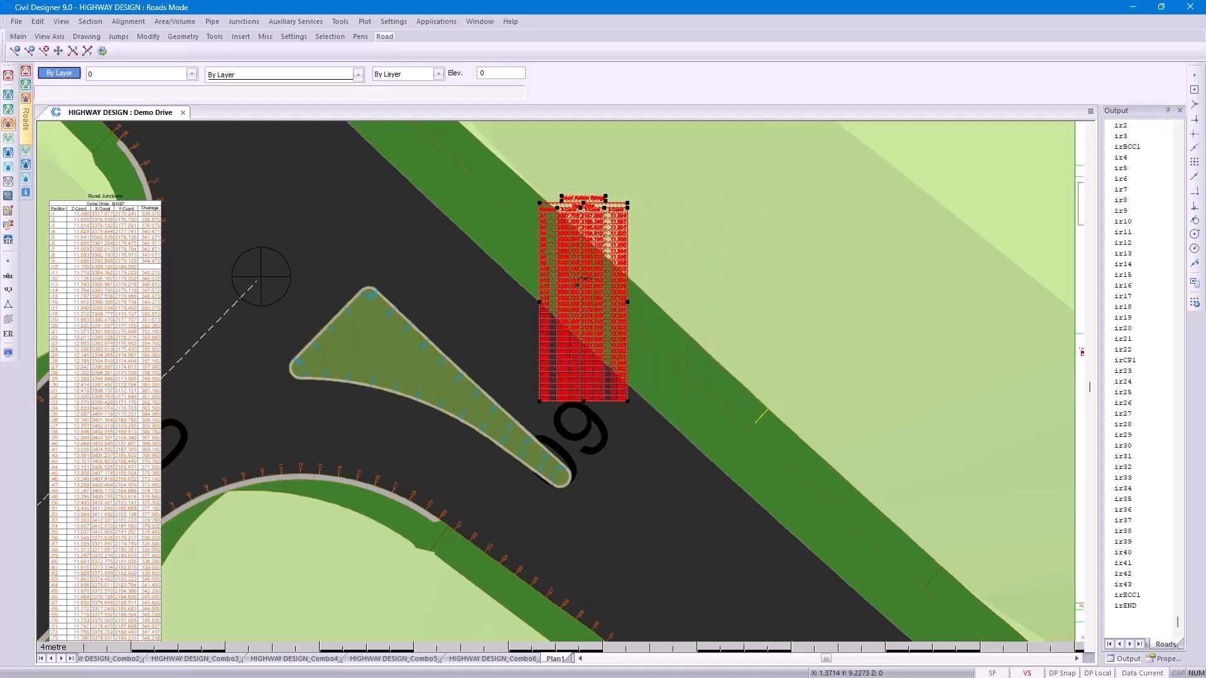
key(Escape)
scroll(493, 438, up, 2)
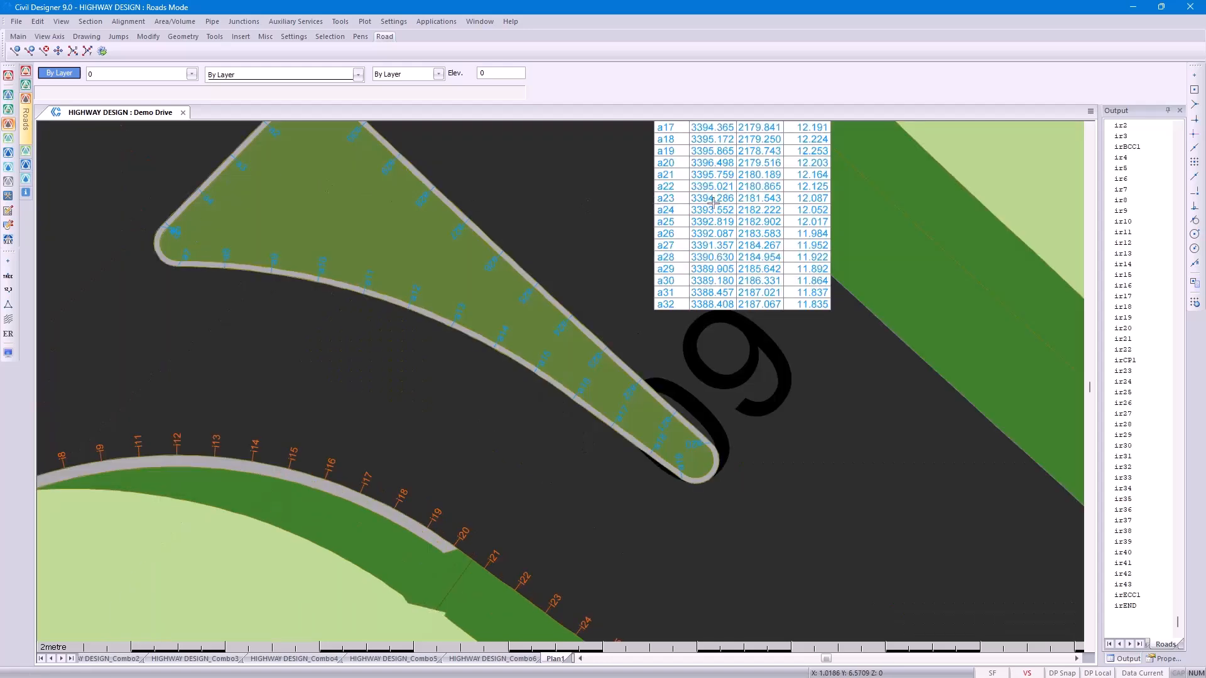
scroll(714, 203, down, 2)
scroll(566, 294, up, 2)
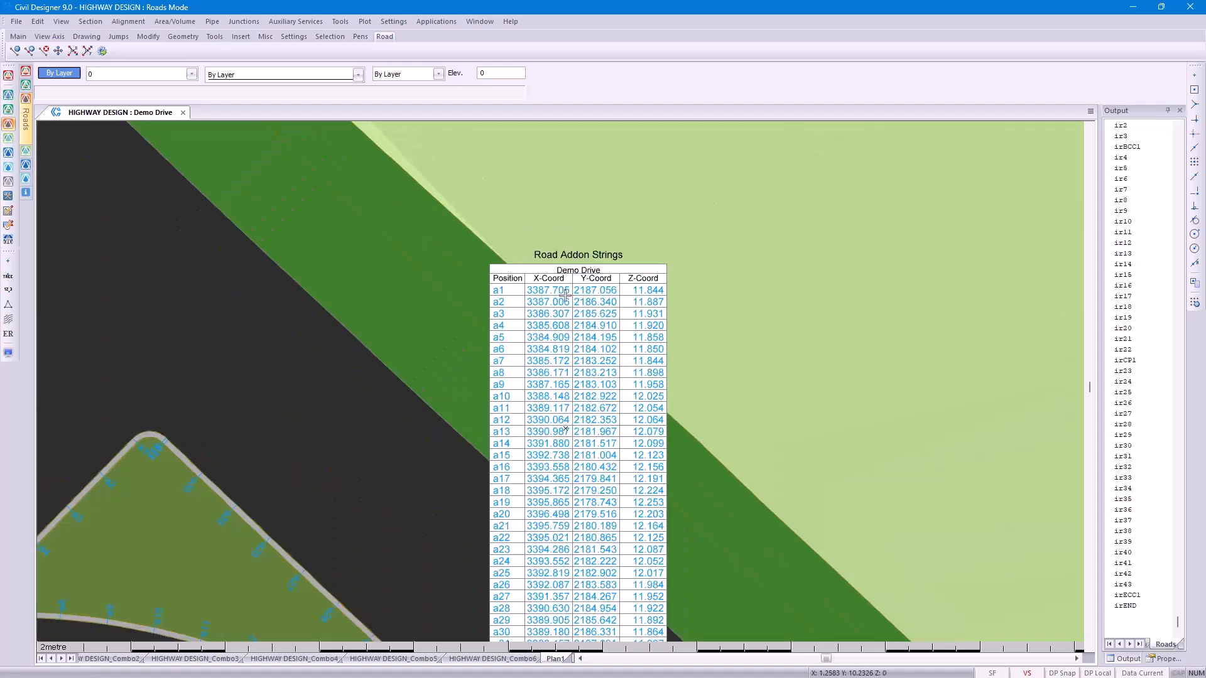
middle_click(565, 295)
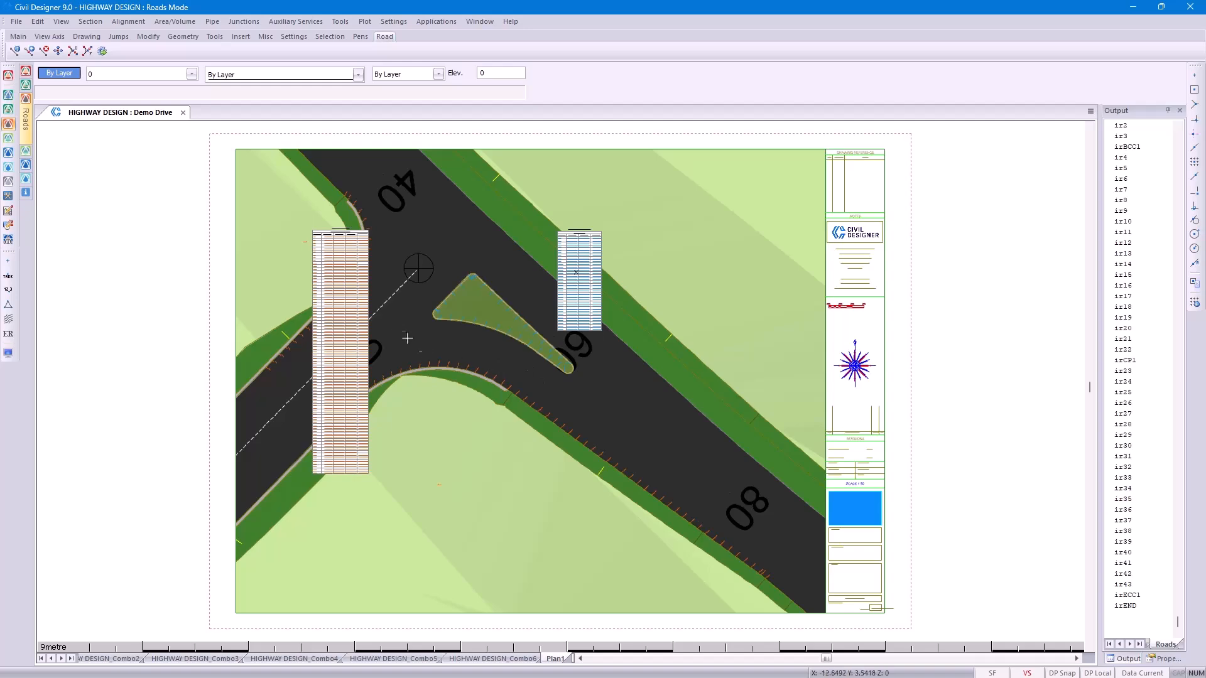
Move the Road Junctions table off Demo Drive to the far side of the Road Addon Strings table, and check its setting-out entries
click(346, 275)
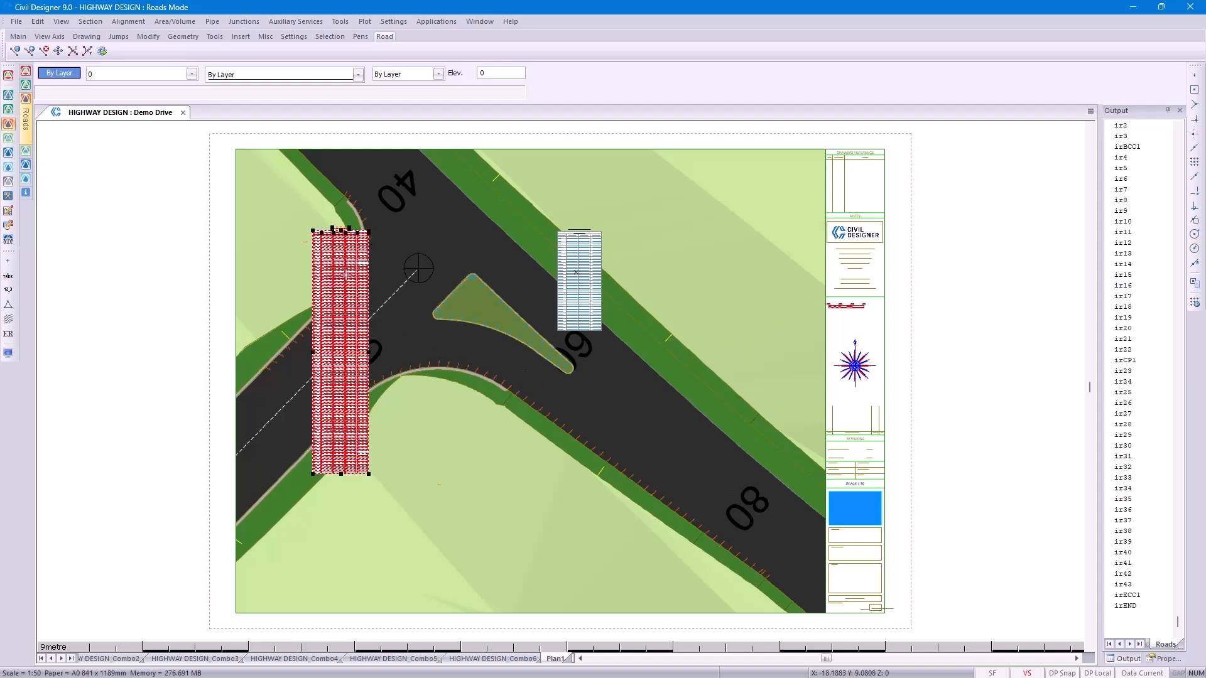
drag(346, 275, 704, 264)
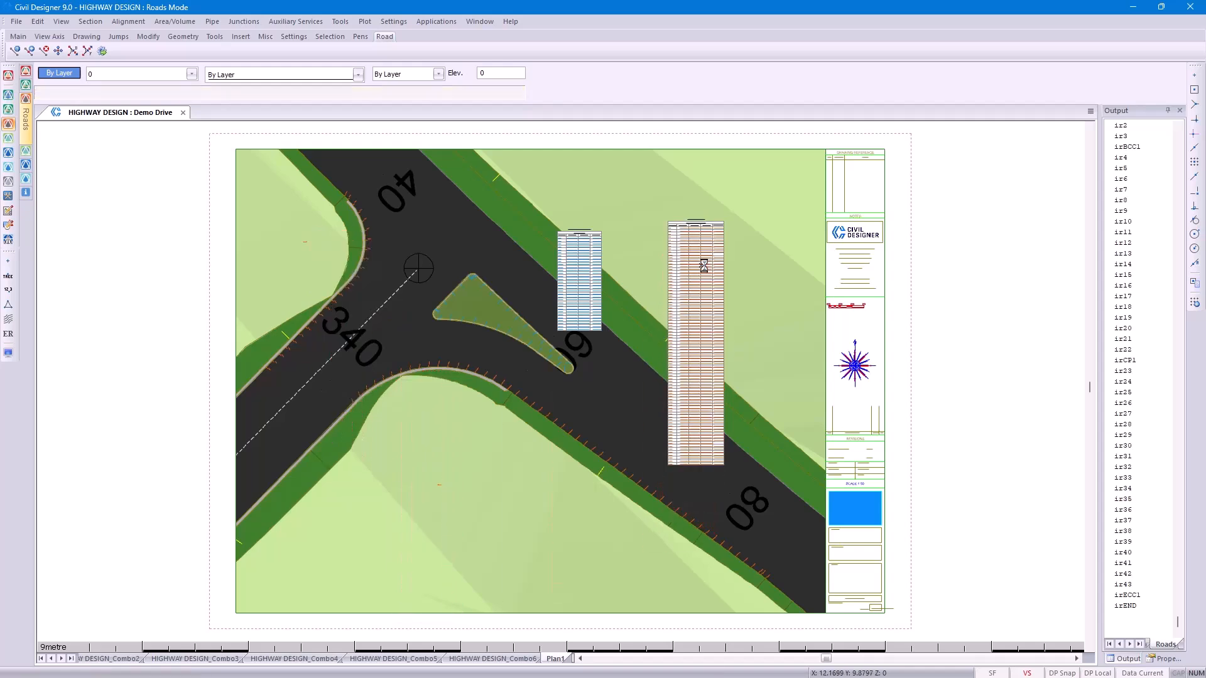
scroll(705, 234, up, 1)
scroll(559, 381, up, 1)
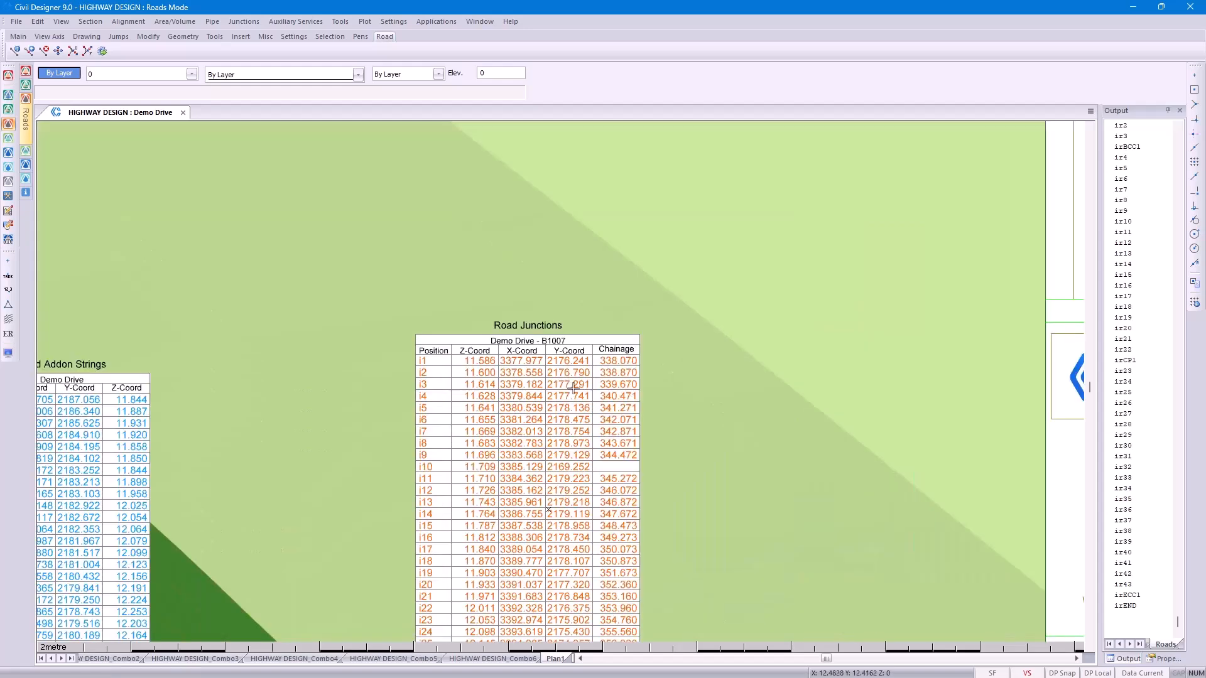
Return from the Plan1 layout to the main drawing, at the chainage 0 end of Demo Drive
scroll(573, 389, down, 2)
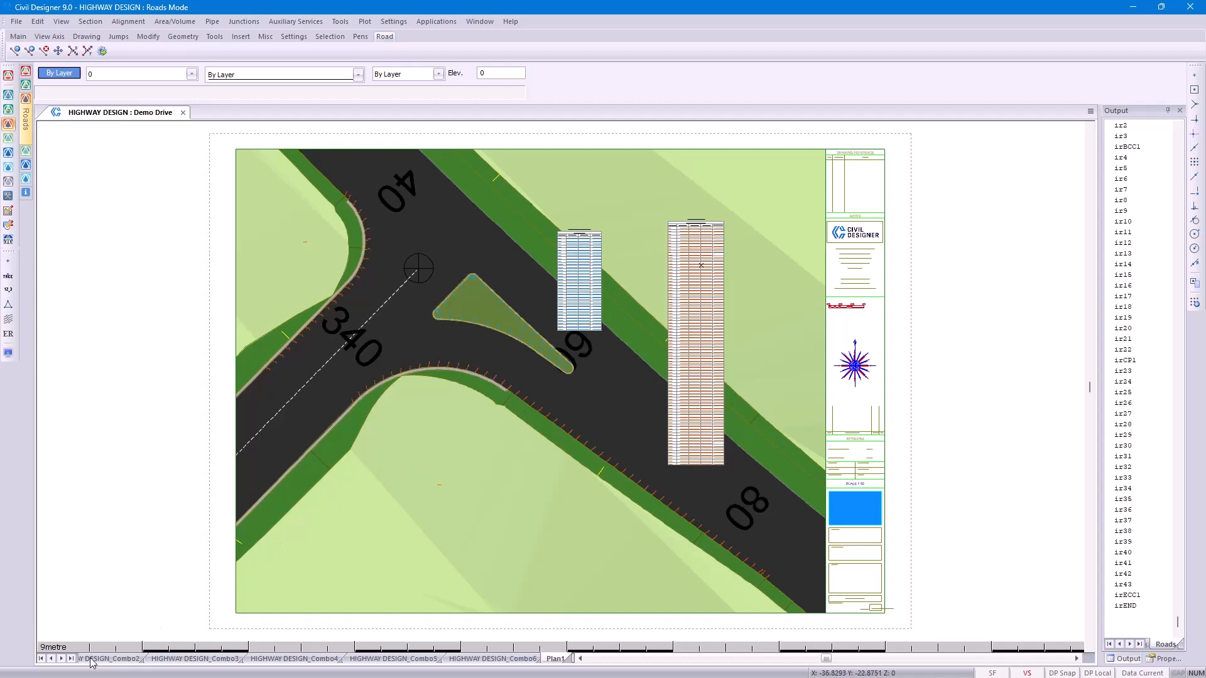
click(42, 658)
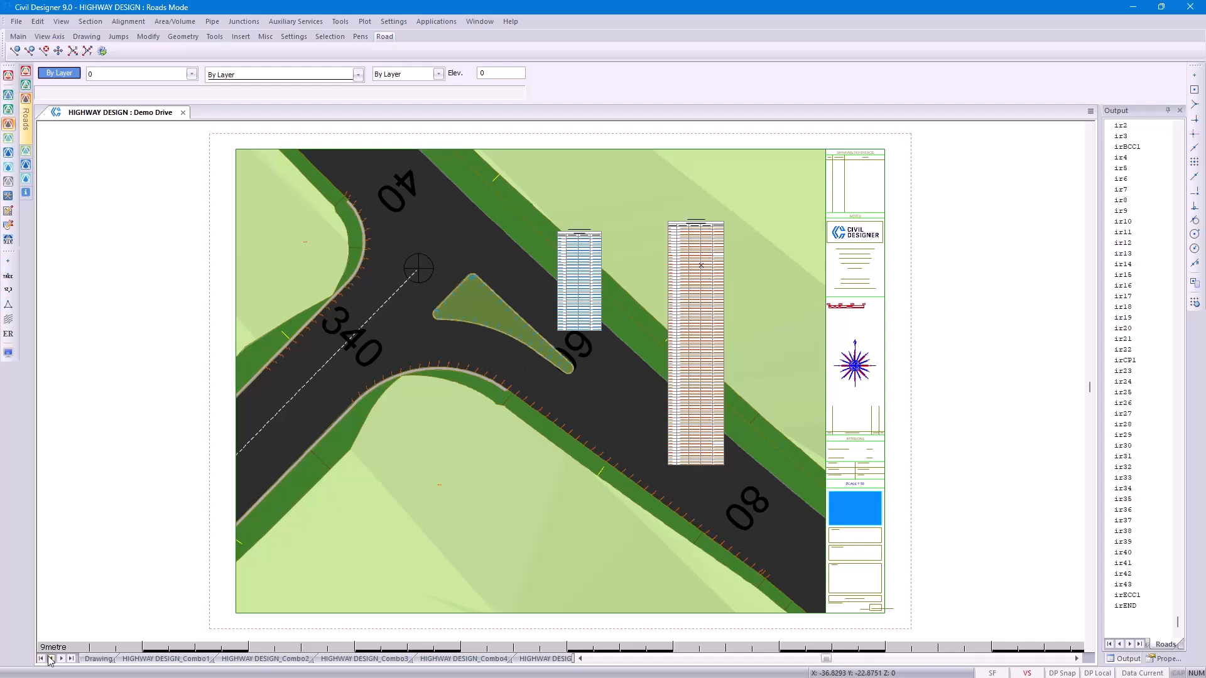
click(90, 659)
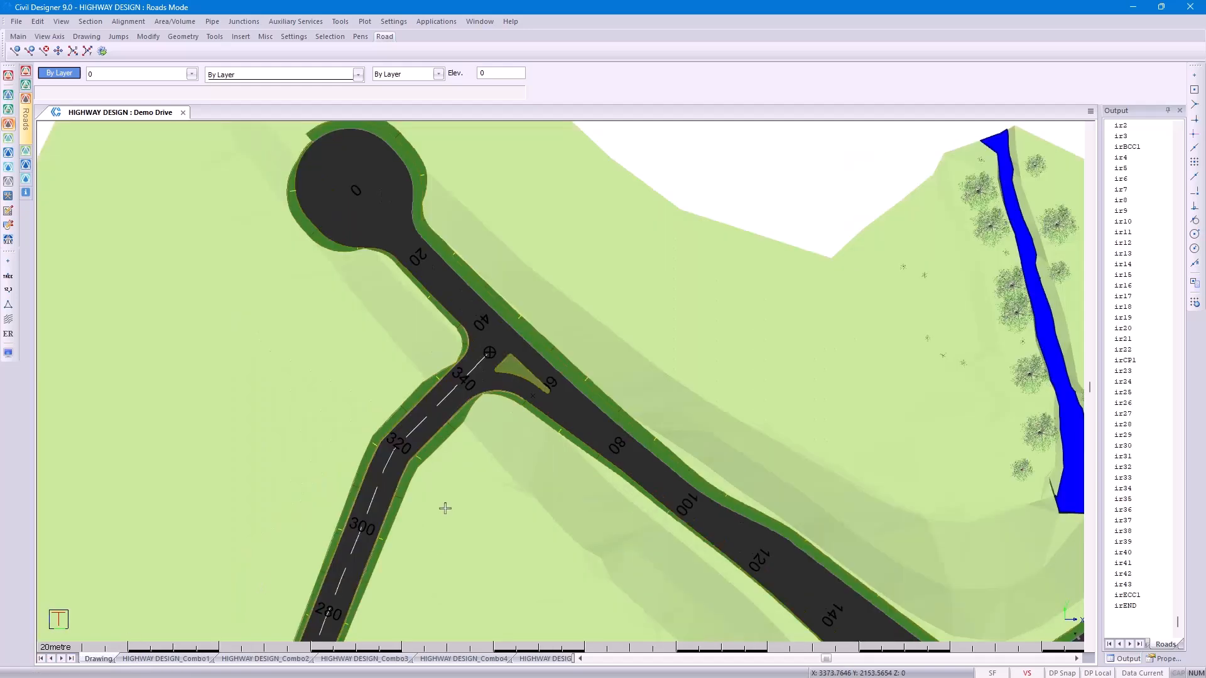
scroll(446, 508, down, 3)
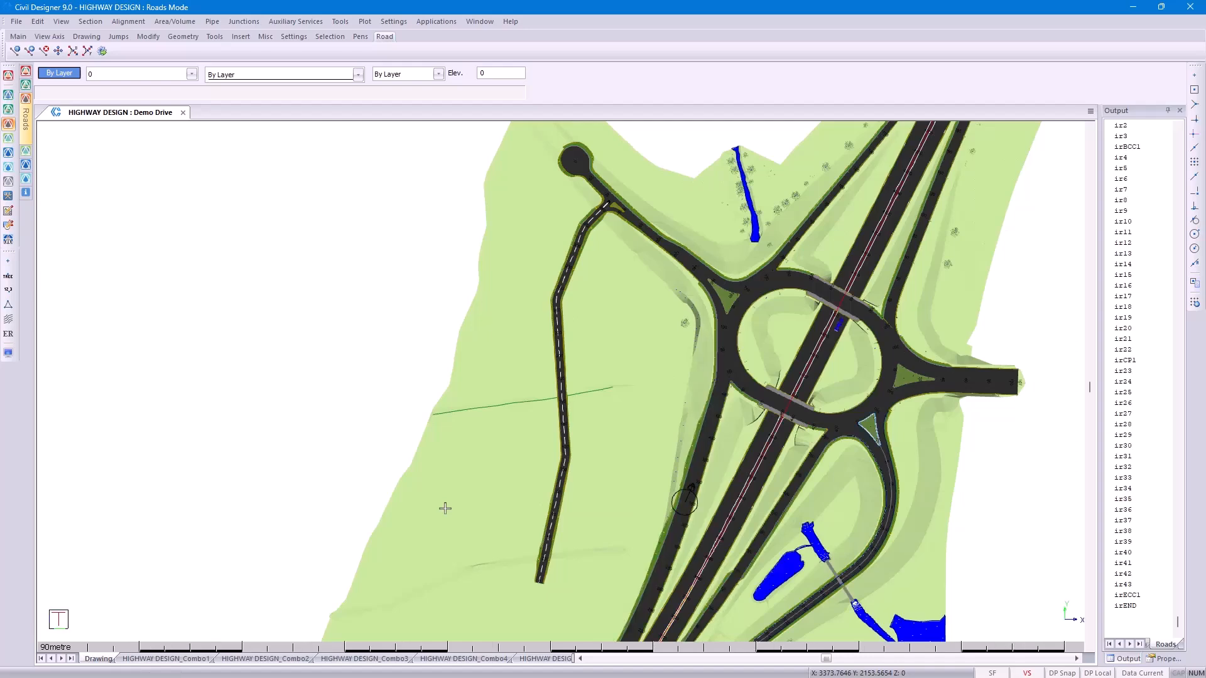
scroll(522, 611, up, 3)
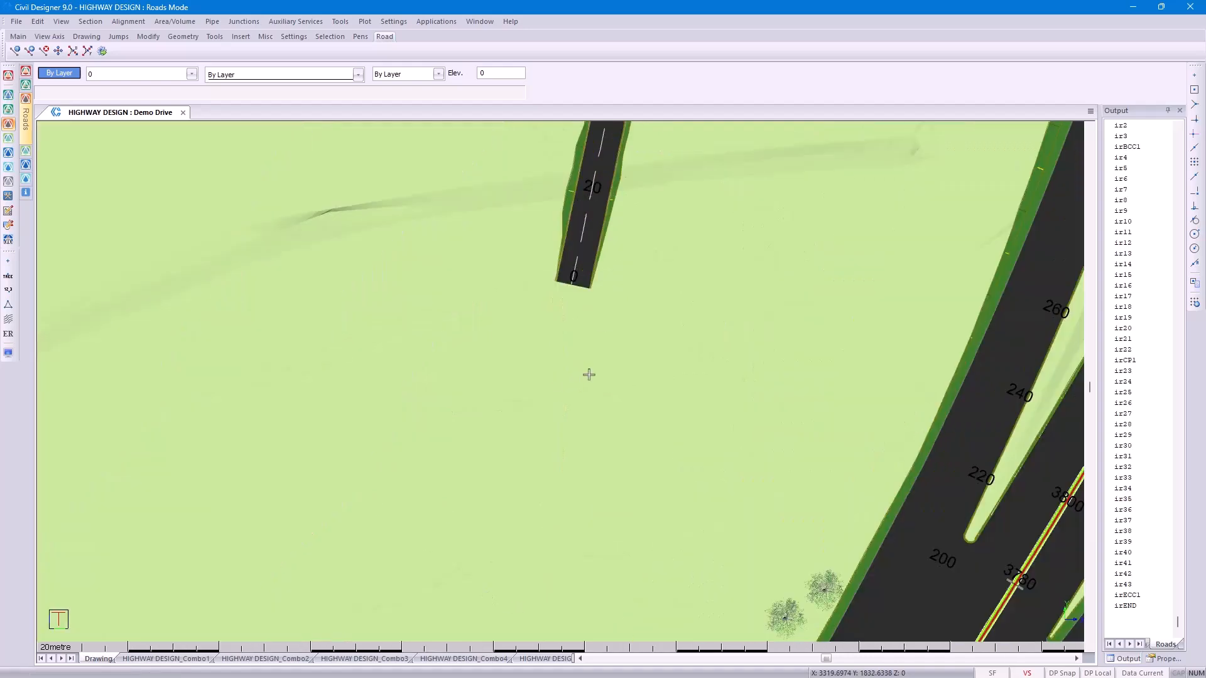
Make the Cul de Sac layer visible in the layer settings
click(166, 77)
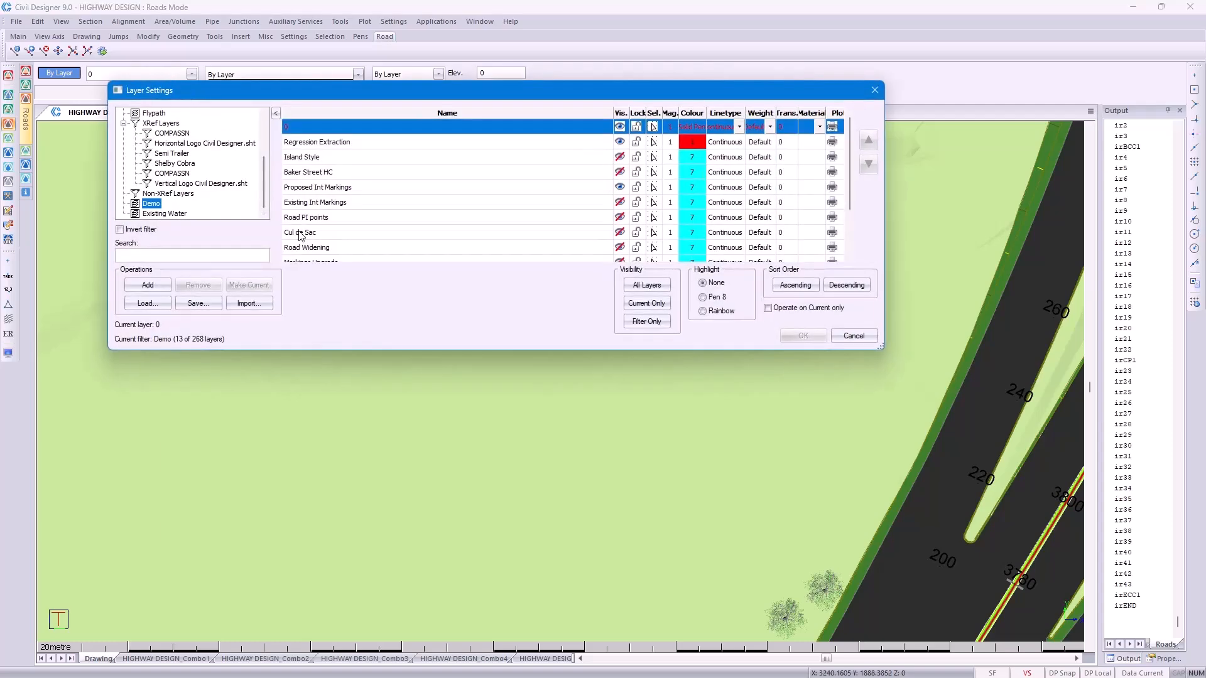
click(300, 233)
click(620, 233)
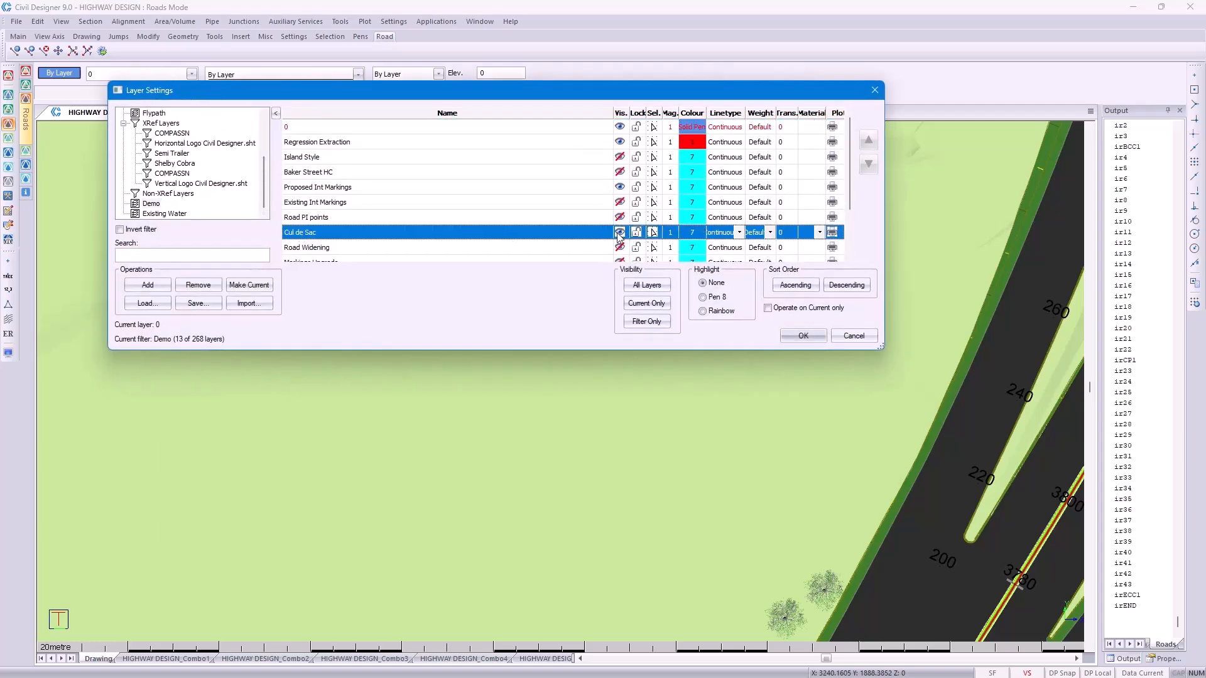
click(794, 337)
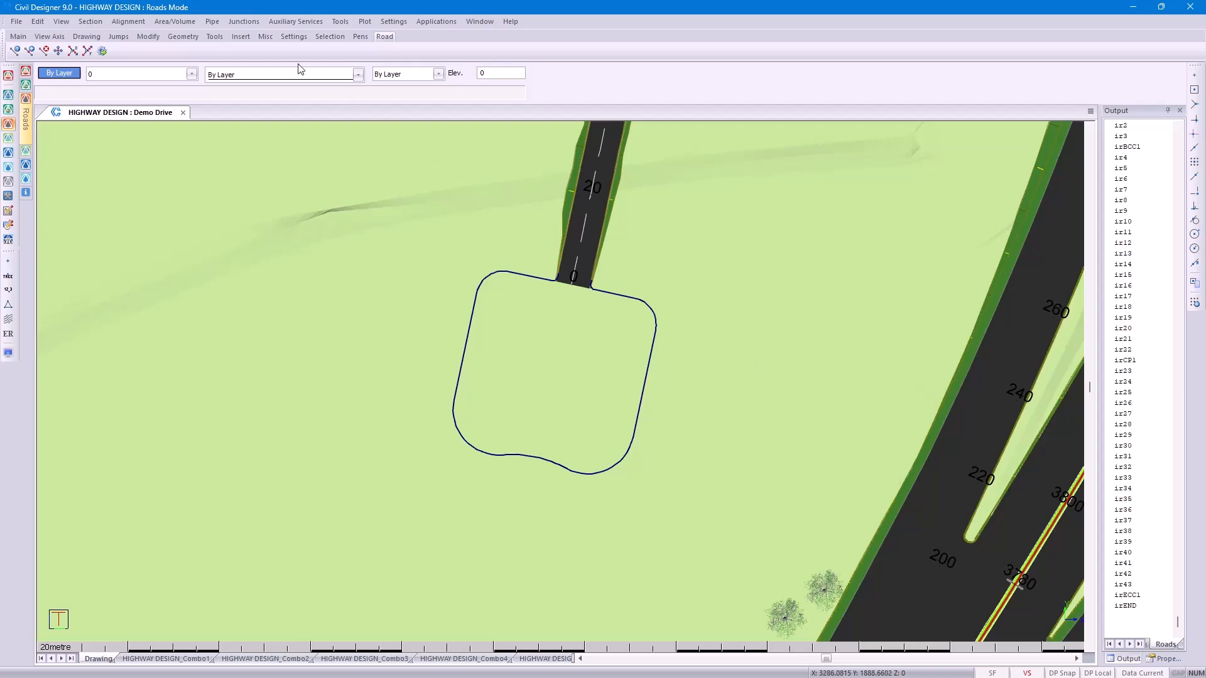
Start adding a cul-de-sac at the chainage 0 end of Demo Drive, with From CAD as its type
click(243, 22)
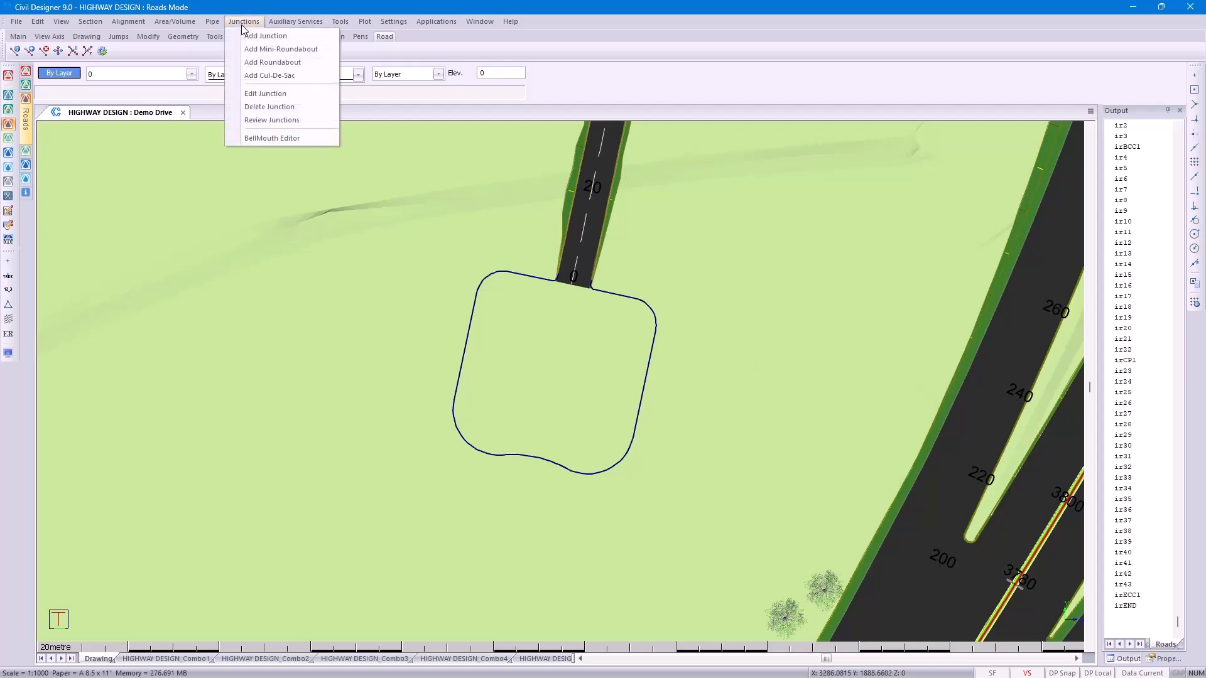
click(269, 76)
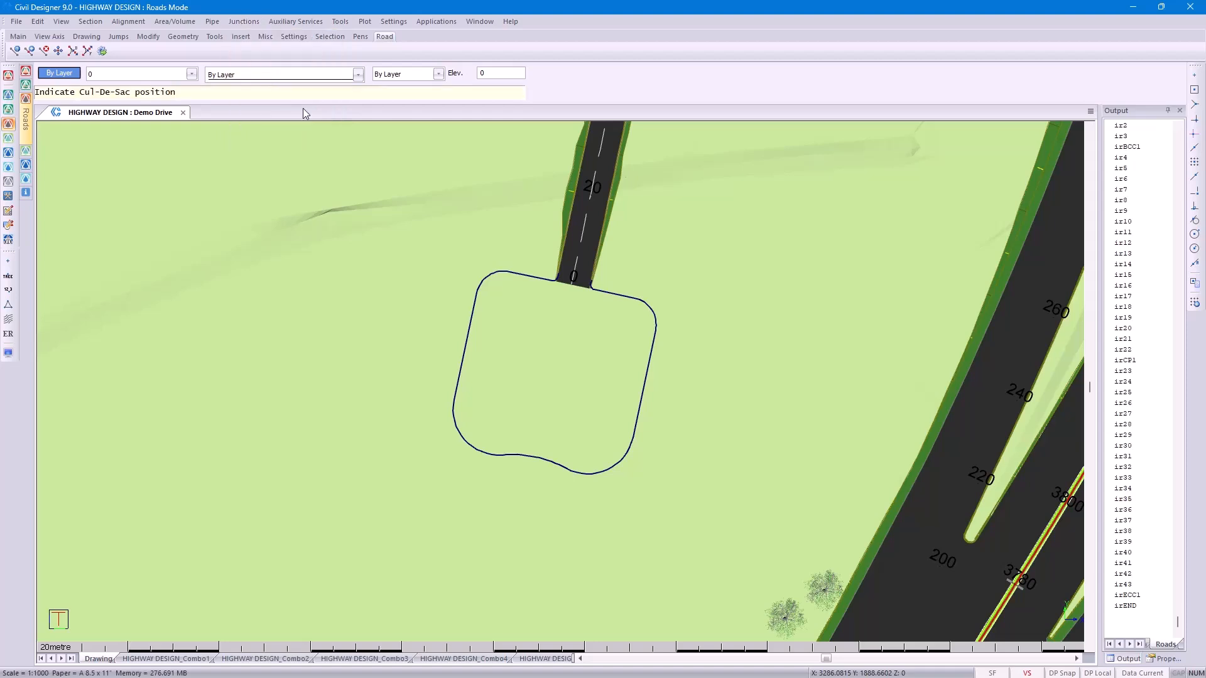
click(568, 290)
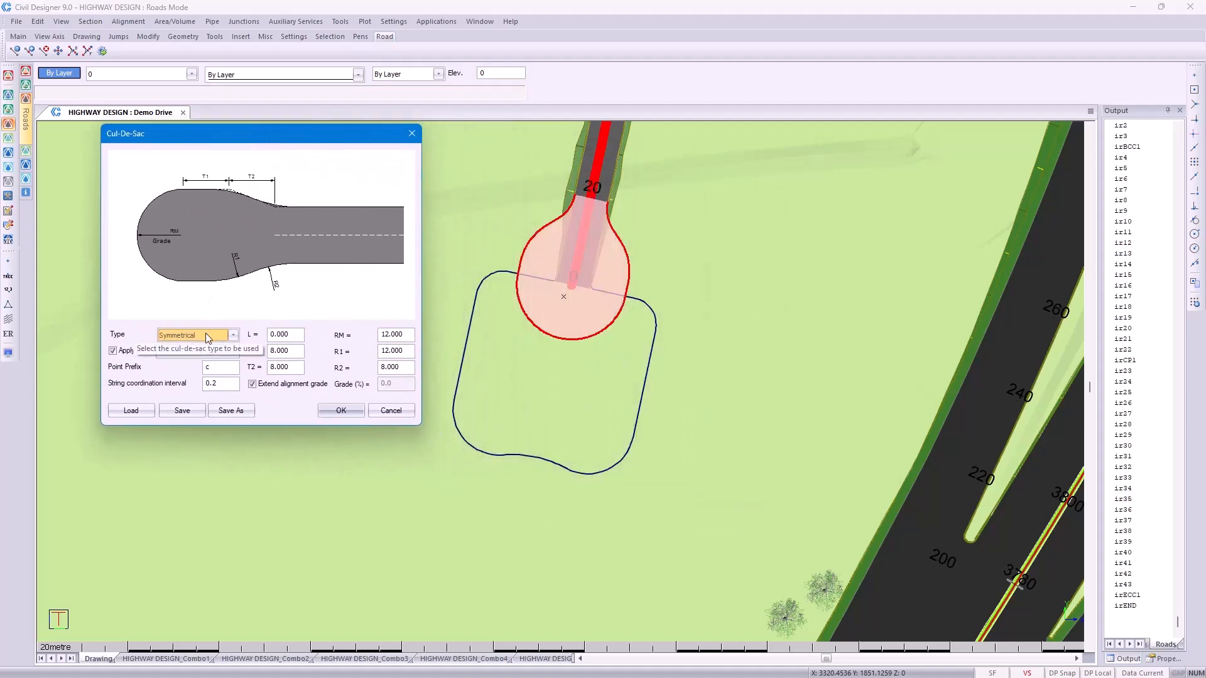
scroll(206, 334, down, 1)
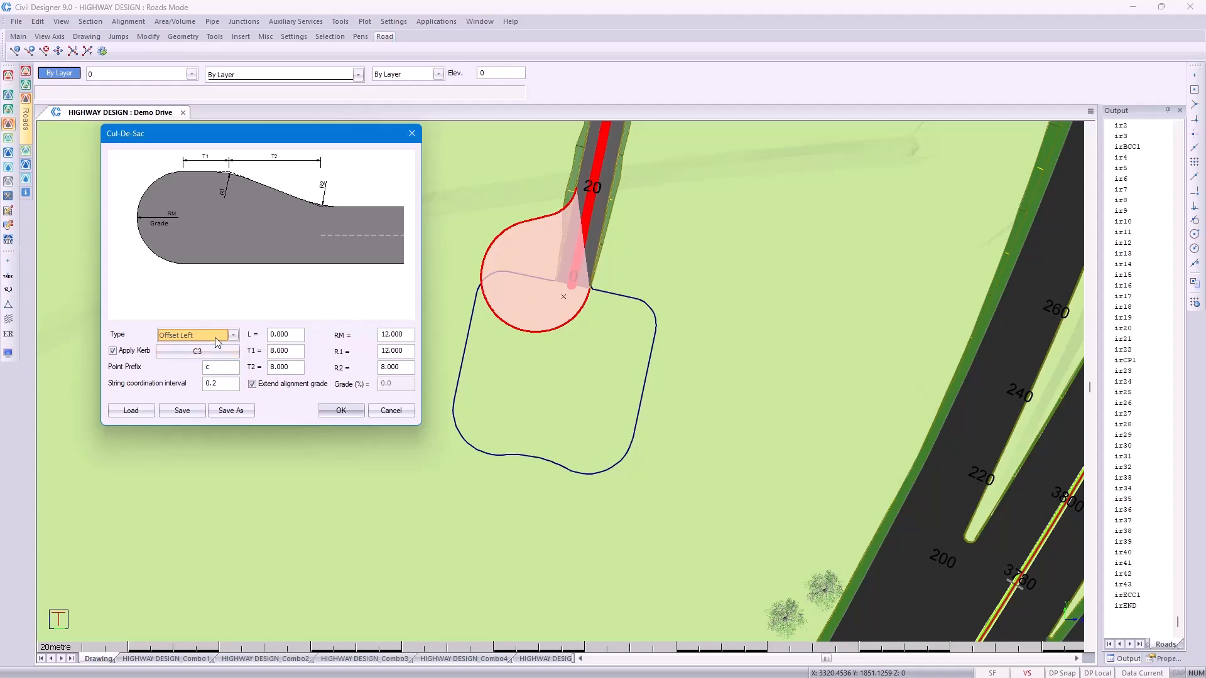
scroll(216, 342, down, 3)
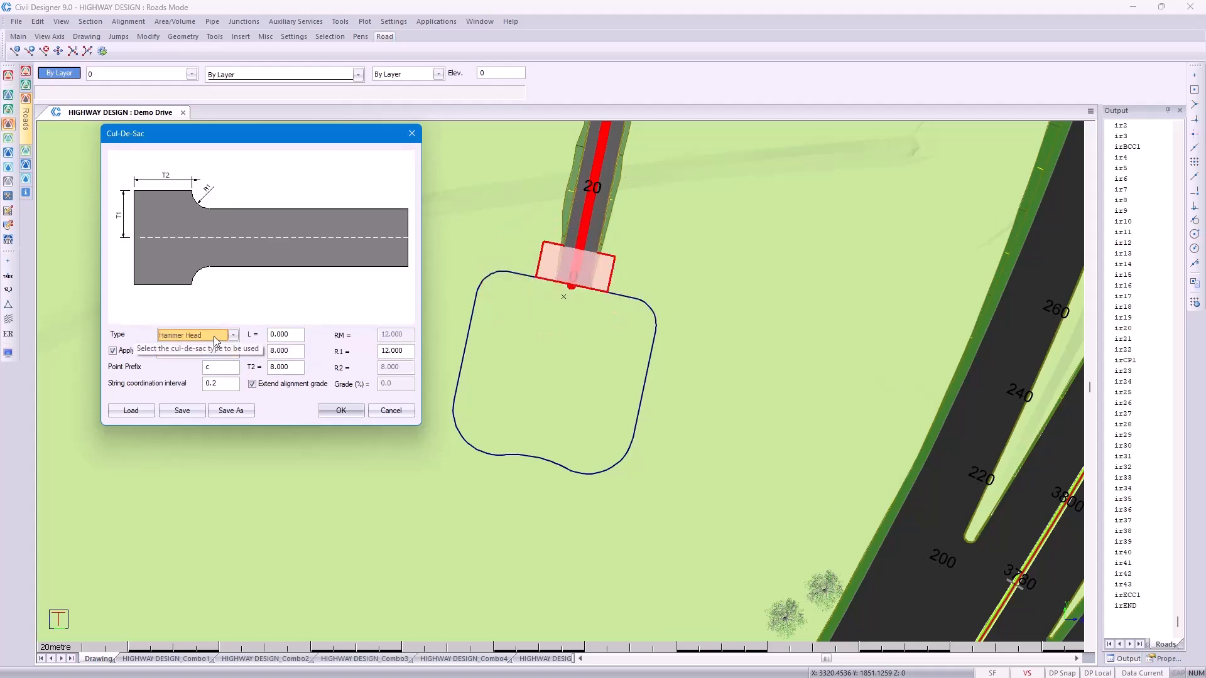
scroll(217, 342, down, 1)
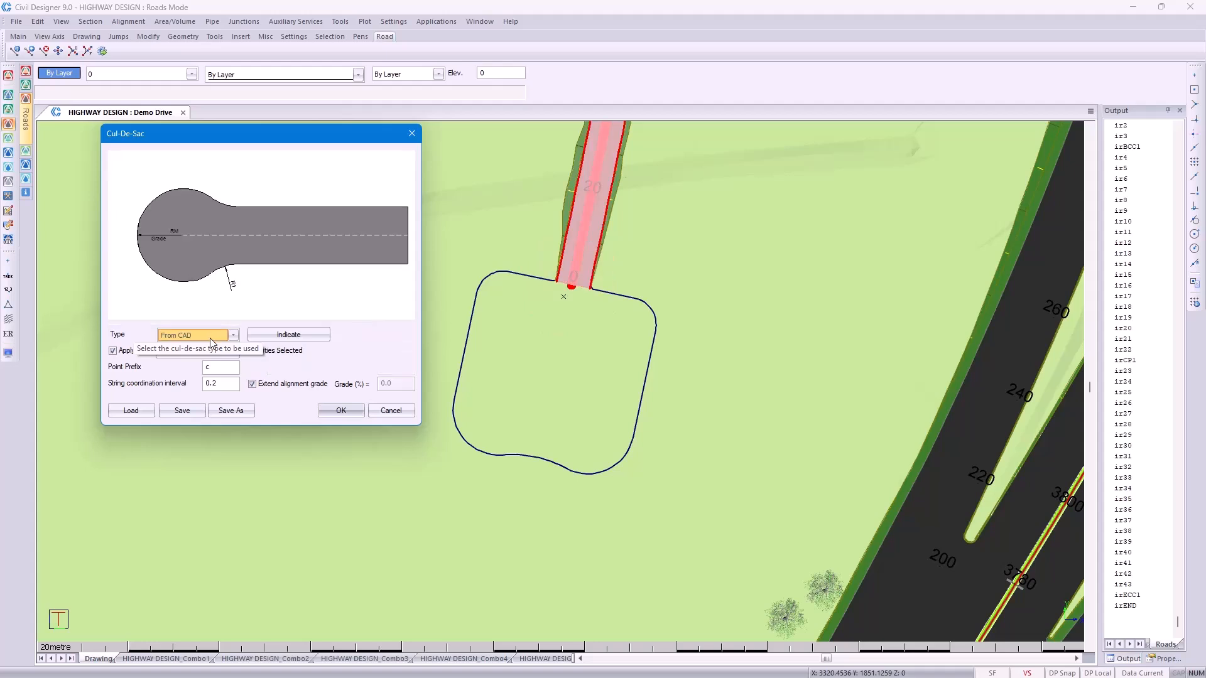
Indicate the blue outline at the road end as the CAD entity defining the cul-de-sac shape
click(280, 341)
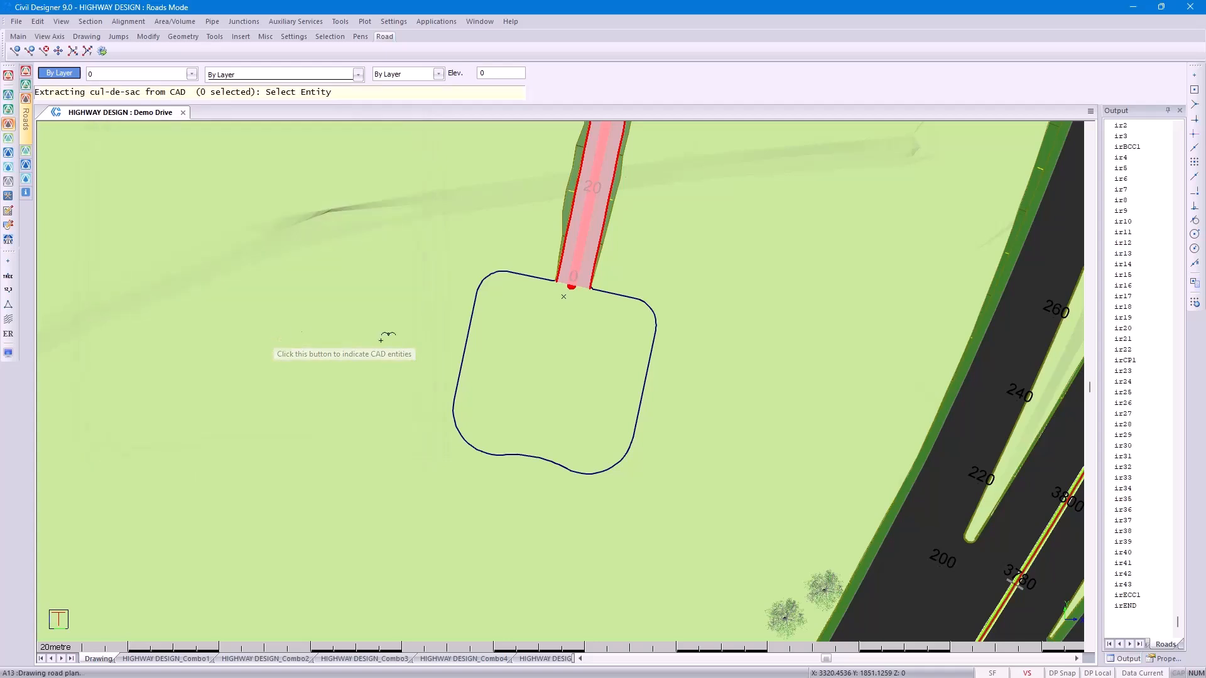
click(470, 340)
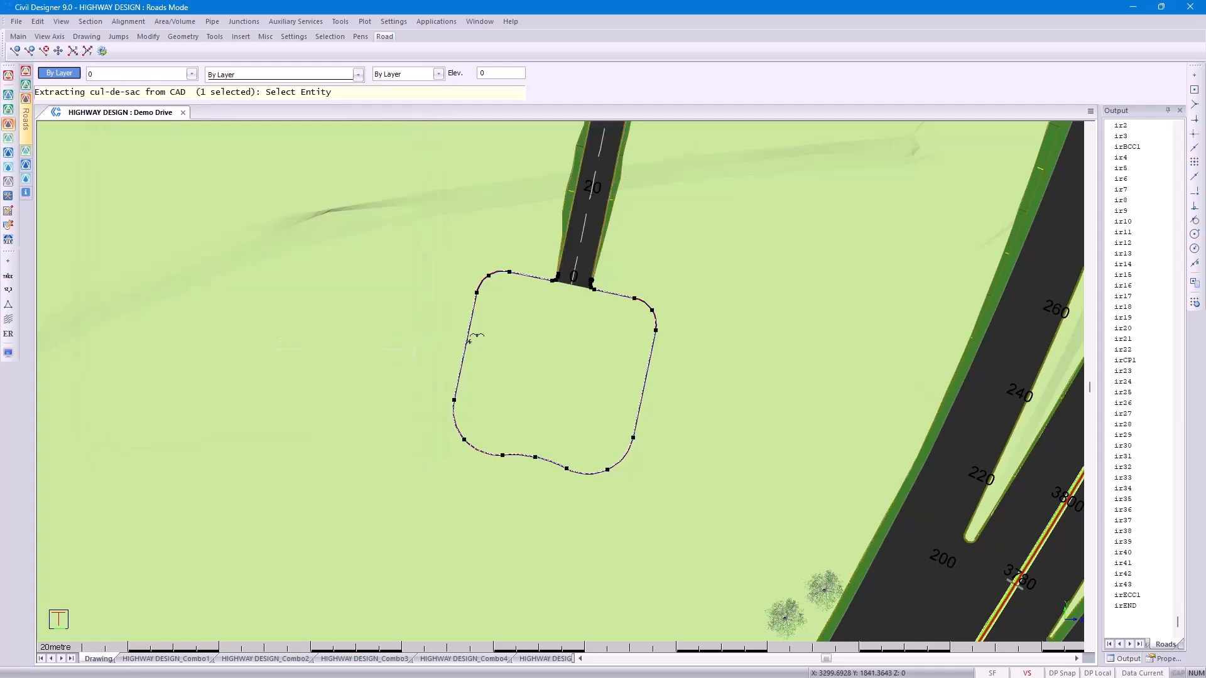
right_click(472, 341)
click(484, 348)
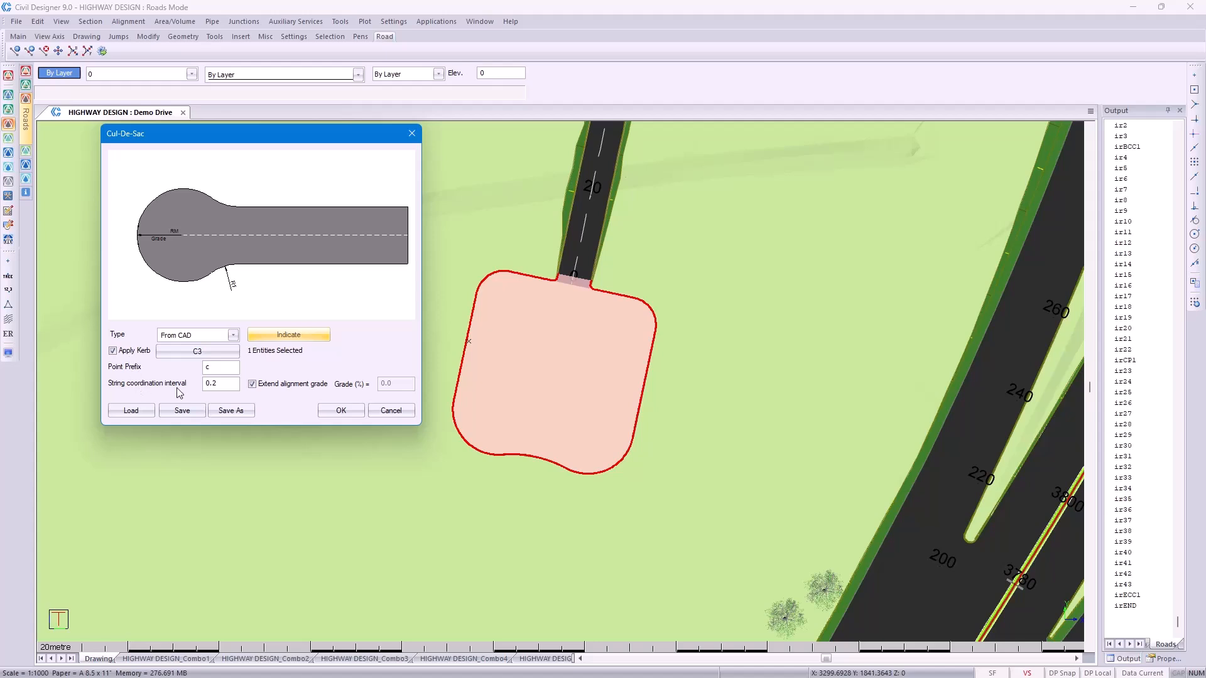
Create the cul-de-sac from the selected outline and generate its edge levels, accepting screen output for the reports
click(344, 412)
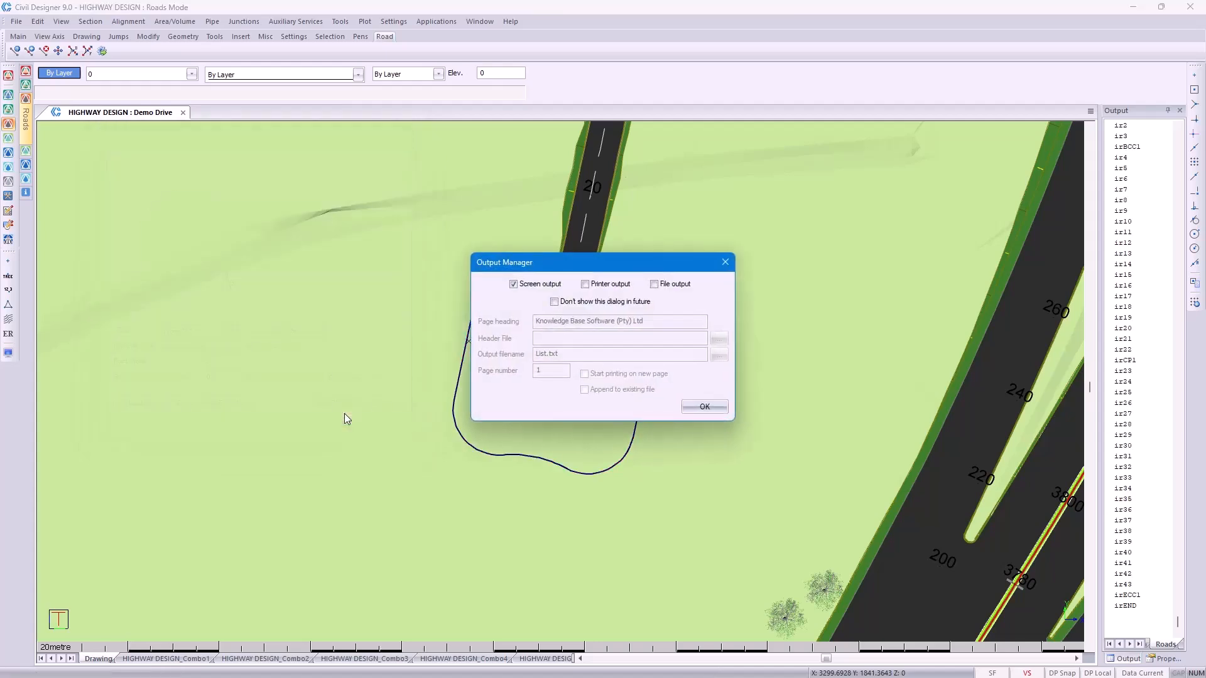
click(709, 409)
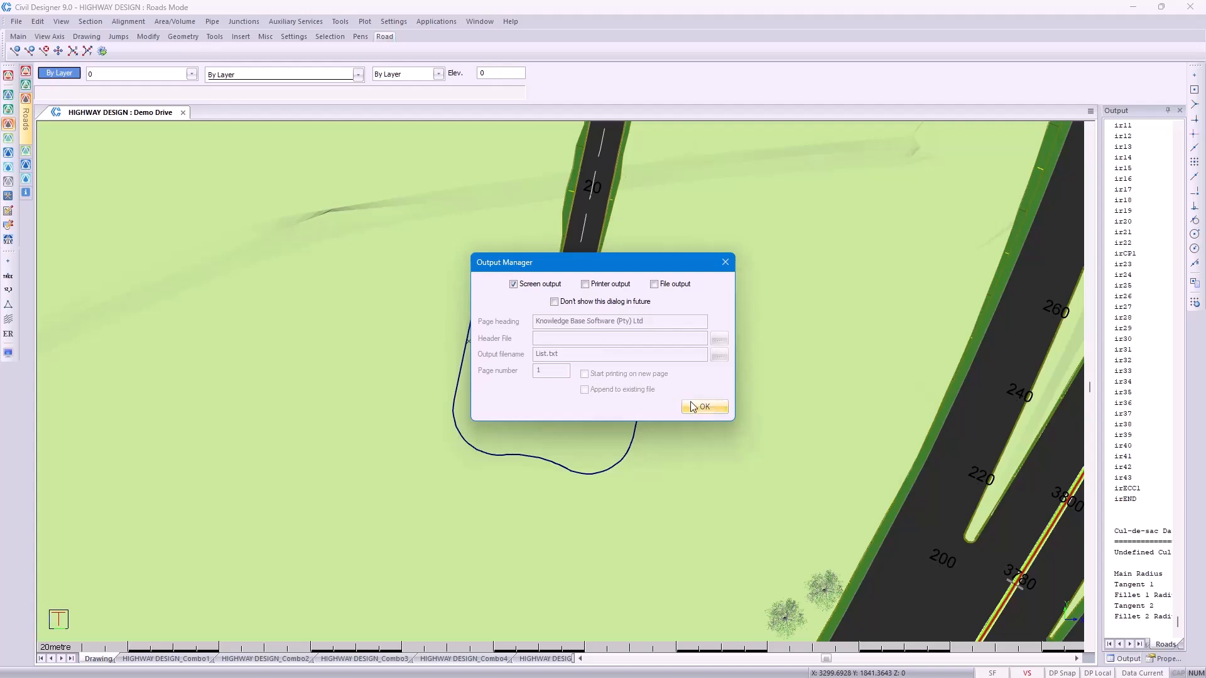
click(691, 407)
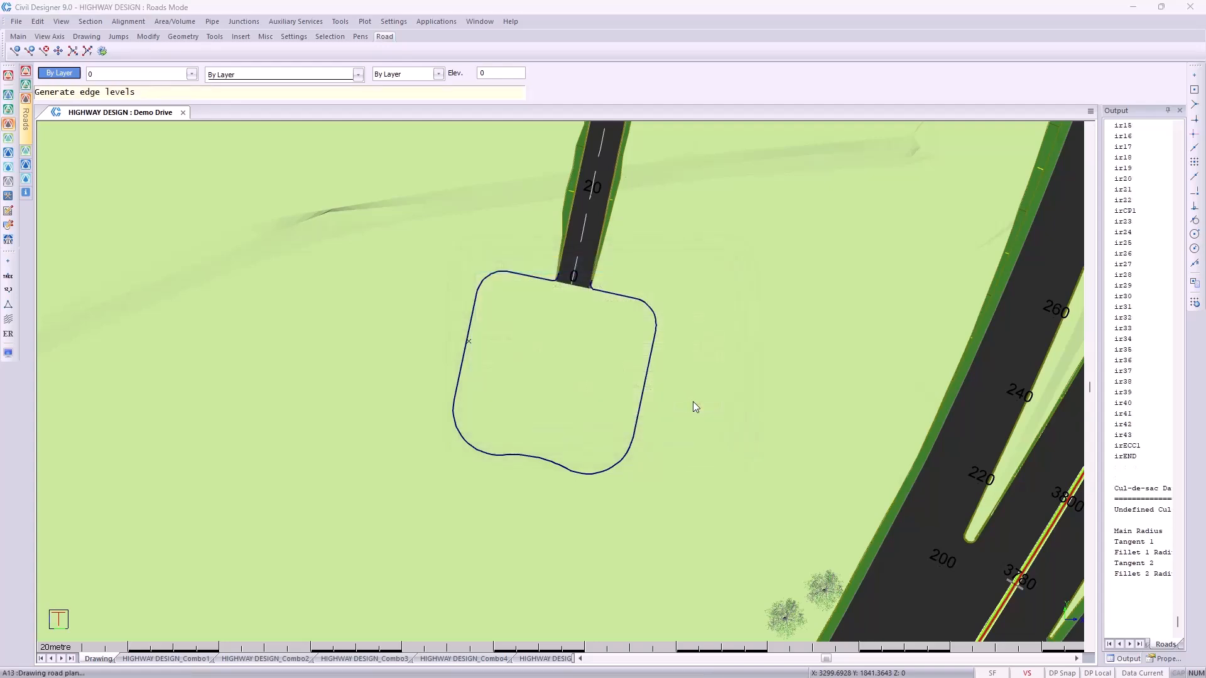
click(632, 380)
click(704, 406)
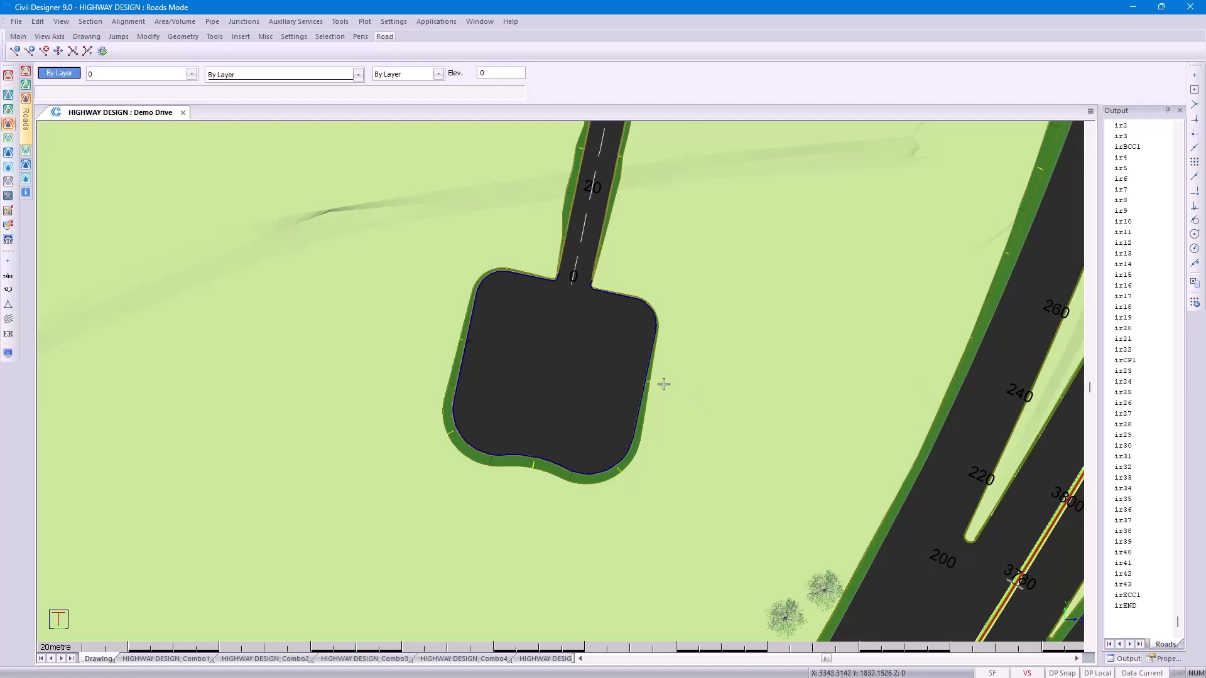
Add a linked linear dimension in style V9.0 along the cul-de-sac's western straight edge, placed outside the road
click(130, 20)
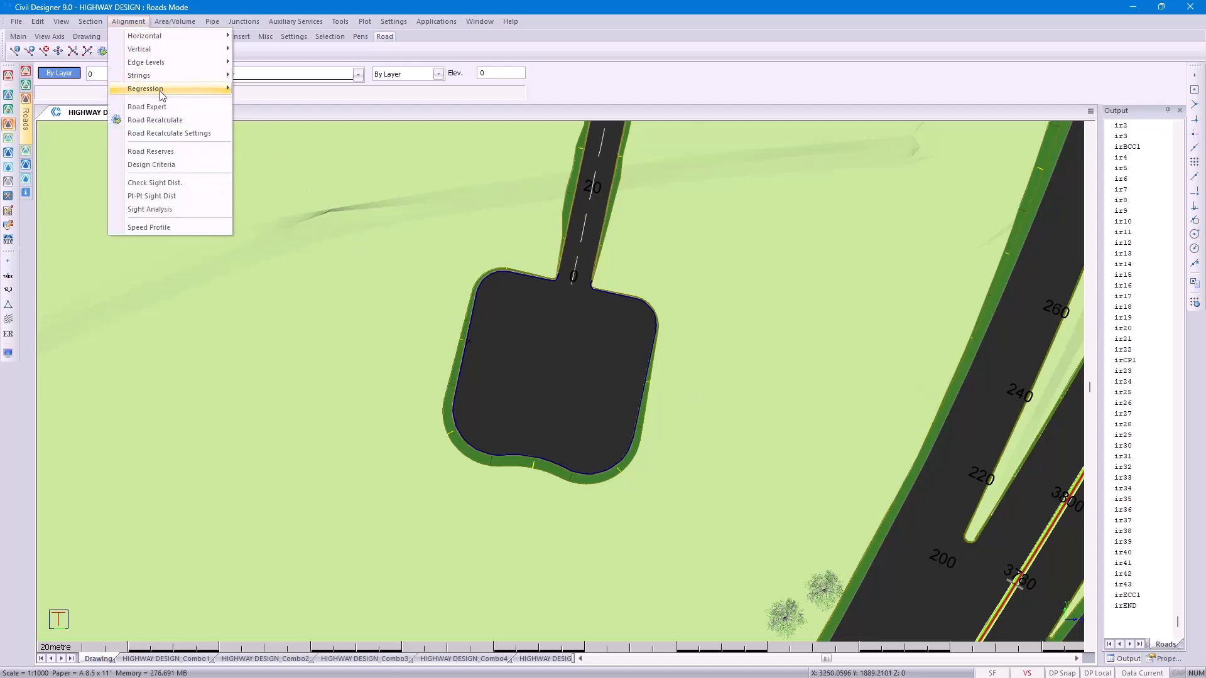
mouse_move(153, 80)
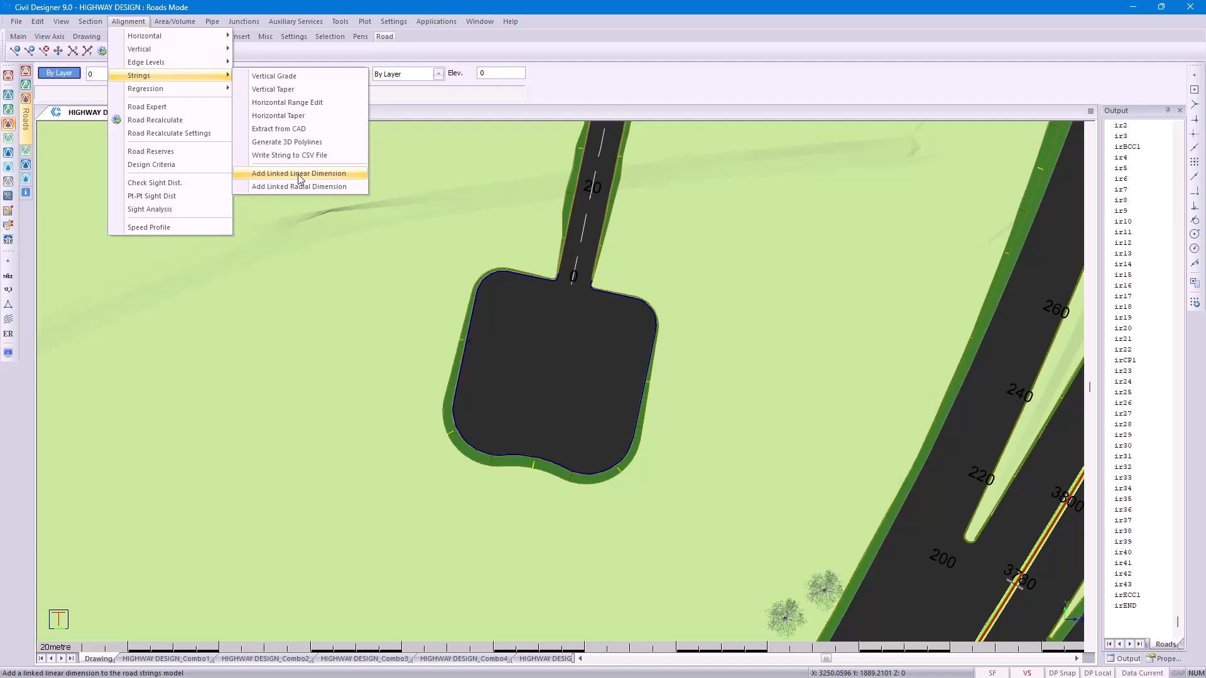
click(299, 174)
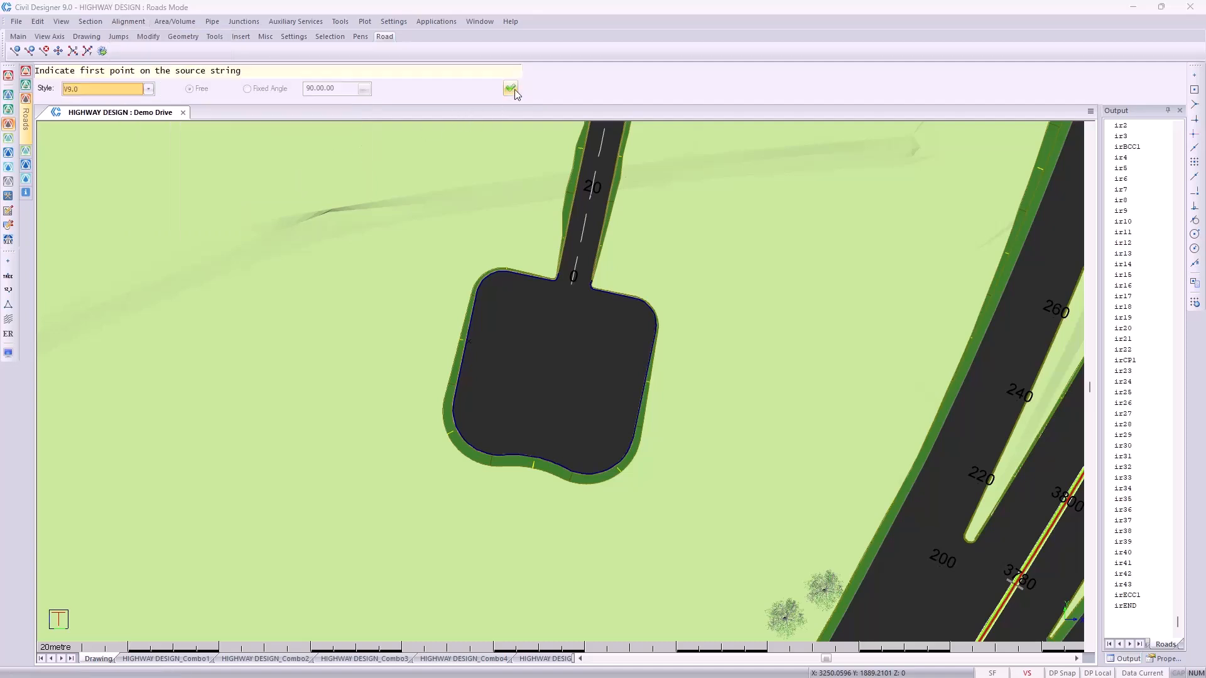
click(515, 90)
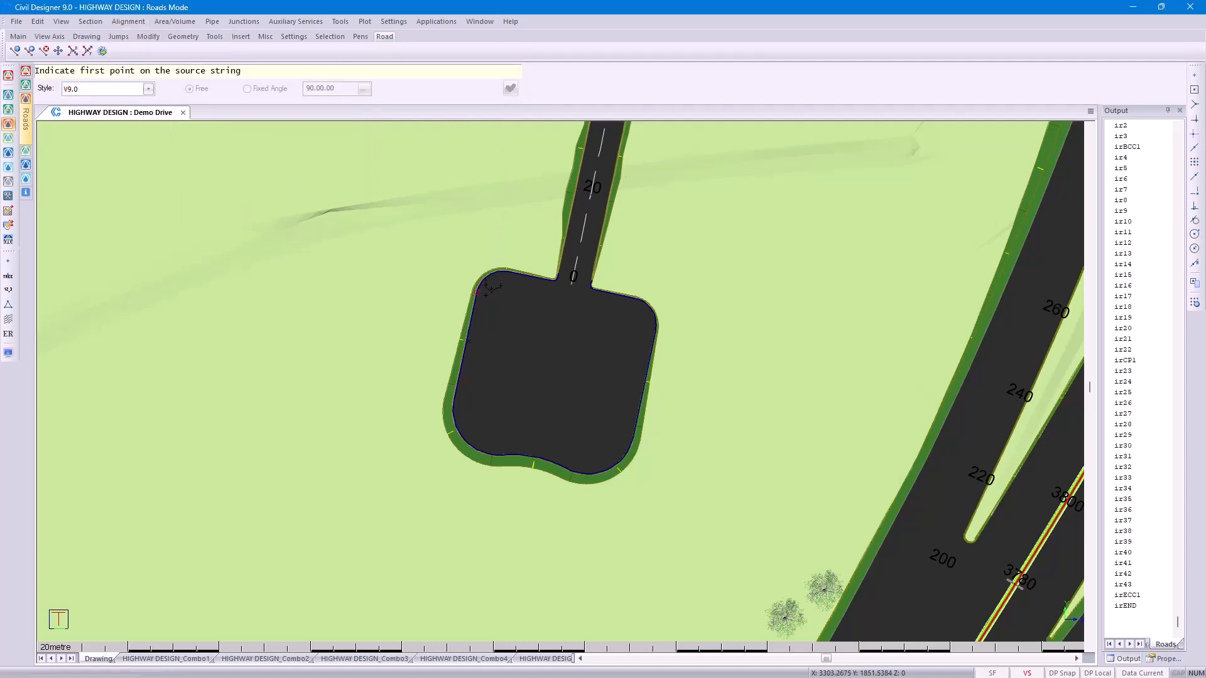
click(476, 294)
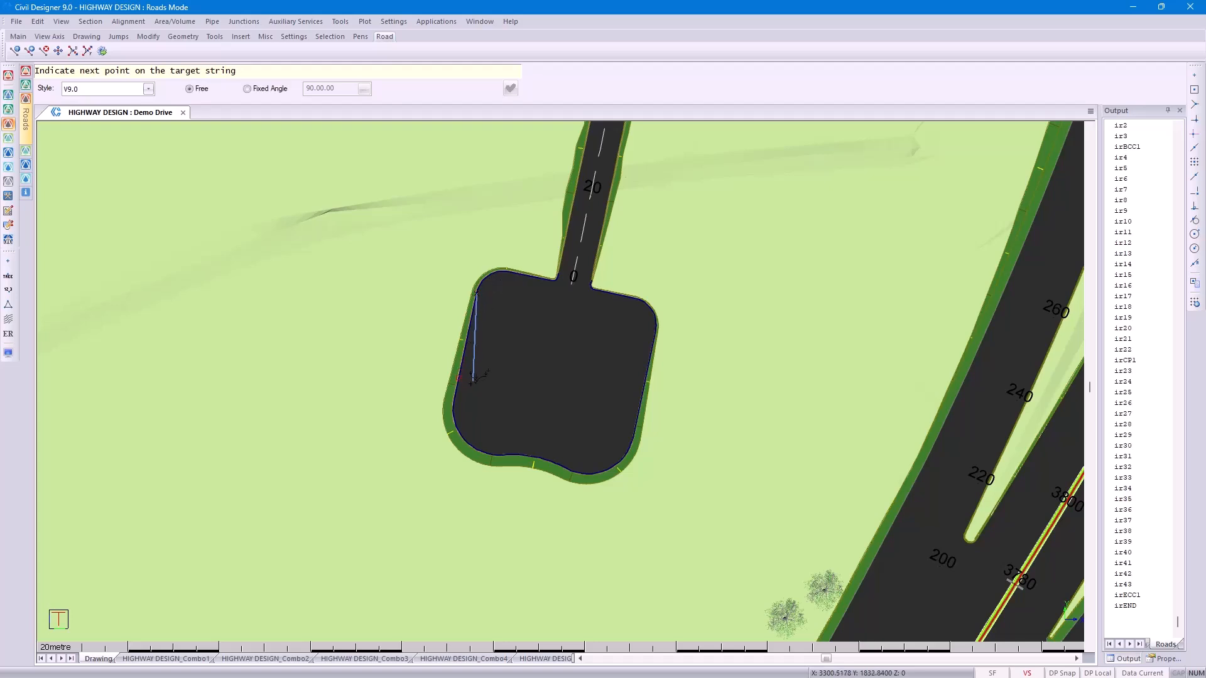
click(475, 402)
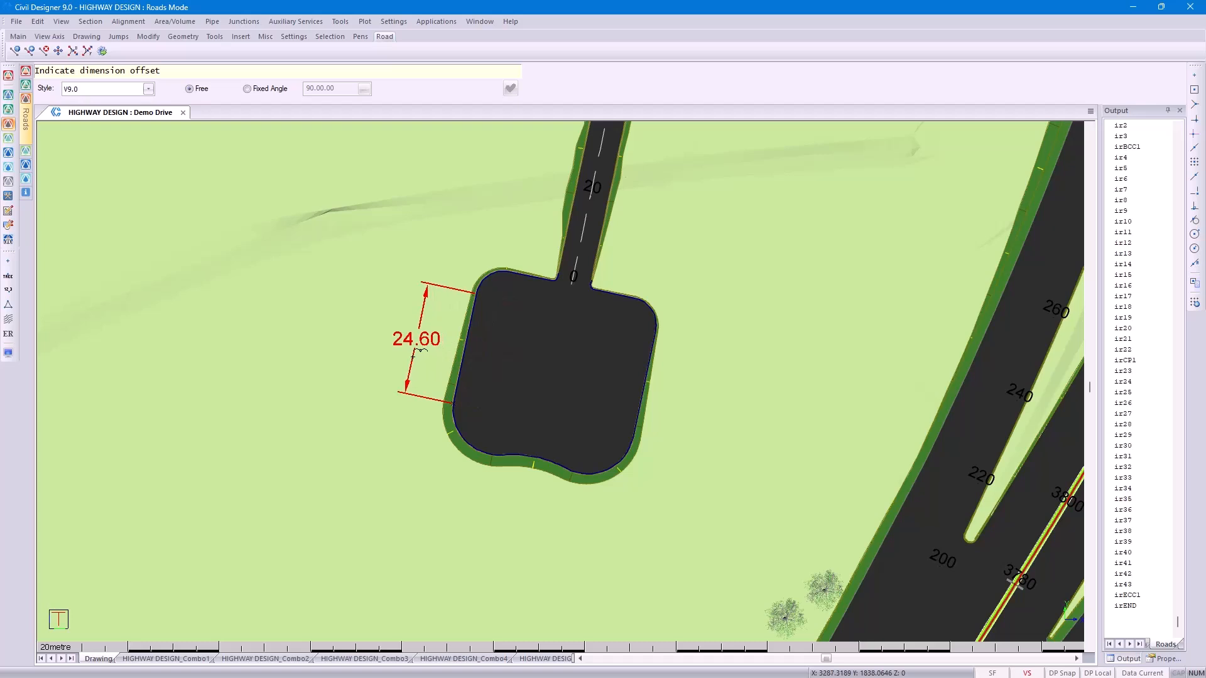
click(414, 356)
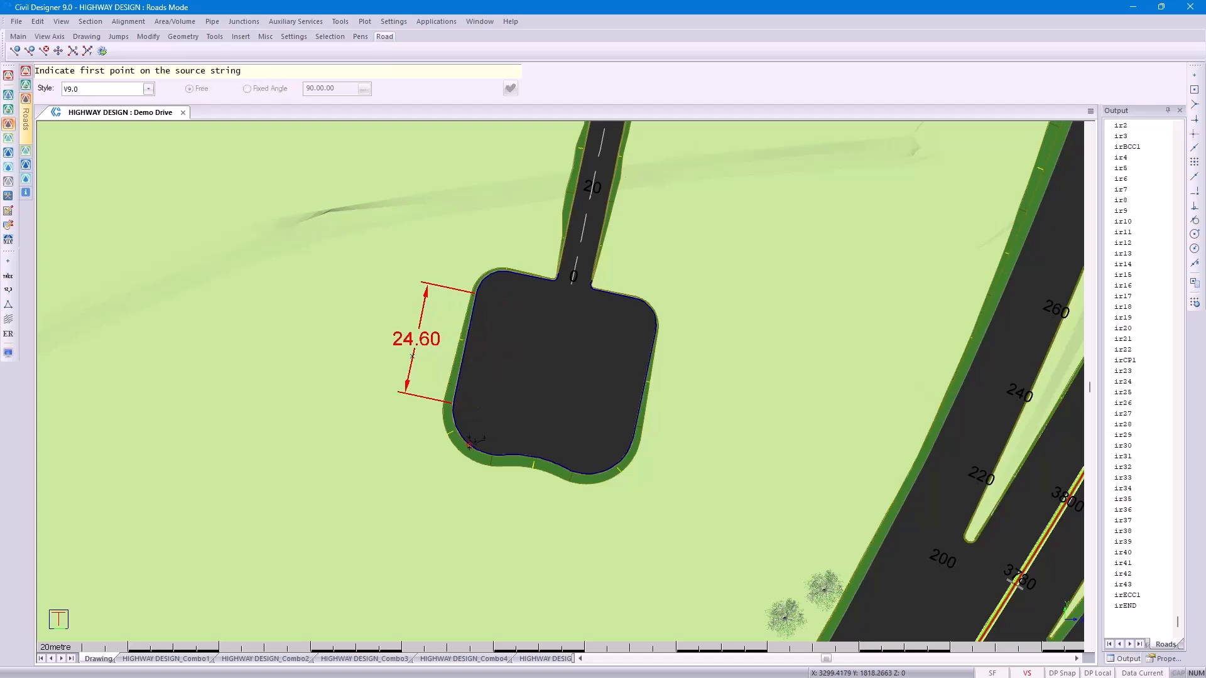
right_click(345, 412)
click(368, 419)
Add a linked radial dimension in style V9.0 to the cul-de-sac's south-western corner arc, with its text outside
click(127, 22)
mouse_move(148, 76)
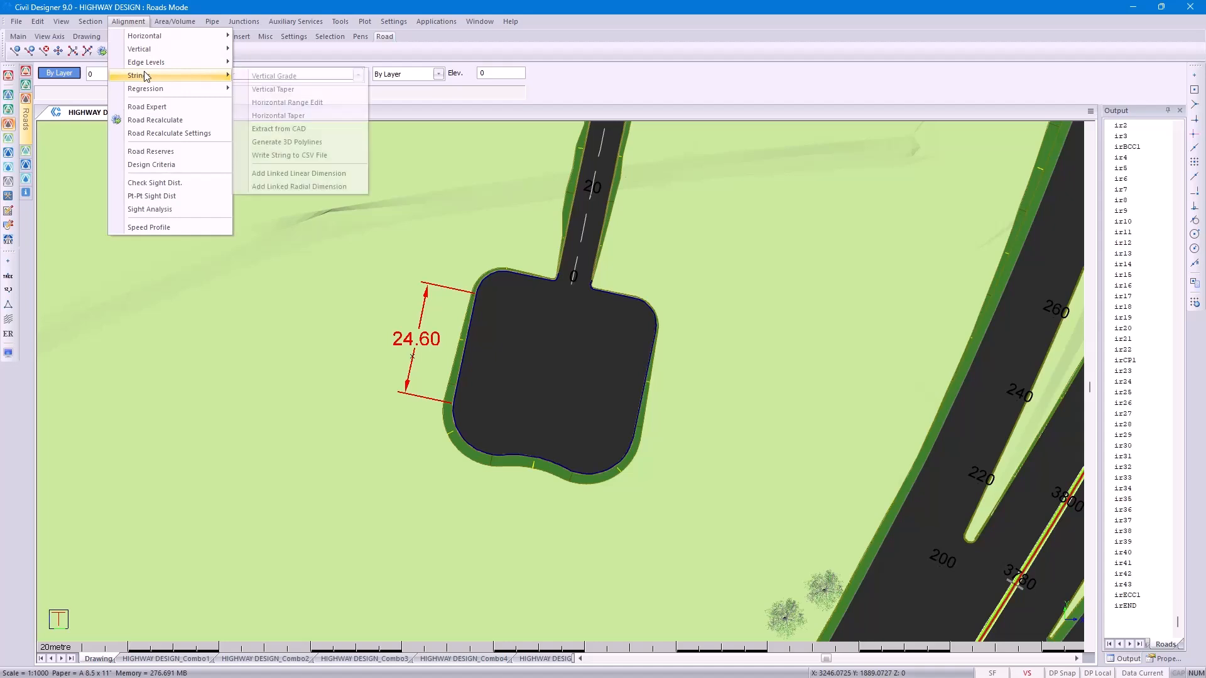
click(302, 187)
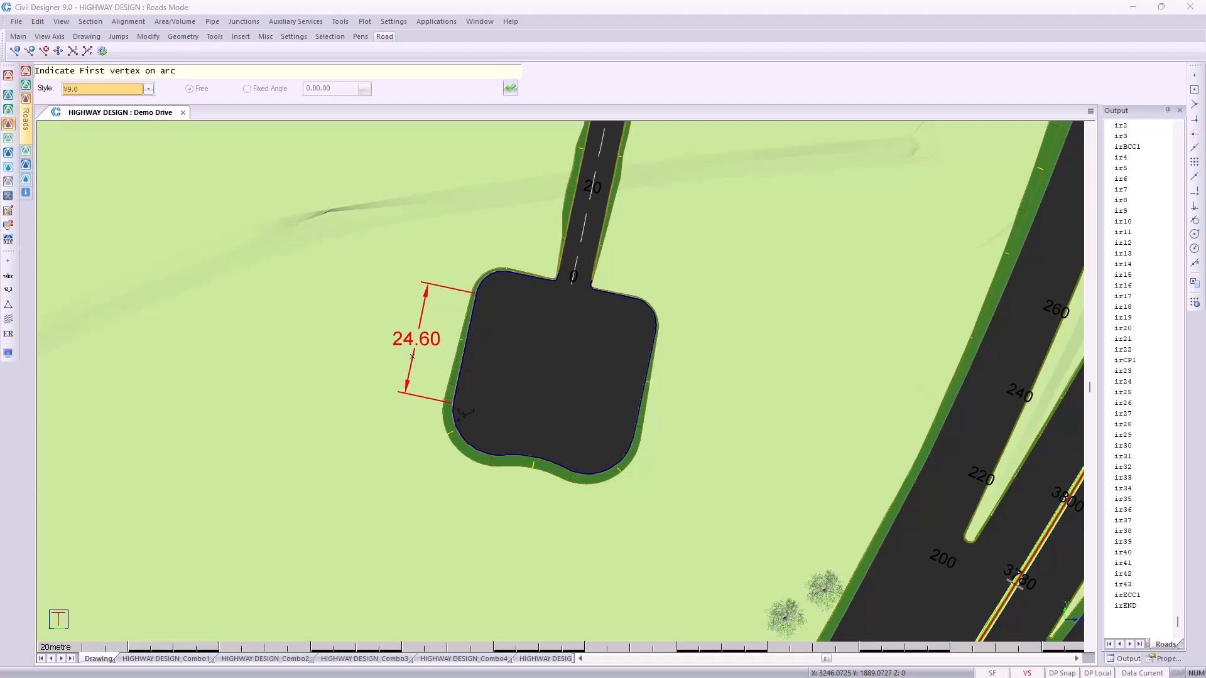
click(510, 88)
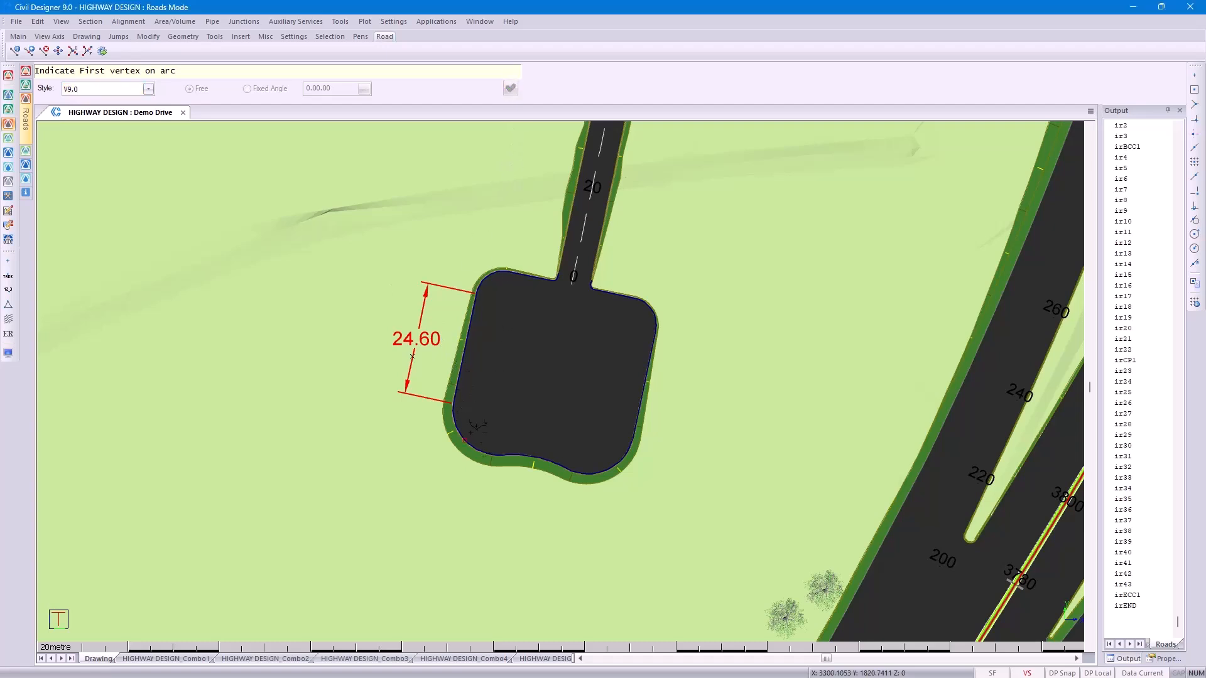
click(458, 419)
click(473, 429)
click(484, 436)
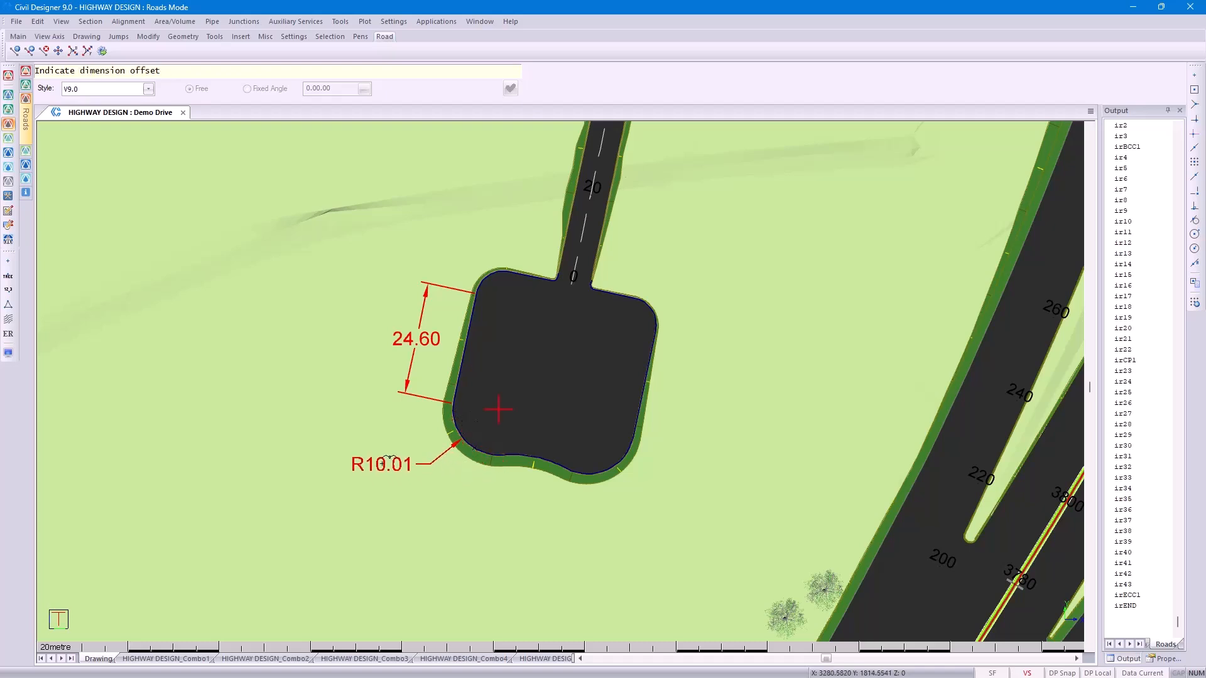
click(392, 468)
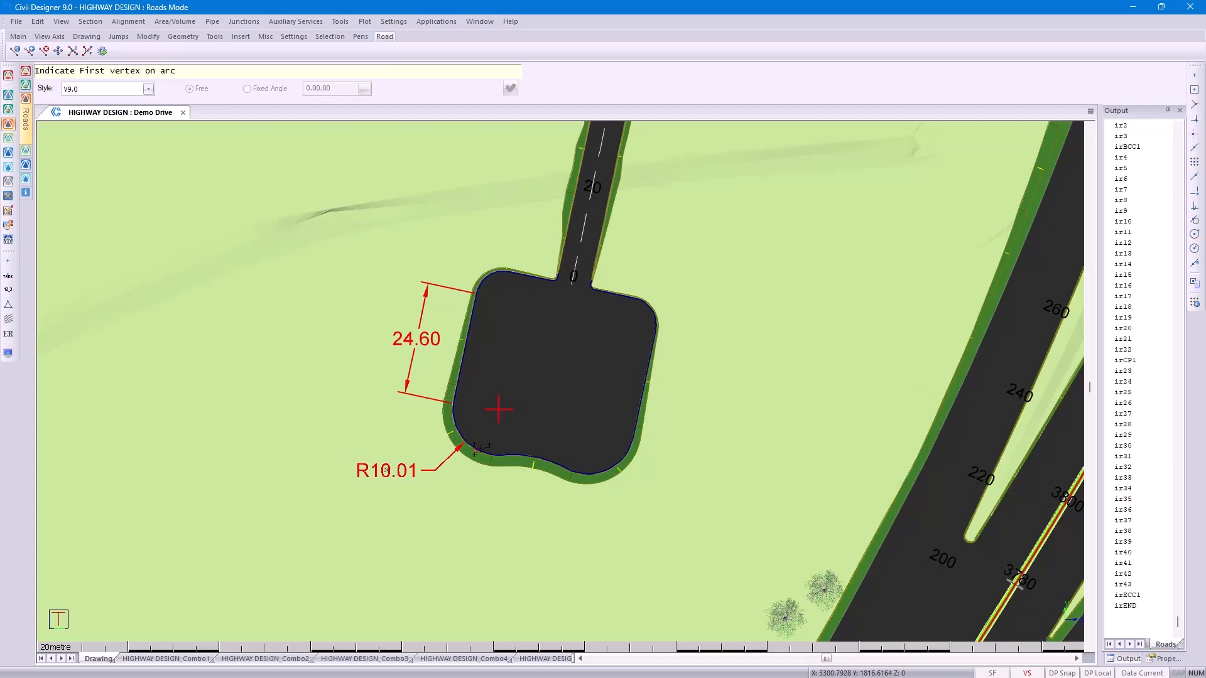
Add a linked radial dimension to the concave arc on the cul-de-sac's southern edge, with its text inside the paved area
click(531, 451)
click(539, 446)
click(554, 457)
click(588, 397)
Add a linked radial dimension to the cul-de-sac's south-eastern corner arc, with its text below the edge, and finish dimensioning
click(584, 468)
click(598, 463)
click(615, 466)
click(658, 510)
right_click(718, 434)
click(732, 443)
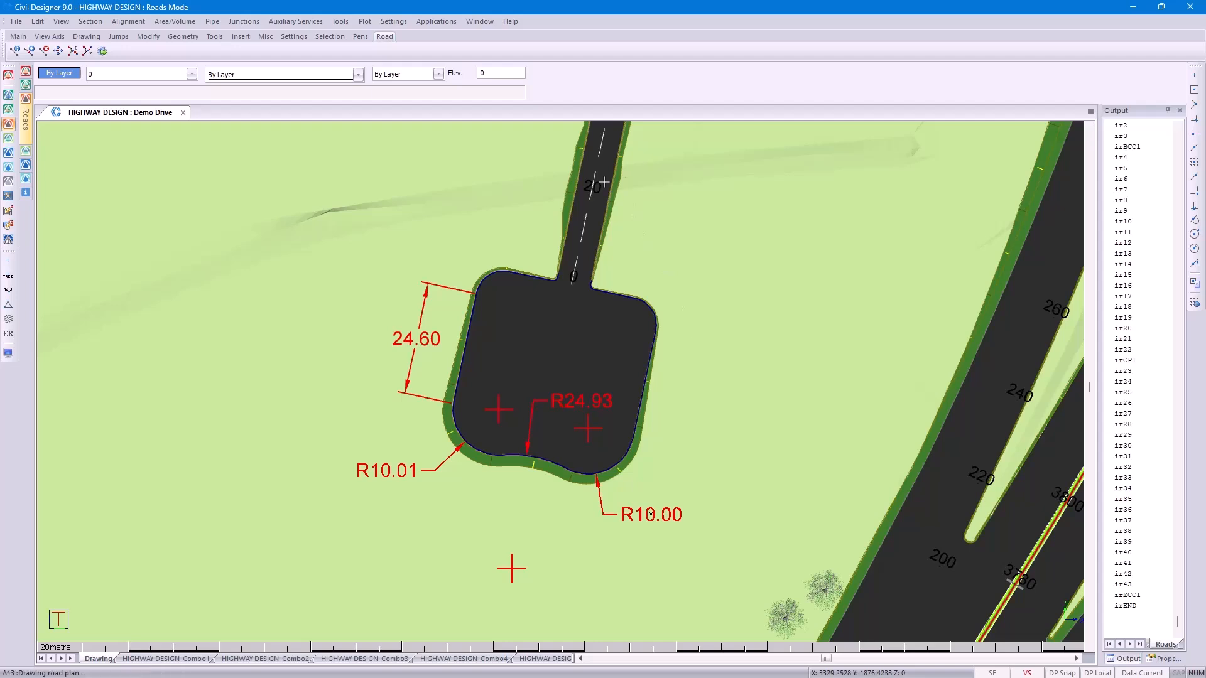
scroll(604, 181, up, 2)
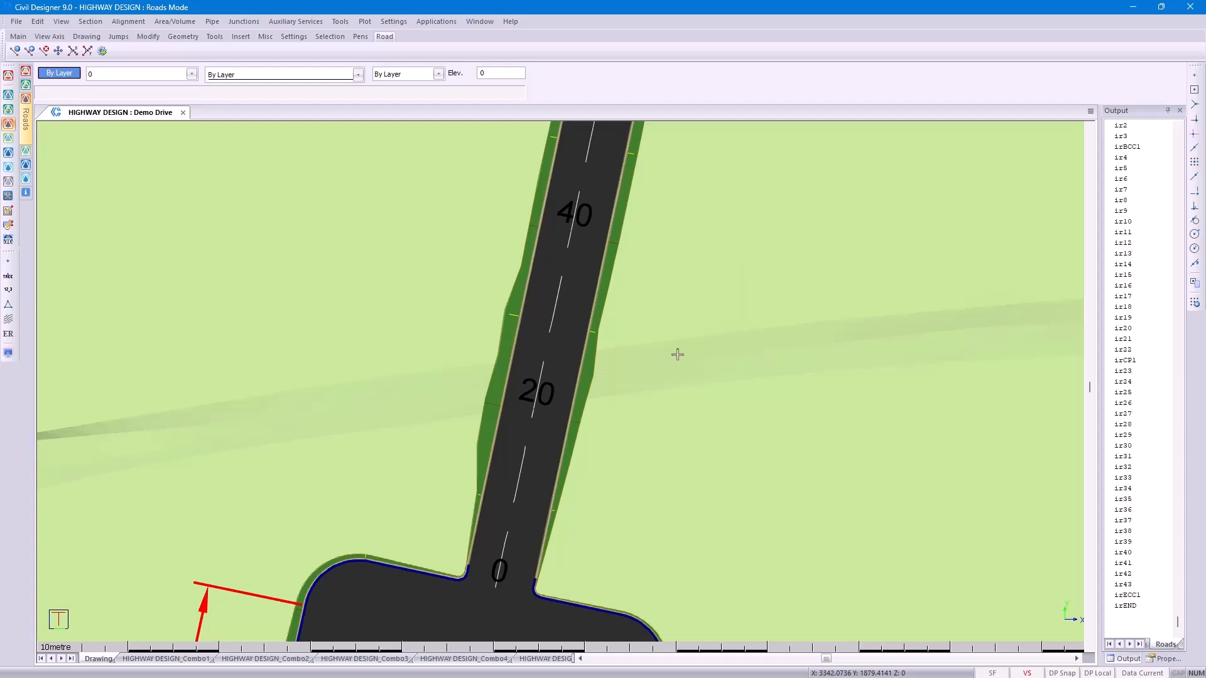
Graphically add an auxiliary service crossing Demo Drive from west to east near chainage 20, with headwalls at the fill batters
click(287, 22)
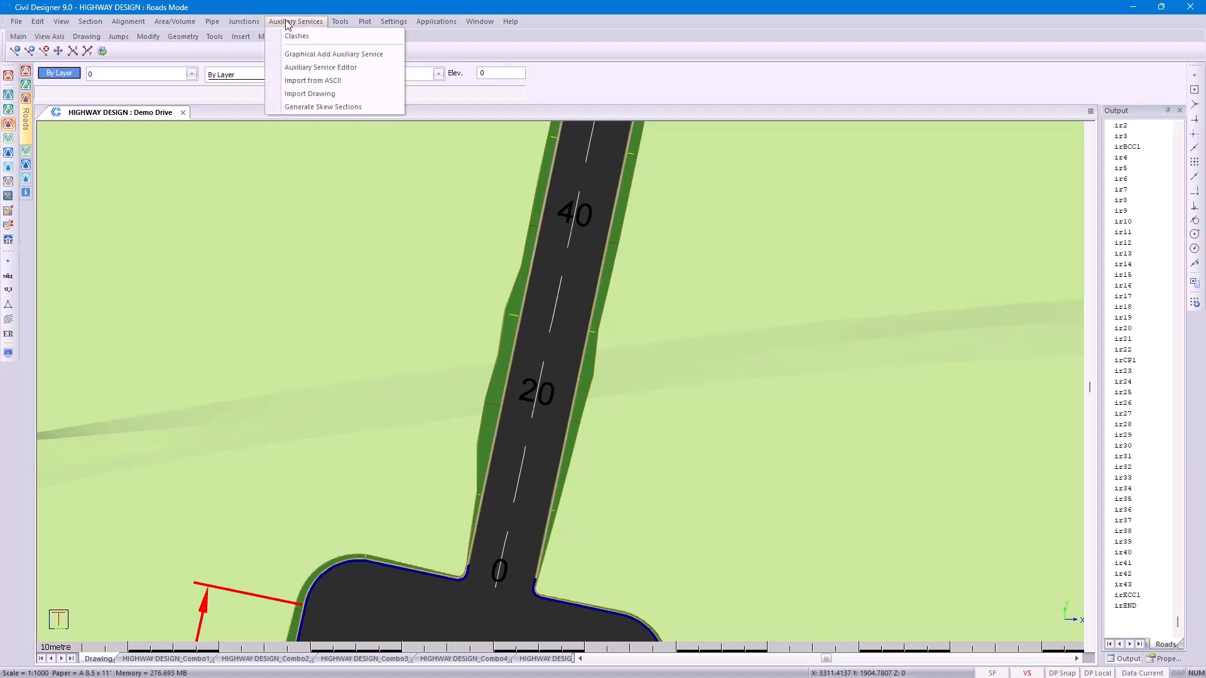
click(293, 55)
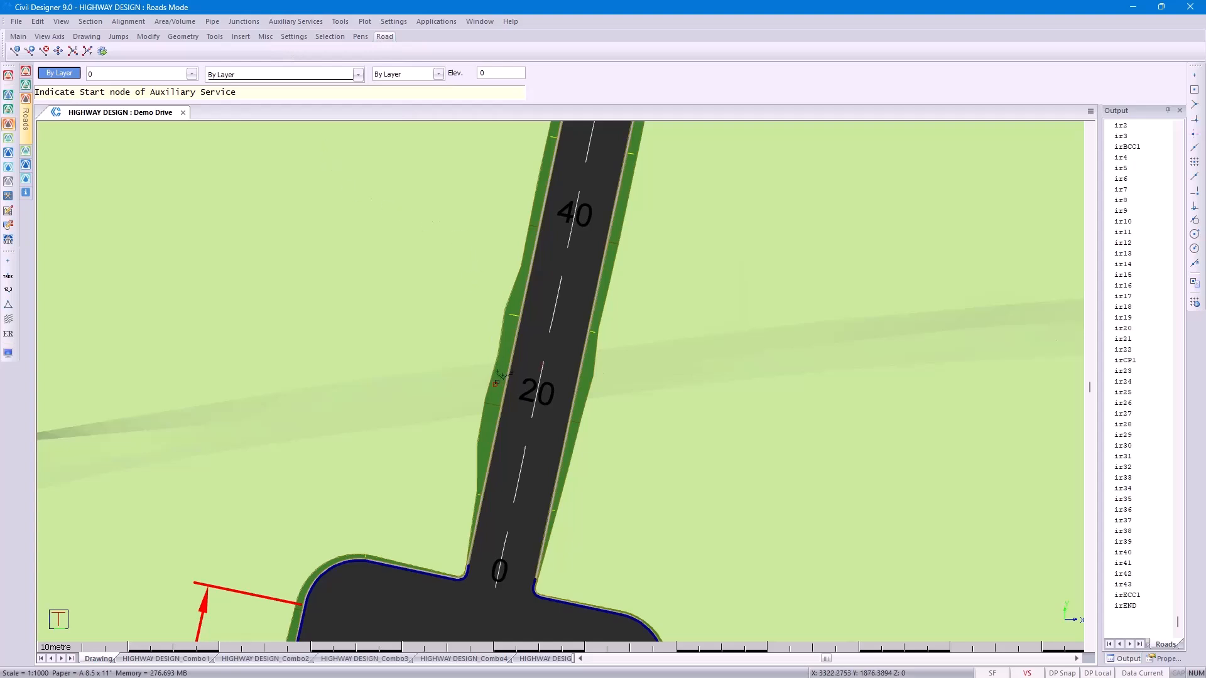
click(497, 383)
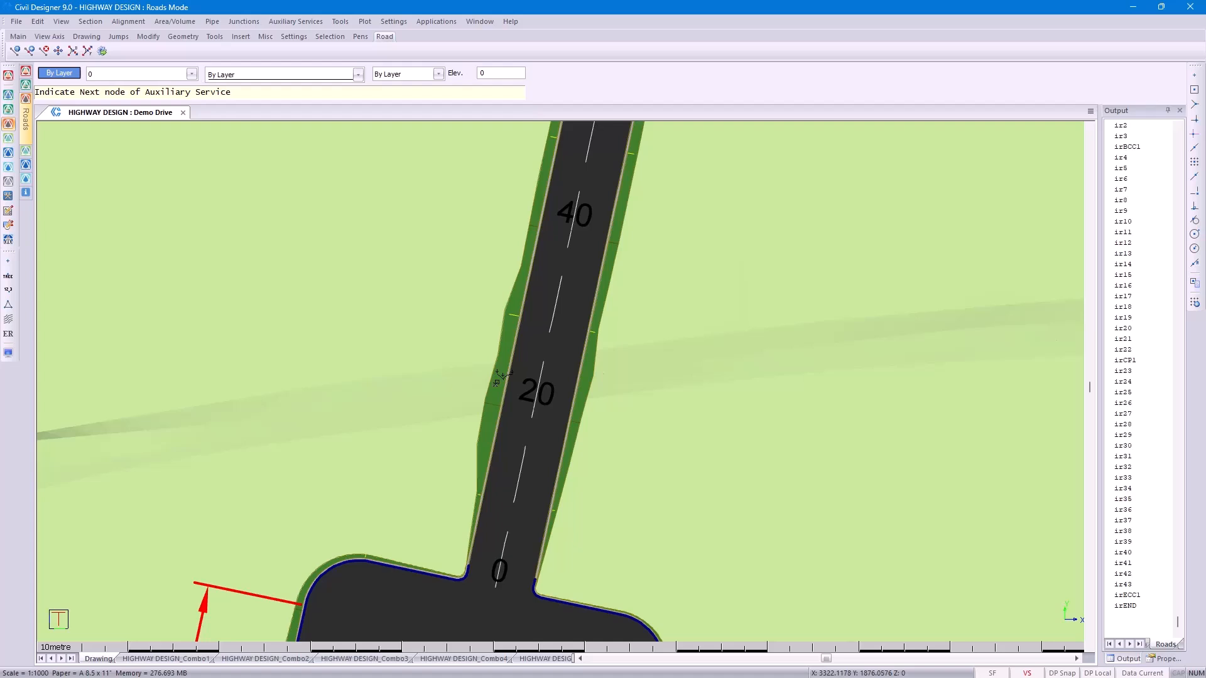
click(604, 373)
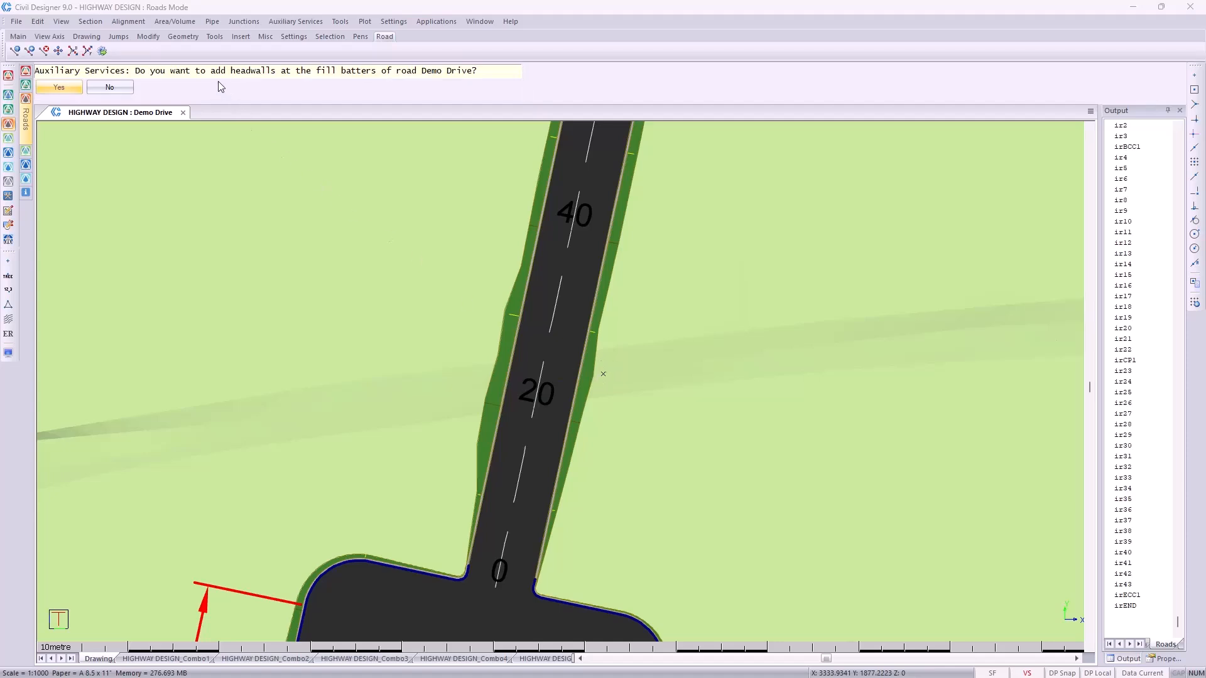
click(74, 92)
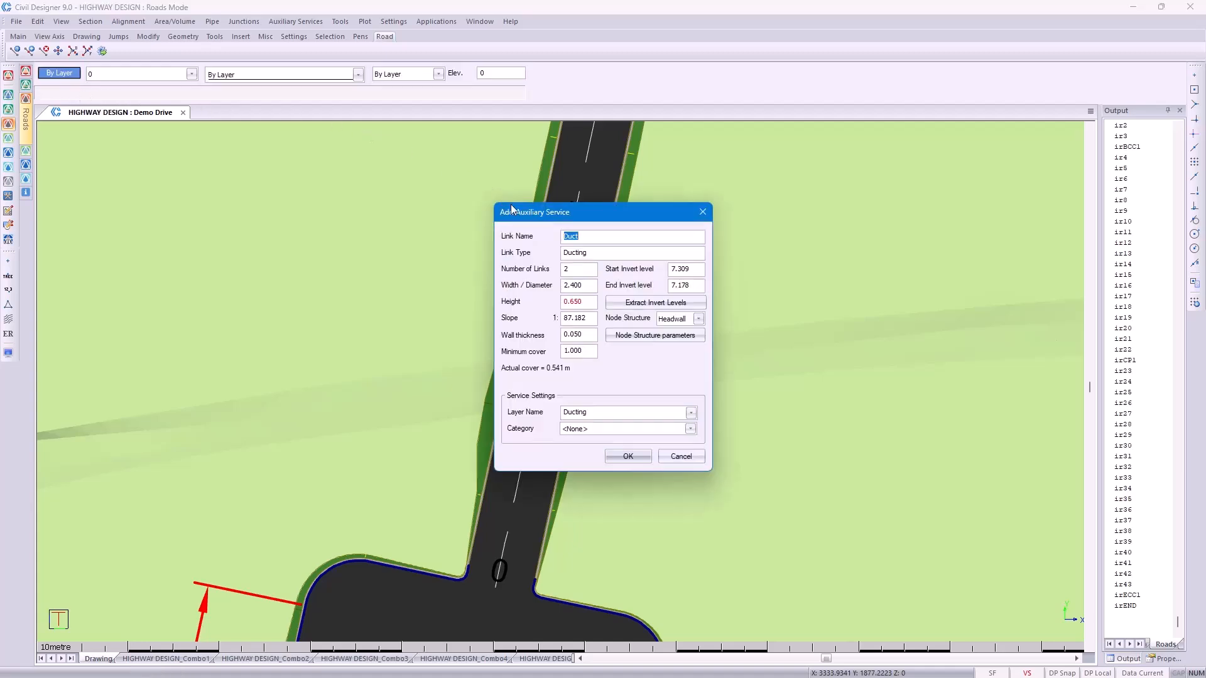
Name the service link Culvert and extract its invert levels from the Ex Ground surface with the offered vertical offset
drag(512, 210, 709, 209)
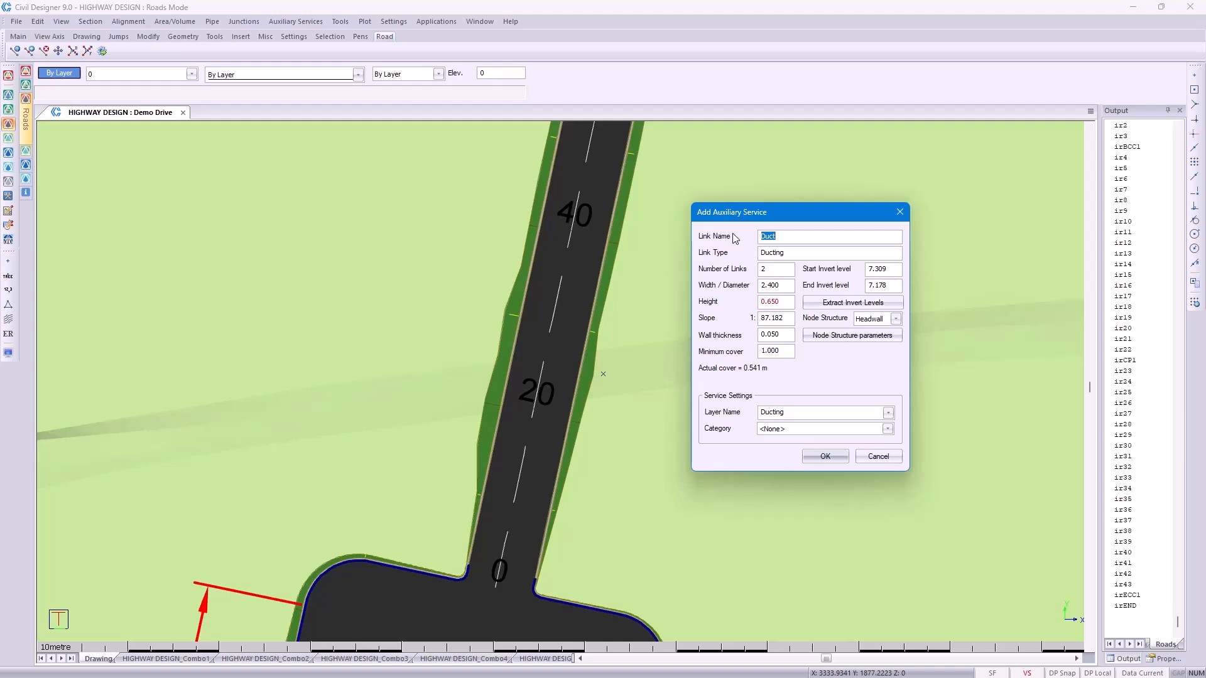
text(Culver)
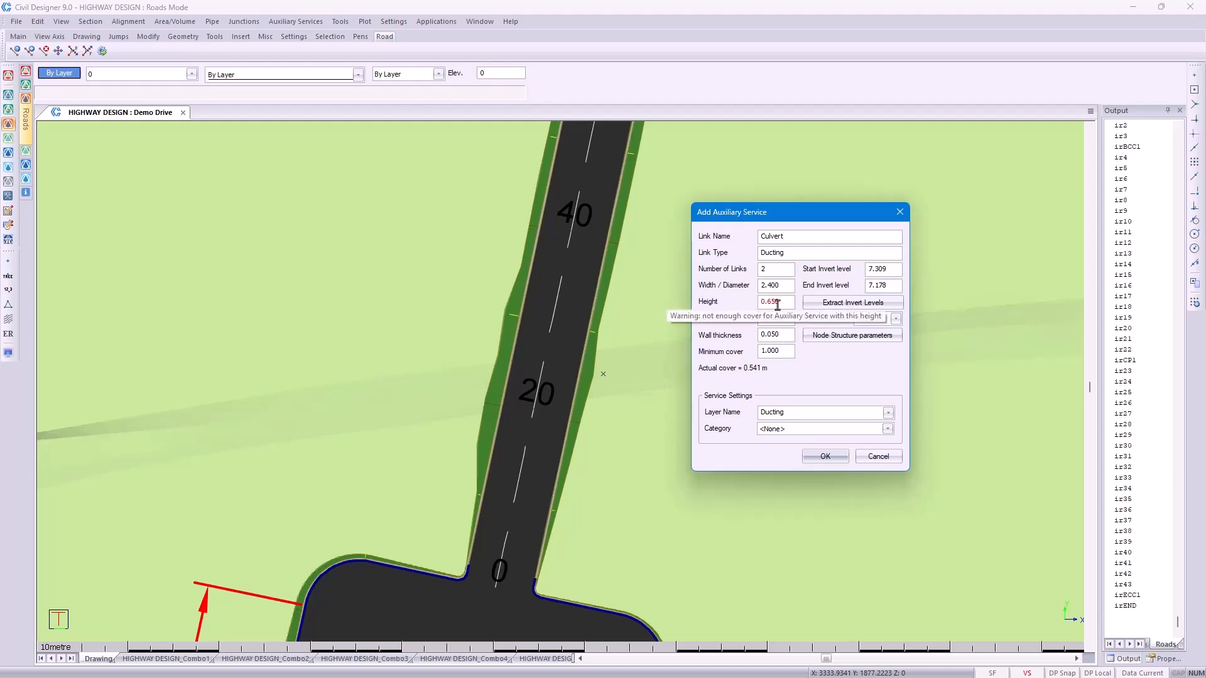
click(886, 306)
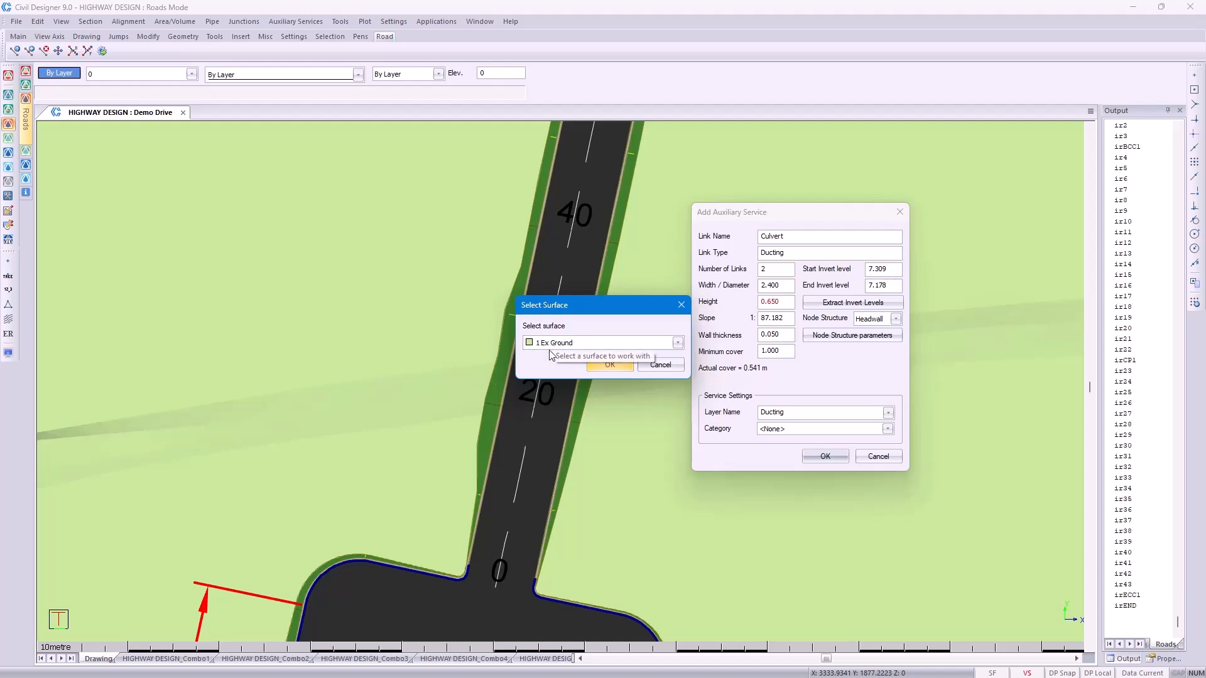
click(608, 366)
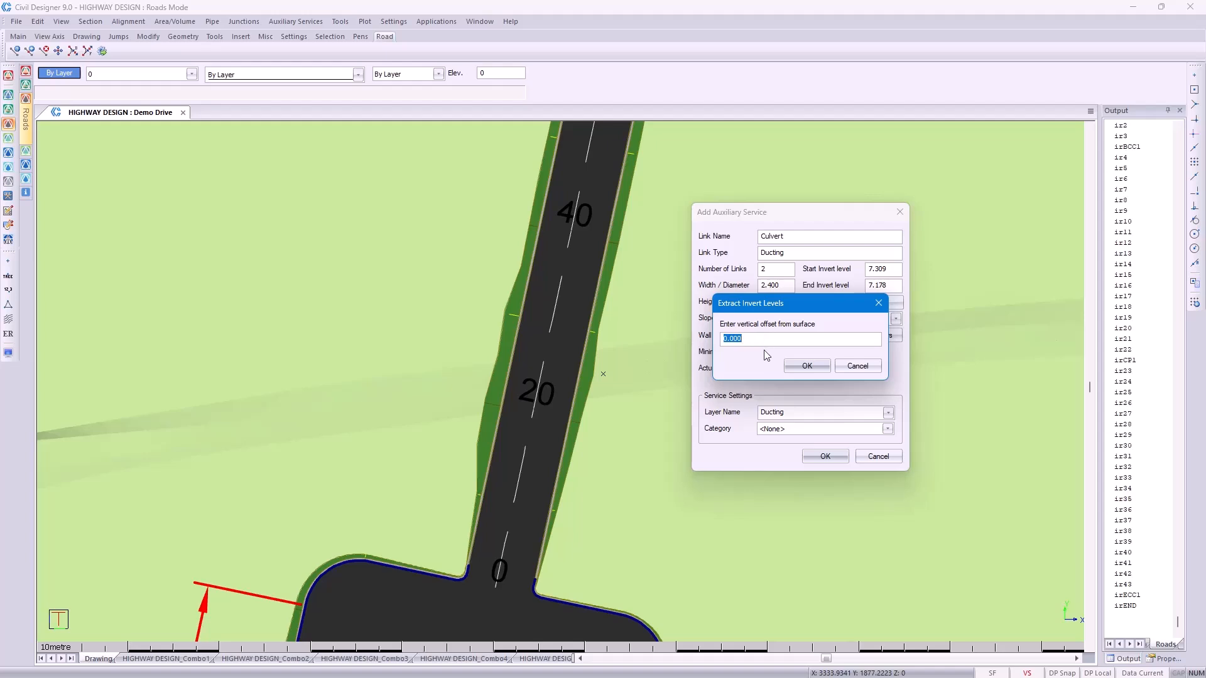
click(804, 367)
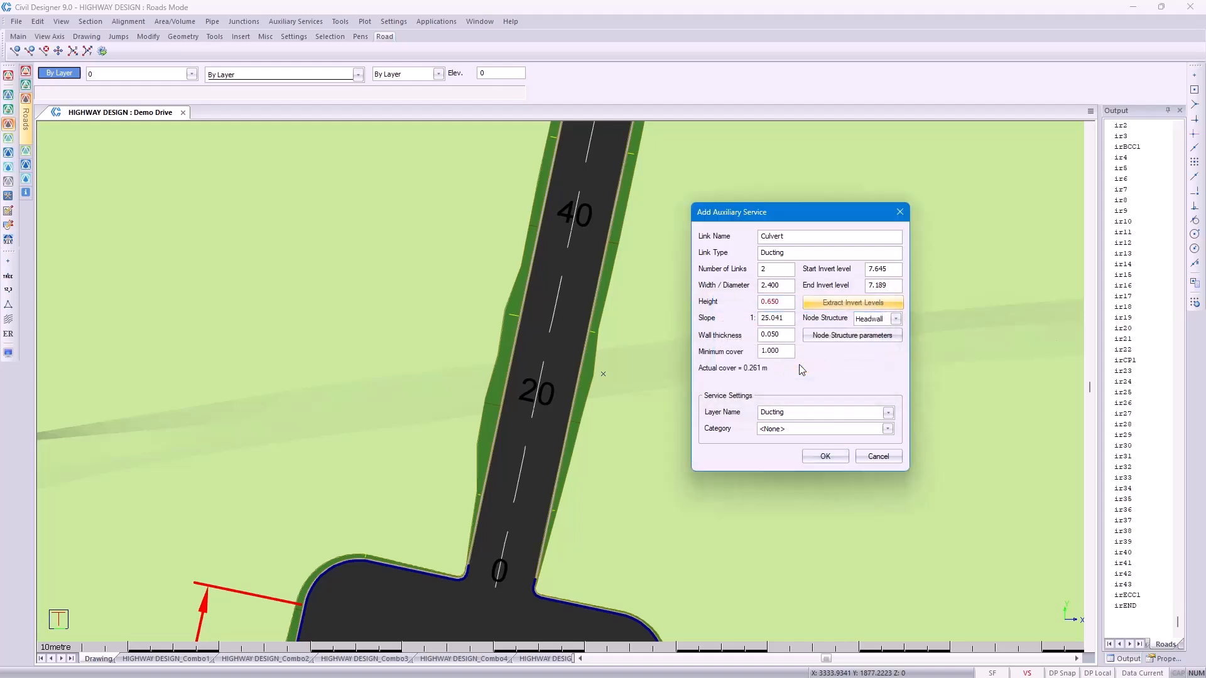
Accept the headwall structure parameters, assign the service to a layer named Culvert with category None, and create it
click(849, 337)
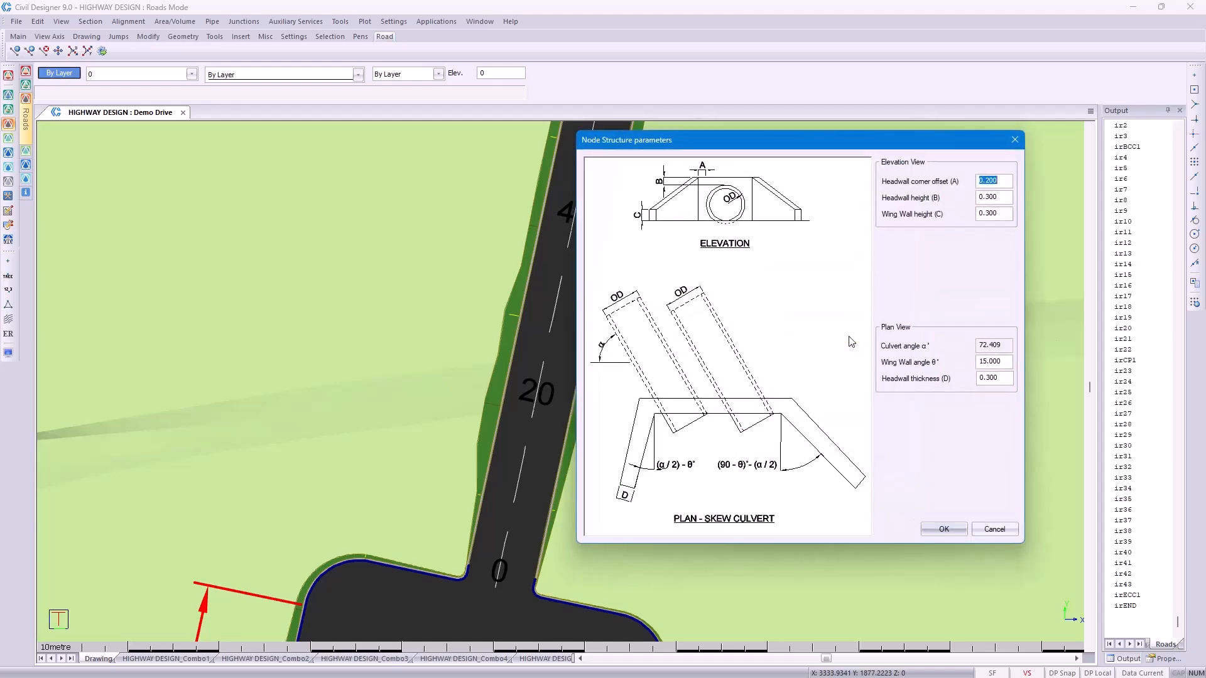
click(943, 529)
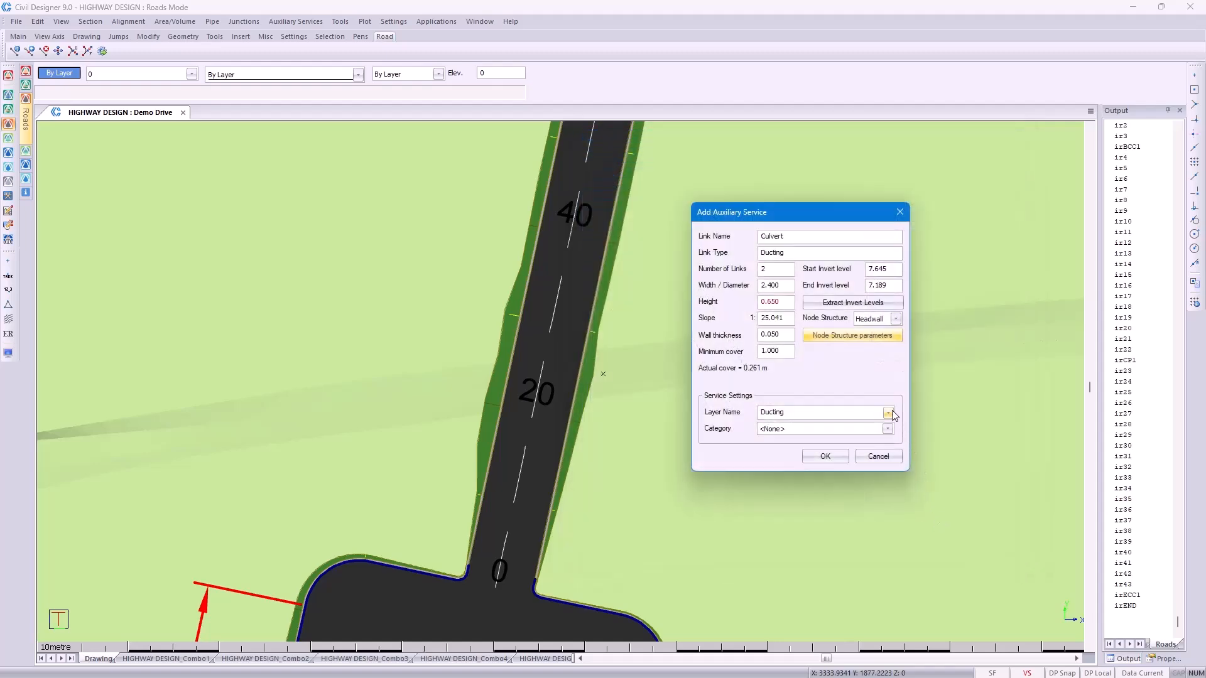
text(Culvert)
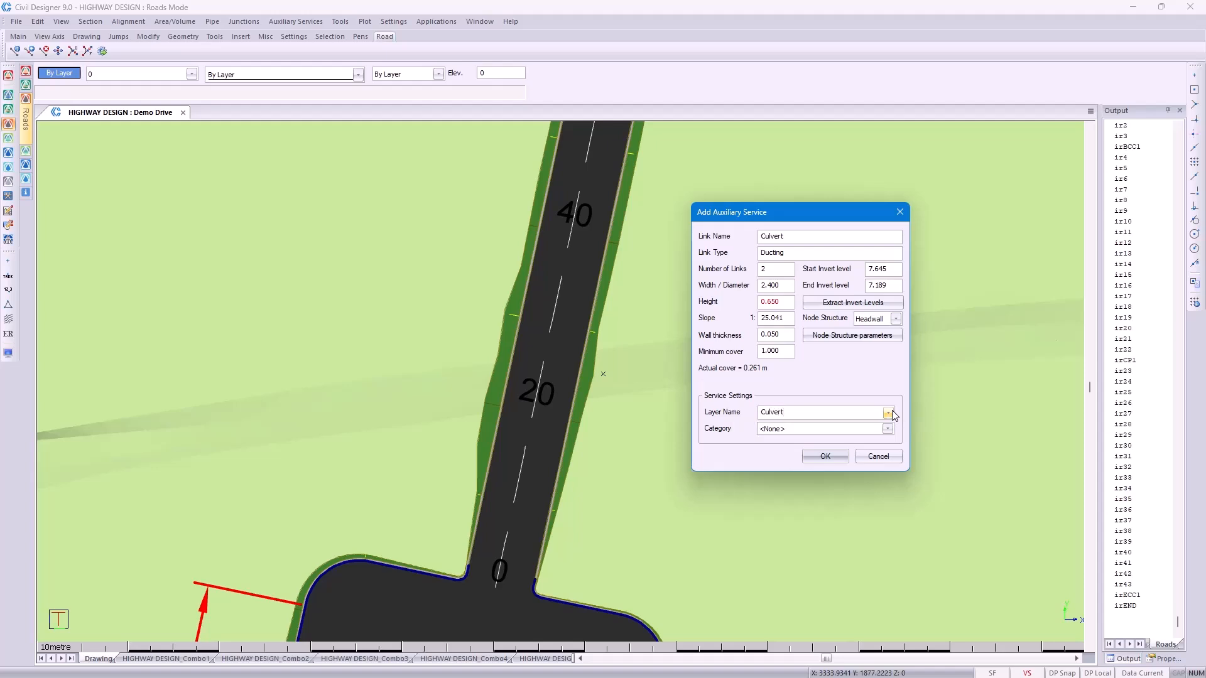
click(888, 429)
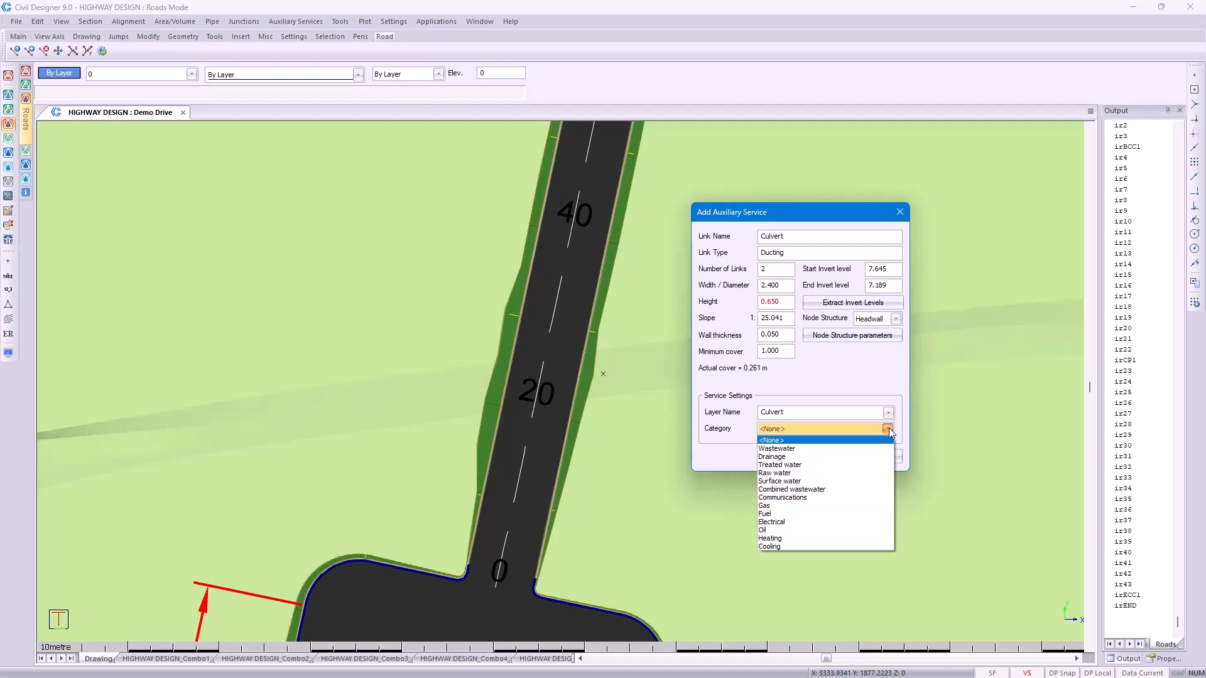
click(888, 430)
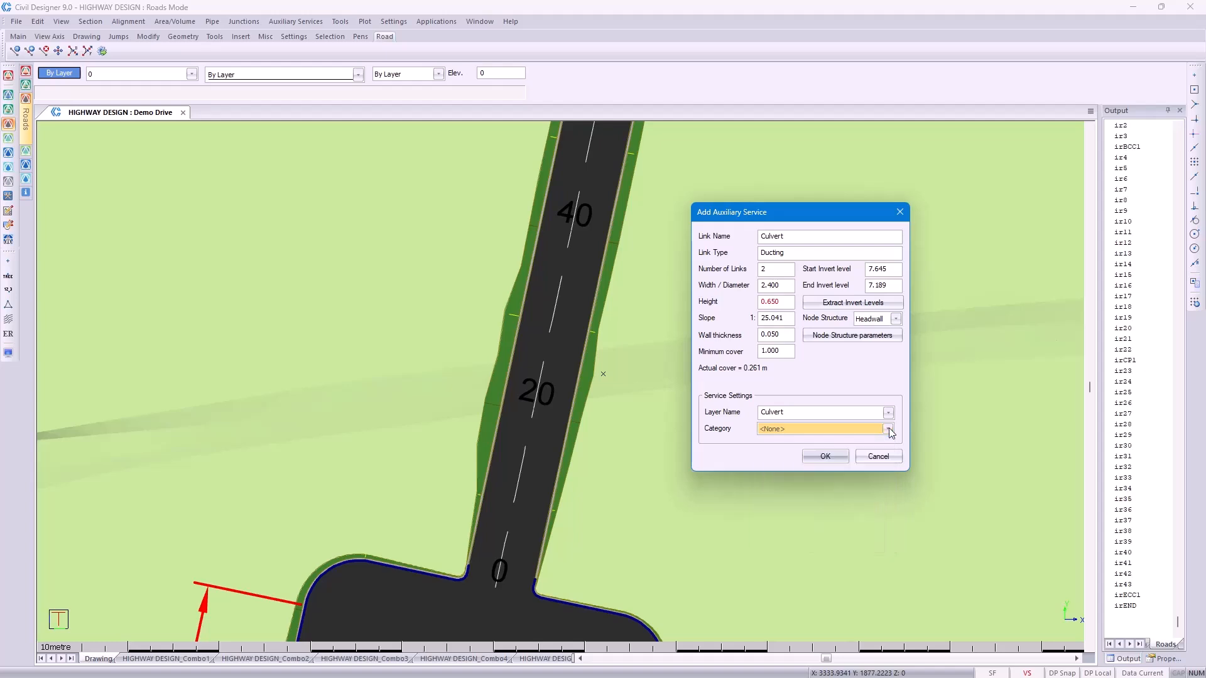
click(826, 455)
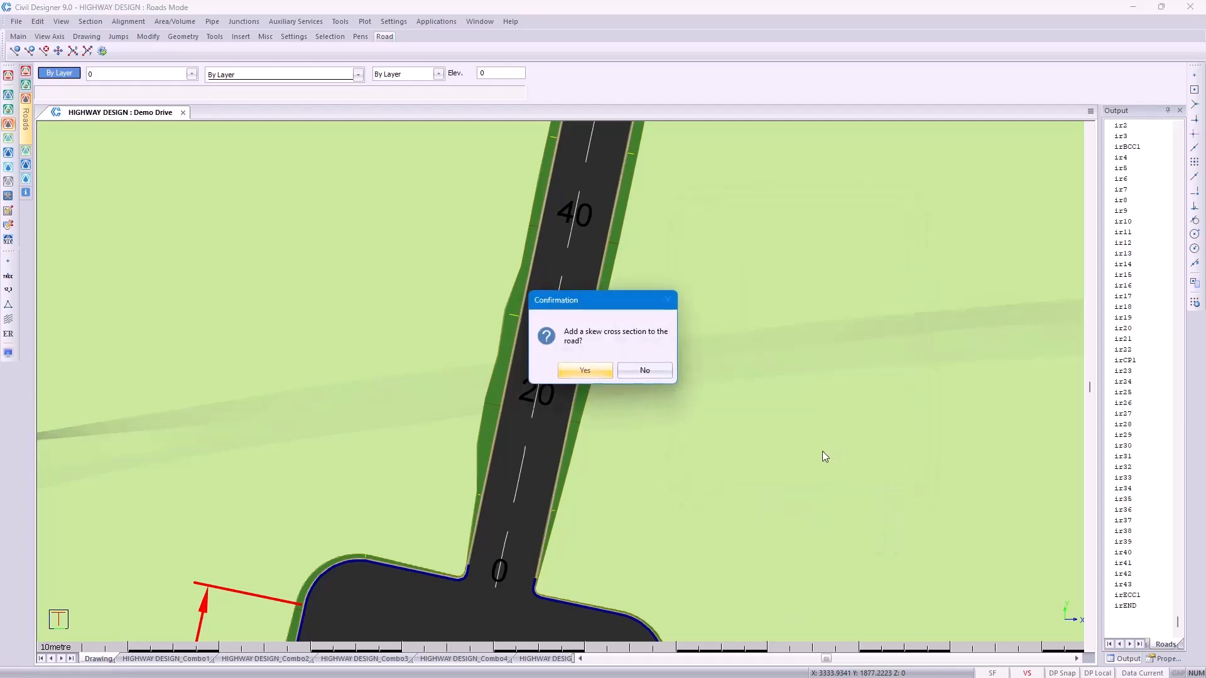
Add a skew cross section to the road at the culvert, close the section editor and finish adding services
click(584, 372)
click(699, 408)
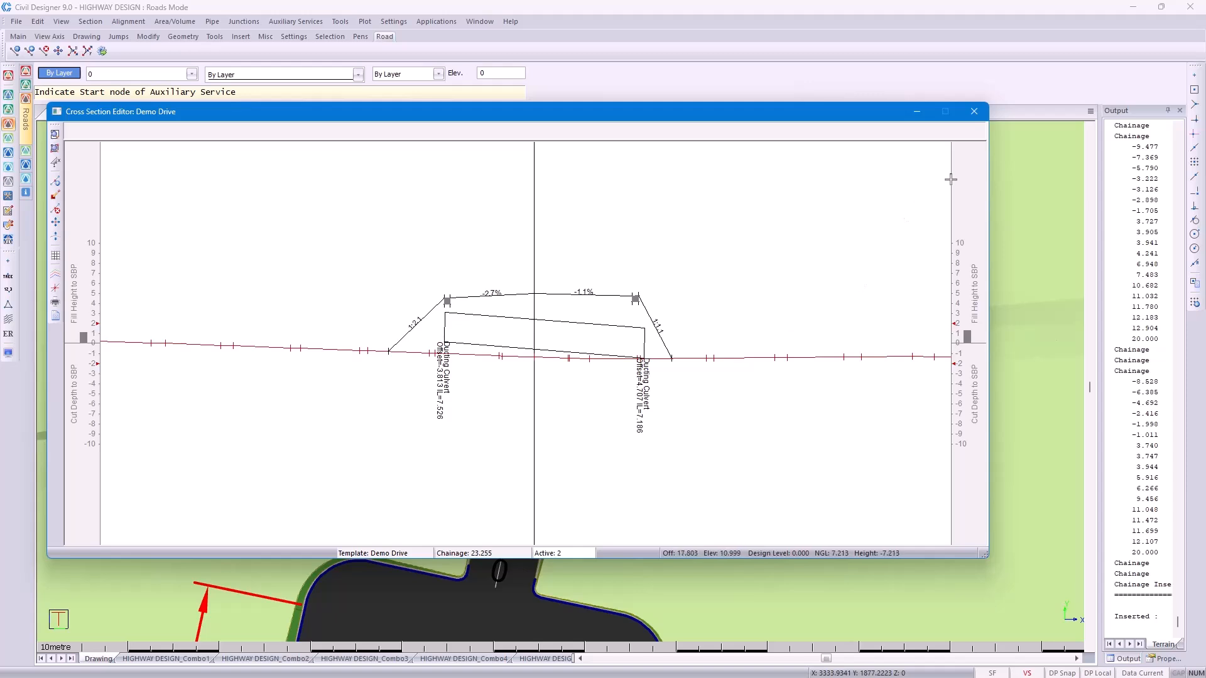
click(975, 112)
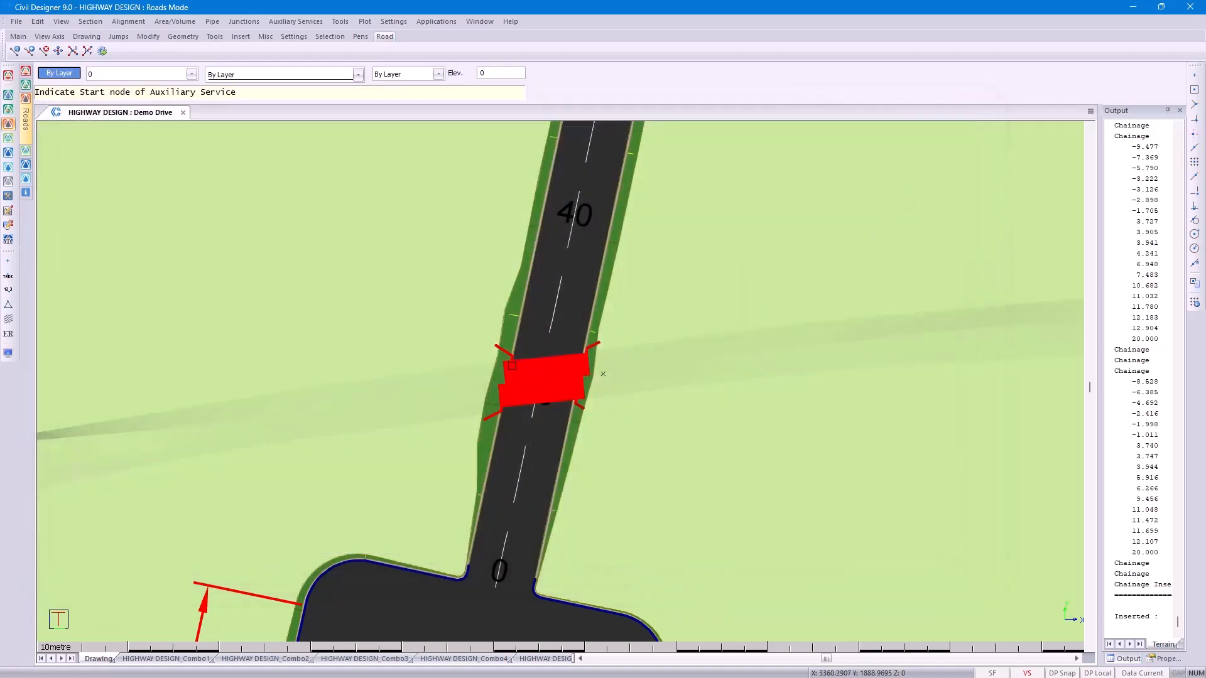
right_click(677, 433)
click(696, 443)
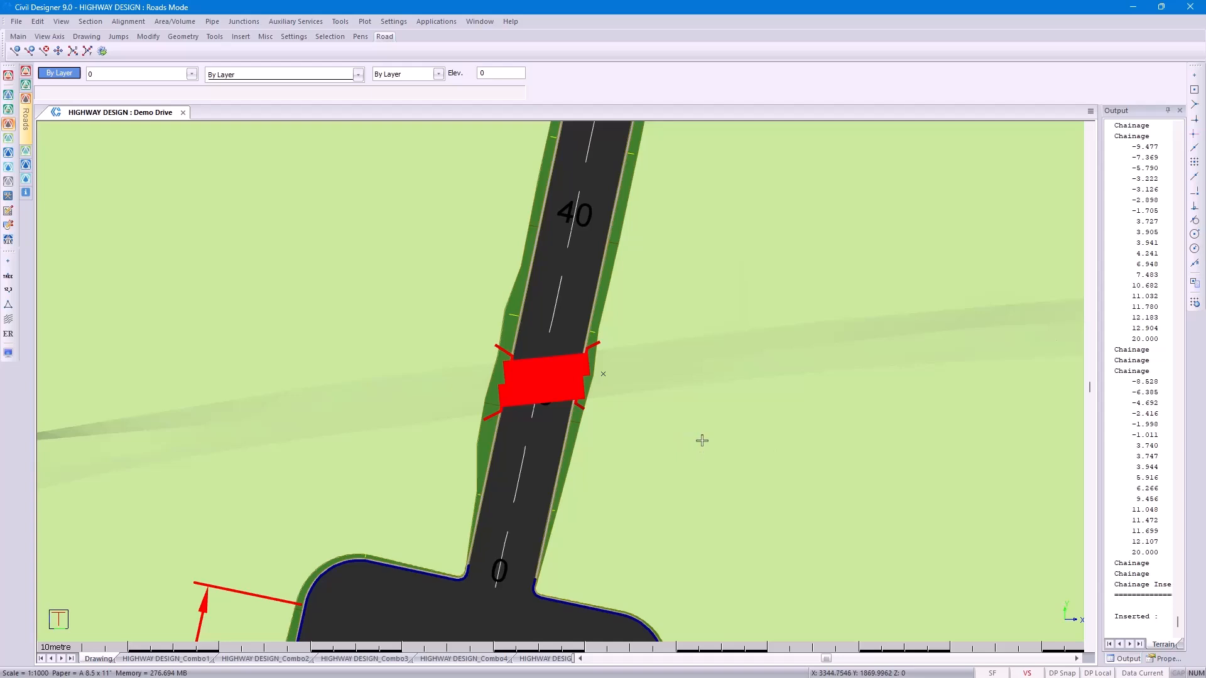
Make the layer listed directly below Cul de Sac in the Demo layer filter visible
scroll(677, 254, down, 2)
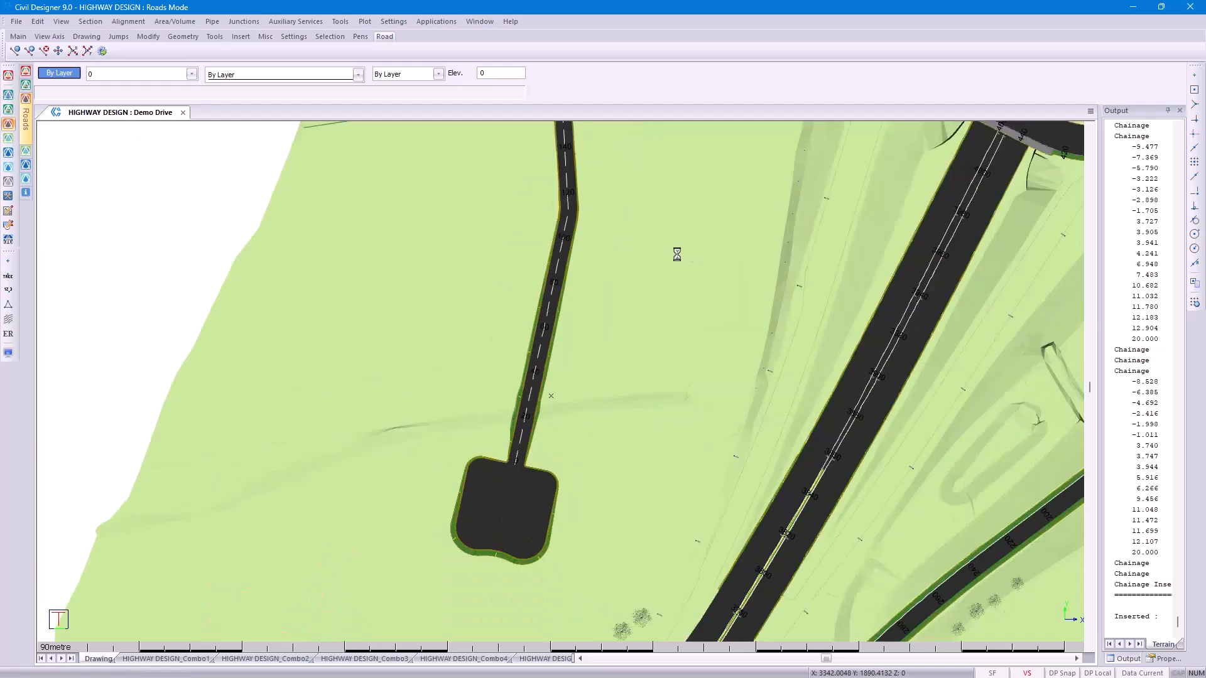
scroll(677, 253, down, 2)
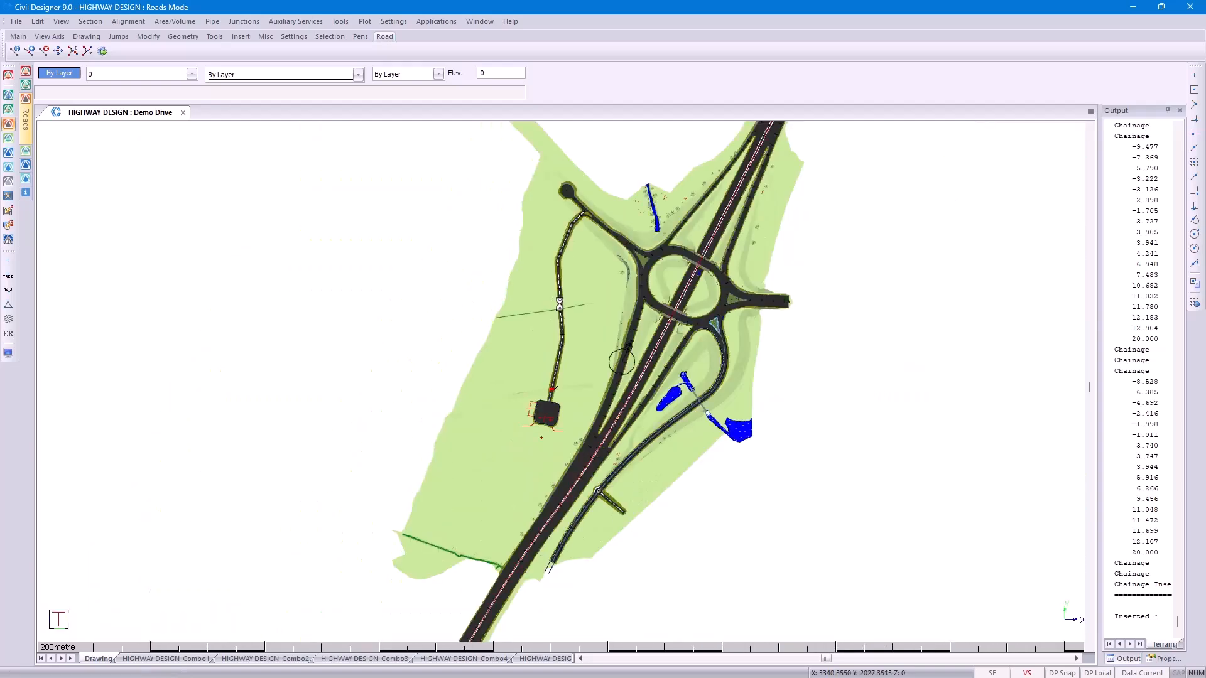
scroll(560, 305, up, 2)
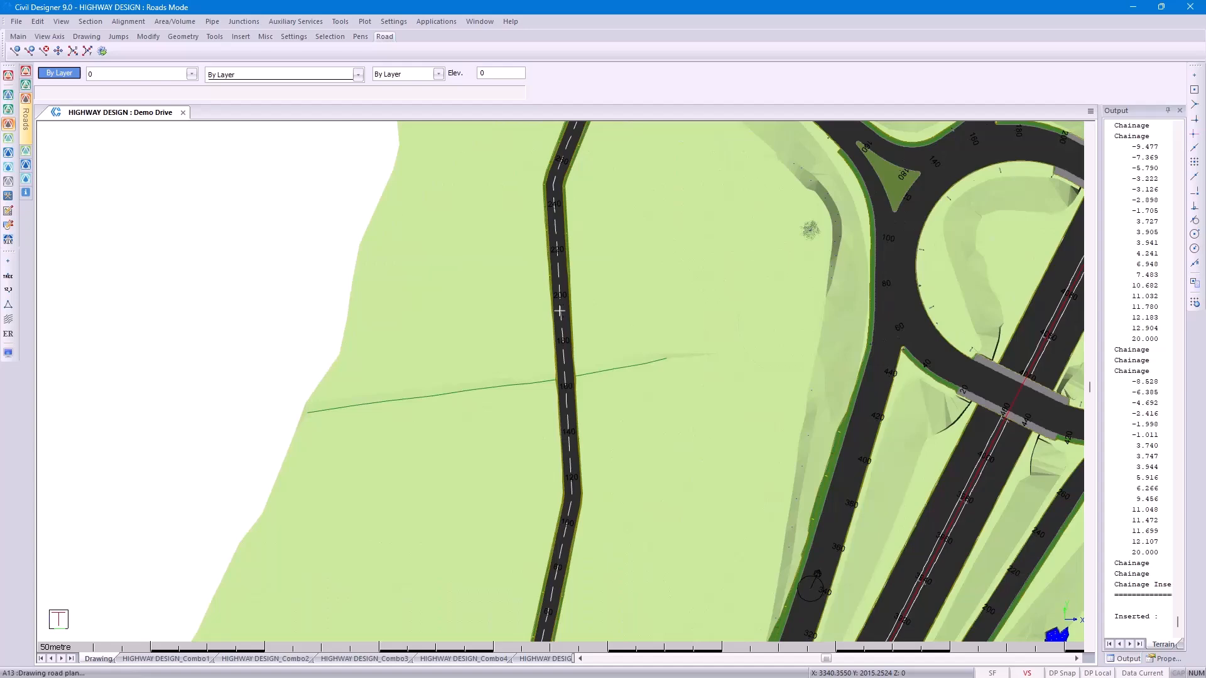
scroll(560, 311, up, 1)
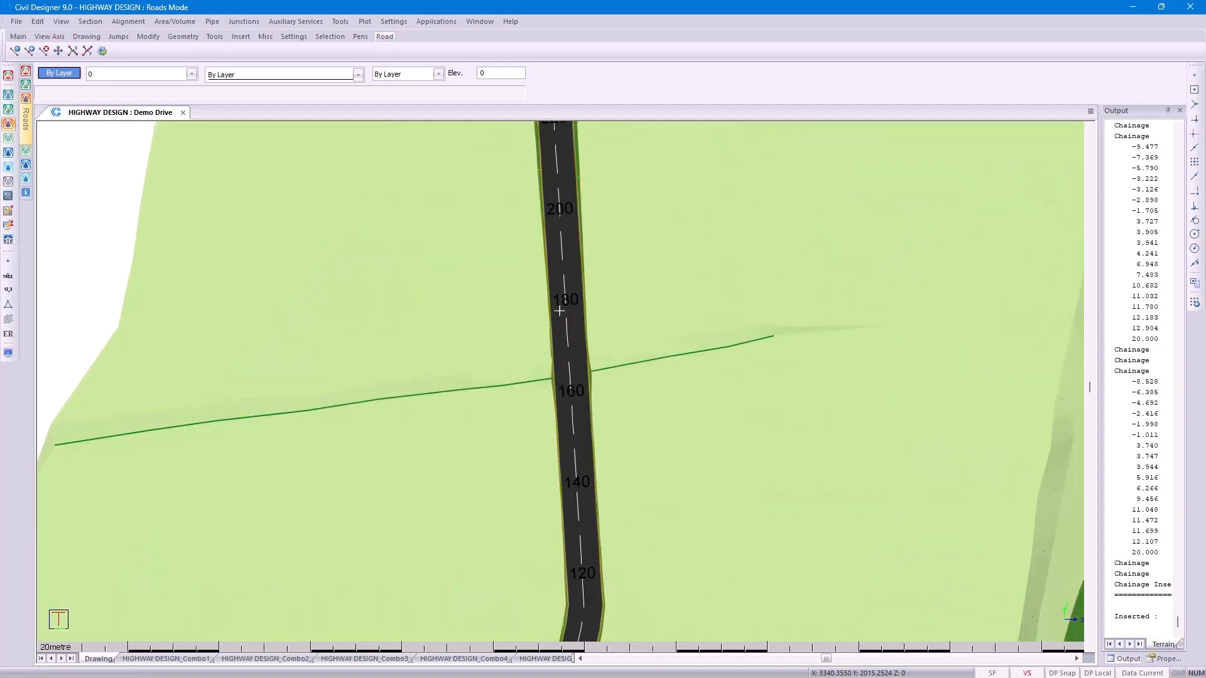
click(134, 78)
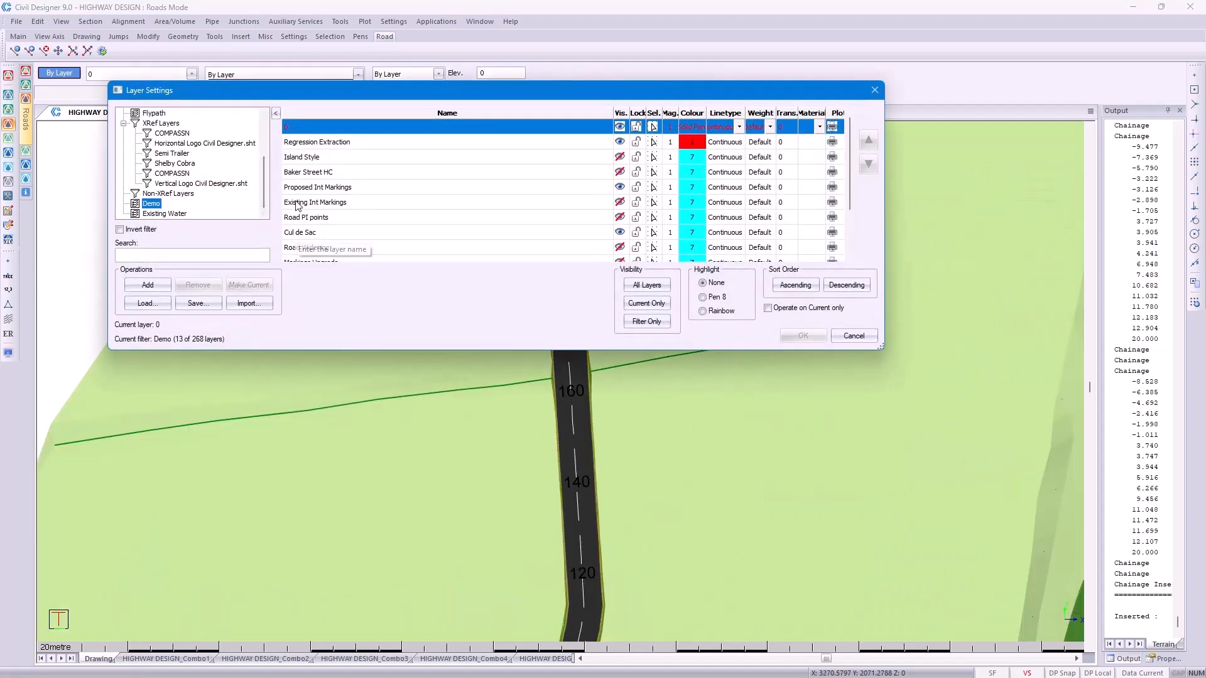
click(308, 248)
click(620, 247)
click(807, 336)
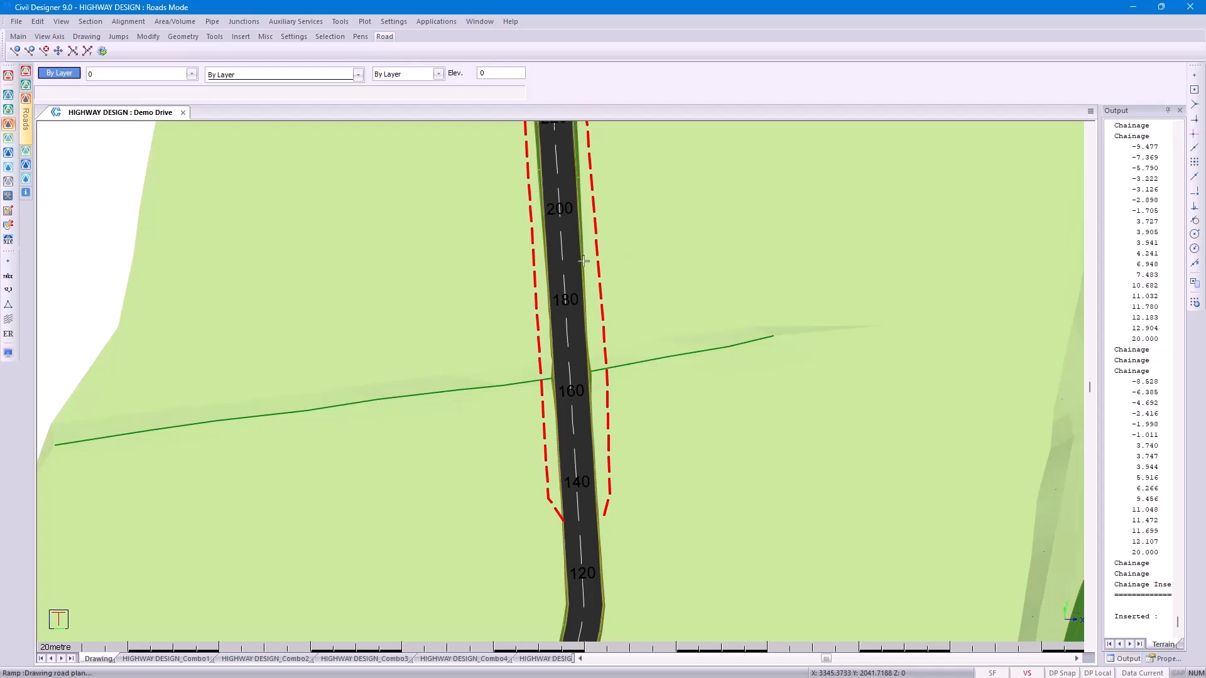
Set up a single-carriageway string extraction of only the left edge from all CAD entities, retaining crossfall with edge control data over chainage 0 to 350.068
scroll(584, 261, down, 3)
scroll(559, 399, up, 3)
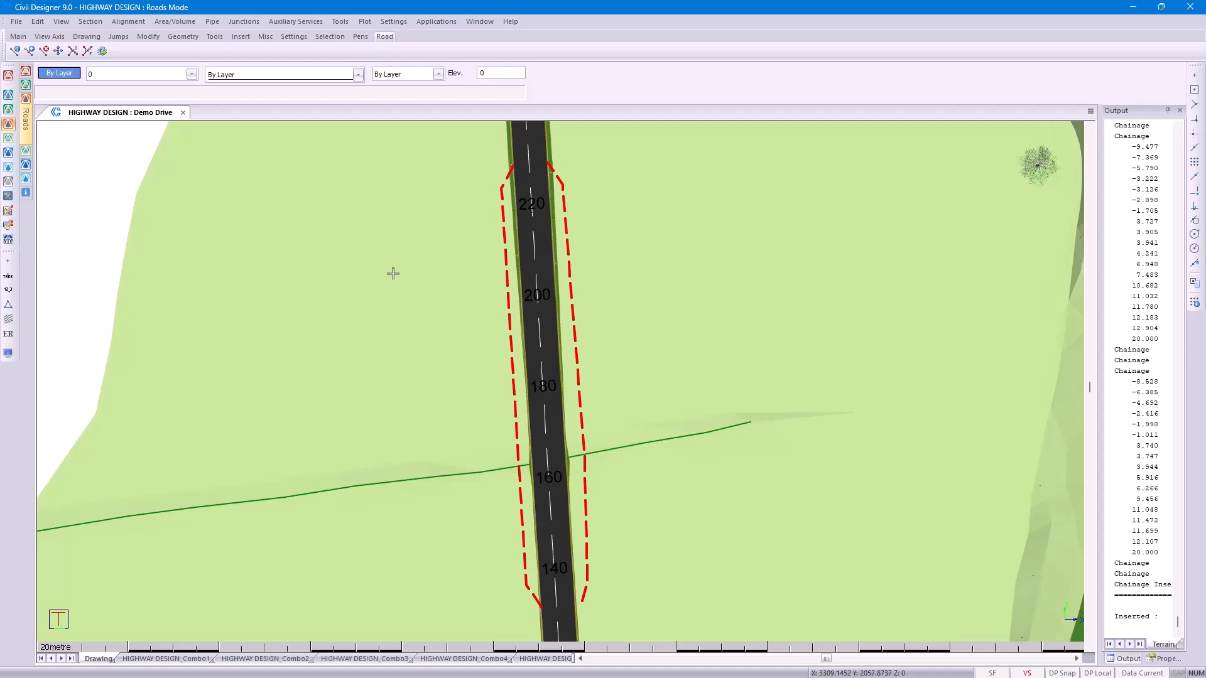
click(134, 22)
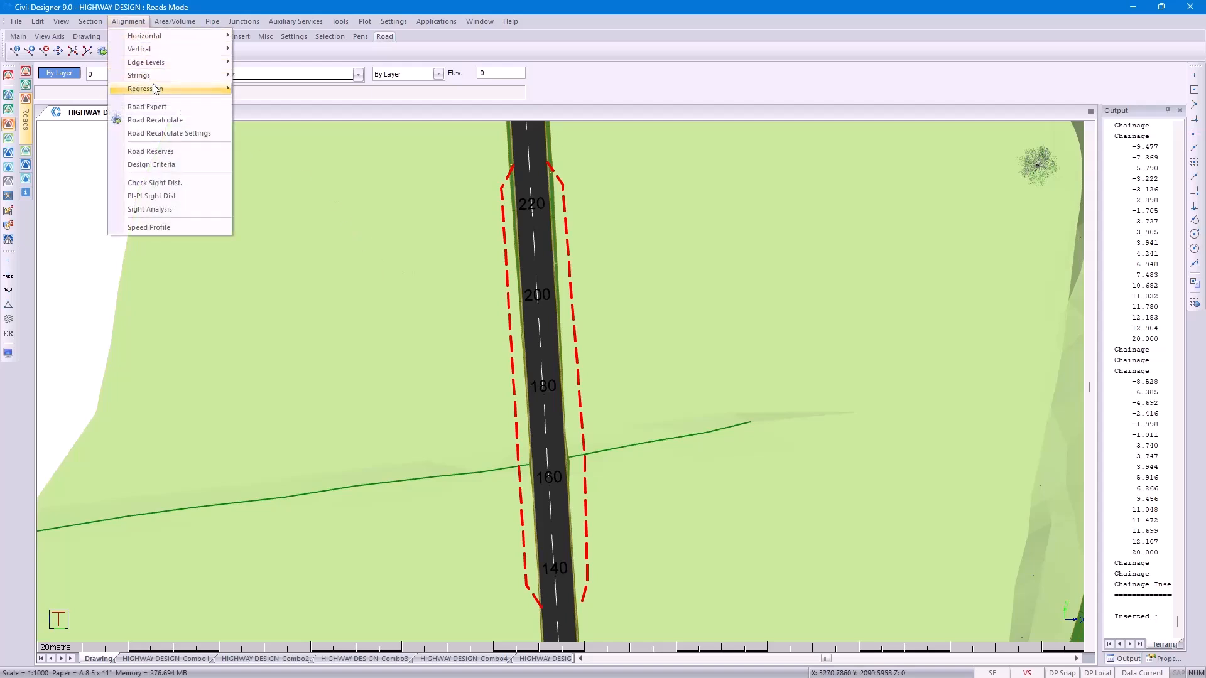
mouse_move(155, 88)
click(267, 104)
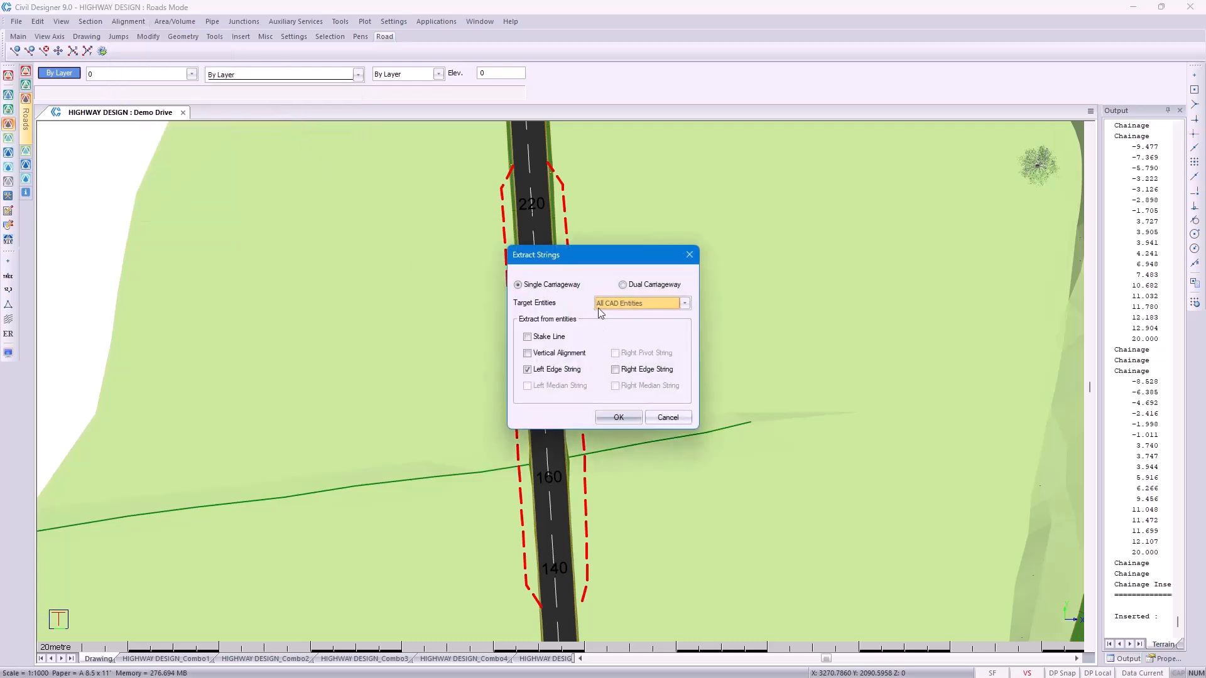
click(617, 419)
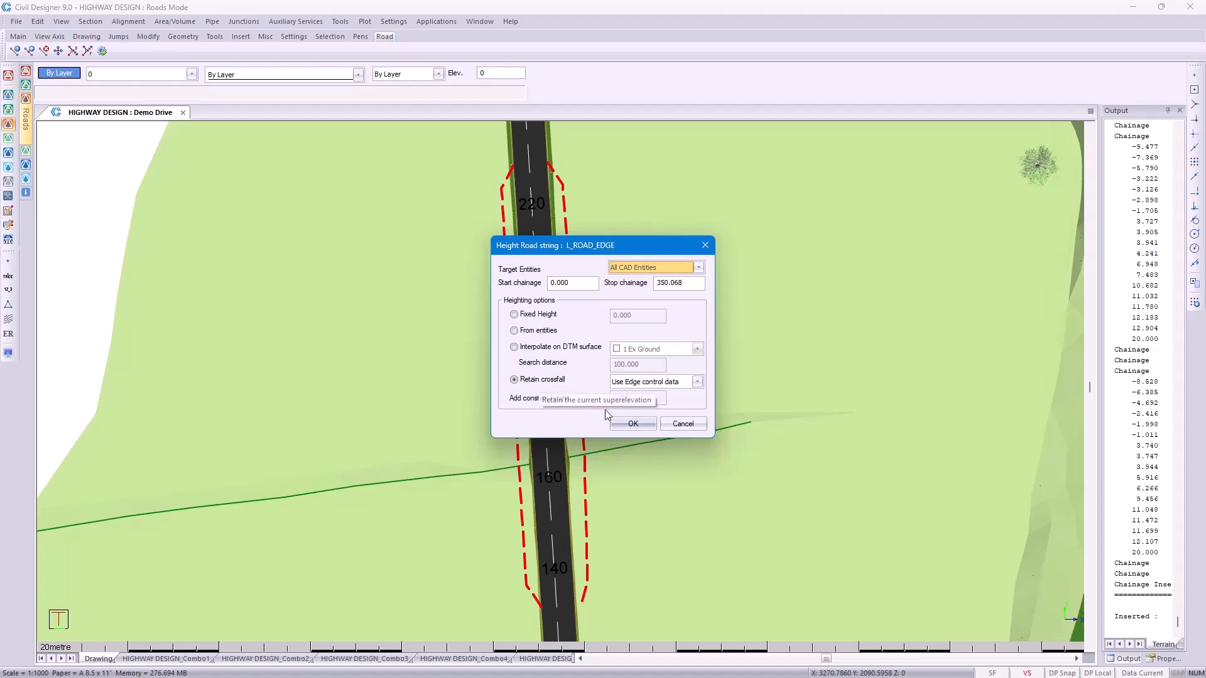
click(627, 423)
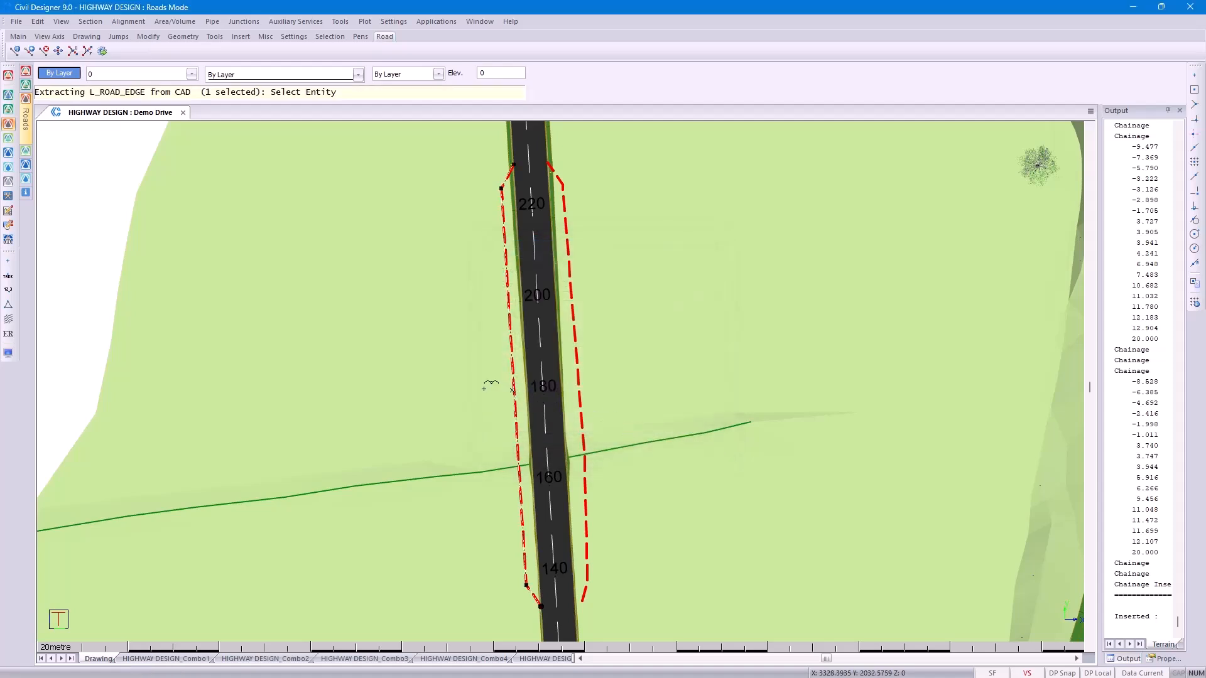
Extract the left road edge from the western dashed line and generate Final Design edge levels from chainage 0 to 350.068, subtracting kerbs
right_click(477, 386)
click(490, 394)
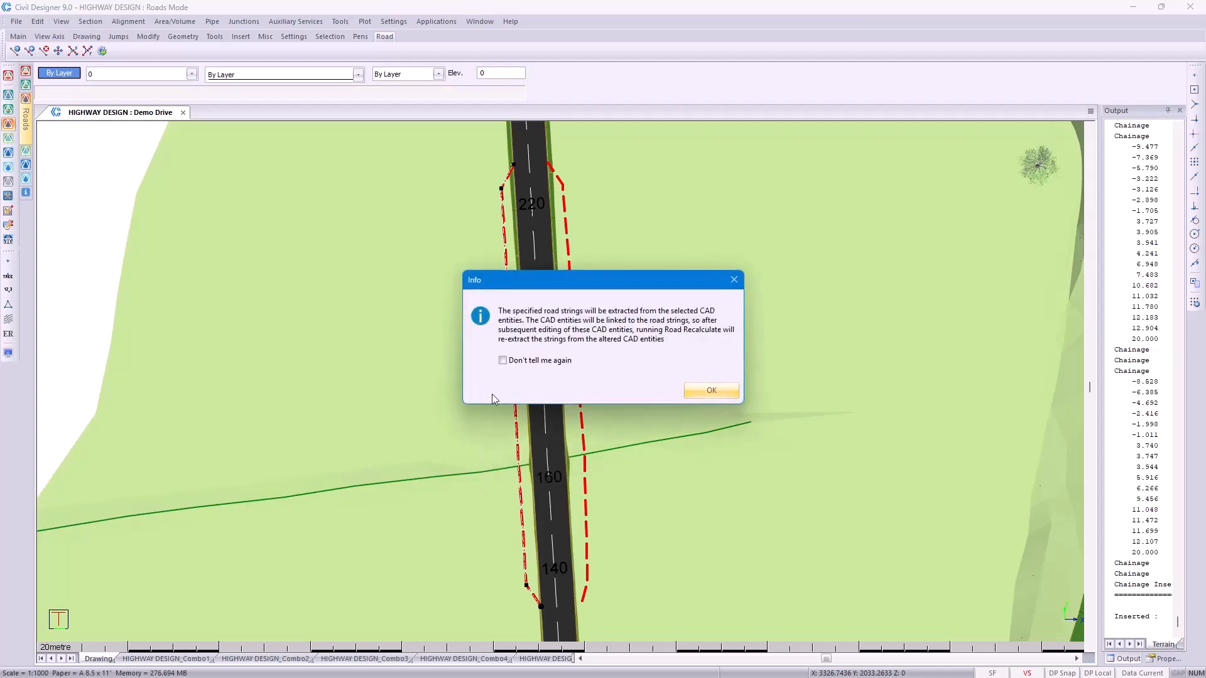
click(697, 392)
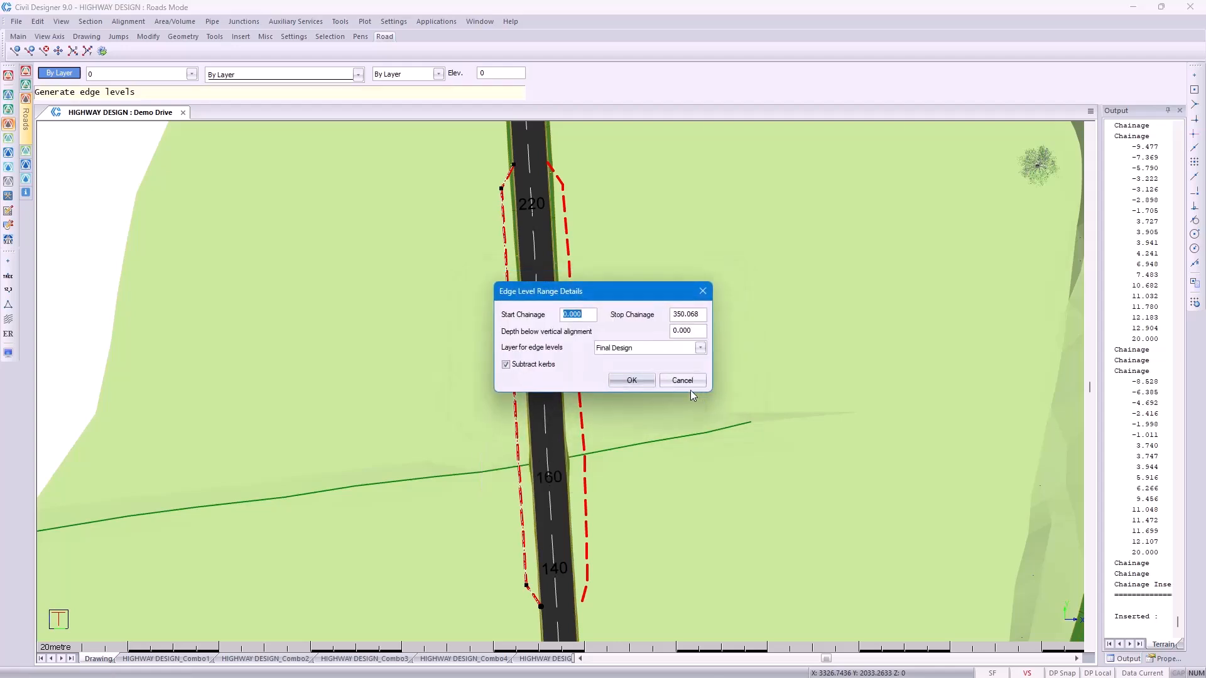
click(632, 380)
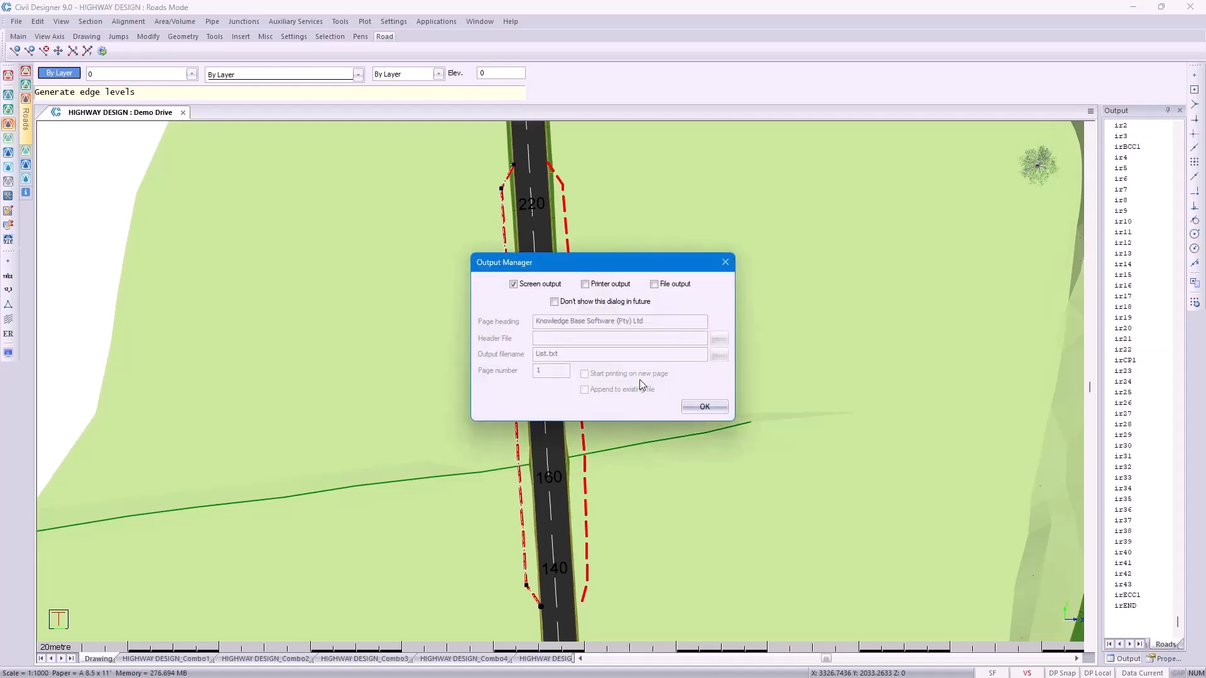
click(684, 407)
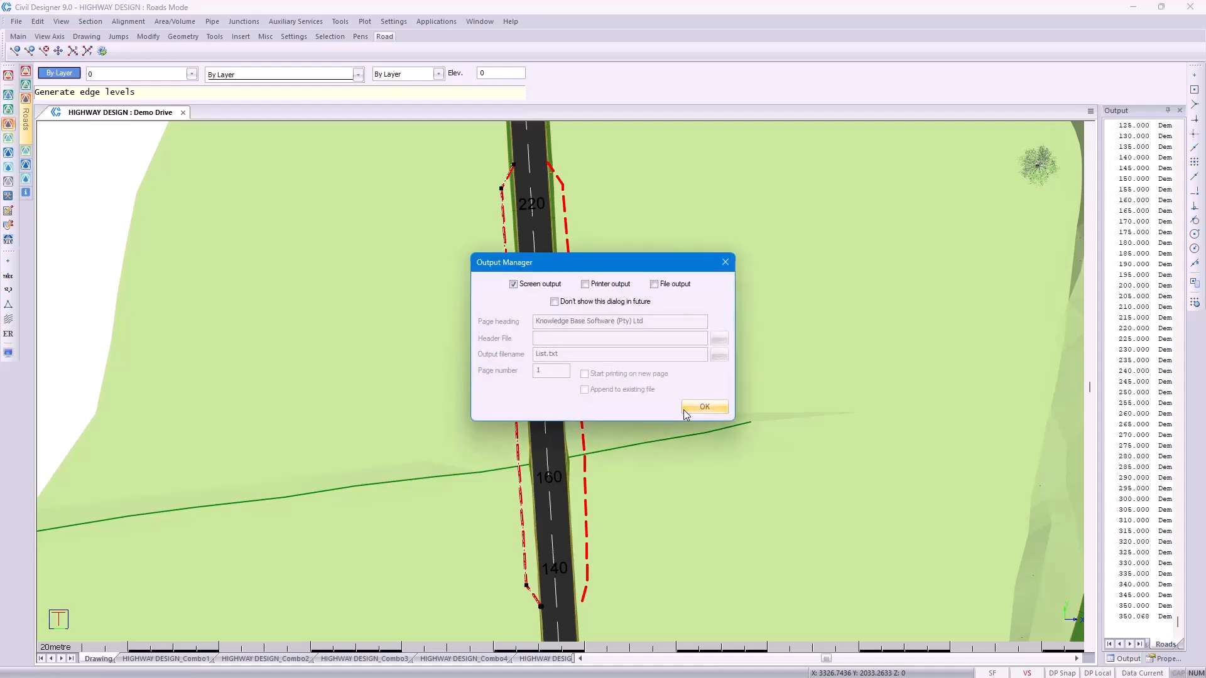
click(683, 408)
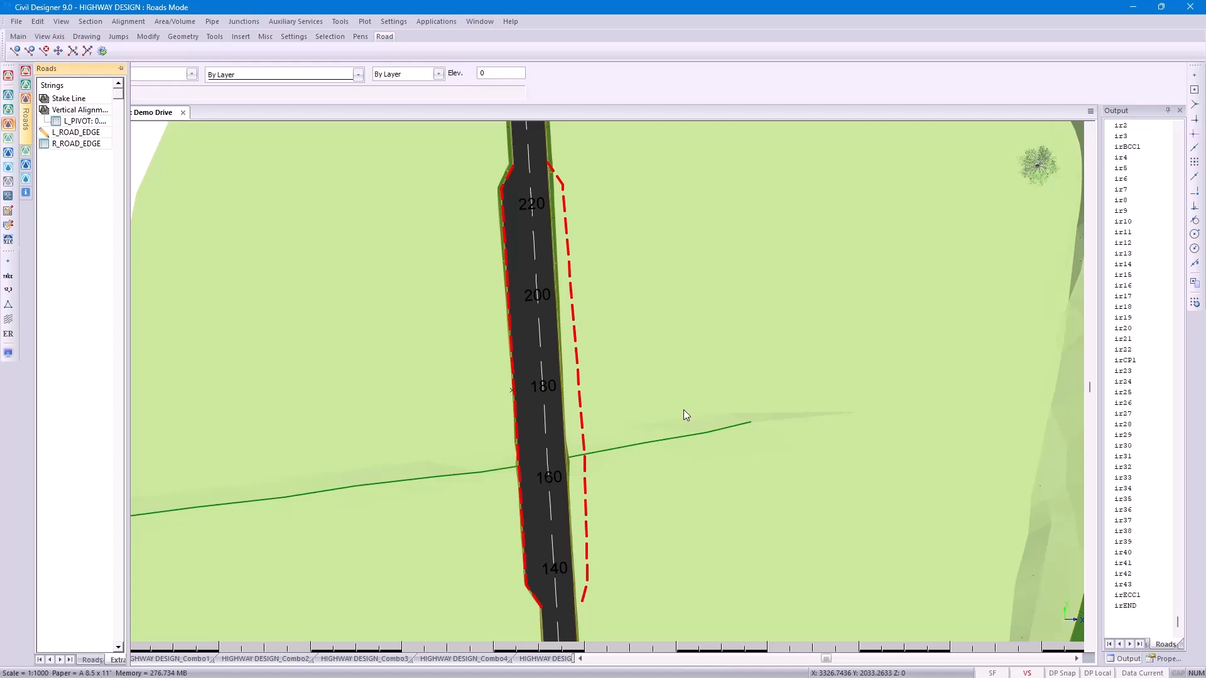
Examine the Demo Drive cross sections one by one, from chainage 120 through the widened left edge to past chainage 220, and close the section editor
click(99, 39)
click(101, 39)
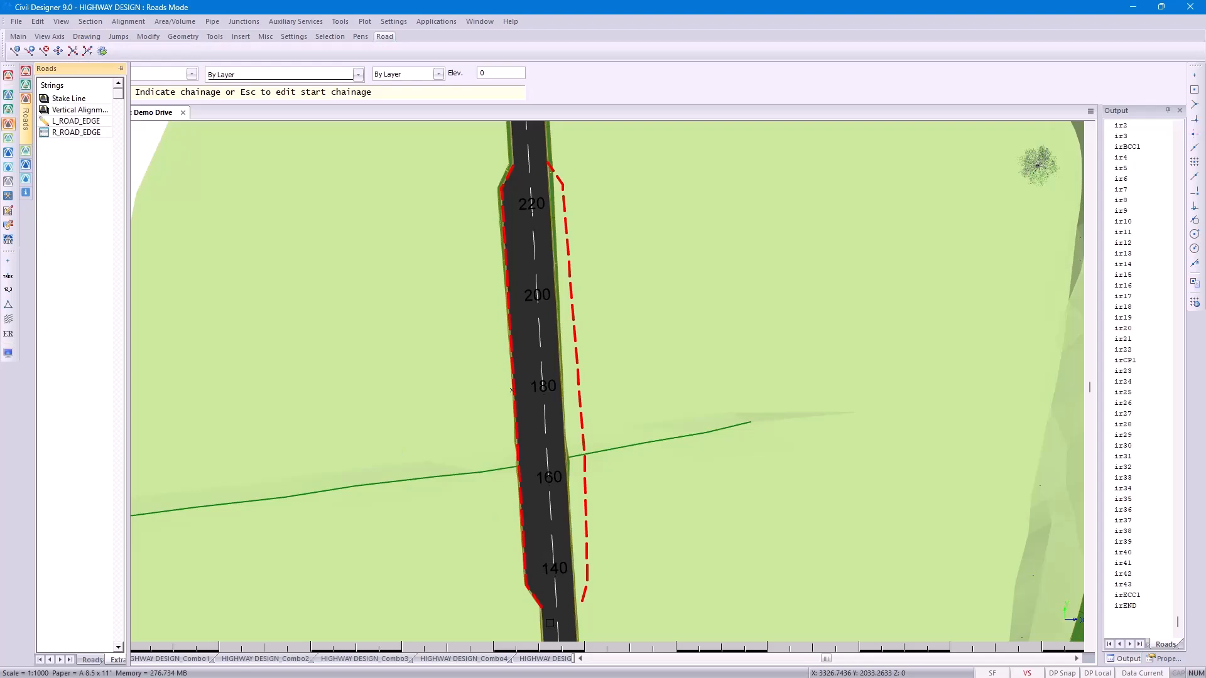
click(550, 622)
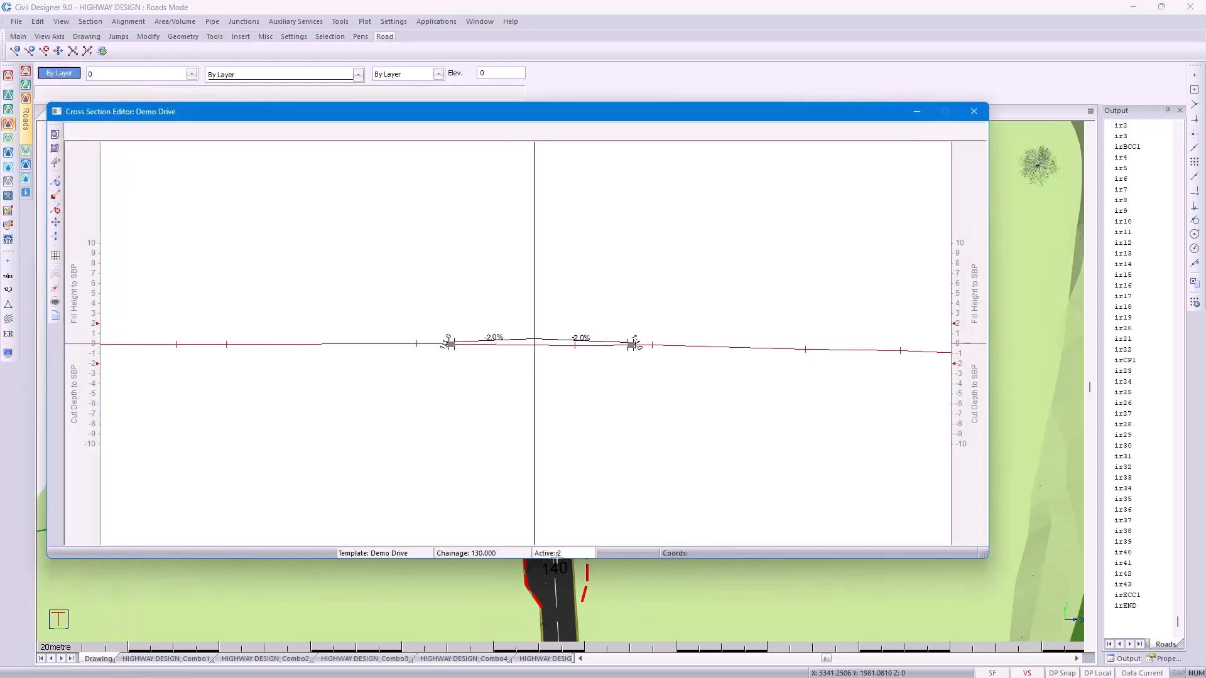
key(Page_Up)
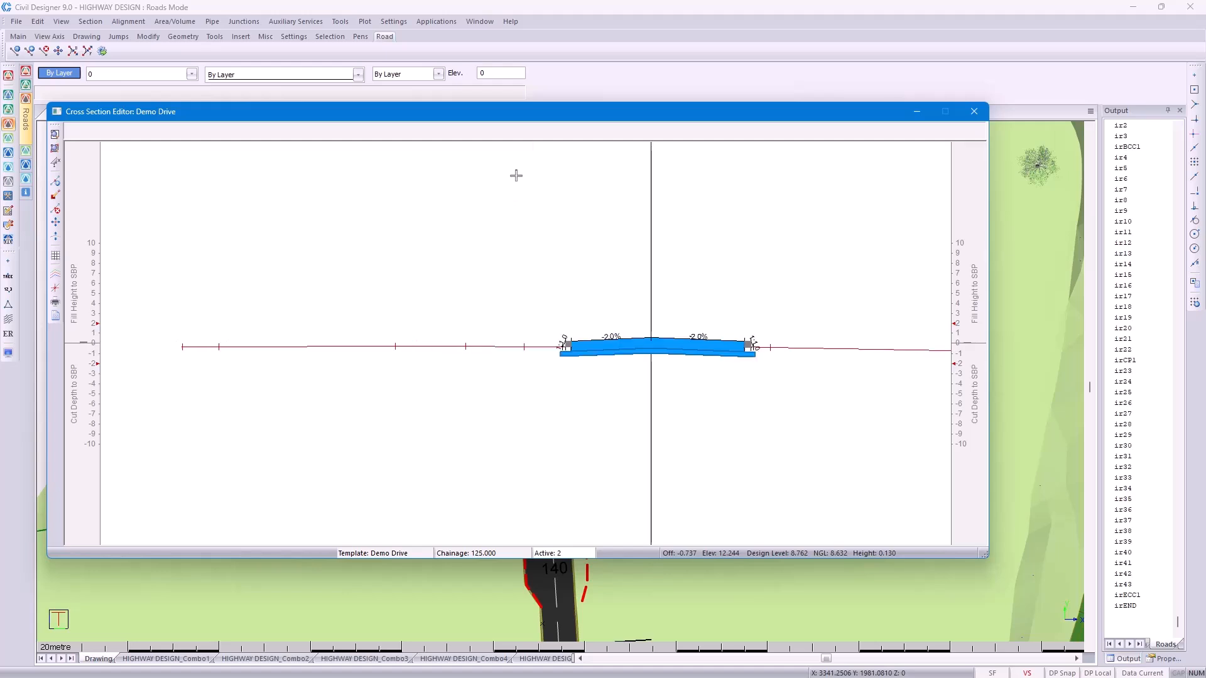
drag(576, 123, 575, 54)
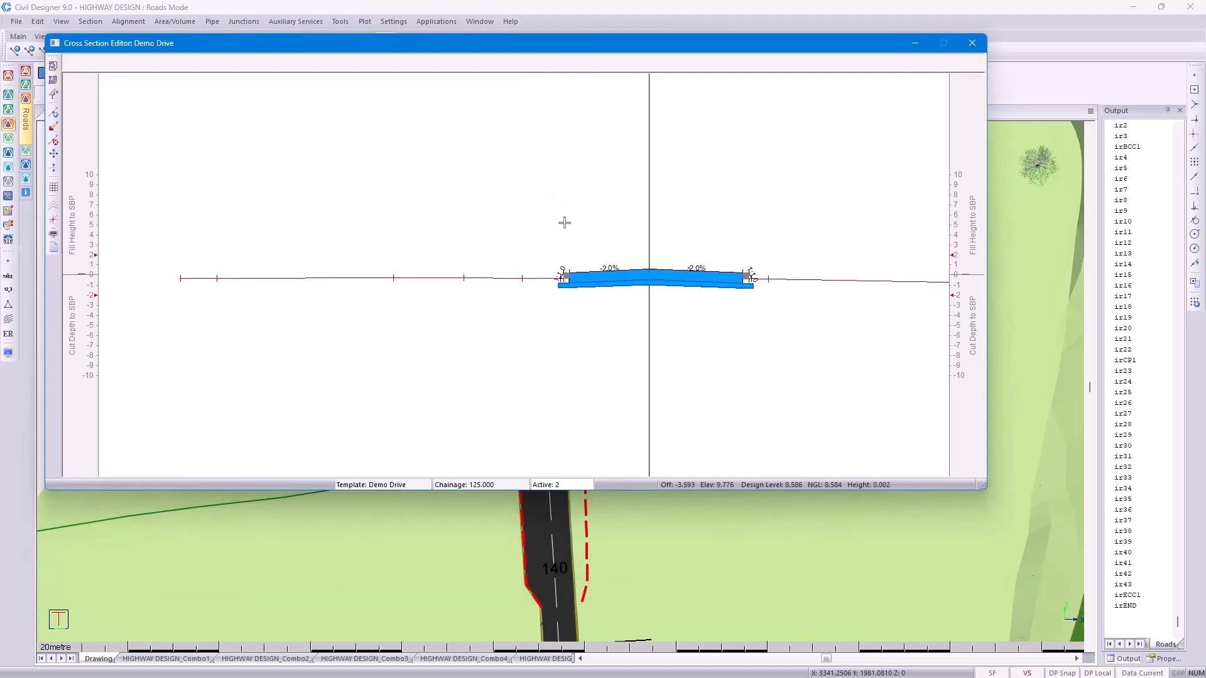
key(Page_Down)
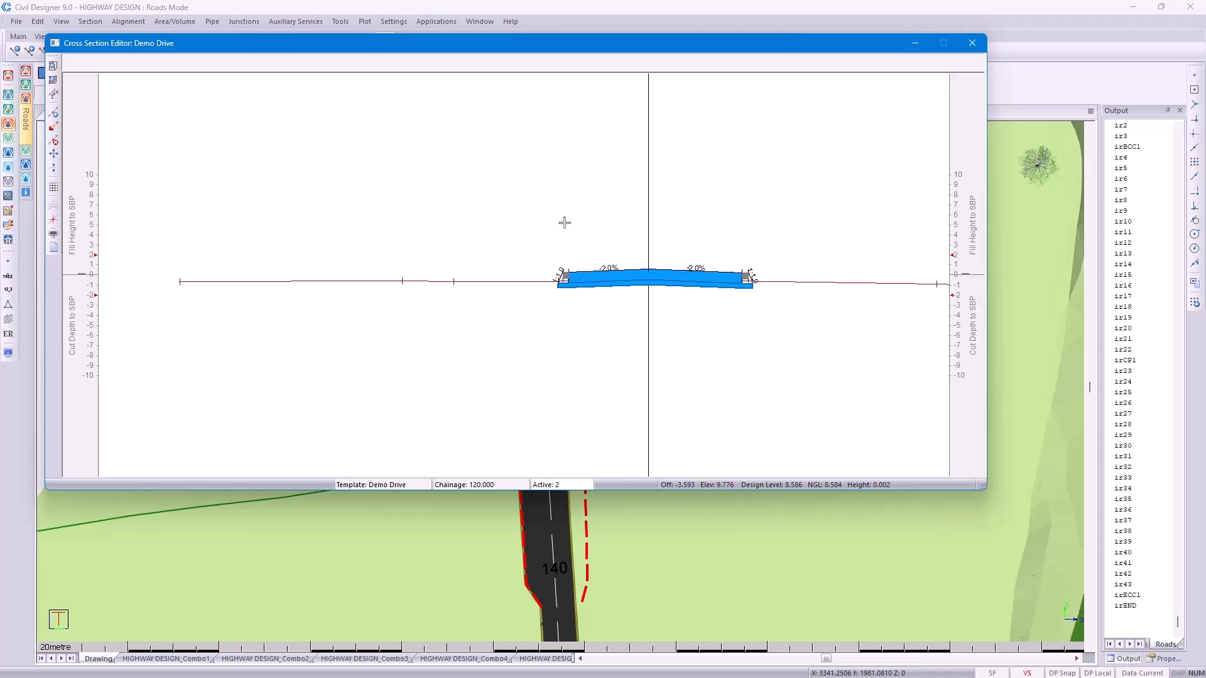
key(Page_Up)
key(Page_Up)
key(Page_Up)
key(Page_Up)
key(Page_Up)
key(Page_Up)
key(Page_Up)
key(Page_Up)
key(Page_Up)
key(Page_Up)
key(Page_Up)
key(Page_Up)
key(Page_Up)
key(Page_Up)
key(Page_Up)
key(Page_Up)
drag(512, 44, 486, 308)
key(Page_Up)
key(Page_Up)
key(Page_Up)
key(Page_Up)
key(Page_Up)
key(Page_Up)
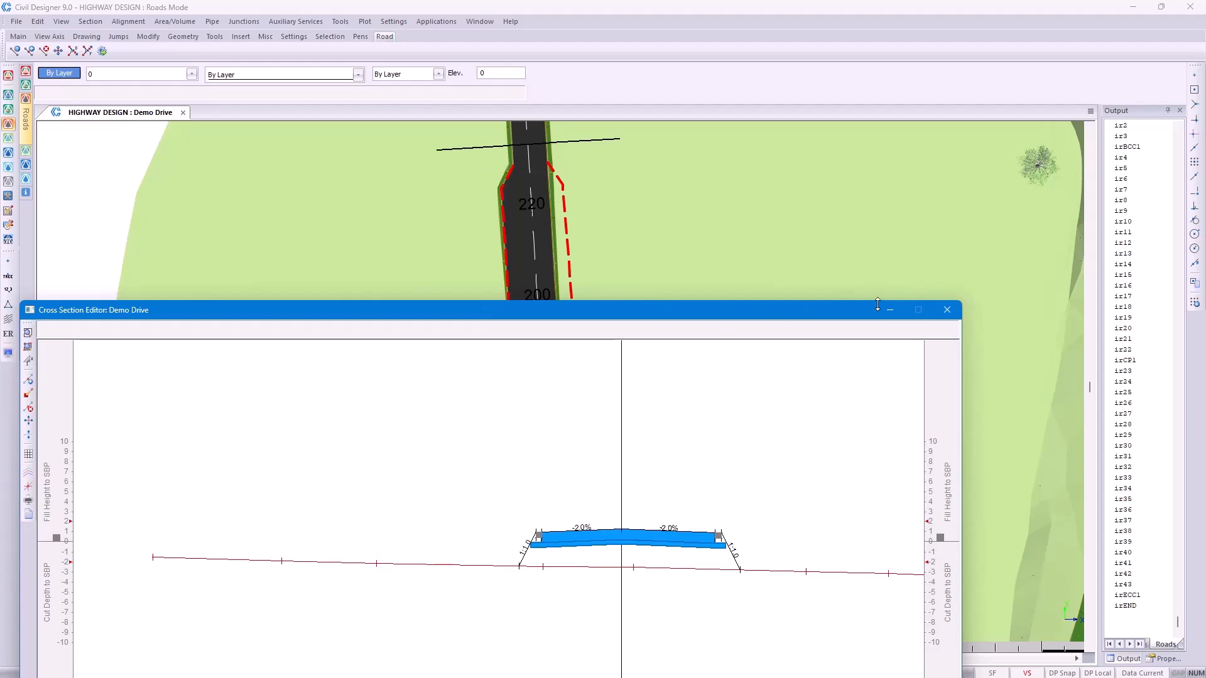
click(945, 309)
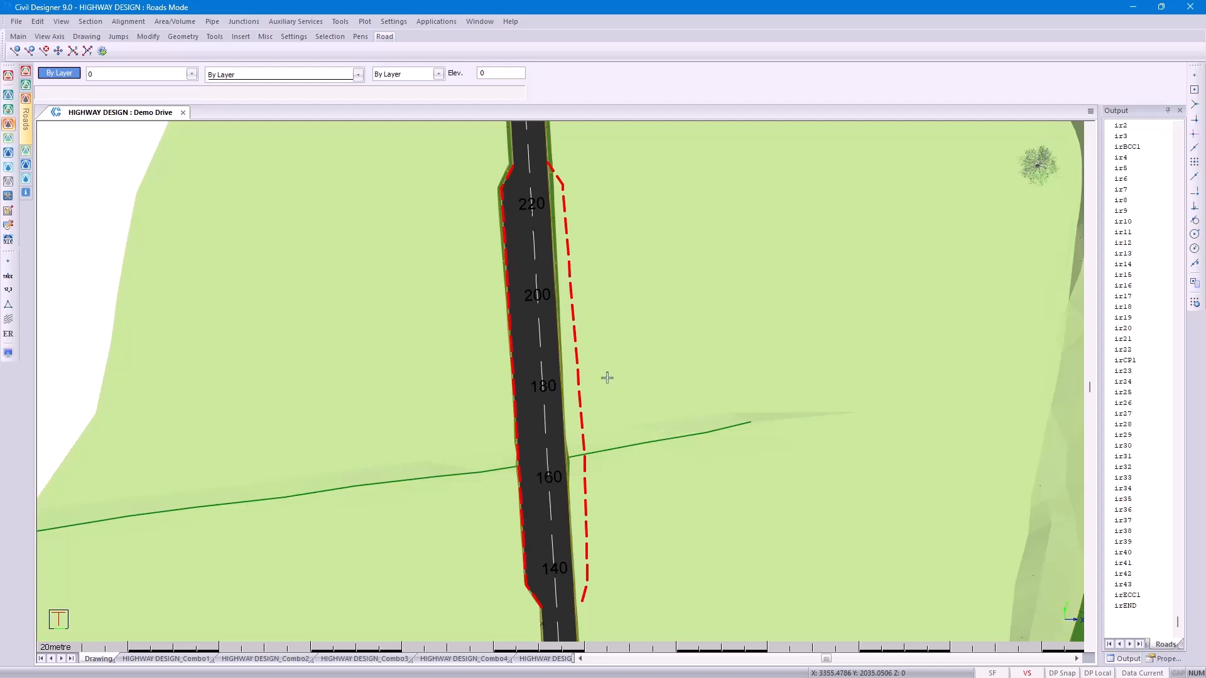
Add a fourth road template entry named PC that uses the file simple single PC.tem
click(340, 21)
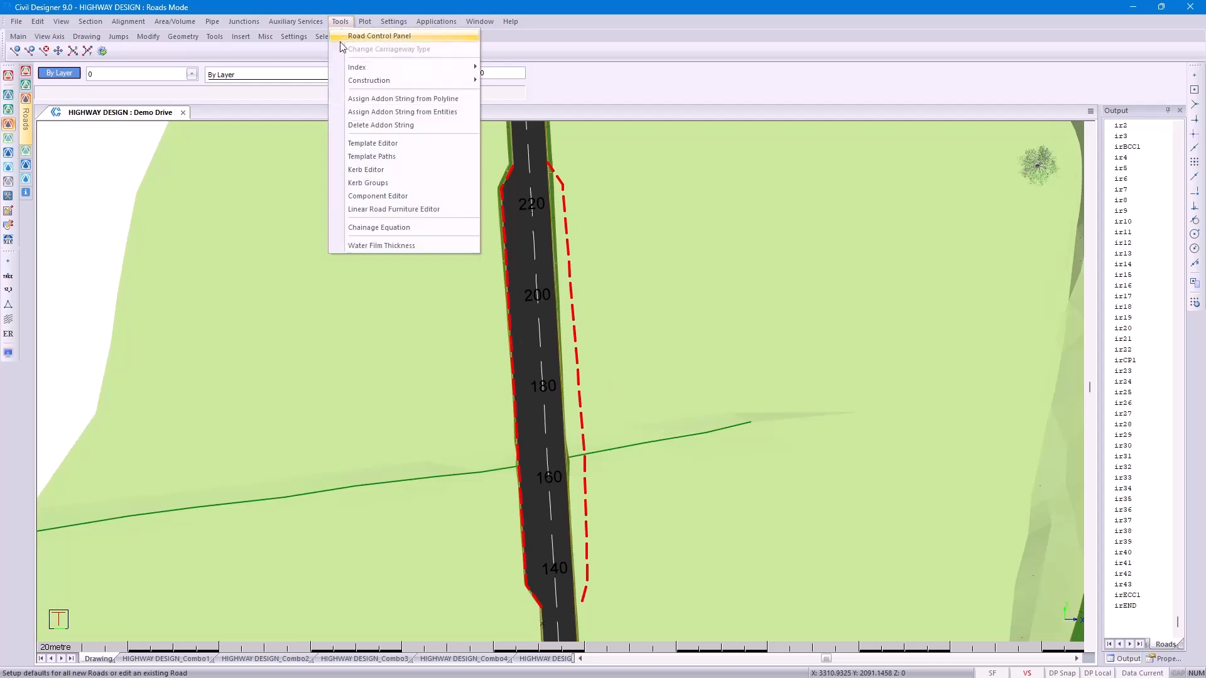
click(370, 157)
click(564, 353)
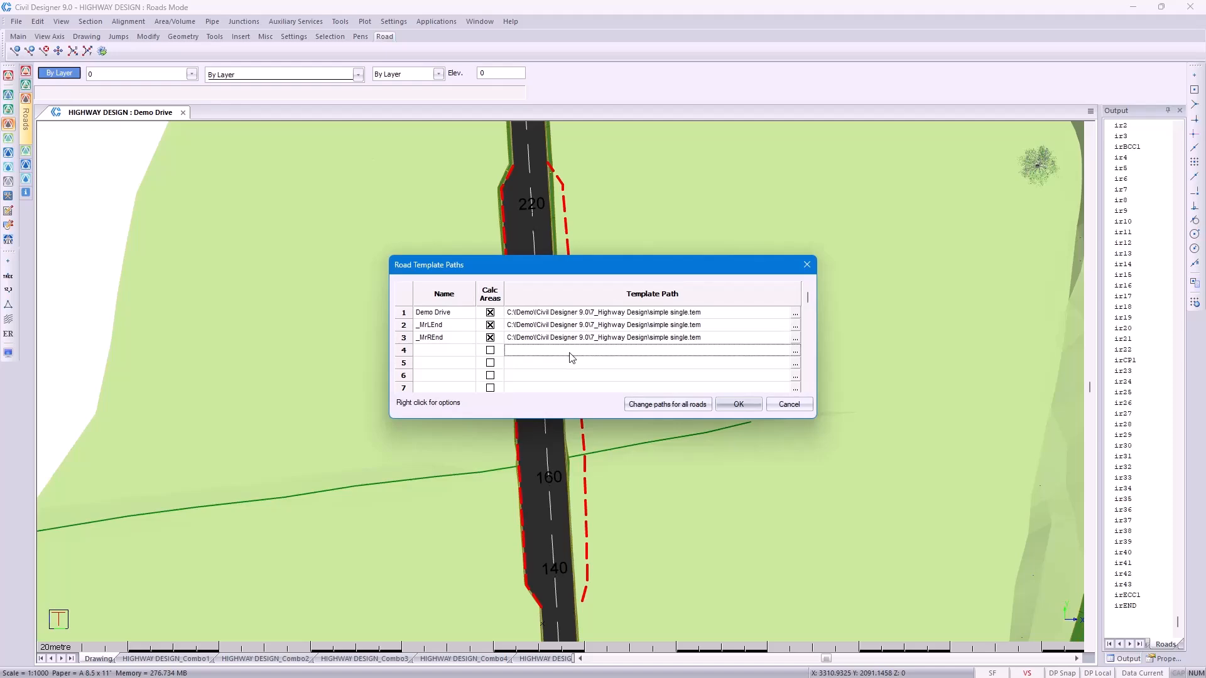
click(796, 351)
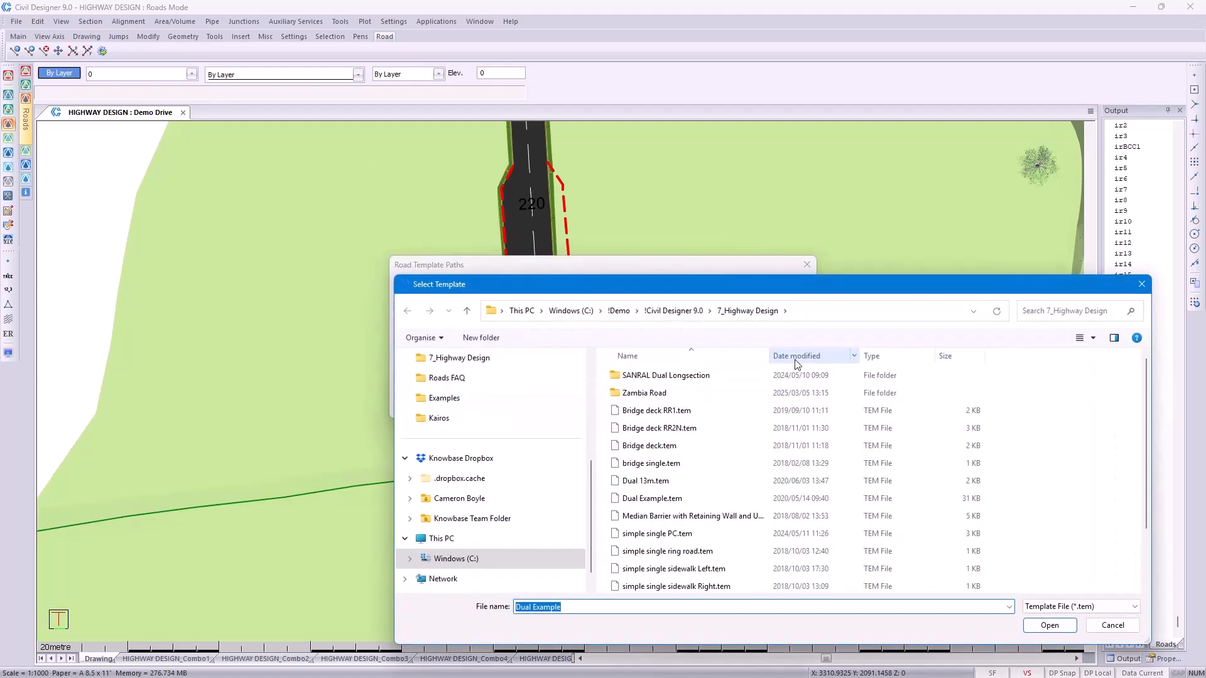
double_click(707, 533)
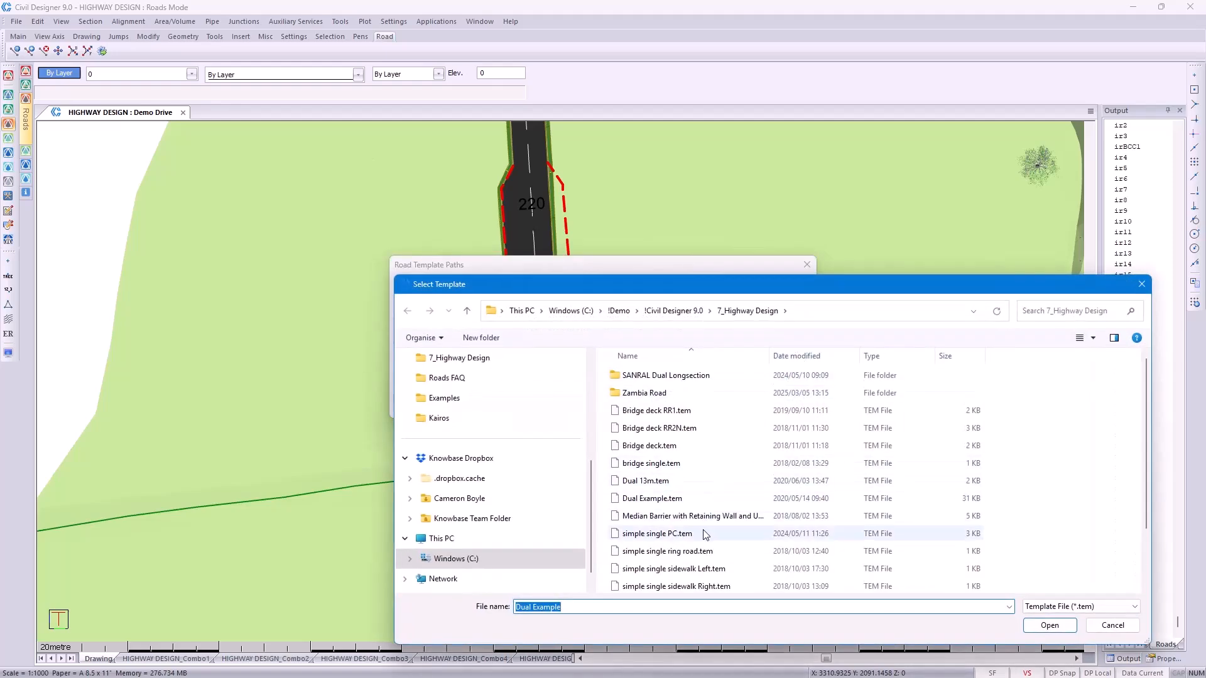
click(448, 351)
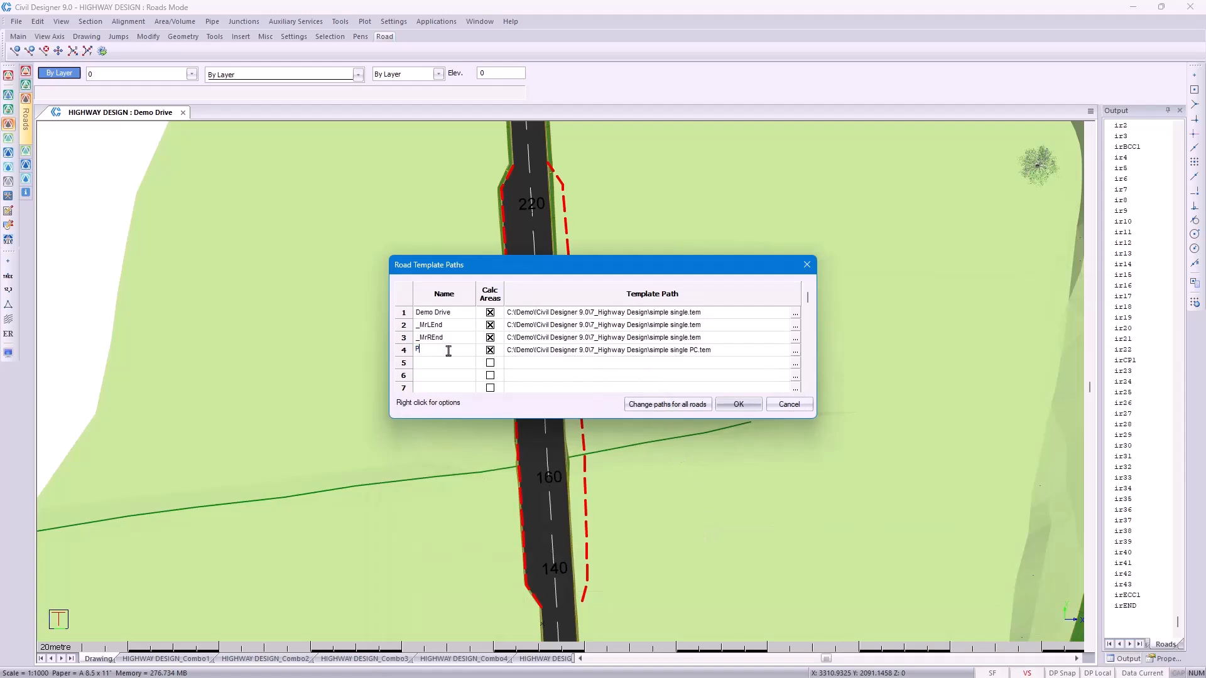
click(575, 350)
Examine the PC template's right compulsory assembly and its PC1 point control row in the template editor, and accept the template paths
right_click(578, 356)
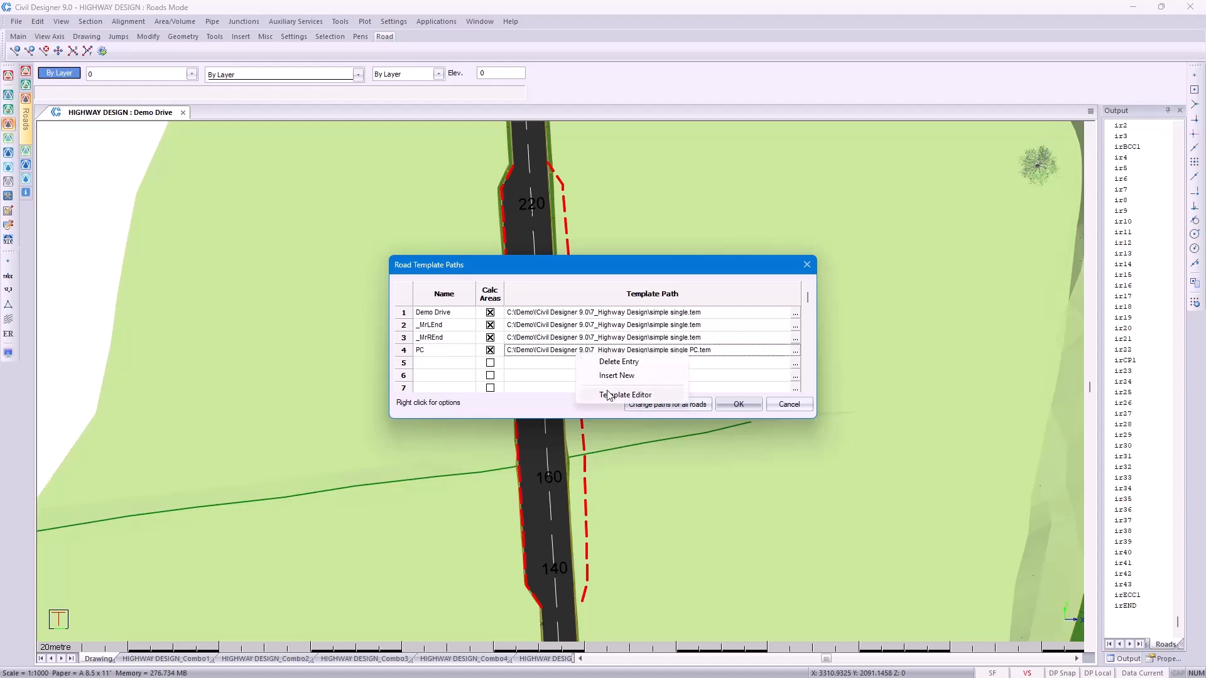
click(608, 394)
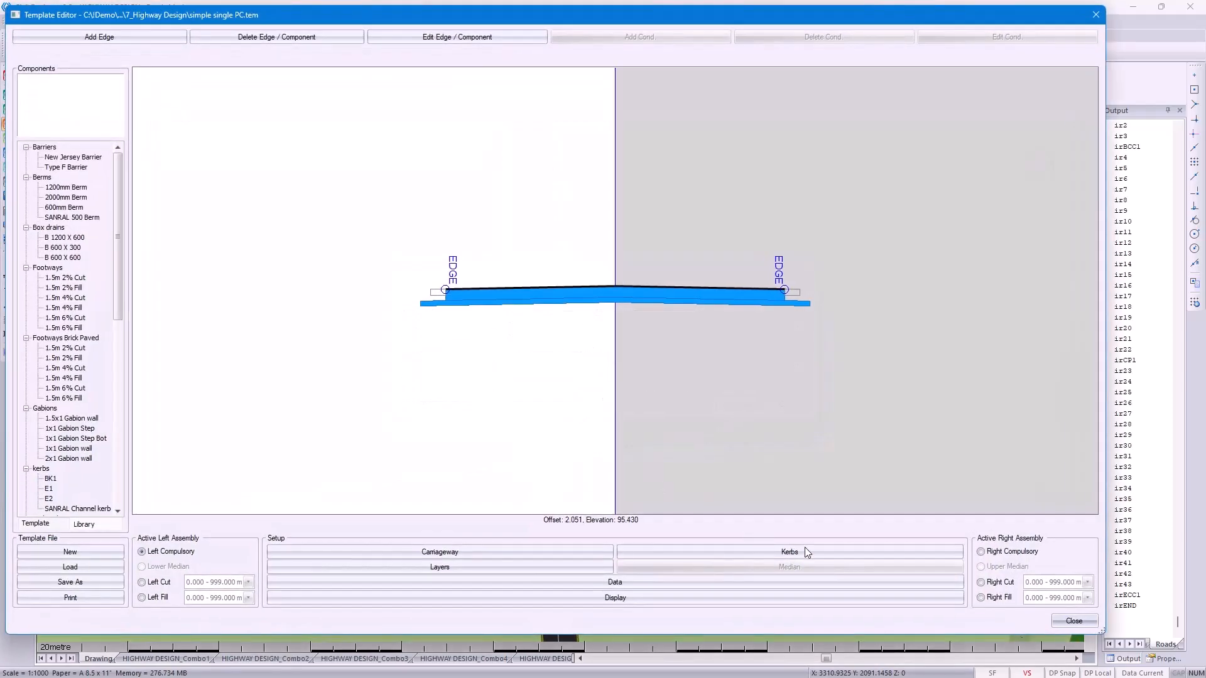
click(984, 555)
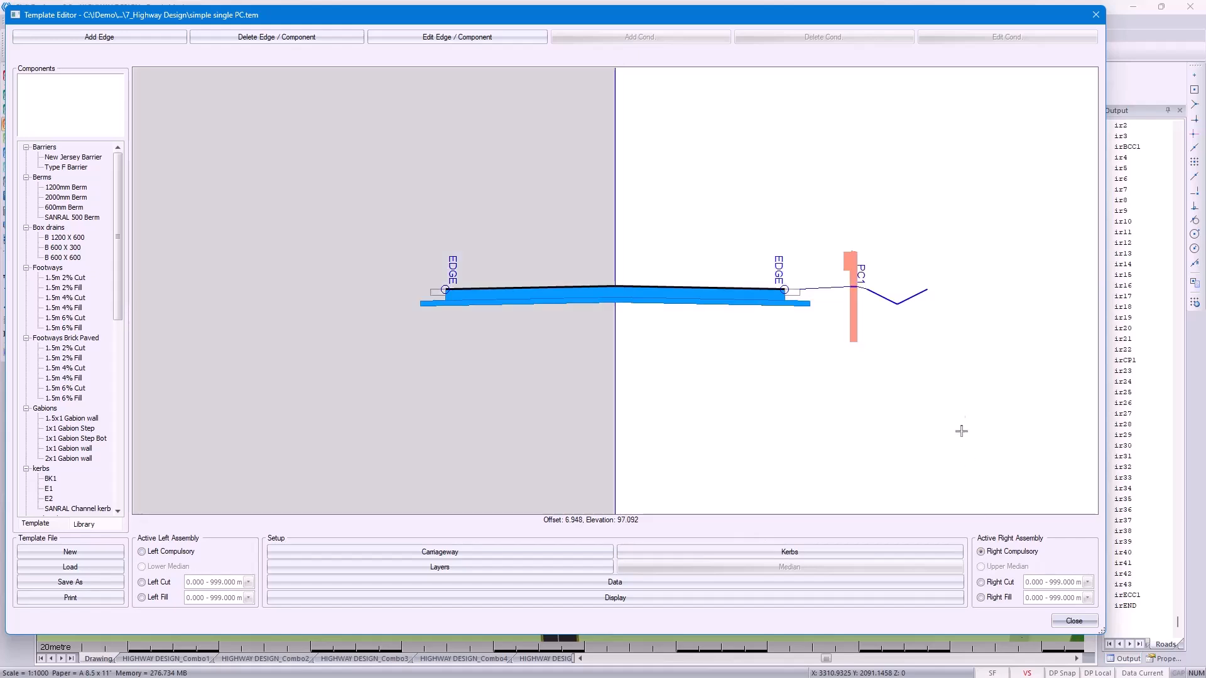
scroll(903, 296, up, 1)
scroll(601, 291, up, 5)
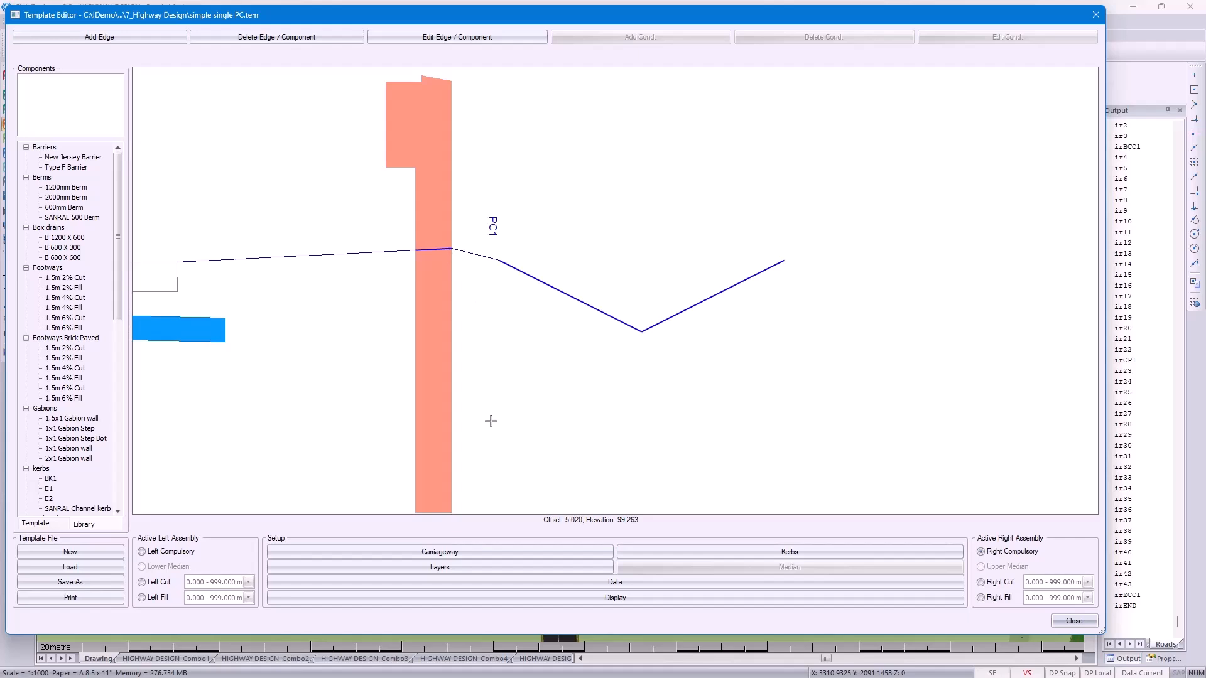
click(542, 582)
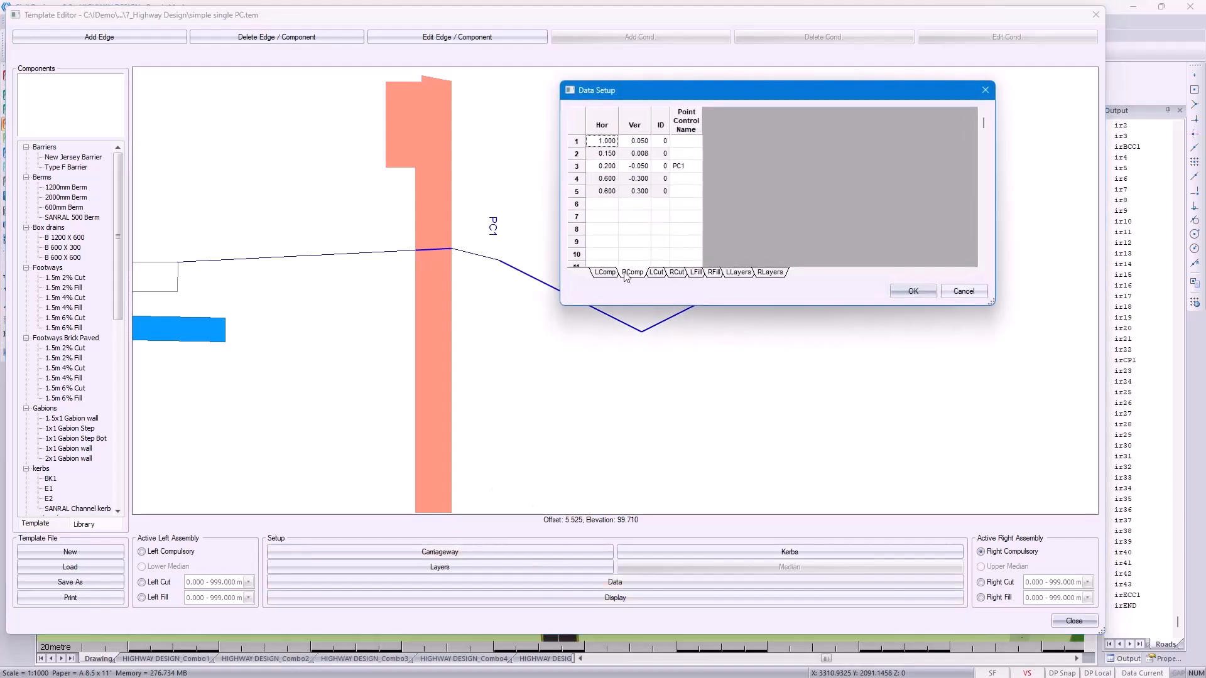
drag(606, 169, 695, 172)
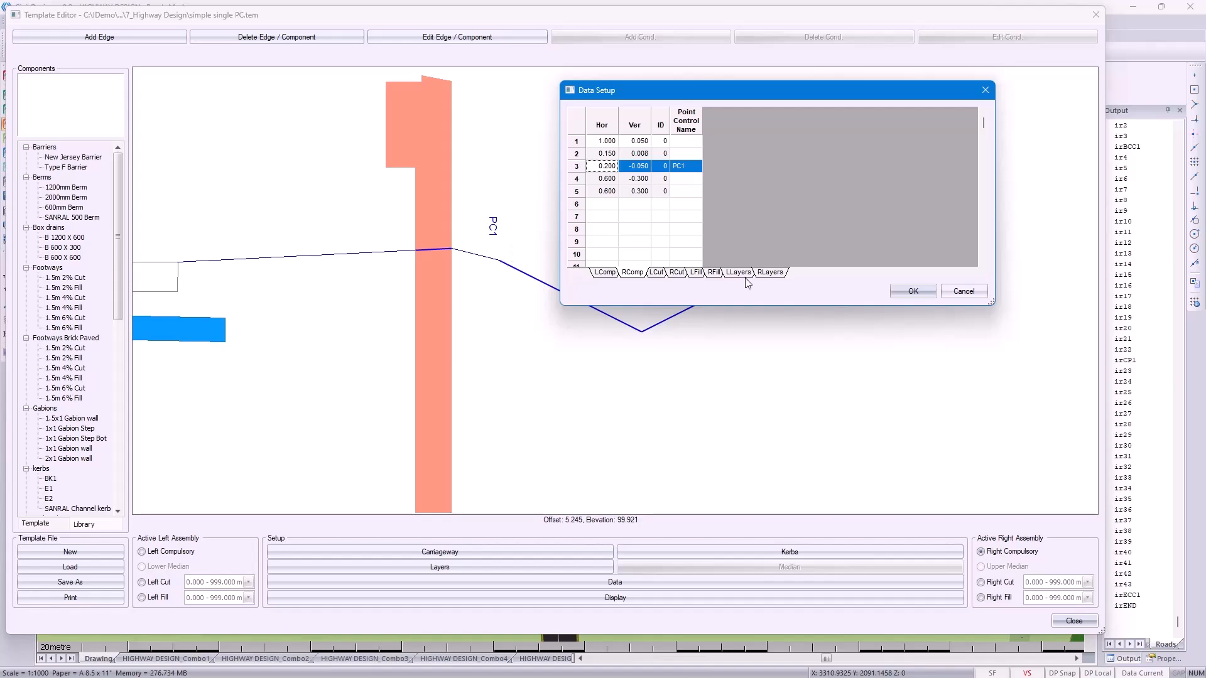
click(897, 294)
drag(559, 24, 583, 357)
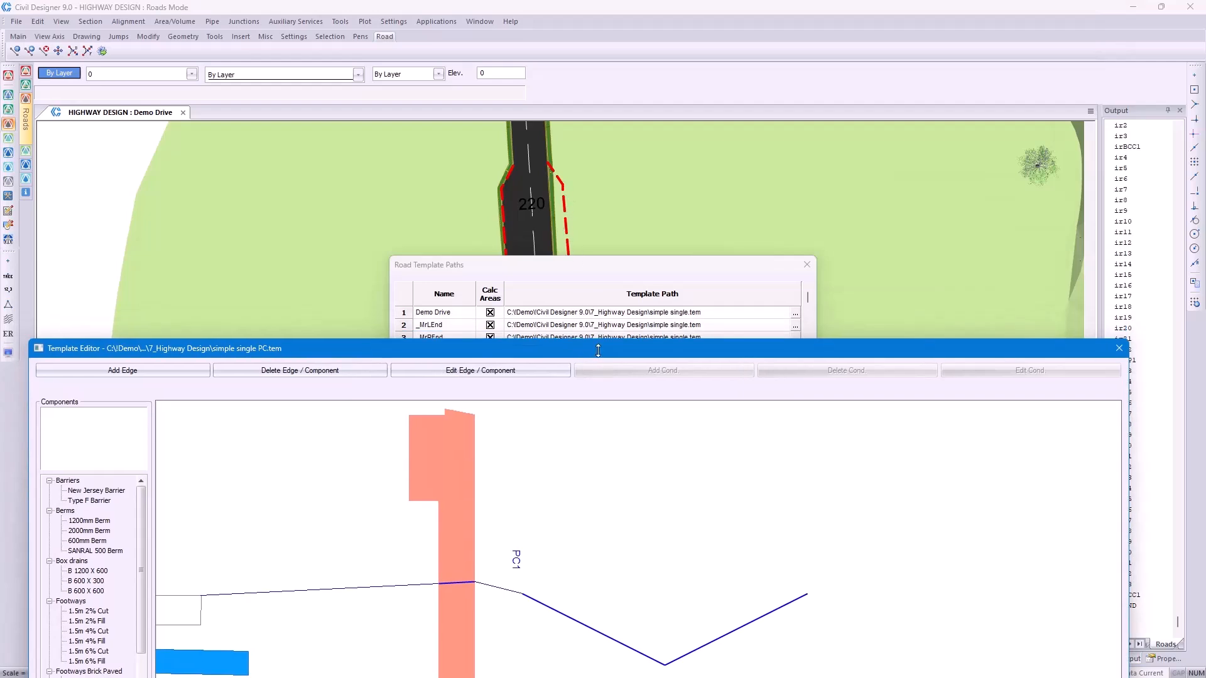
drag(597, 353, 581, 150)
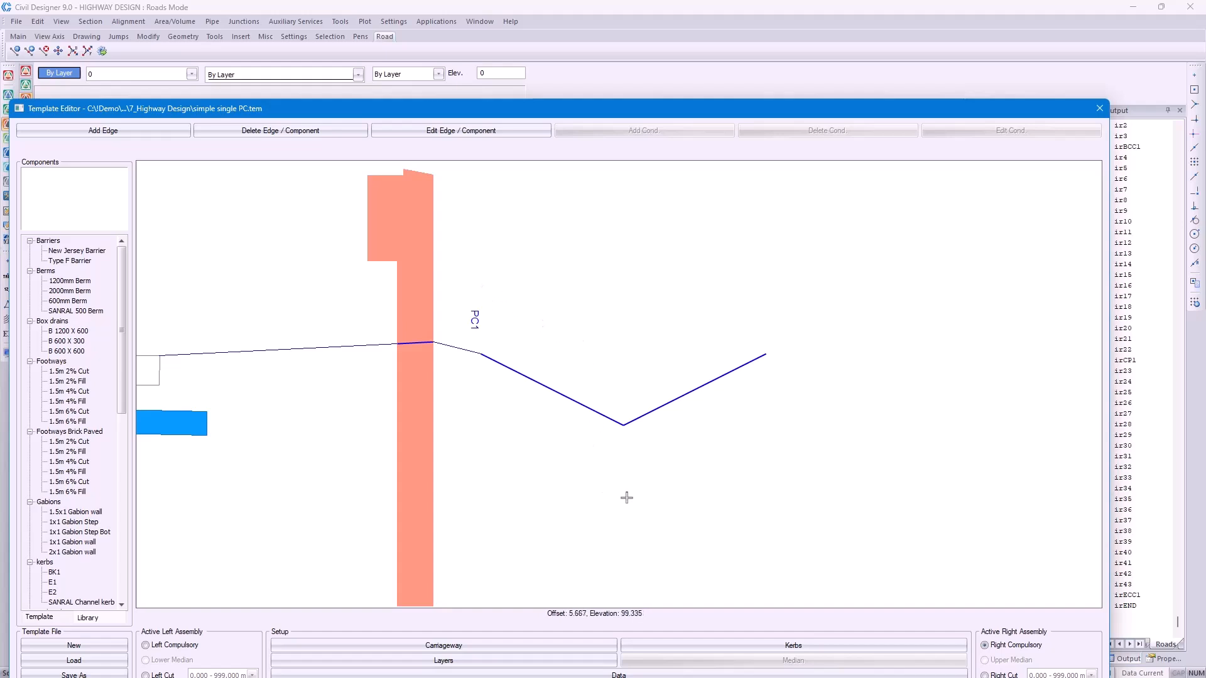
drag(589, 111, 567, 74)
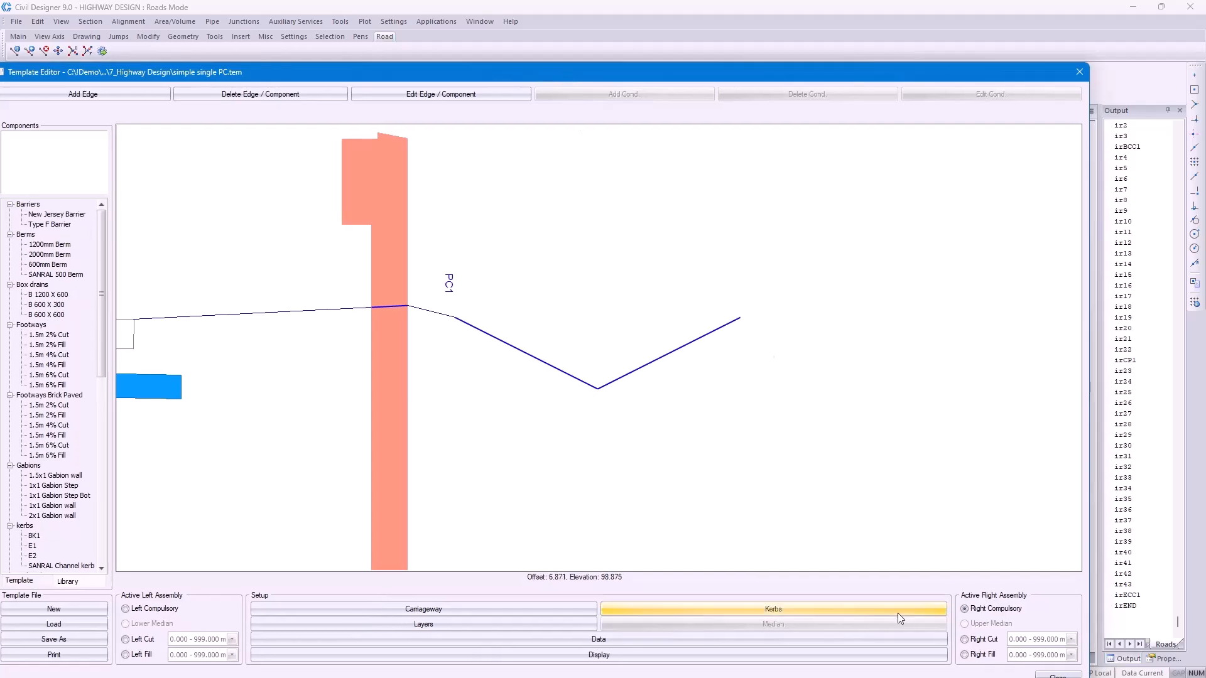
click(1058, 676)
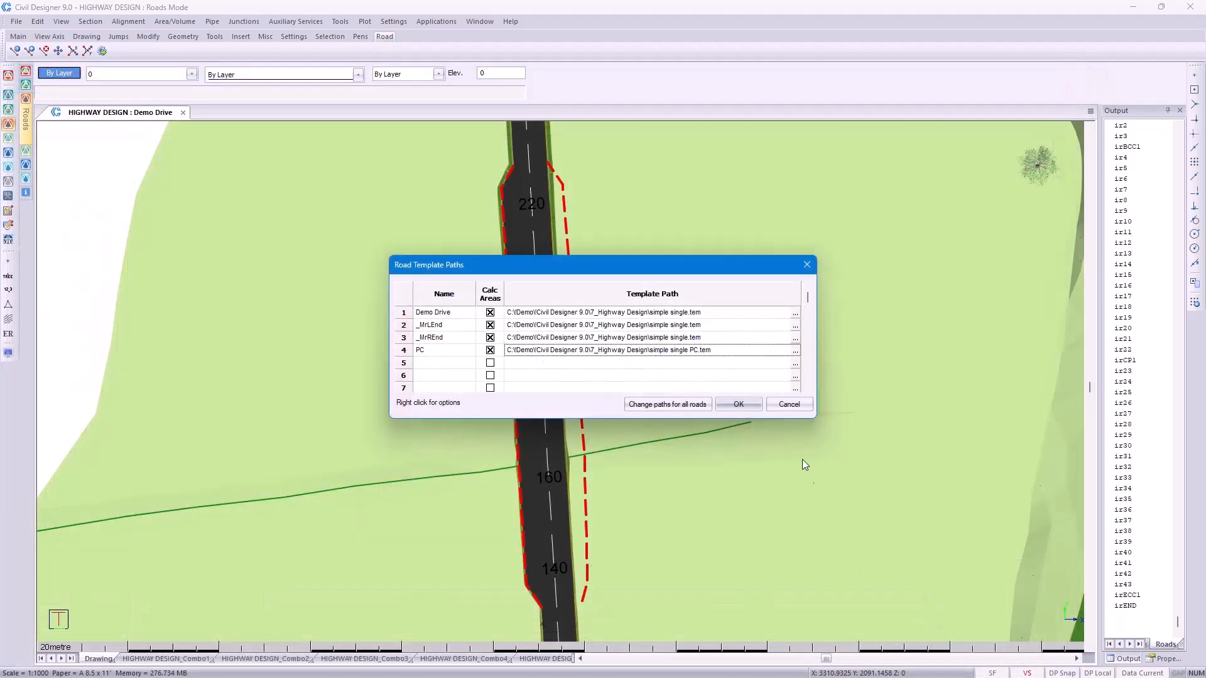
click(738, 405)
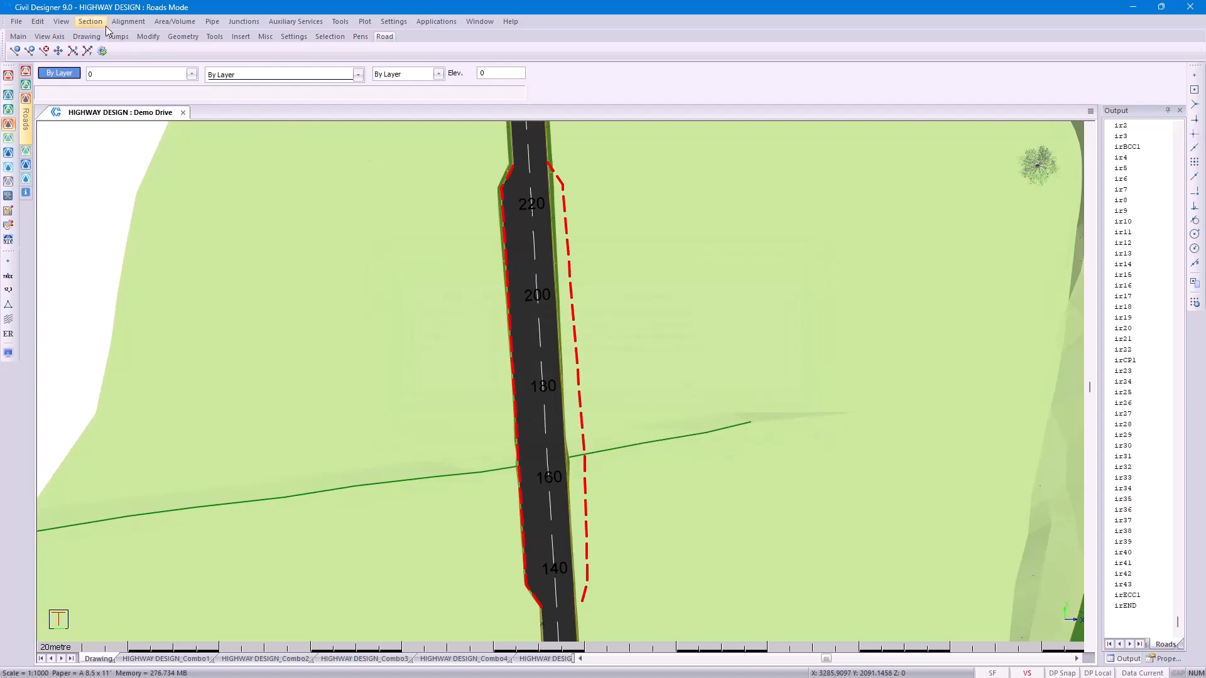
Insert two blank rows between chainages 0 and 350.068 in the edge control template table
click(128, 21)
mouse_move(136, 63)
click(267, 63)
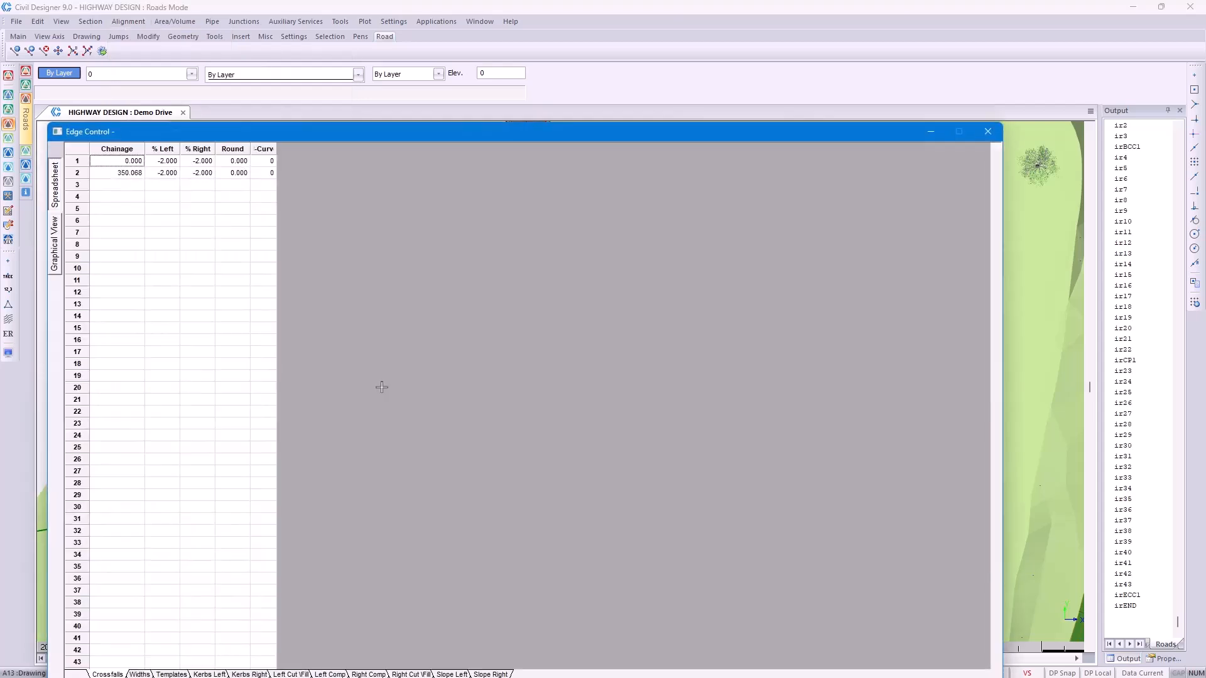
drag(292, 137, 252, 69)
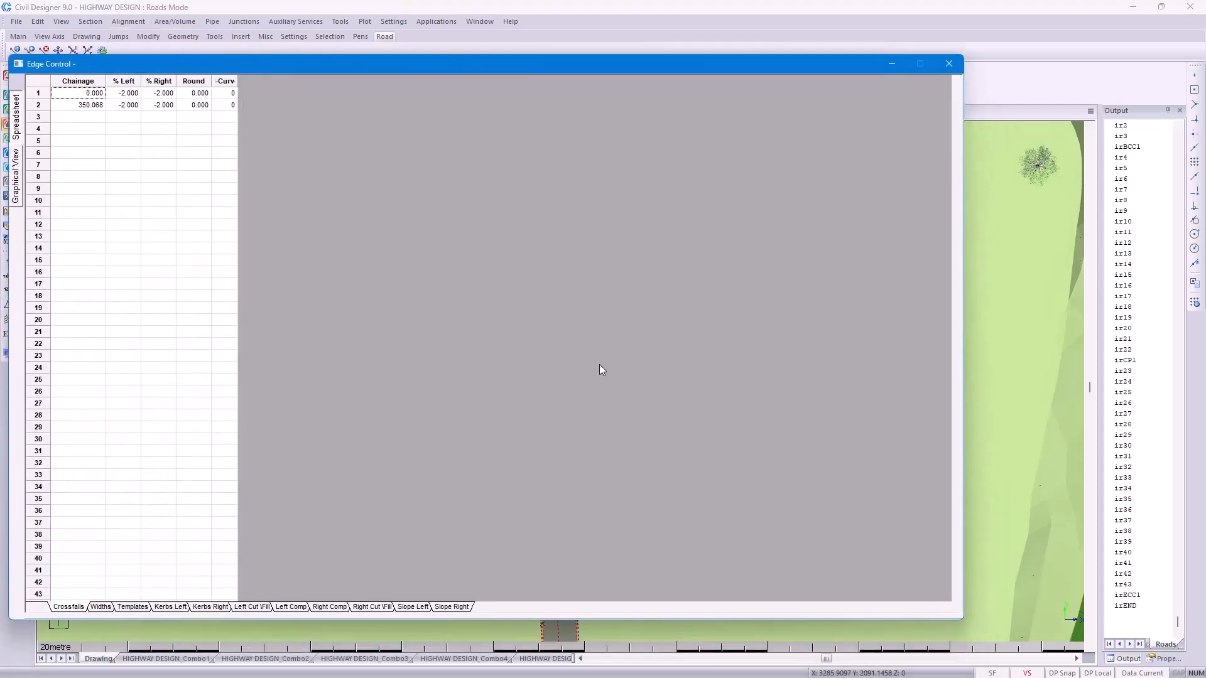
mouse_move(961, 622)
mouse_down()
mouse_move(573, 508)
mouse_move(555, 567)
mouse_up()
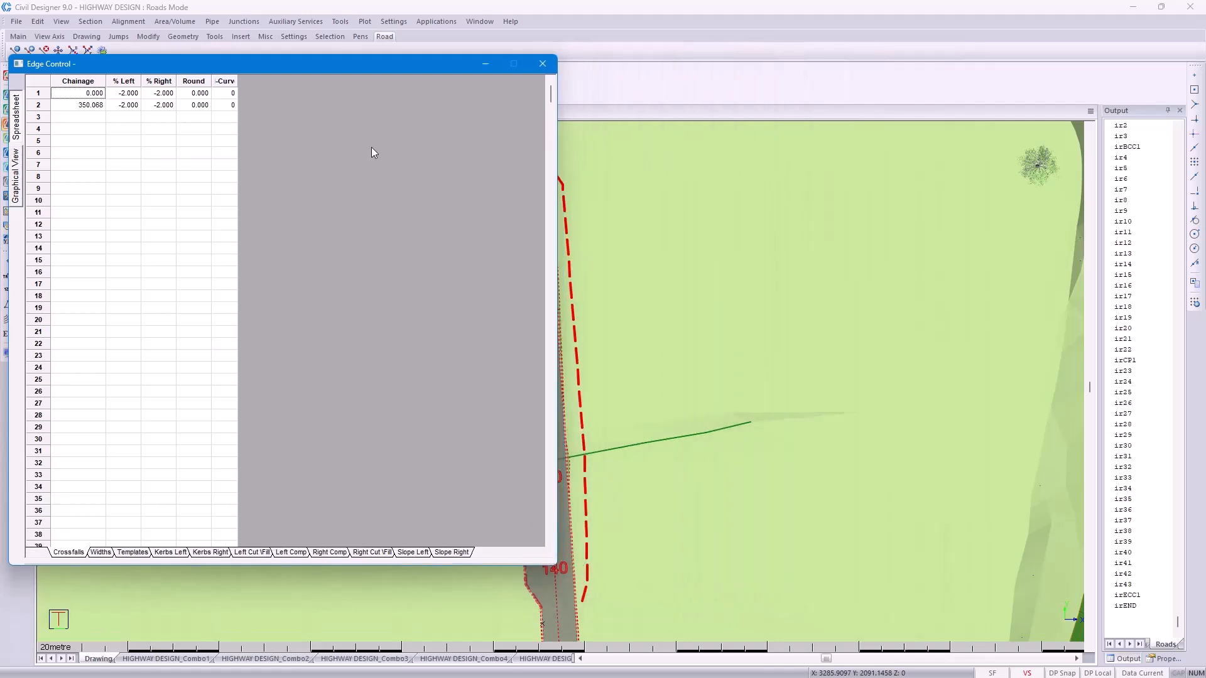
drag(308, 65, 462, 108)
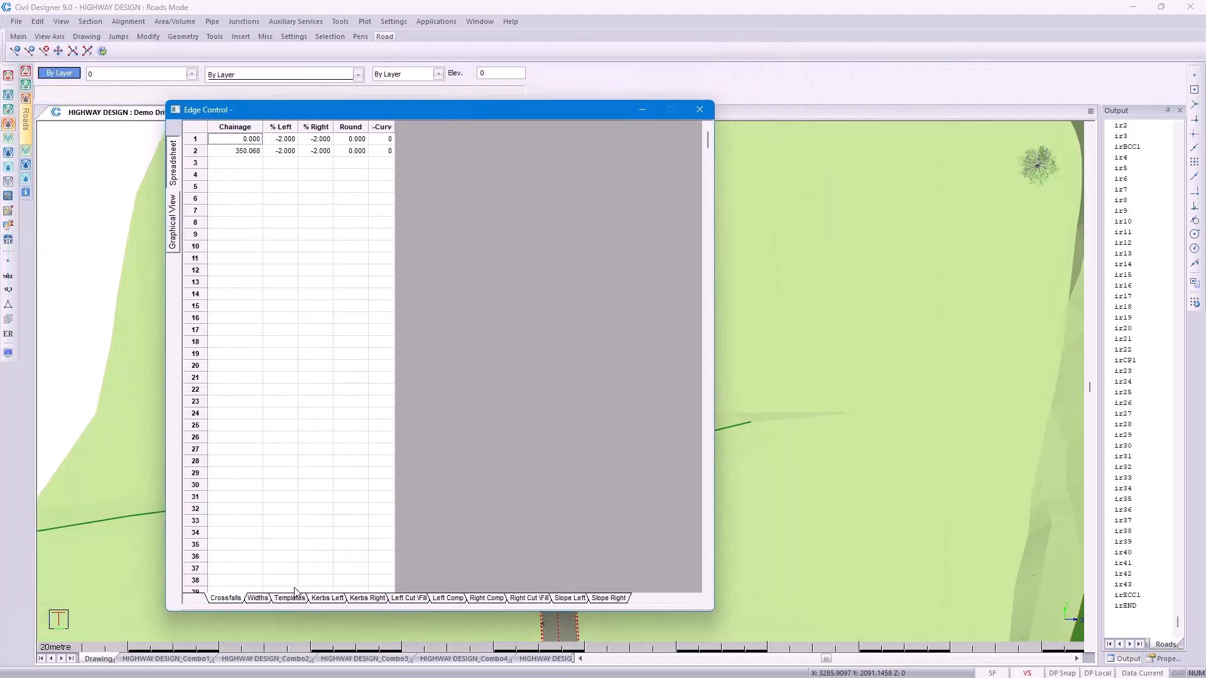
click(291, 599)
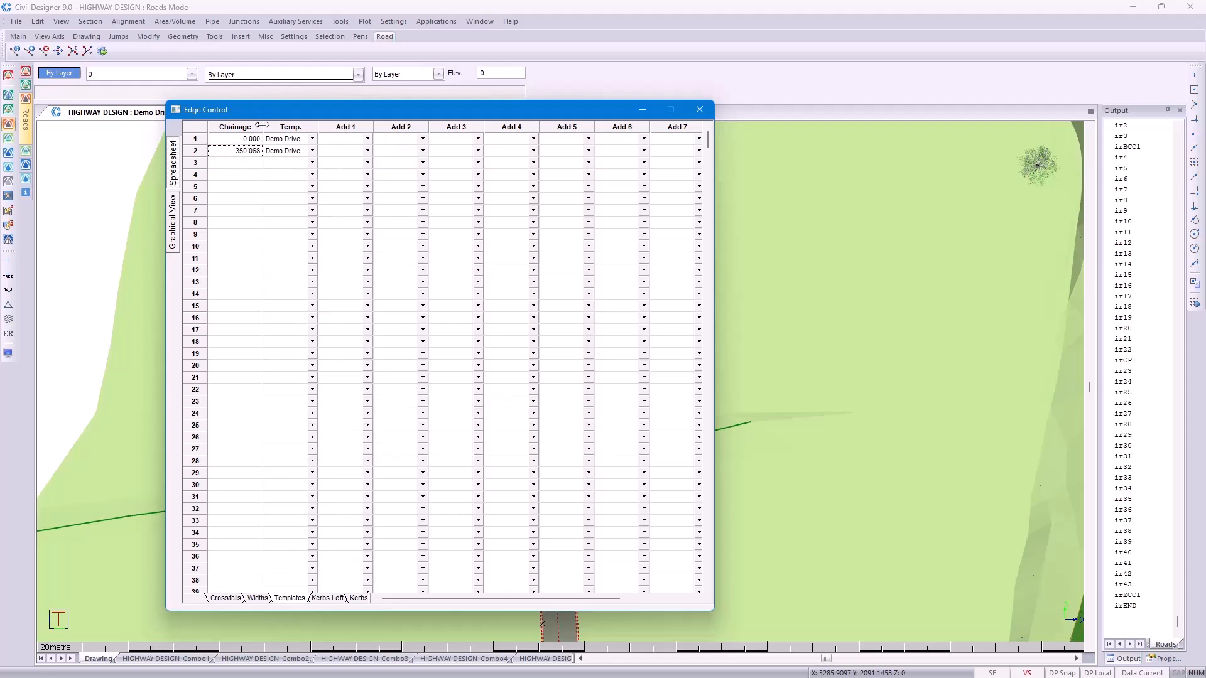
right_click(256, 159)
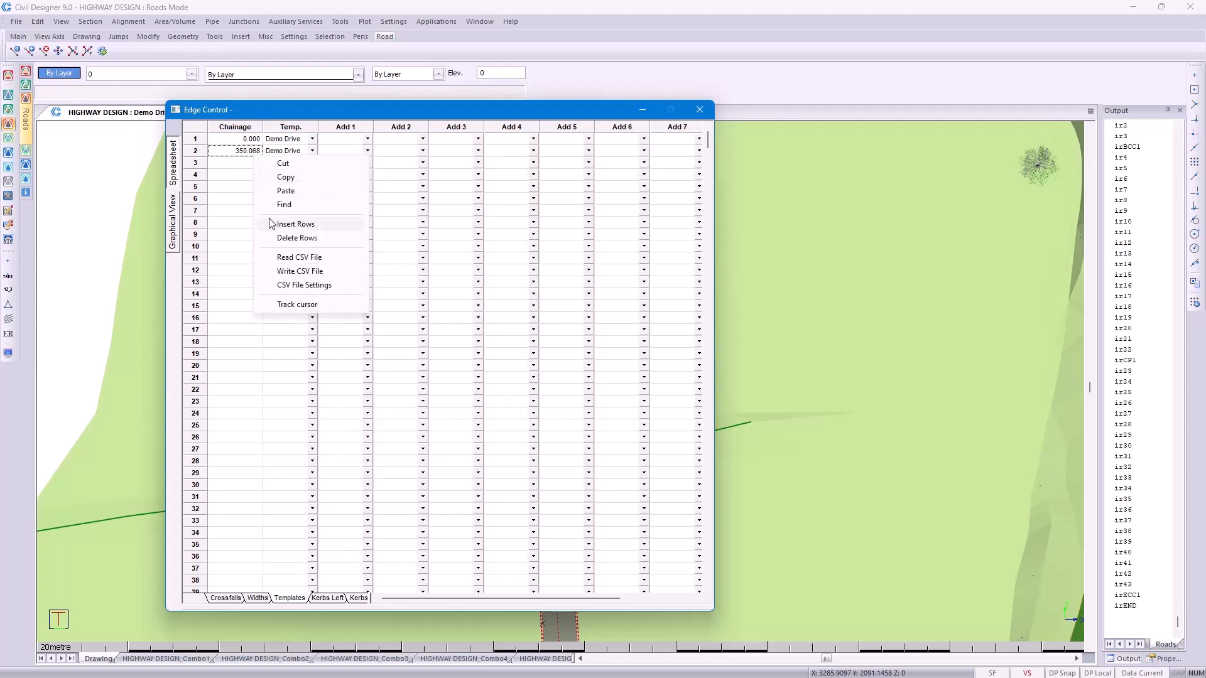
click(279, 224)
right_click(250, 160)
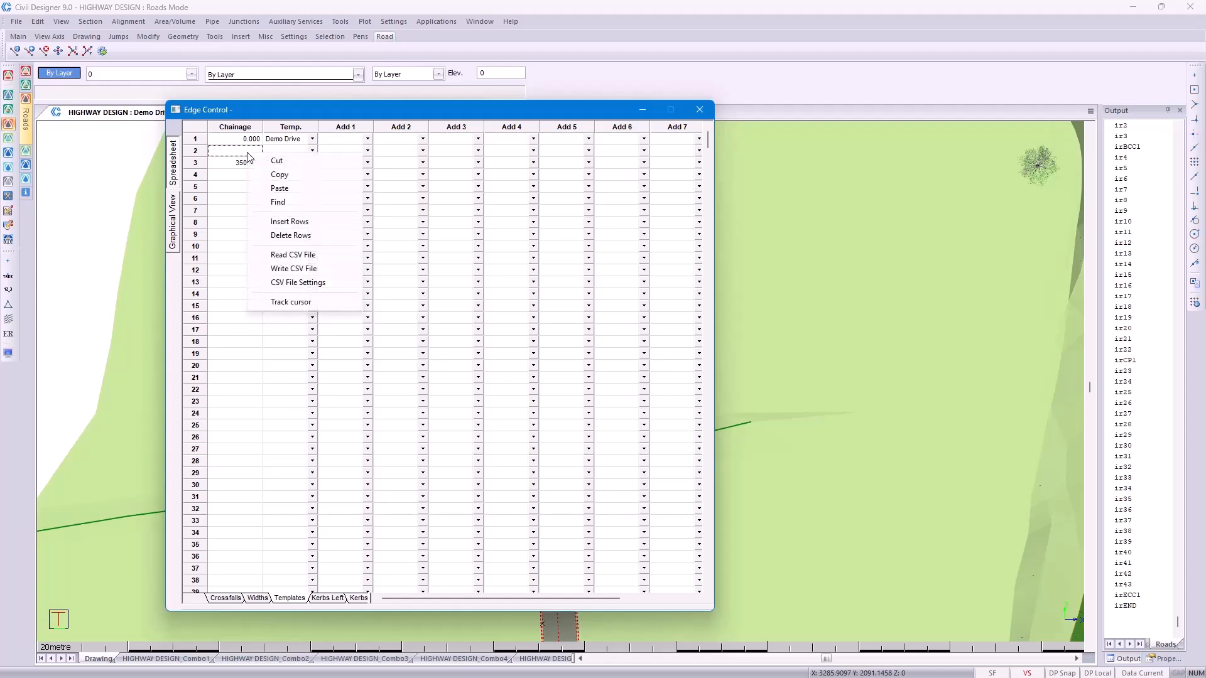
click(275, 224)
Assign the PC template from chainage 130 and the Demo Drive template from chainage 230
text(130)
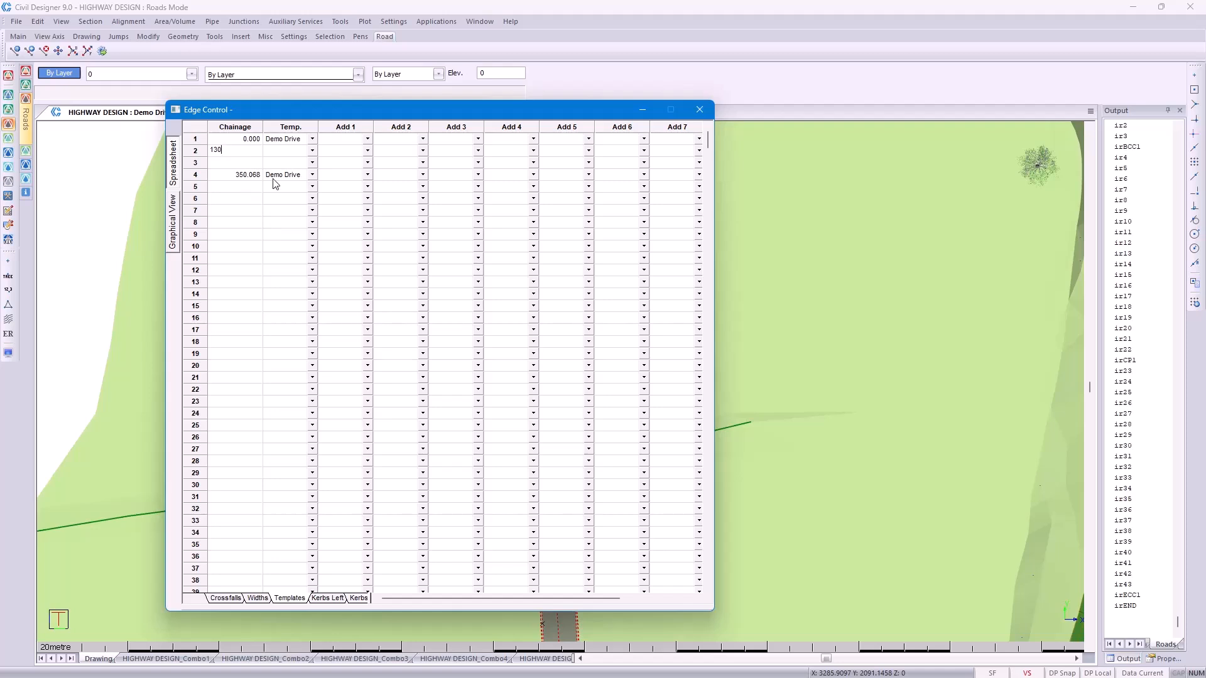
click(314, 153)
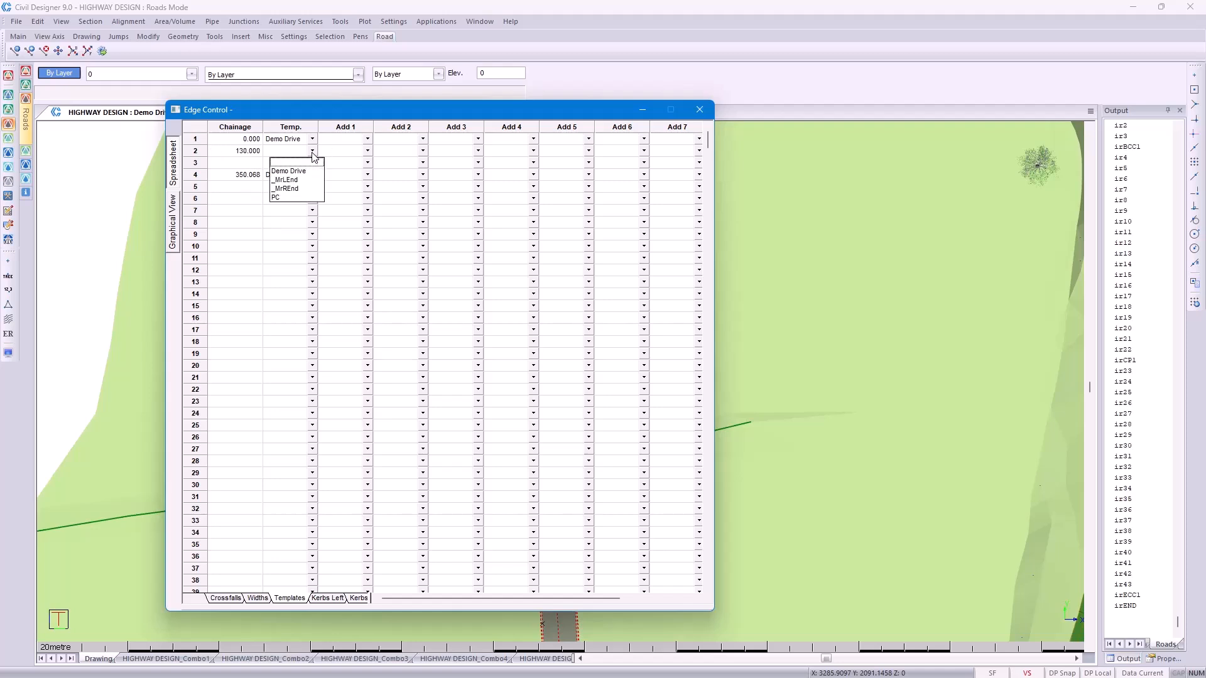
click(297, 198)
click(251, 166)
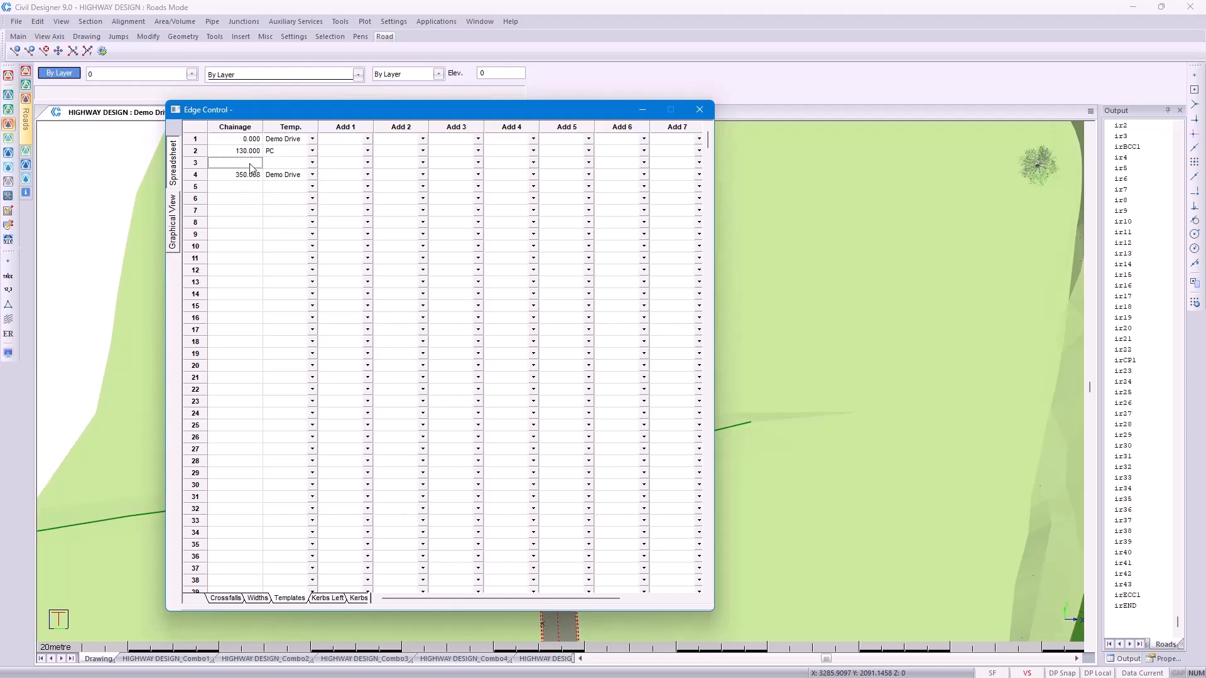
text(230)
click(313, 164)
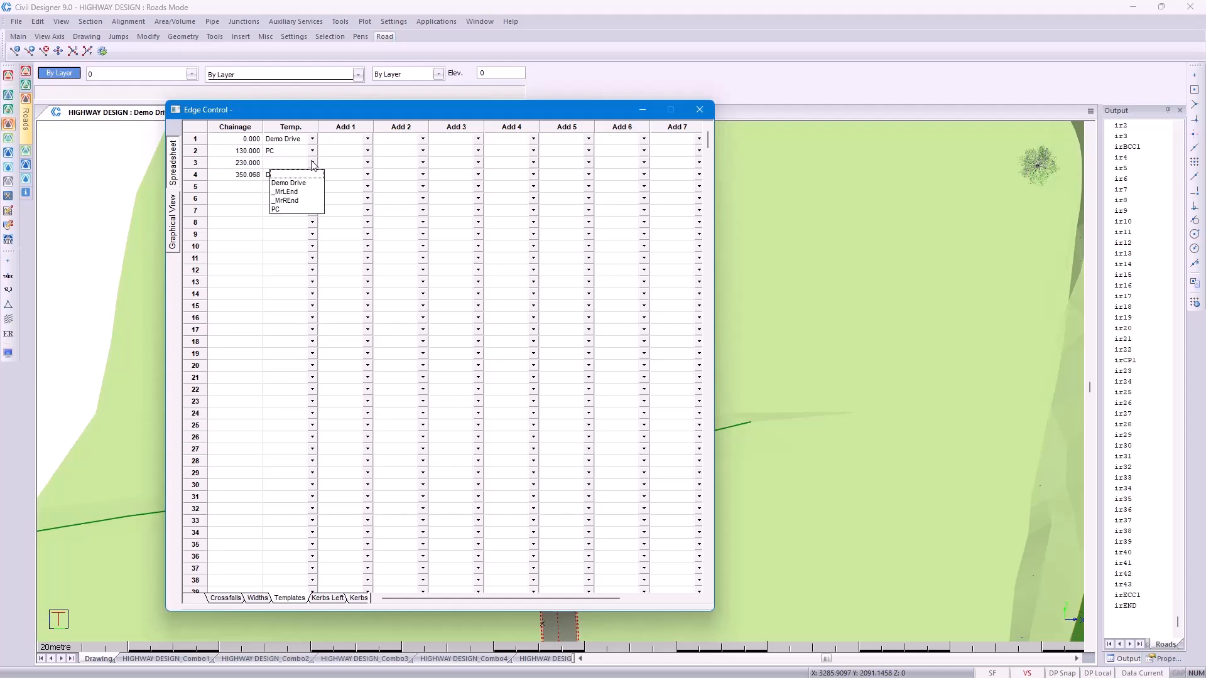
click(286, 186)
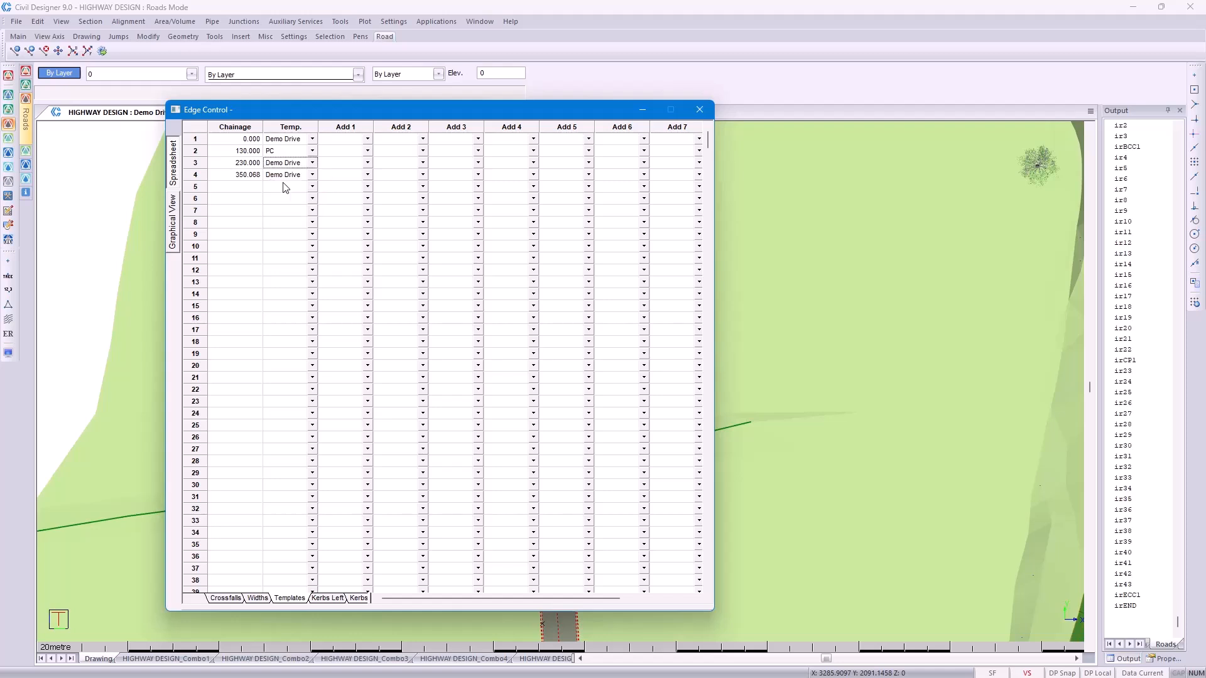
Generate edge levels for chainages 0 to 350.068 on the Final Design layer, using the template specification from edge control
click(699, 109)
click(416, 392)
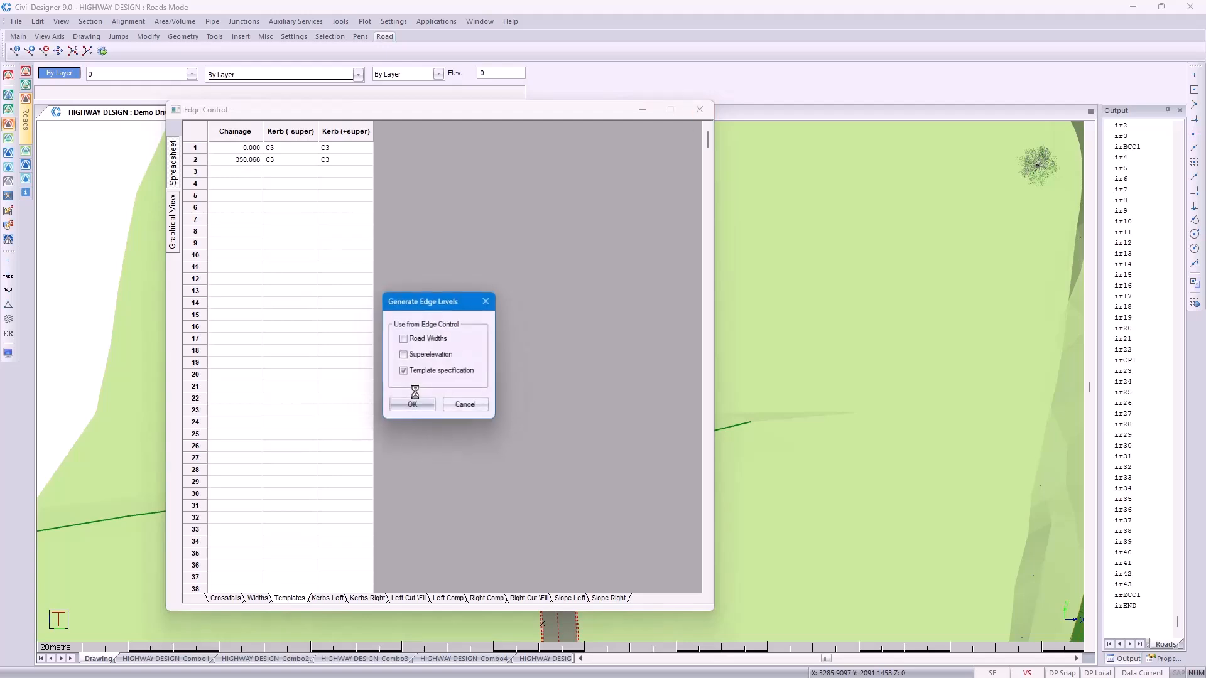
click(414, 402)
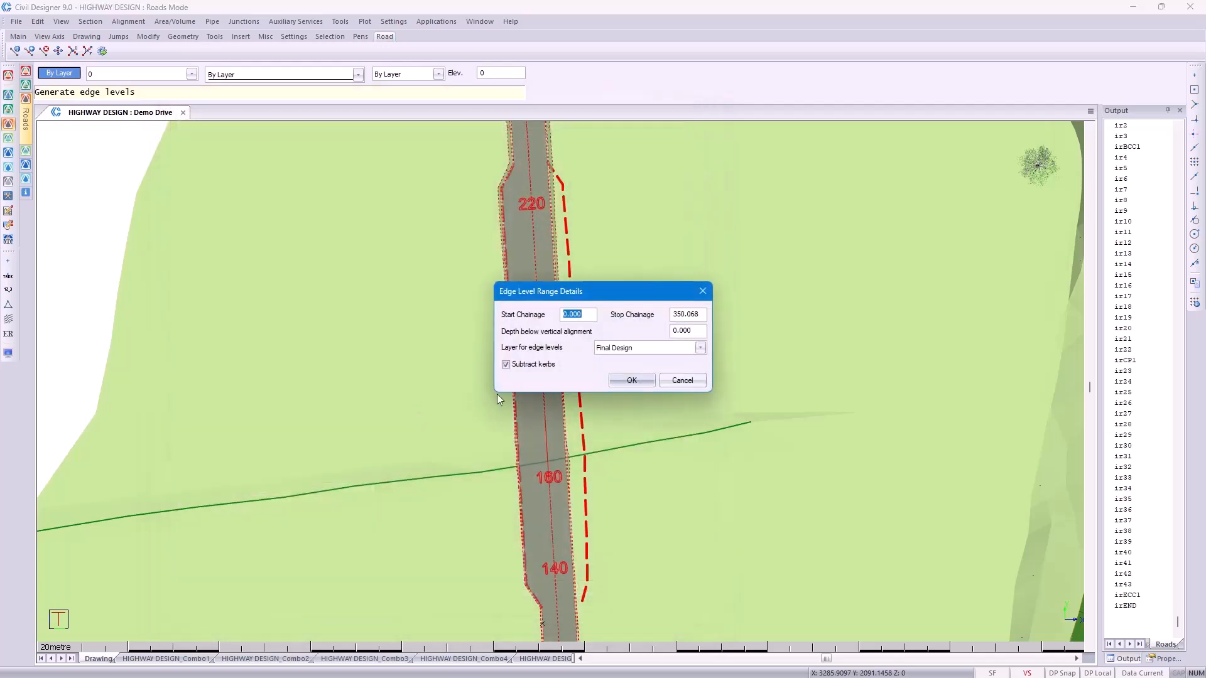
click(628, 379)
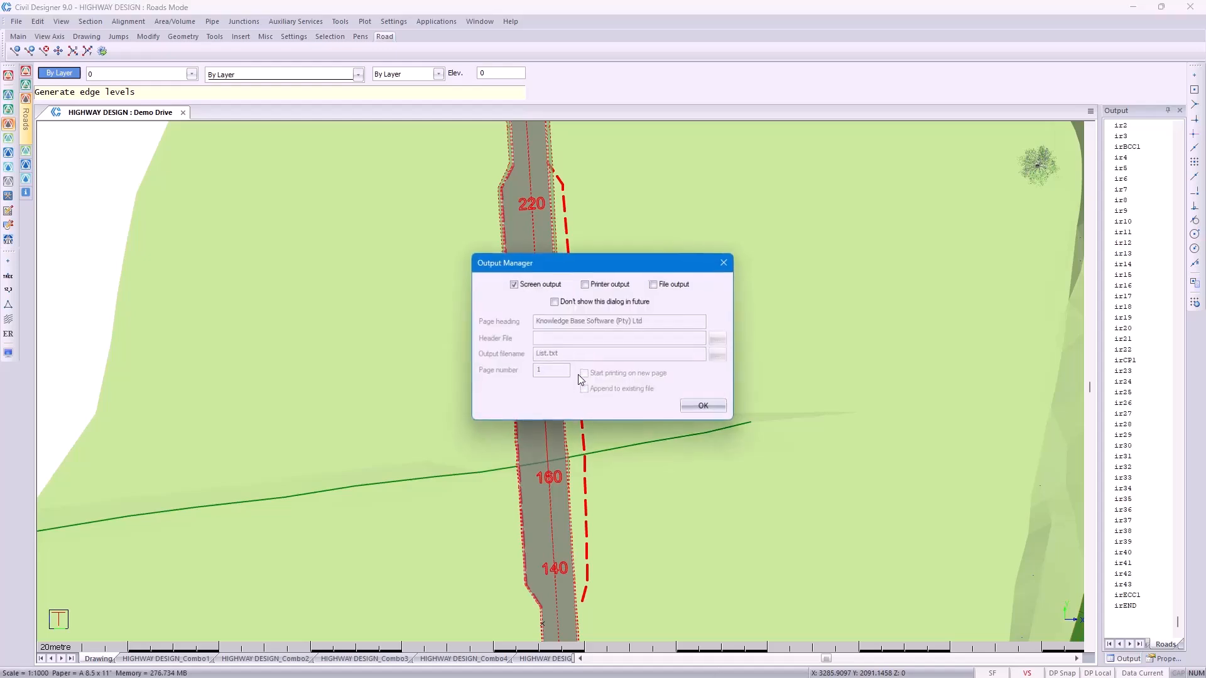
click(705, 407)
click(705, 407)
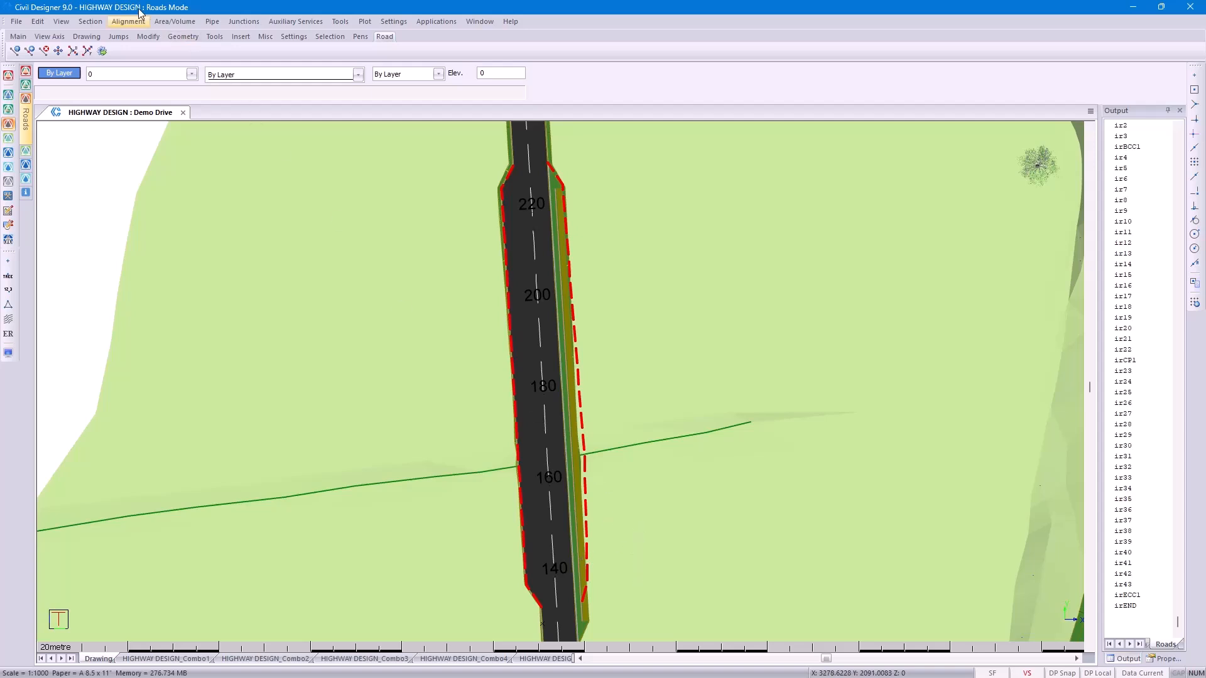
Bring up the Demo Drive cross section at chainage 135 and examine its right-hand drain closely
click(90, 21)
click(114, 61)
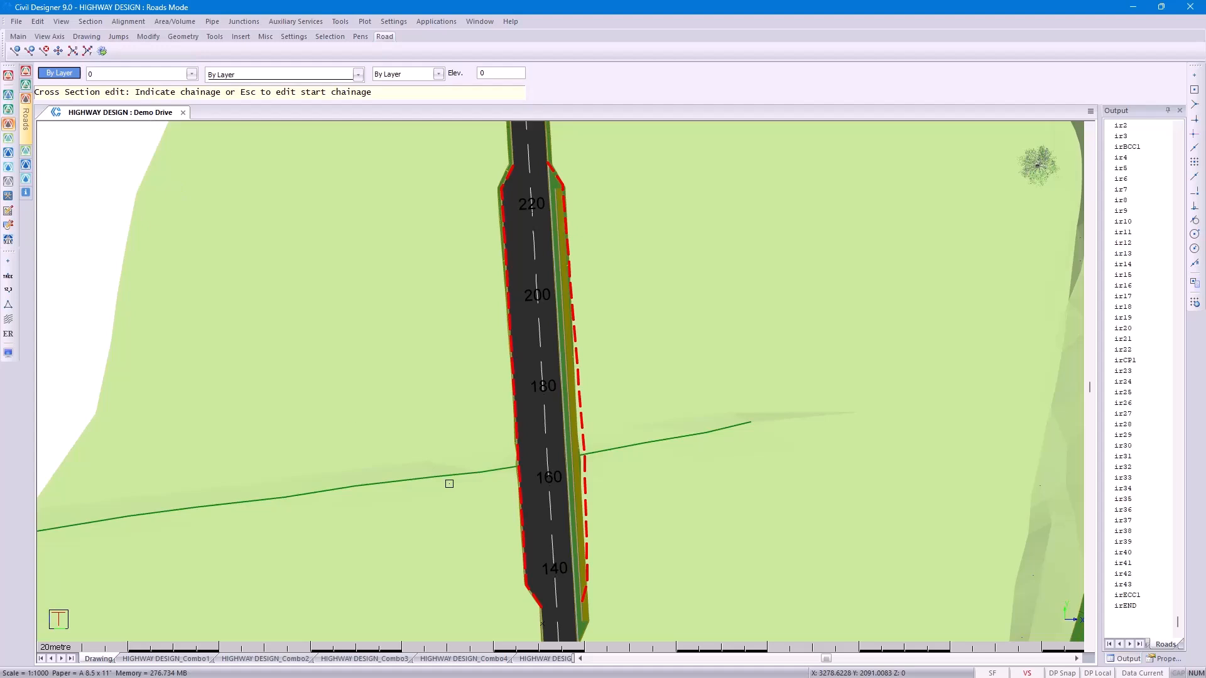
click(560, 626)
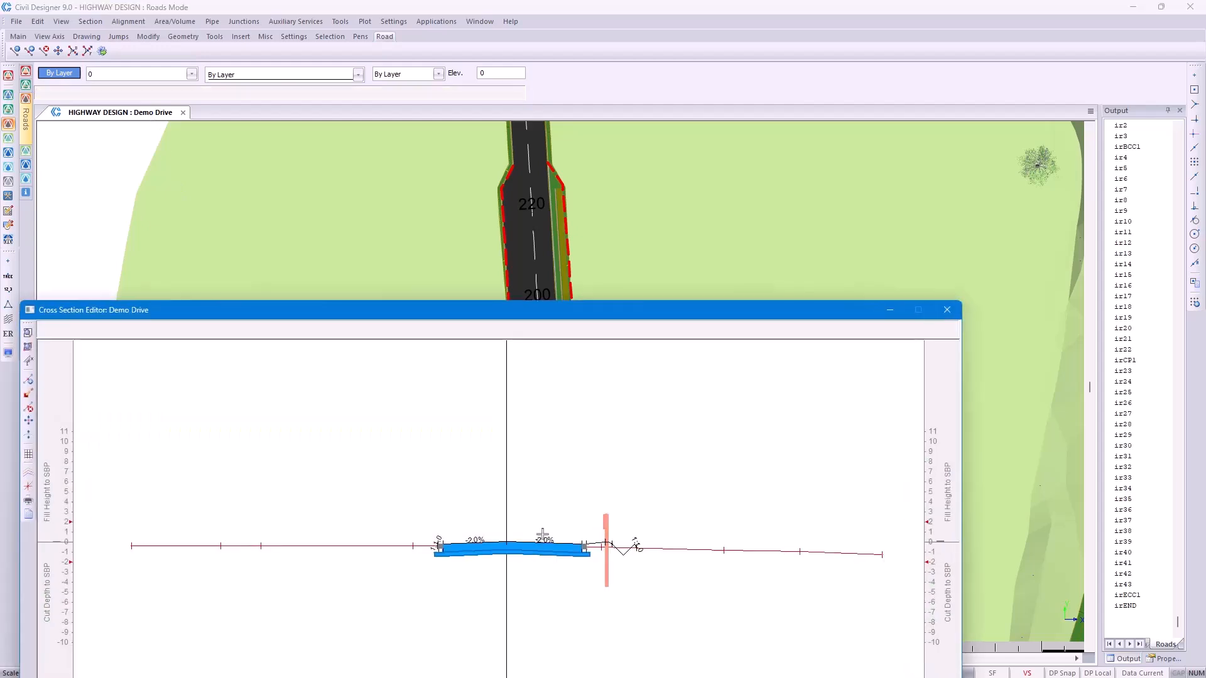
mouse_move(511, 318)
mouse_down()
mouse_move(543, 281)
mouse_move(568, 156)
mouse_up()
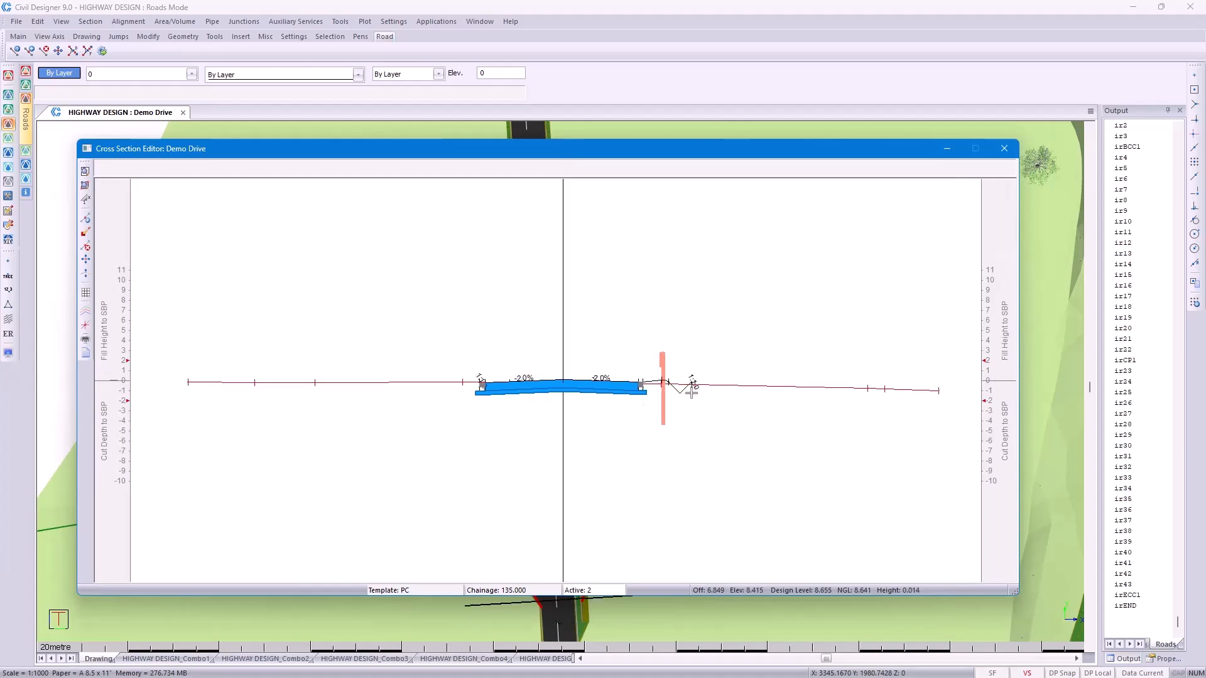
scroll(660, 393, up, 3)
scroll(570, 362, up, 2)
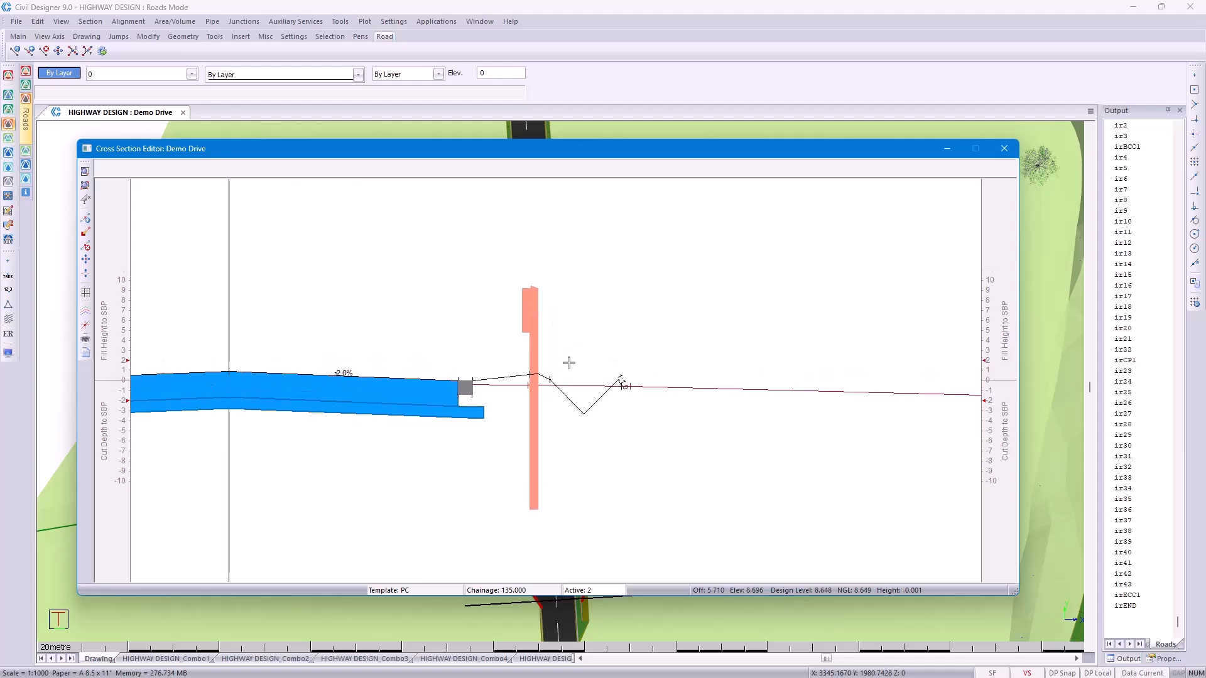
Examine the PC template cross sections up to chainage 210 against the plan's dashed line, and close the cross section editor
key(Page_Up)
key(Page_Up)
key(Page_Up)
key(Page_Up)
key(Page_Up)
key(Page_Up)
key(Page_Up)
key(Page_Up)
key(Page_Up)
key(Page_Up)
key(Page_Up)
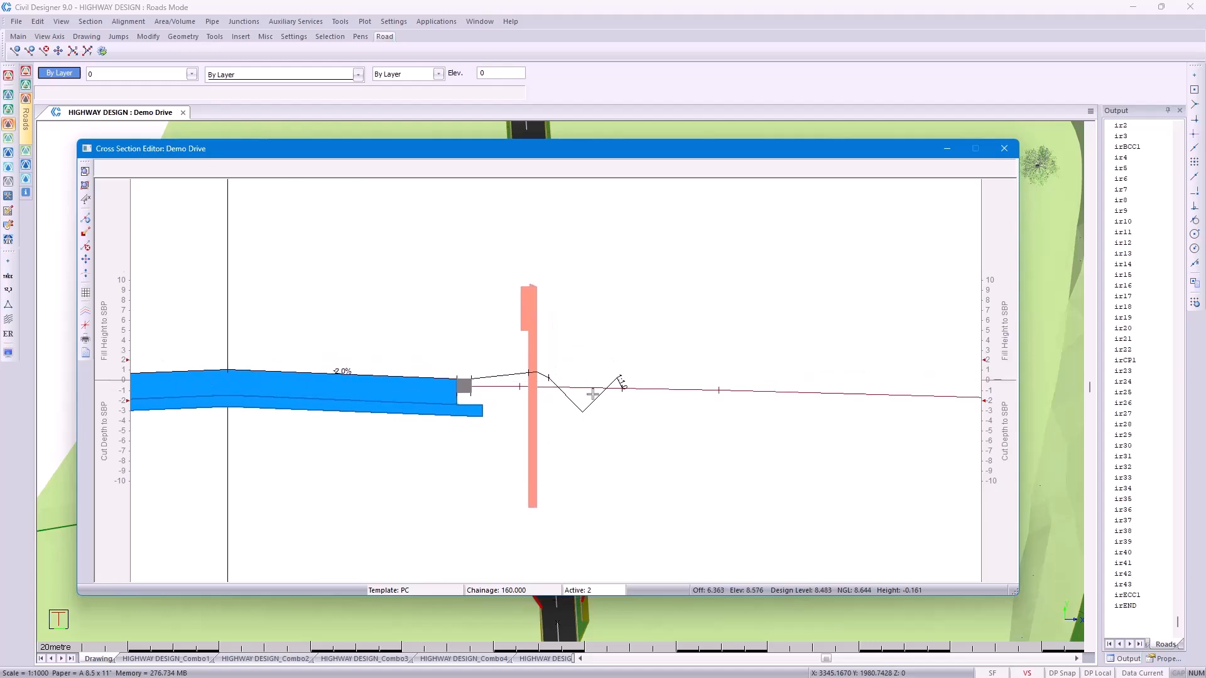
key(Page_Up)
key(Page_Up)
key(Page_Up)
key(Page_Up)
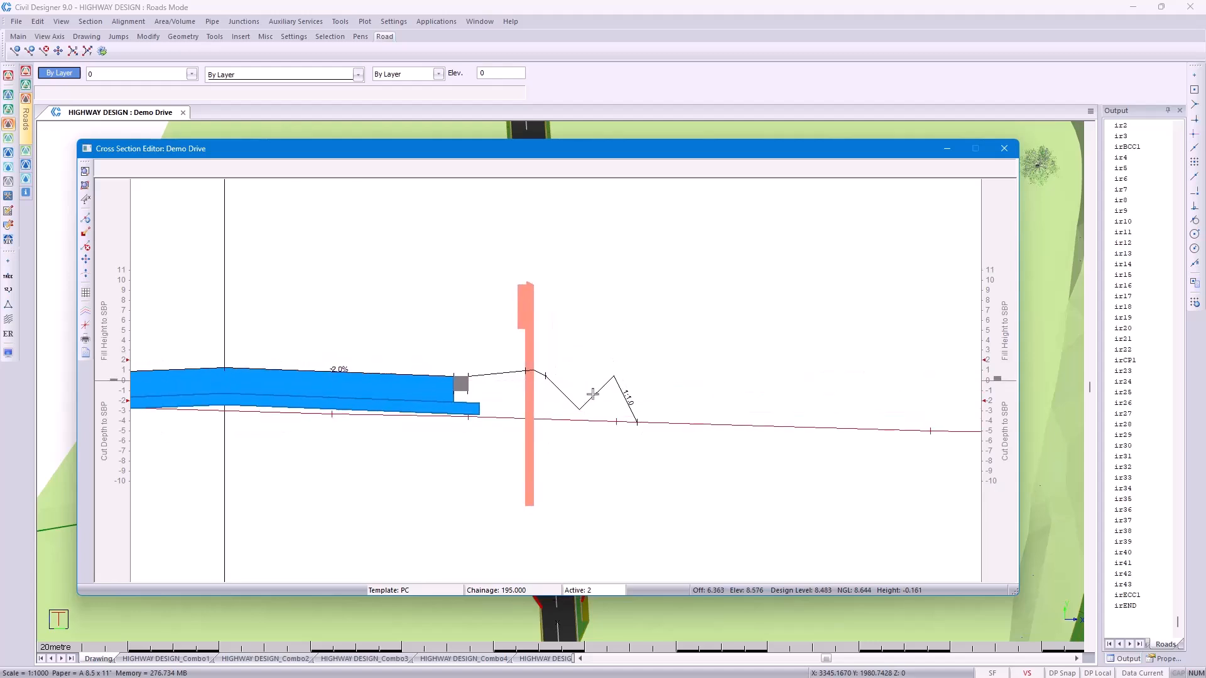
drag(613, 150, 553, 514)
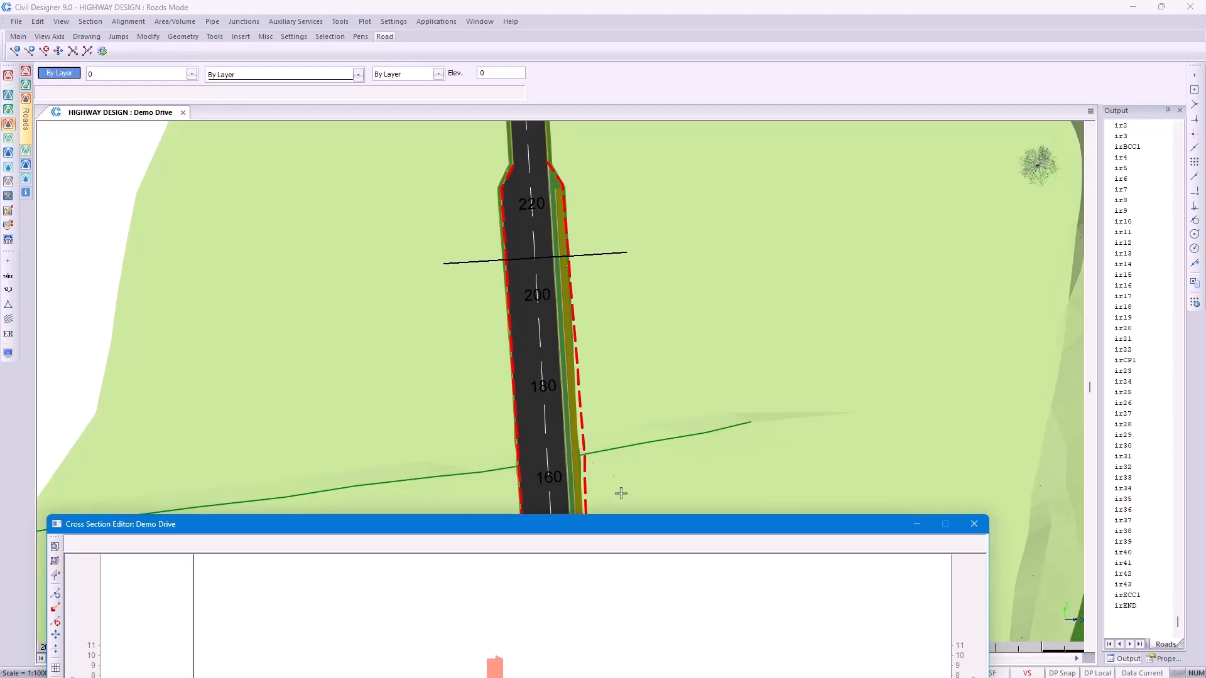
drag(632, 522, 597, 187)
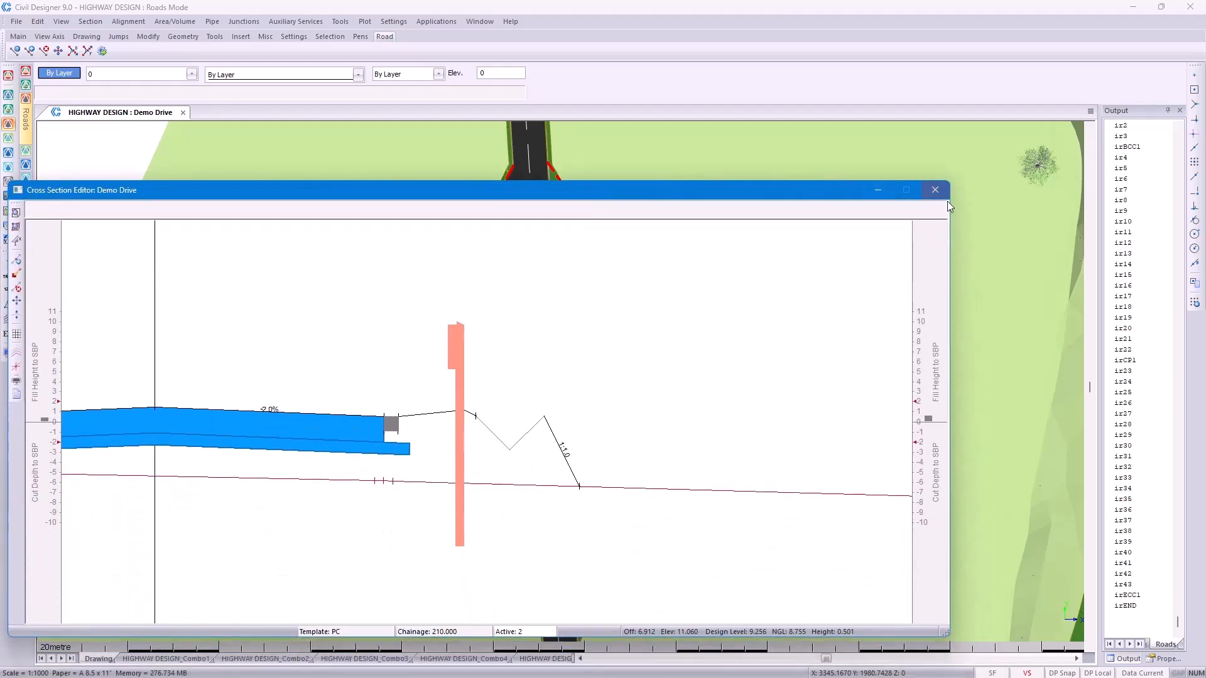
click(935, 189)
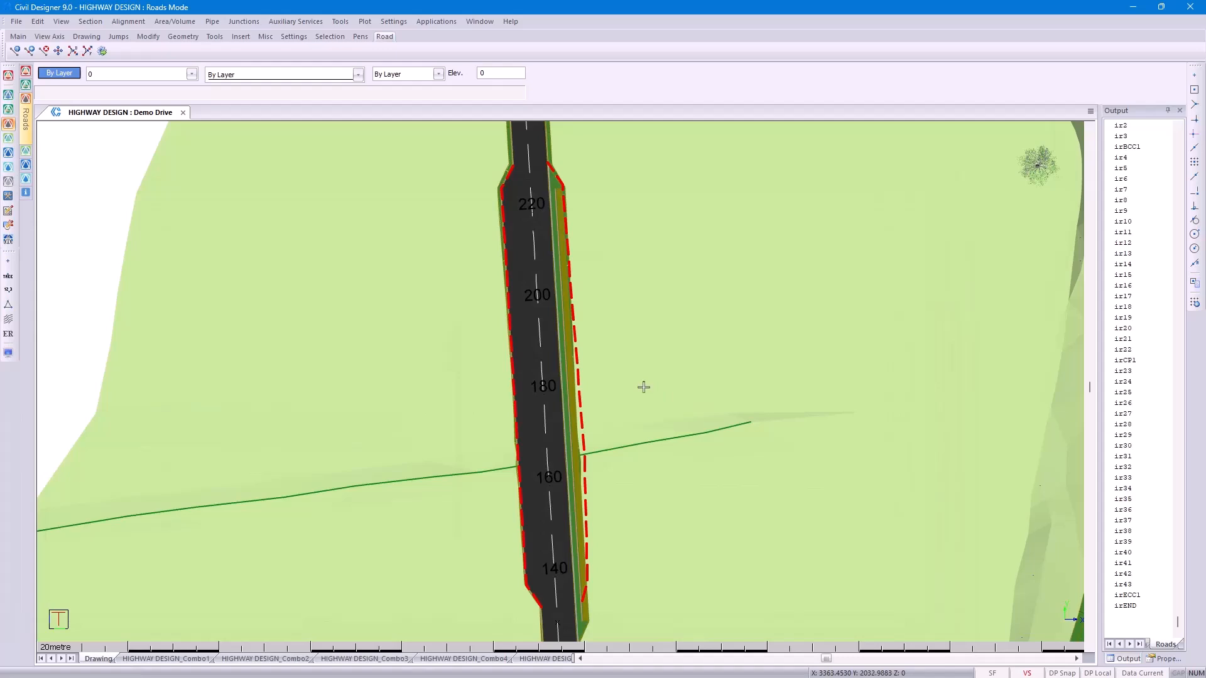
Add a point control rule named PC1 that applies to the PC template
click(132, 24)
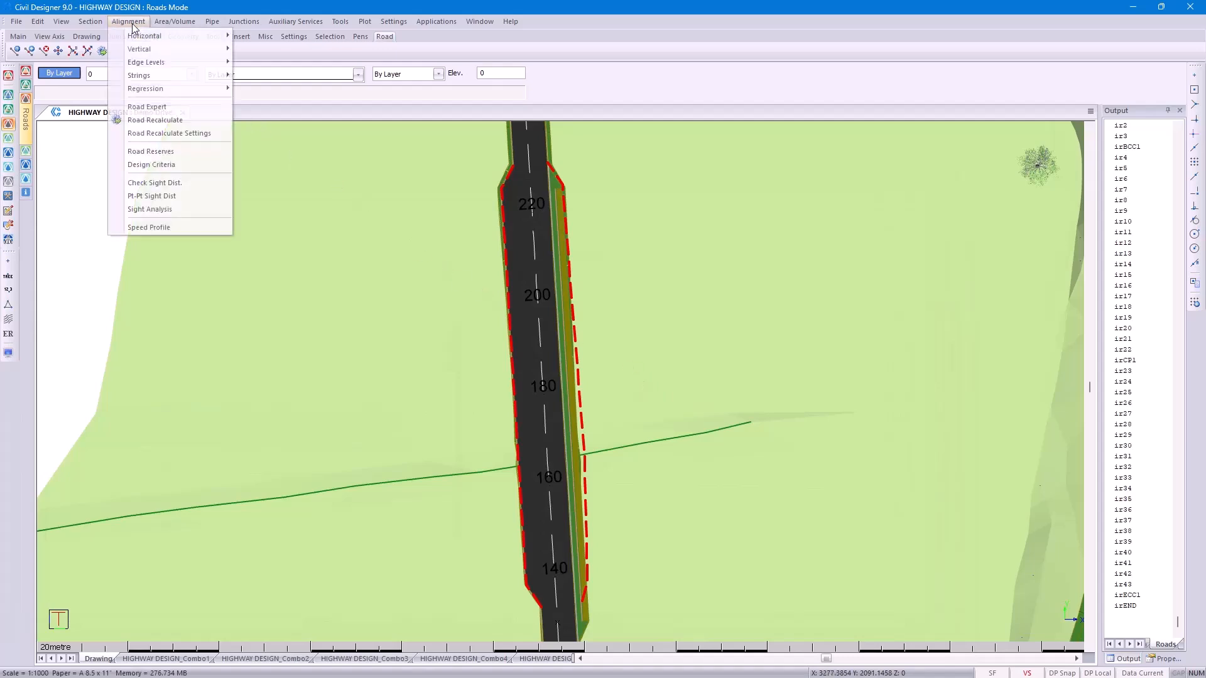
mouse_move(144, 87)
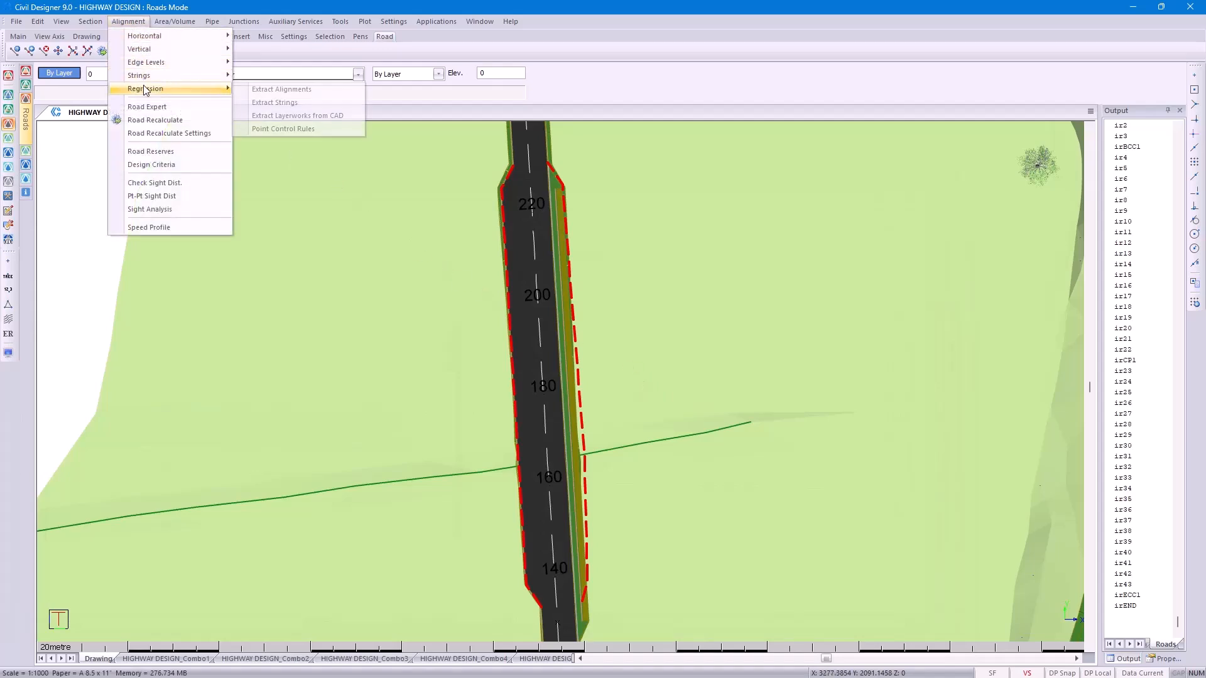
click(286, 129)
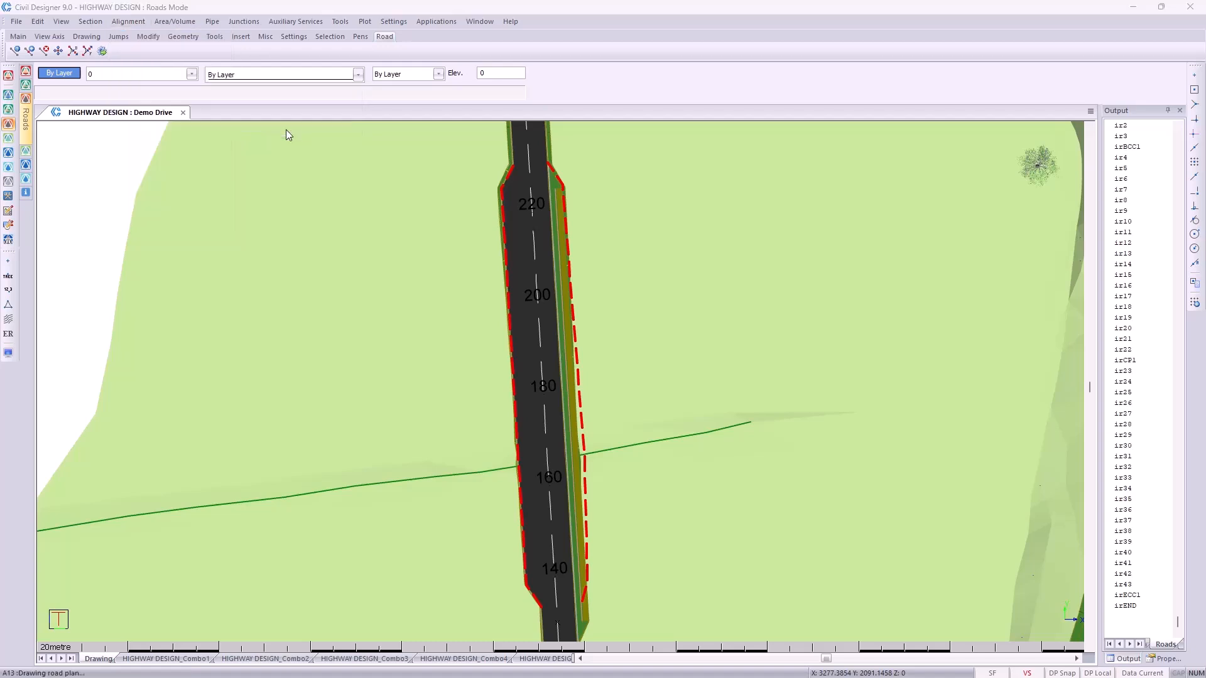
click(458, 113)
text(PC1)
key(Return)
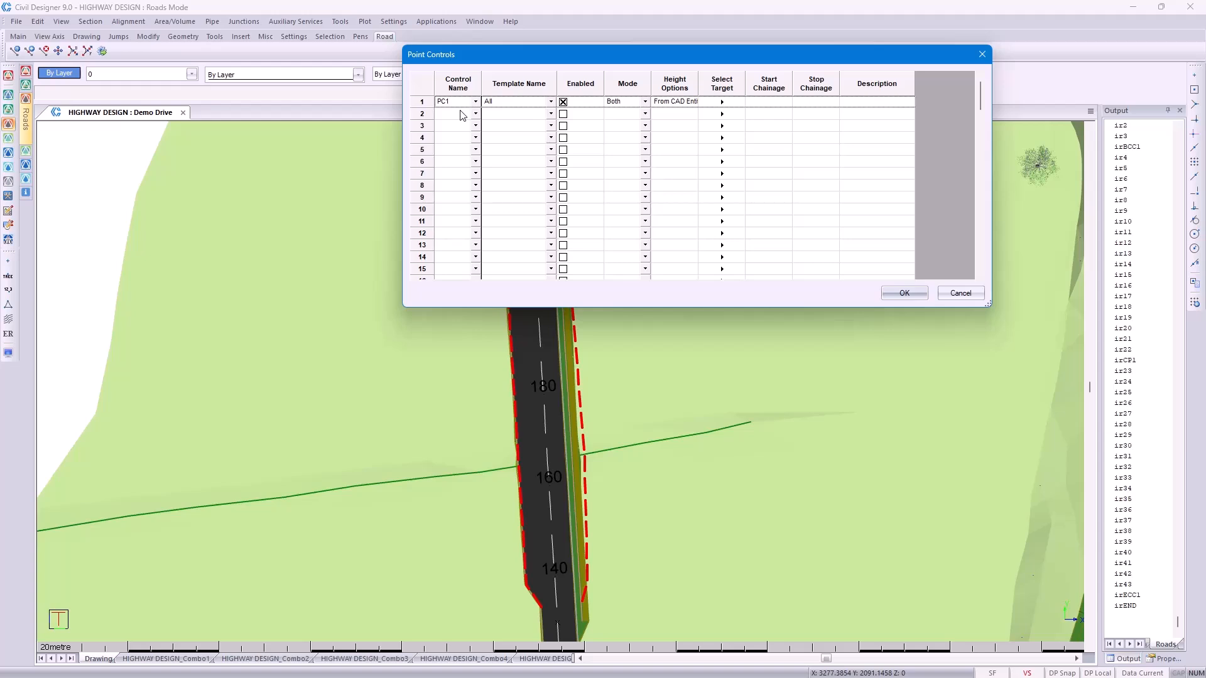
click(549, 102)
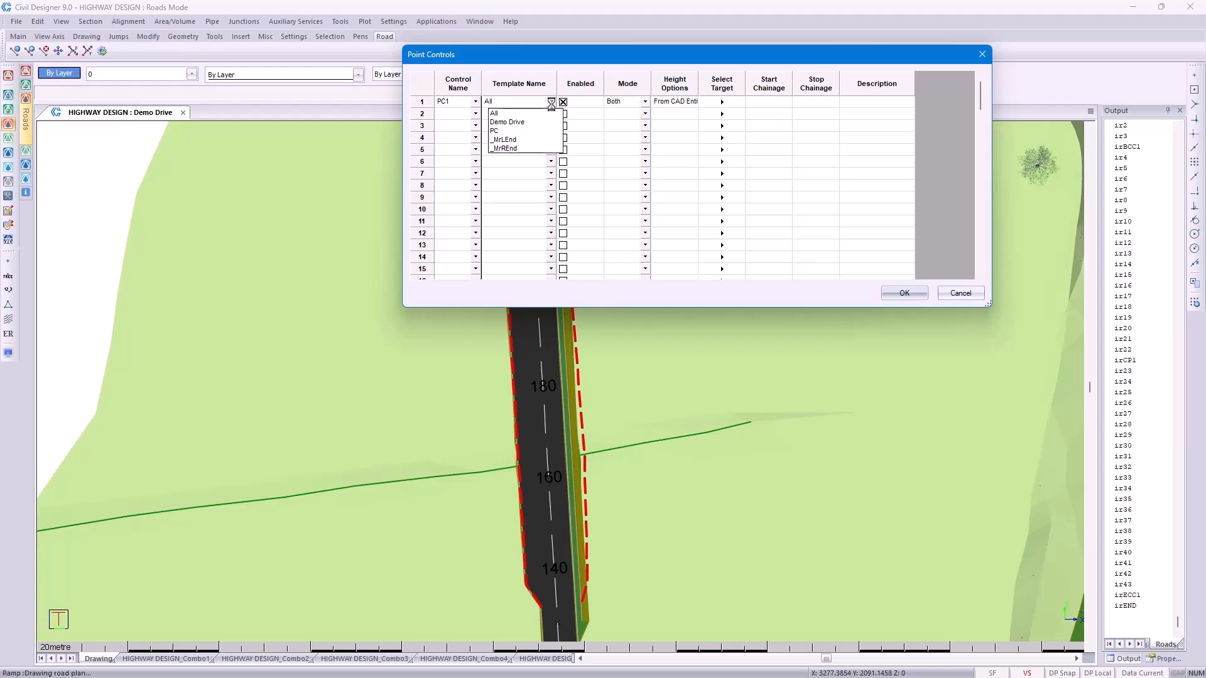
click(505, 131)
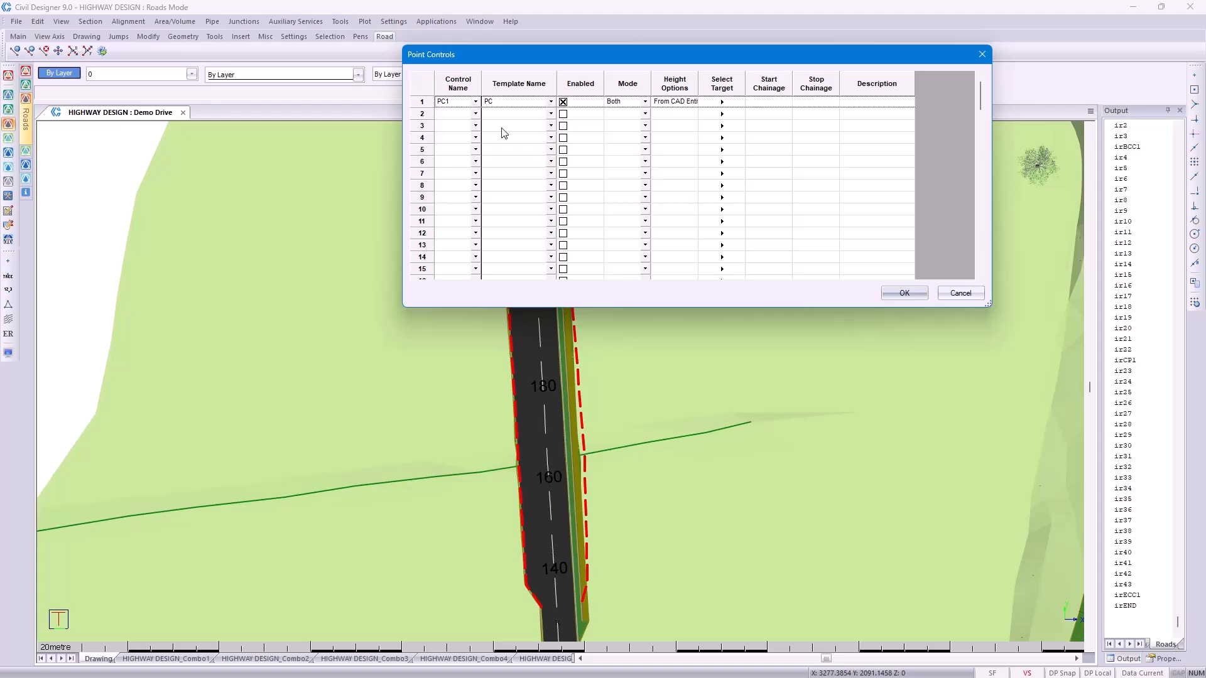
Keep the PC1 rule enabled in Both mode, with its heights taken from entities
click(565, 104)
click(565, 104)
click(644, 101)
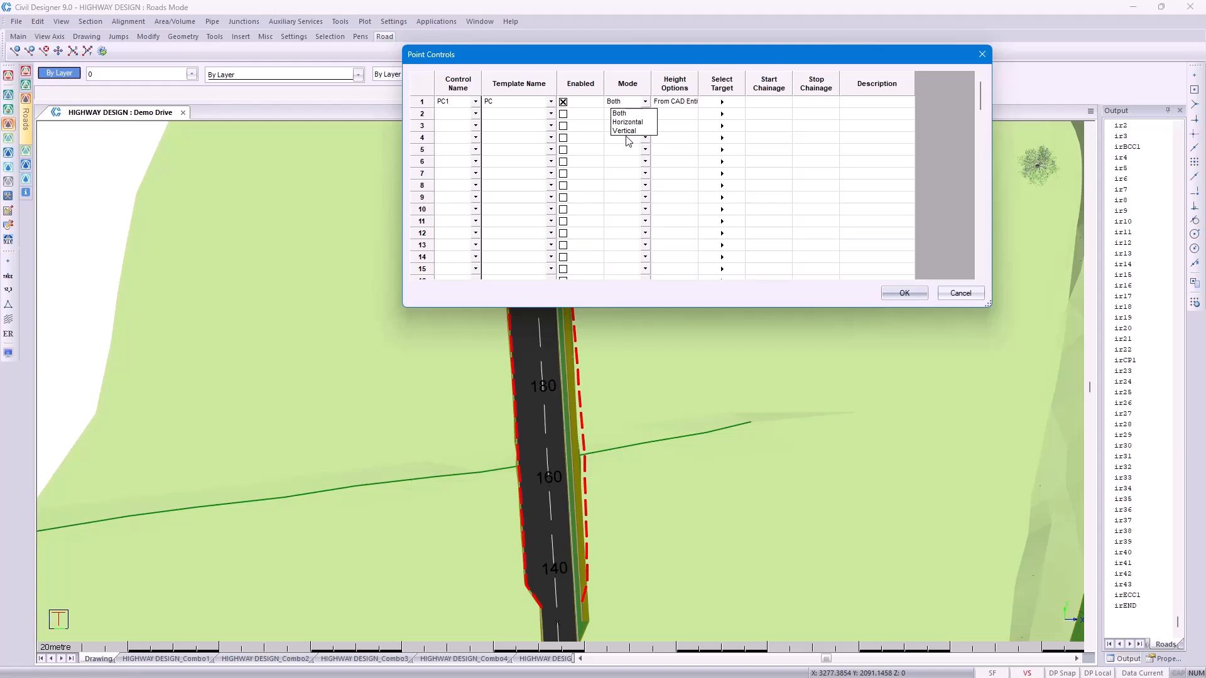
click(620, 114)
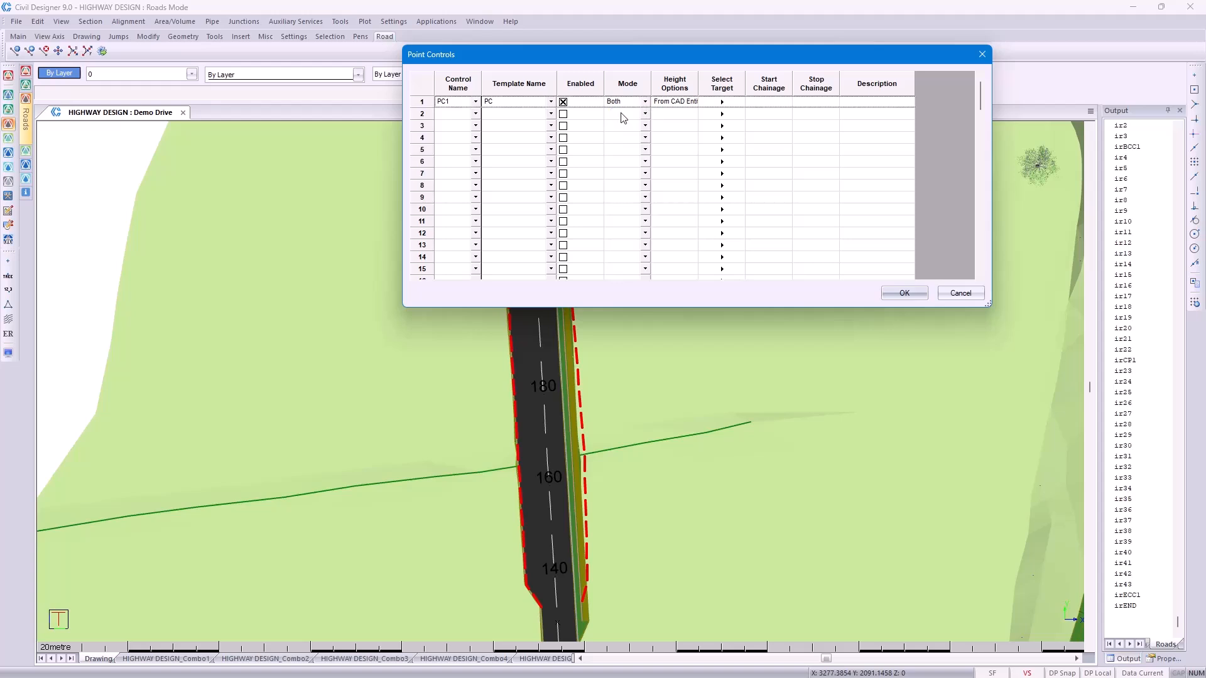
drag(628, 64, 619, 103)
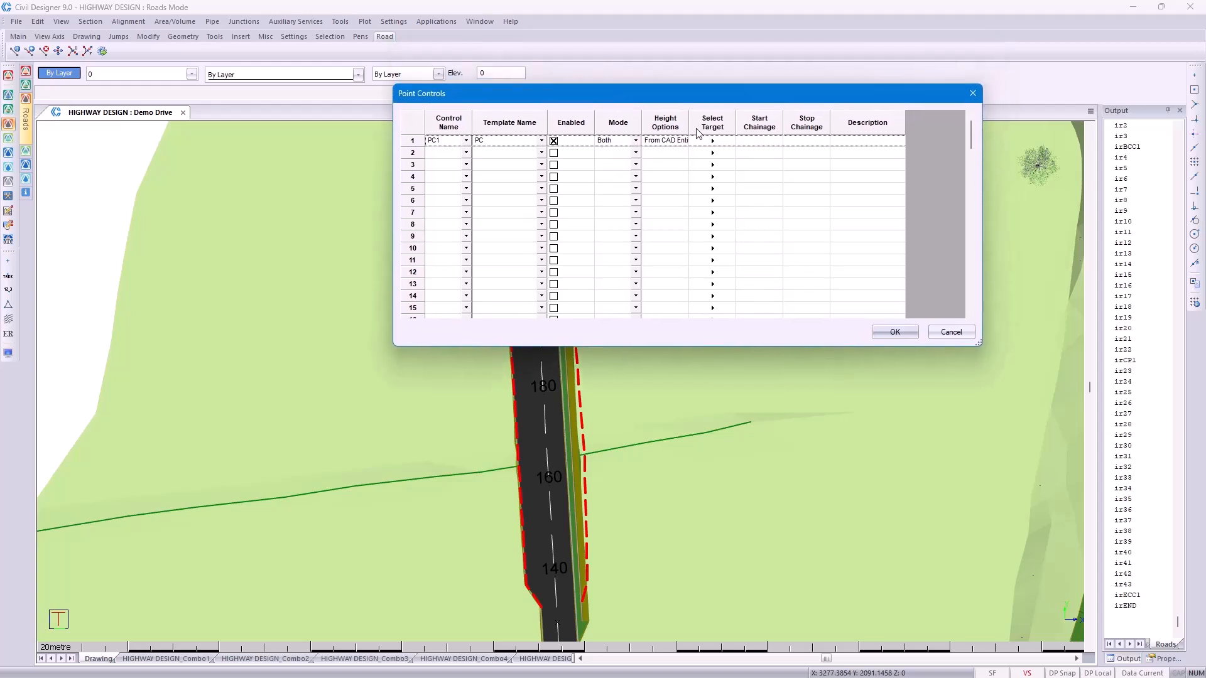
drag(689, 122, 711, 122)
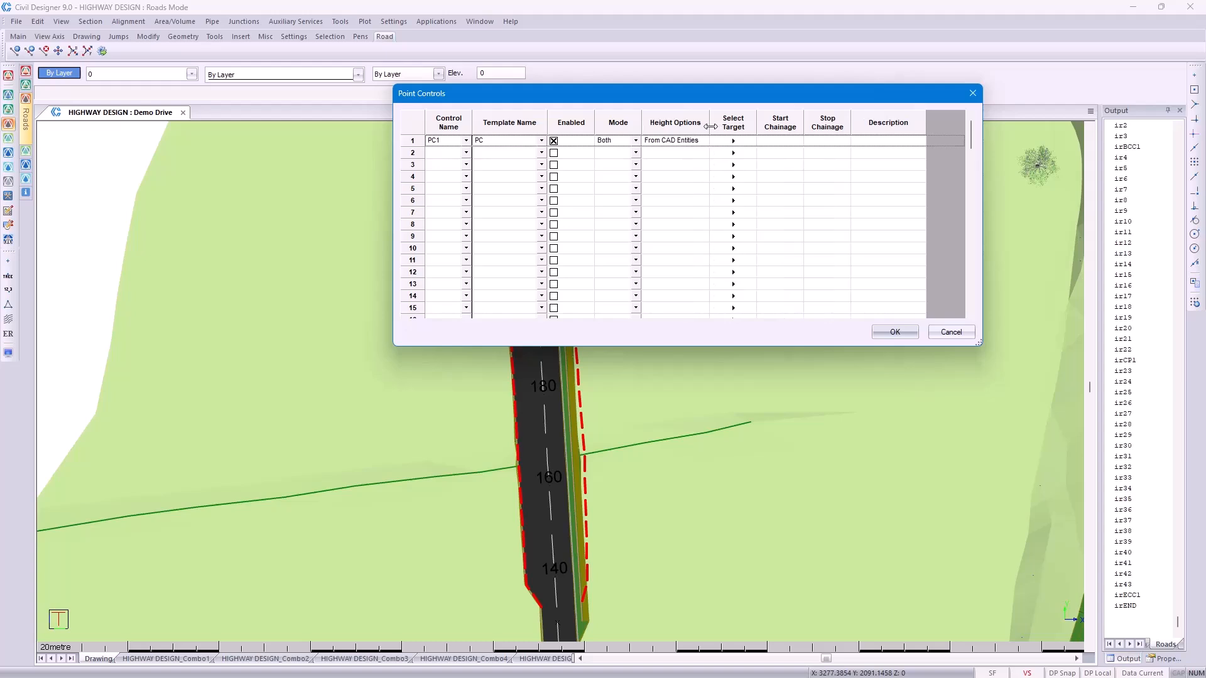
click(690, 139)
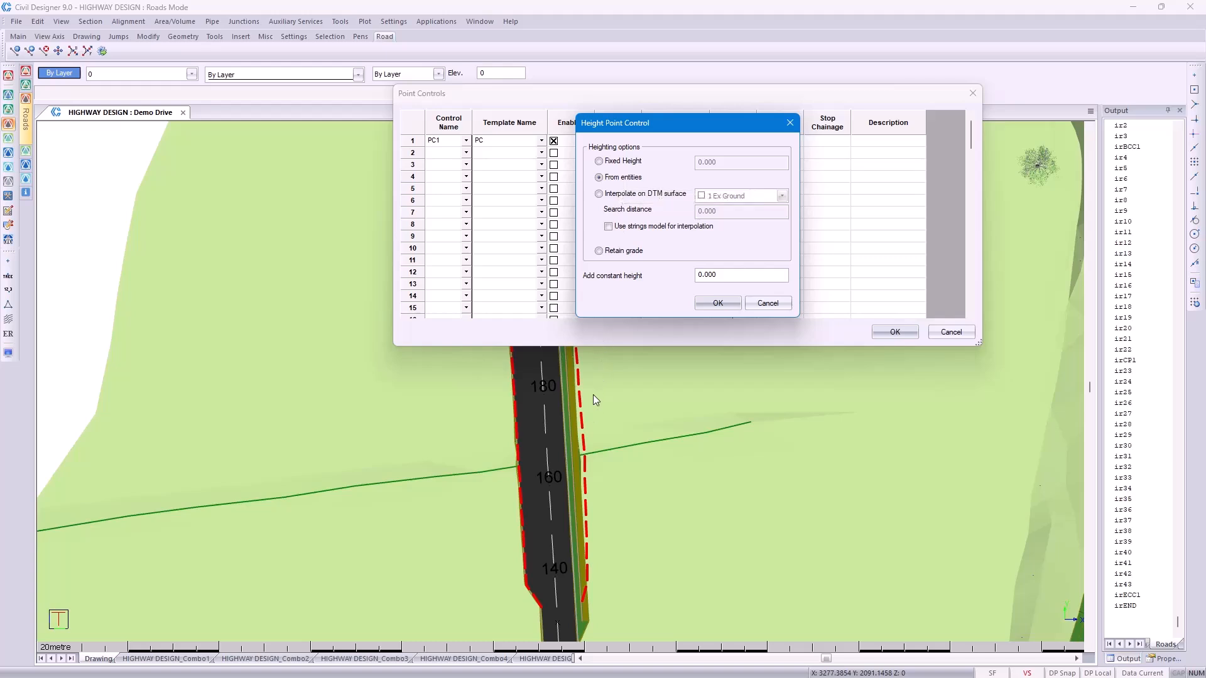
click(727, 306)
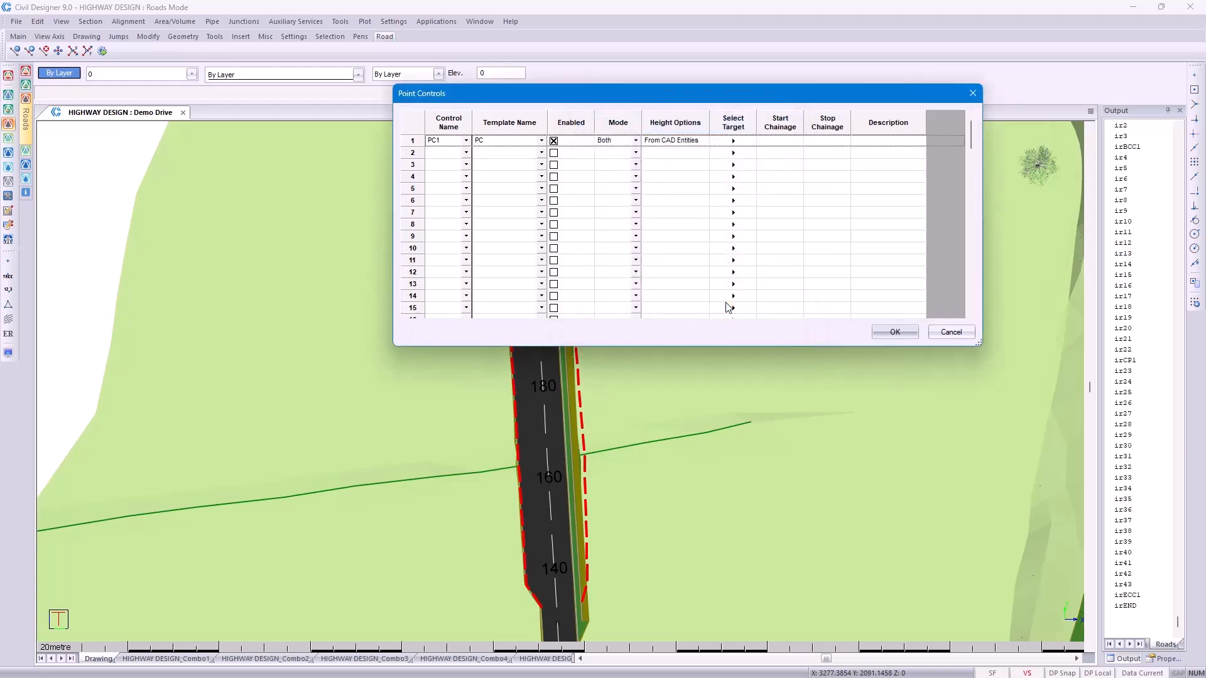
Assign the dashed red line on the road's right side as PC1's target entity and accept the point controls
click(733, 141)
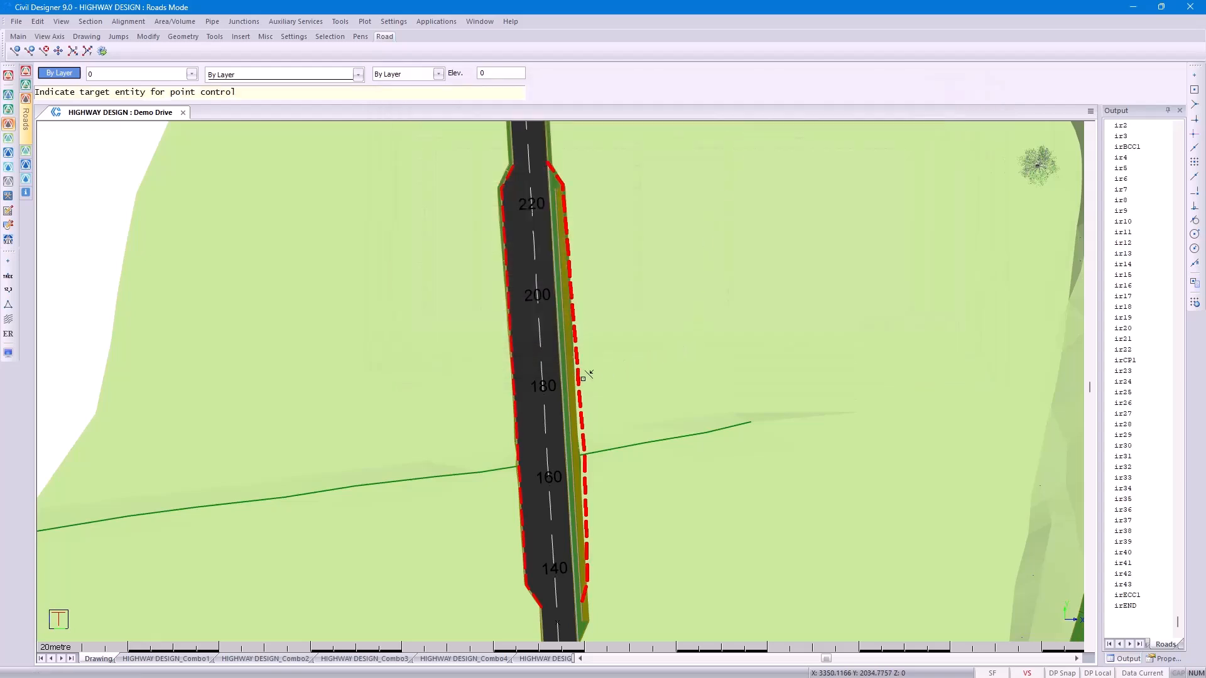
click(583, 378)
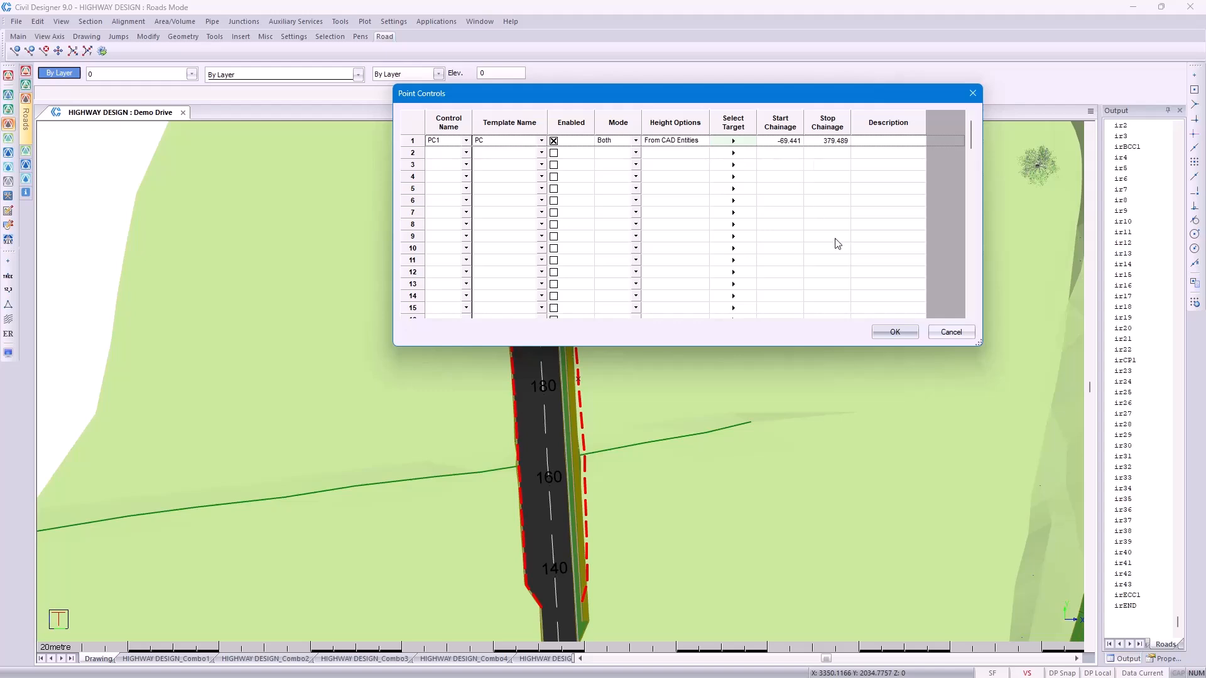
click(885, 330)
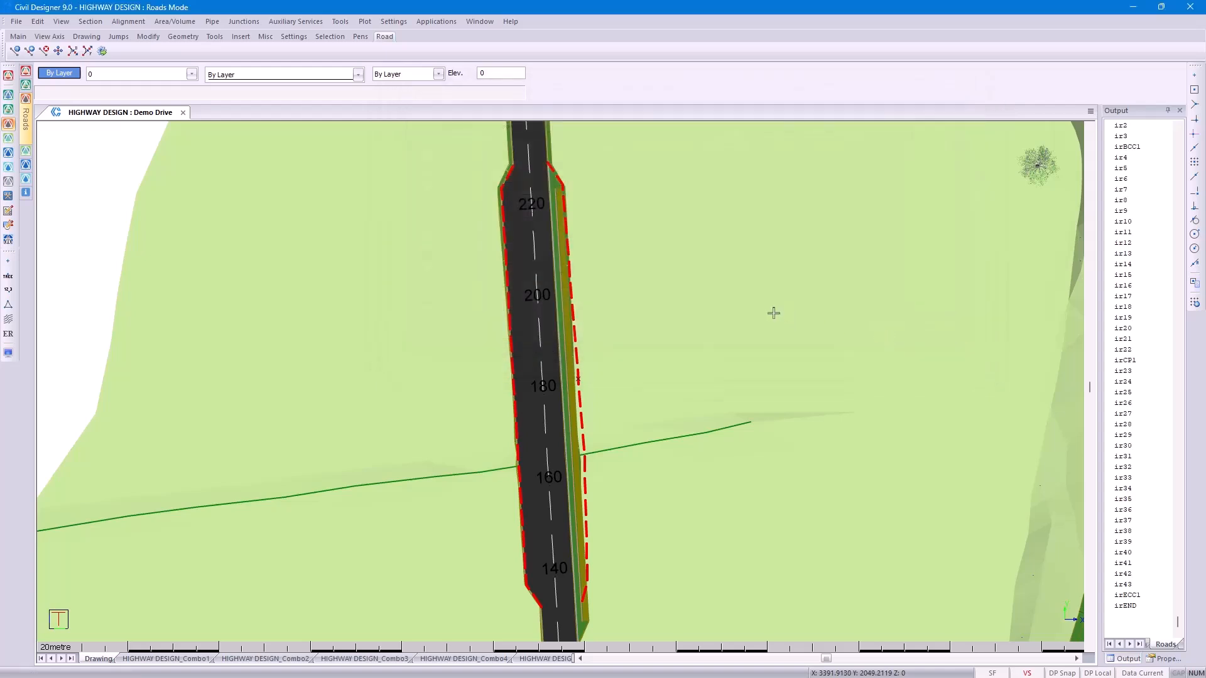
Recalculate the Demo Drive road model with the PC1 point control applied
click(175, 22)
click(183, 36)
click(631, 397)
click(634, 376)
click(701, 407)
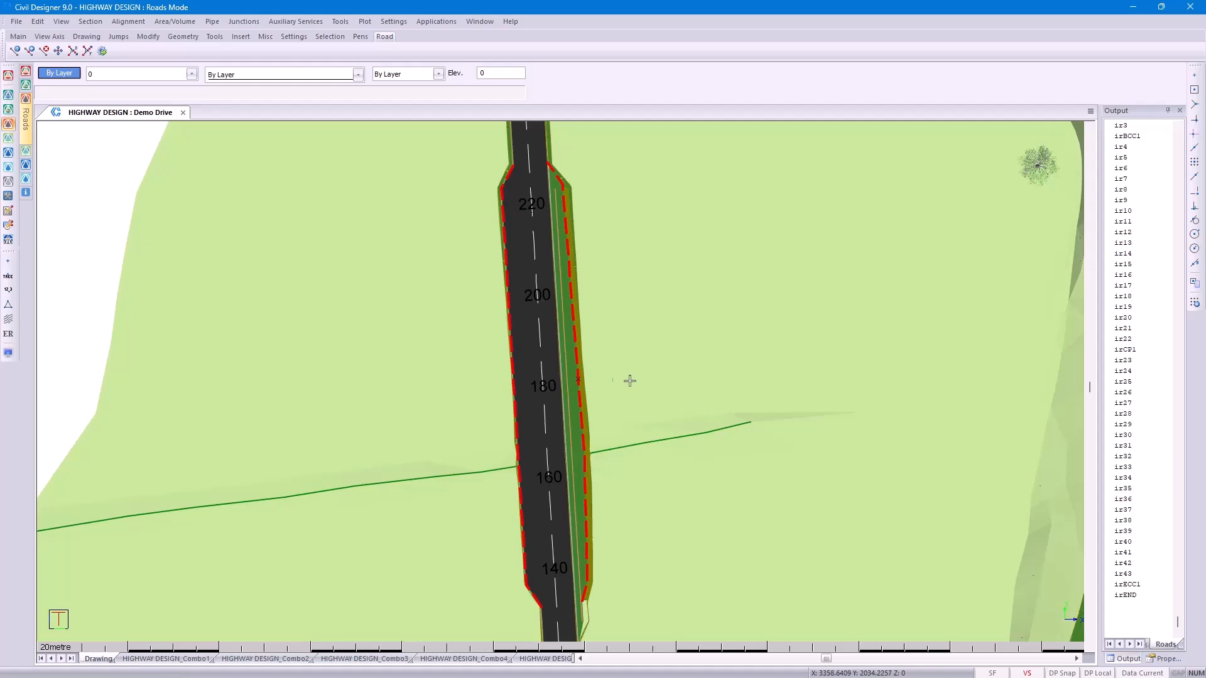
Open the graphical cross-section editor at the start of the widening and step through chainages 130 to 165 to examine the side drain
click(91, 22)
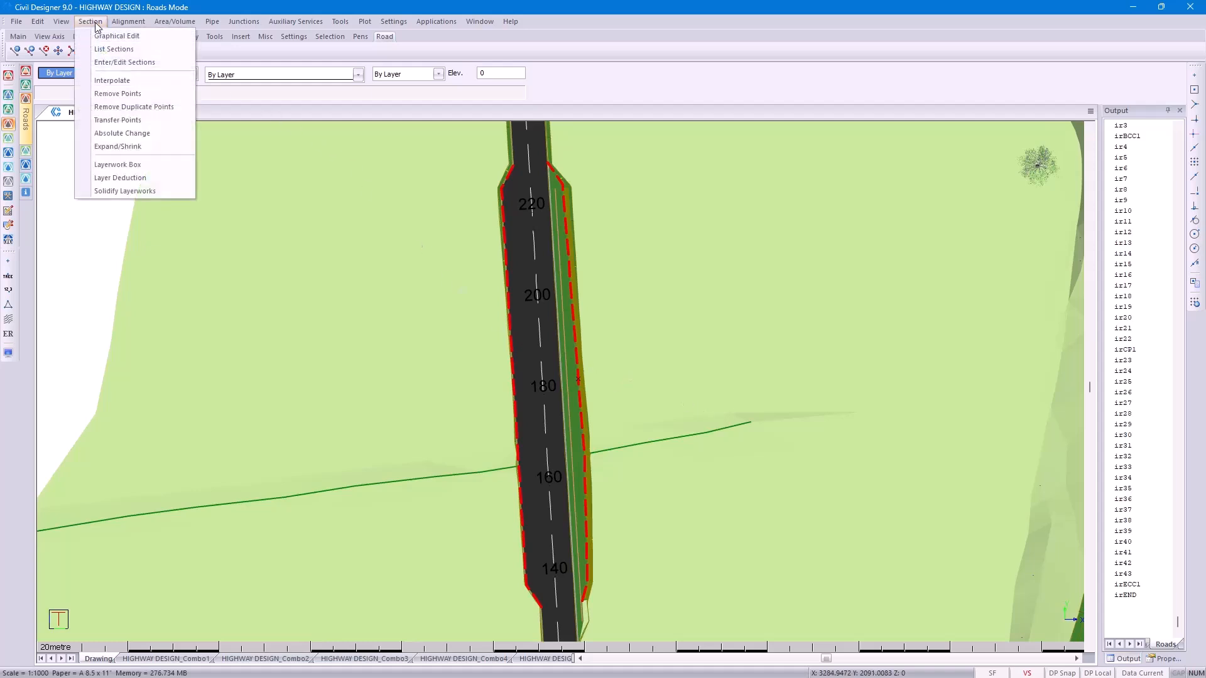
click(107, 37)
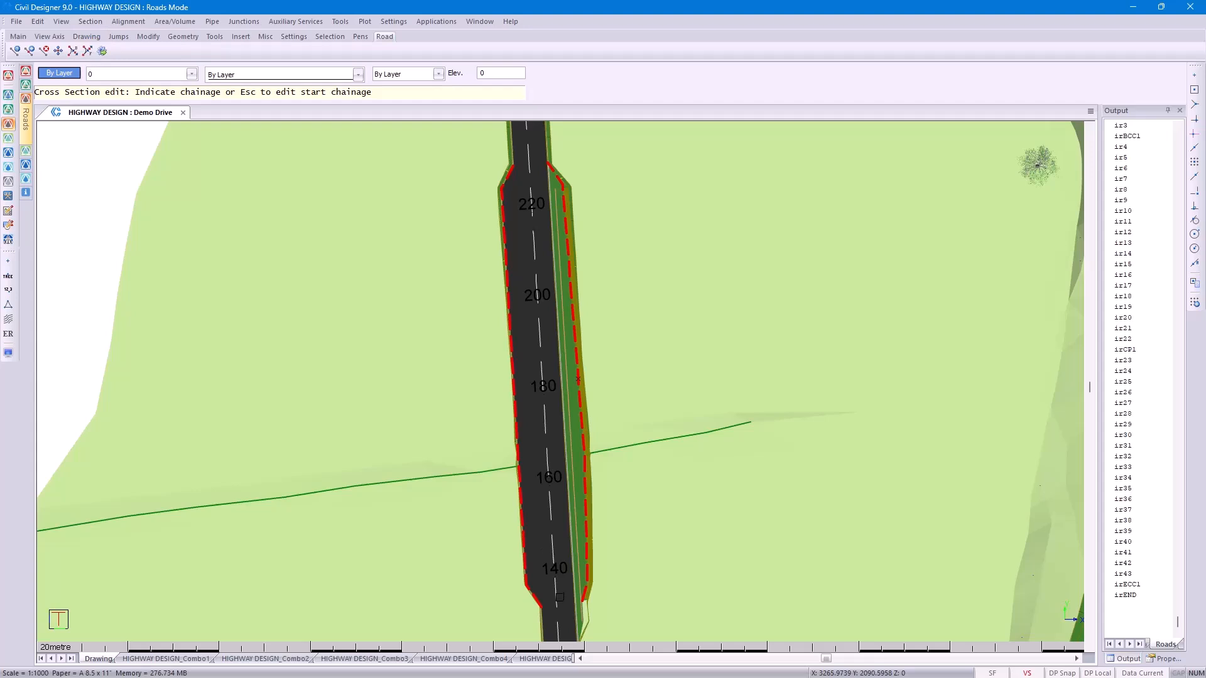
click(562, 618)
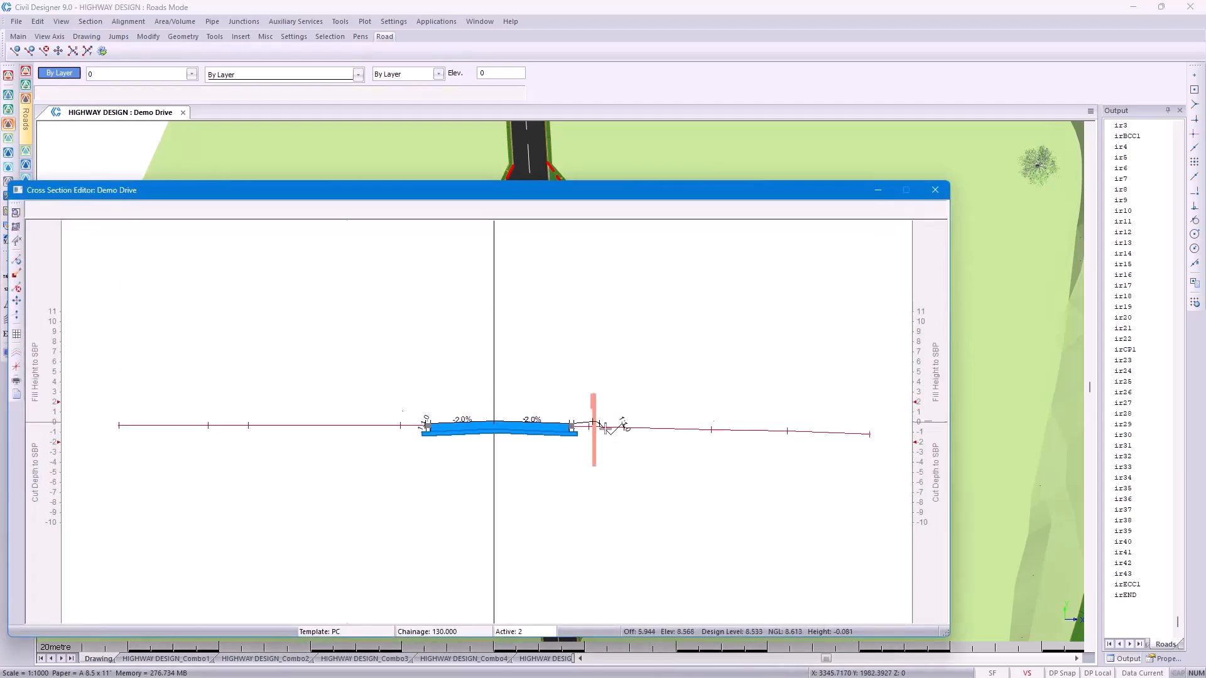
scroll(605, 429, up, 4)
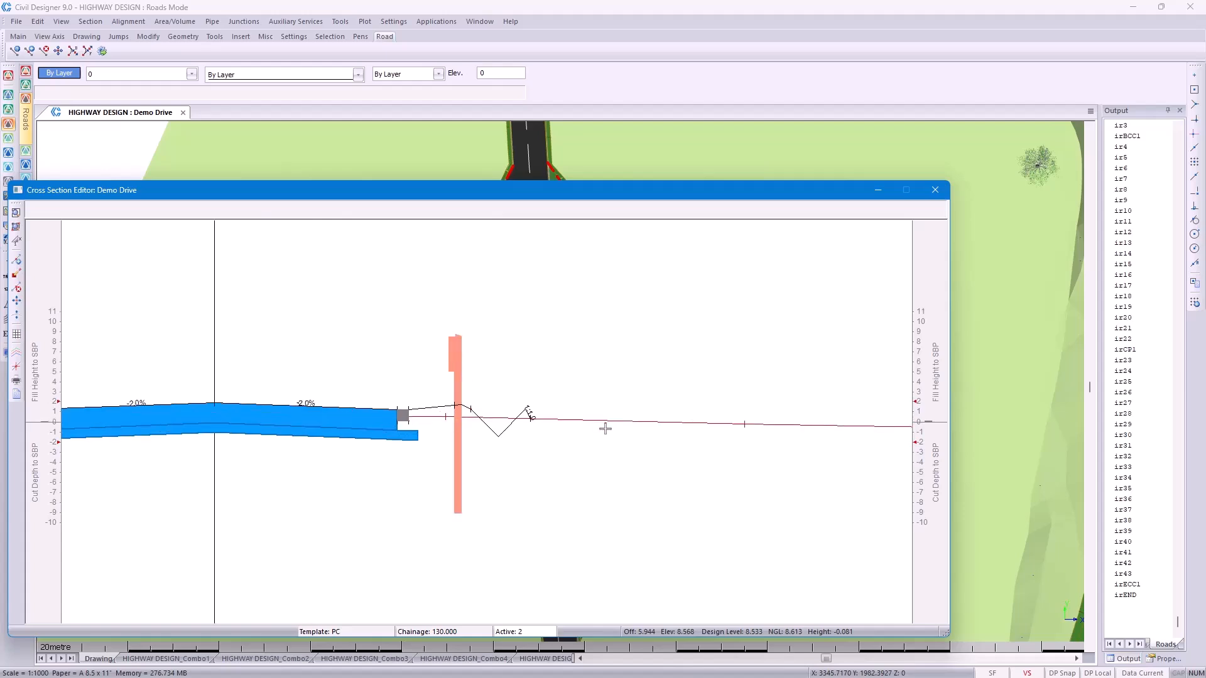
key(Page_Down)
key(Page_Down)
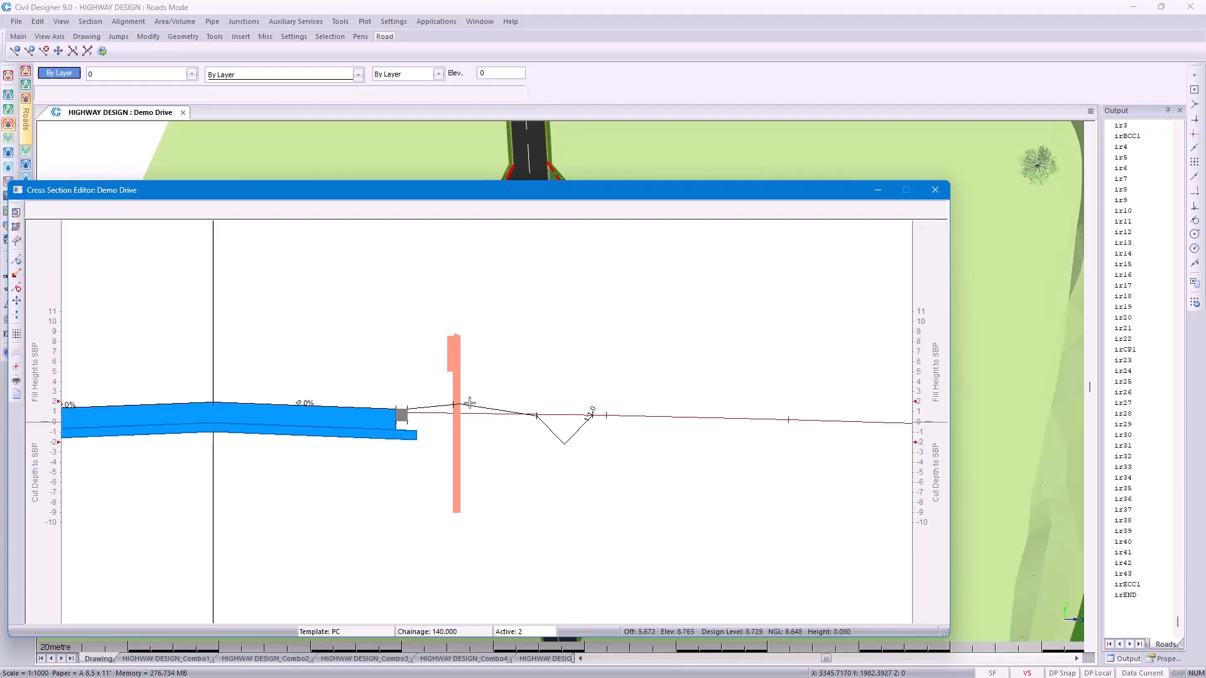
key(Page_Down)
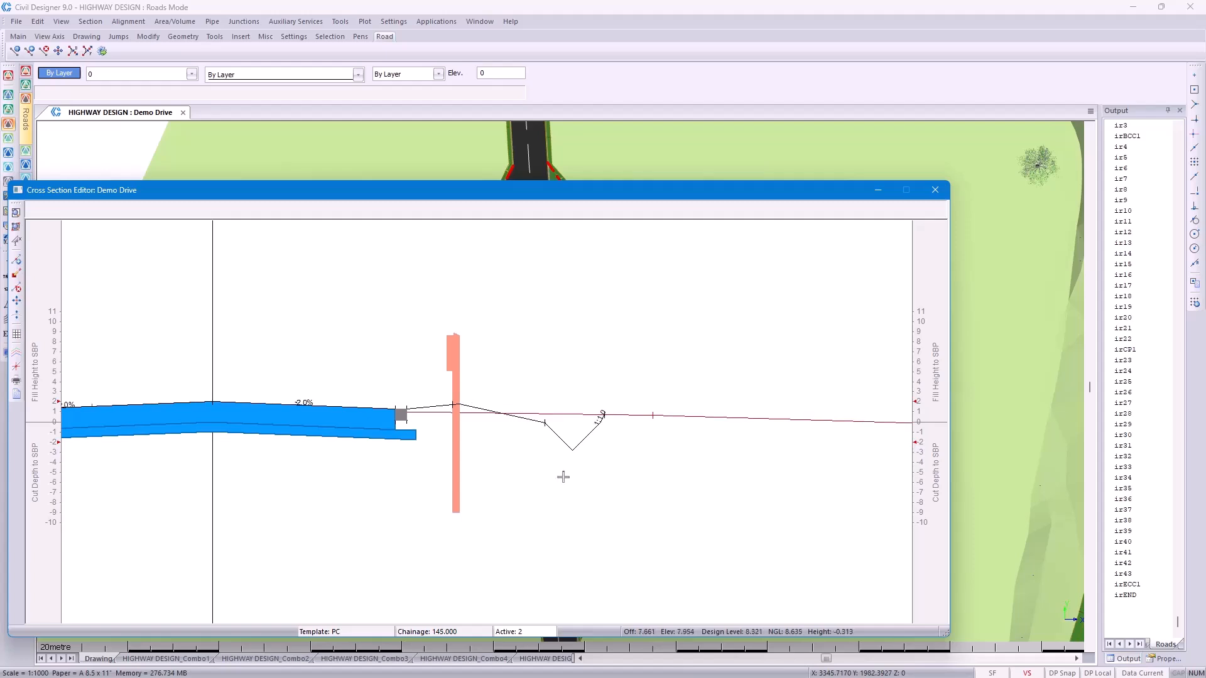
key(Page_Down)
key(Page_Down)
key(Page_Down)
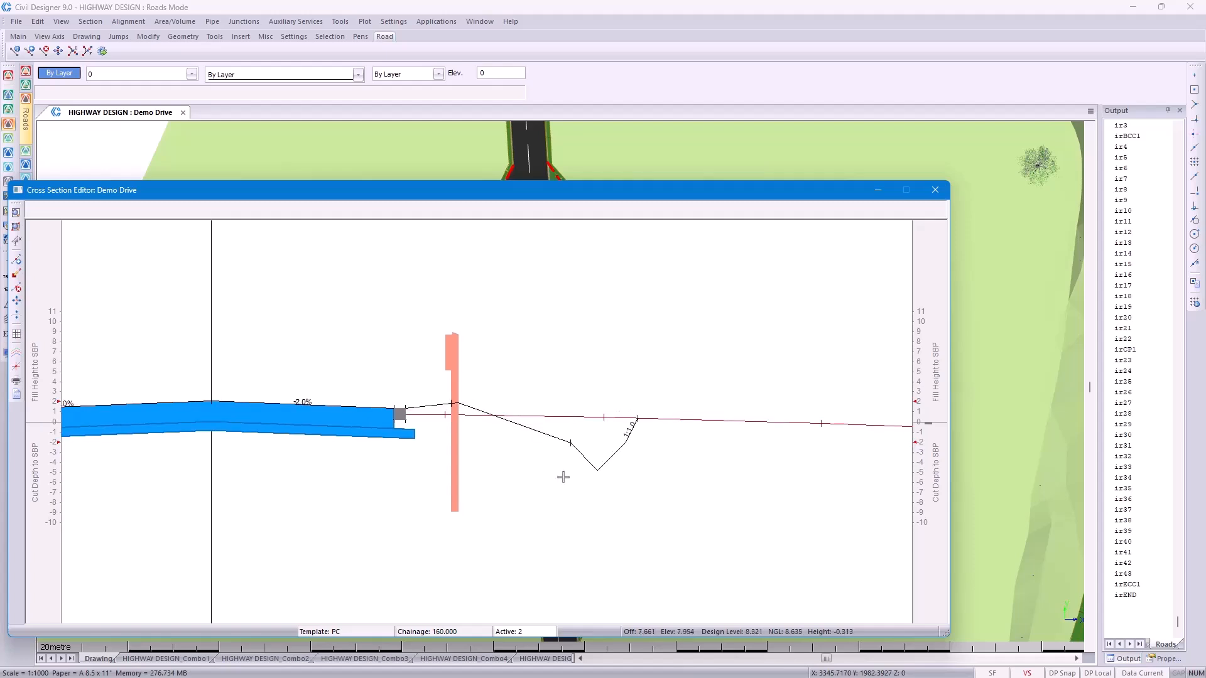
key(Page_Down)
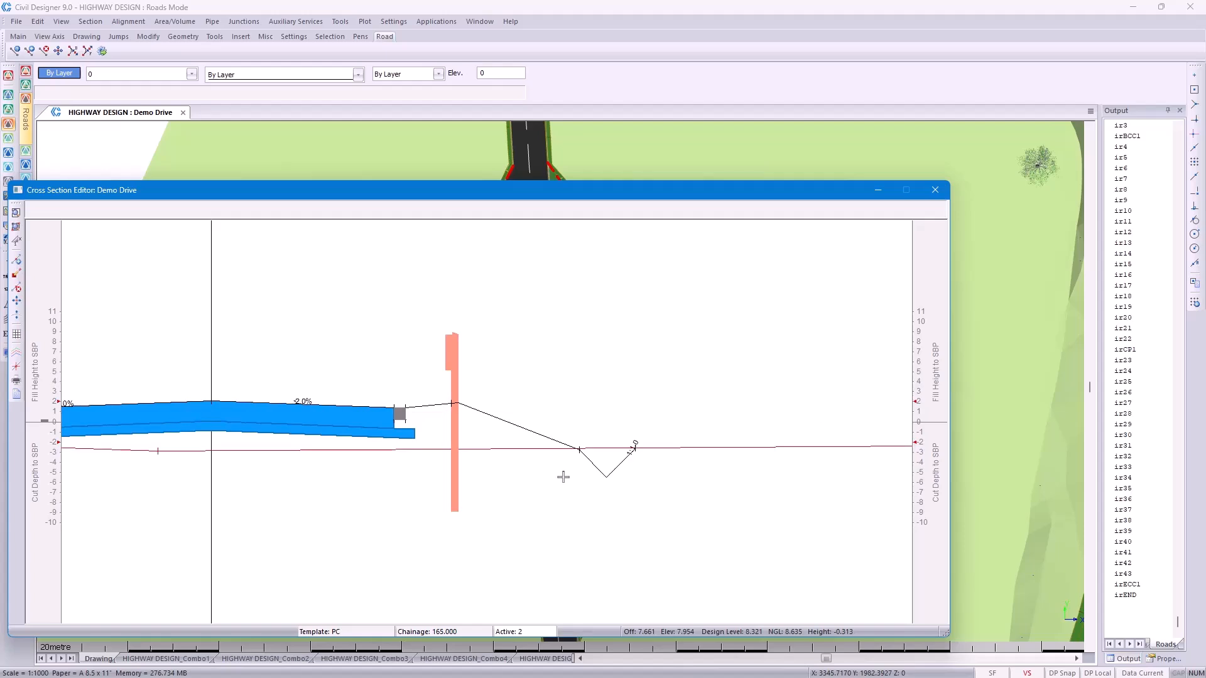
key(Page_Up)
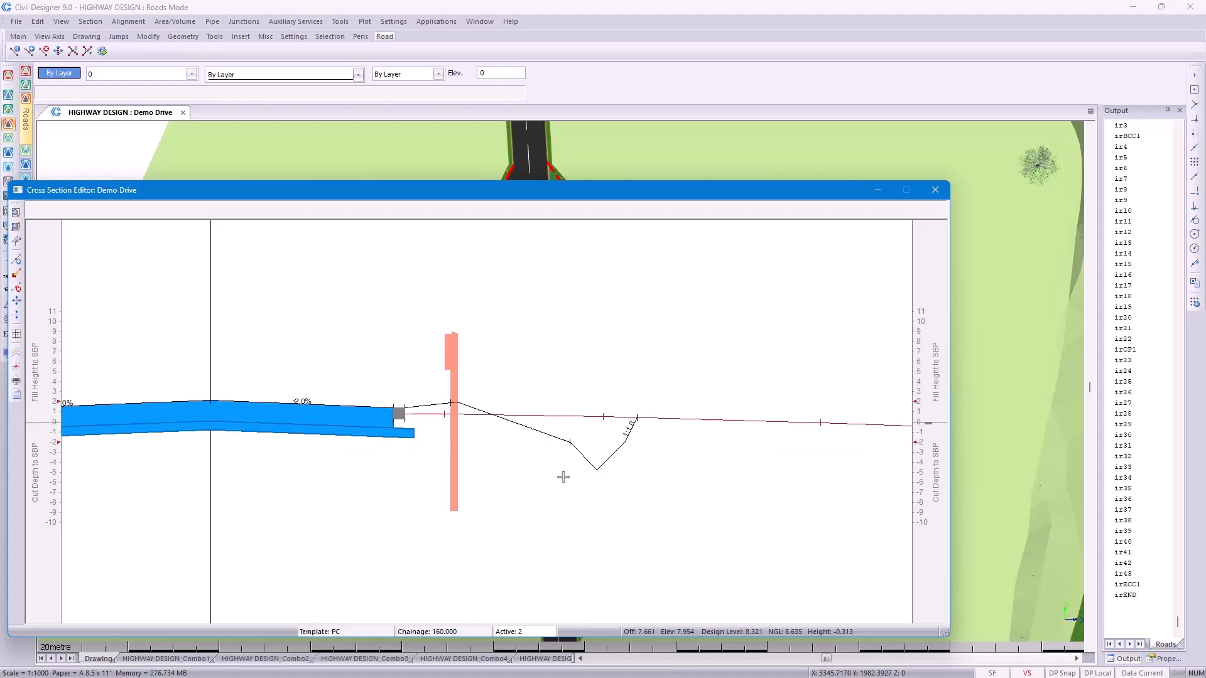
Compare the active section's position with the plan, examine the sections up to chainage 225, and close the cross-section editor
drag(571, 190, 481, 508)
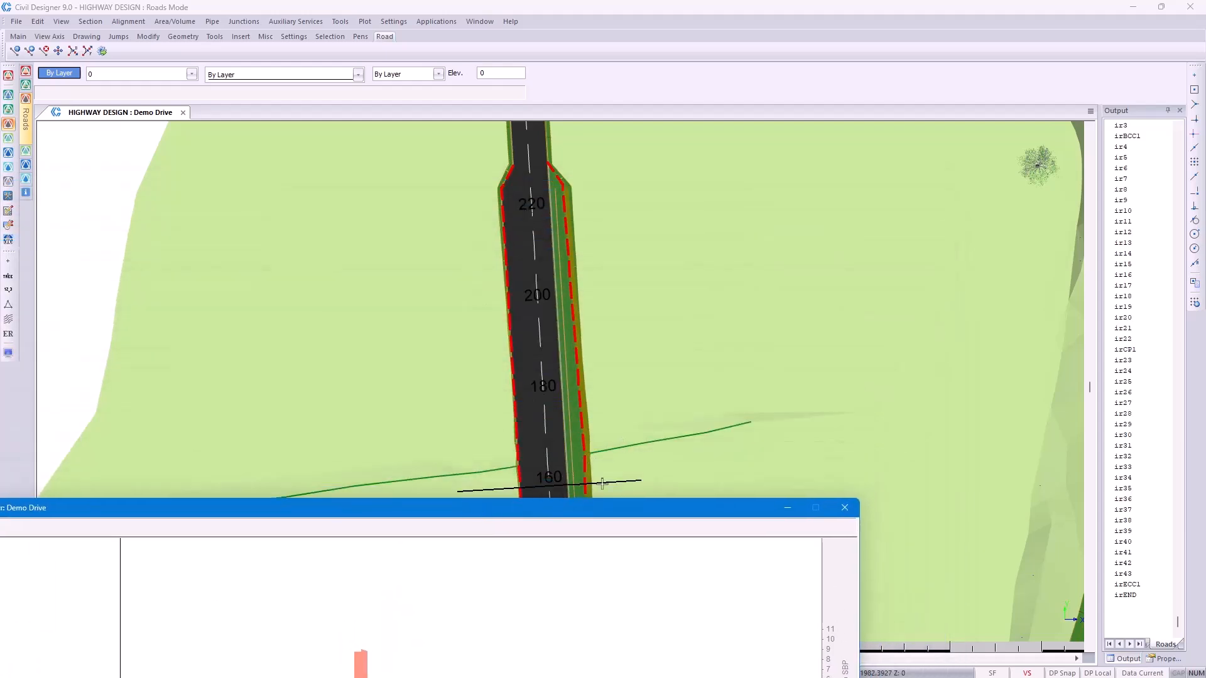
drag(602, 508, 598, 119)
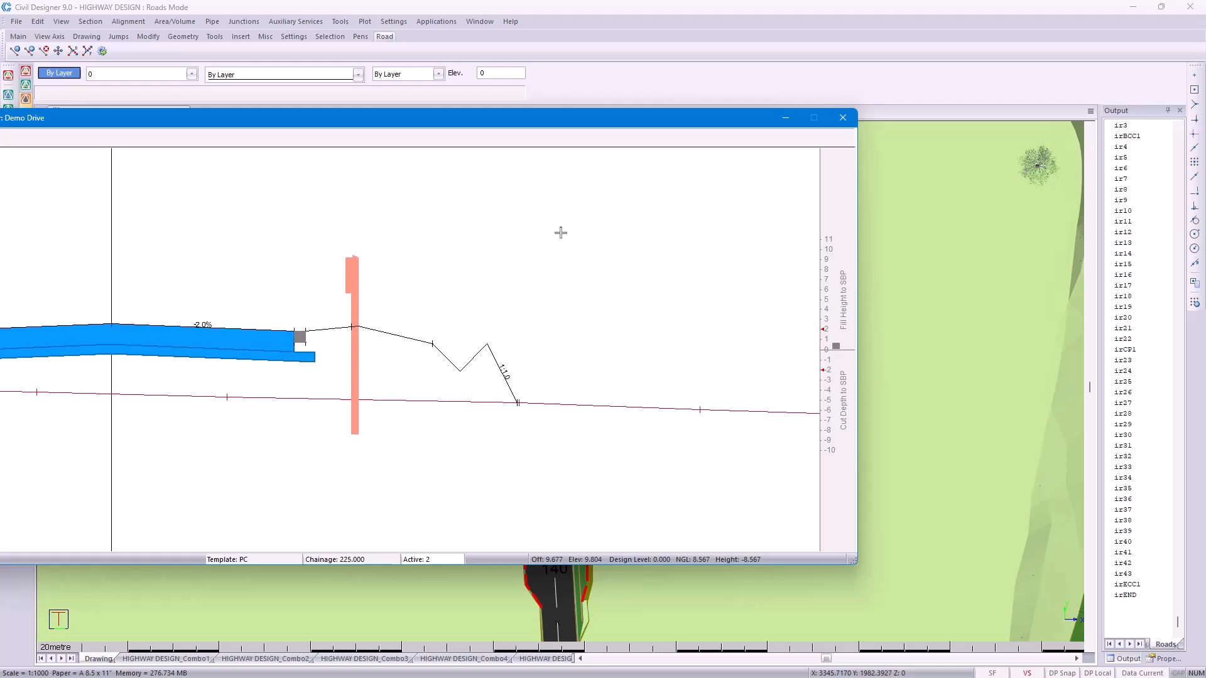
click(843, 118)
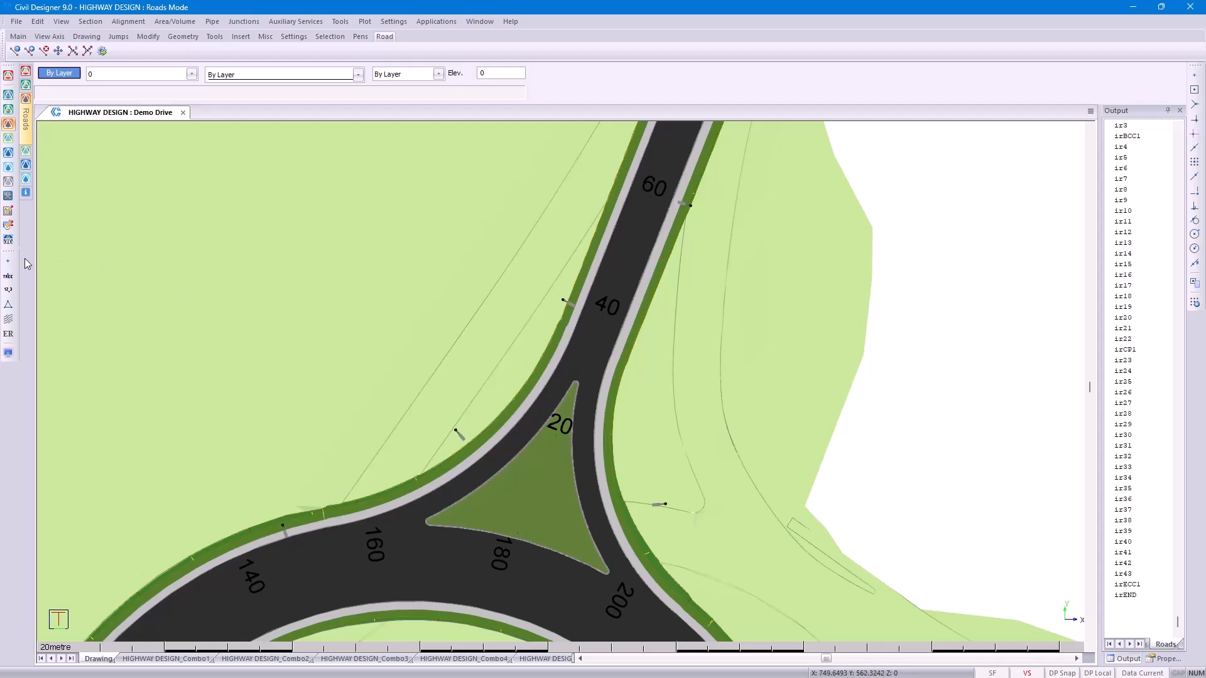
Switch to the road signs and markings mode and start placing a road sign
click(9, 241)
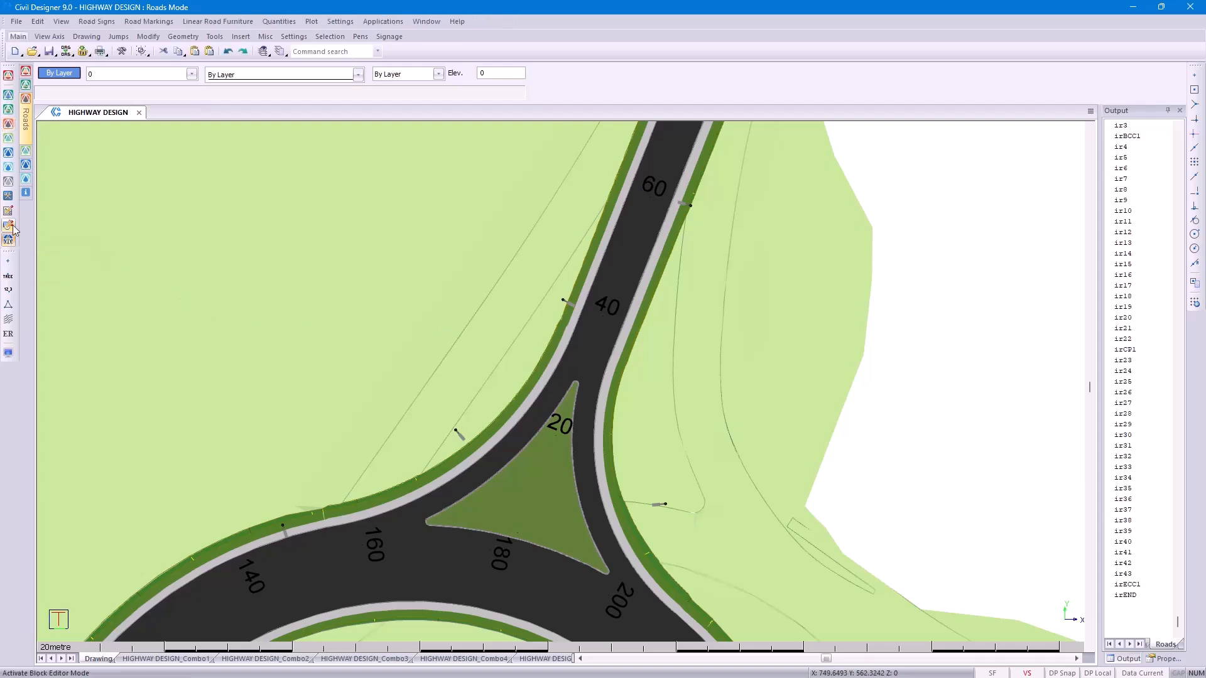
click(92, 25)
click(102, 37)
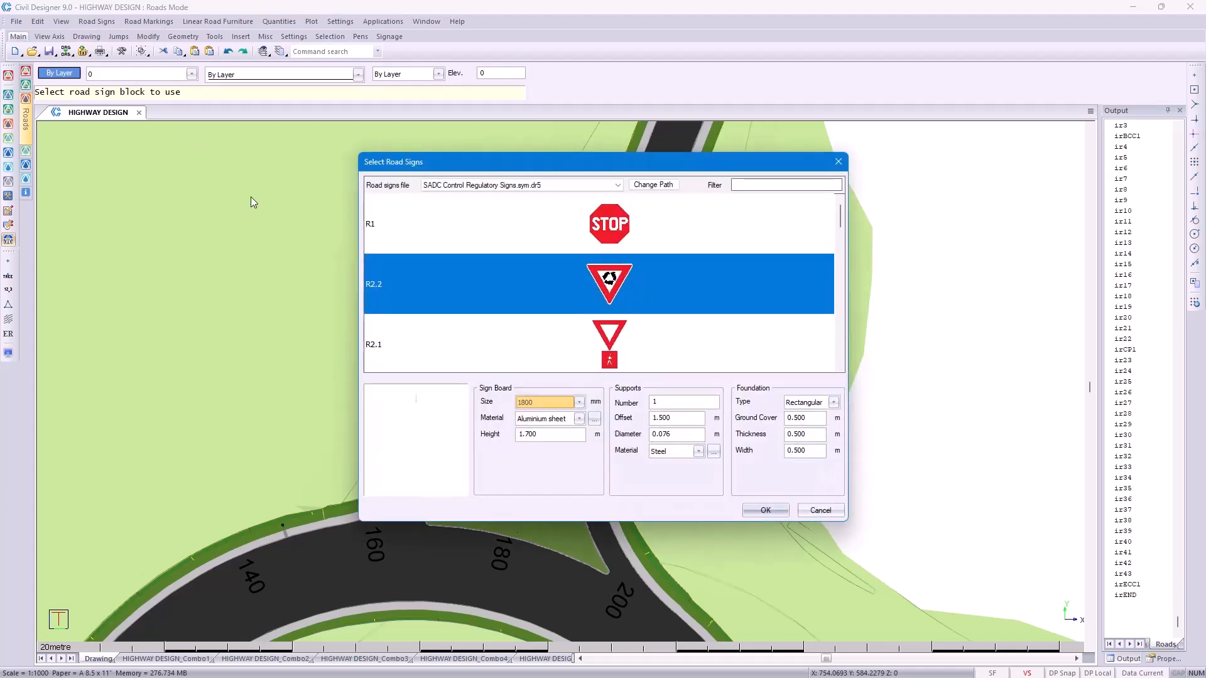
Choose sign W407 from the SADC Warning Signs.sym.dr4 file and set its board size to 900 mm
click(618, 186)
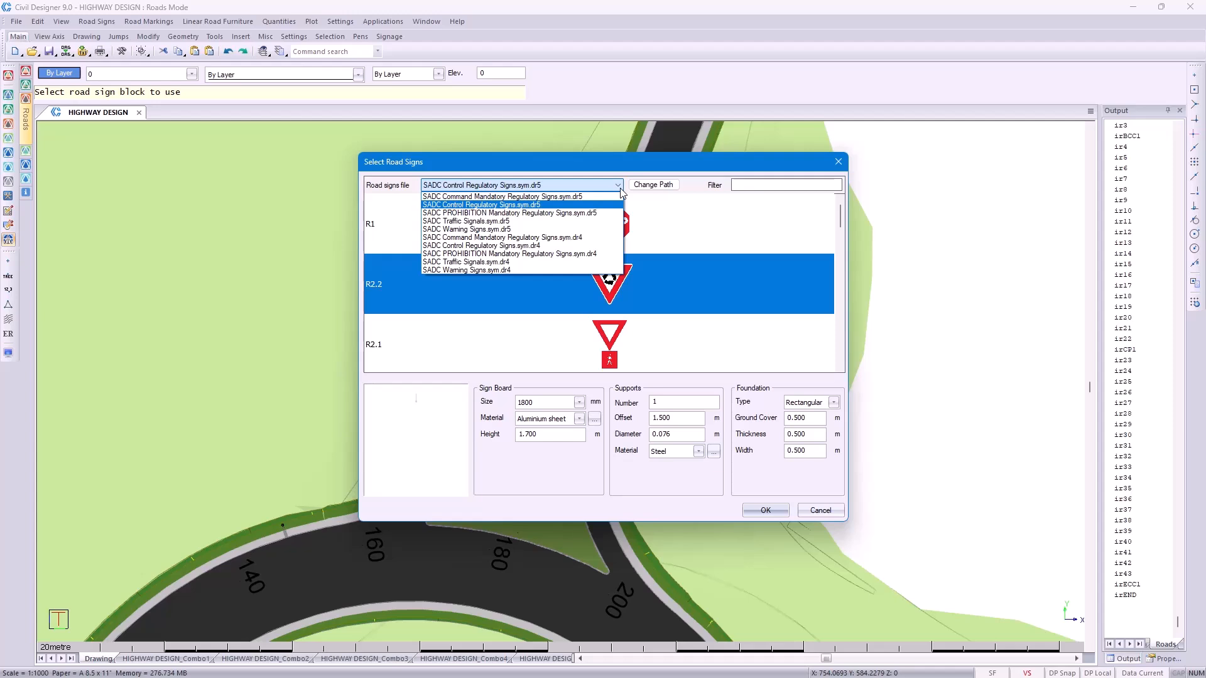
click(611, 270)
scroll(655, 296, down, 10)
click(757, 185)
text(W407)
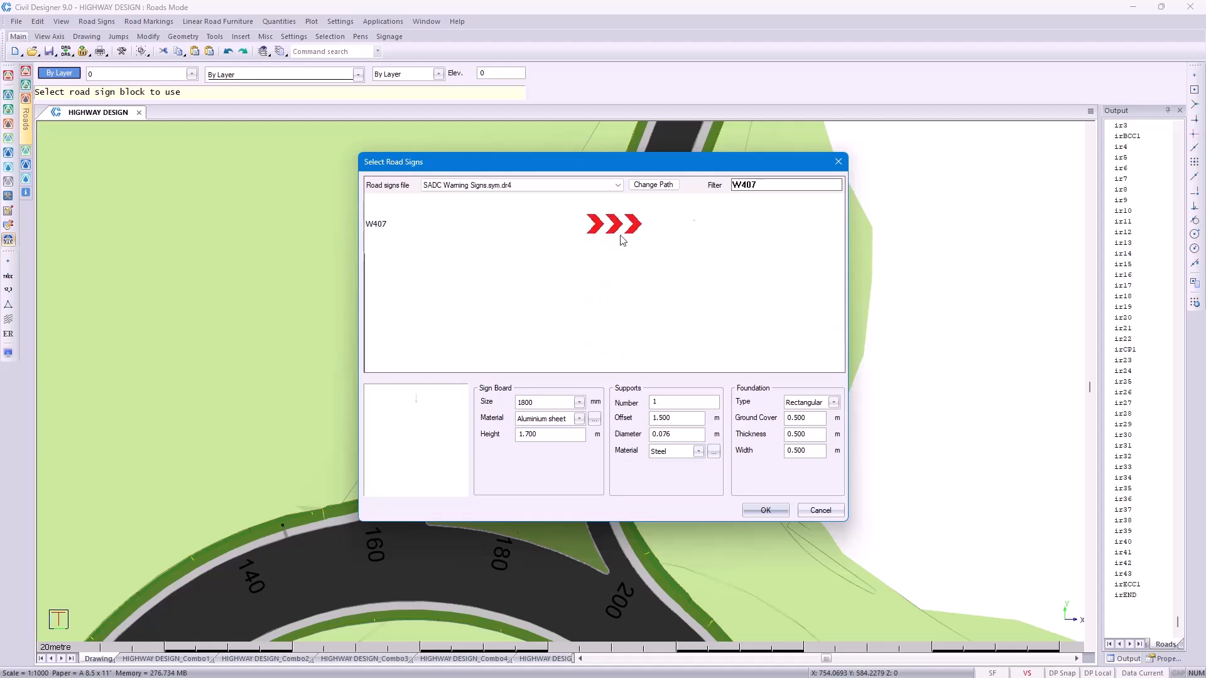
click(620, 239)
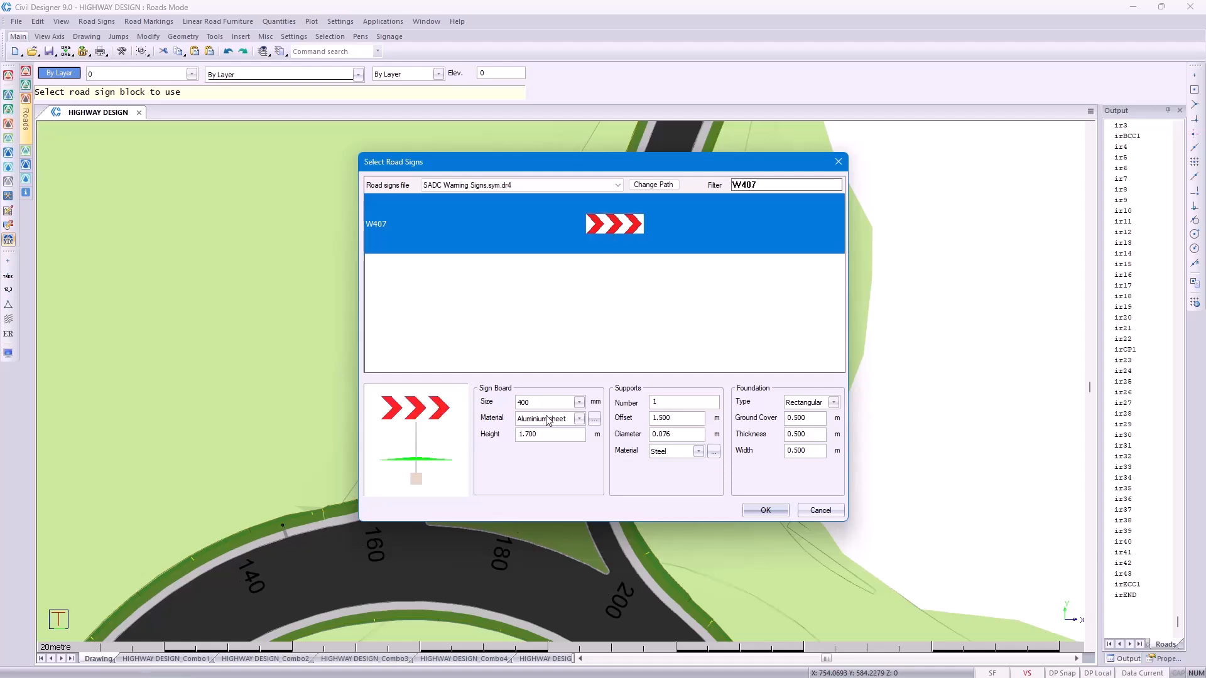
click(578, 403)
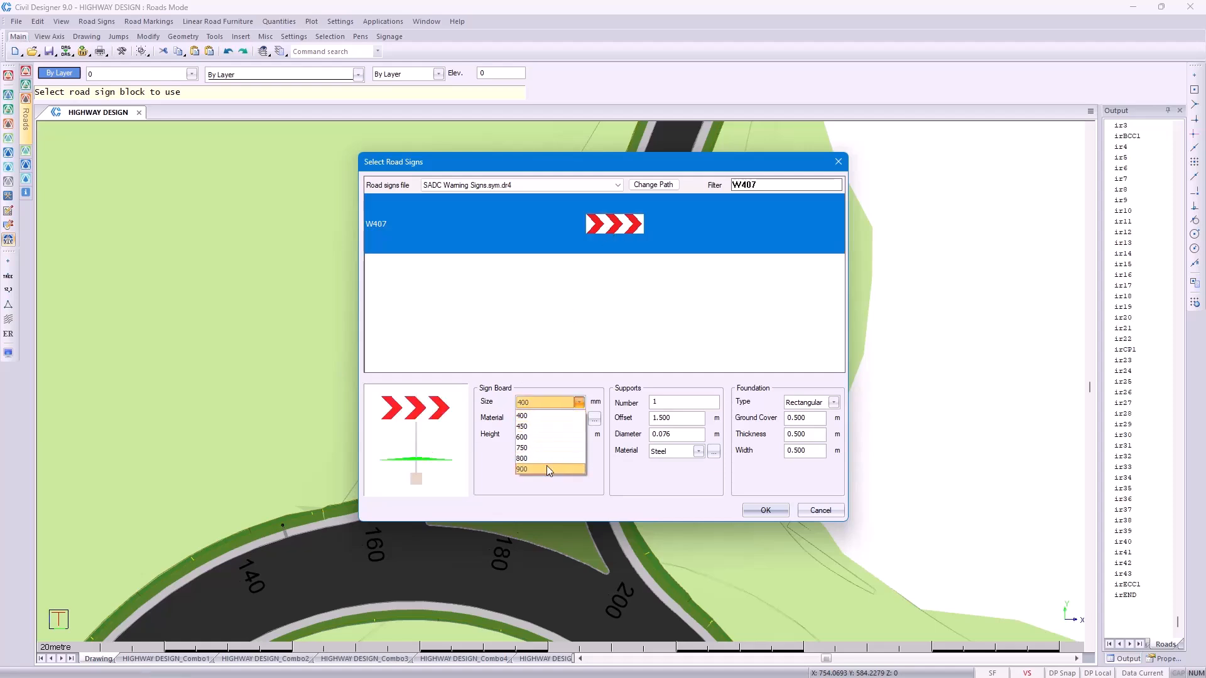
click(546, 468)
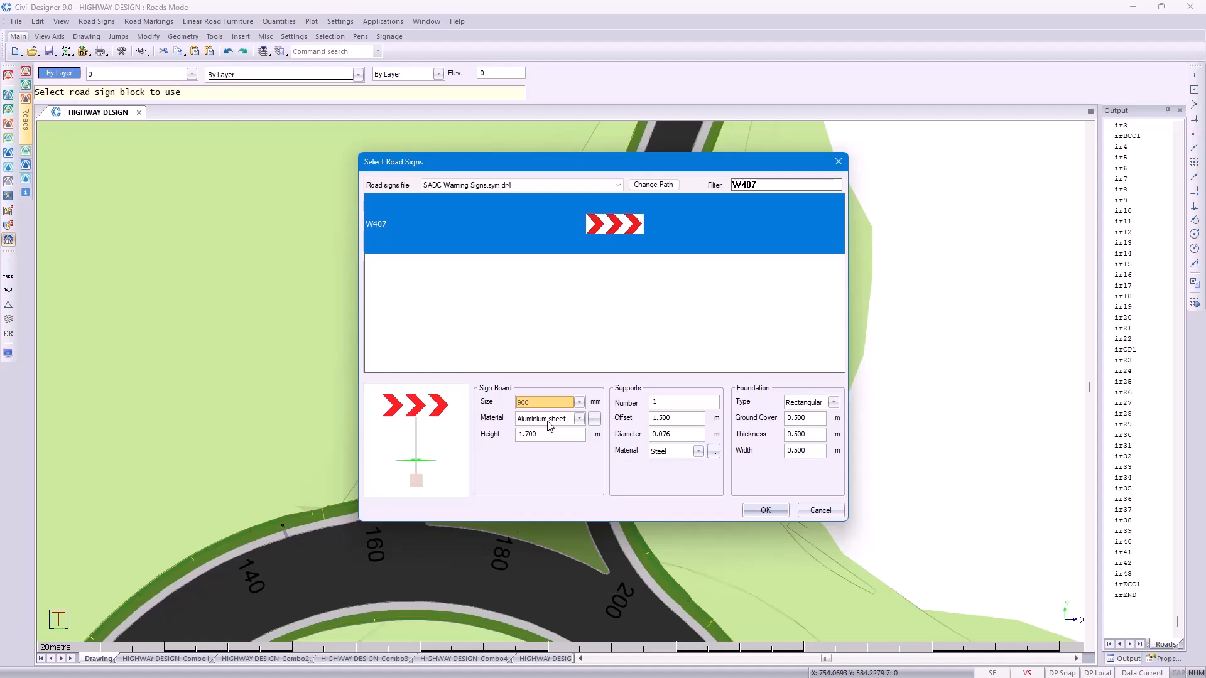
Try two supports with a Continuous foundation, and return the sign to one support with a Rectangular foundation
double_click(670, 406)
text(2)
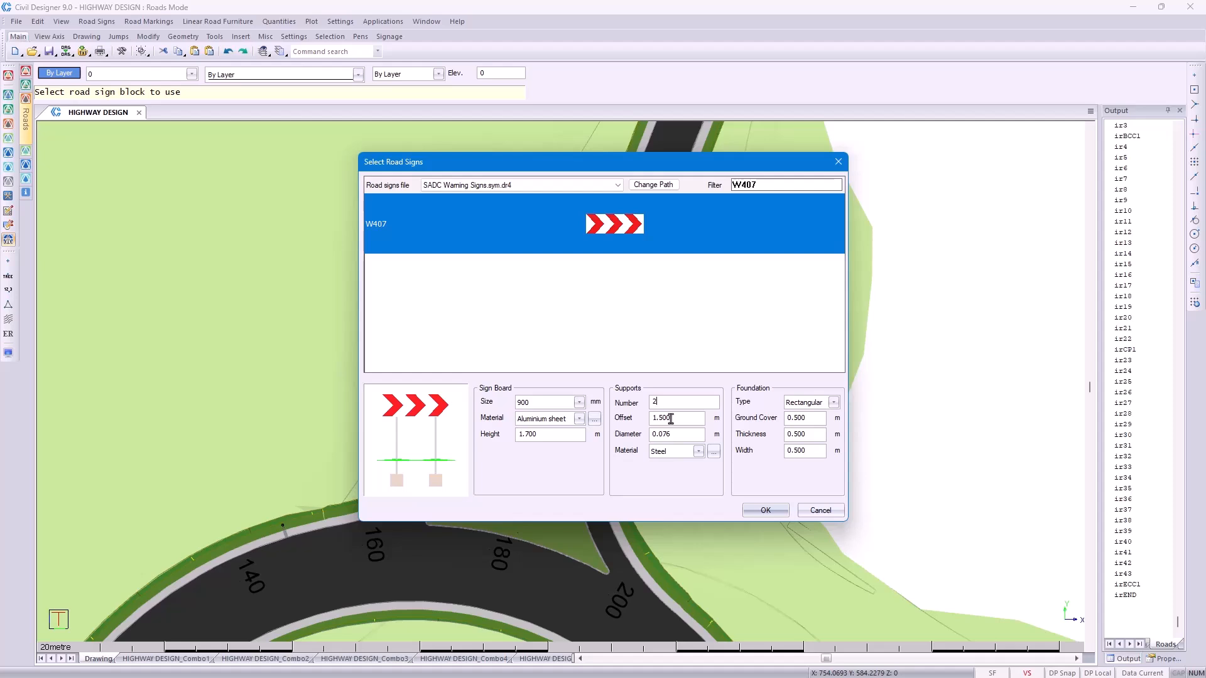
click(834, 403)
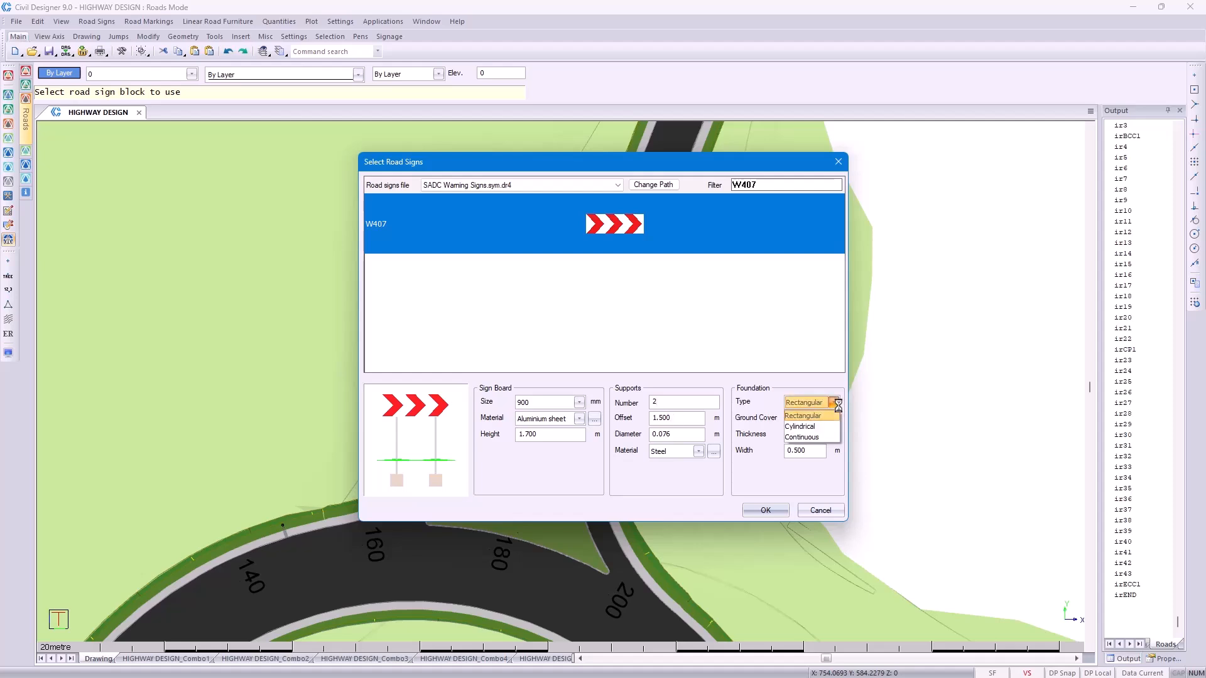
click(816, 436)
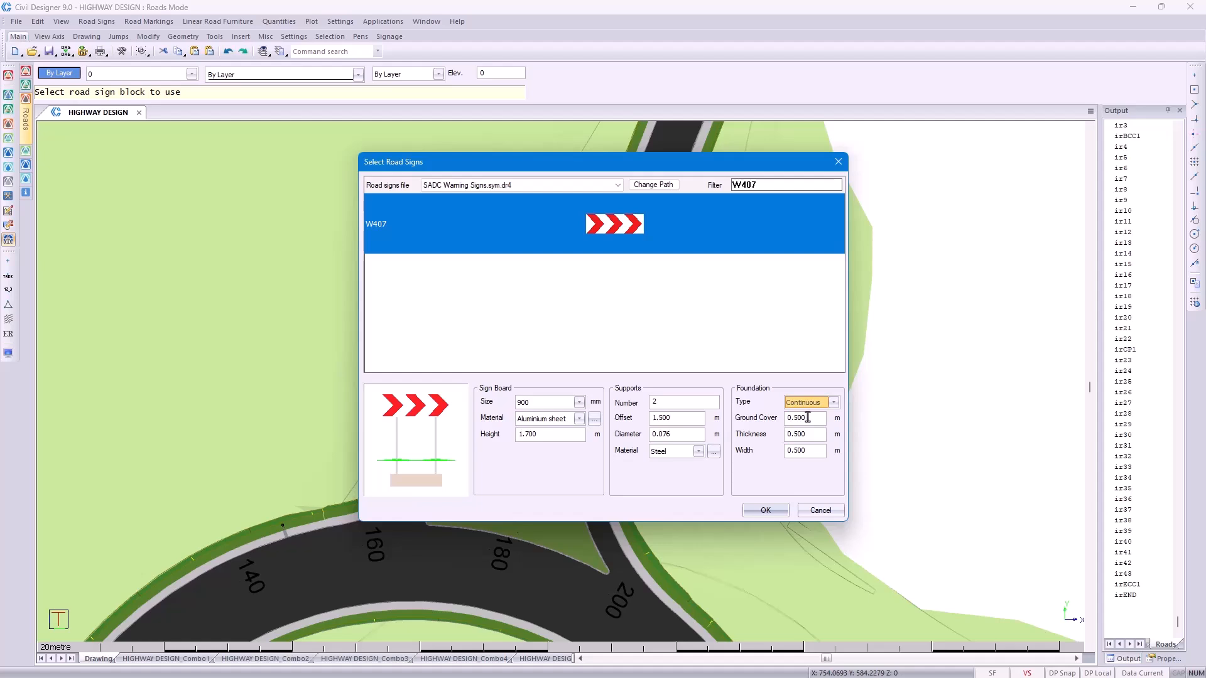
click(833, 403)
click(825, 416)
double_click(657, 402)
text(1)
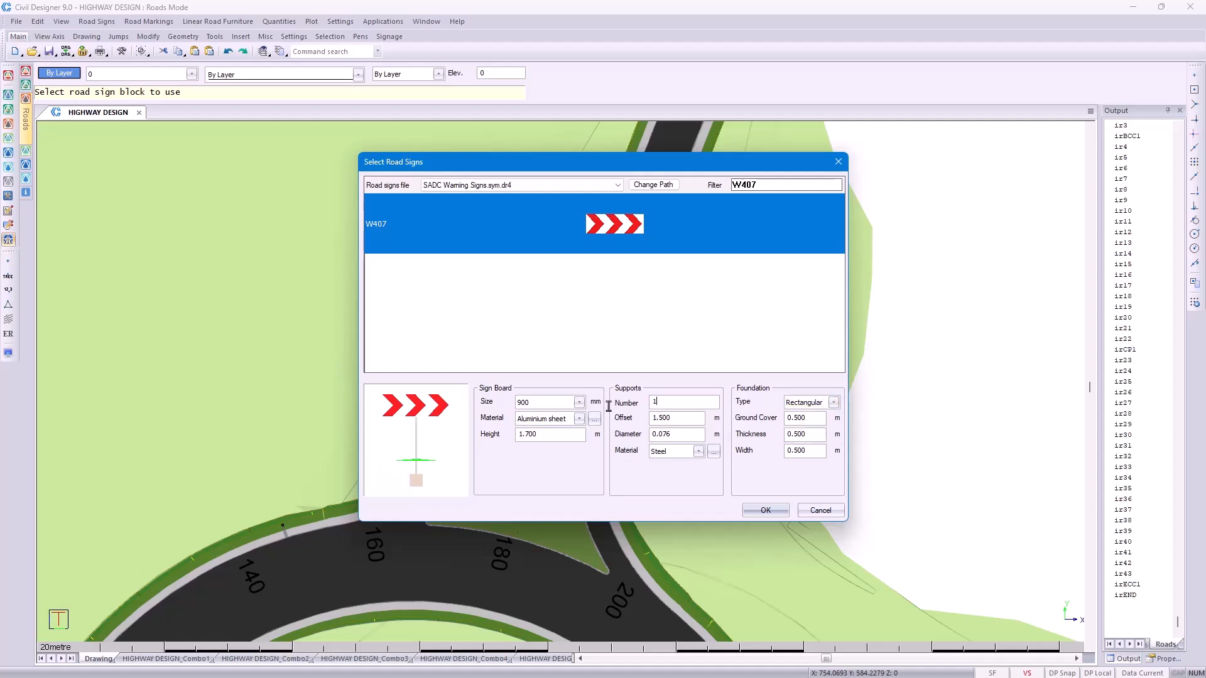
Choose sign R2.2 from SADC Control Regulatory Signs.sym.dr5 without a filter, set its board size to 1800 mm, and accept
click(603, 185)
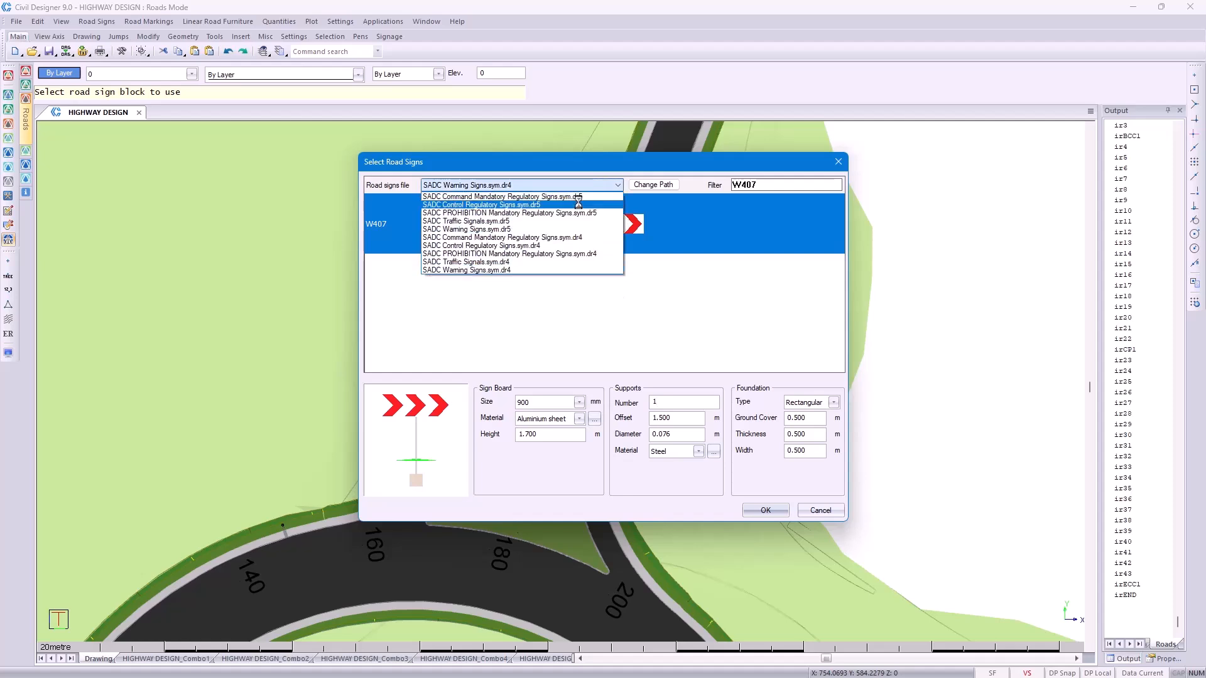
click(578, 204)
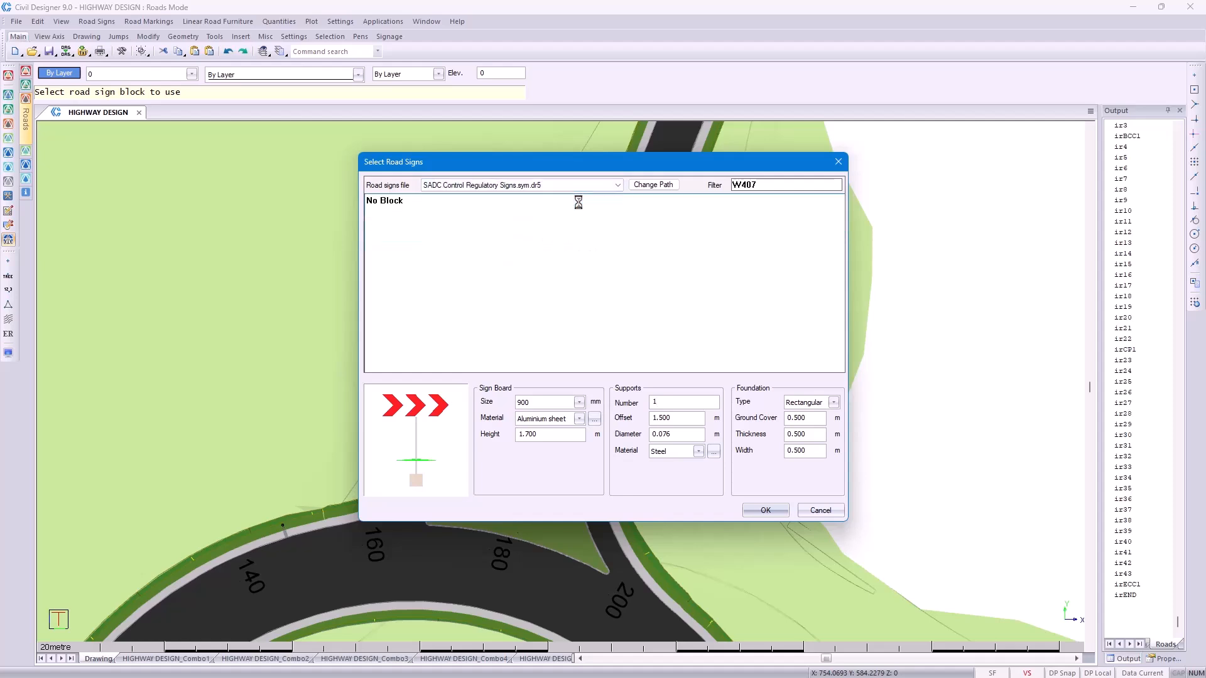
drag(761, 188, 733, 188)
key(BackSpace)
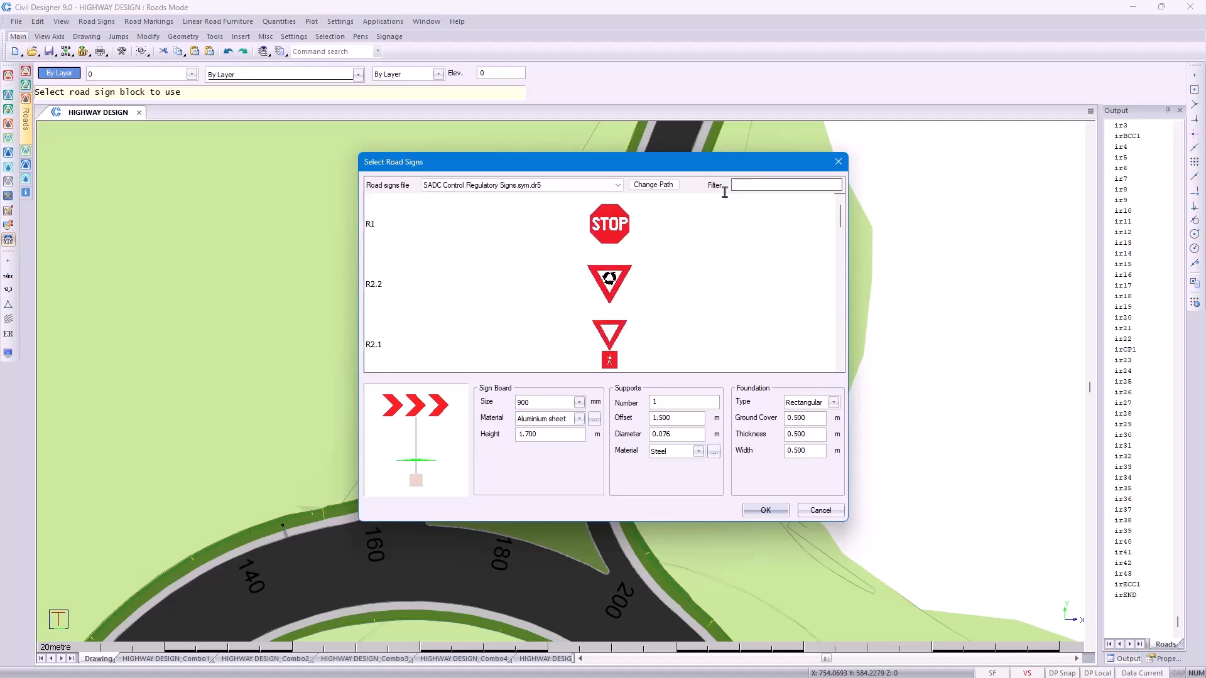
click(583, 287)
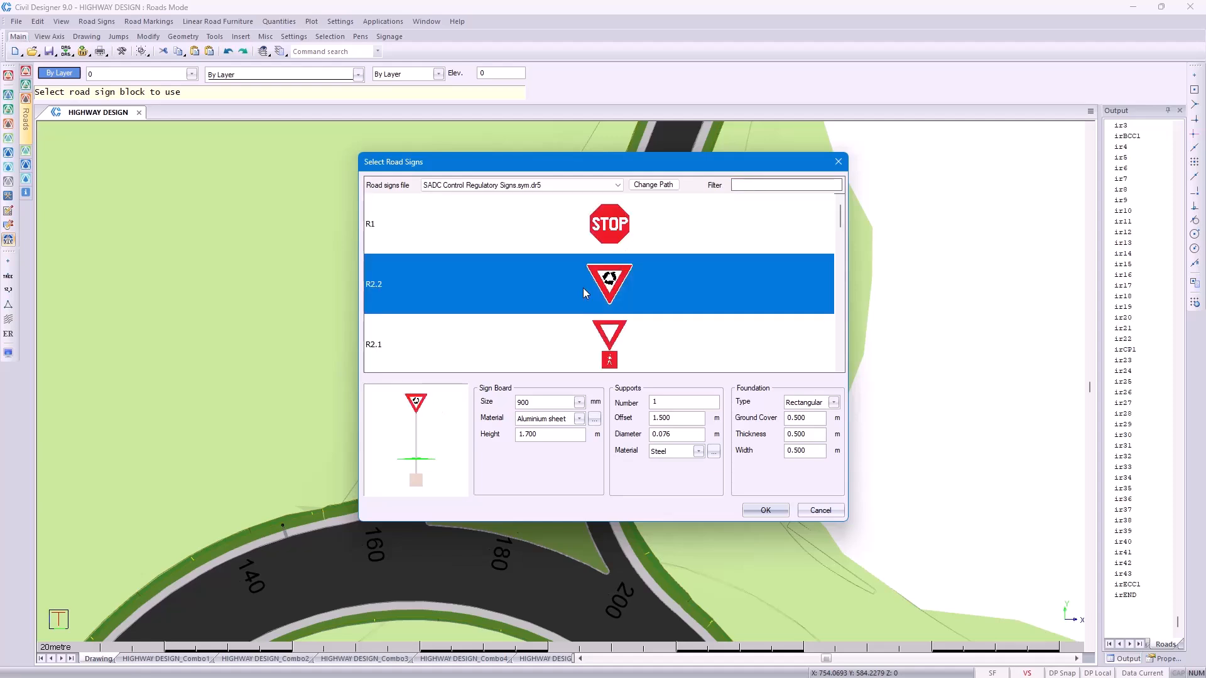
click(579, 402)
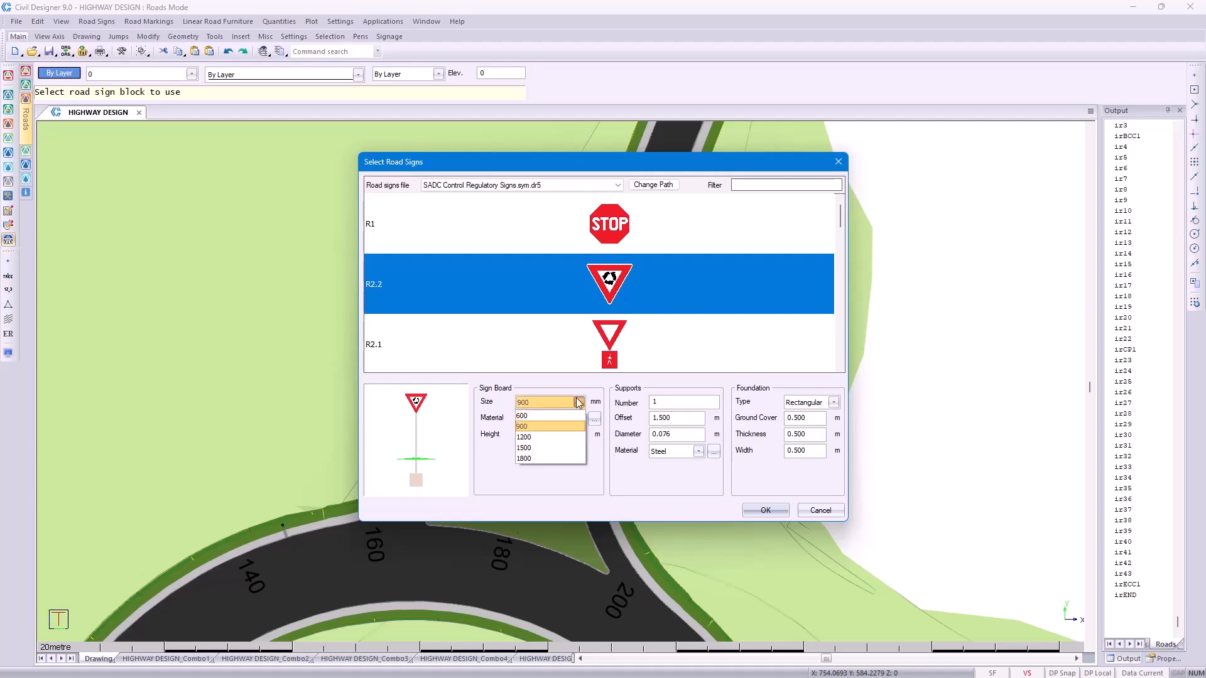
click(563, 458)
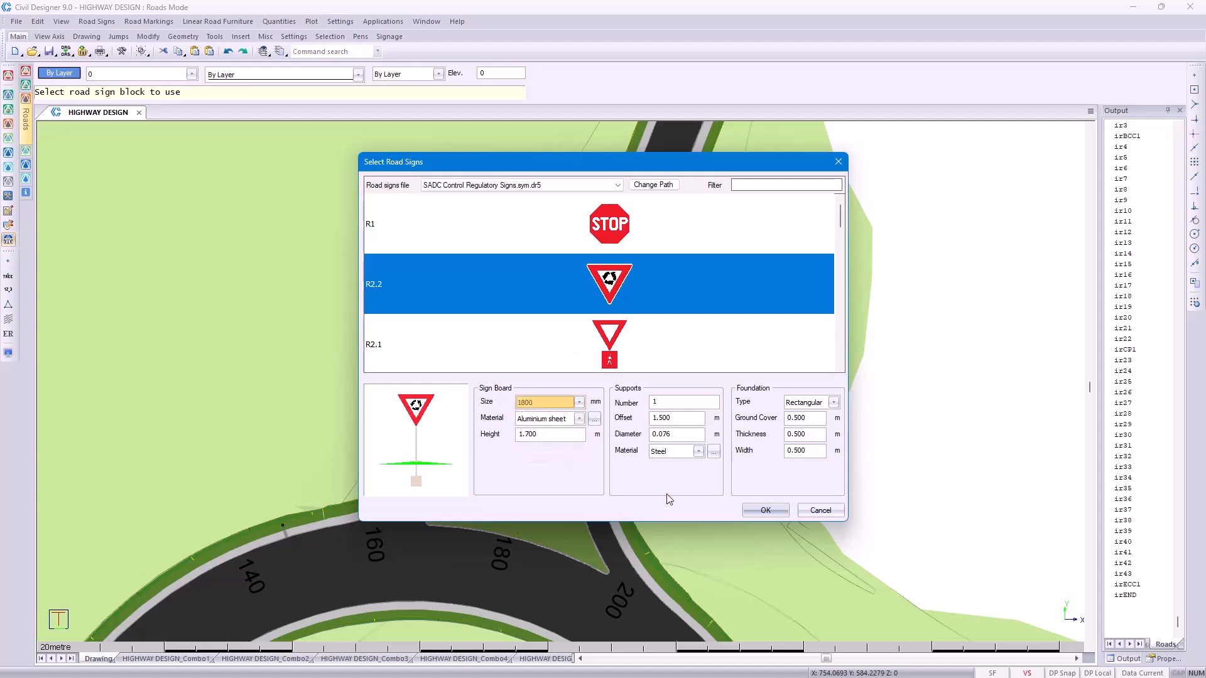
click(752, 513)
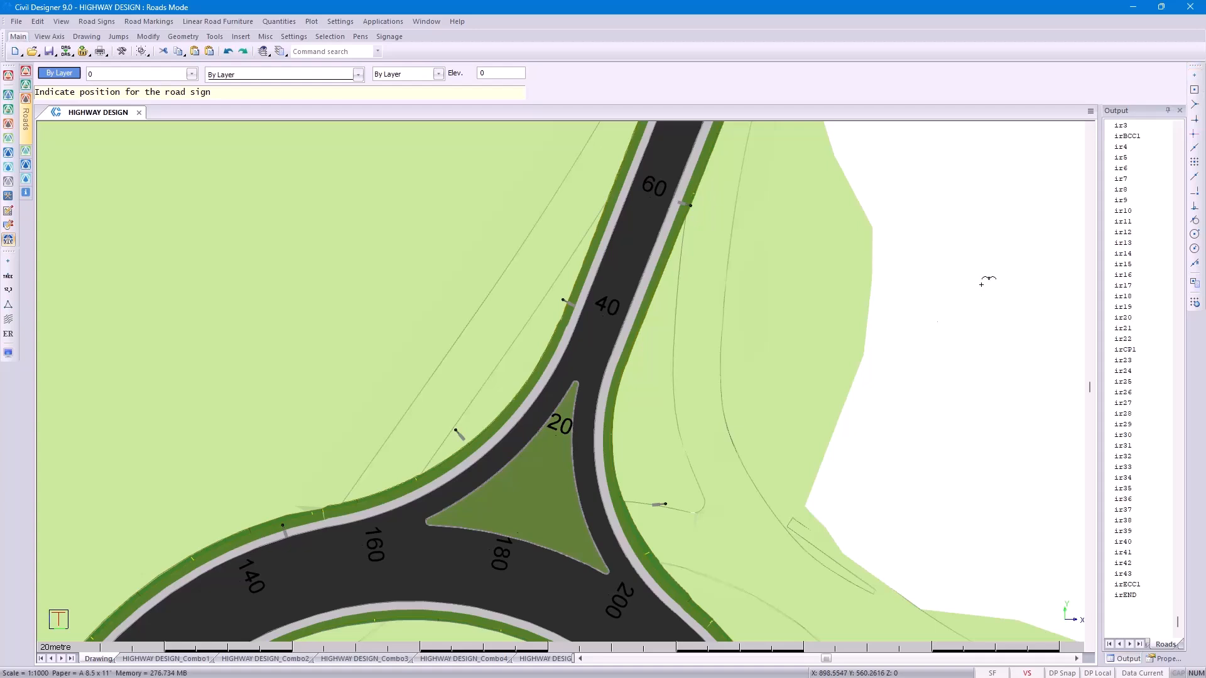
Place the R2.2 sign on the verge beside the triangular island near chainage 200, facing the approach road, and end sign placement
click(622, 539)
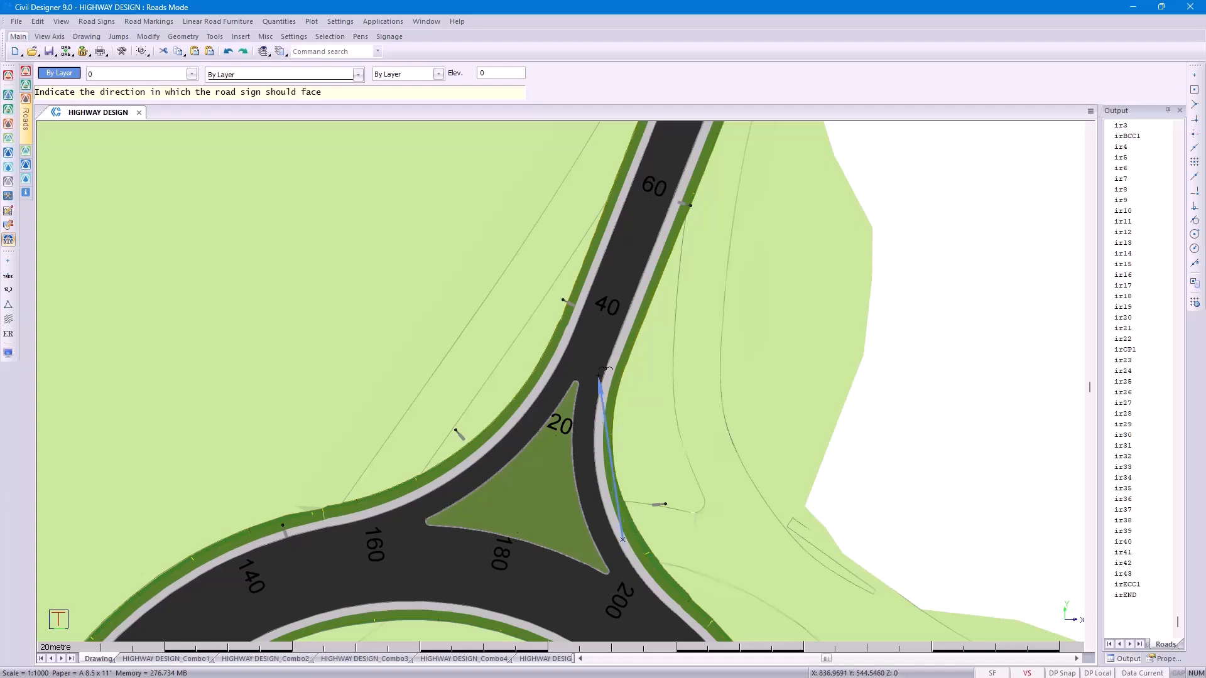
click(597, 367)
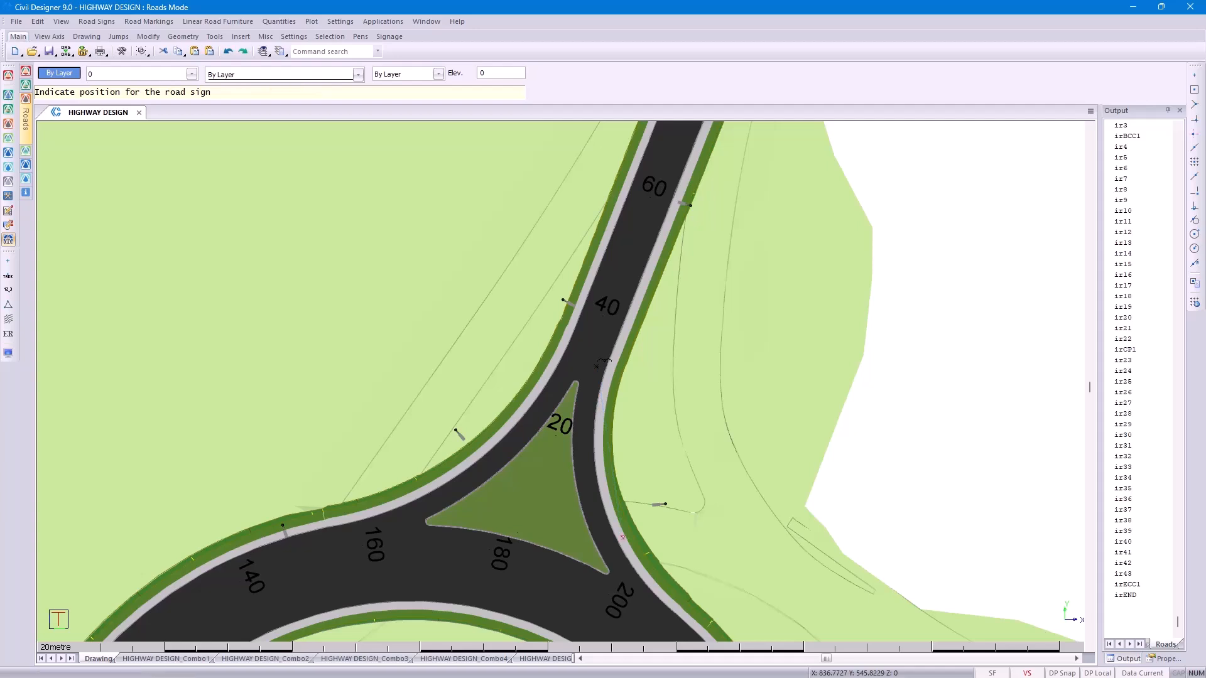
right_click(598, 367)
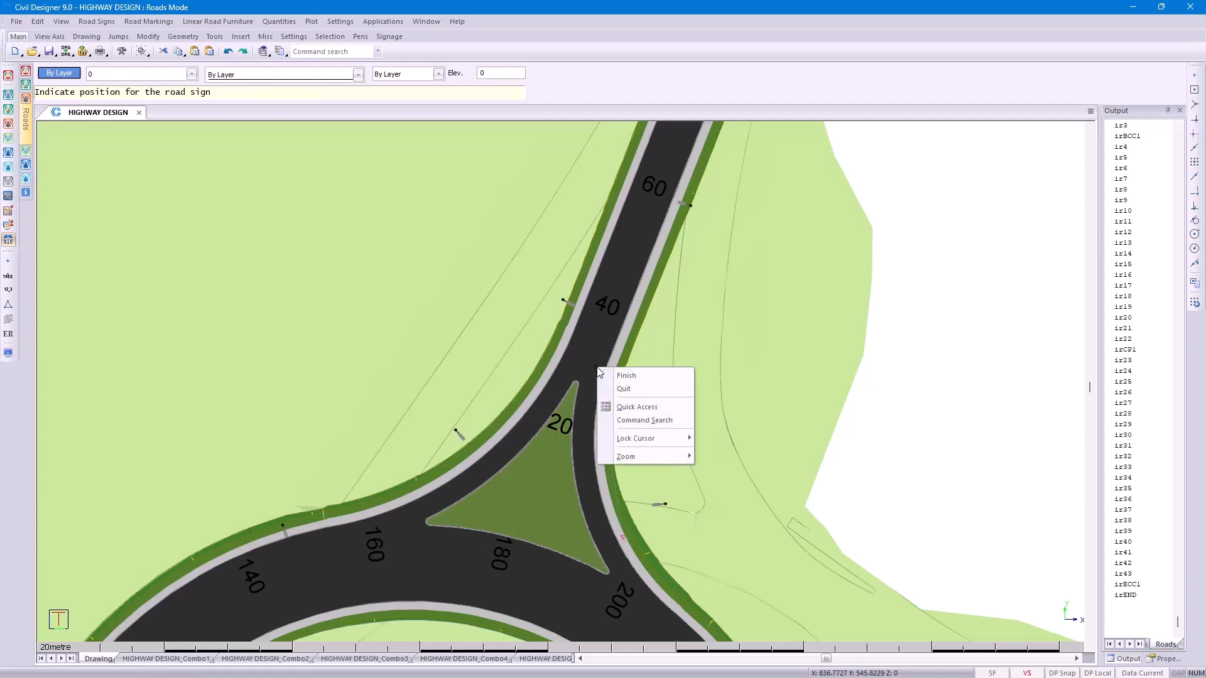
click(622, 389)
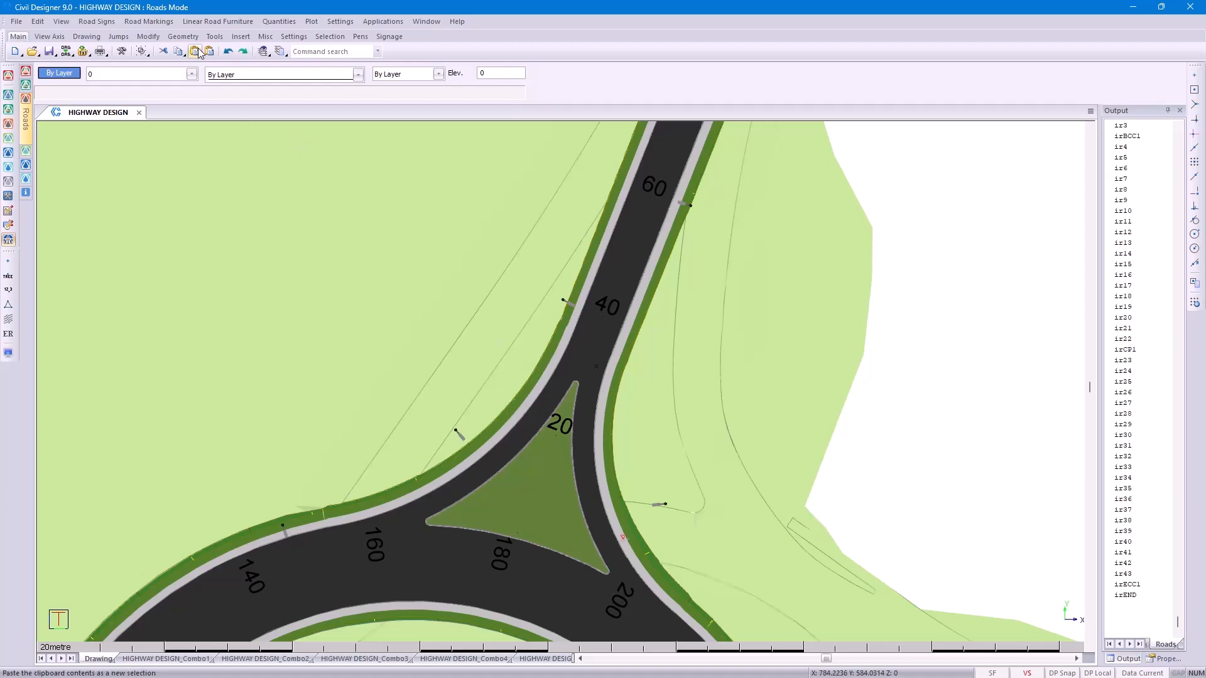
Generate an RM4.1 edge line marking along the outer road edge beside the triangular island, with width 0.1 and offset 3, and end the command
click(158, 27)
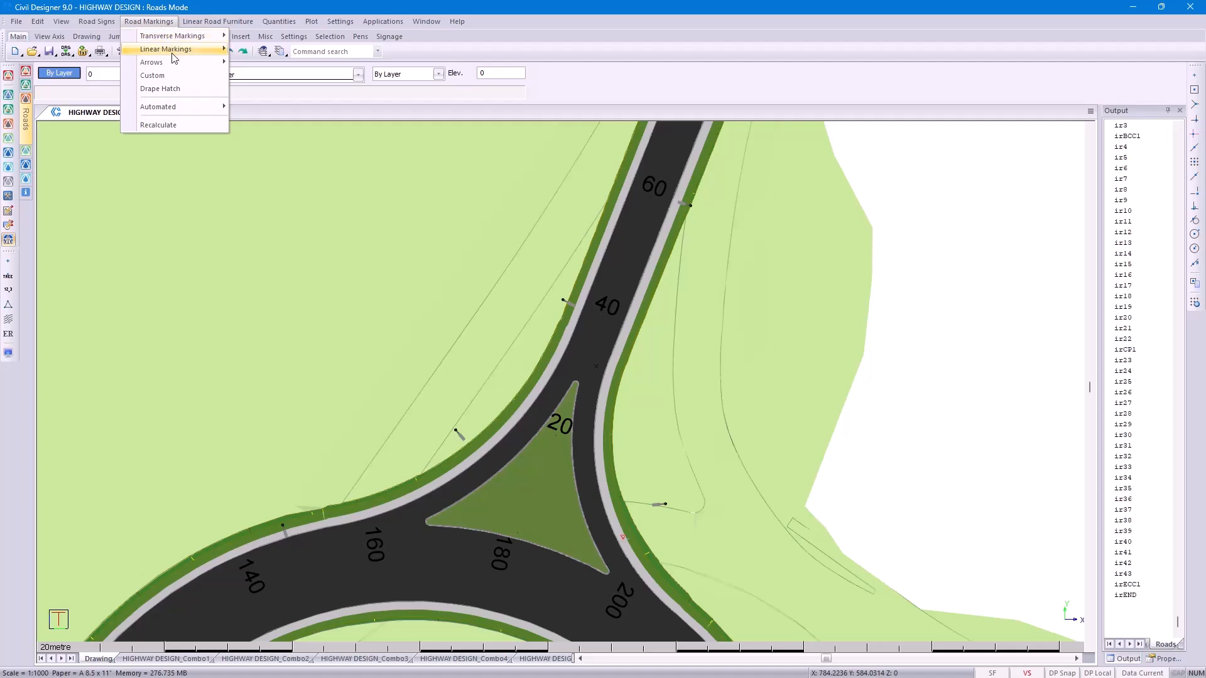
mouse_move(175, 58)
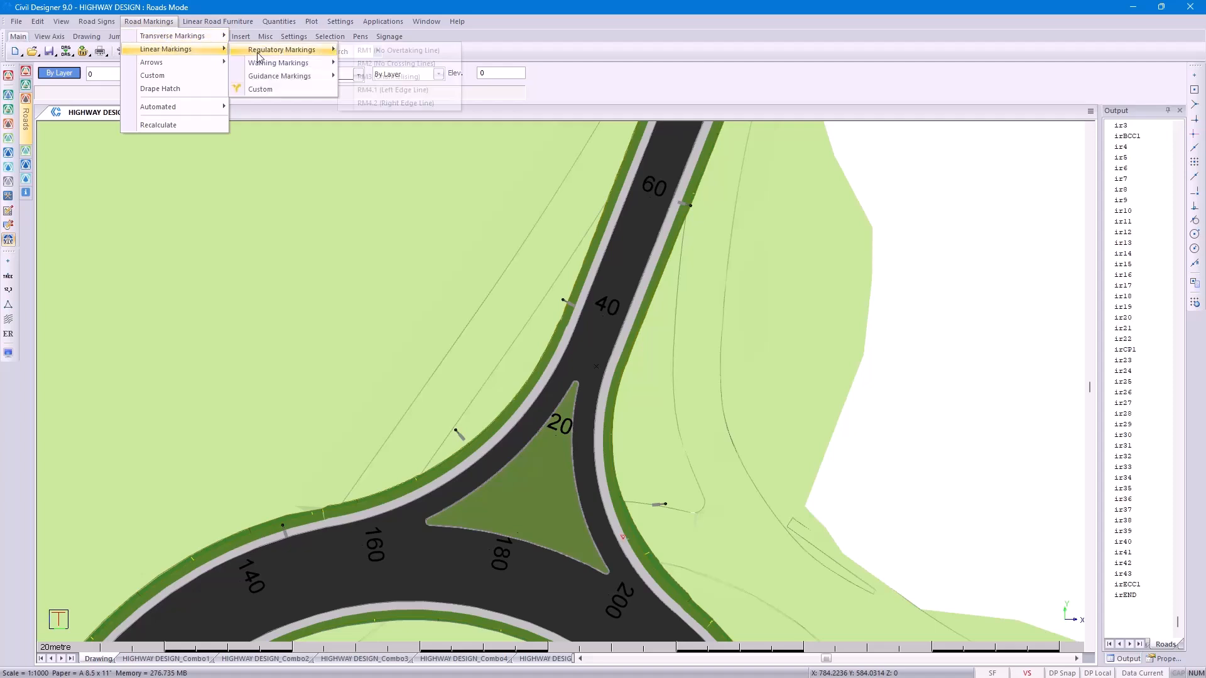
mouse_move(259, 52)
click(401, 103)
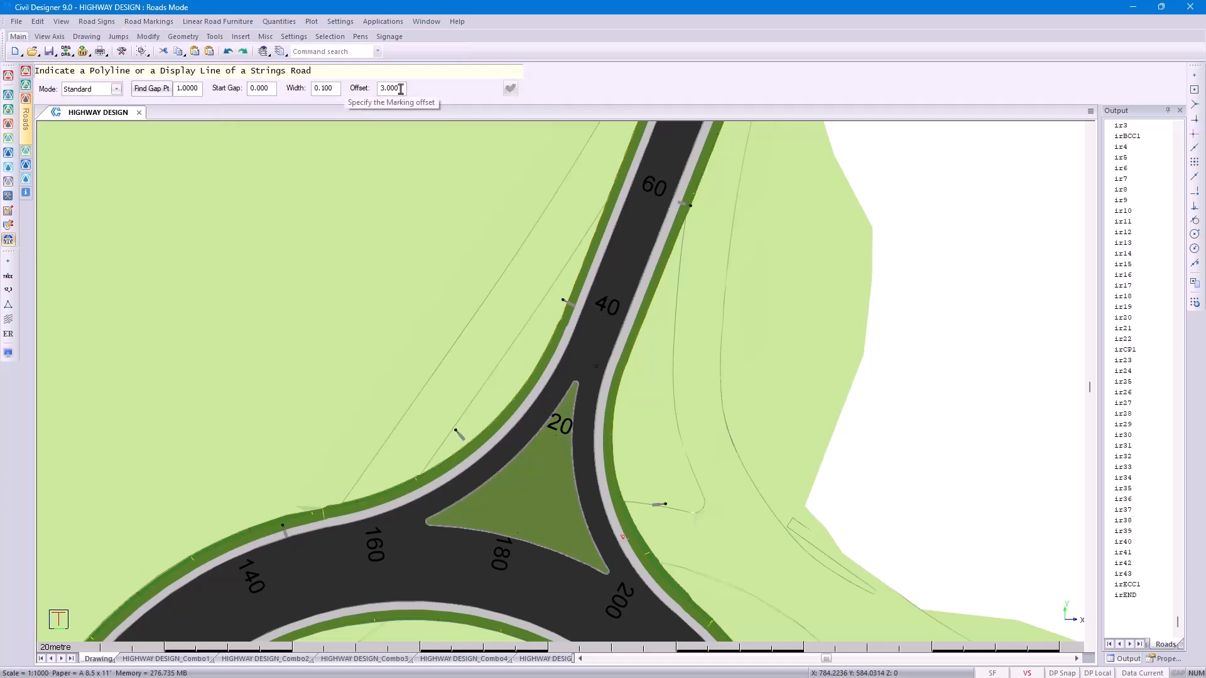
click(388, 88)
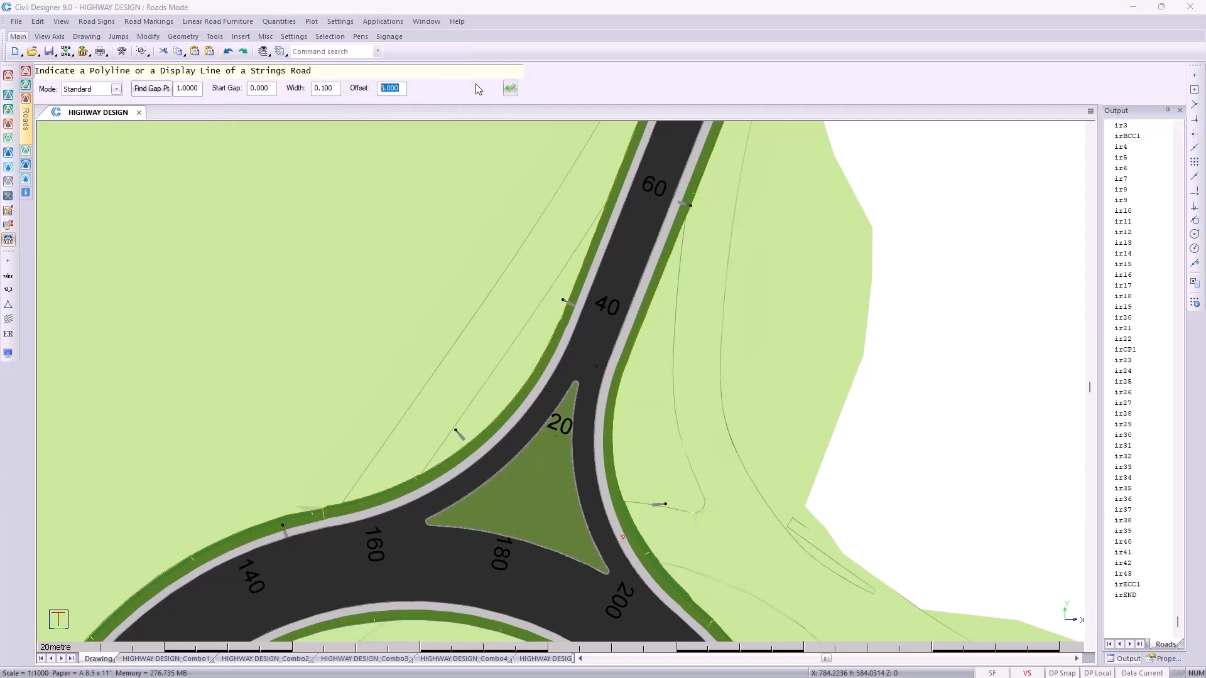
click(510, 88)
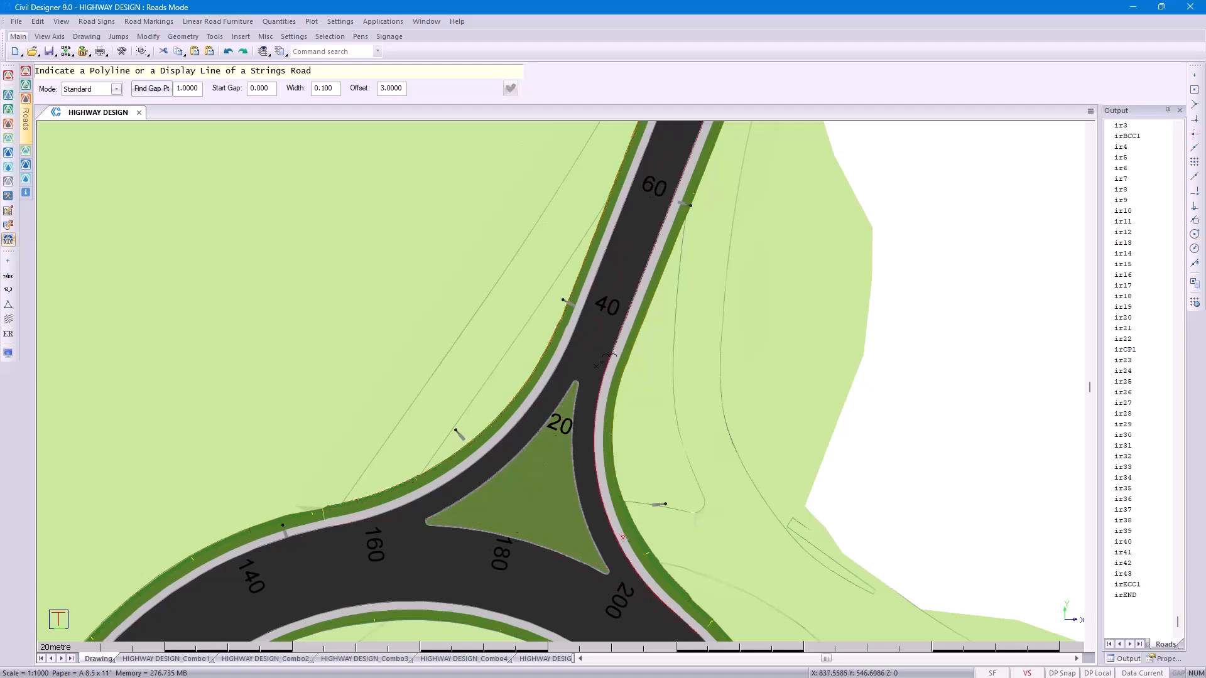
click(602, 362)
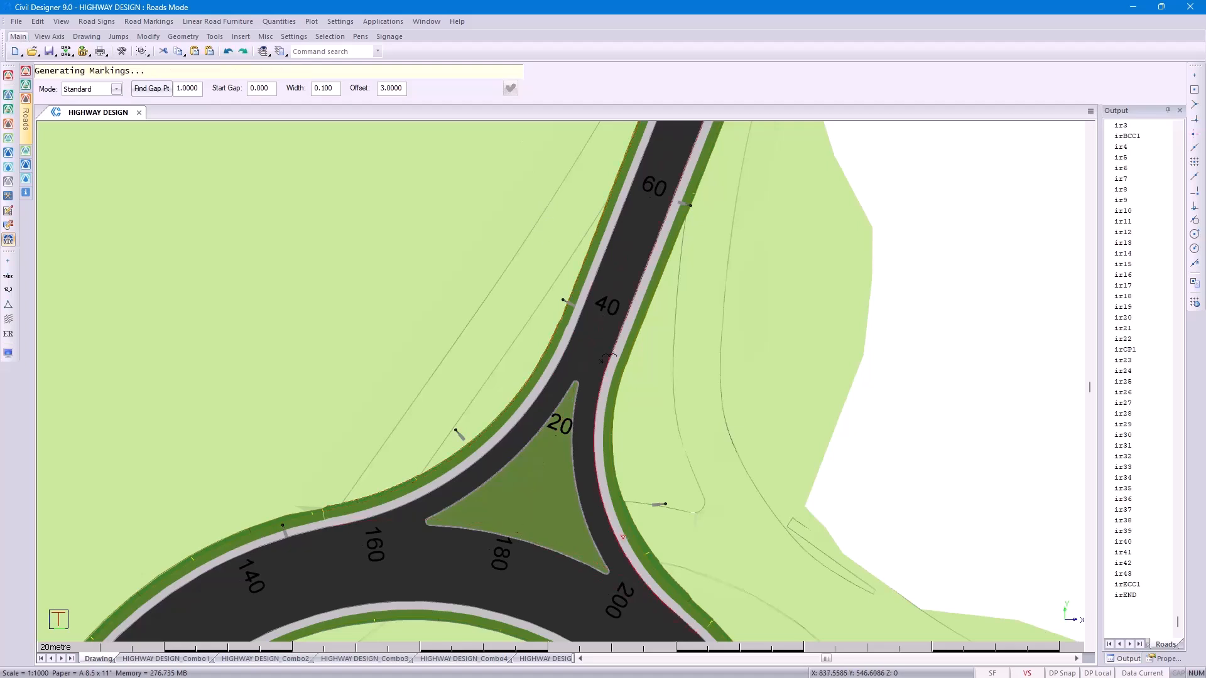
right_click(602, 362)
click(607, 367)
Set the offset of the new RM4.1 edge line marking to -0.2
scroll(598, 390, up, 3)
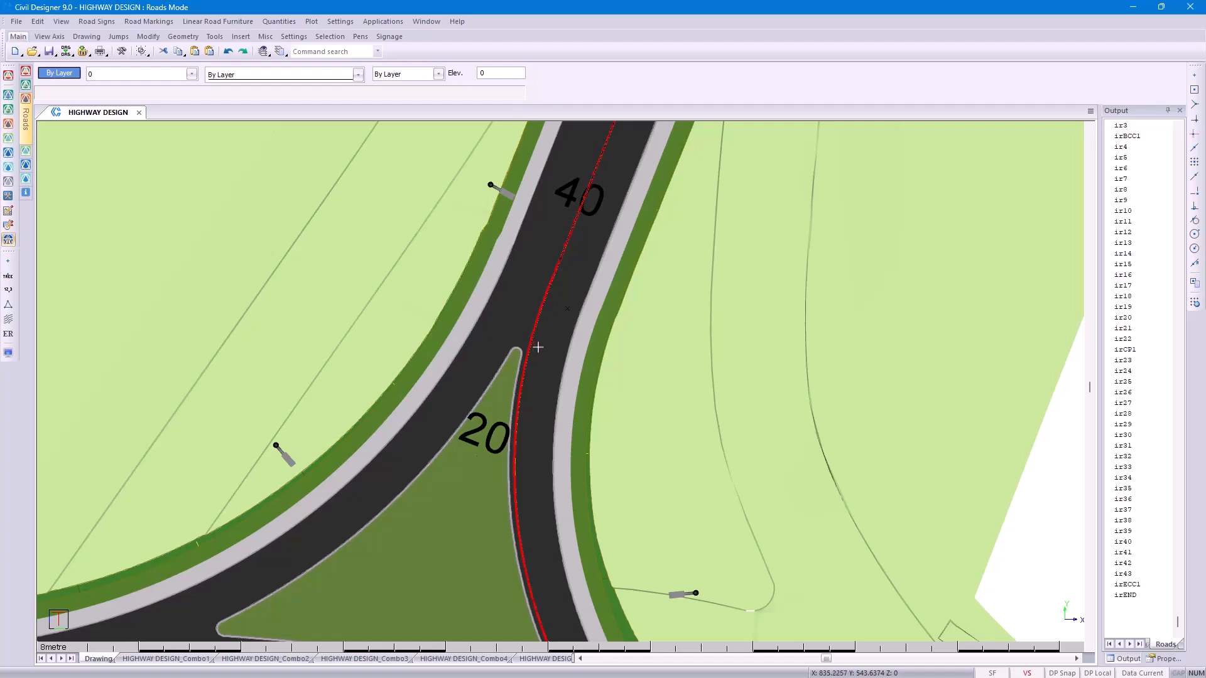
click(1165, 659)
drag(1098, 551, 1058, 552)
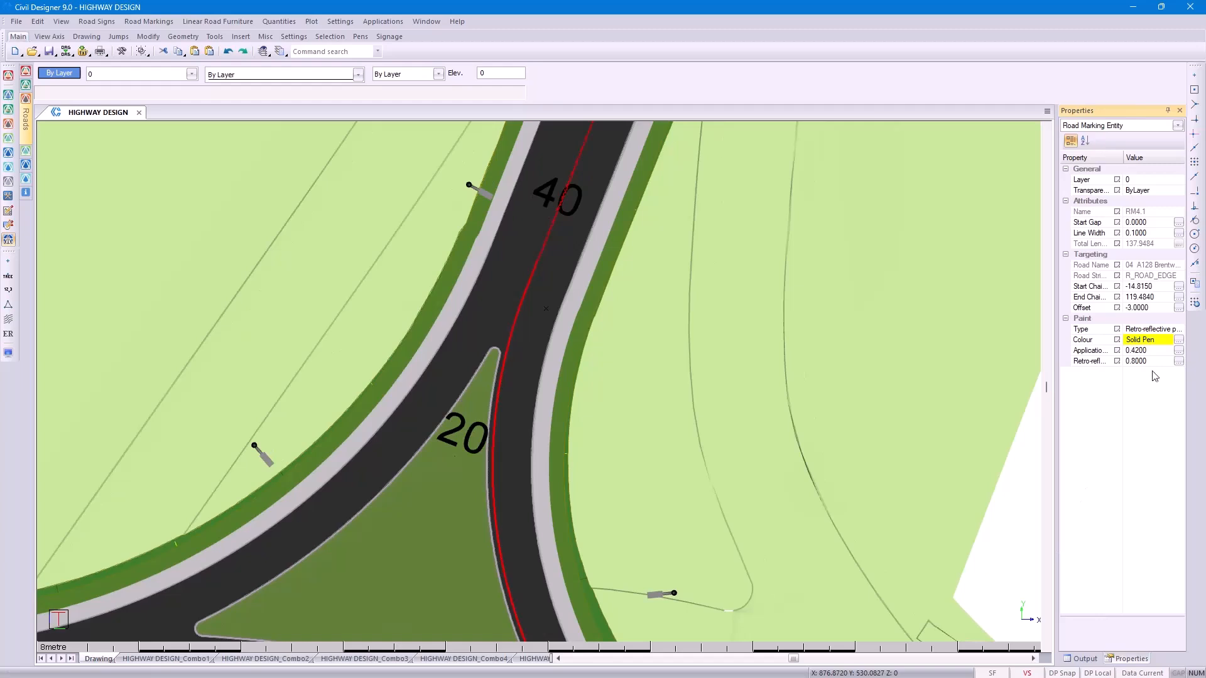
click(1153, 308)
click(1129, 307)
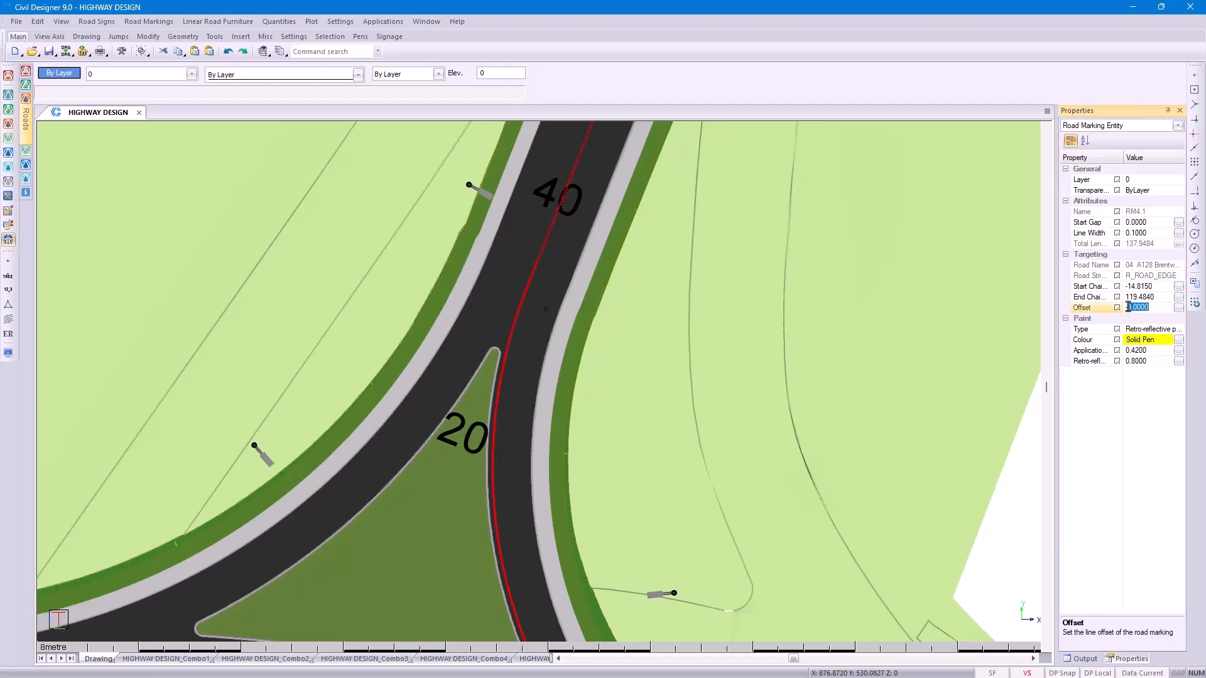
key(BackSpace)
key(Return)
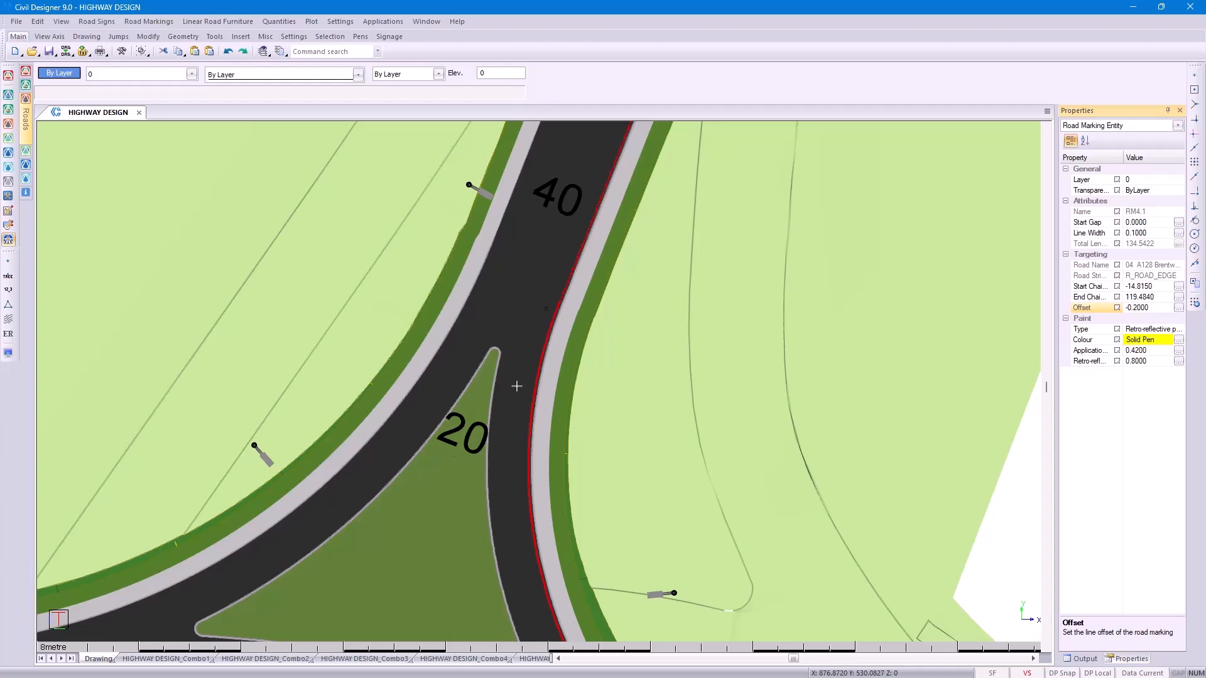
Select the A128 Brentwood Rd N road and move its PI0 node to about X 518.79, Y 827.29
scroll(512, 407, down, 3)
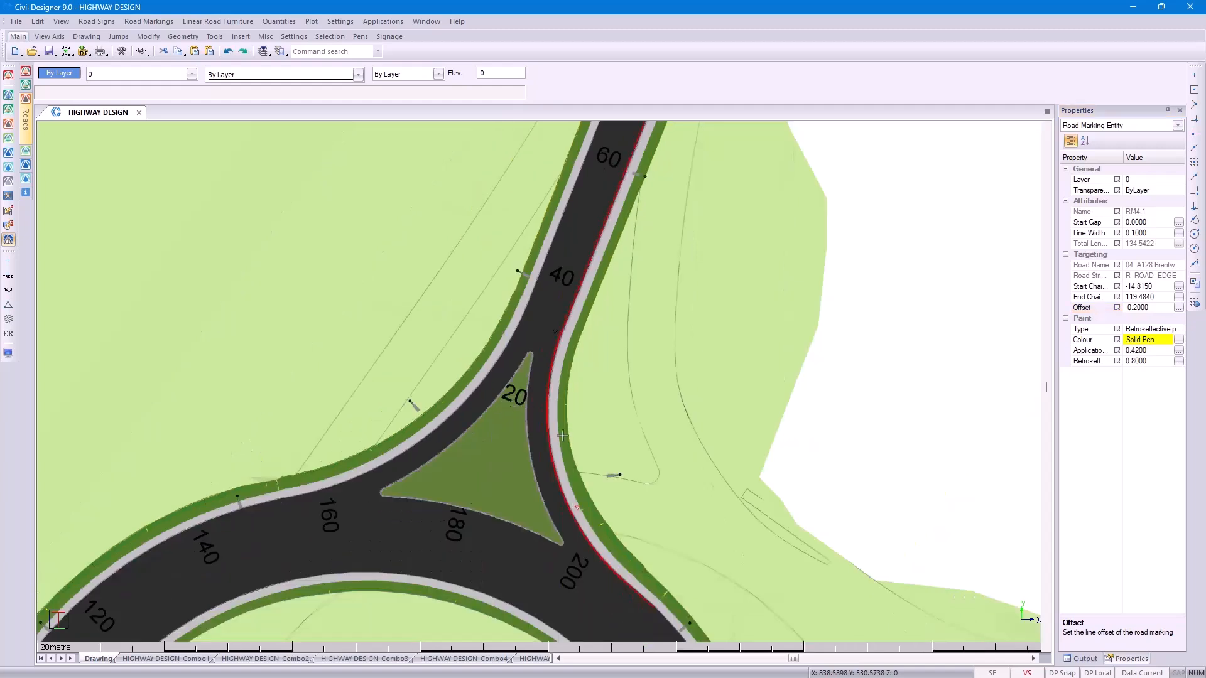
double_click(550, 332)
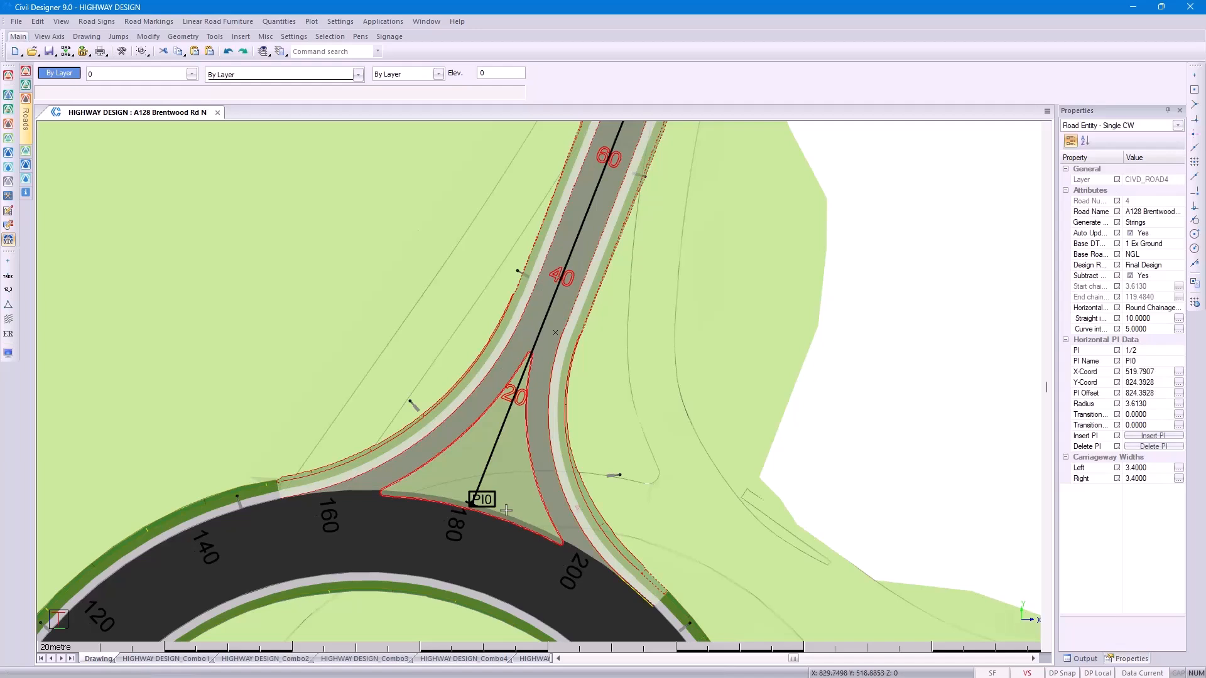
click(472, 504)
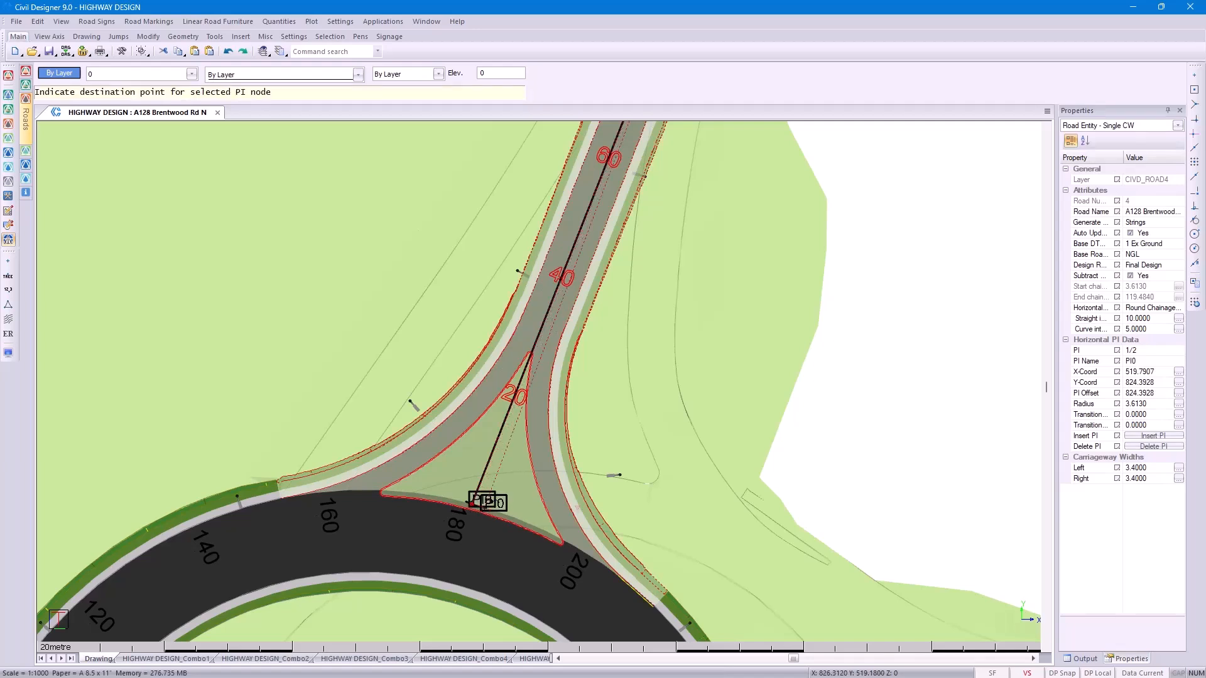
click(491, 505)
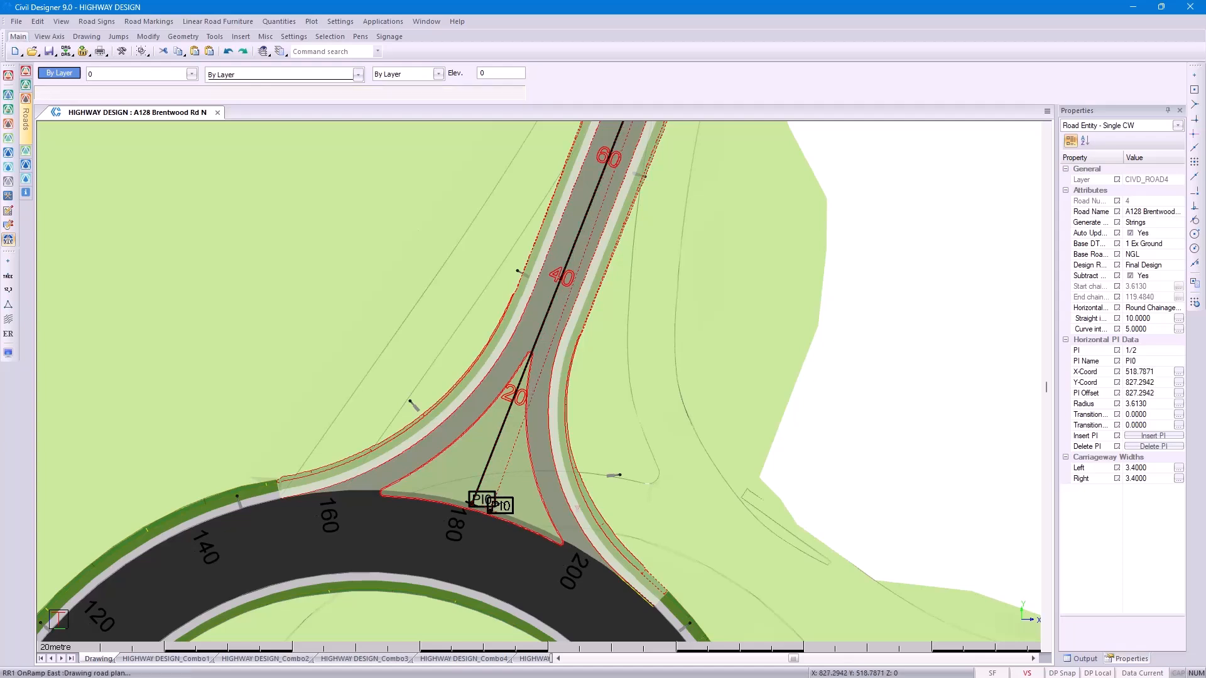
key(Escape)
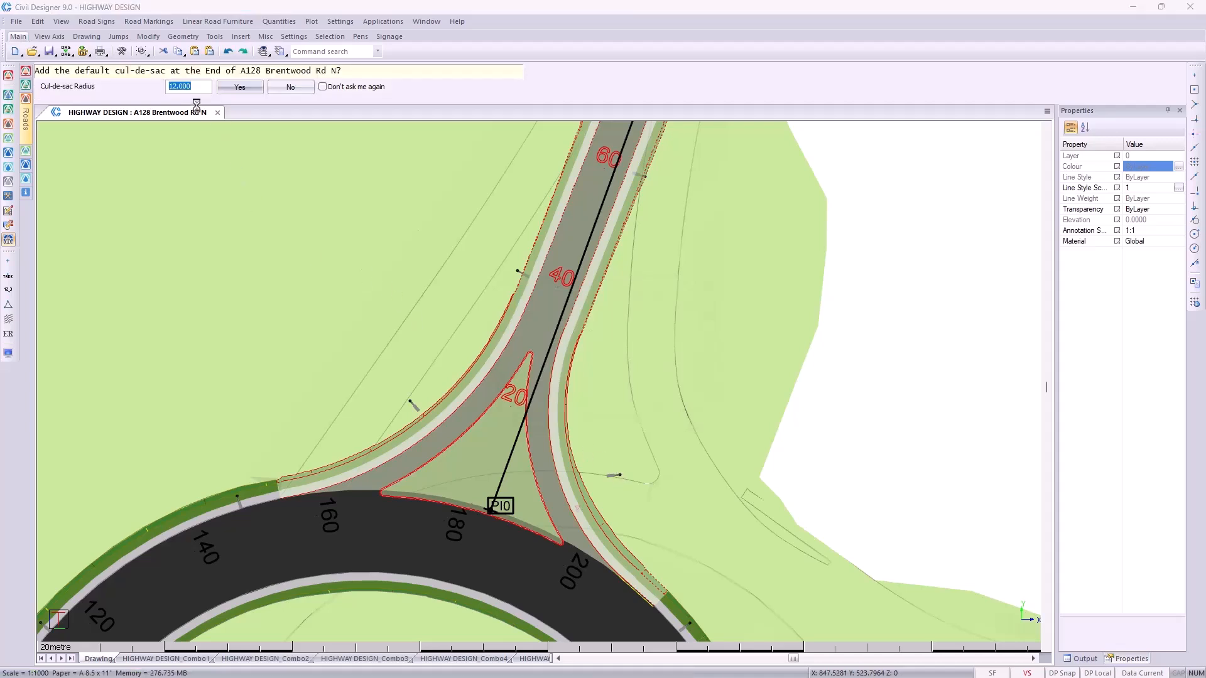
Regenerate A128 Brentwood Rd N without the default cul-de-sac, using screen output, and recalculate all road markings
click(291, 89)
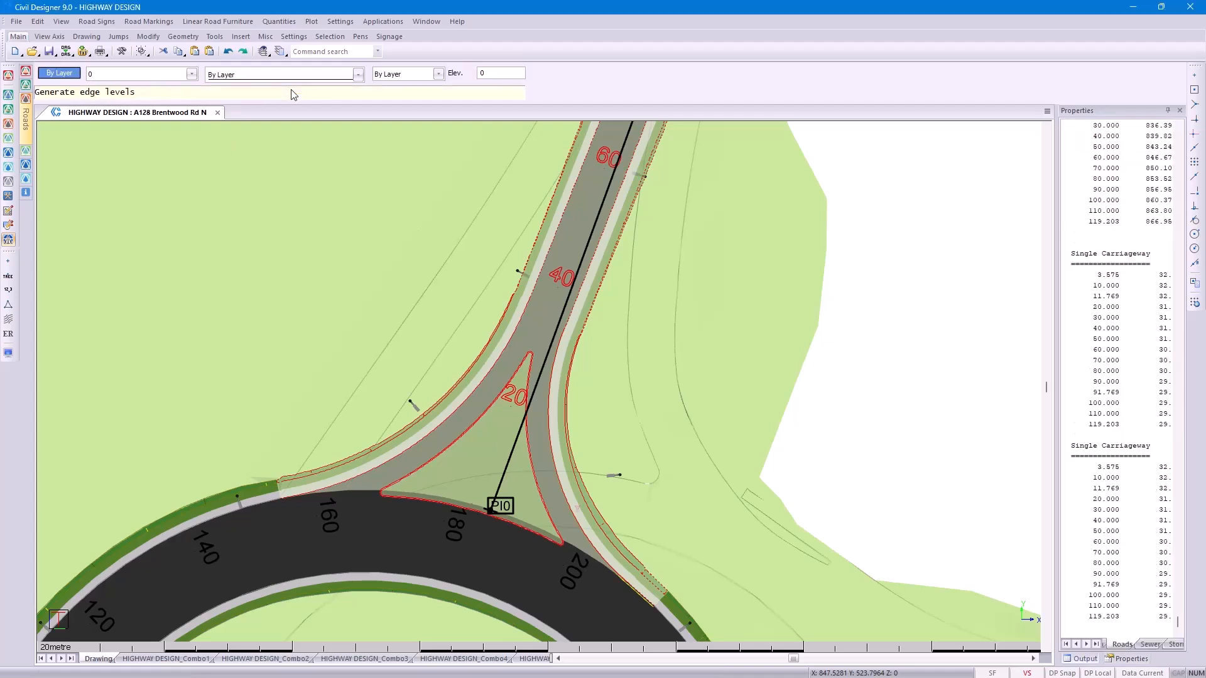
click(632, 381)
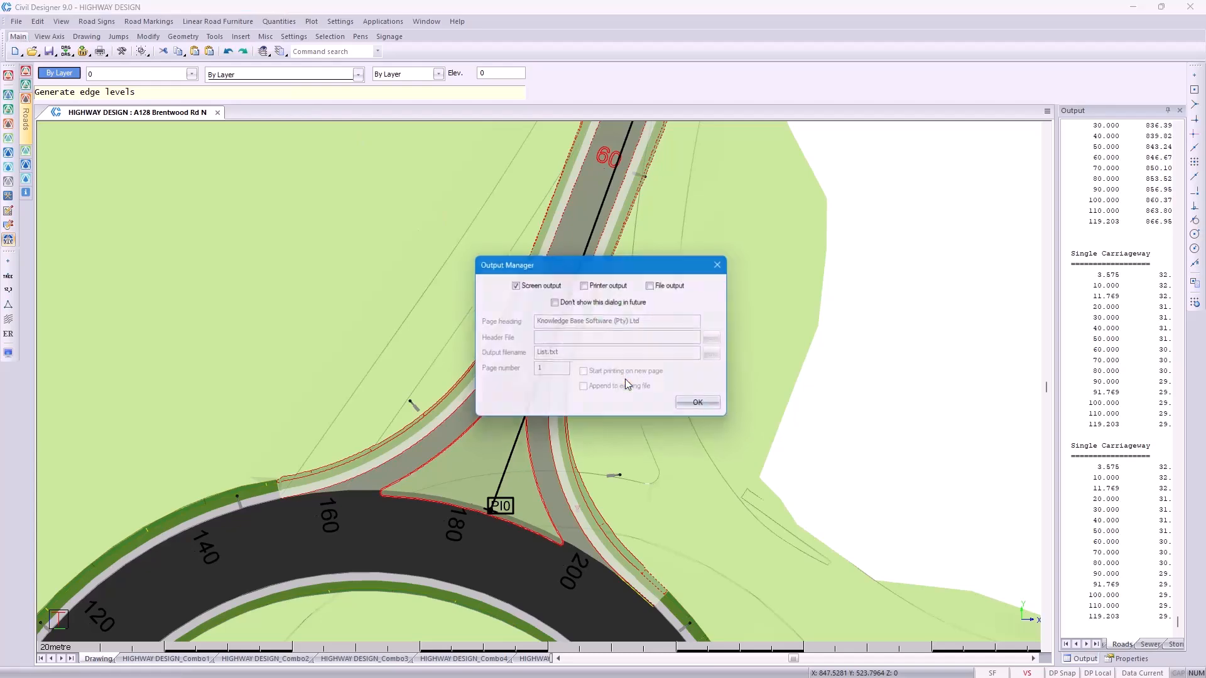
click(705, 407)
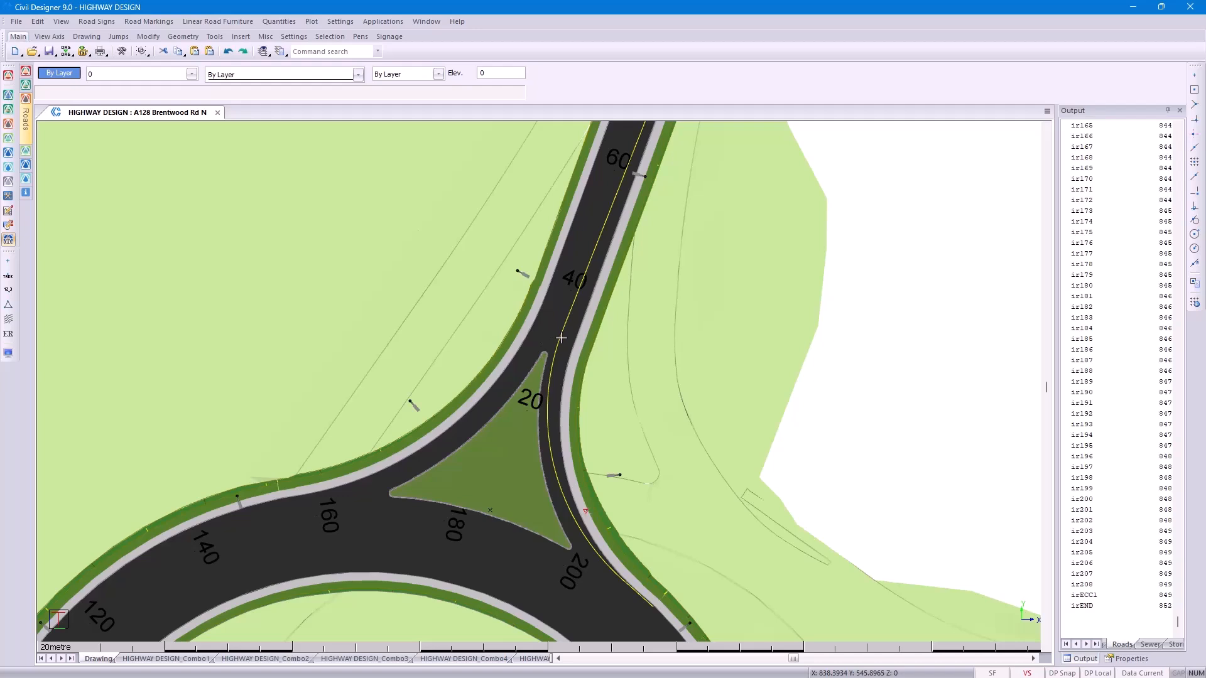
click(159, 23)
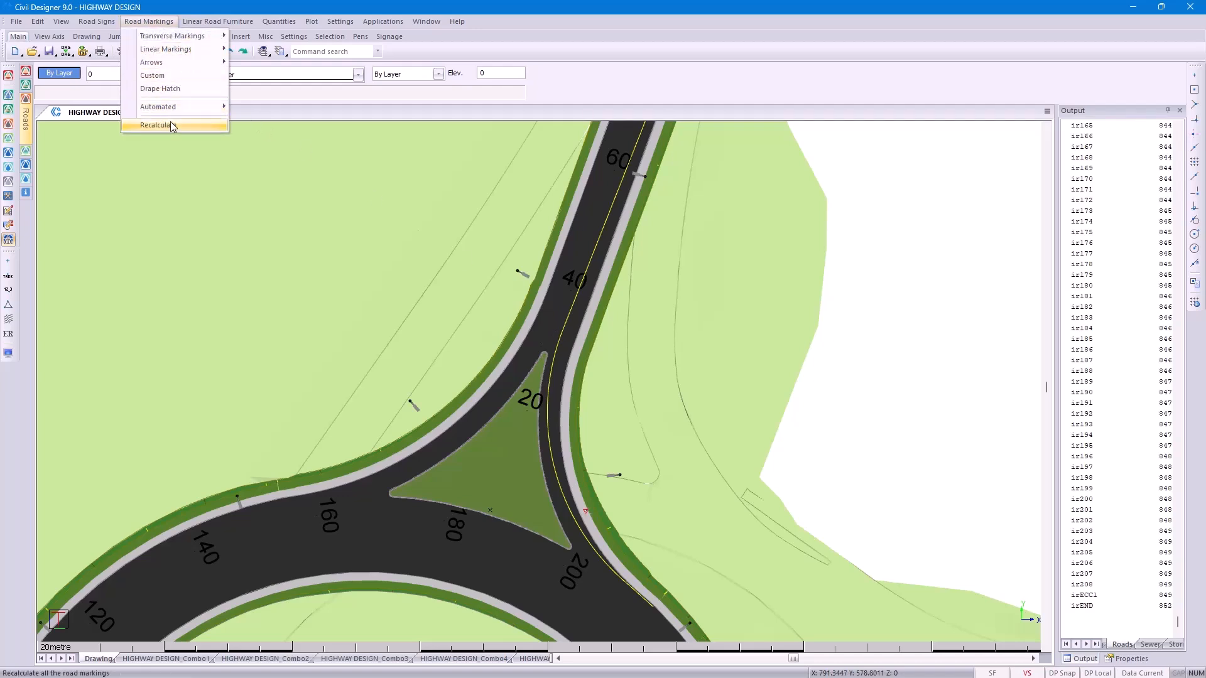
click(156, 125)
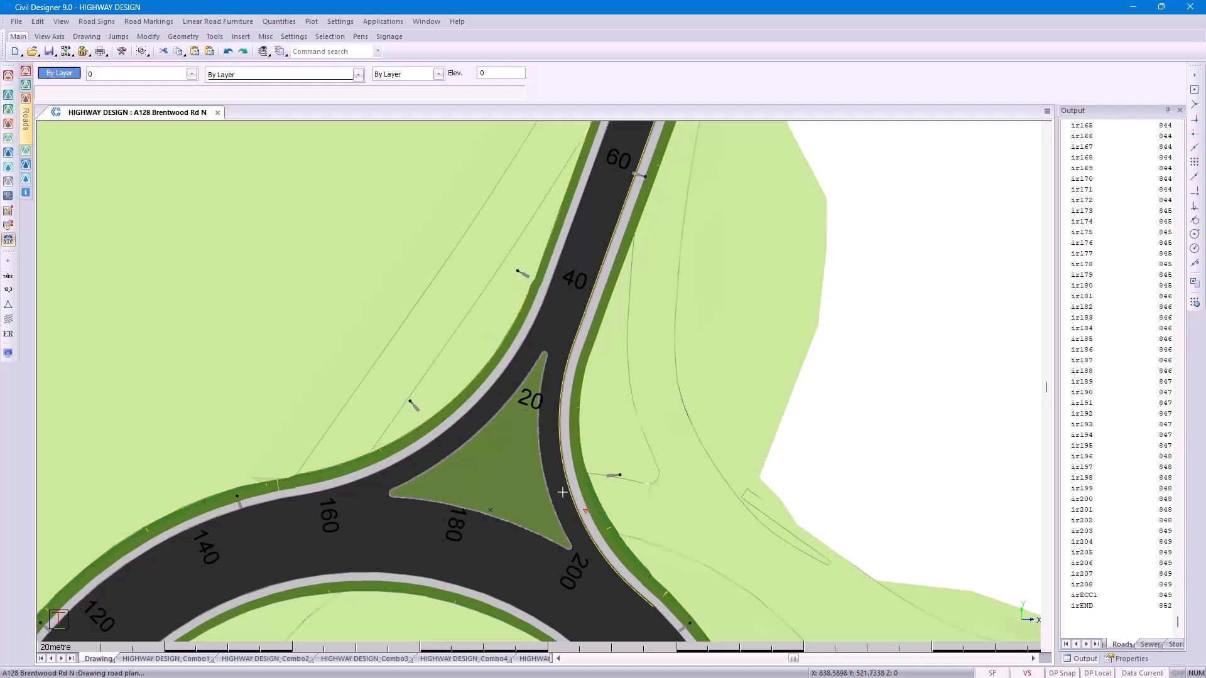
Place a Linear + WM5 transverse yield line with Urban dimensions across the lane from the island's tip near chainage 200 to the outer edge line
scroll(562, 492, up, 3)
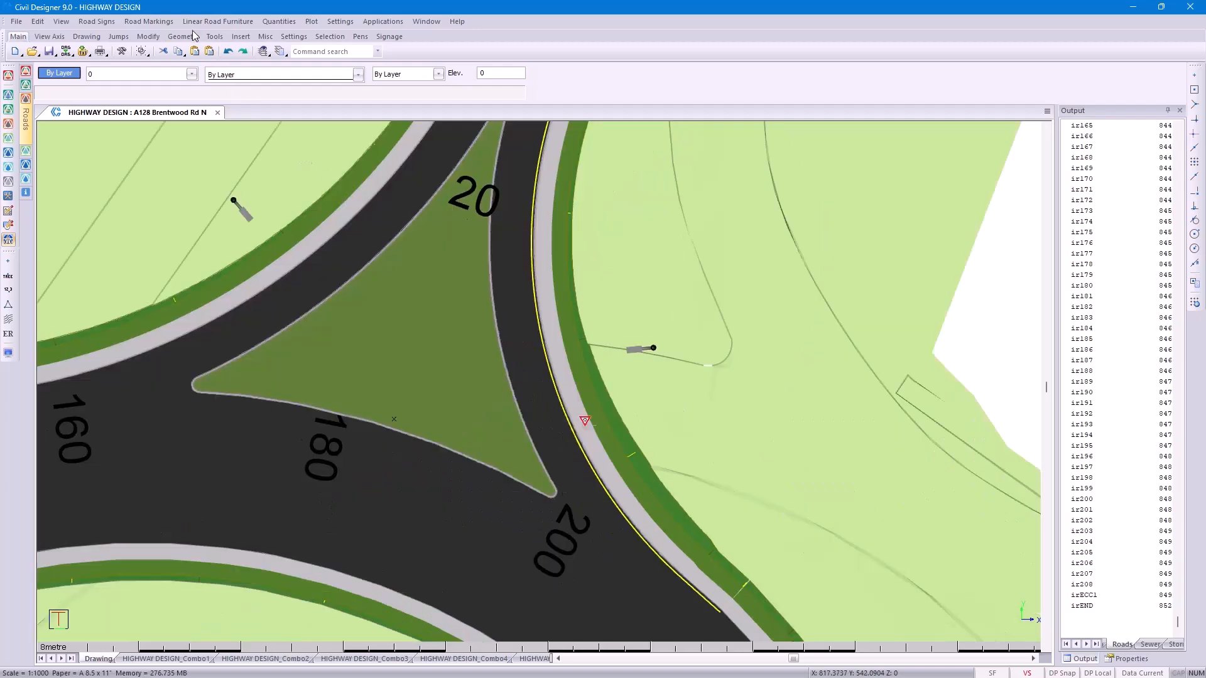
click(161, 22)
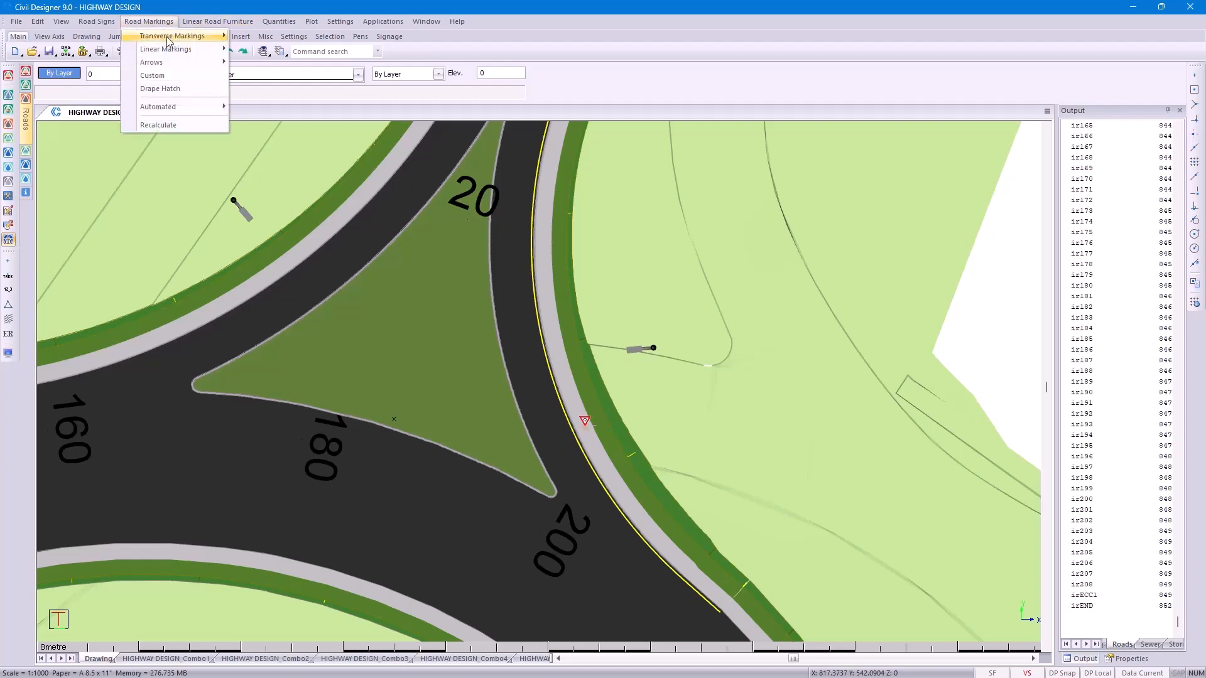
mouse_move(182, 39)
click(276, 50)
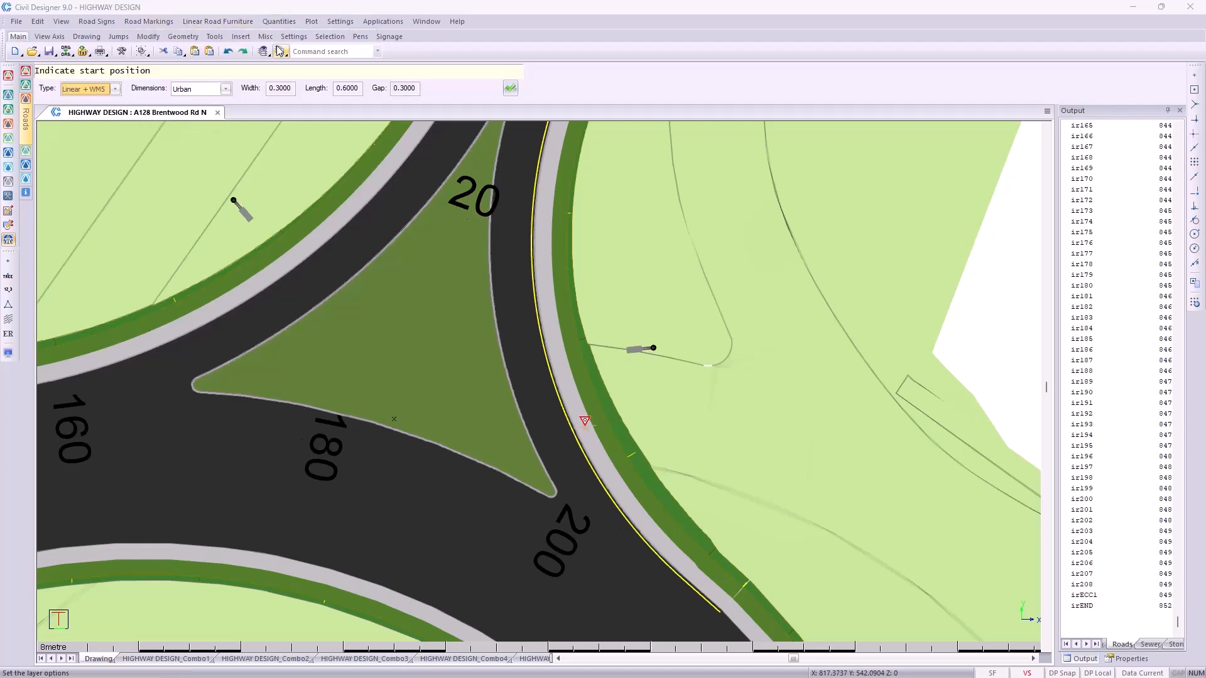
click(115, 89)
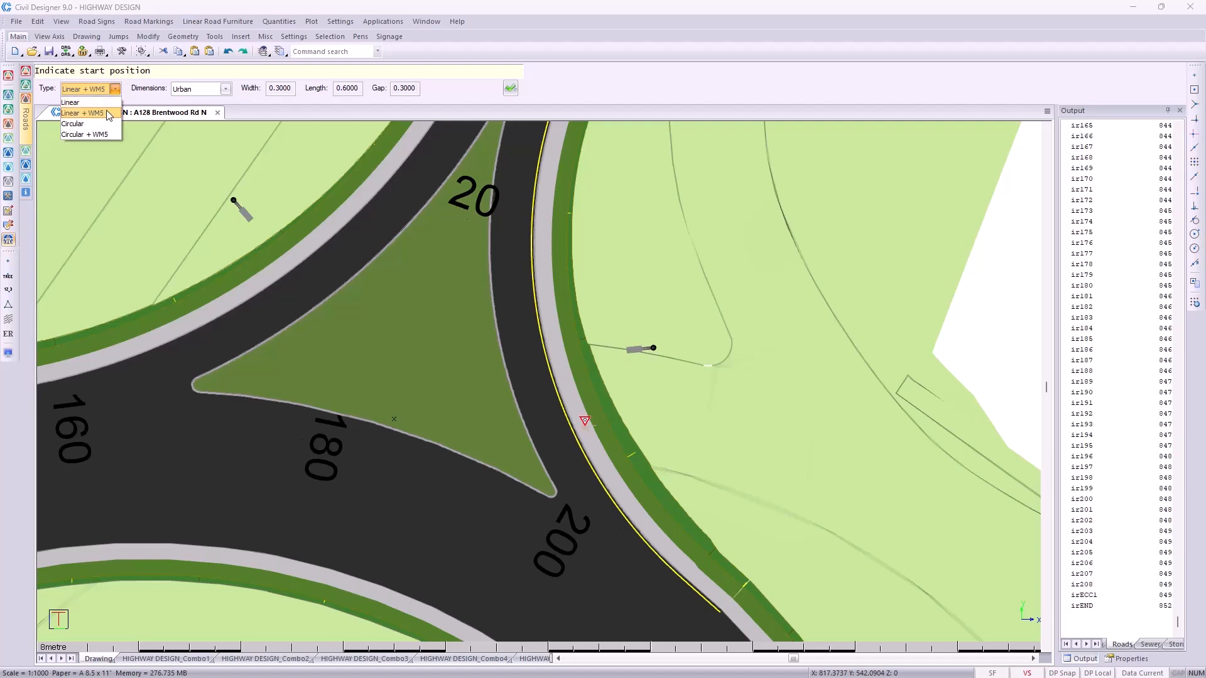
click(108, 114)
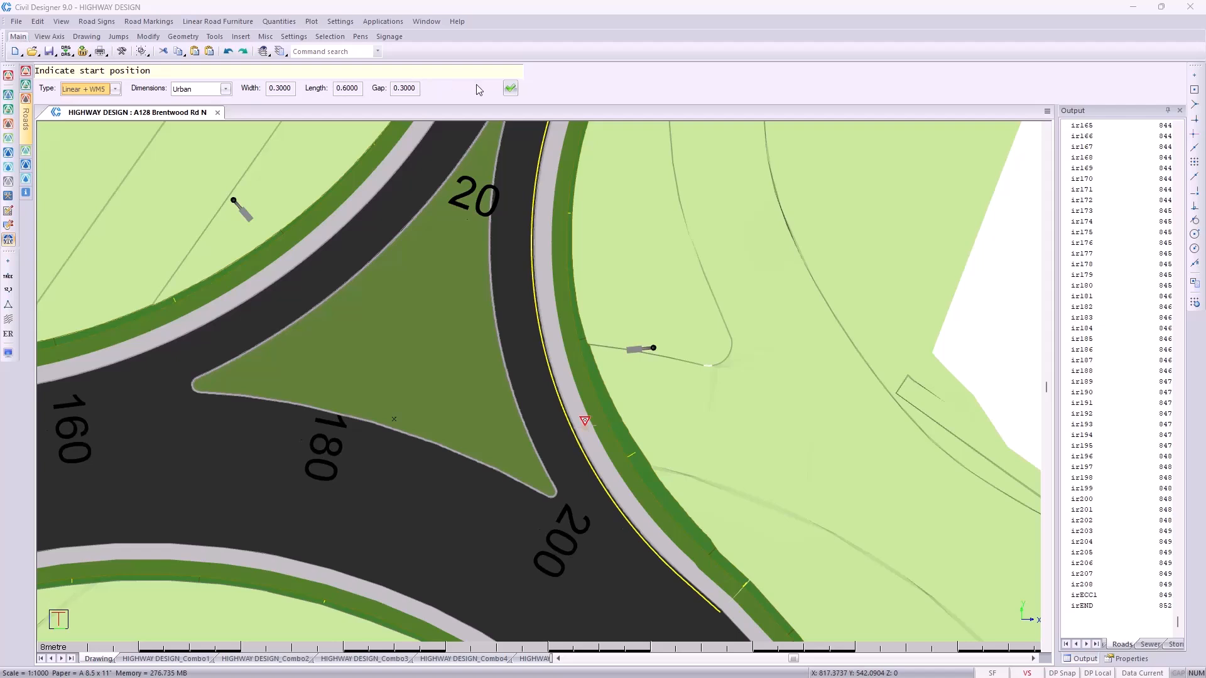
click(510, 88)
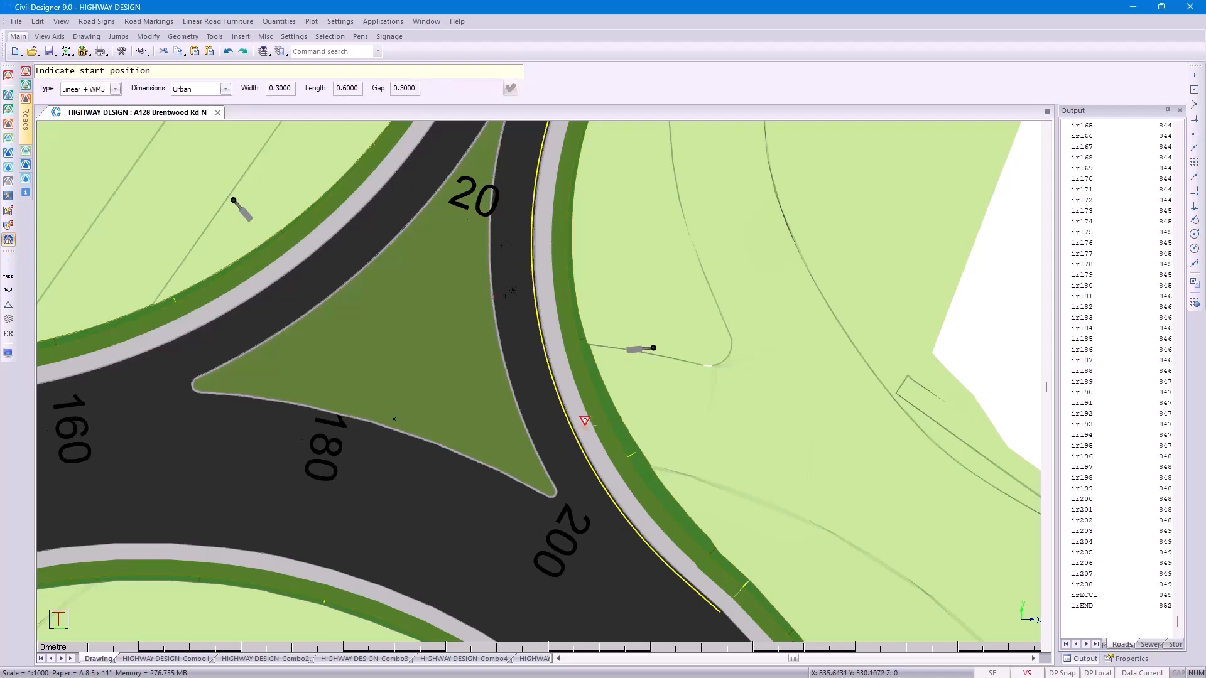
click(553, 479)
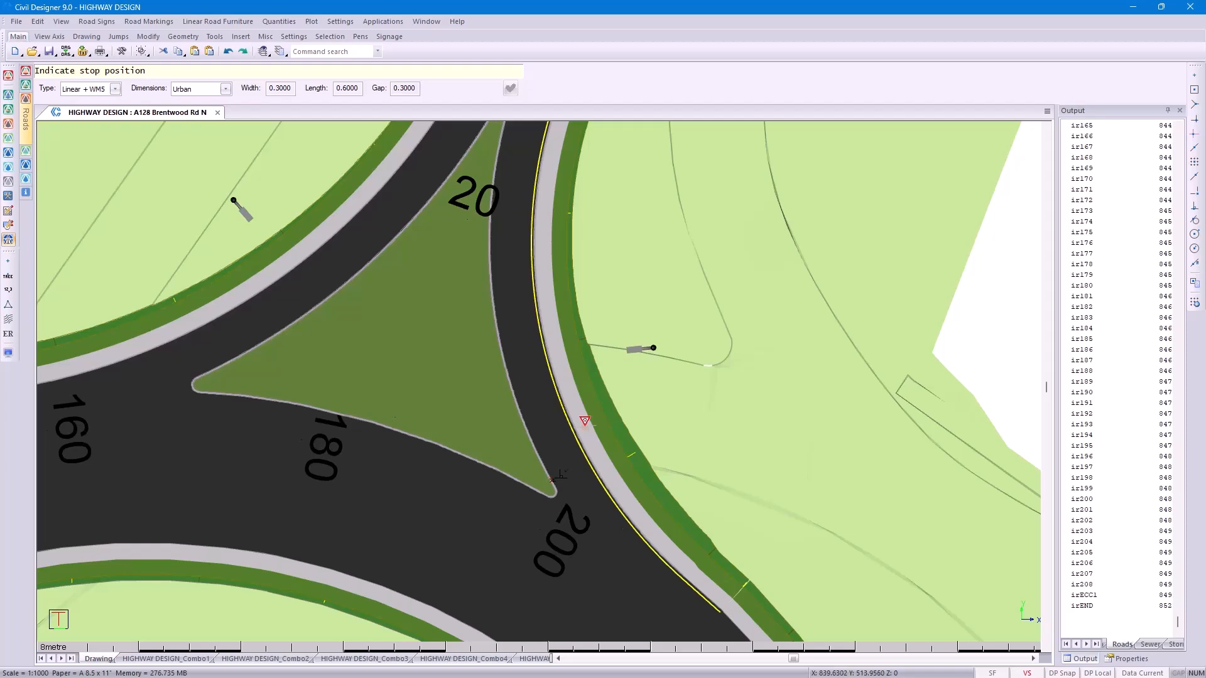
click(591, 460)
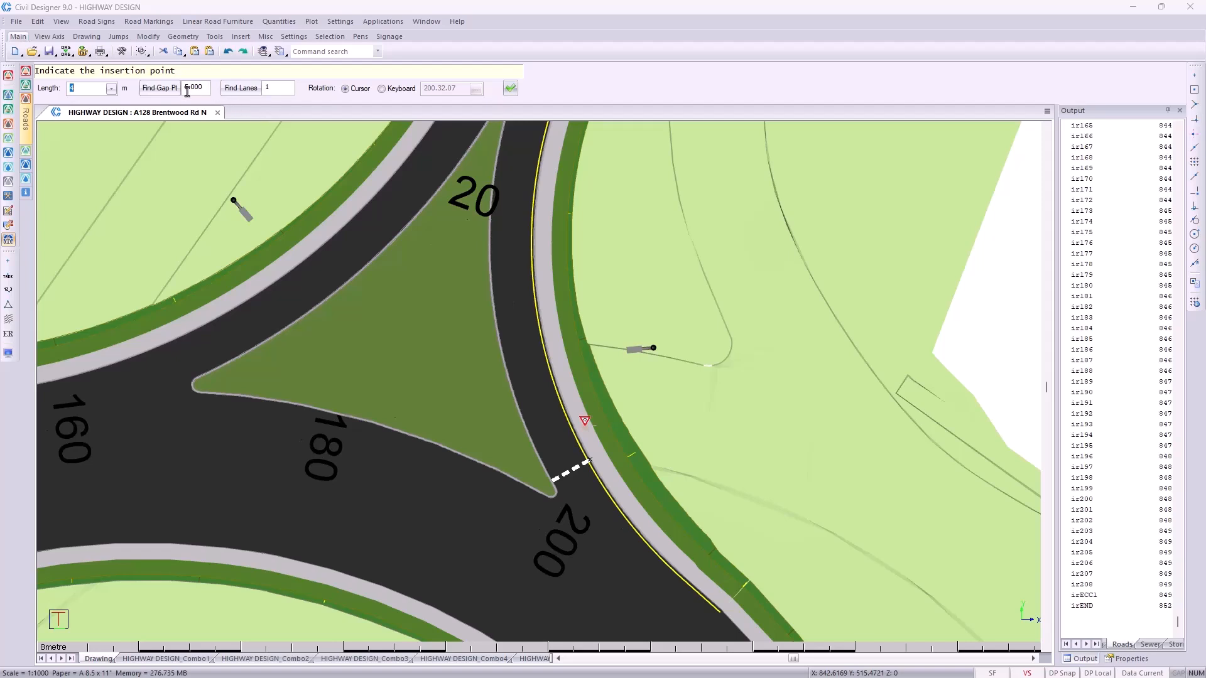
Locate the single lane's centre for the WM5 symbol, 5 m before the yield line along the outer road edge, using the island edge as second edge
click(235, 93)
click(171, 90)
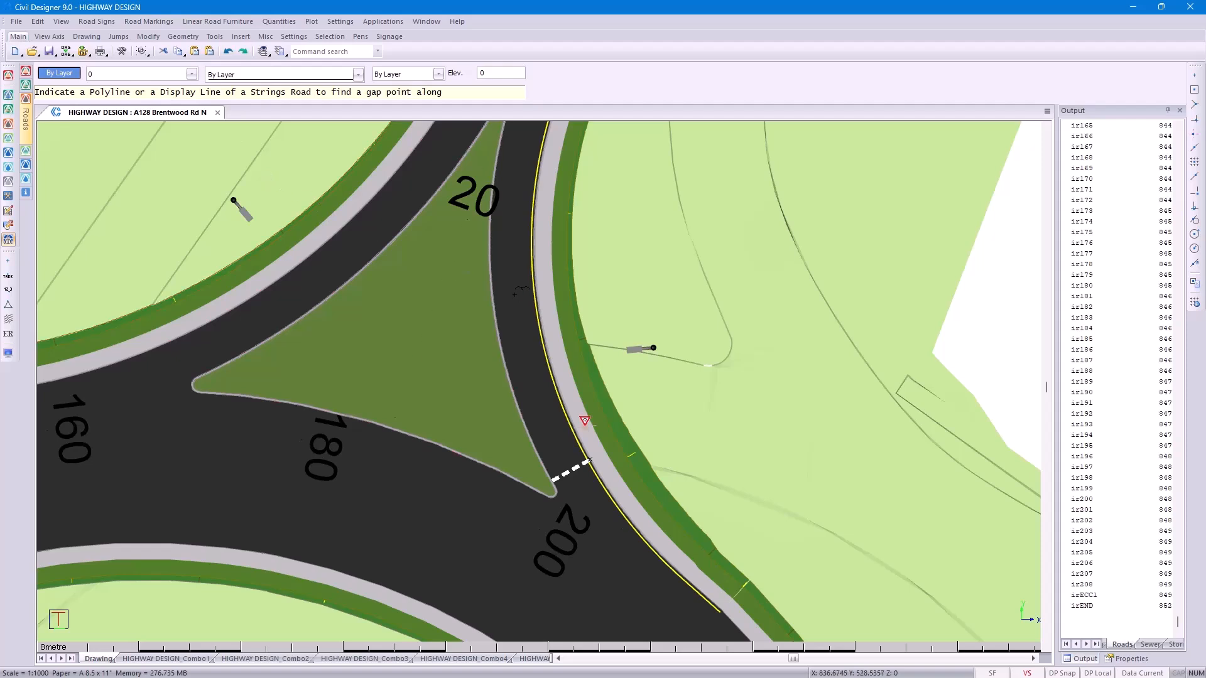
click(589, 446)
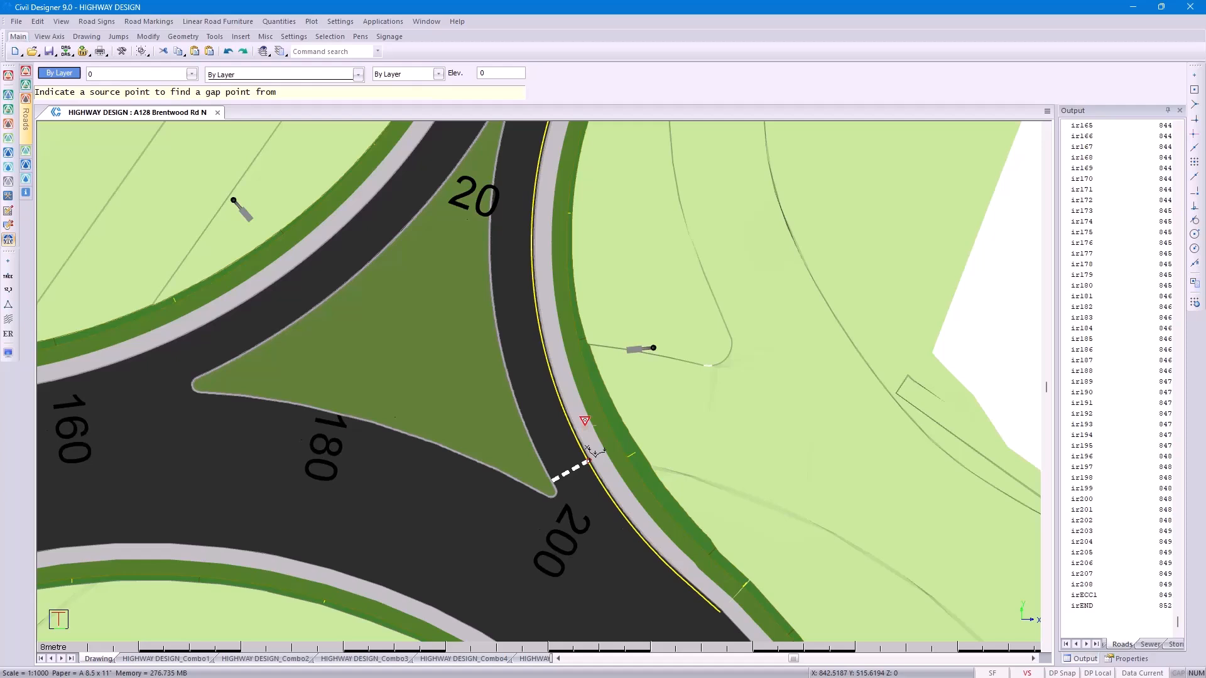
click(588, 447)
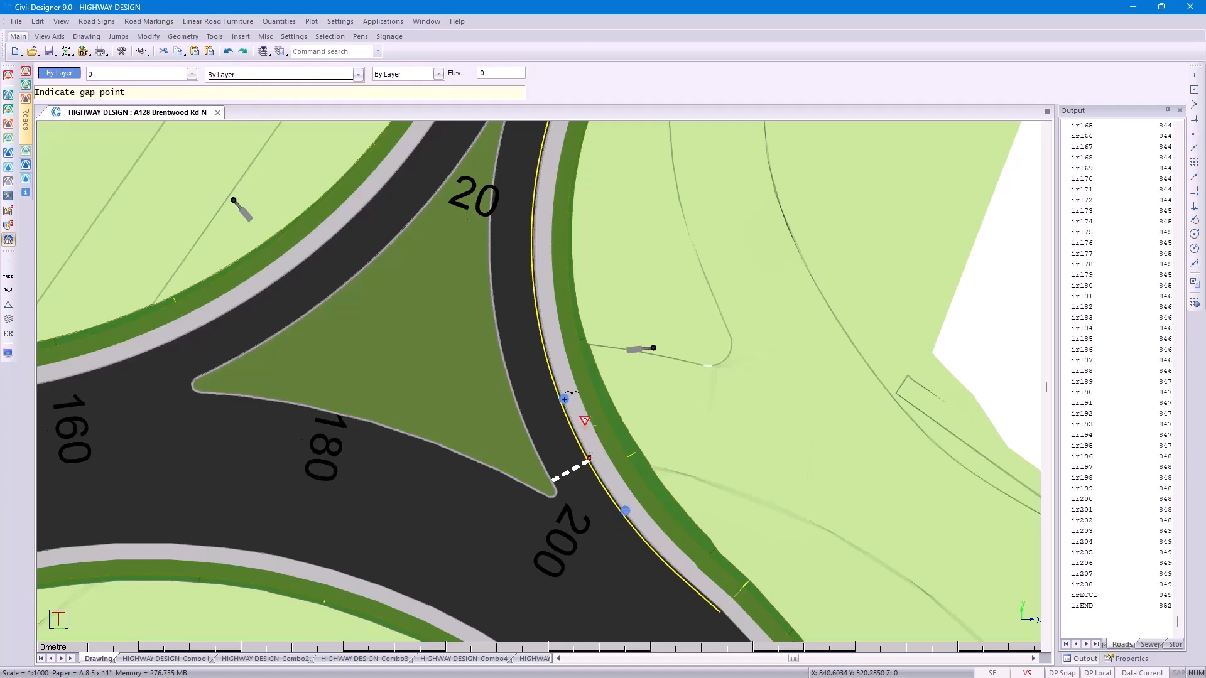
click(569, 394)
scroll(562, 398, up, 2)
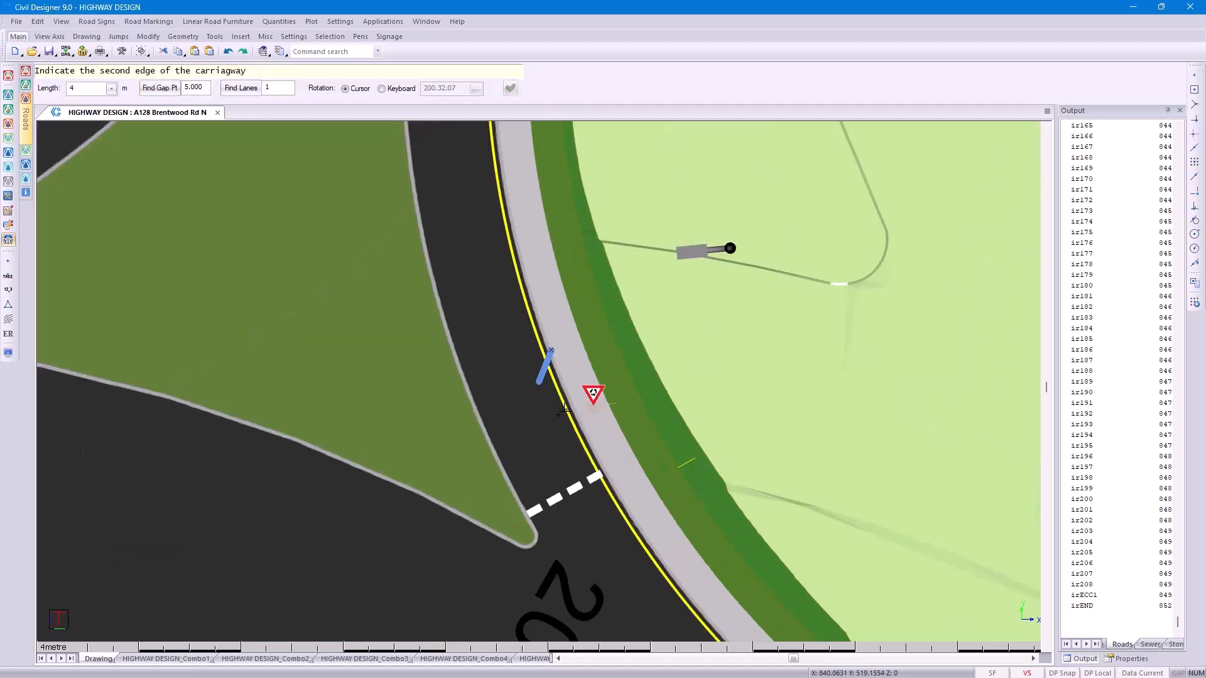
click(468, 378)
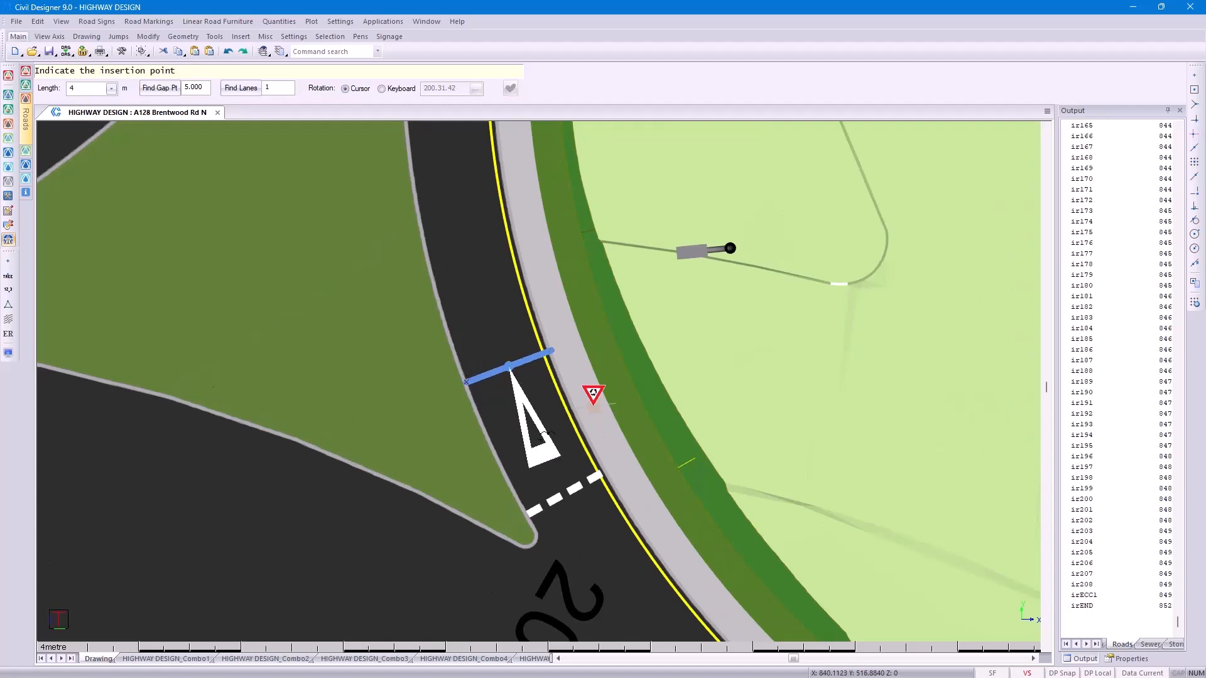
Place the 4 m WM5 yield symbol at the lane centre aligned with the lane, and view the Retro-reflective paint settings
click(510, 369)
click(546, 438)
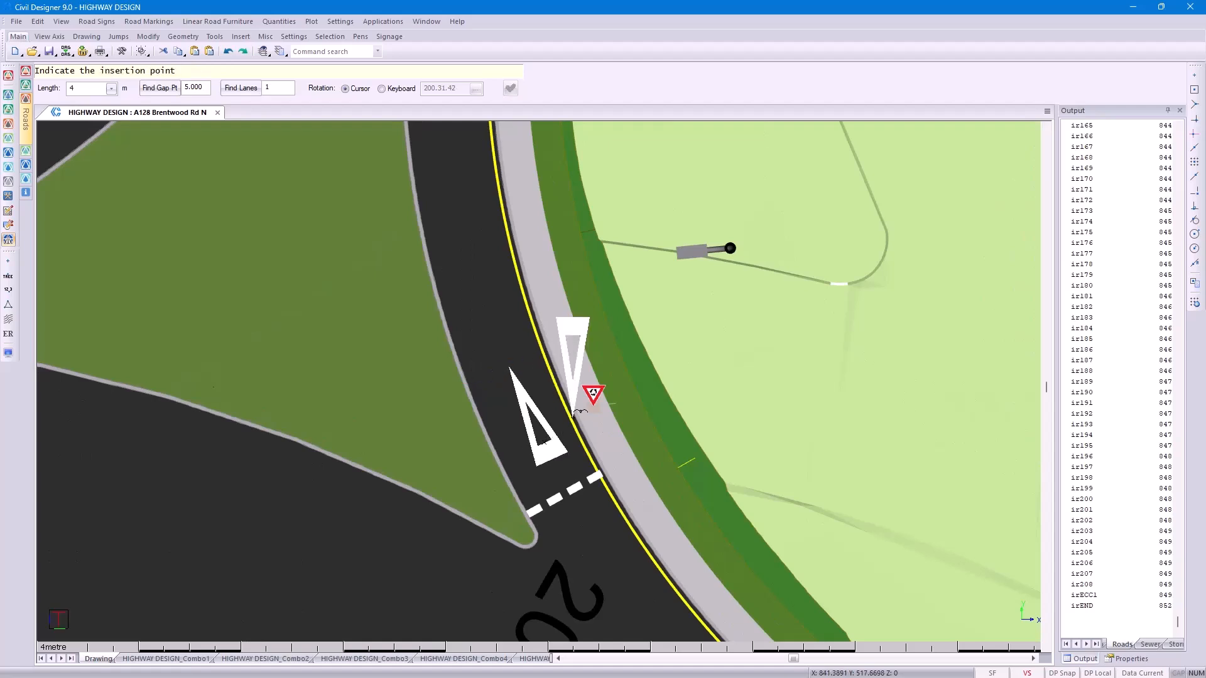
right_click(585, 416)
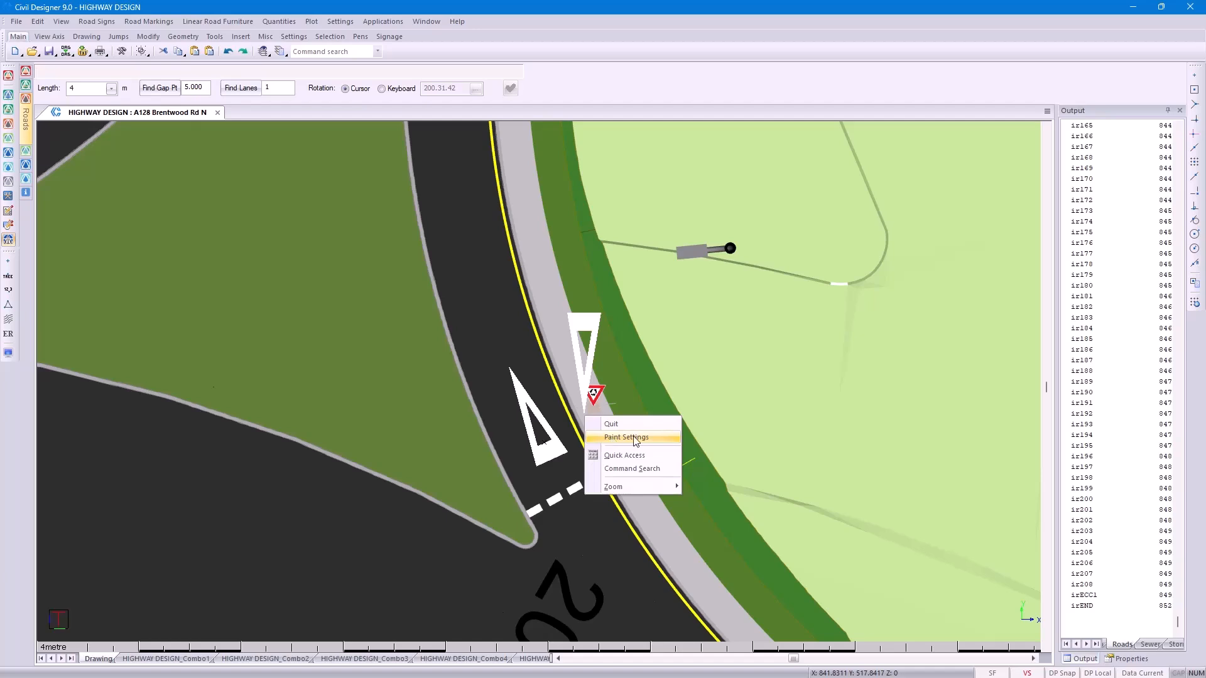
click(653, 438)
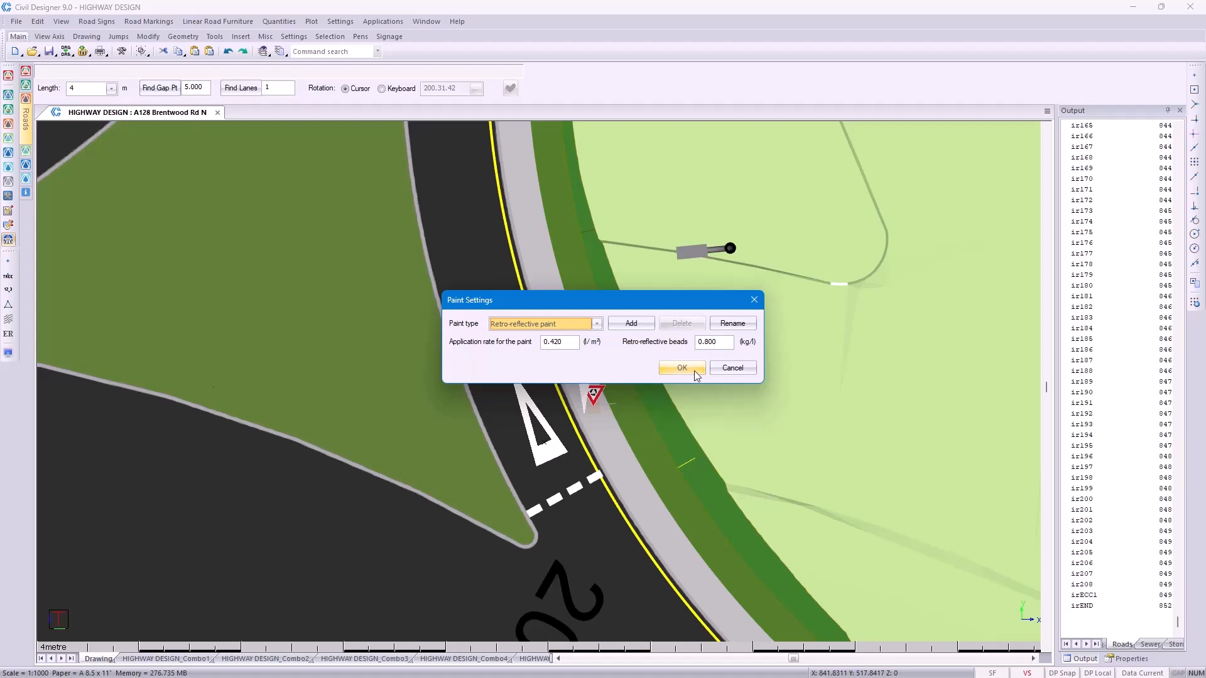
click(736, 371)
right_click(738, 372)
click(762, 379)
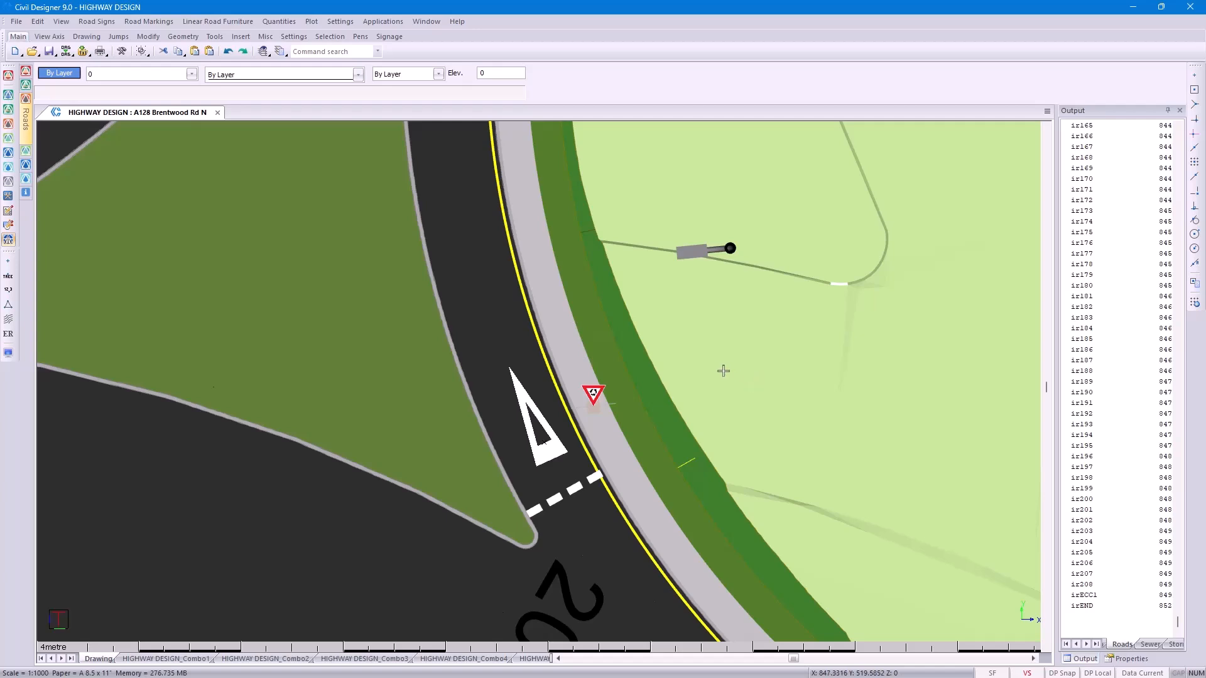
Review the Armco Crash Barrier definition and place it in Standard mode with 1.6 m post distance along the outer verge beside the yield lane
scroll(663, 355, down, 2)
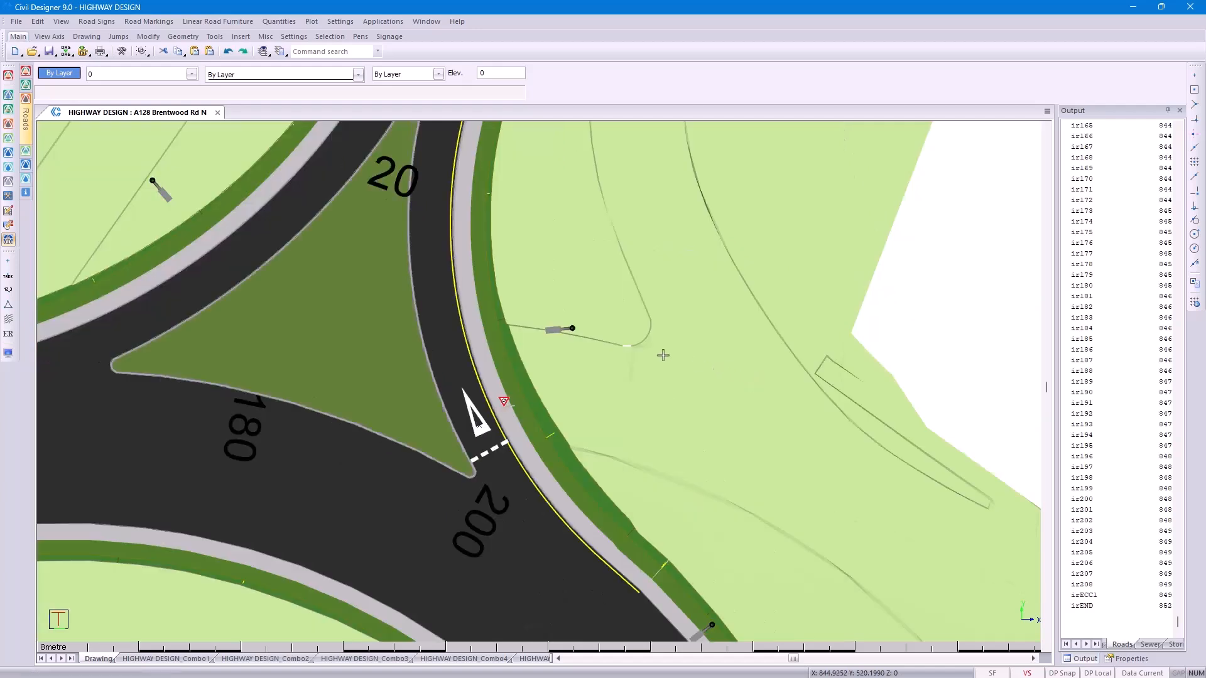
click(220, 23)
click(230, 36)
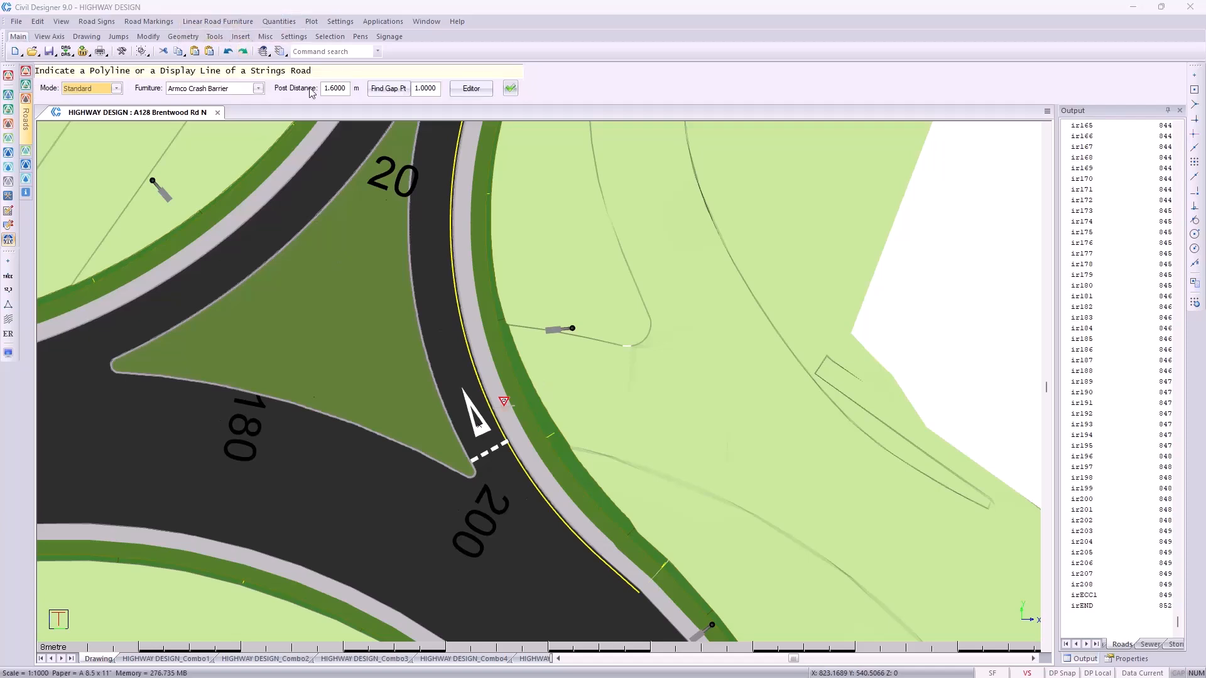
click(468, 88)
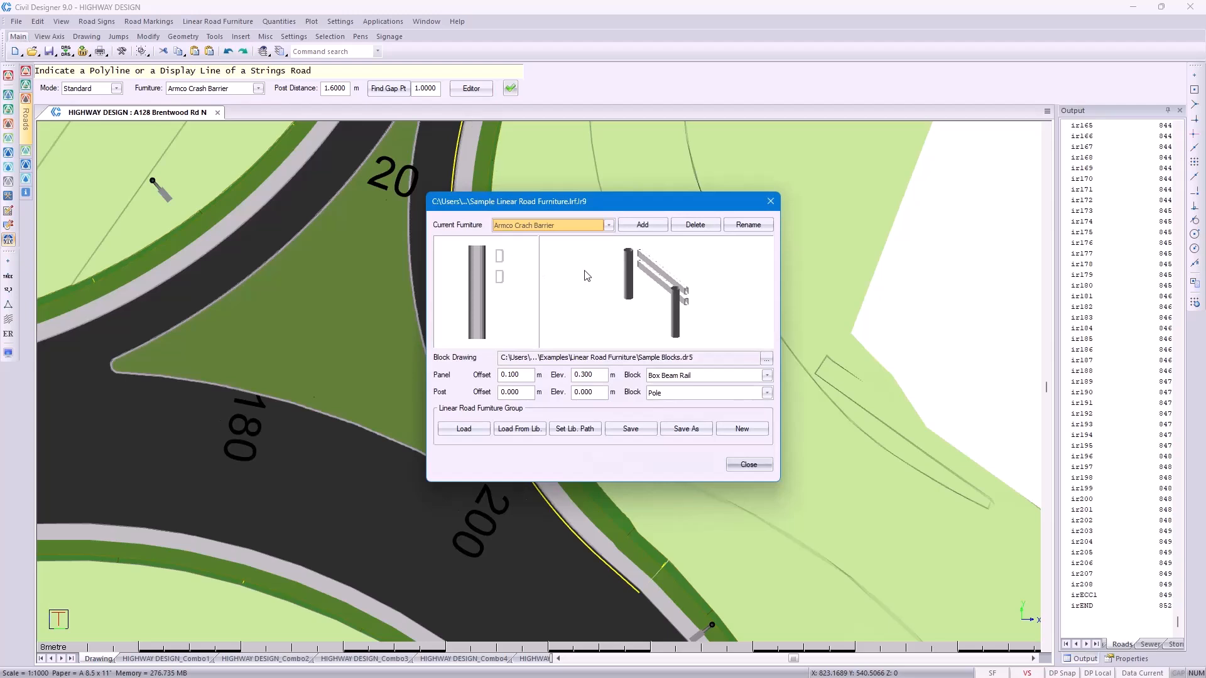
click(748, 465)
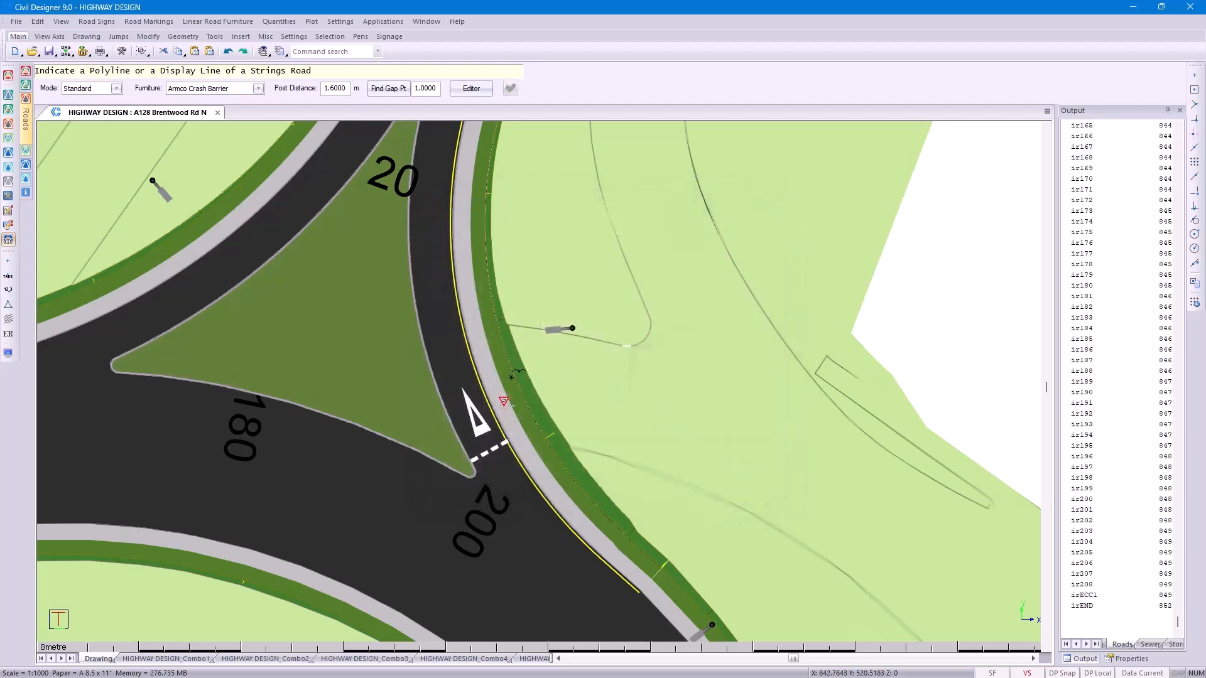
right_click(512, 377)
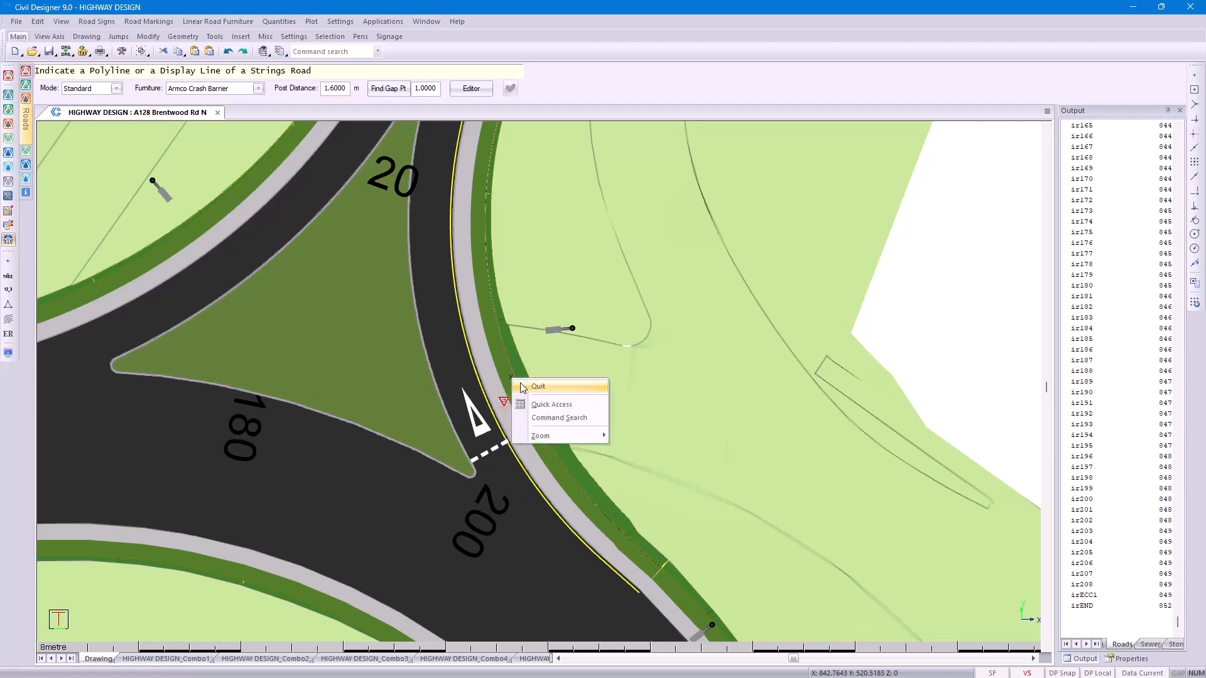
click(521, 383)
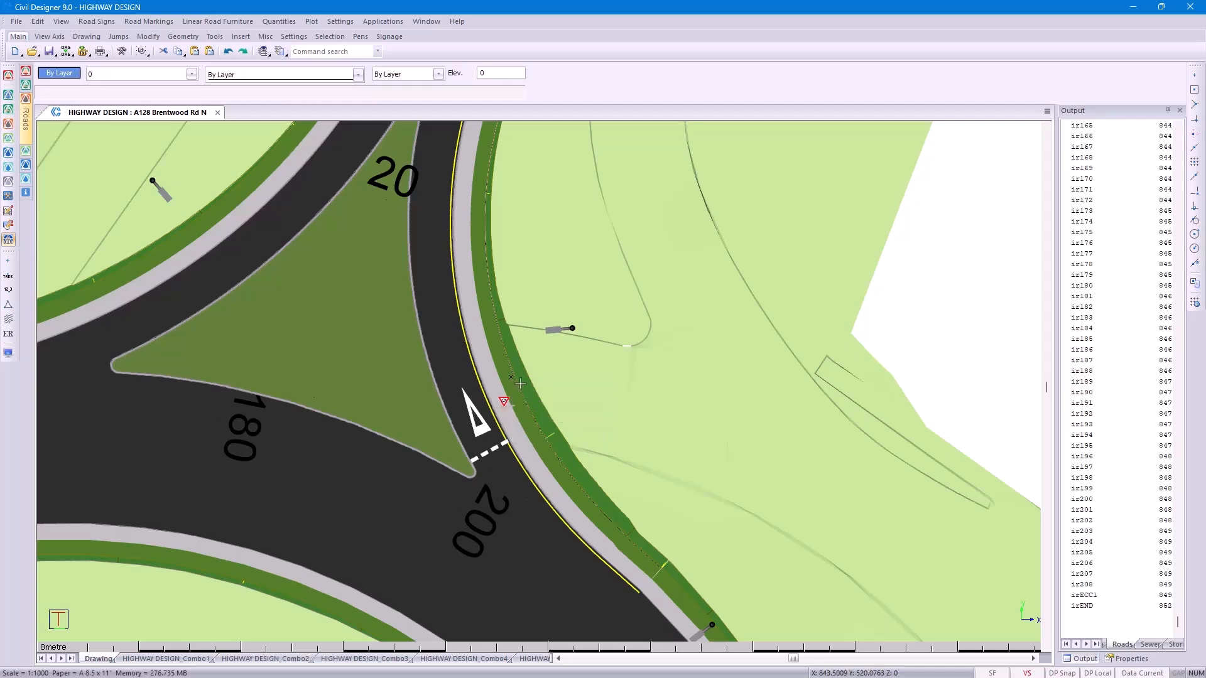
Examine the crash barrier, yield line, WM5 symbol and road sign beside the traffic island in the rendered 3D view
scroll(483, 373, down, 3)
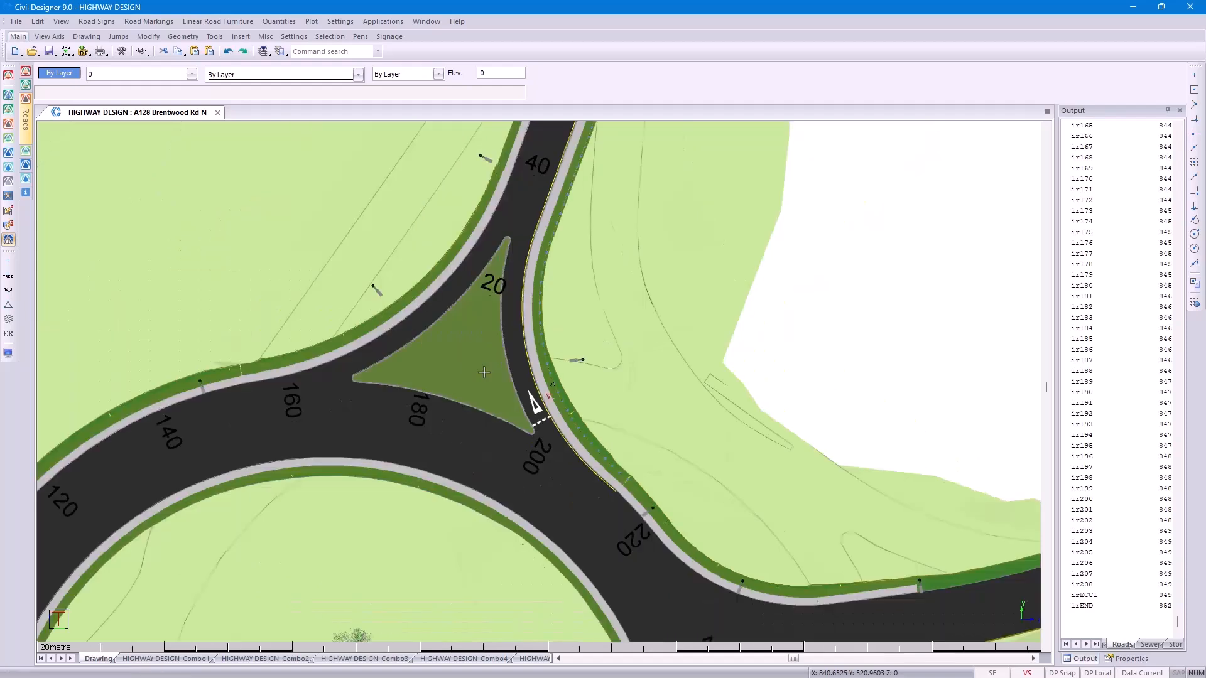
right_click(518, 369)
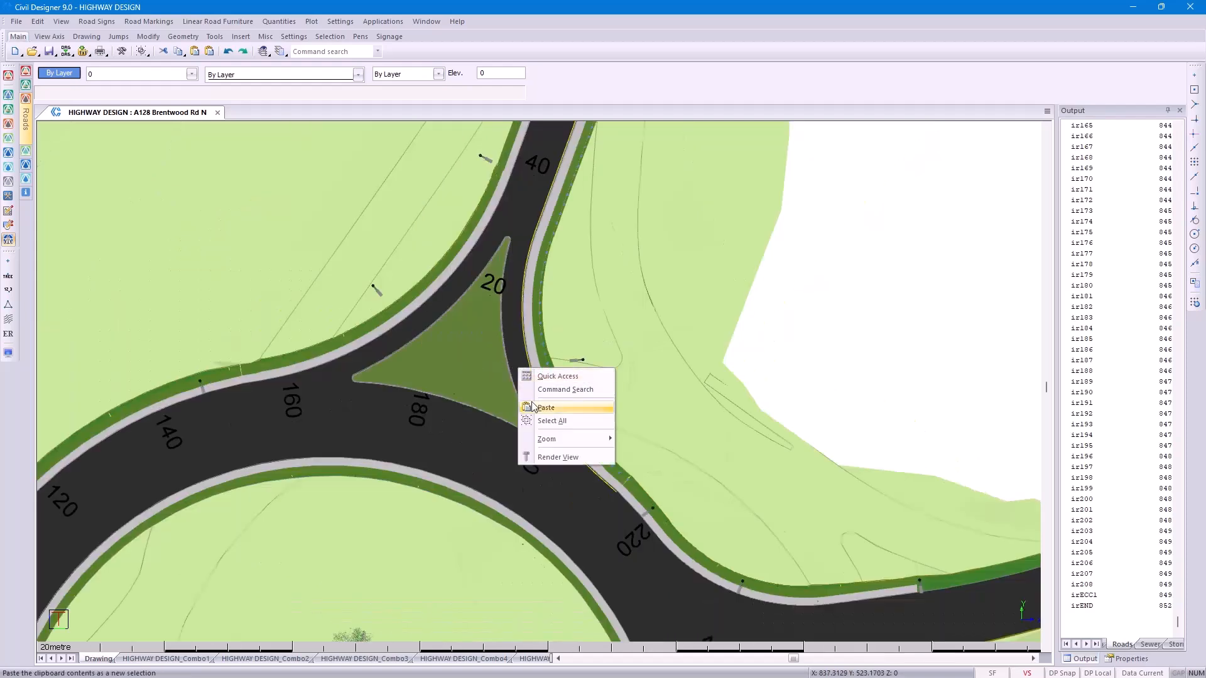
click(549, 458)
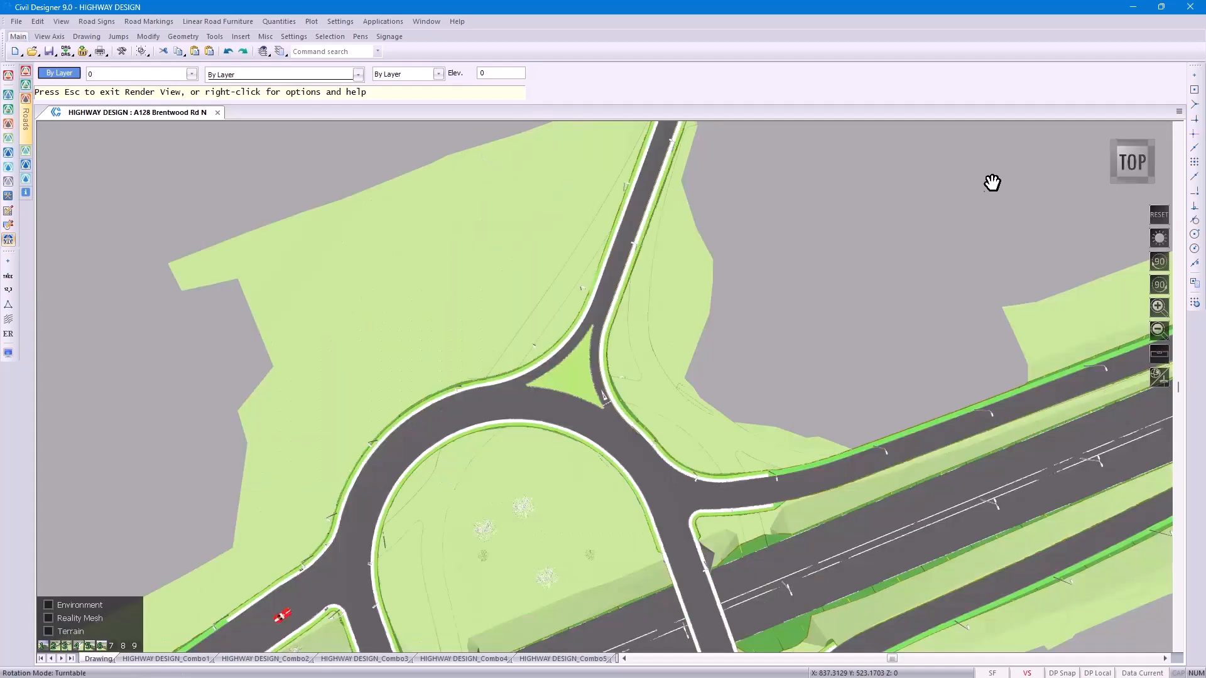
click(1117, 144)
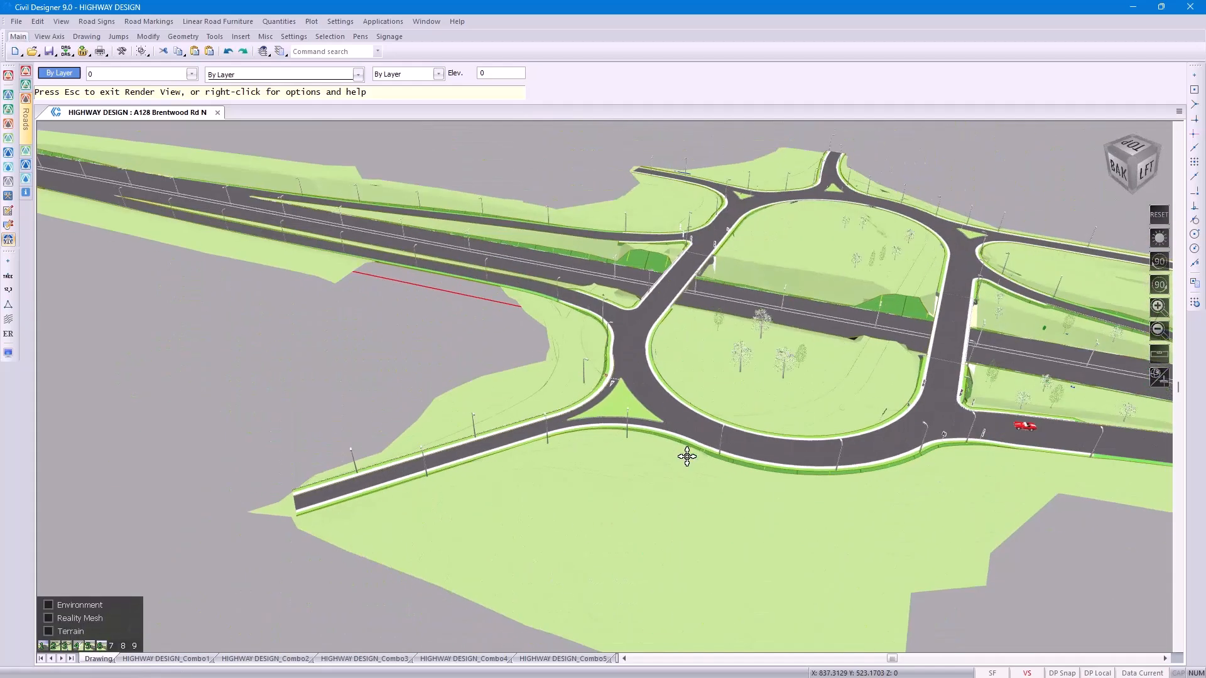
scroll(605, 389, up, 5)
scroll(605, 389, up, 5)
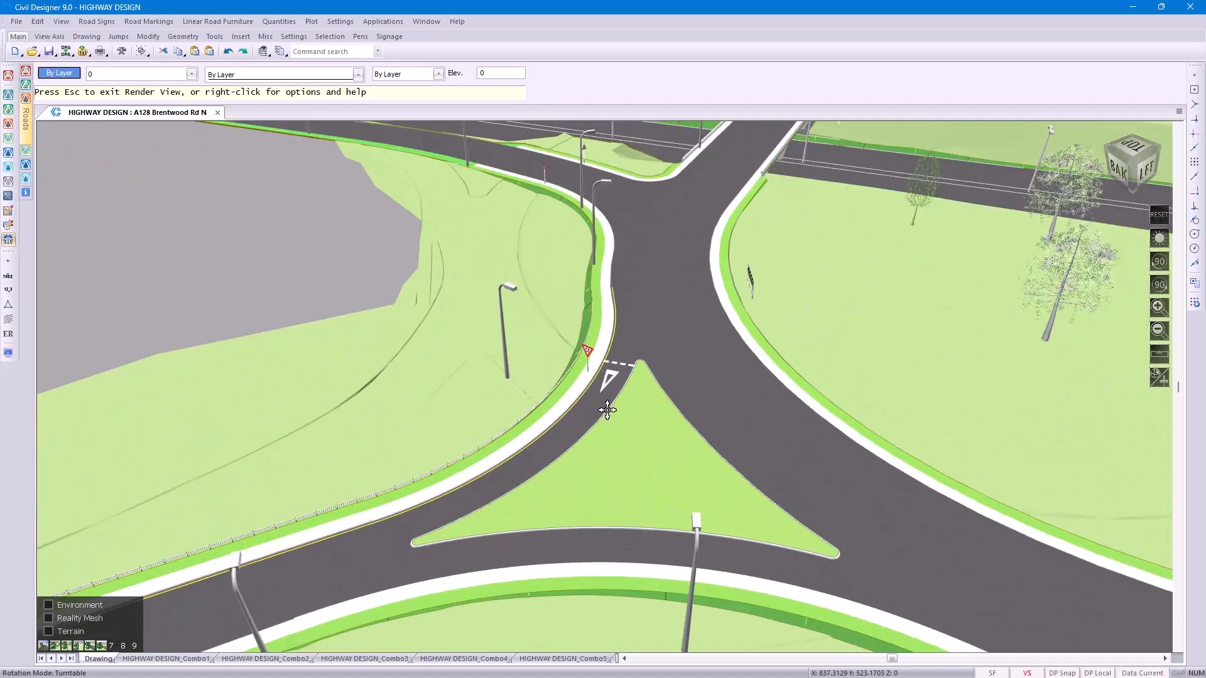
middle_drag(494, 533, 496, 536)
drag(609, 493, 762, 391)
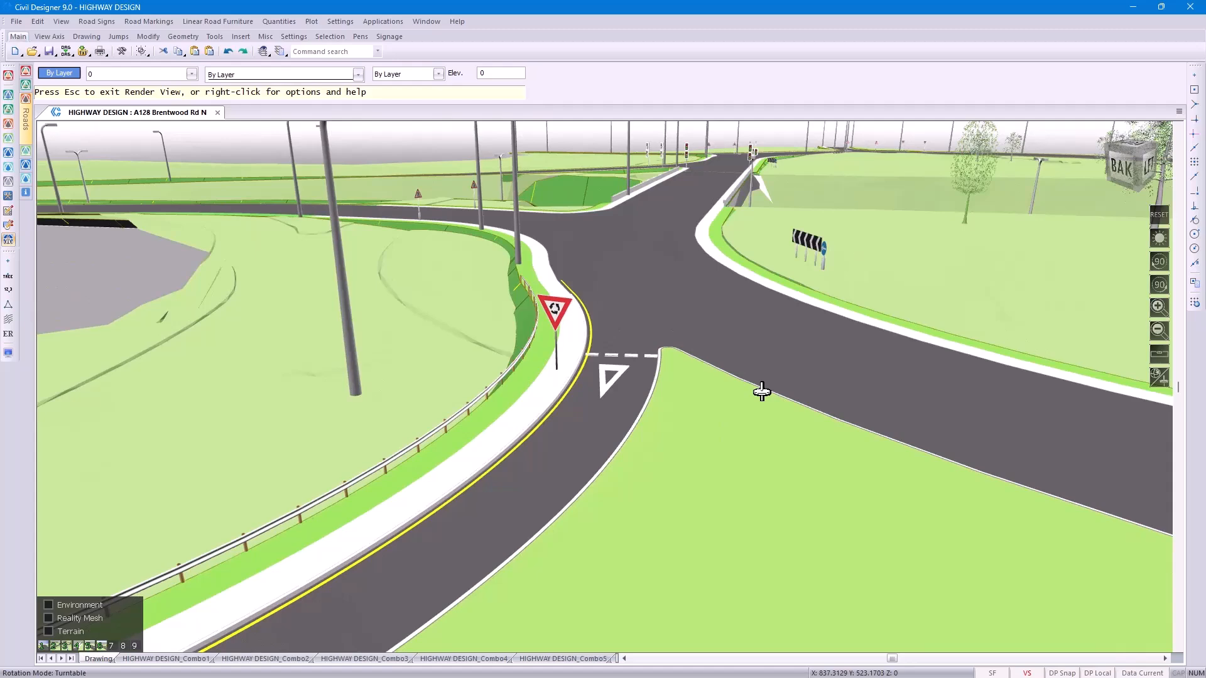
key(Escape)
key(Return)
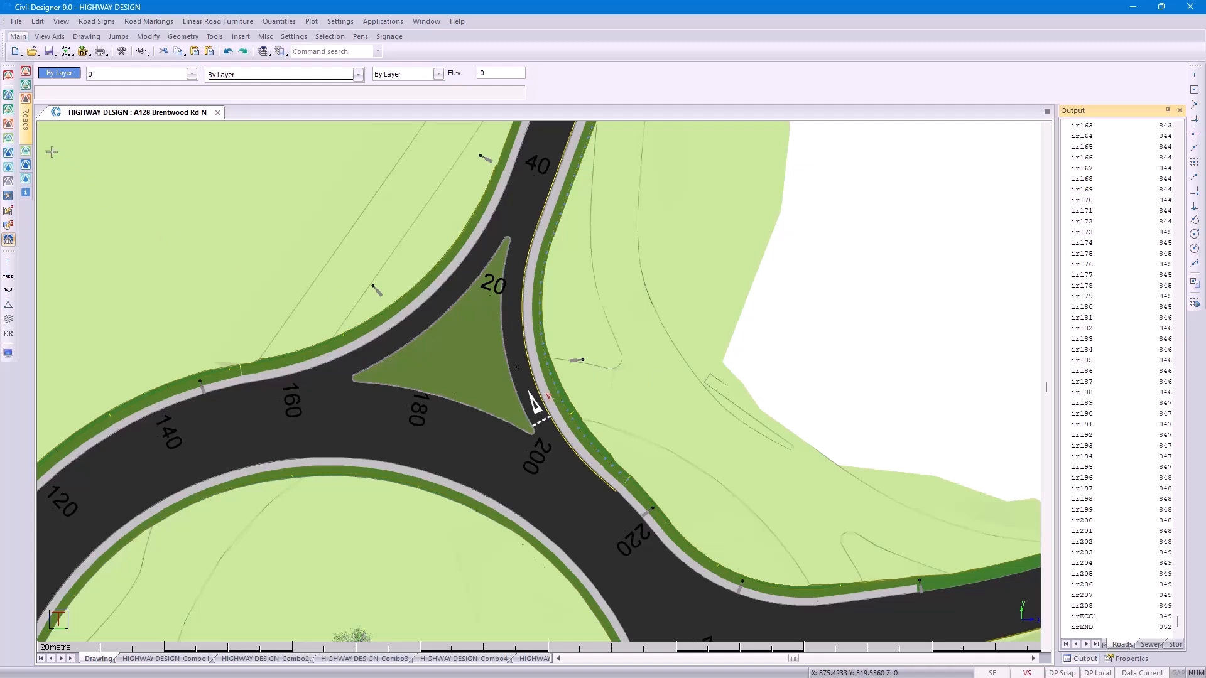
Open the quantities report in Roads mode and show the areas of road 01 A13
click(8, 126)
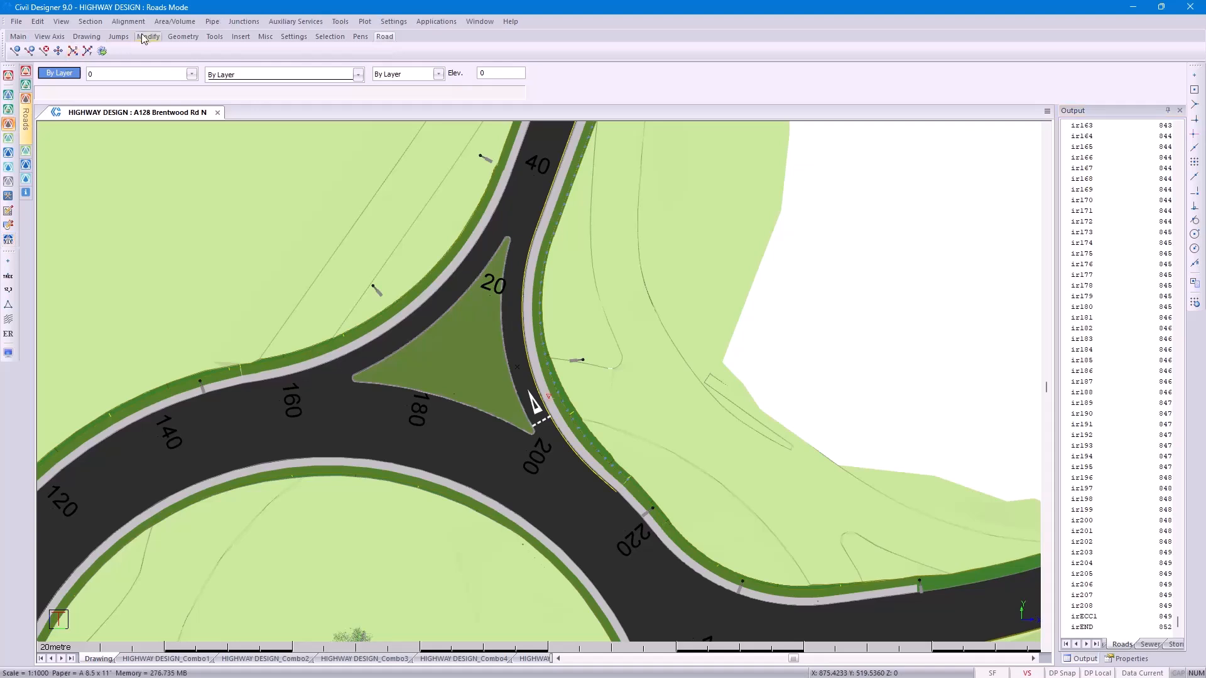
click(192, 22)
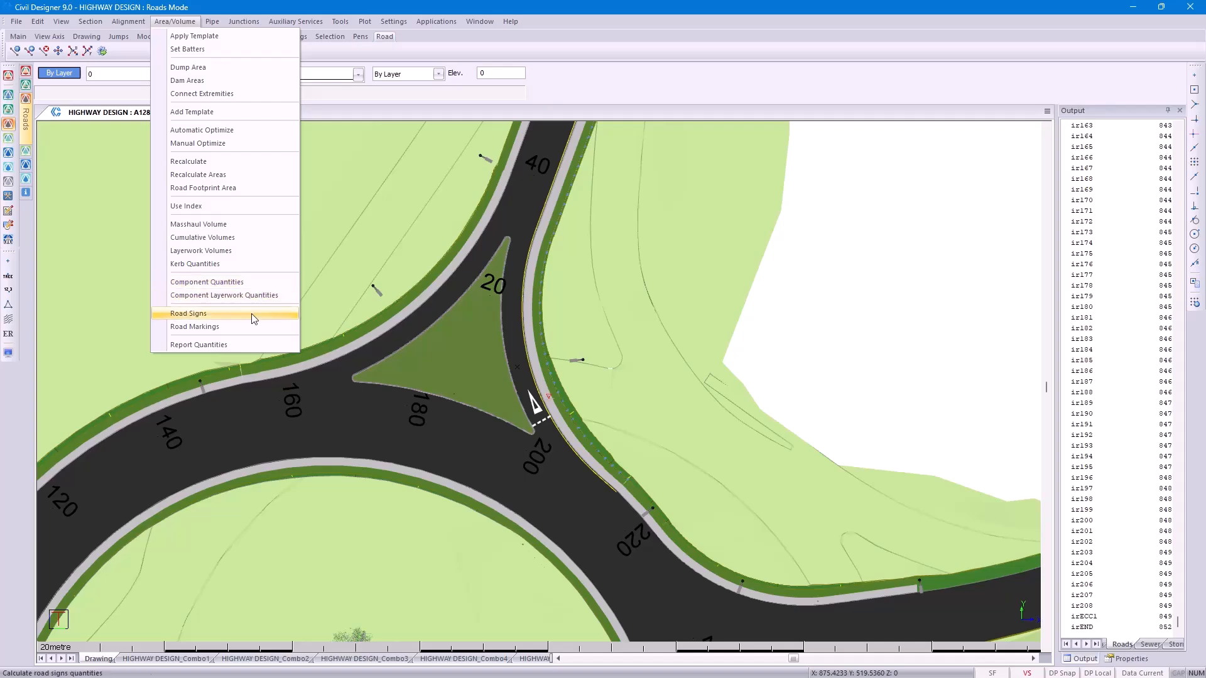
click(248, 347)
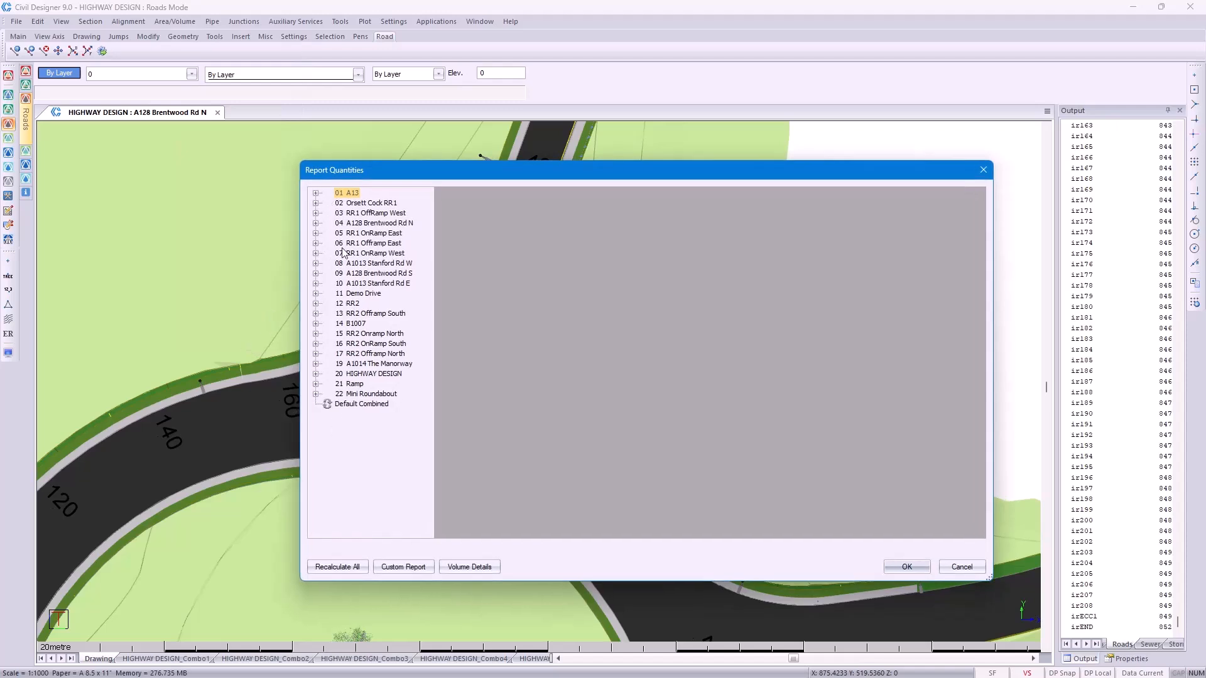
click(316, 192)
click(357, 205)
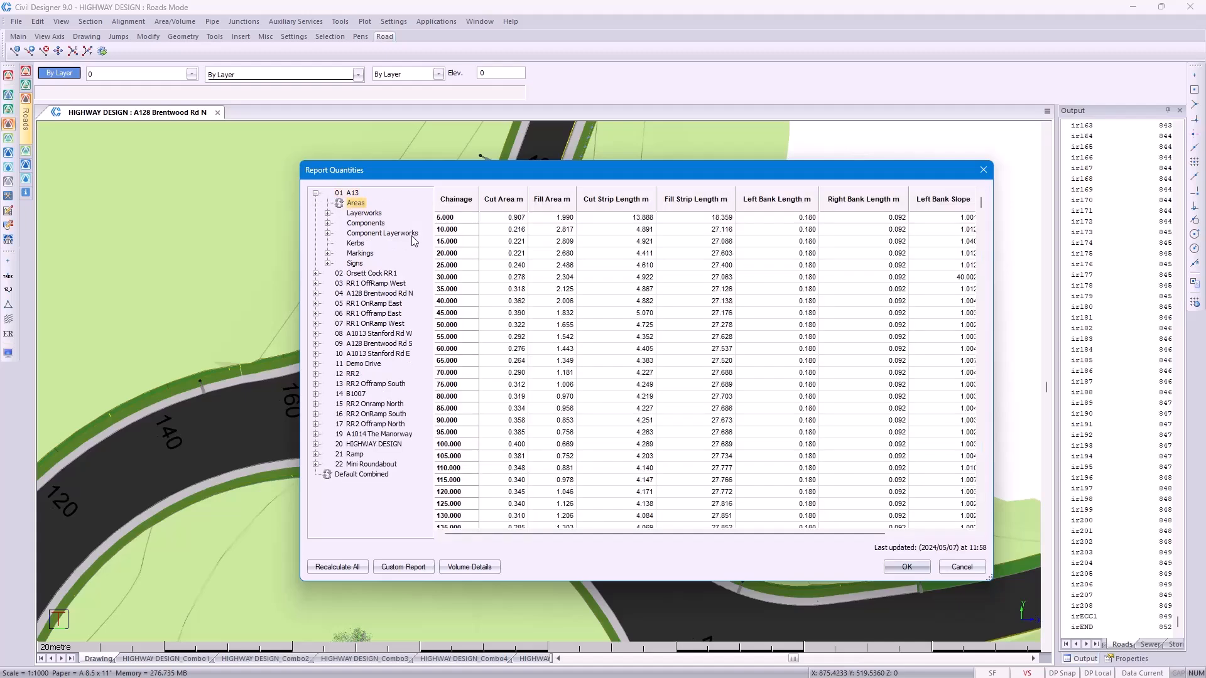
View the file types offered for writing all reports to file, and review the Default Combined volumes for all roads
right_click(591, 267)
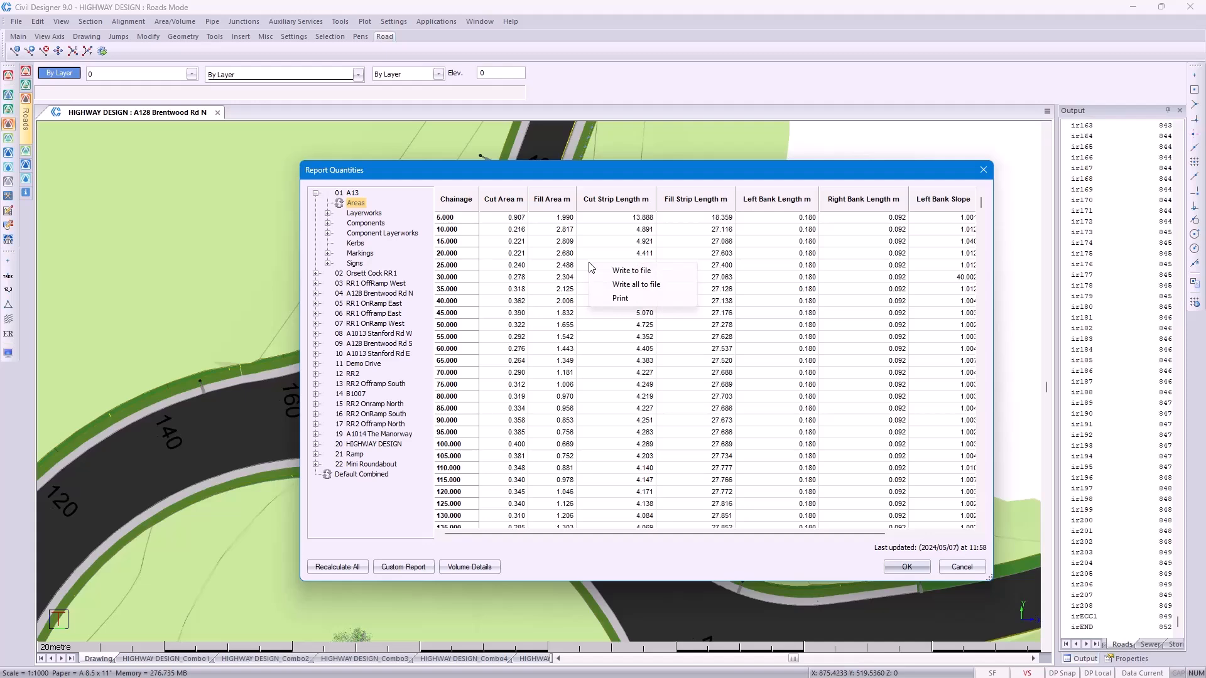
click(610, 287)
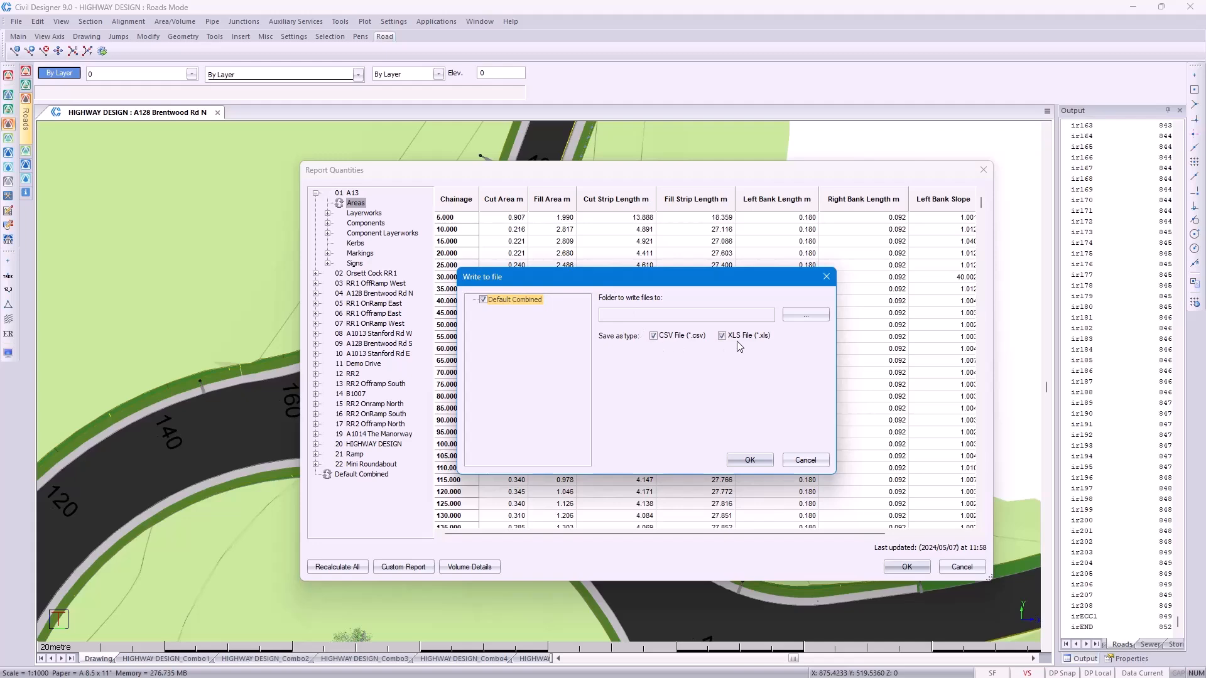
click(803, 463)
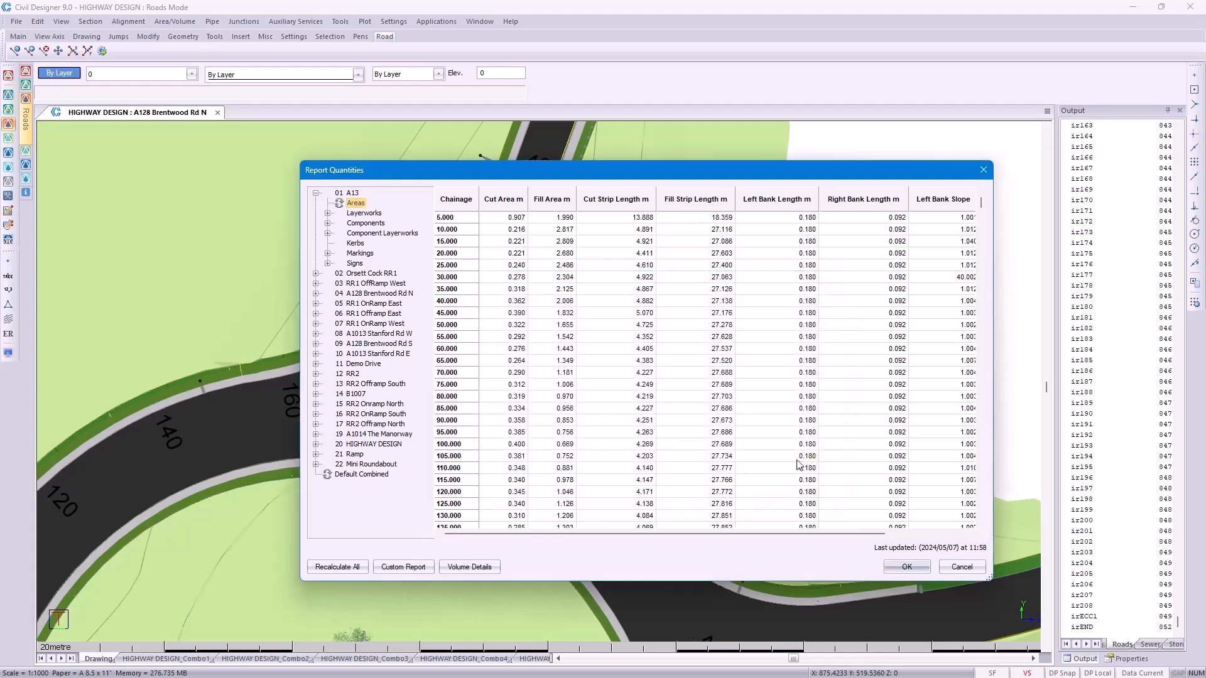
click(364, 476)
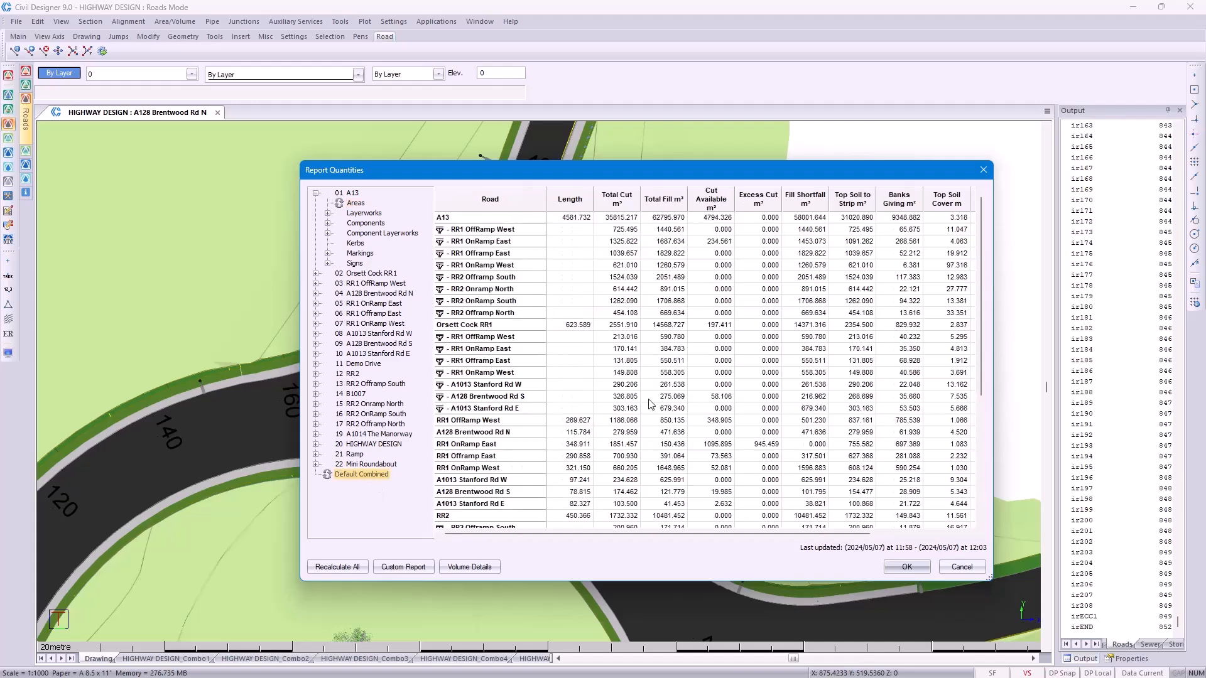
scroll(651, 404, down, 5)
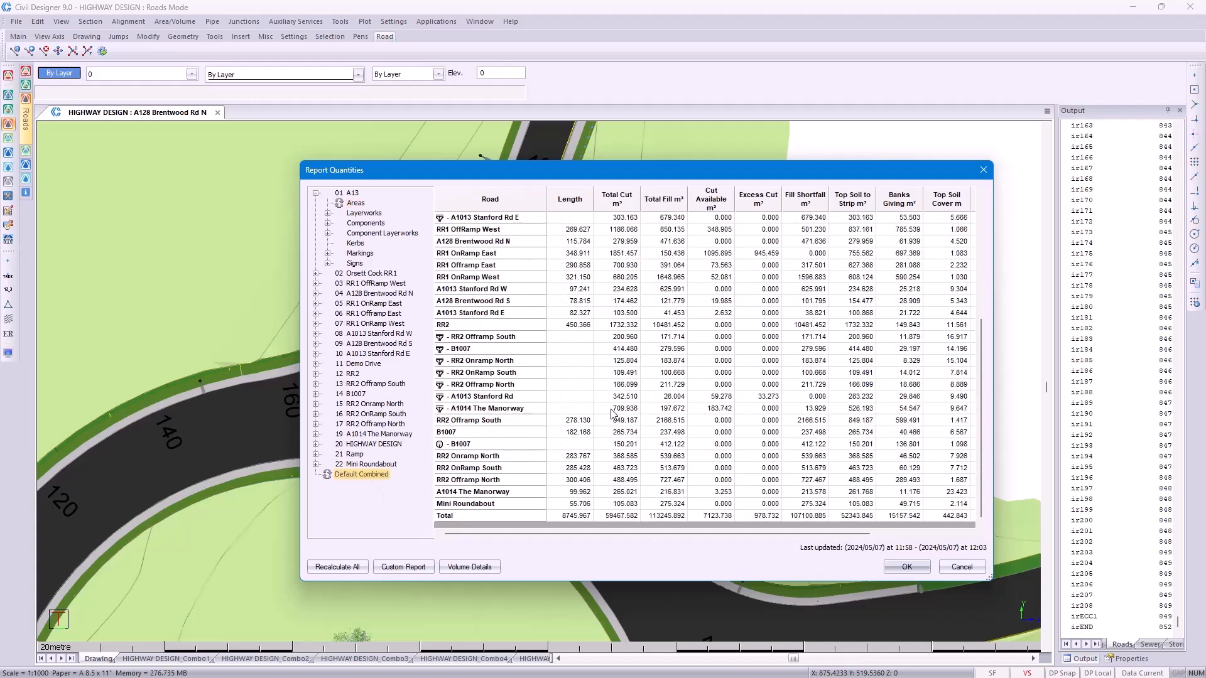
Create a Combined Volumes custom report named Combo Vol for roads 01 to 06 and 08, and display it
click(411, 567)
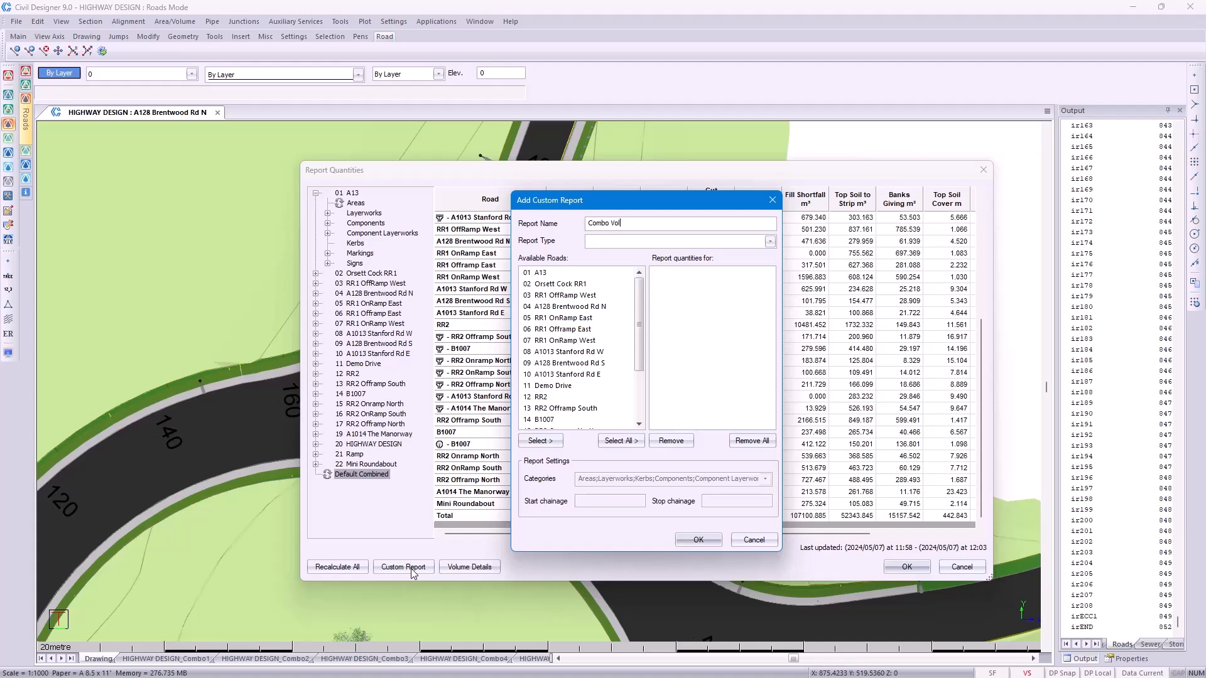
click(766, 246)
click(749, 265)
click(539, 274)
drag(539, 277, 544, 331)
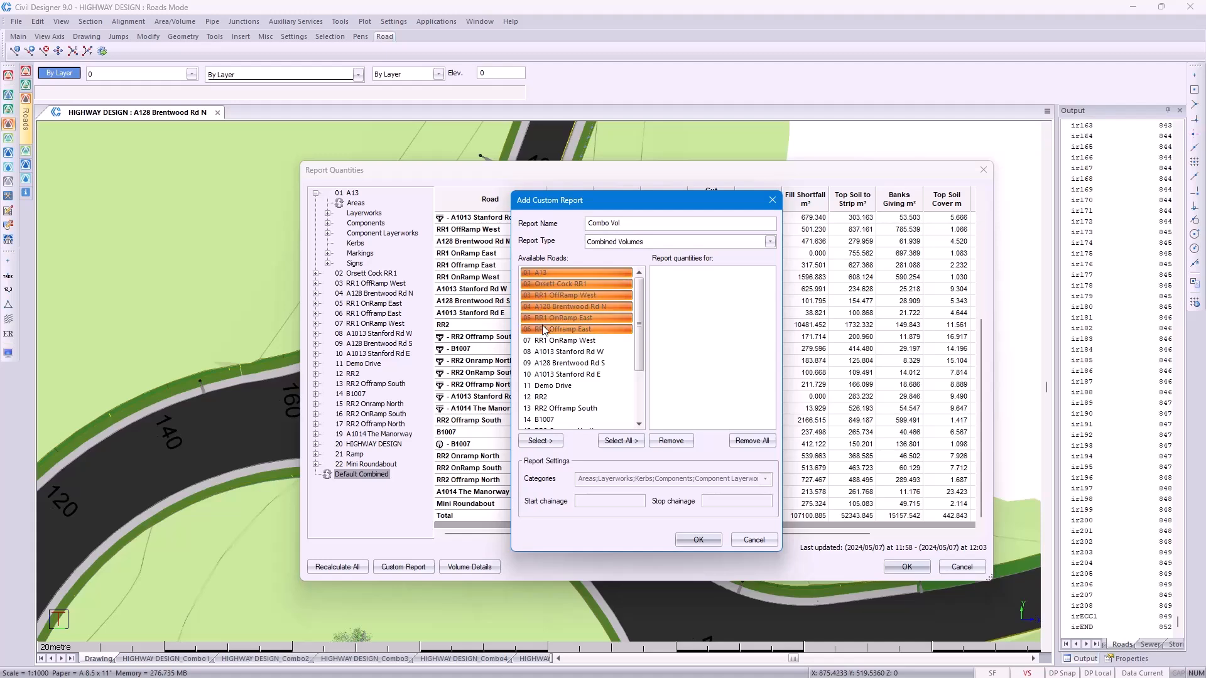
ctrl+click(551, 352)
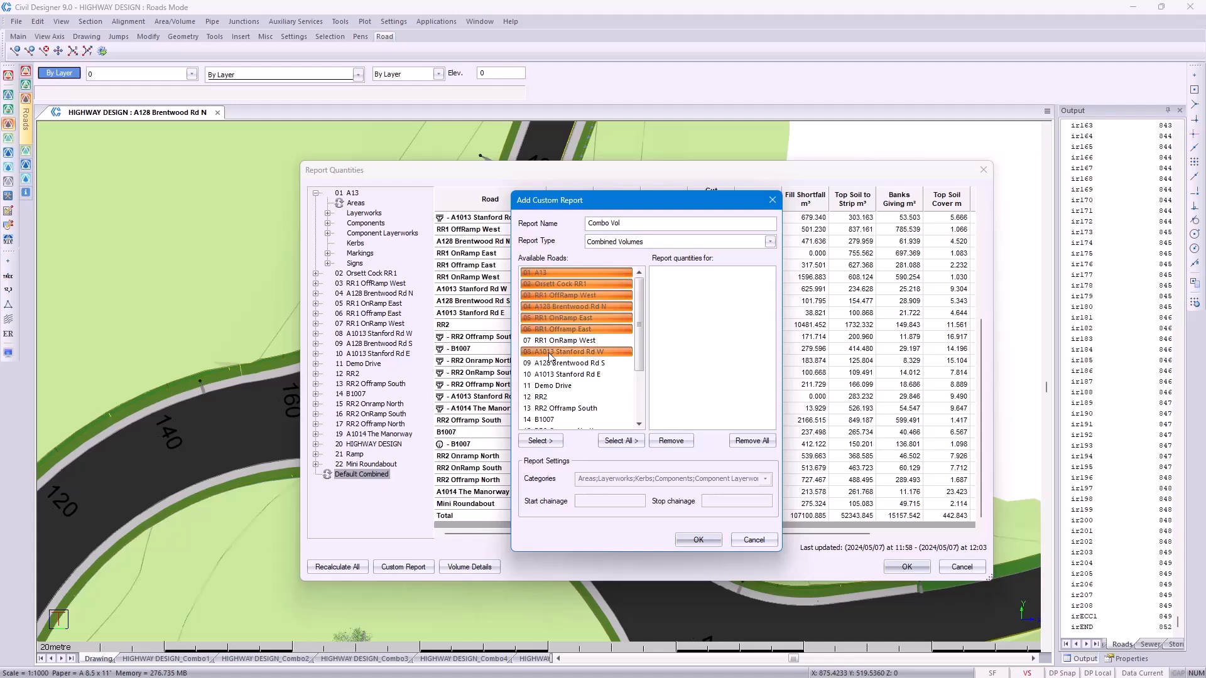
click(544, 439)
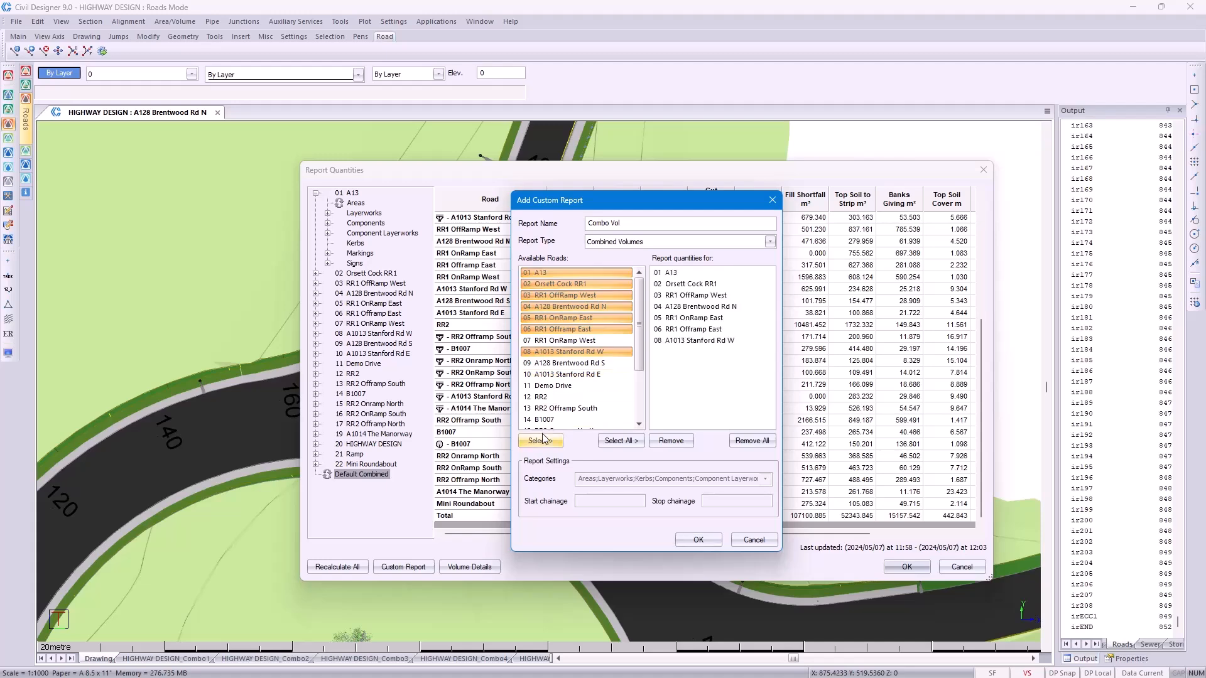
click(685, 543)
click(354, 487)
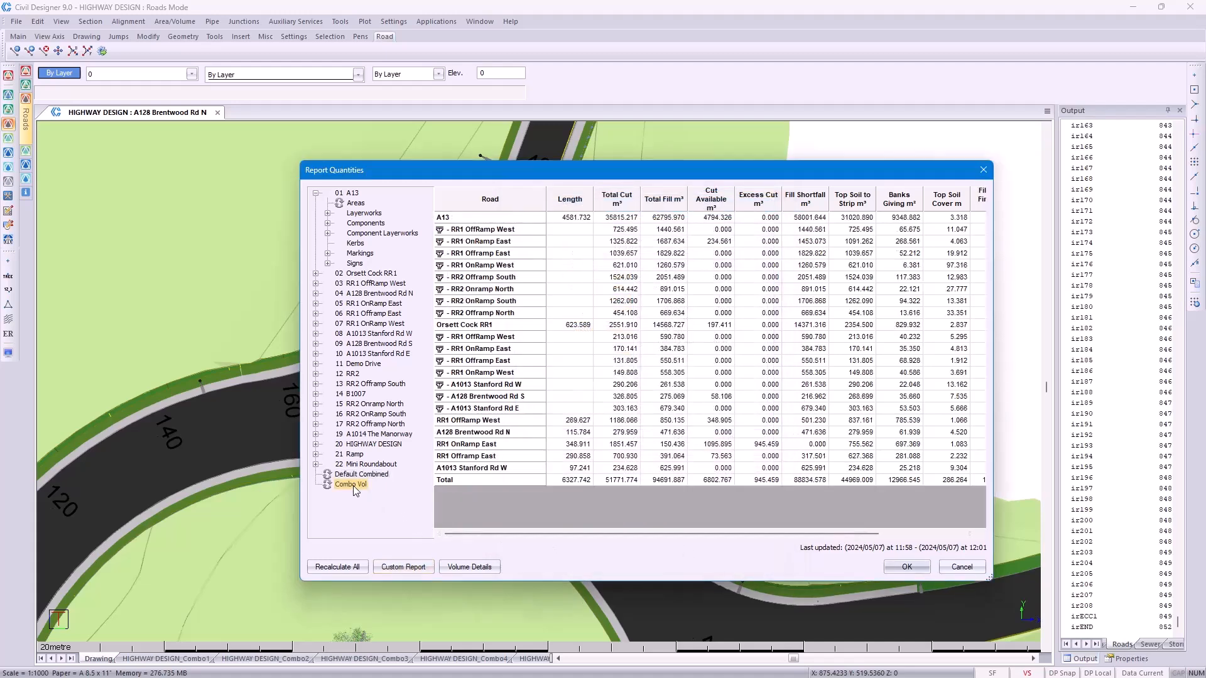
View the edit settings of the Combo Vol report without changes and close the quantities report
right_click(356, 491)
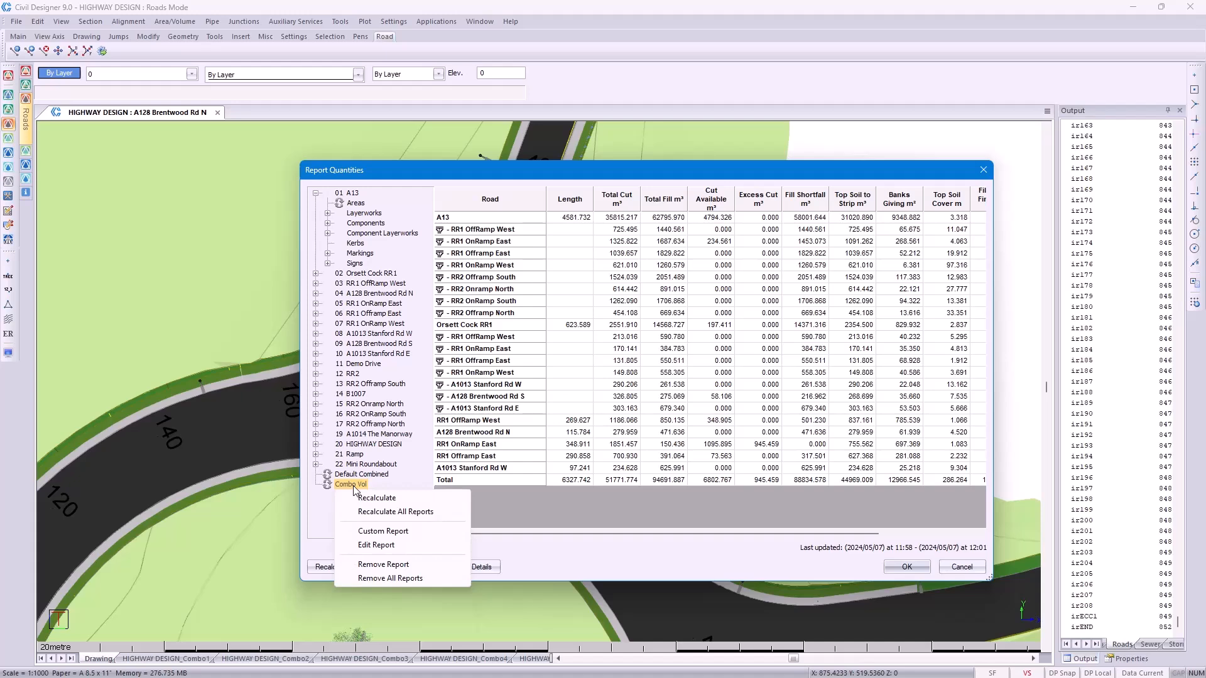
click(380, 545)
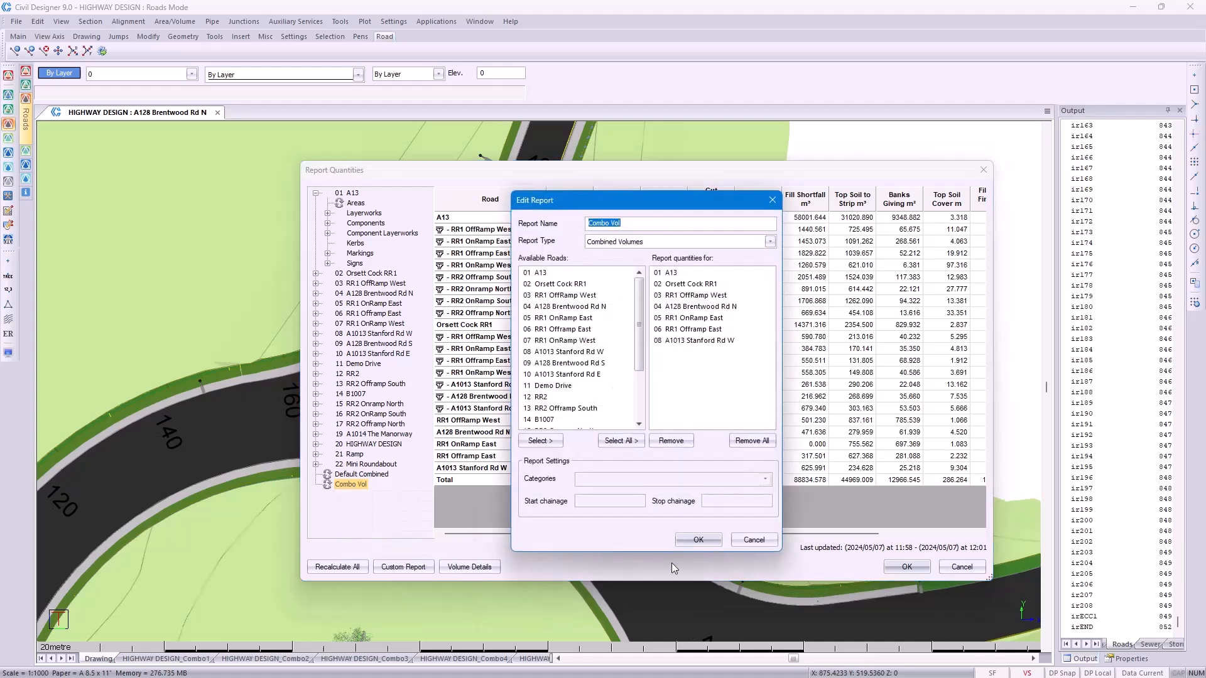
click(756, 541)
click(961, 567)
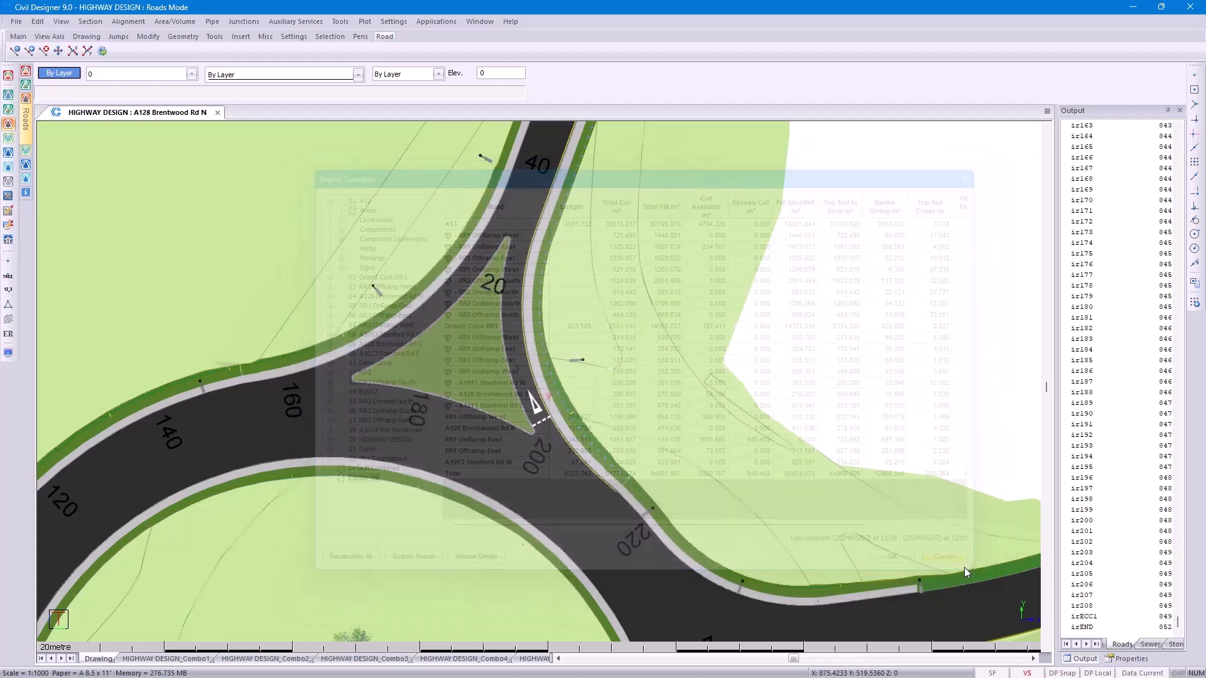
scroll(515, 483, down, 2)
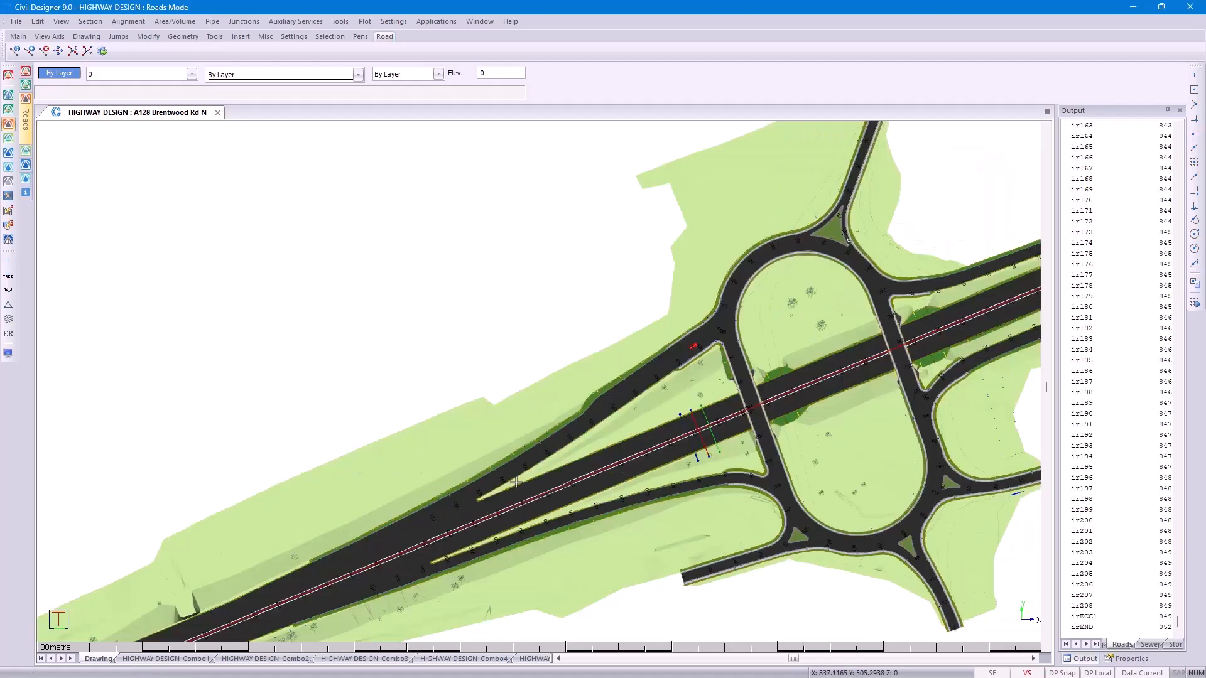